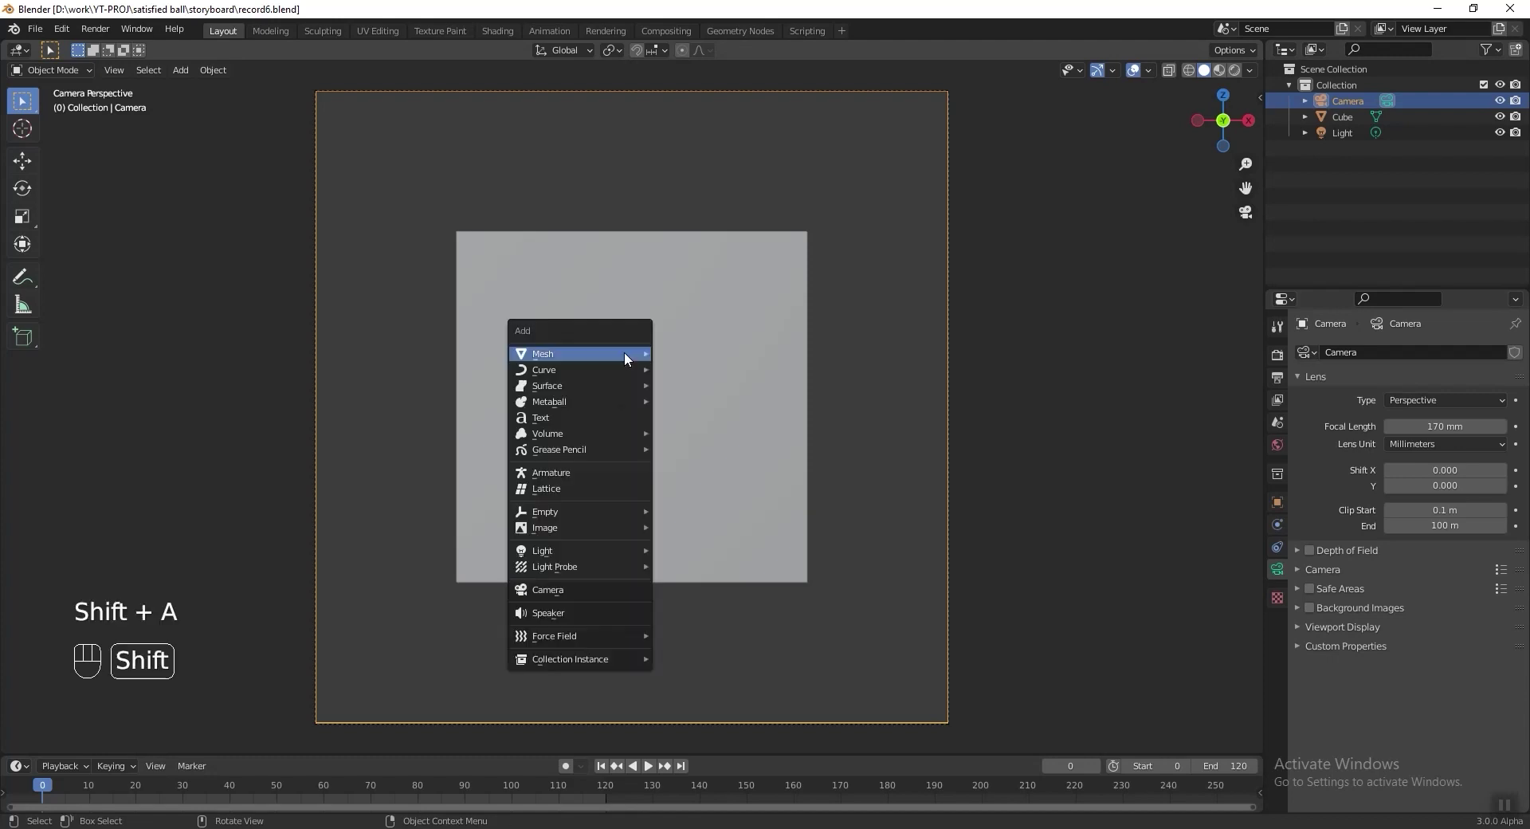
Step: Add a cylinder mesh with a radius of 0.2 m and a depth of 1.6 m
left_click(733, 434)
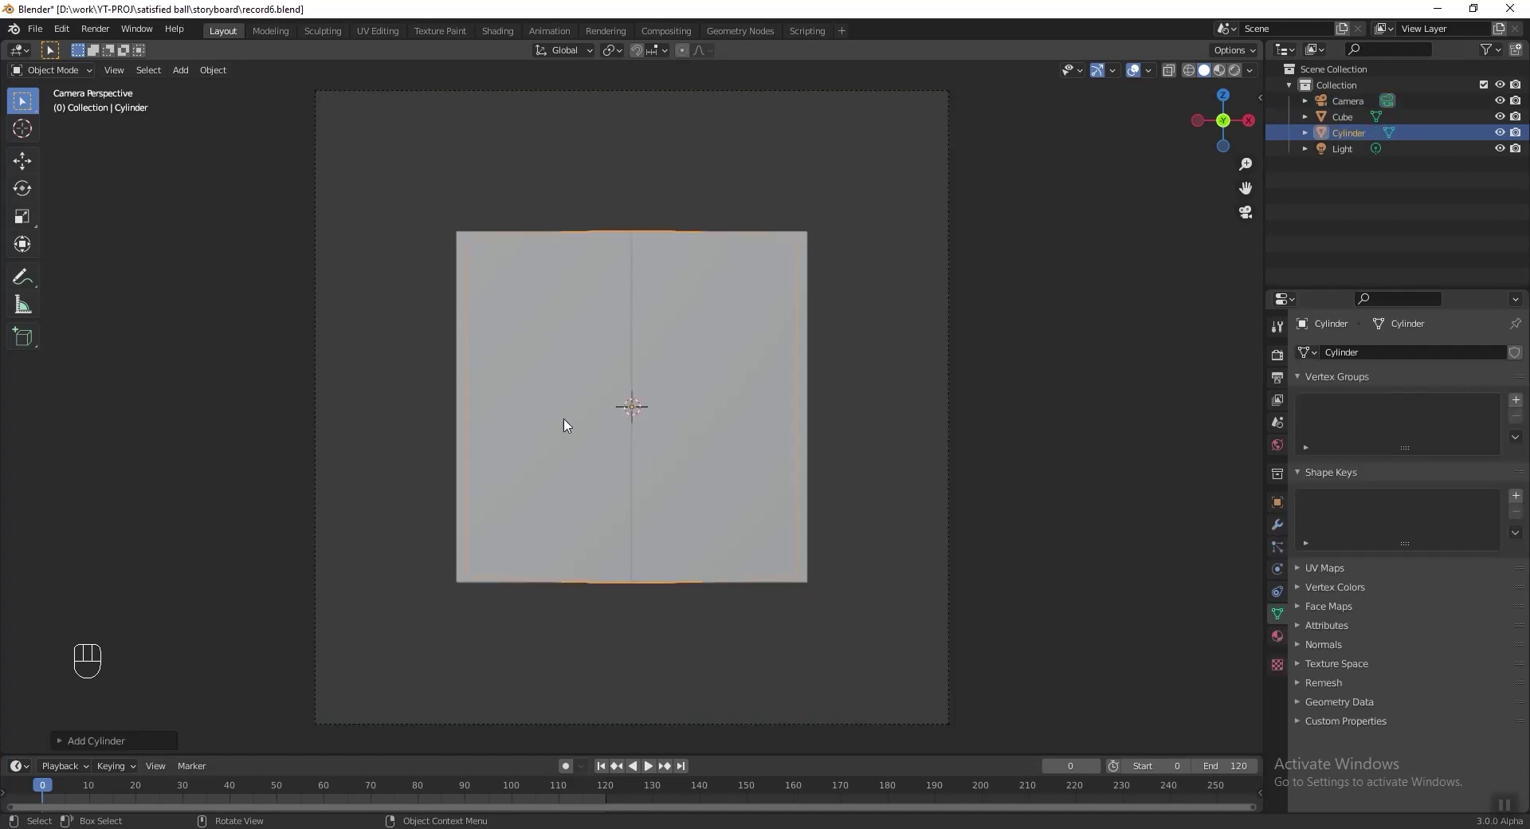
middle_click_drag(543, 427, 637, 465)
left_click(99, 746)
left_click(198, 566)
key("Return")
left_click(170, 581)
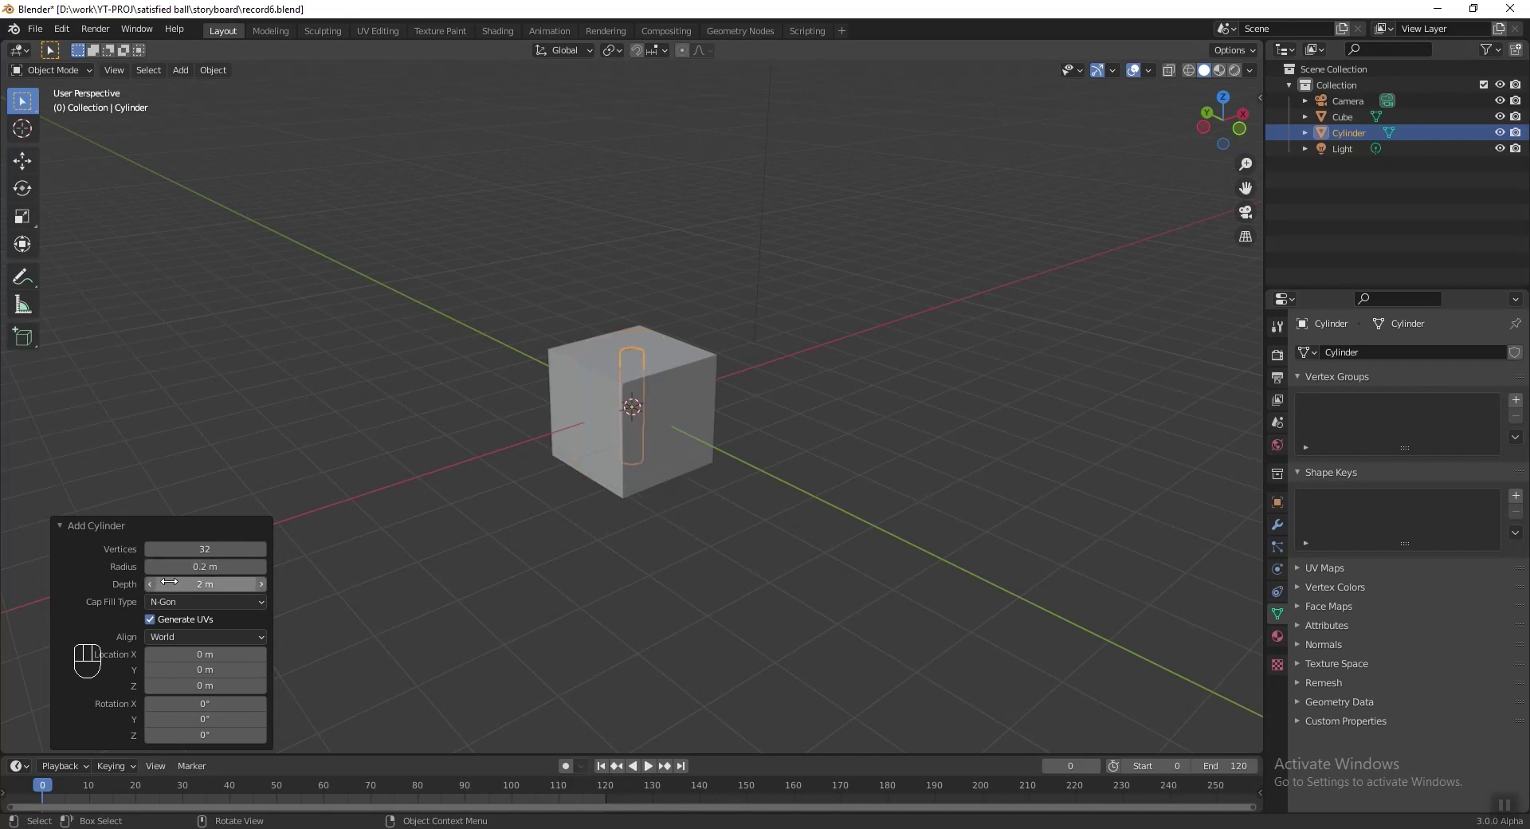
type("1.6")
key("Return")
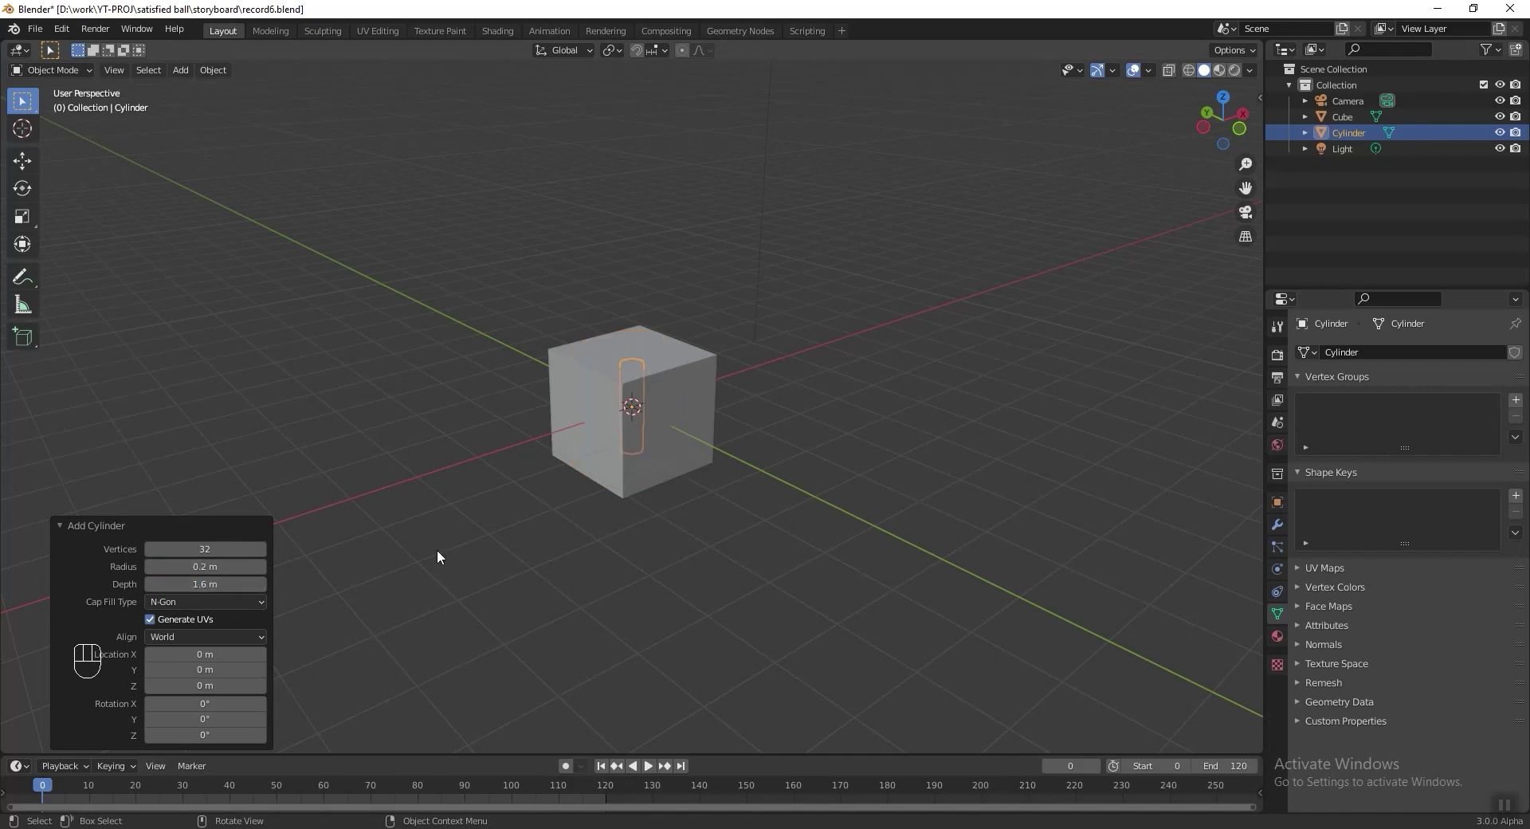
Step: Isolate the cylinder in local view and snap the 3D cursor to the centre of its bottom face
key("KP_Divide")
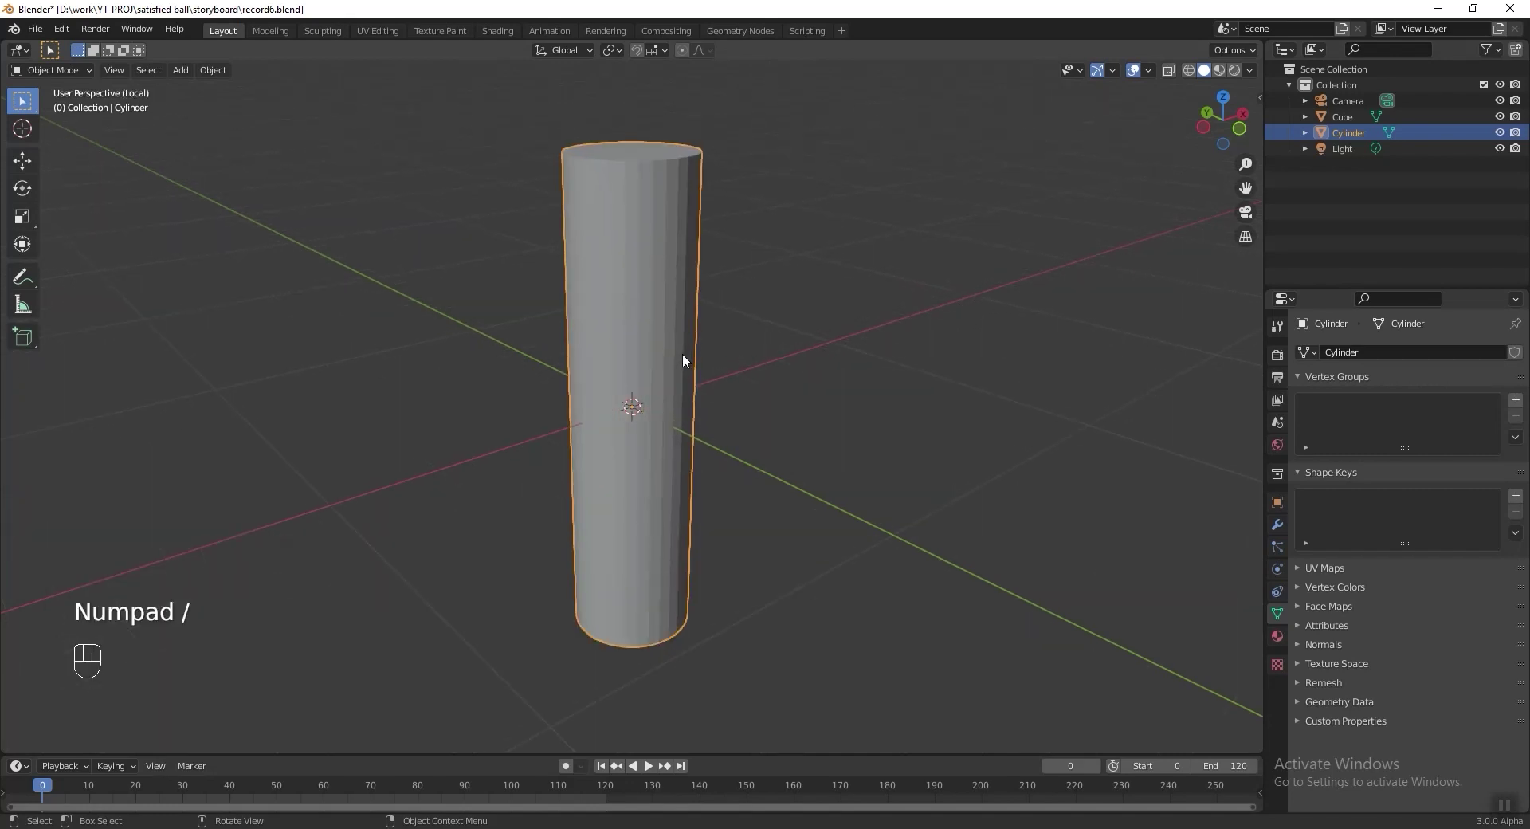
key("Tab")
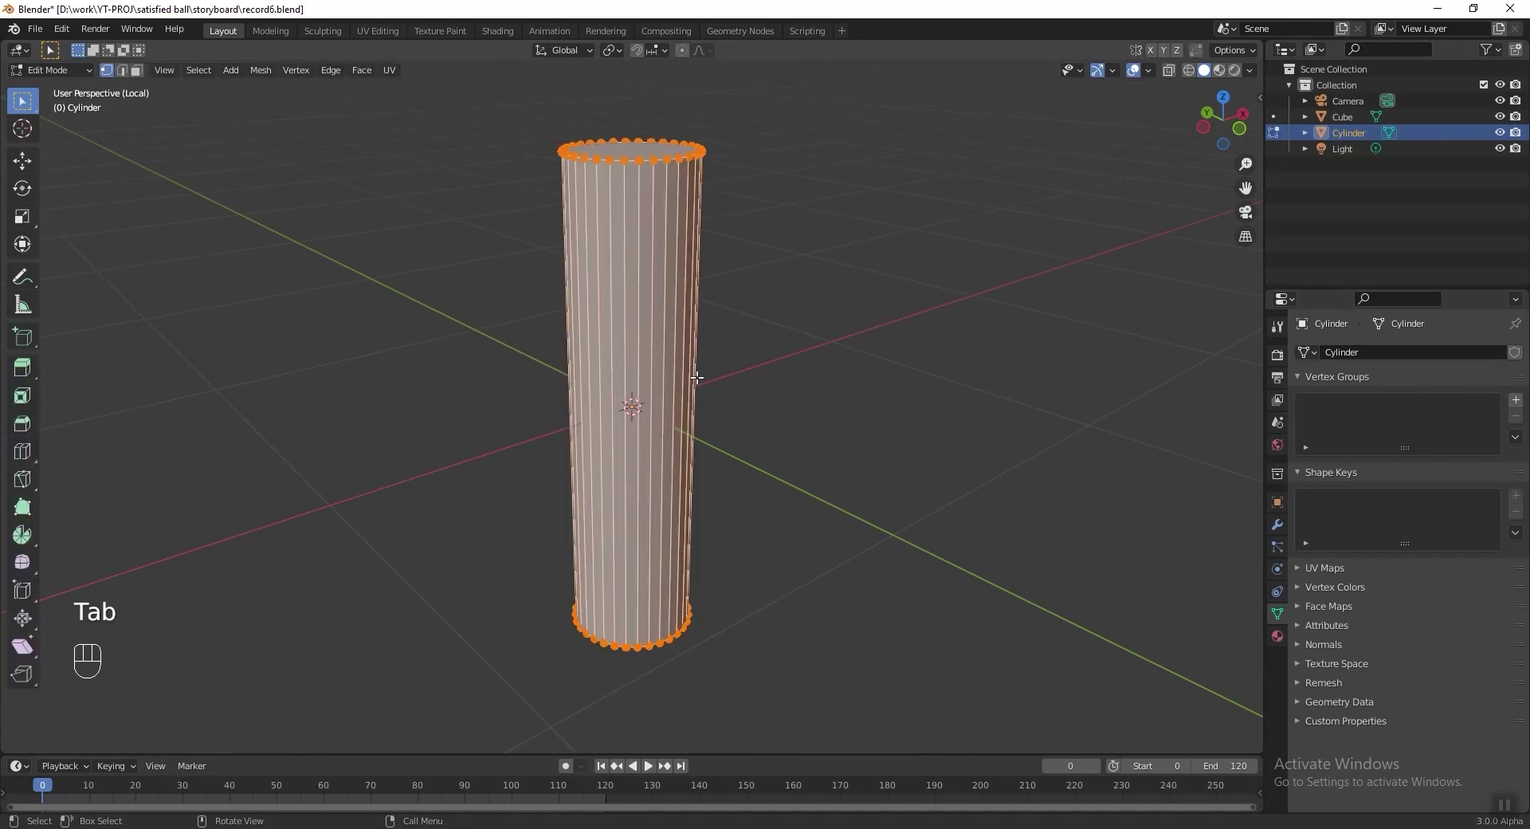
key("3")
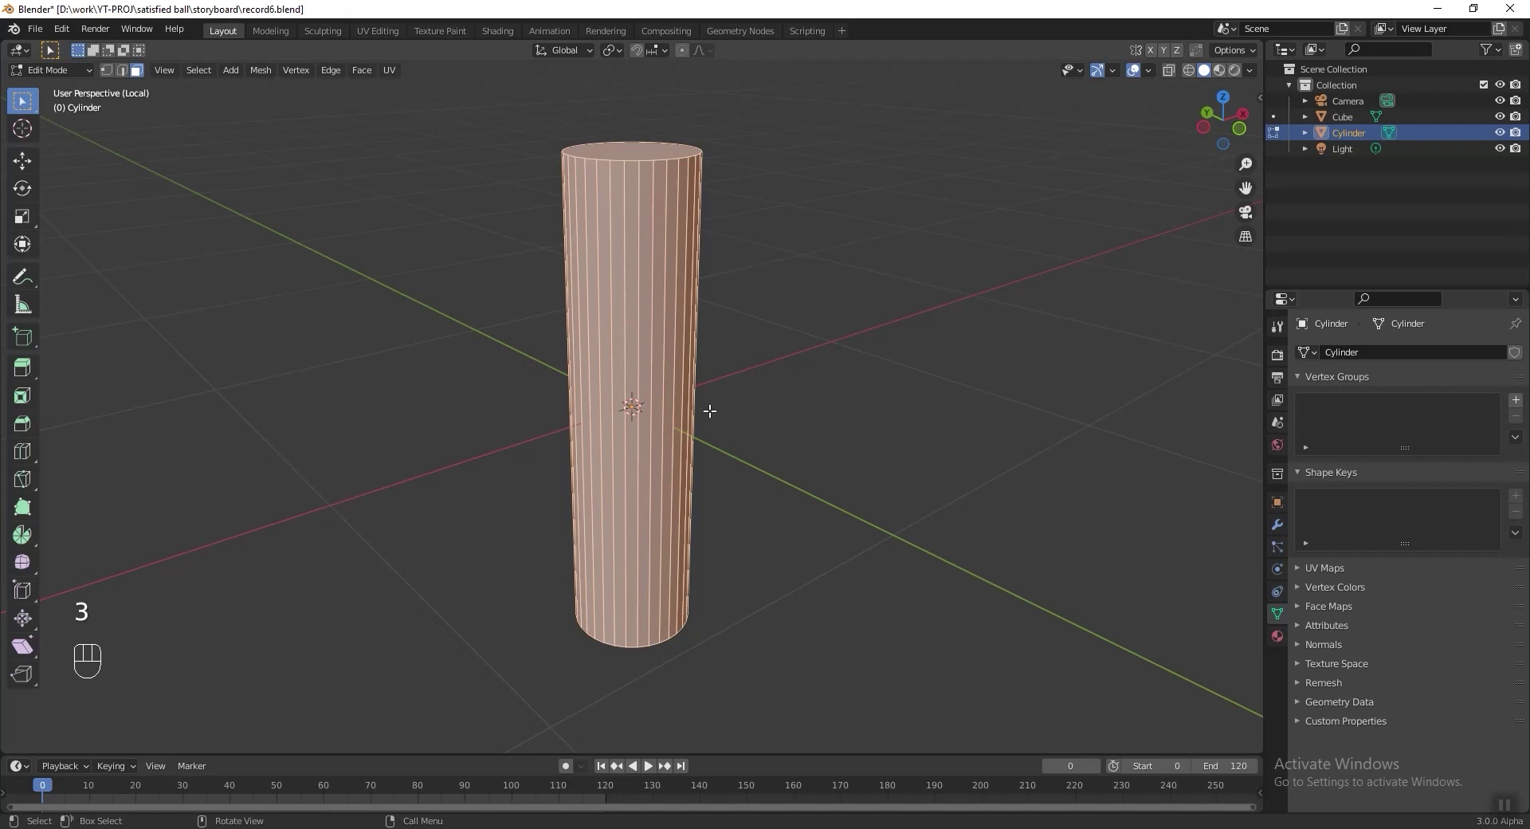
middle_click_drag(654, 370, 628, 402)
left_click(626, 627)
key("shift+s")
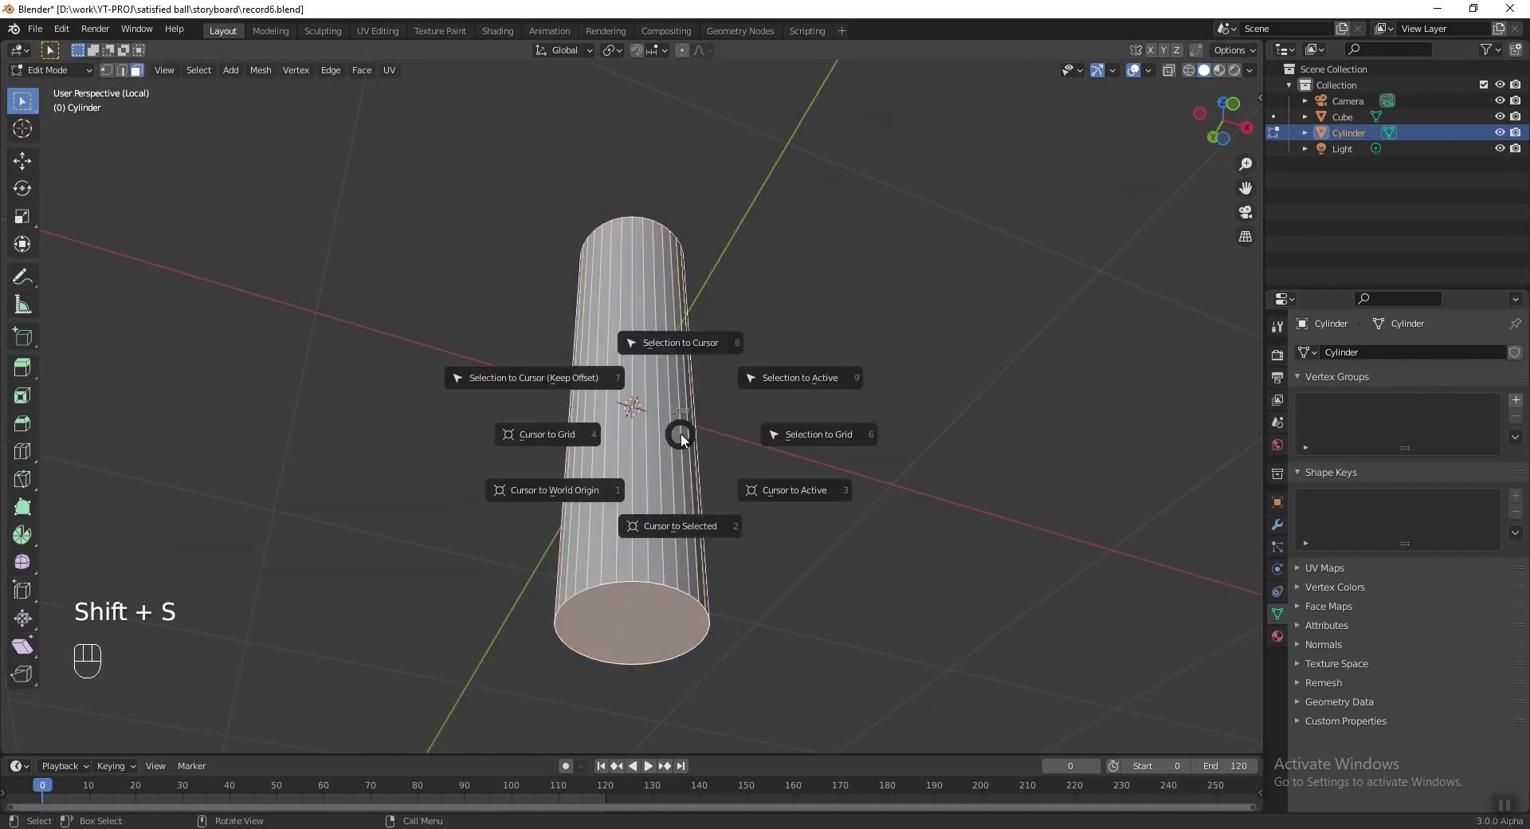
left_click(676, 519)
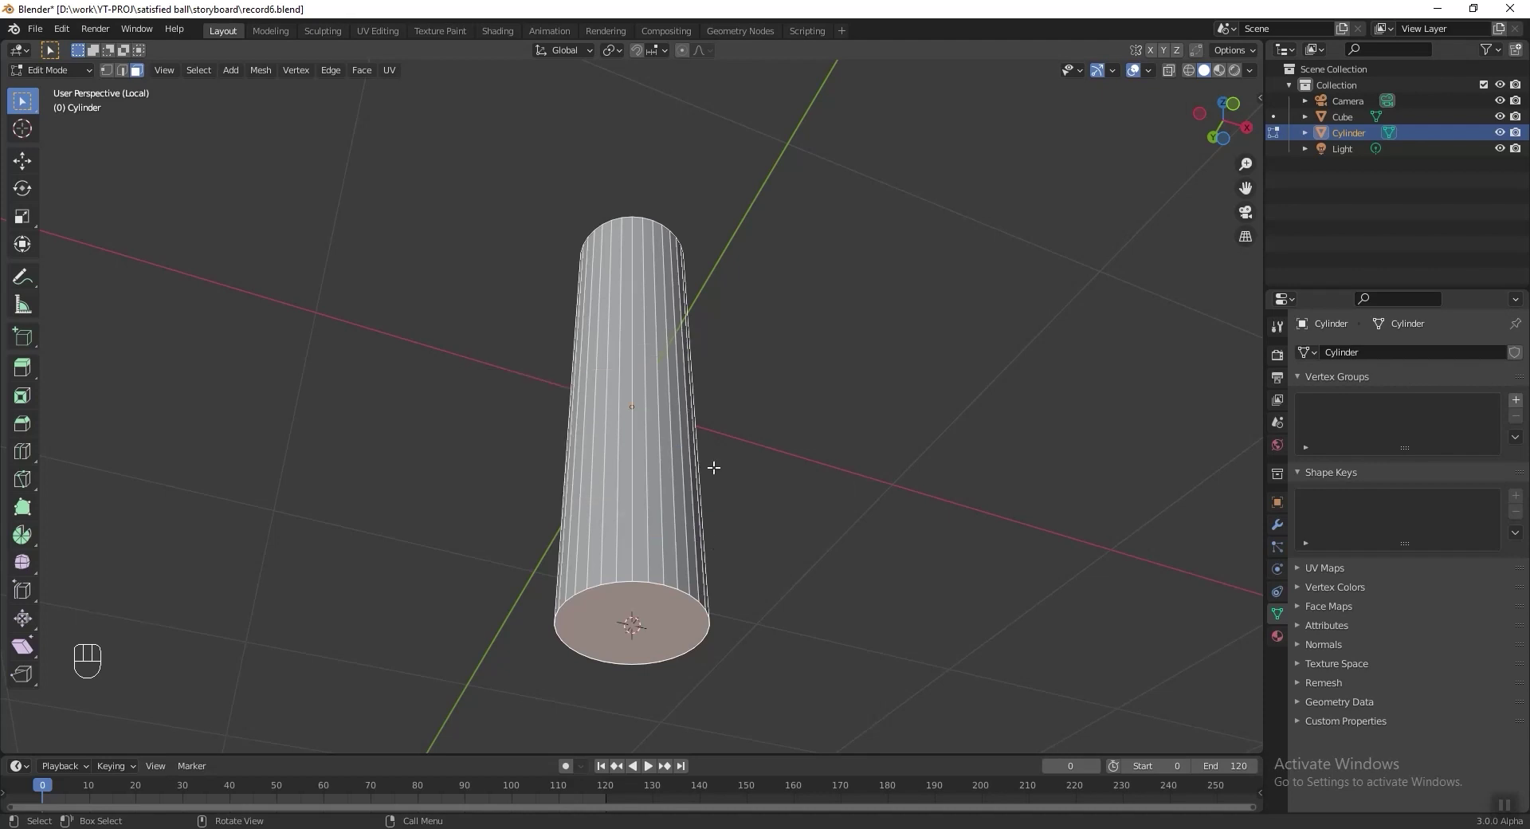
Step: Set the cylinder's origin to the 3D cursor in Object Mode and leave local view
key("Tab")
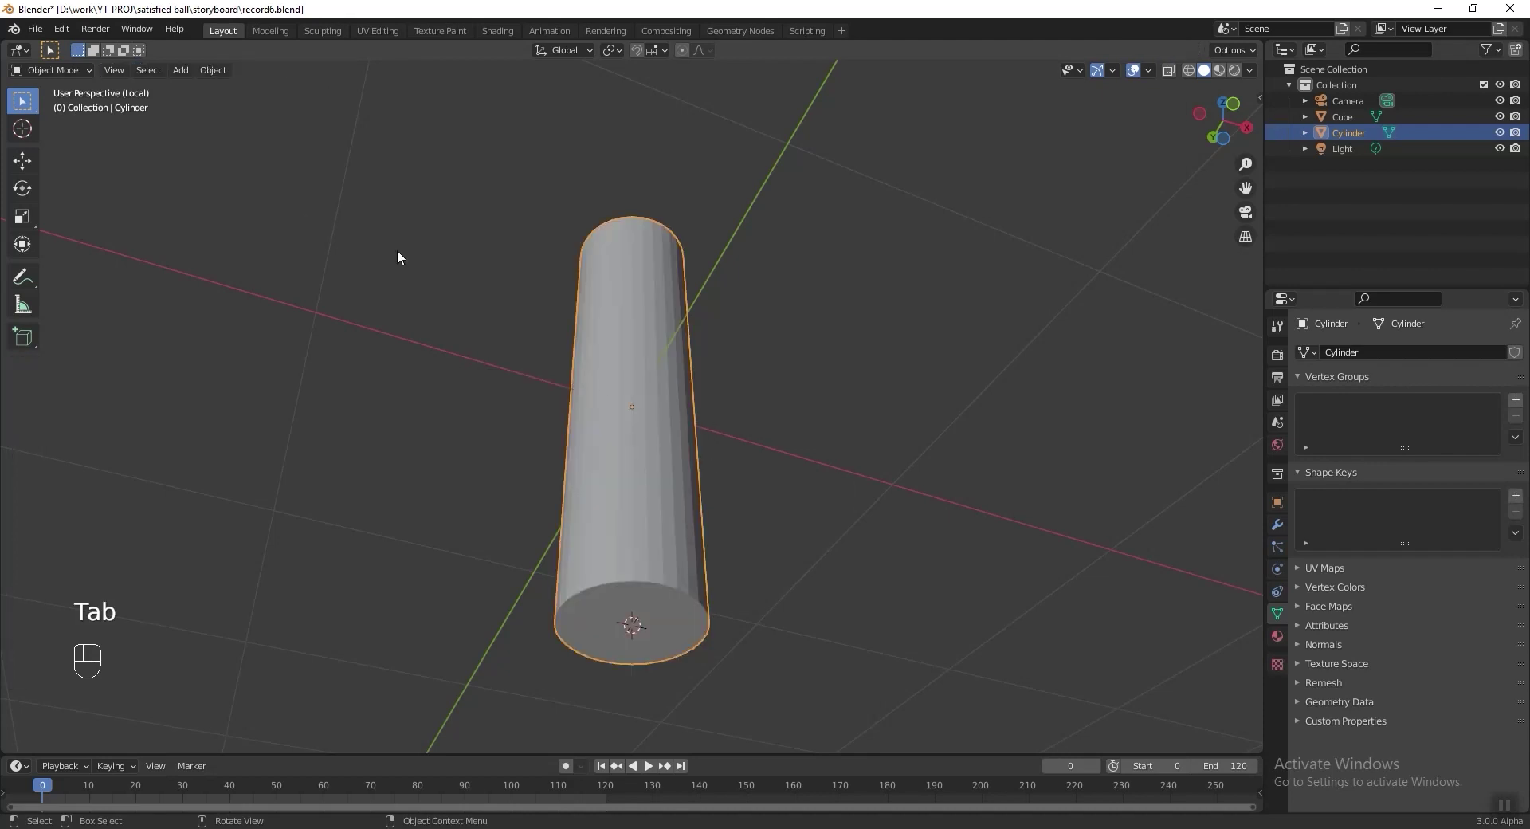
left_click(210, 70)
mouse_move(233, 103)
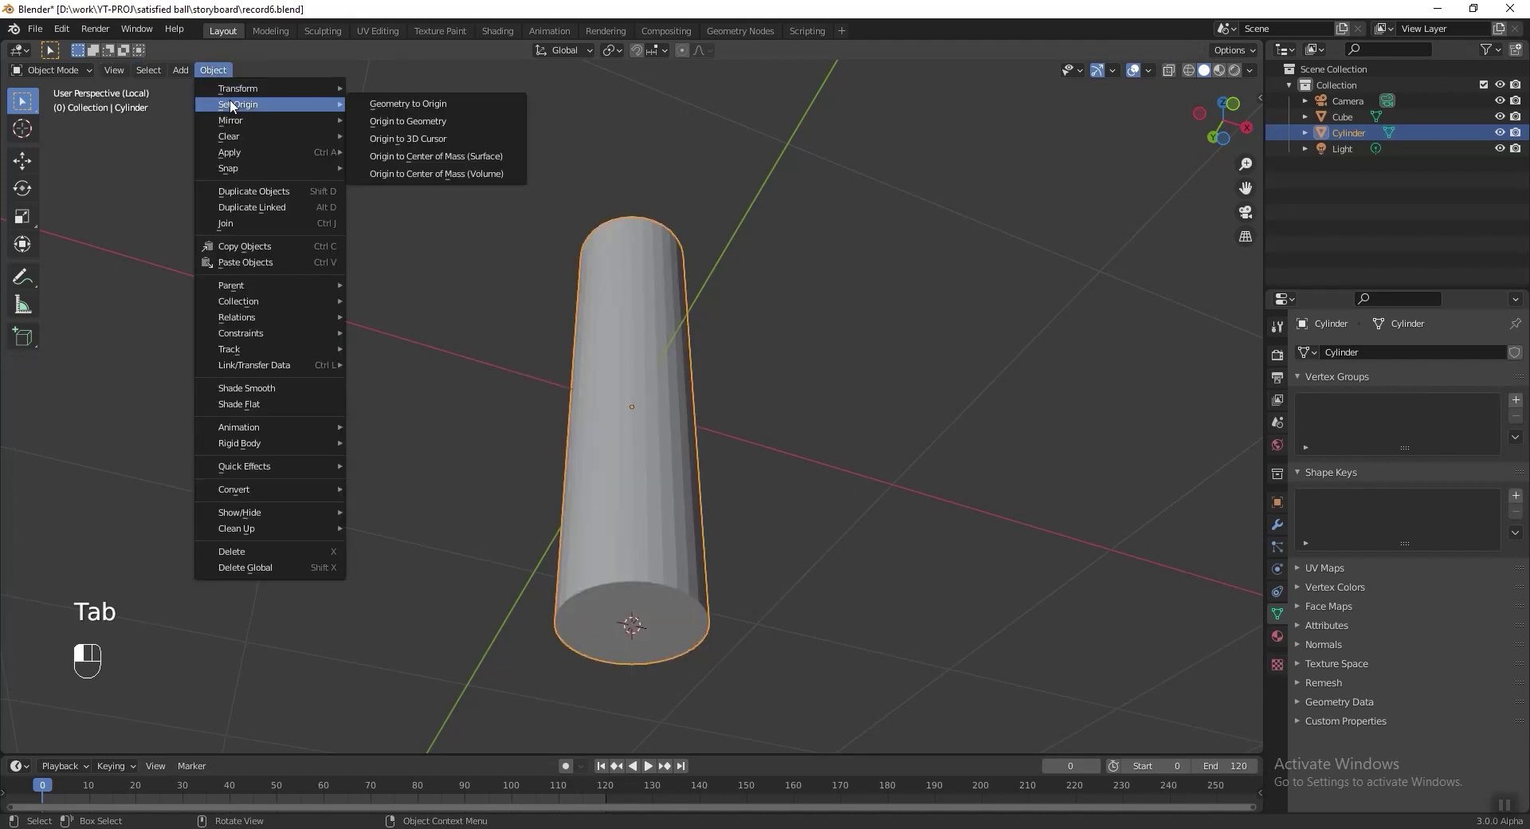
left_click(447, 135)
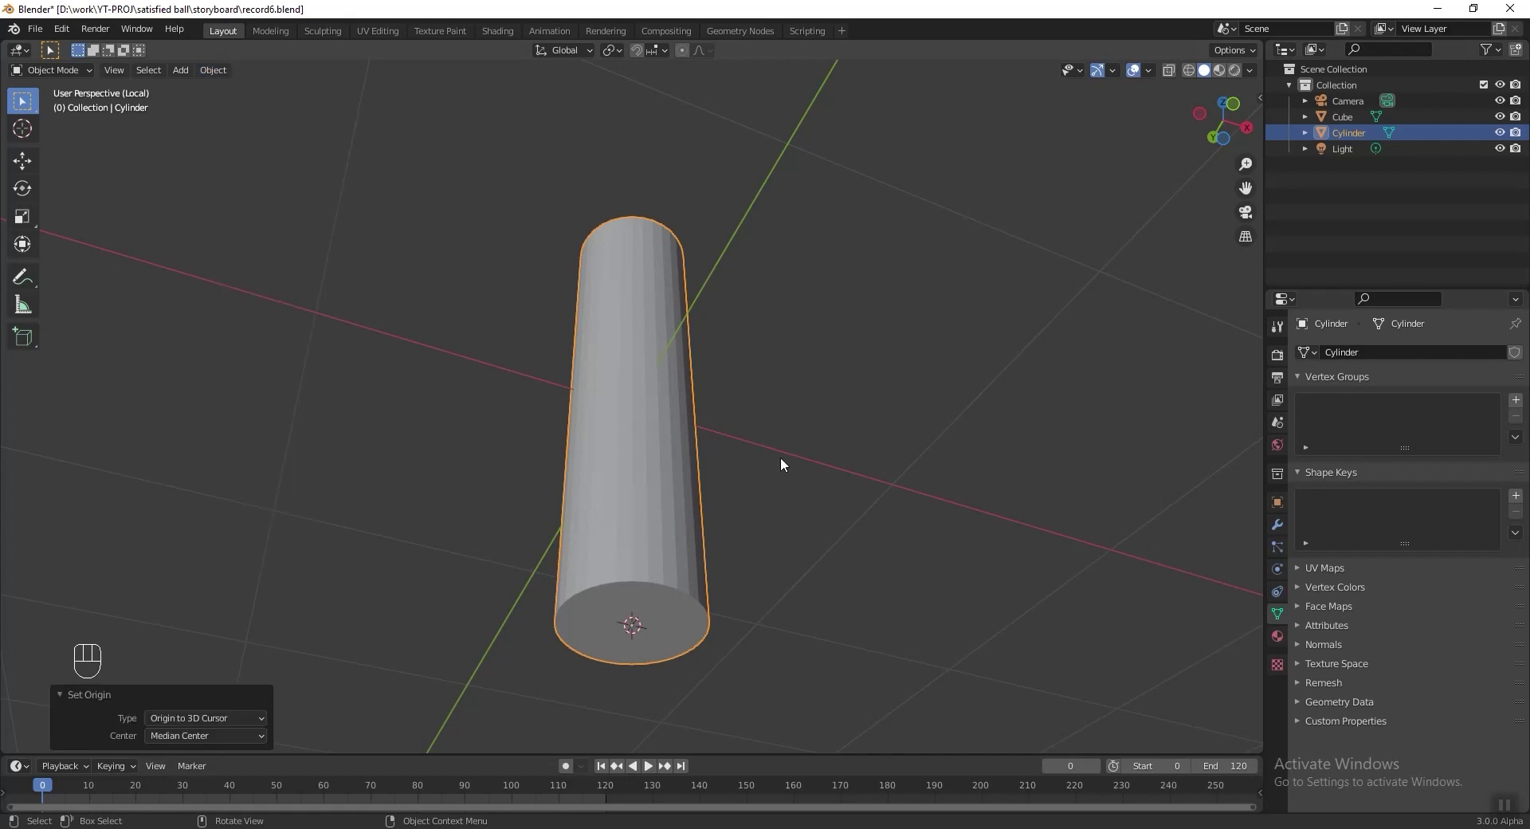
key("KP_Divide")
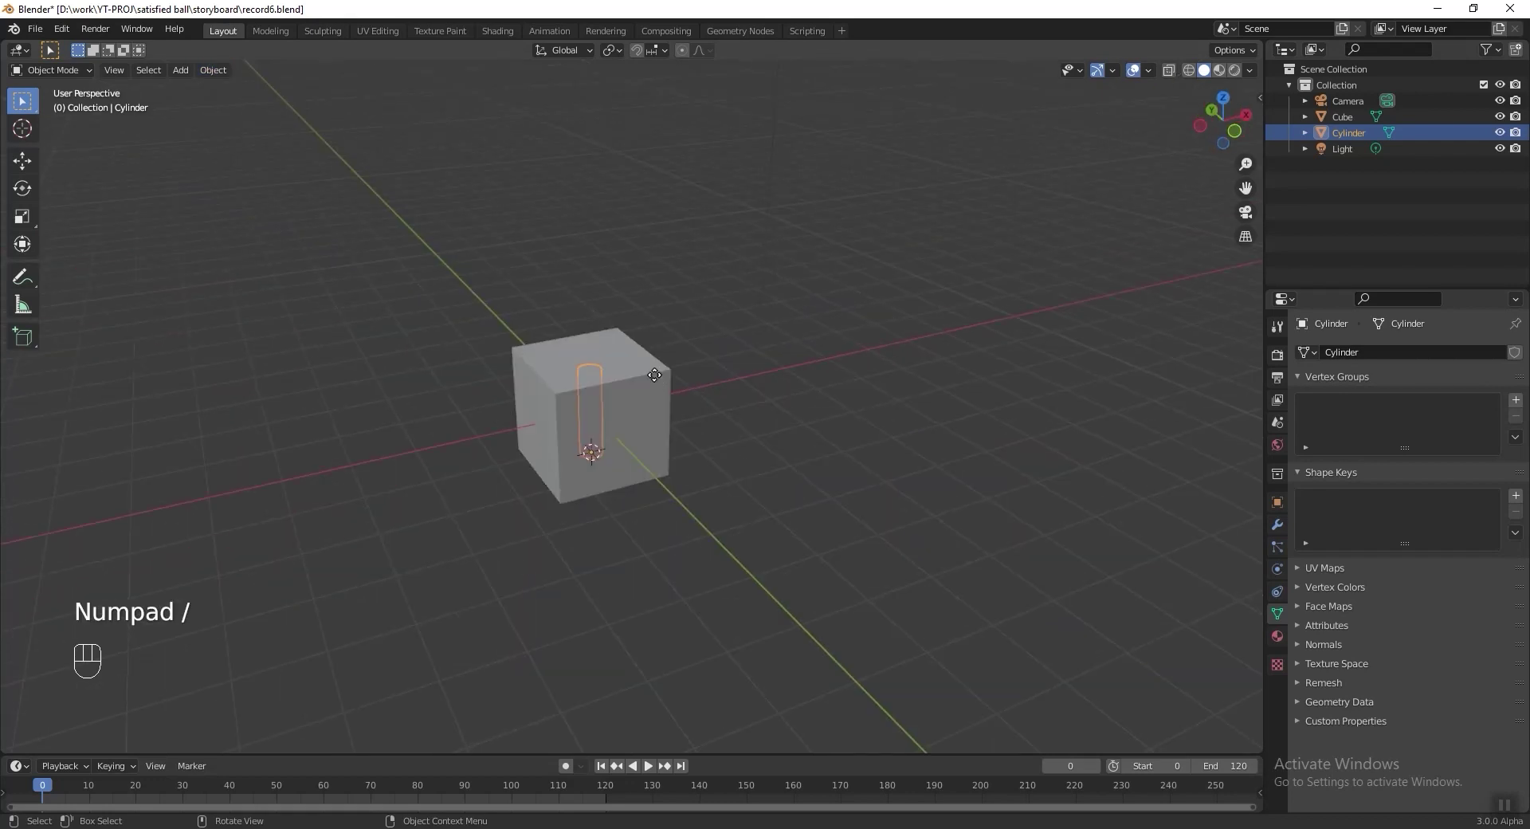
Step: Move the cylinder about 4.66 m along the global X axis, out of the cube
key("g")
key("x")
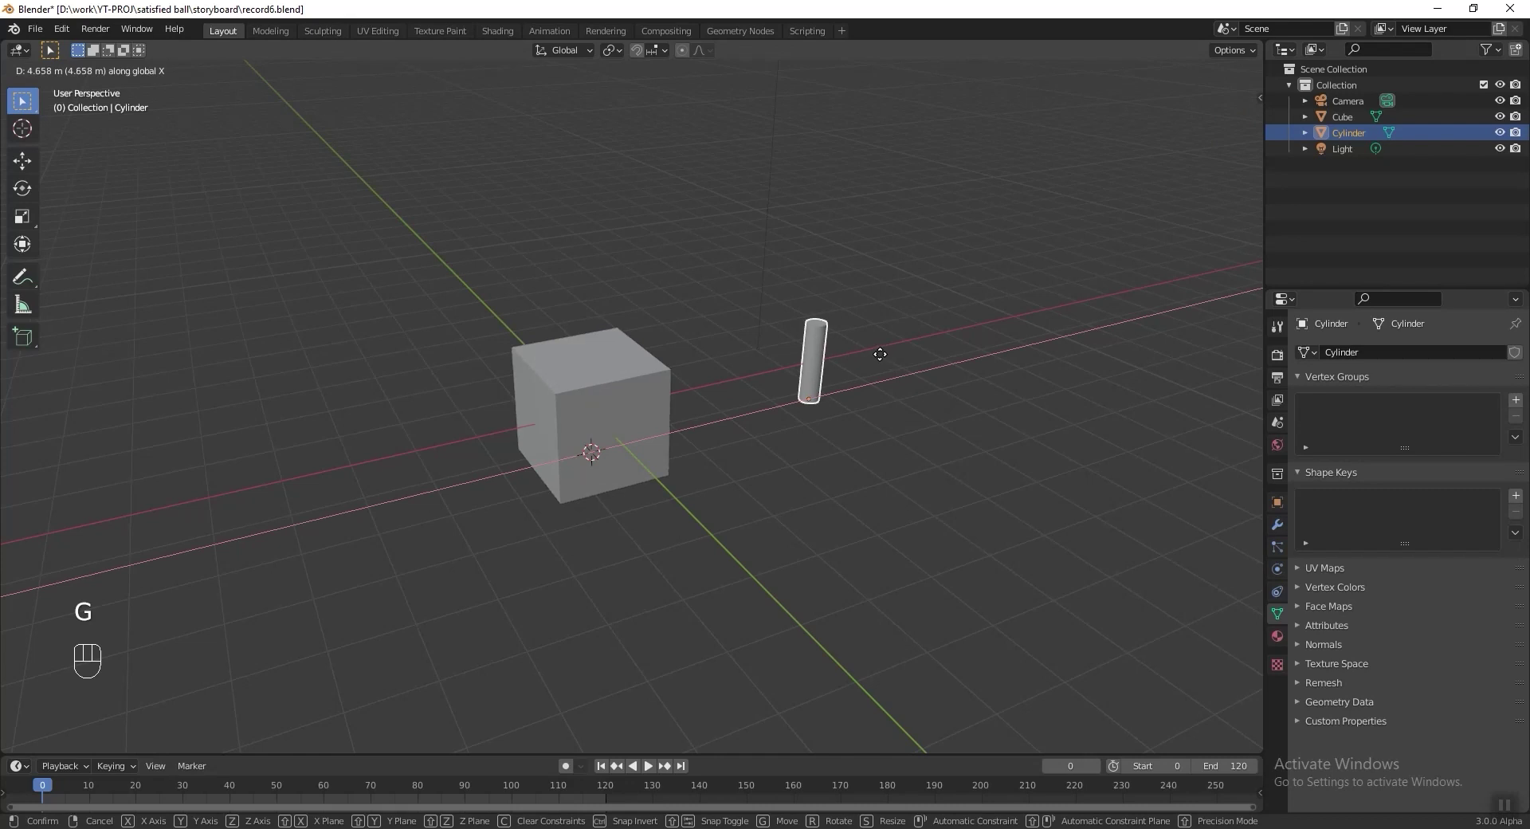
left_click(876, 352)
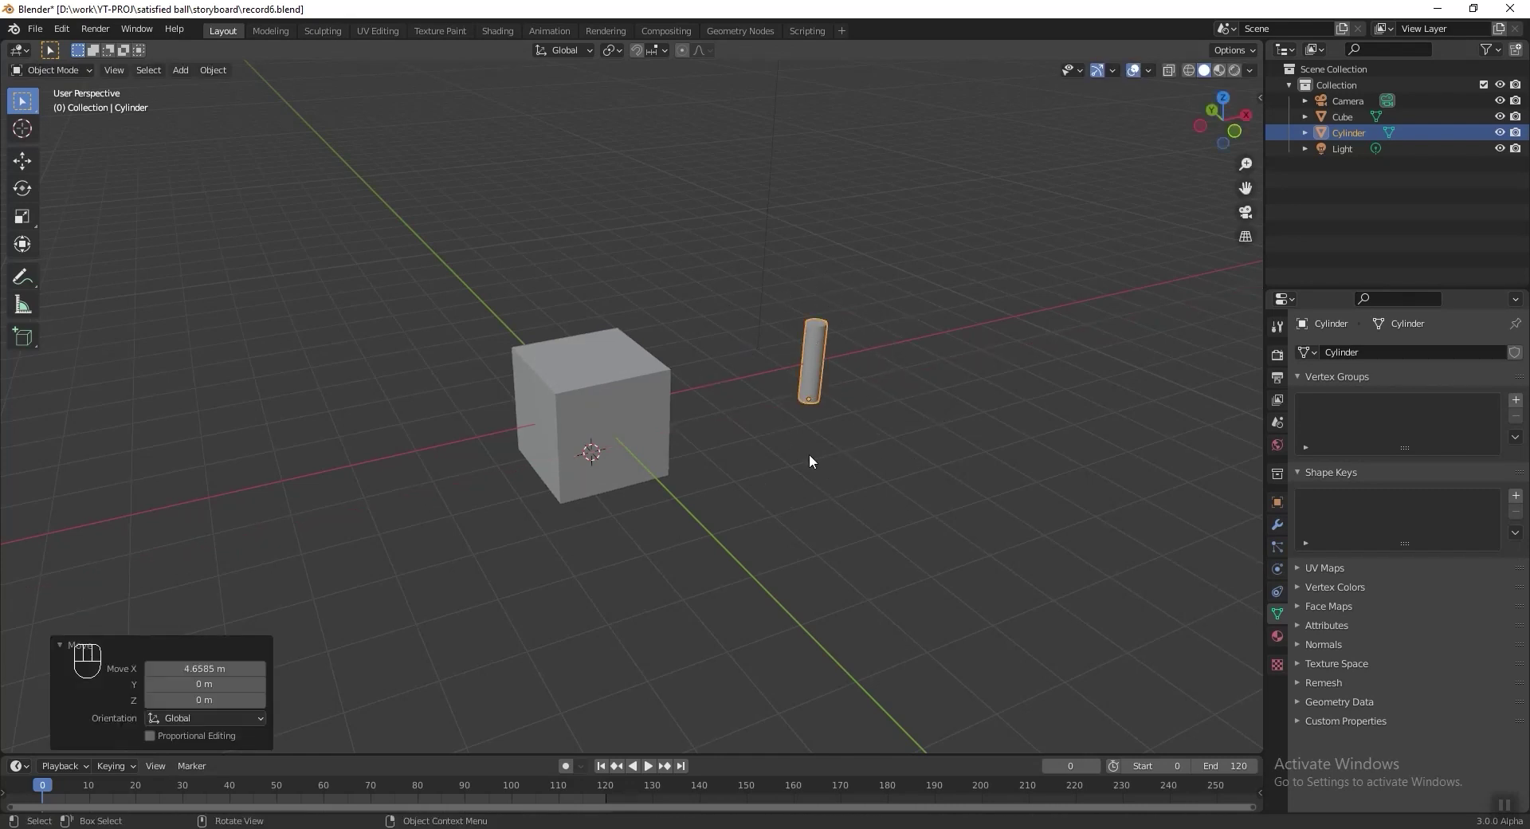
Step: Split off a Geometry Node Editor area and create a new, pinned geometry node tree on the cube
left_click(619, 412)
left_click_drag(4, 749, 32, 392)
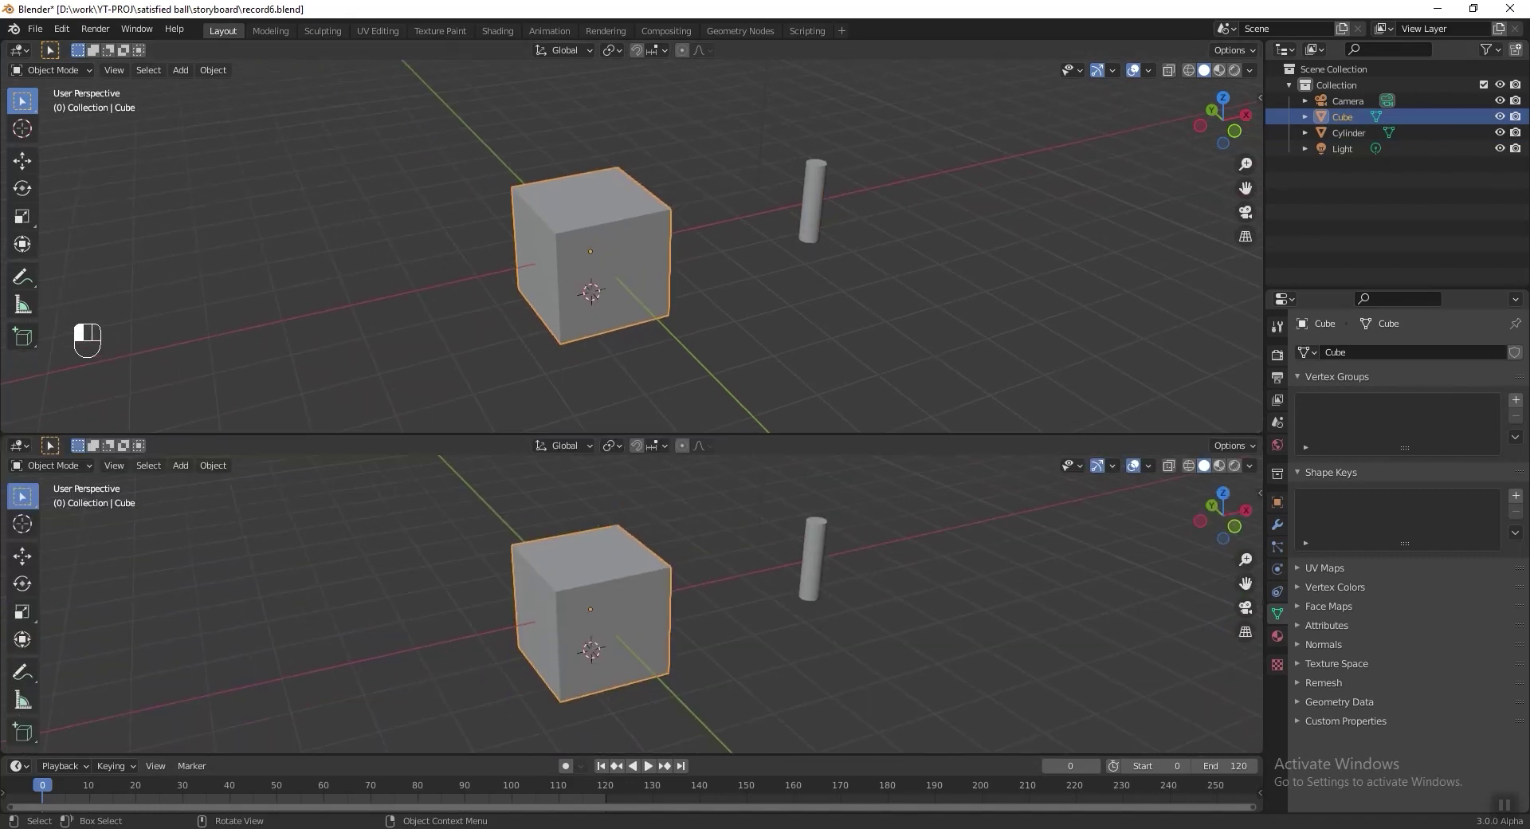
left_click(17, 405)
left_click(65, 532)
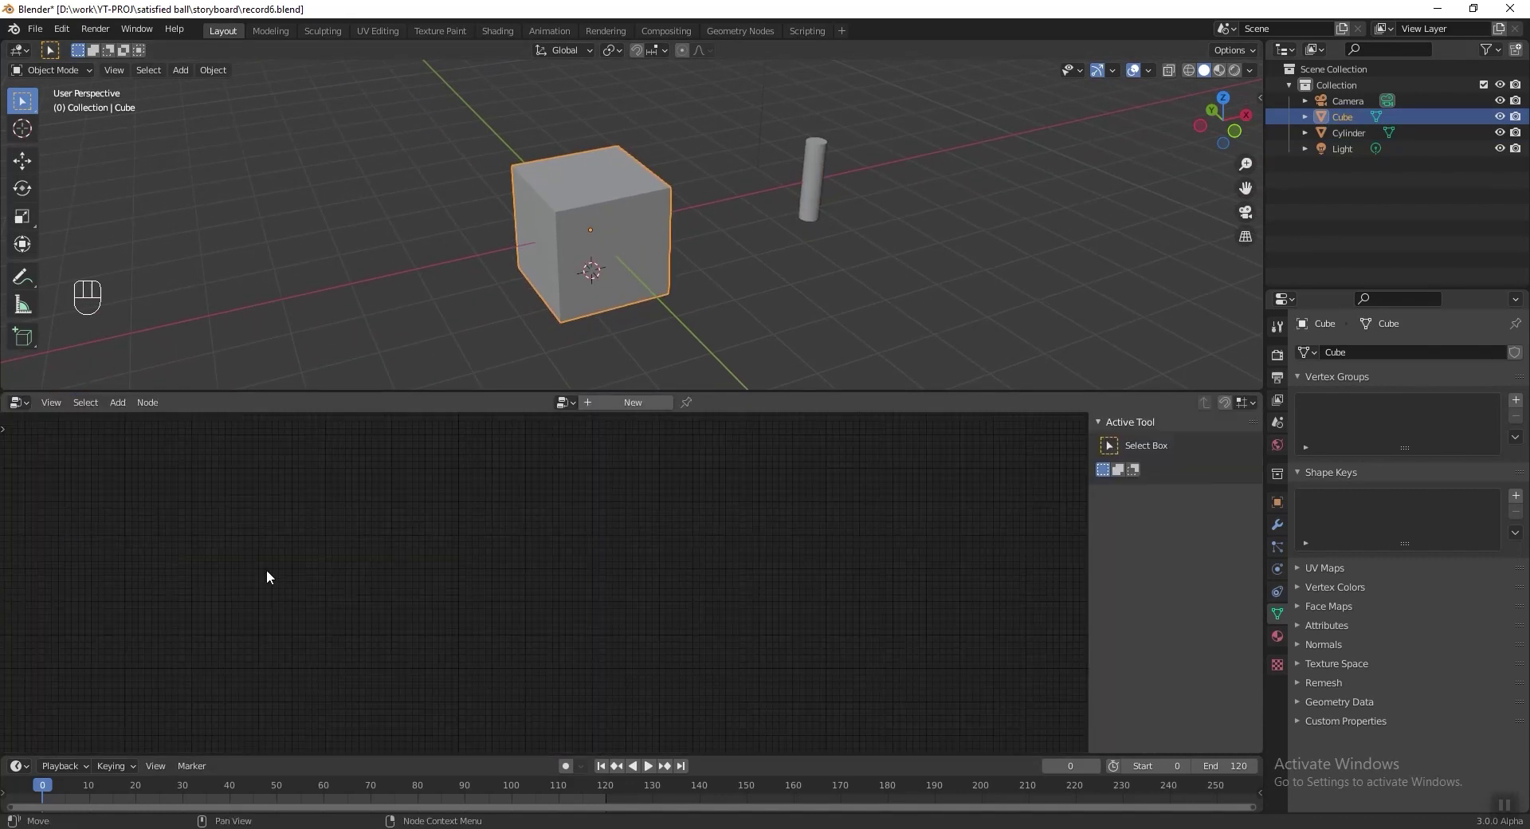
left_click(632, 403)
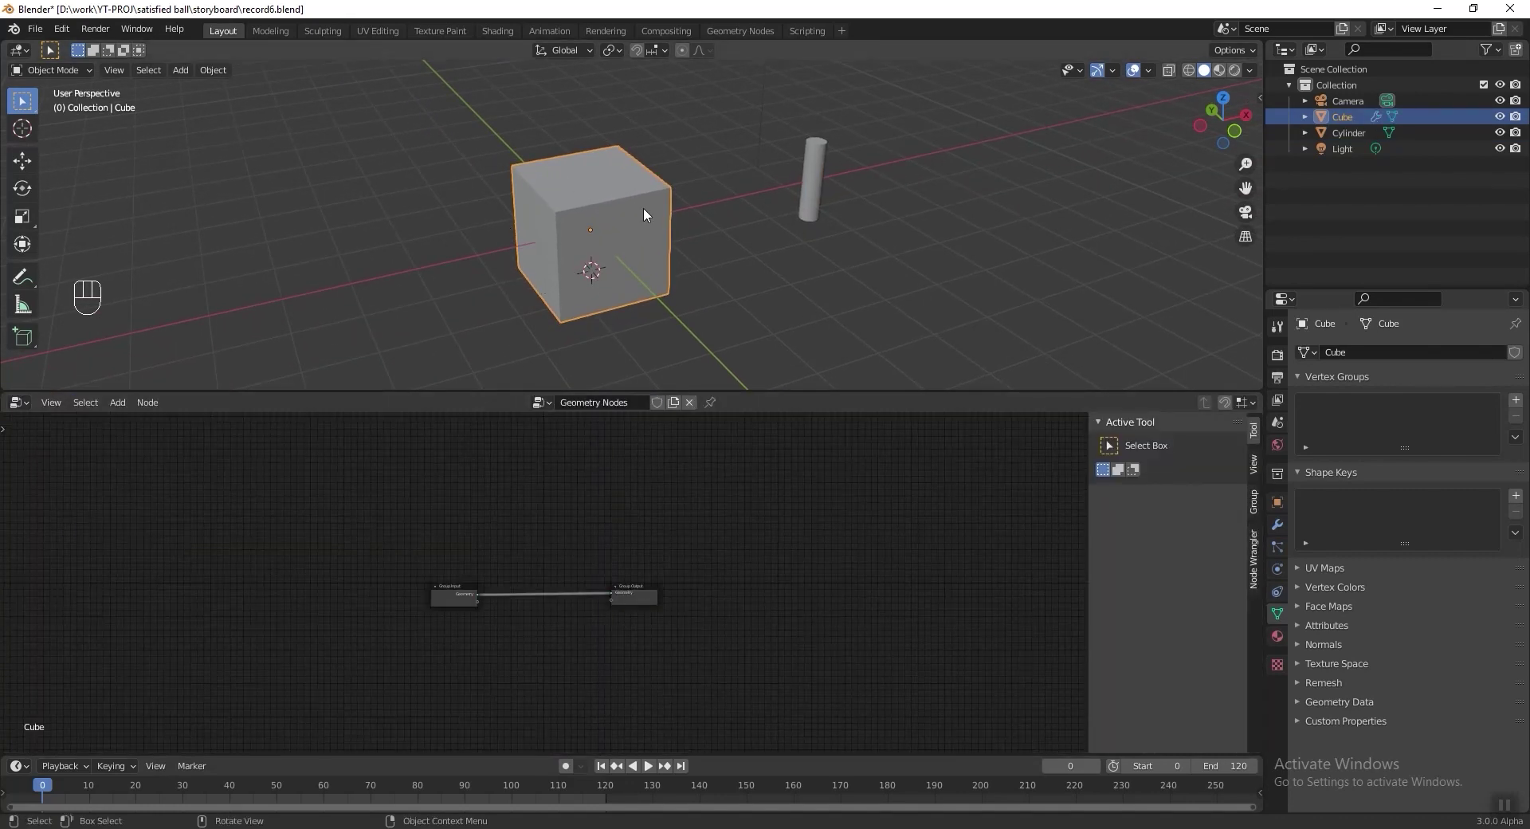
scroll(617, 618, "up", 4)
left_click(710, 402)
key("x")
Step: Replace the Group Input node with a Mesh Circle node connected to the Group Output's geometry
key("shift+a")
mouse_move(547, 596)
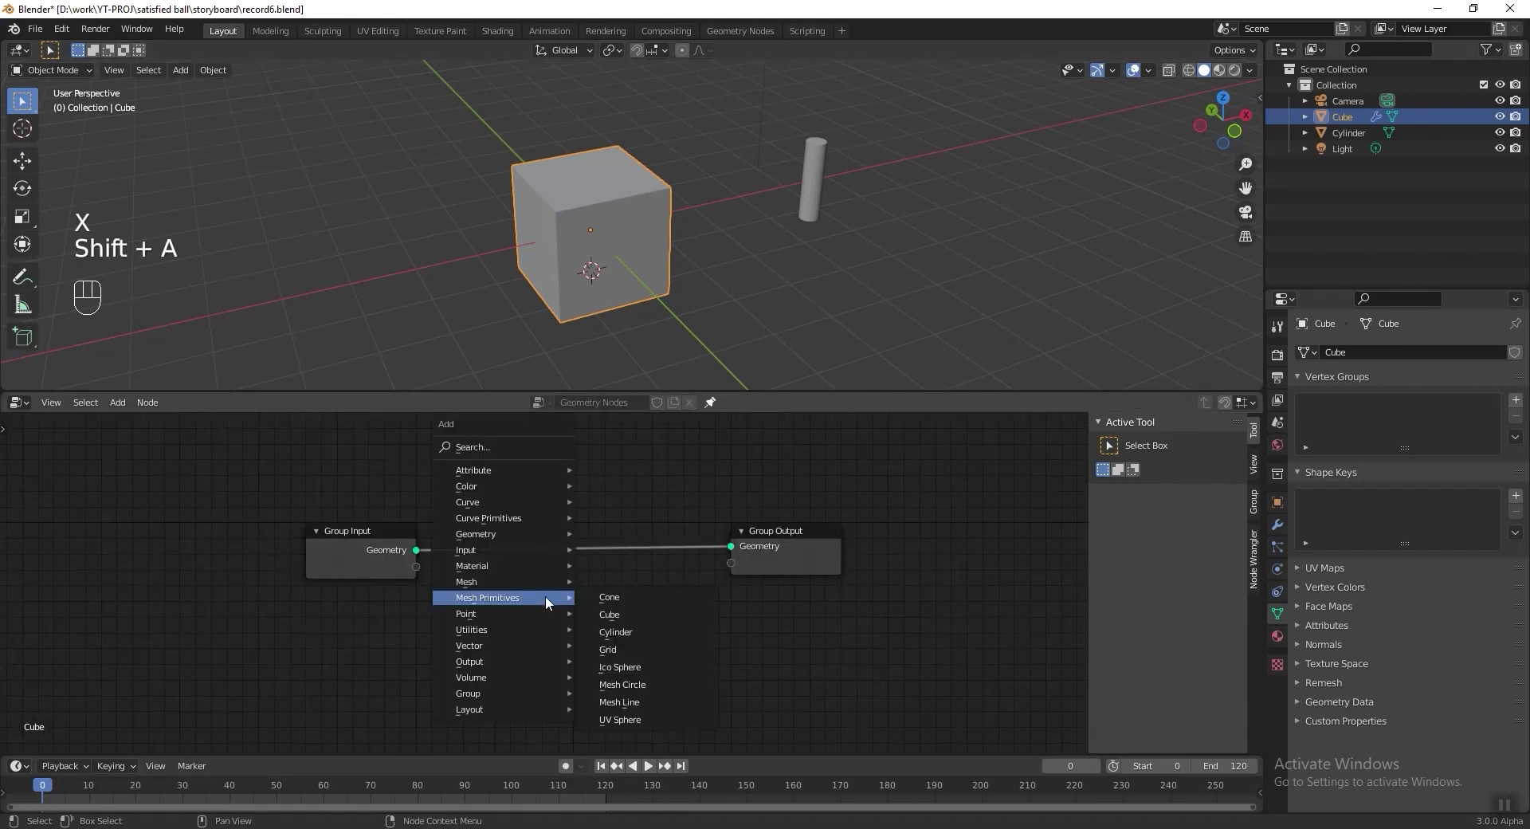
left_click(647, 684)
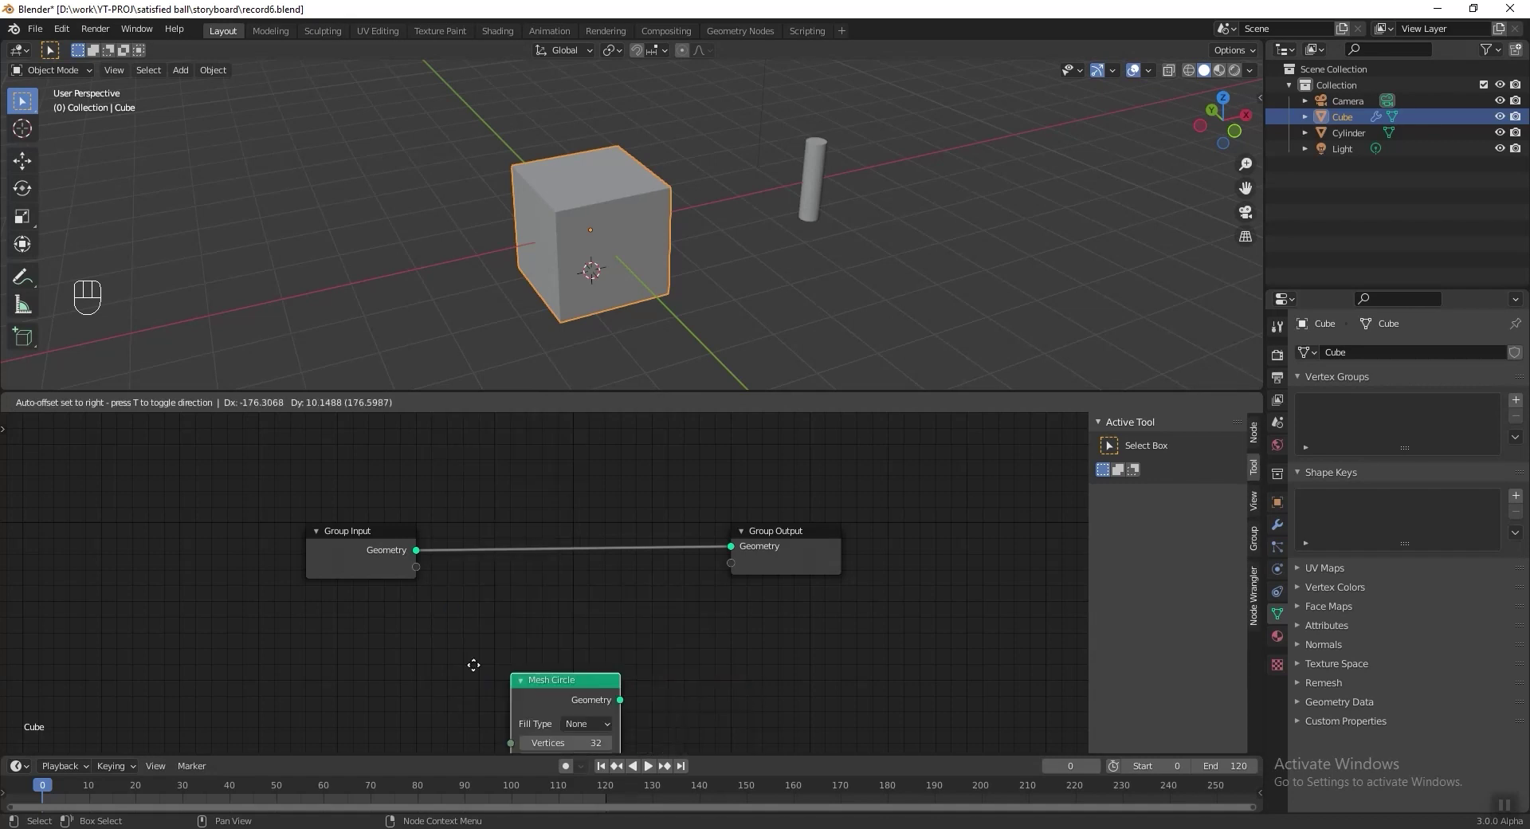
left_click(282, 613)
left_click_drag(416, 641, 730, 545)
left_click_drag(330, 555, 346, 489)
key("x")
left_click_drag(388, 620, 367, 529)
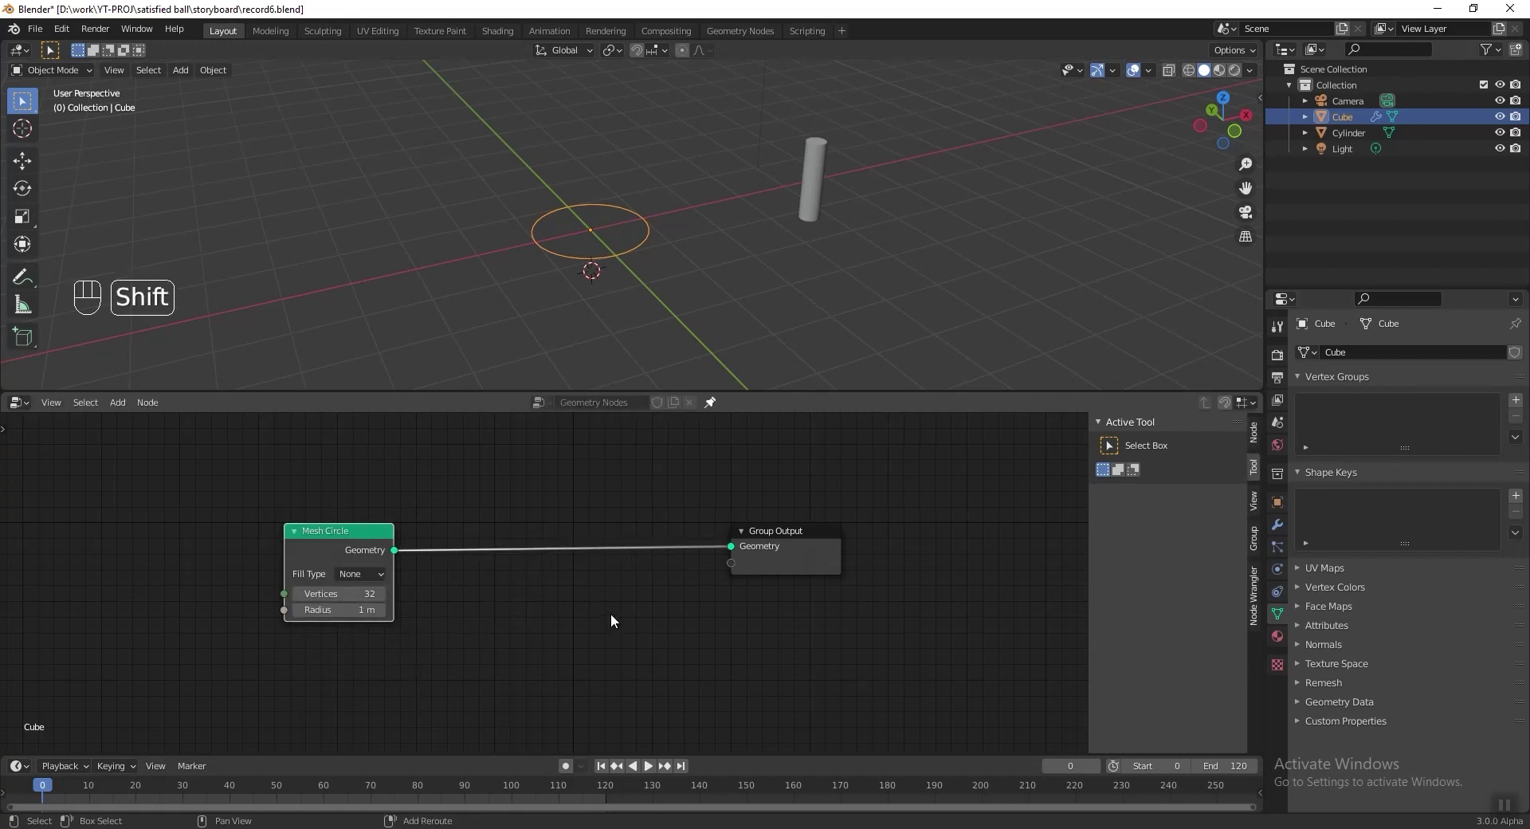
Step: Insert a Point Instance node between Mesh Circle and Group Output, with the cylinder as the instanced object
key("shift+a")
mouse_move(615, 631)
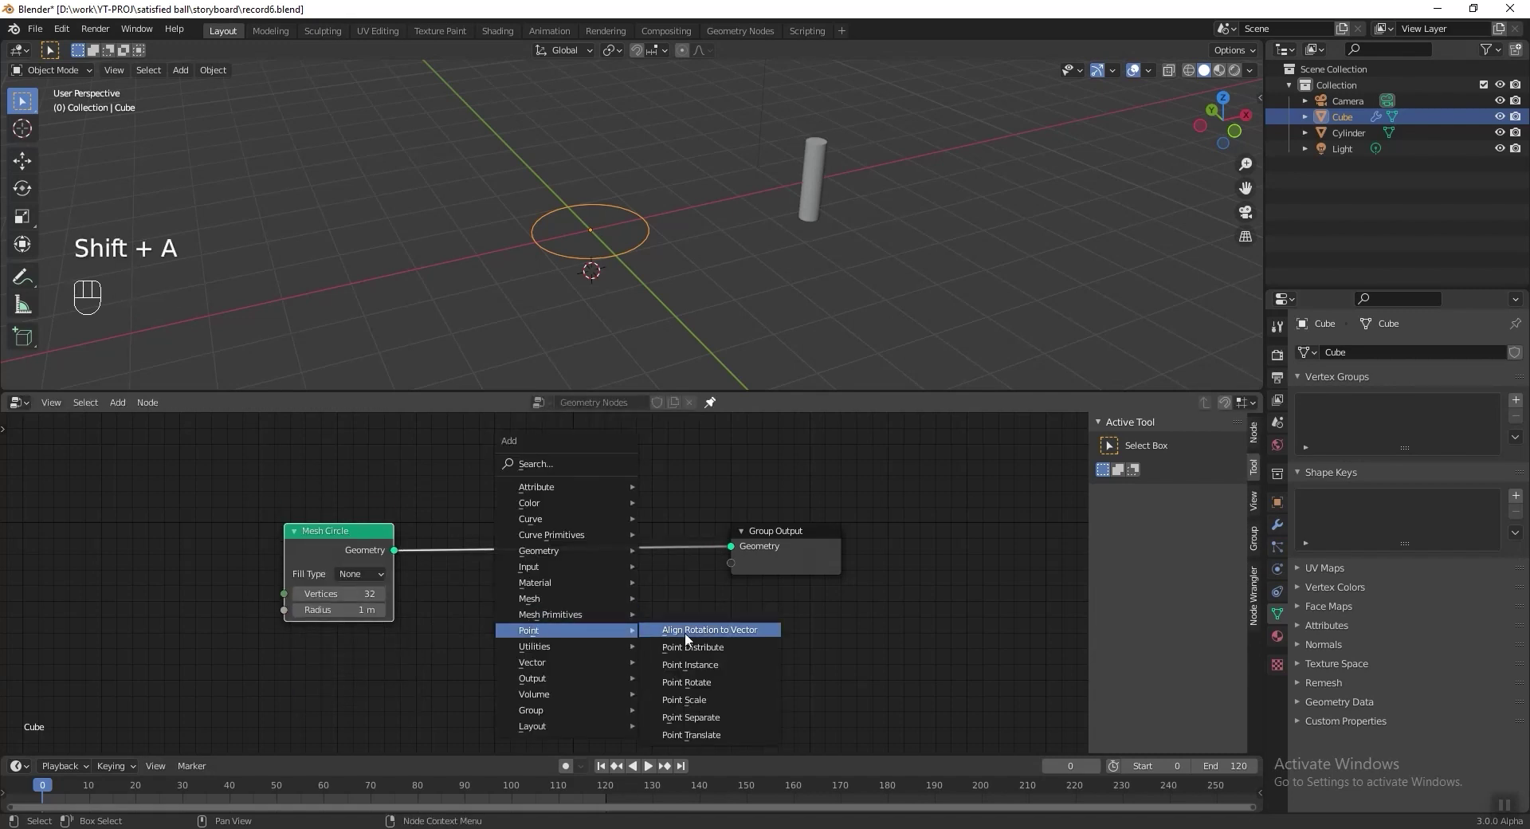
left_click(690, 663)
left_click(544, 538)
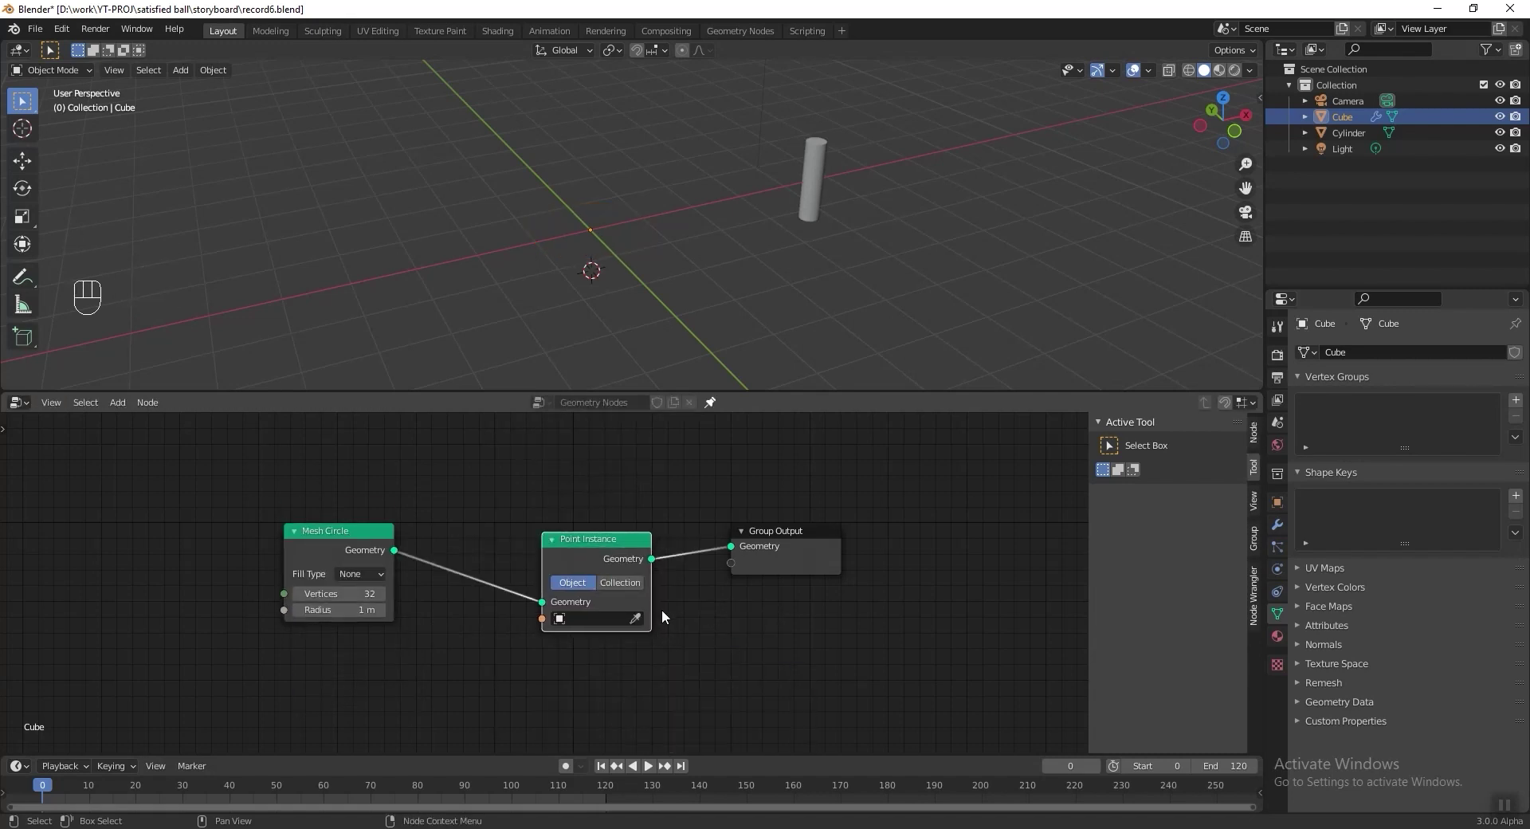
left_click(635, 620)
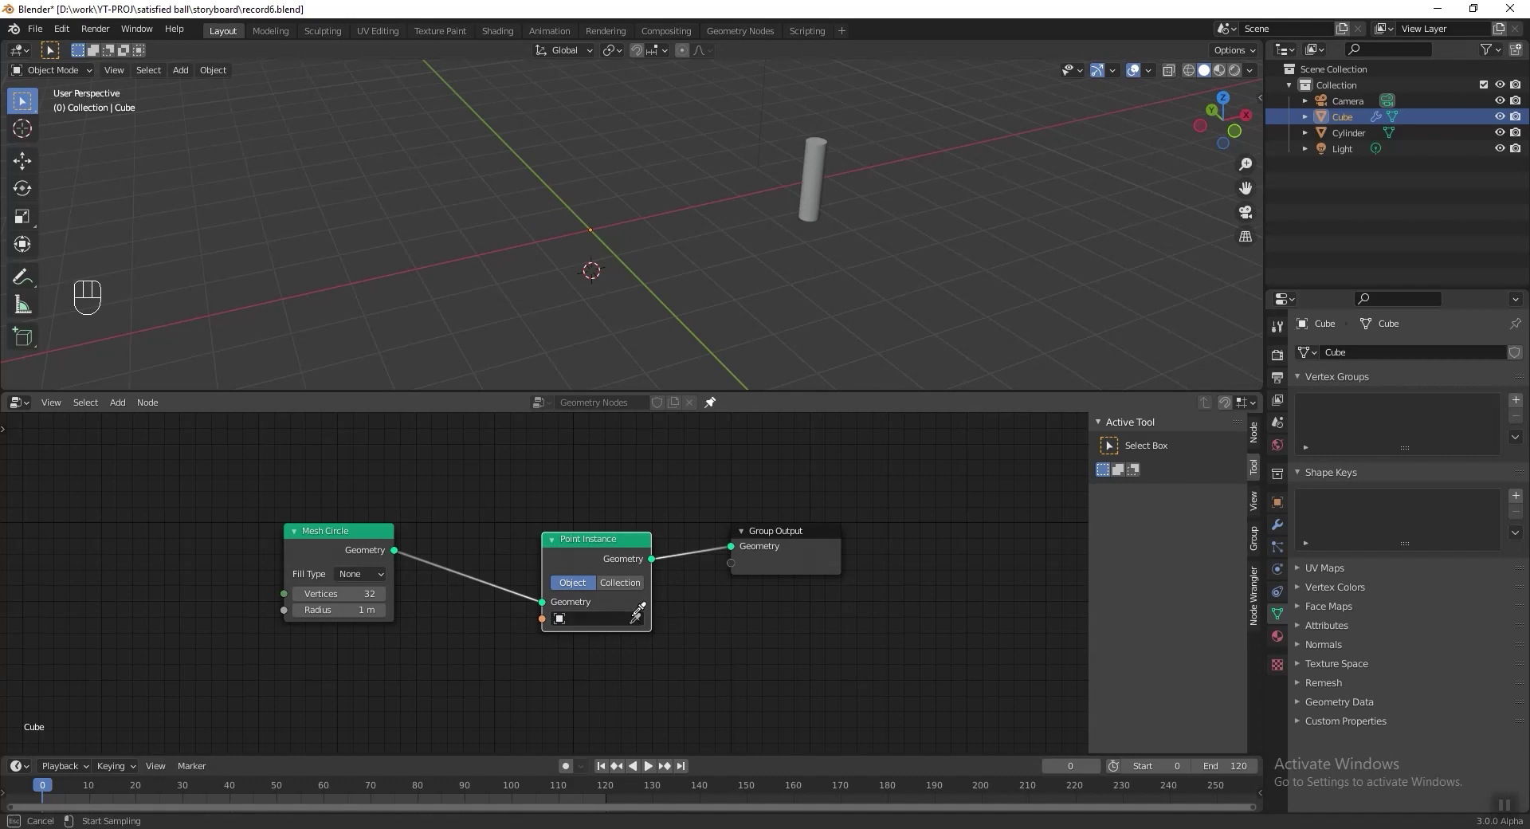
left_click(813, 179)
scroll(607, 253, "up", 3)
middle_click_drag(607, 207, 614, 271, "shift")
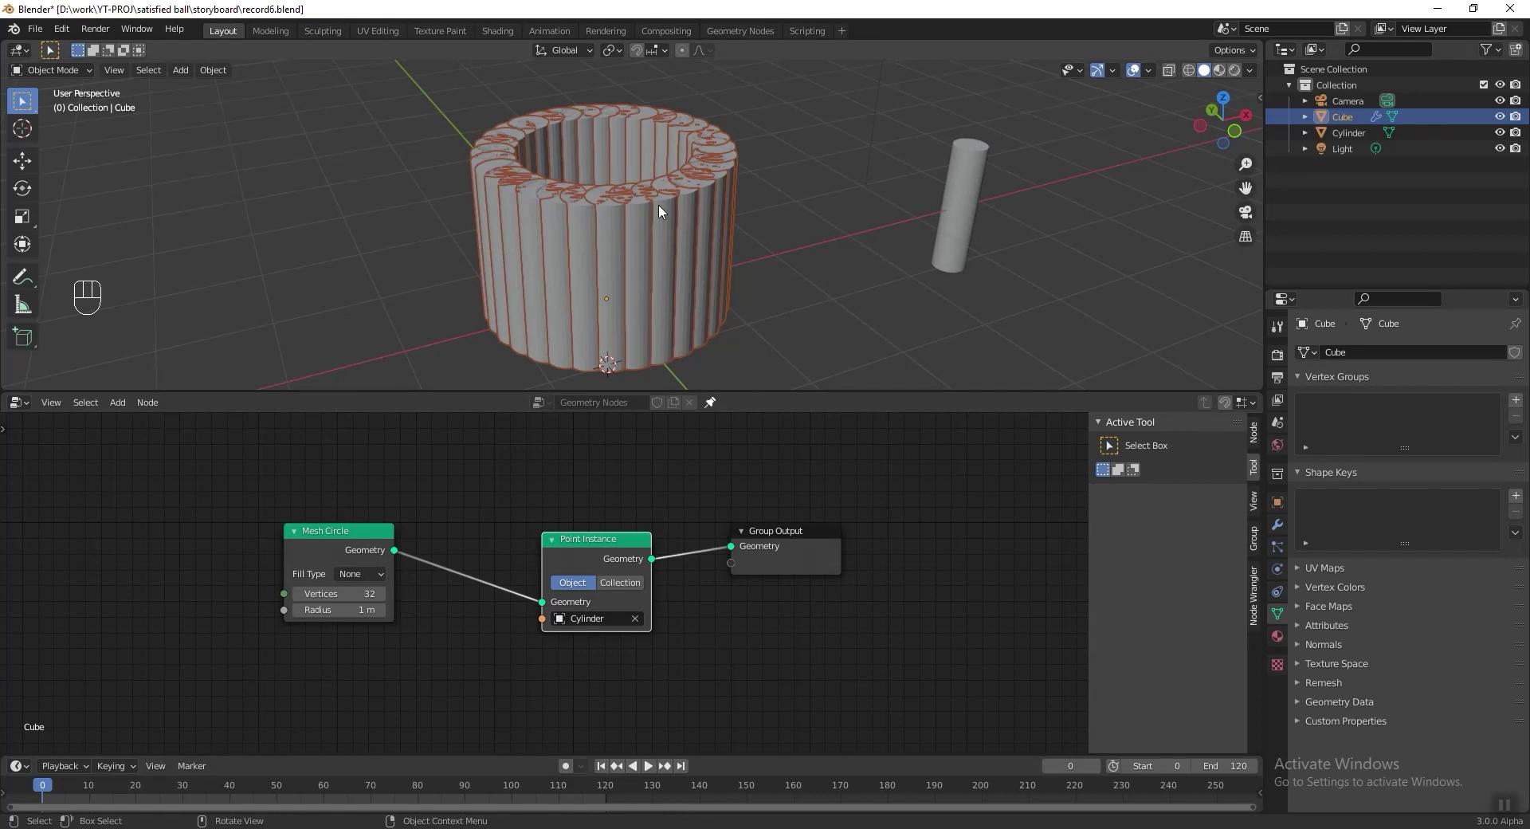
Step: Set the Mesh Circle node to 7 vertices and a radius of 0.5 m
left_click_drag(345, 534, 325, 537)
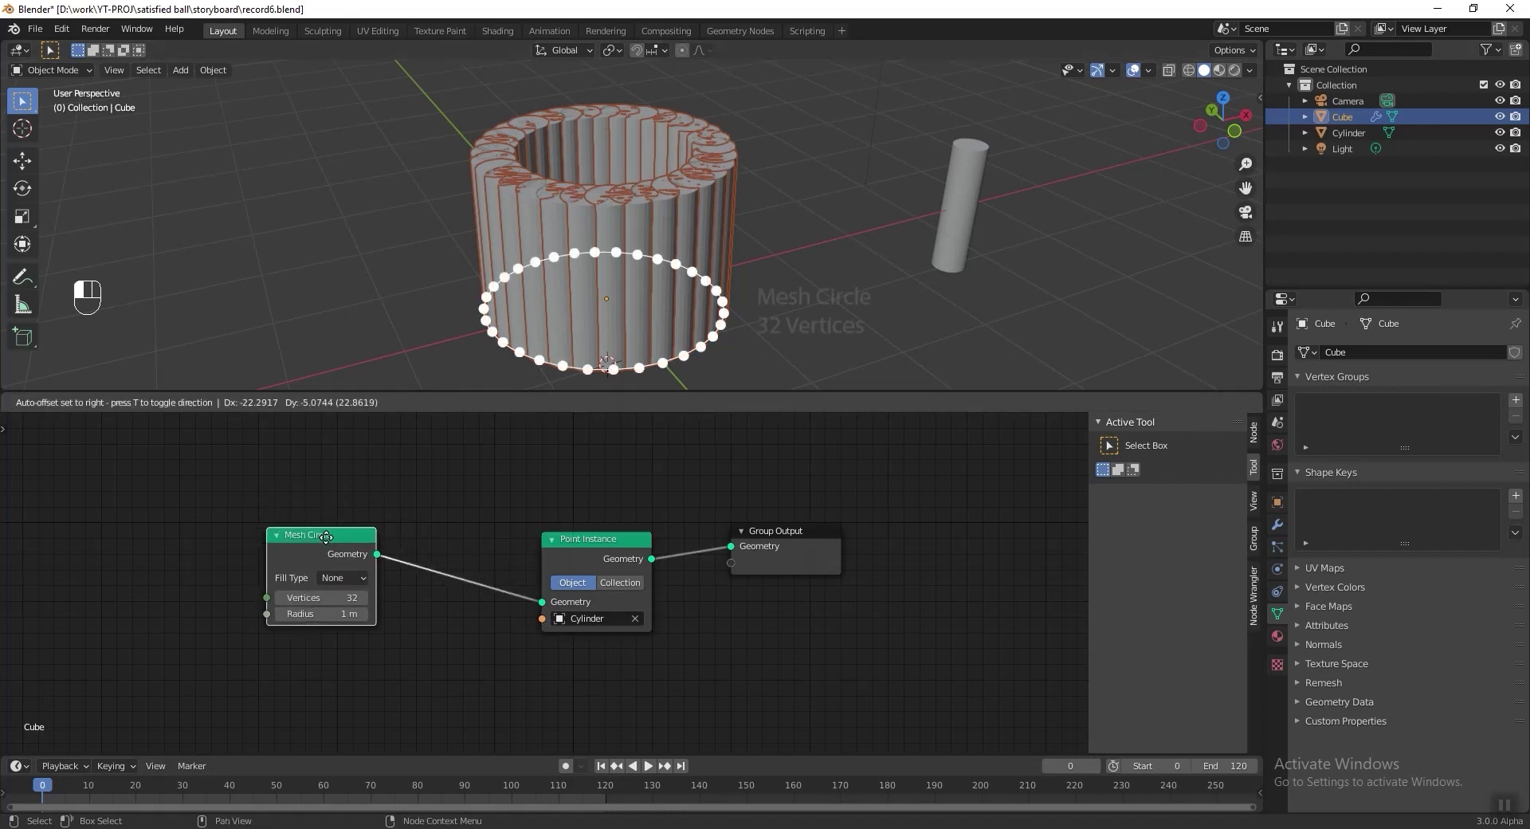
left_click_drag(326, 536, 357, 540)
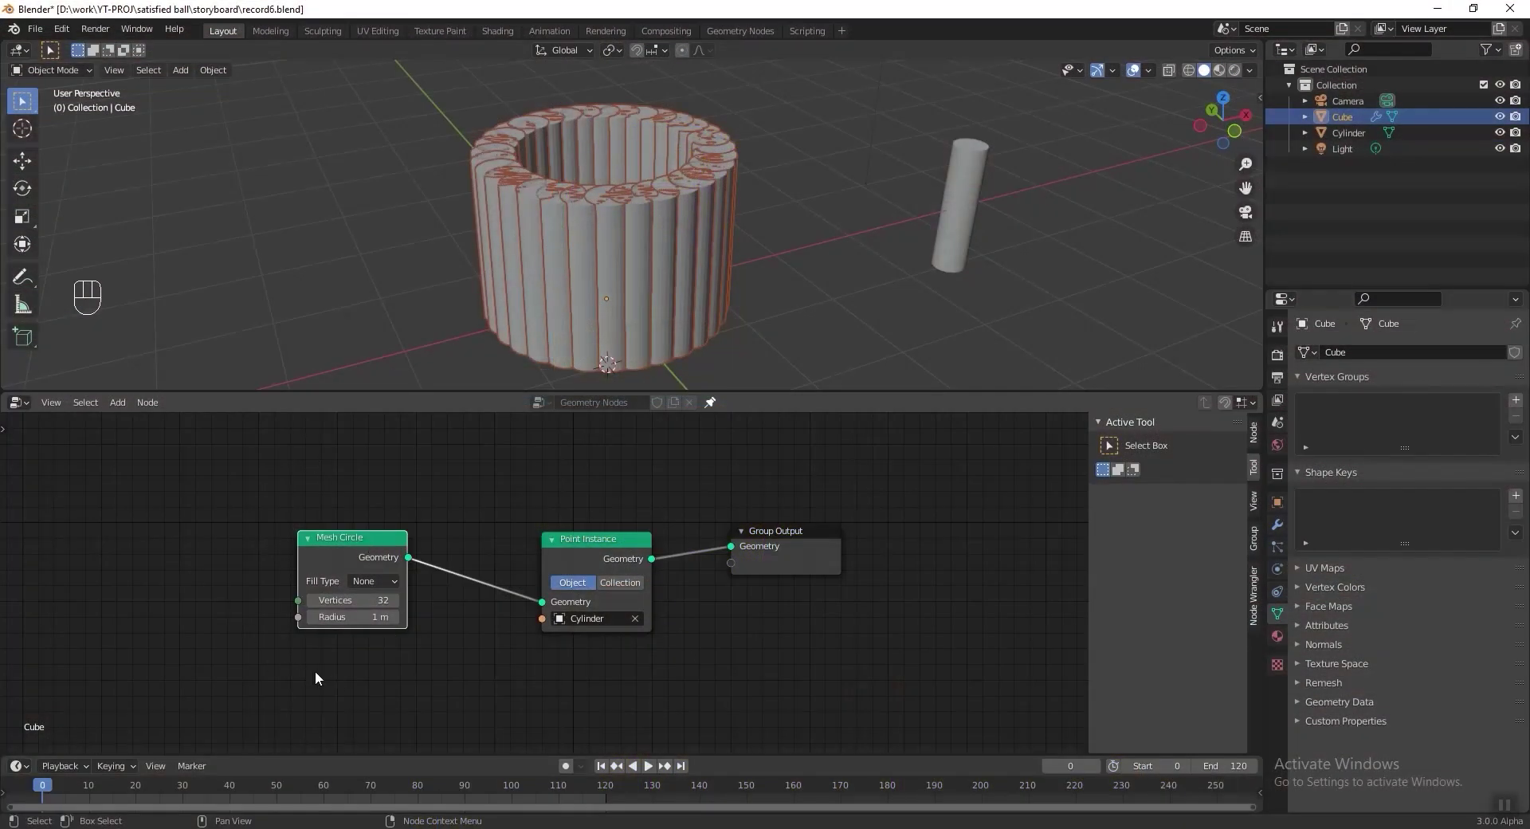
left_click(348, 594)
type("7")
key("Return")
left_click(343, 618)
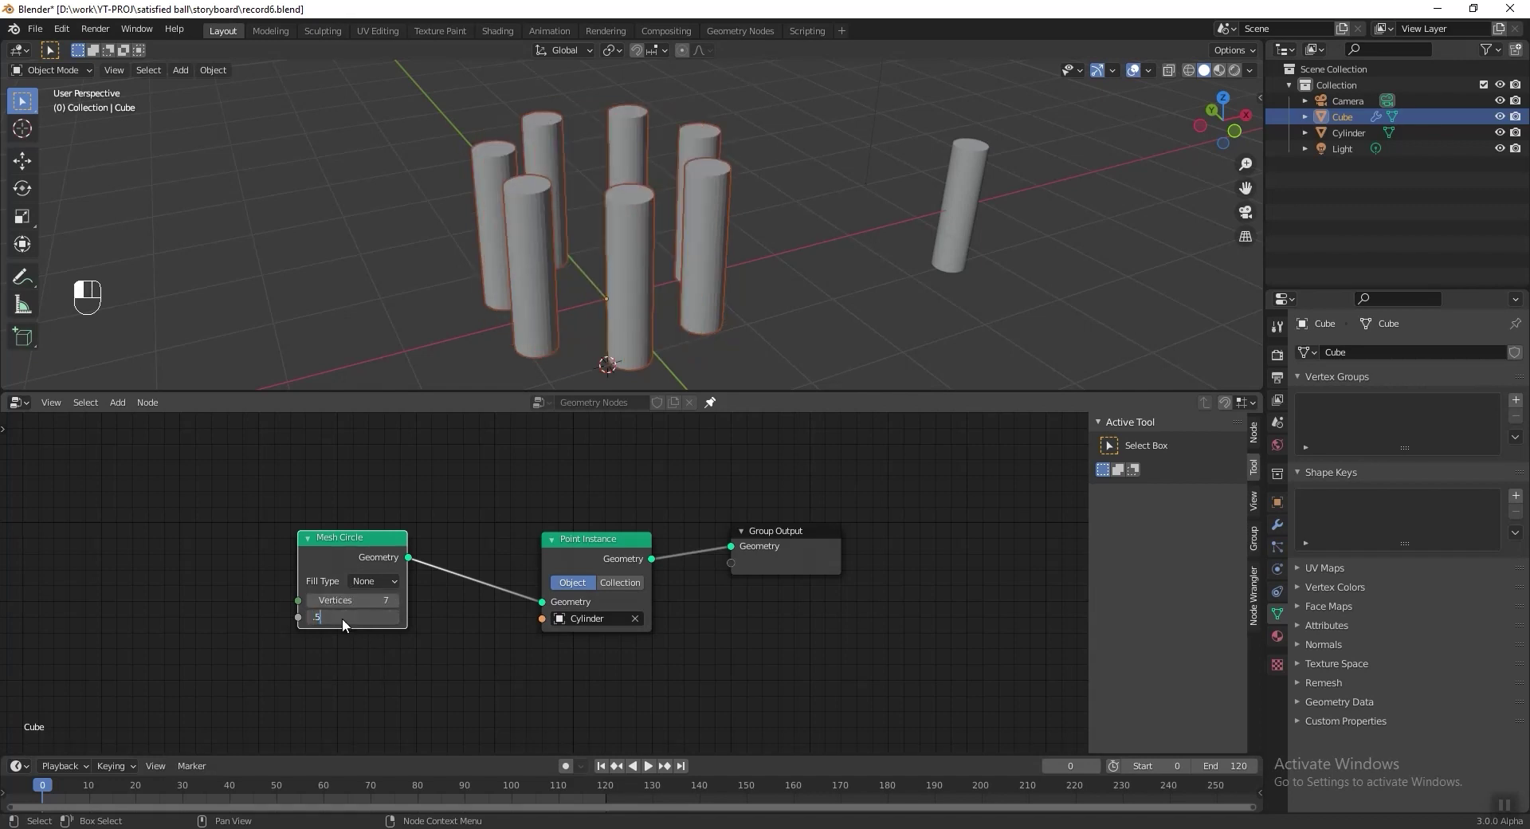
type(".5")
key("Return")
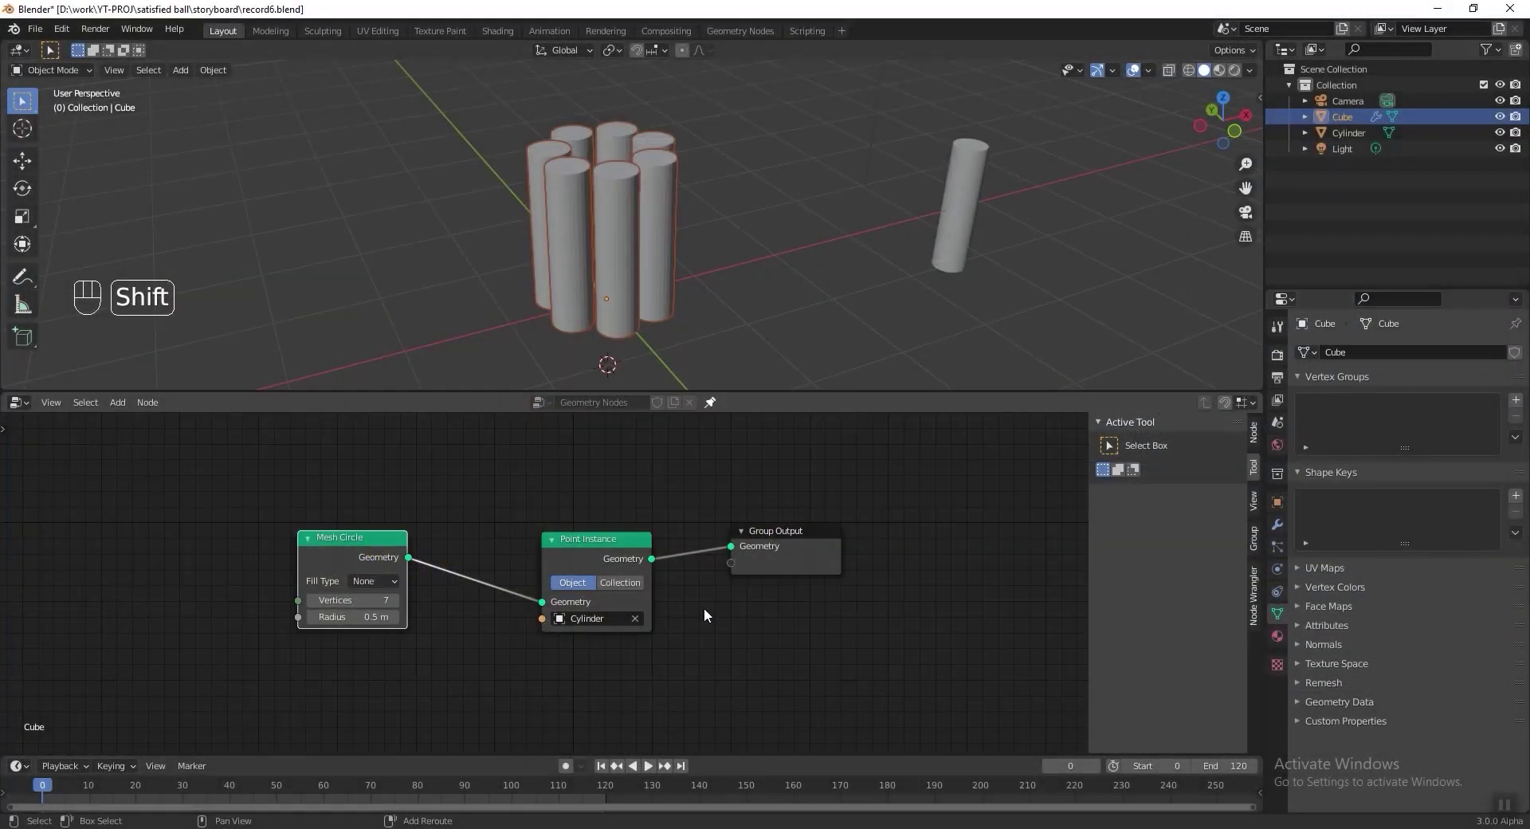
Step: Insert an Attribute Randomize node between Mesh Circle and Point Instance and set its maximum to 0
key("shift+a")
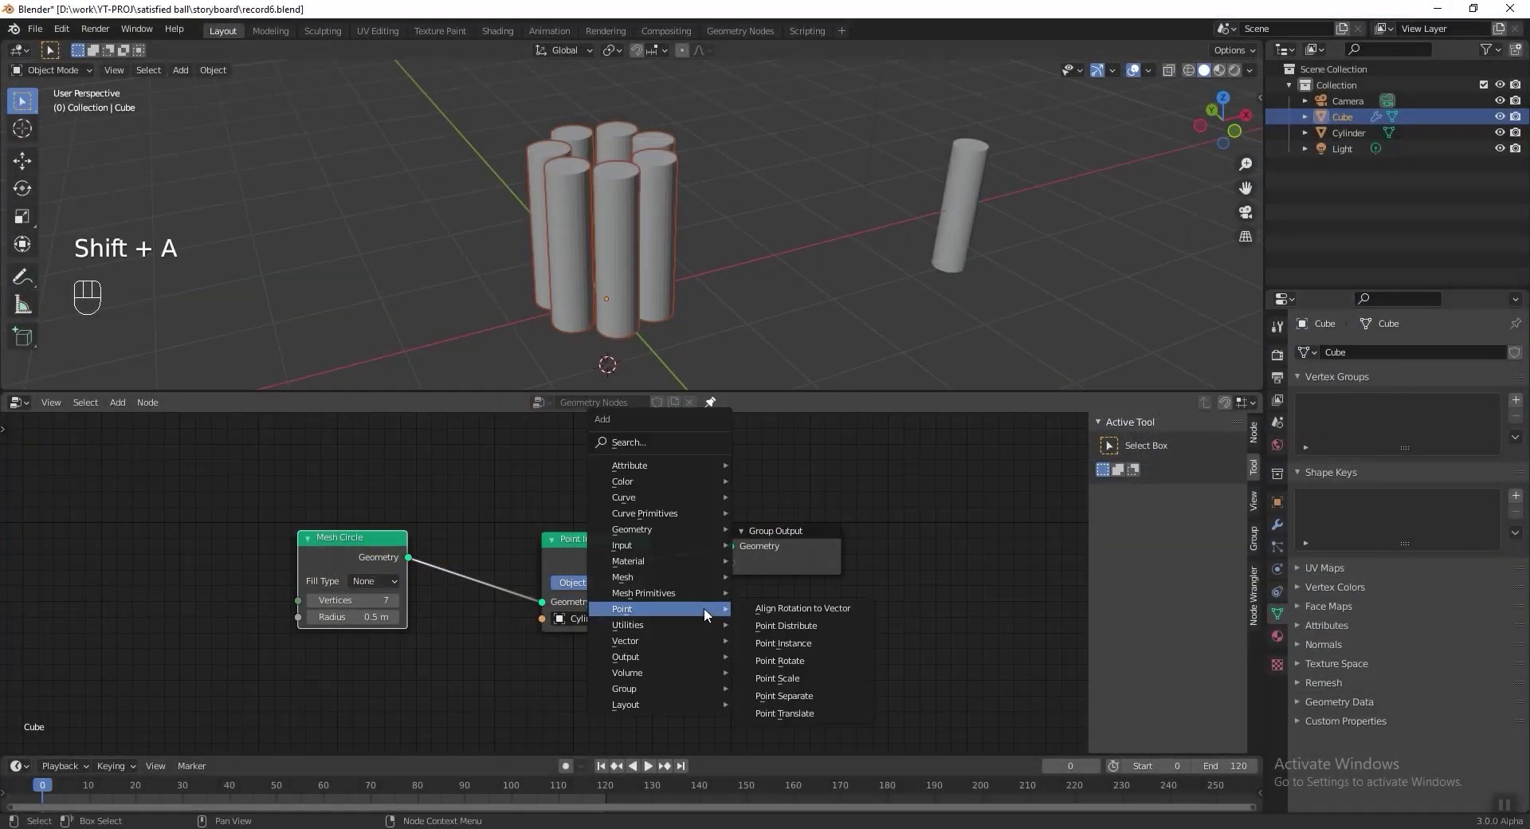
mouse_move(676, 466)
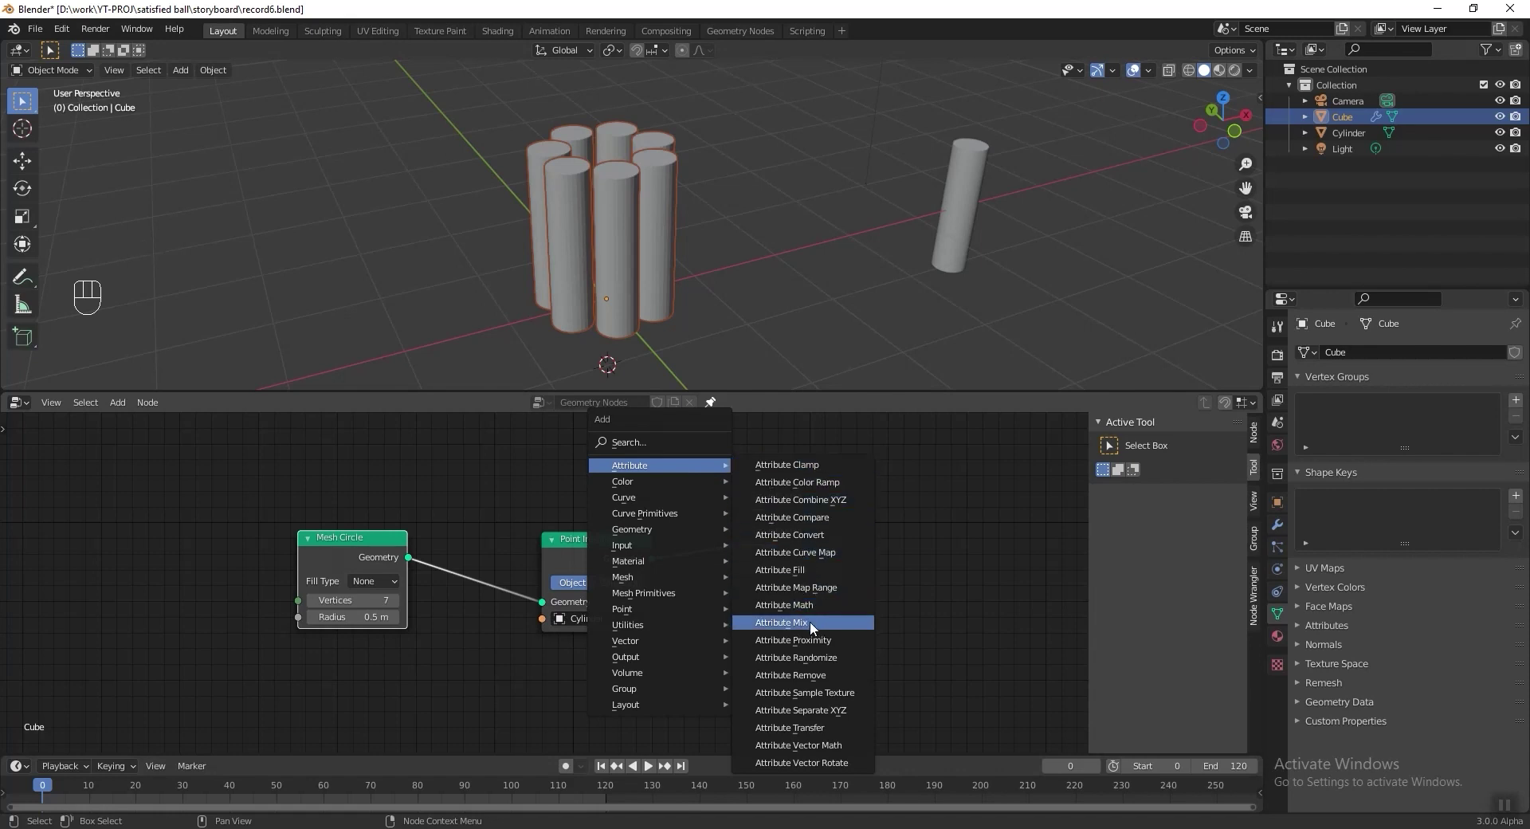
left_click(795, 658)
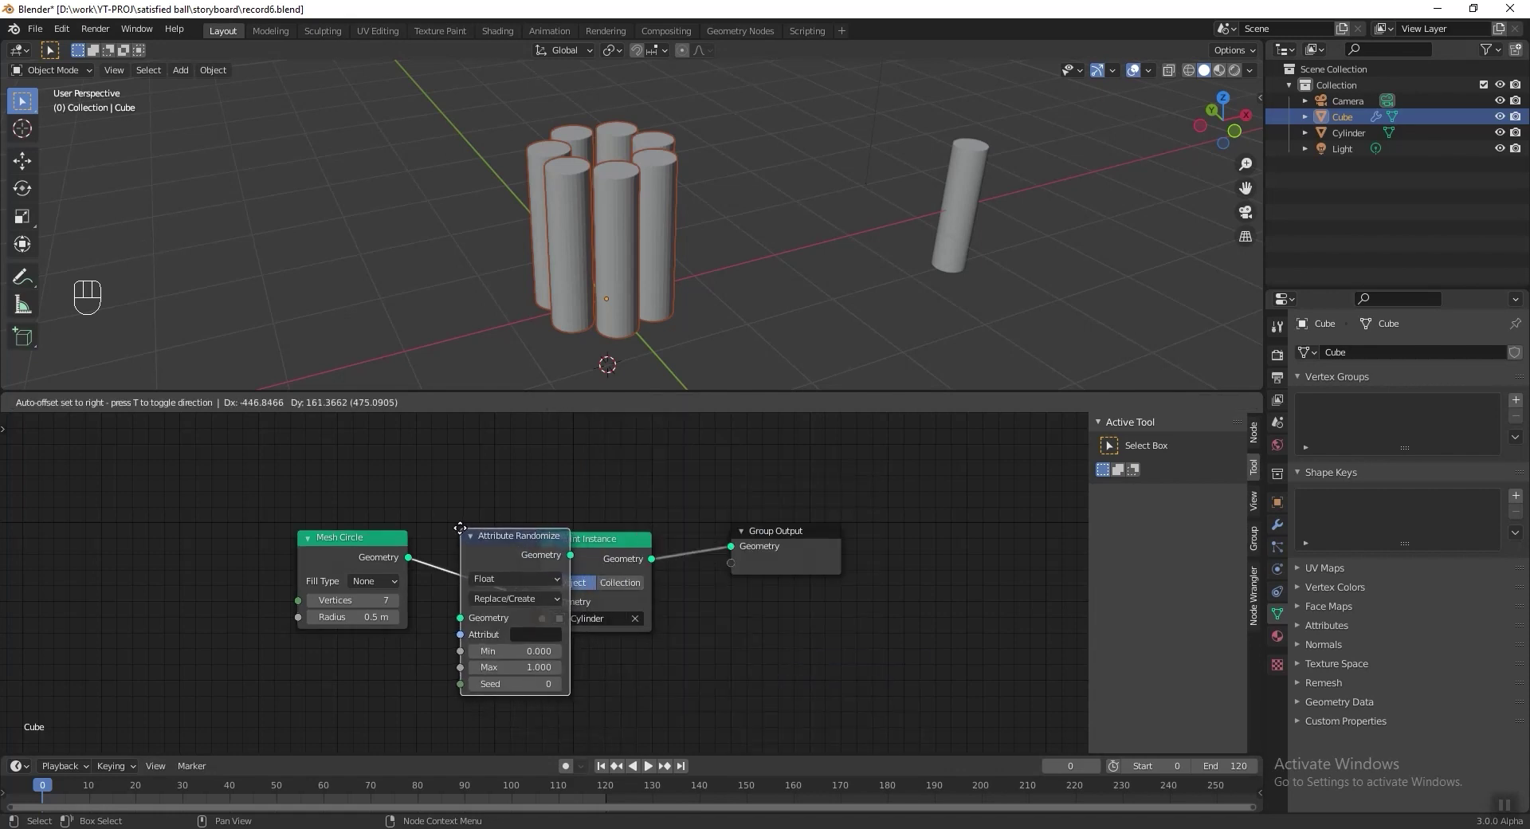
left_click(459, 528)
scroll(510, 598, "up", 2)
left_click(509, 644)
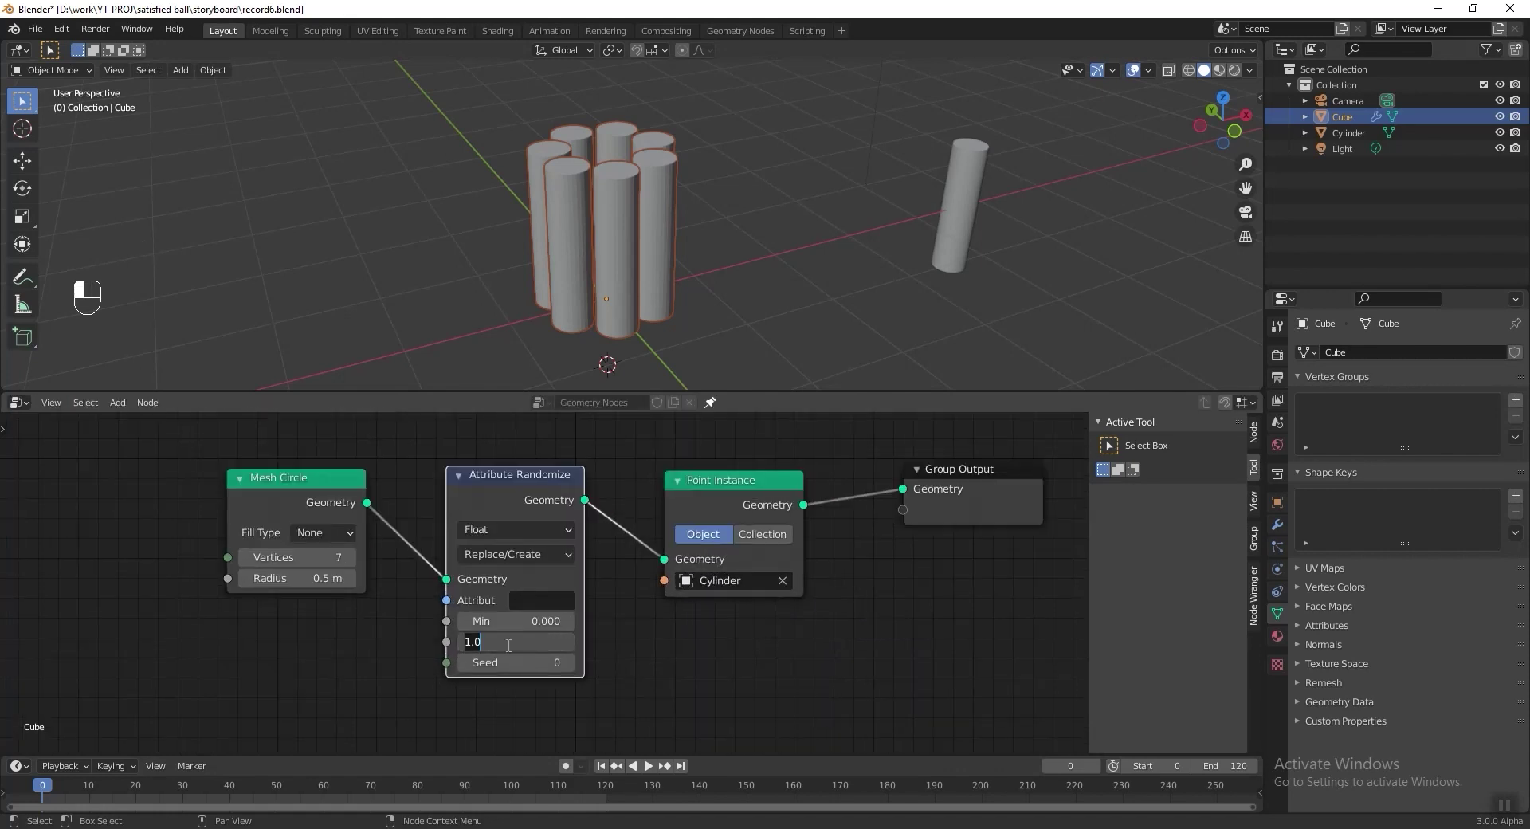
type("0")
key("Return")
Step: Name the Attribute Randomize node's attribute MinimumSize
mouse_move(502, 478)
left_mouse_down()
mouse_move(526, 463)
mouse_move(498, 481)
left_mouse_up()
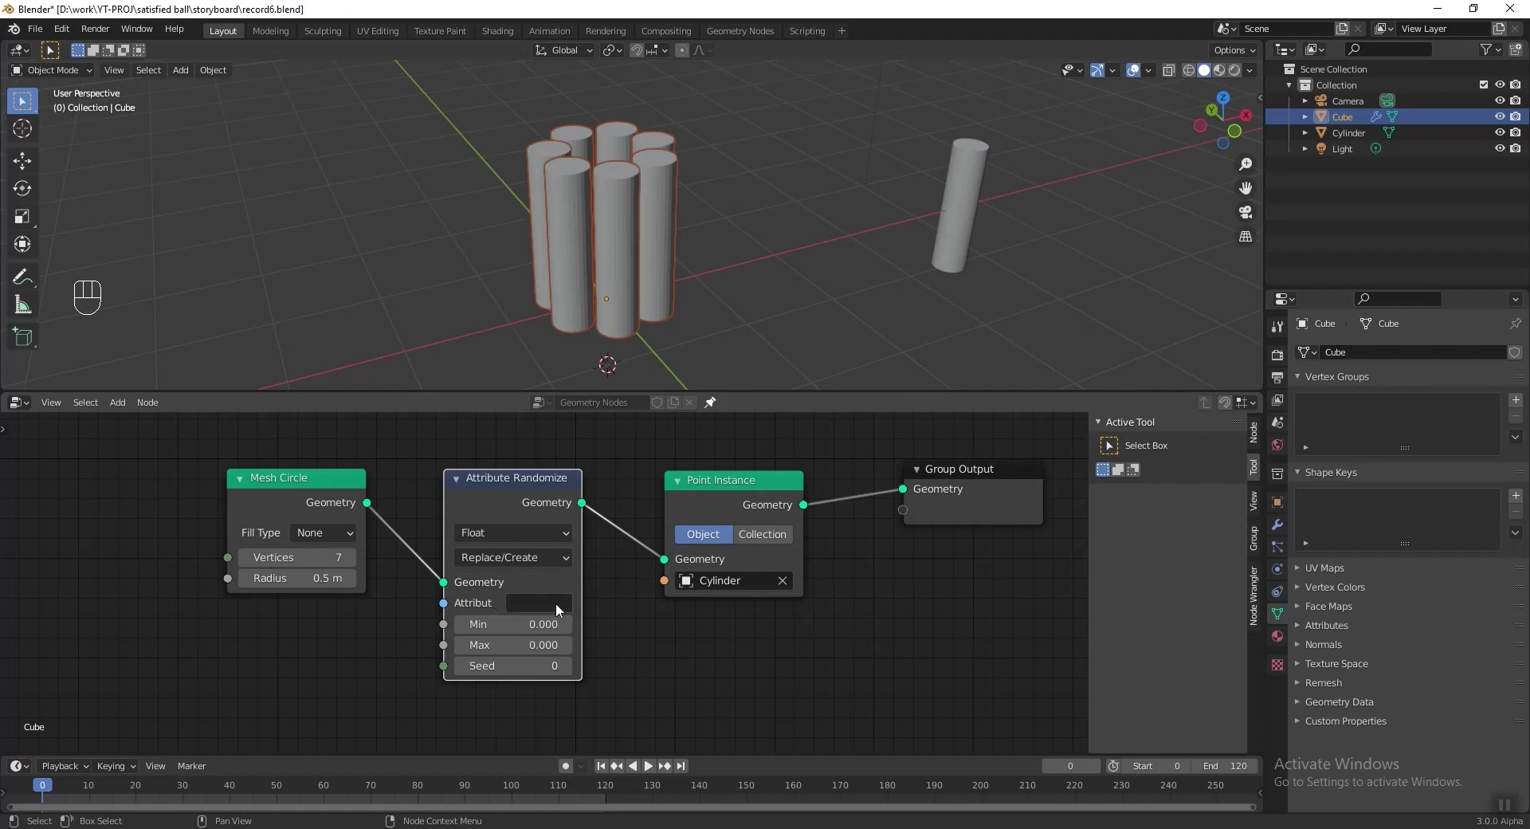
left_click(528, 605)
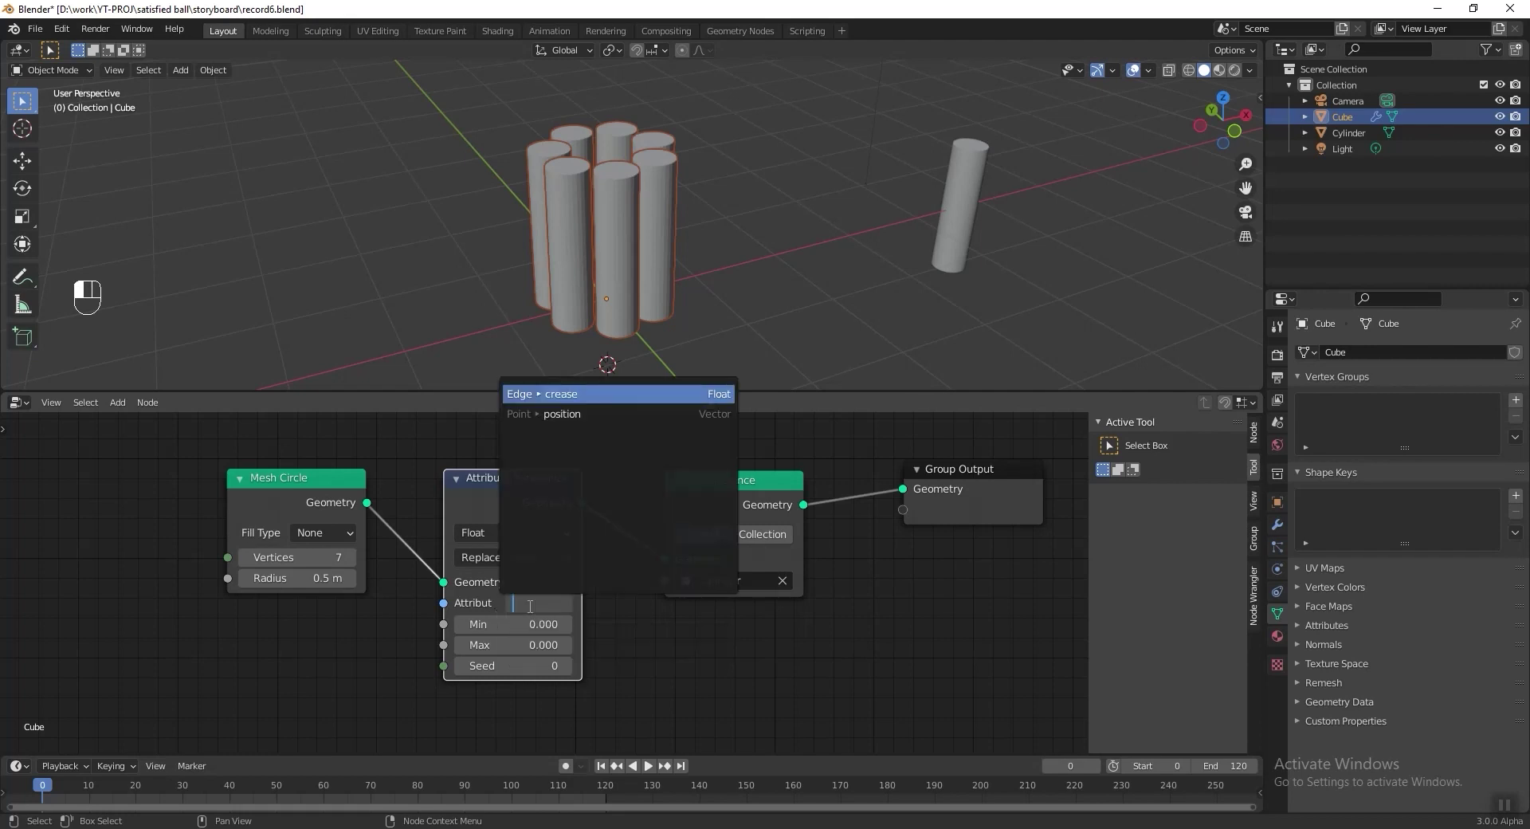
type("MinimumSize")
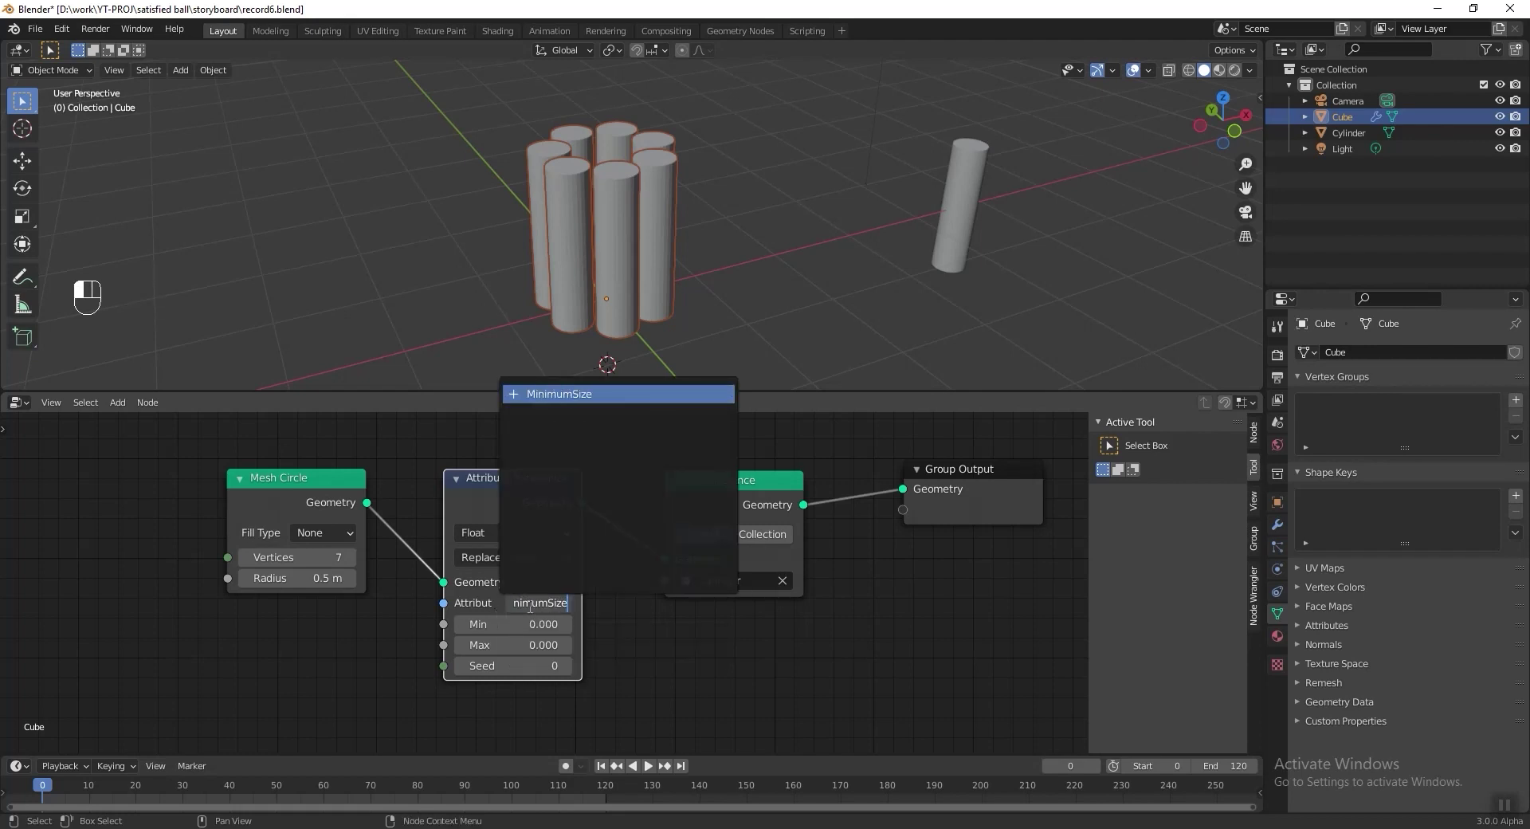
key("Return")
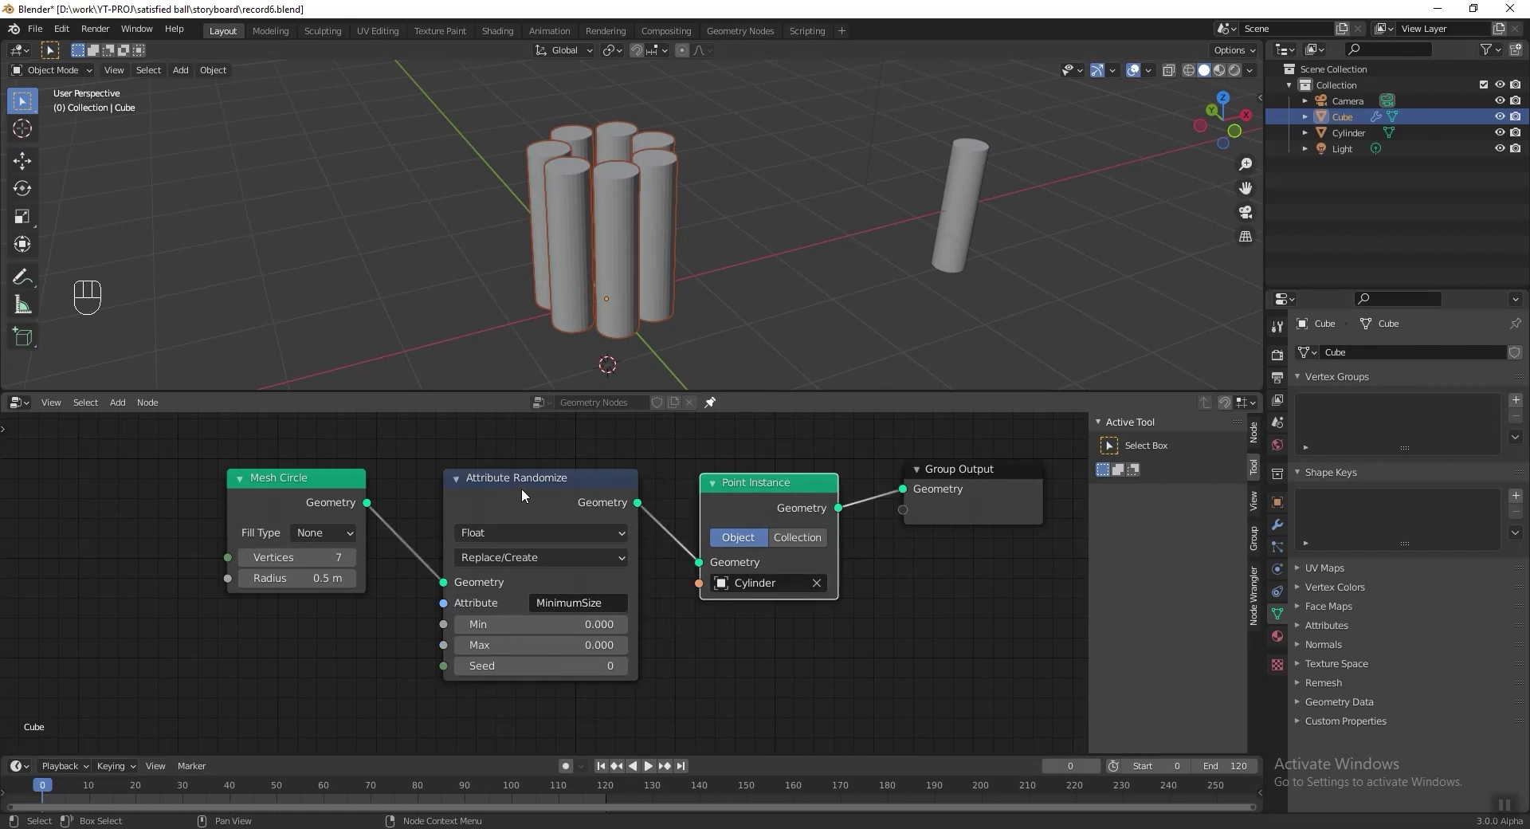
Step: Duplicate the Attribute Randomize node, insert the copy before Point Instance, and name its attribute MaximumSize
key("shift+d")
left_click(739, 483)
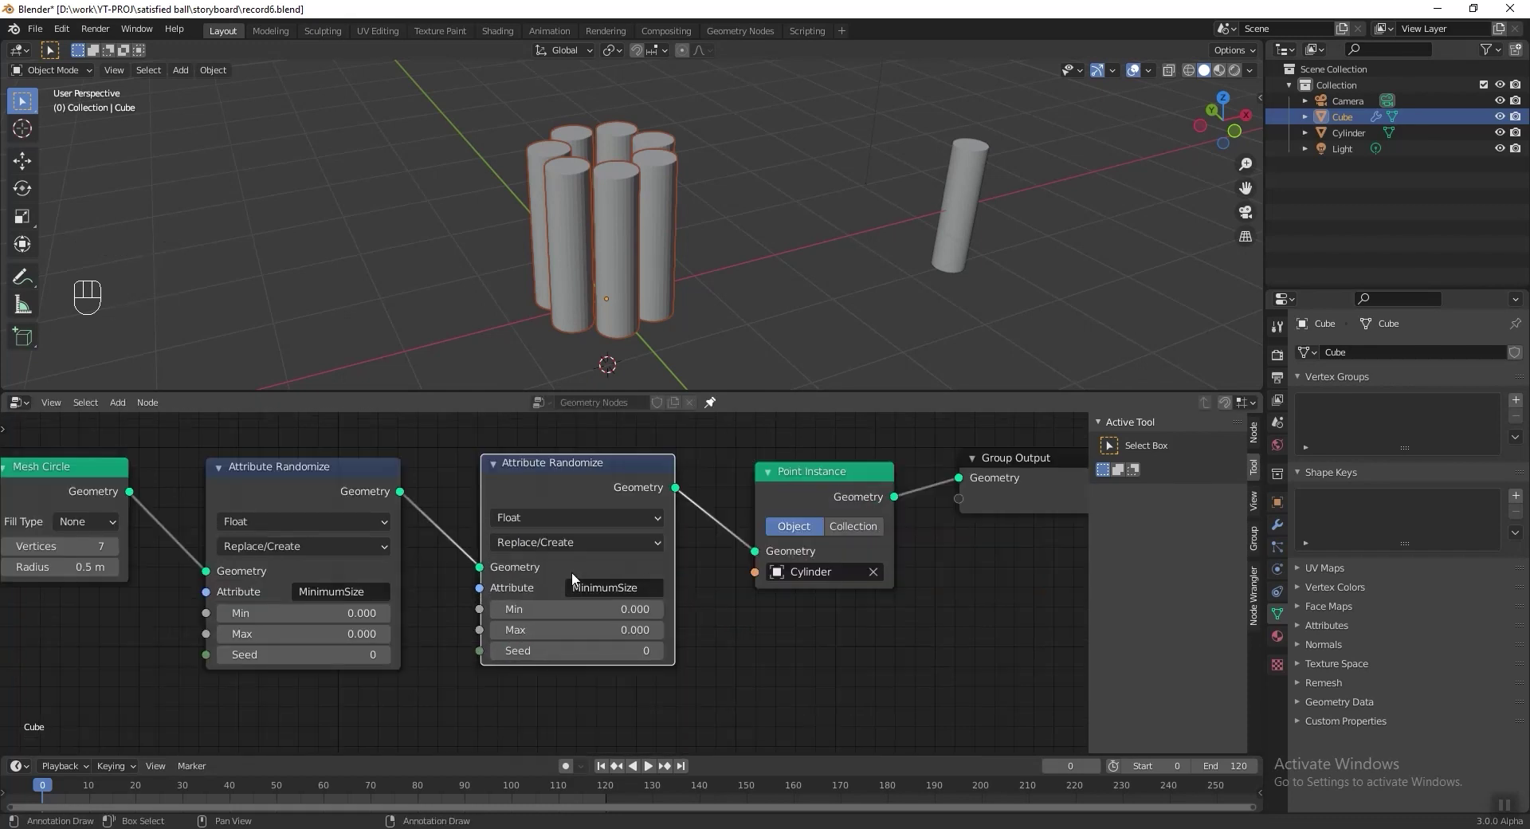
left_click(623, 588)
type("MaximumSize")
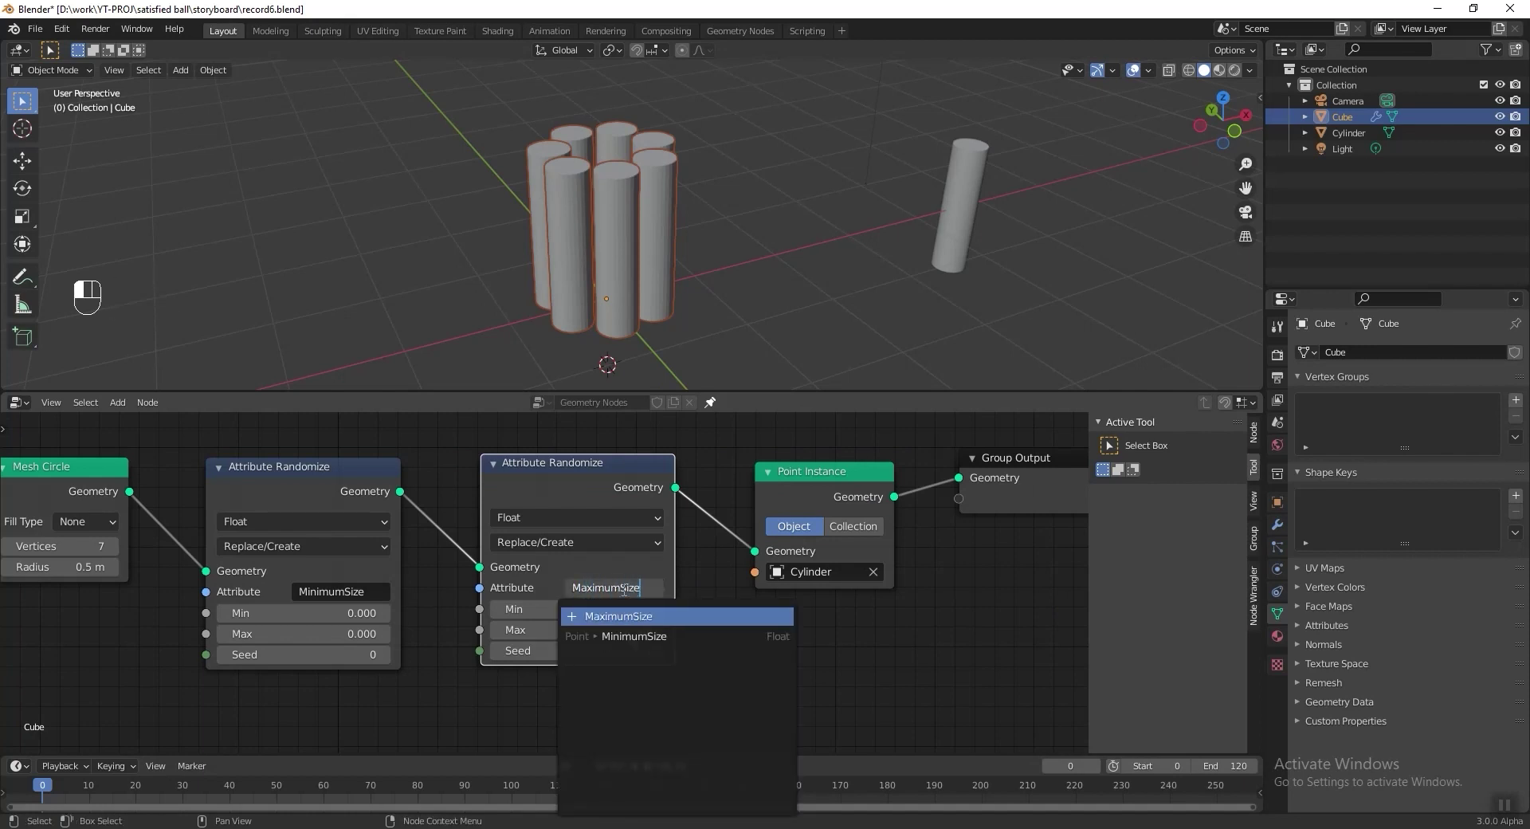
key("Return")
Step: Set the MaximumSize node's minimum and maximum to 1, and save the file
left_click_drag(550, 609, 550, 630)
key("Return")
mouse_move(555, 469)
left_mouse_down()
mouse_move(542, 470)
mouse_move(560, 458)
left_mouse_up()
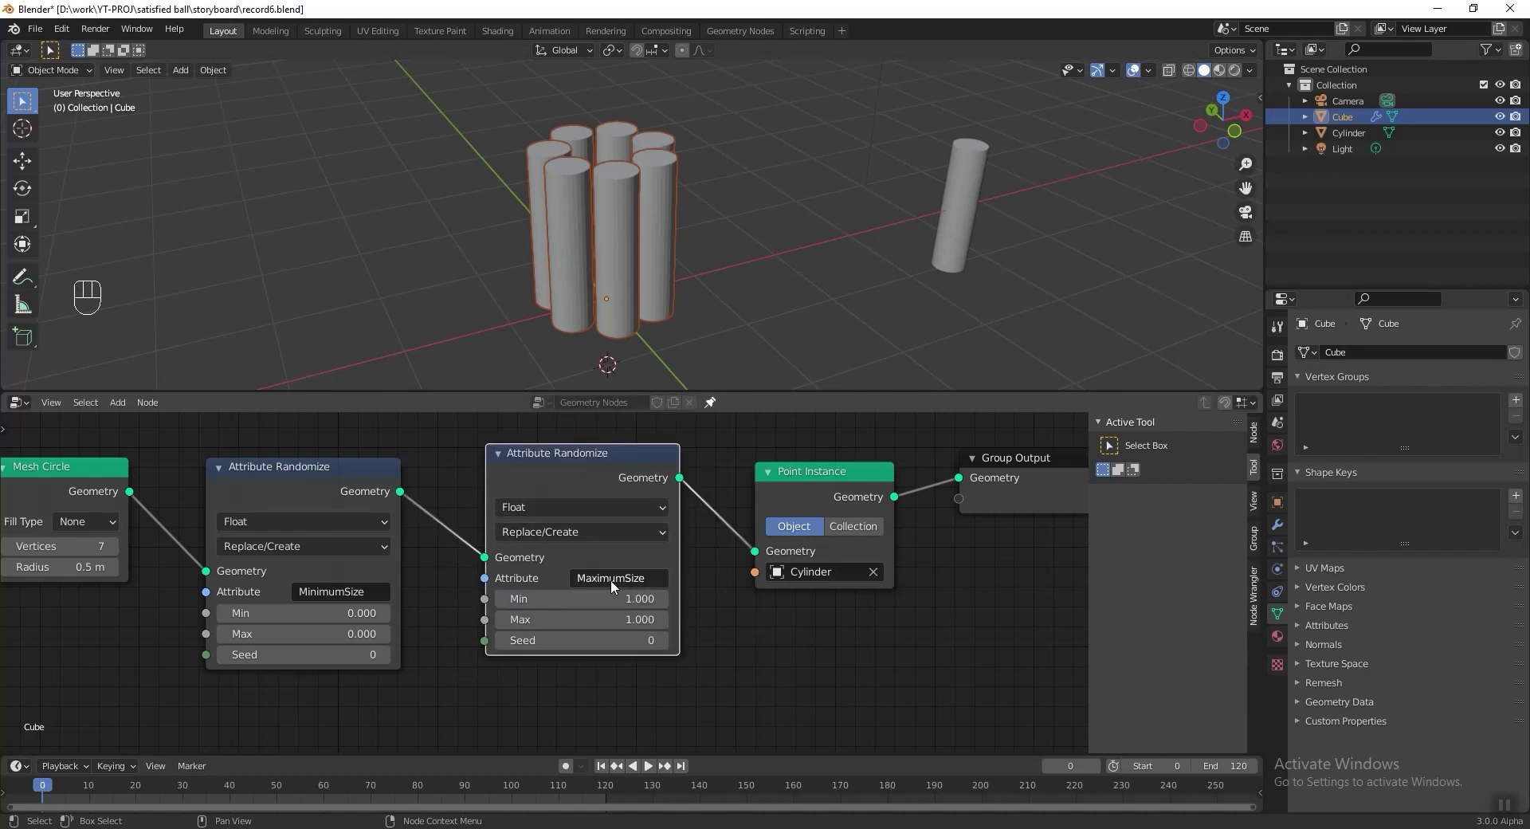
key("ctrl+s")
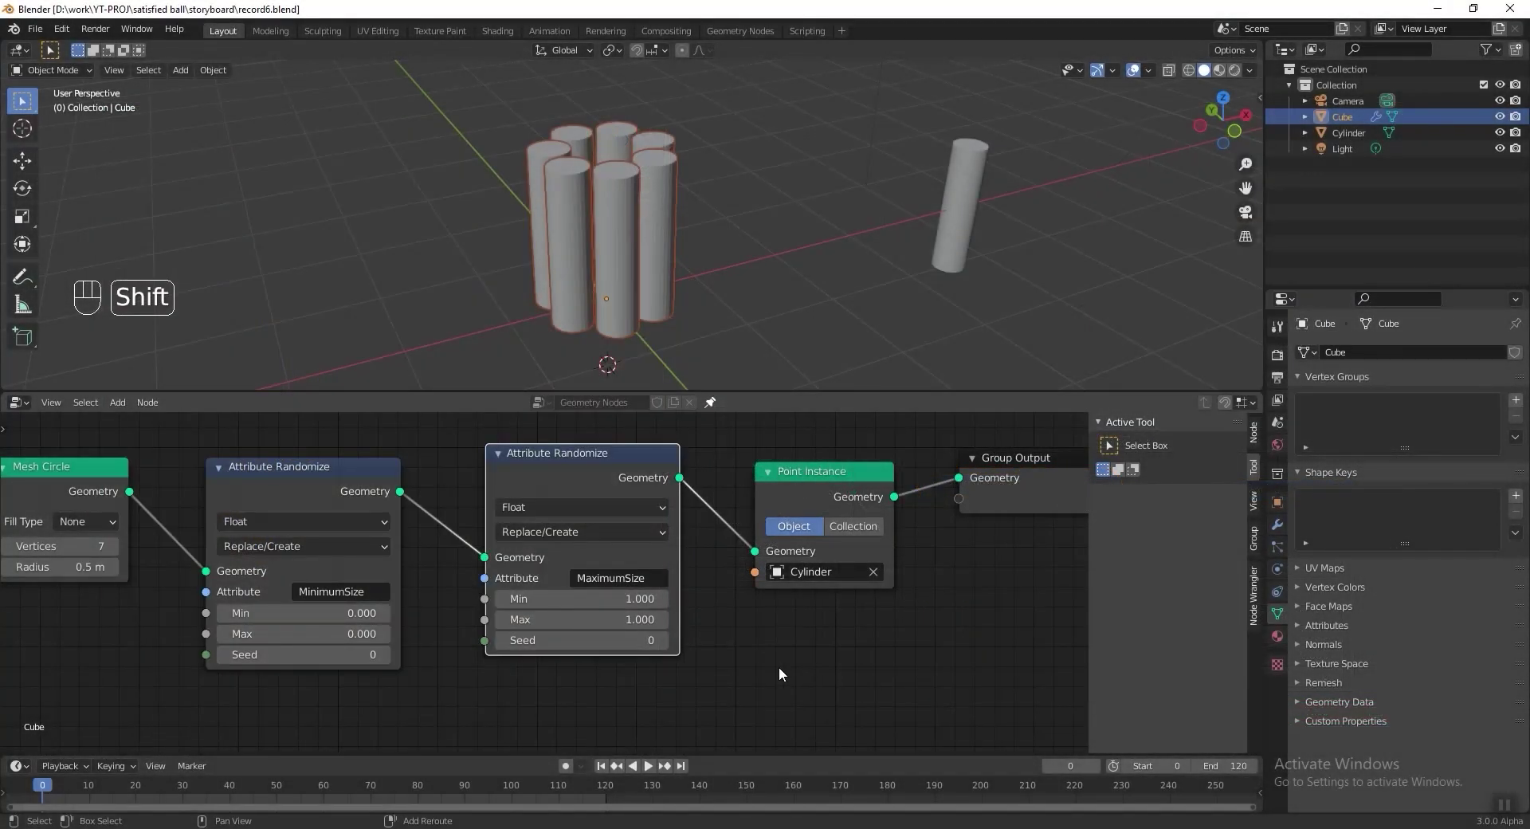
Step: Insert an Attribute Mix node between the MaximumSize Attribute Randomize node and Point Instance
key("shift+a")
mouse_move(777, 666)
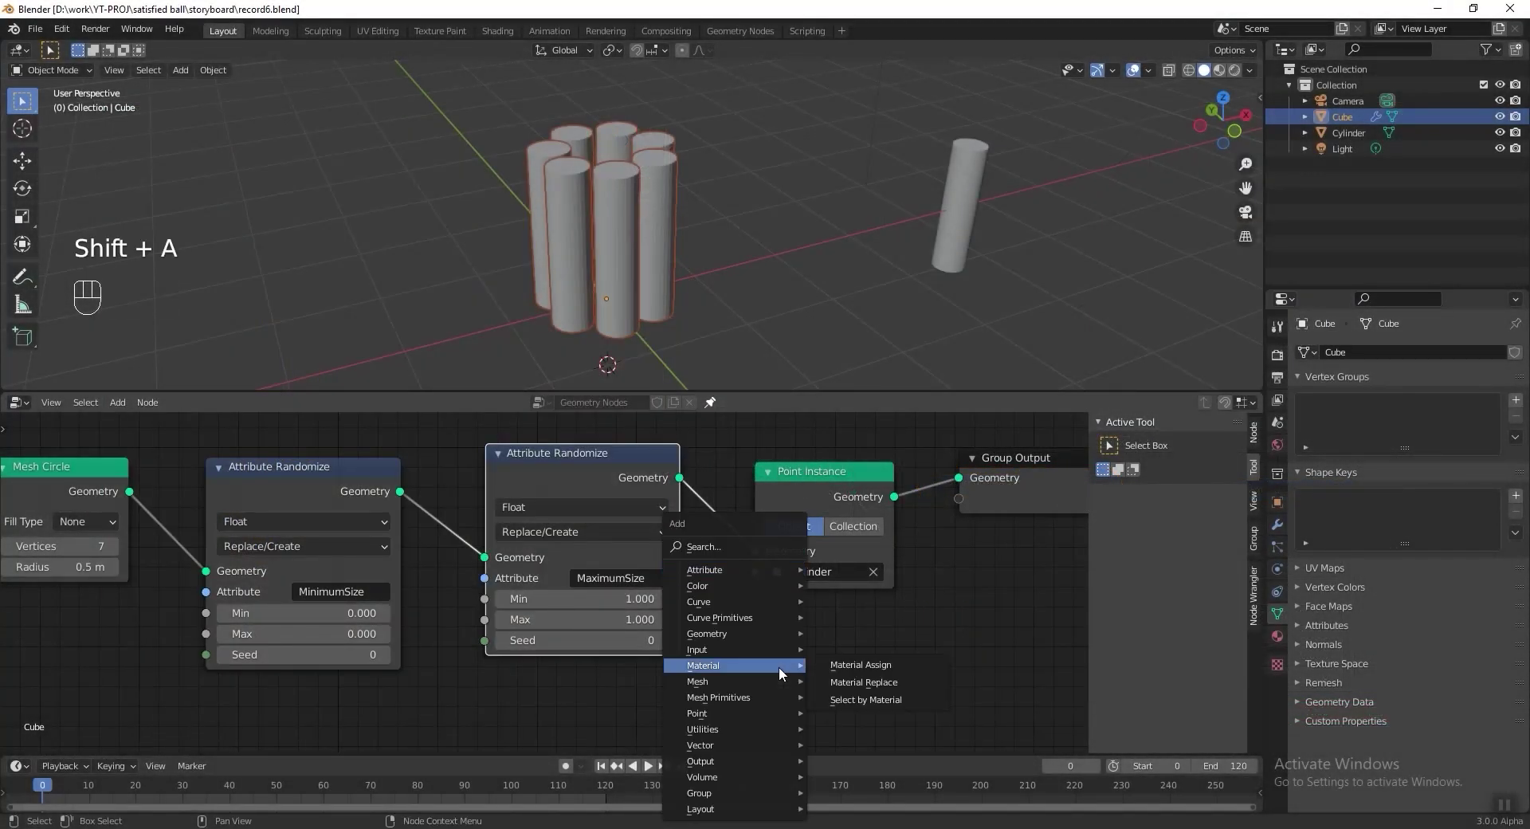
mouse_move(786, 566)
left_click(862, 451)
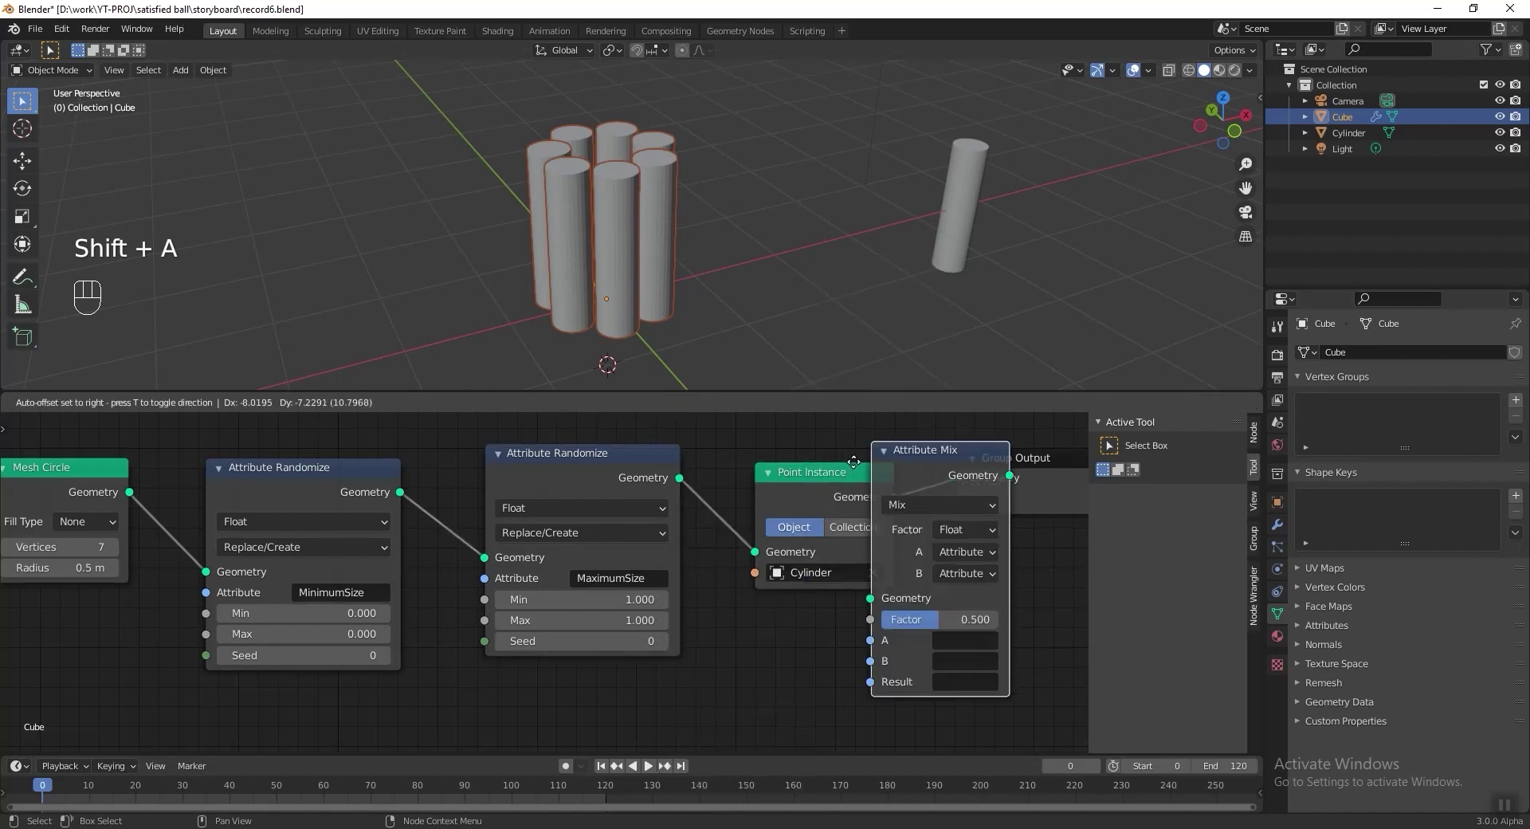
left_click(741, 466)
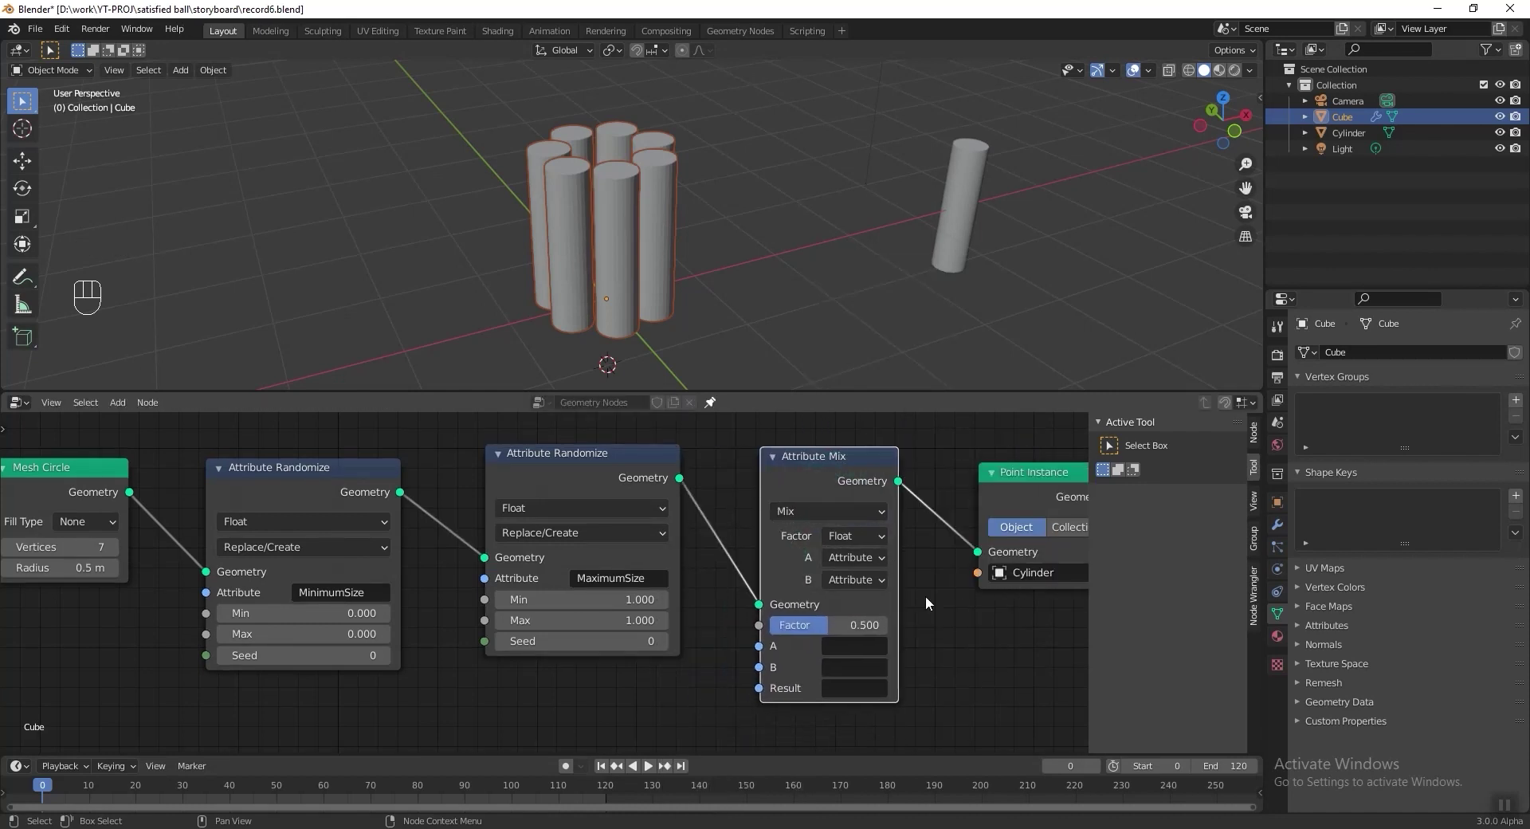
Step: Set Attribute Mix input A to MaximumSize, input B to MinimumSize, and its result to scale
middle_click_drag(927, 603, 785, 628)
key("ctrl+c")
key("ctrl+v")
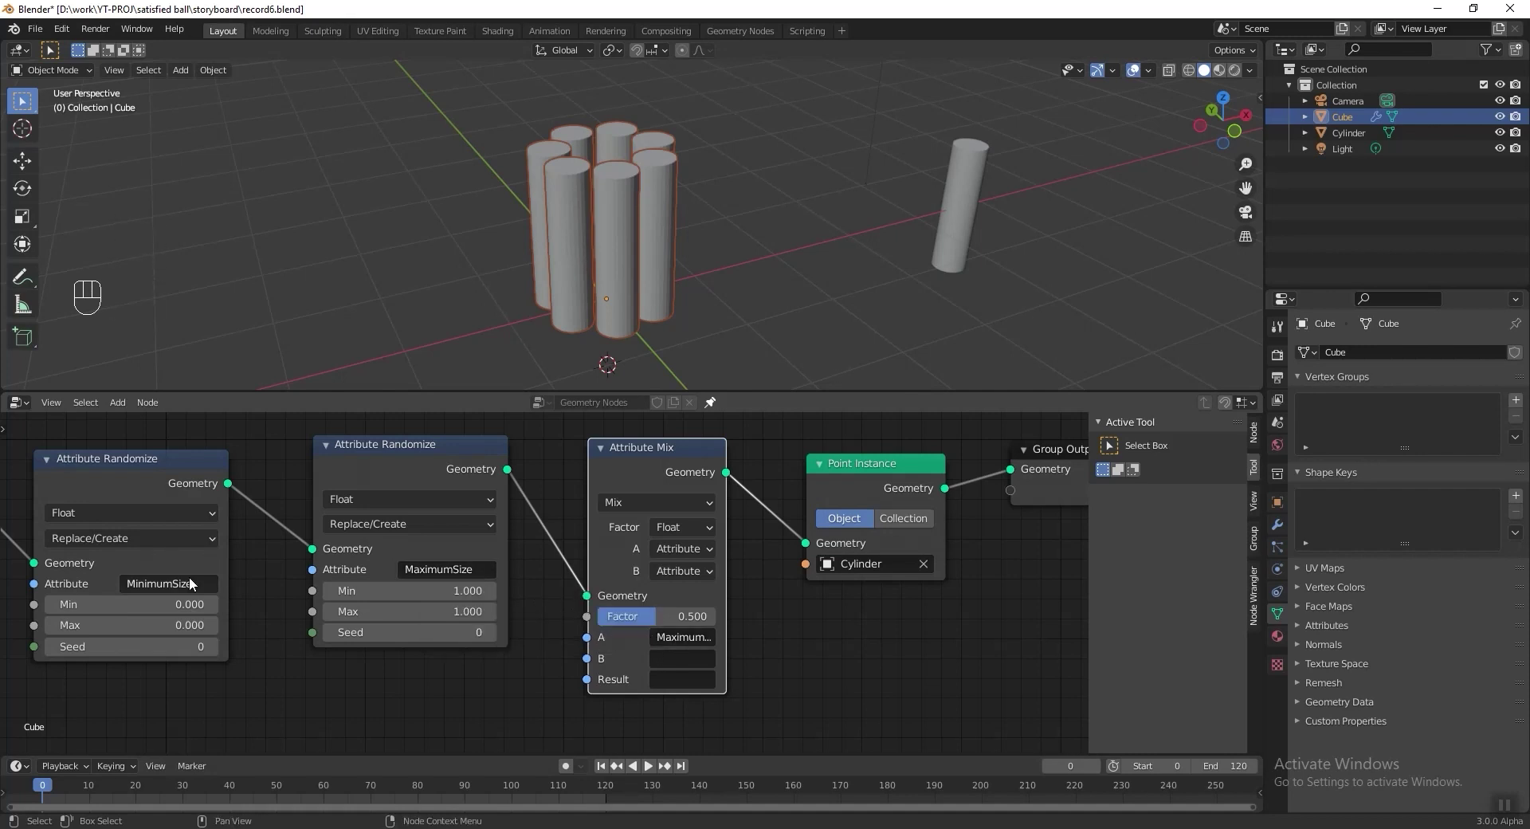
key("ctrl+c")
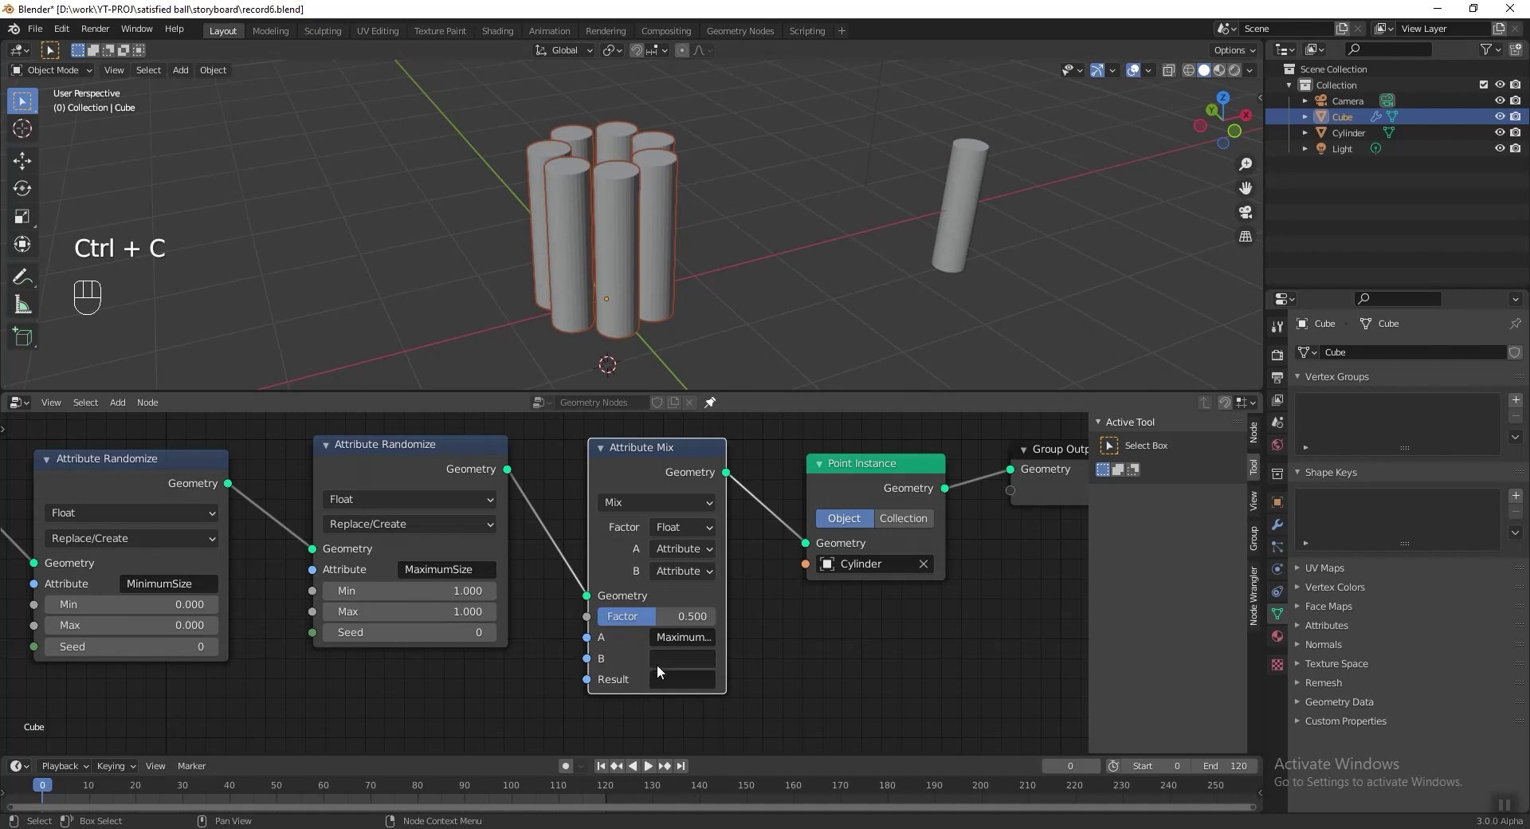
key("ctrl+v")
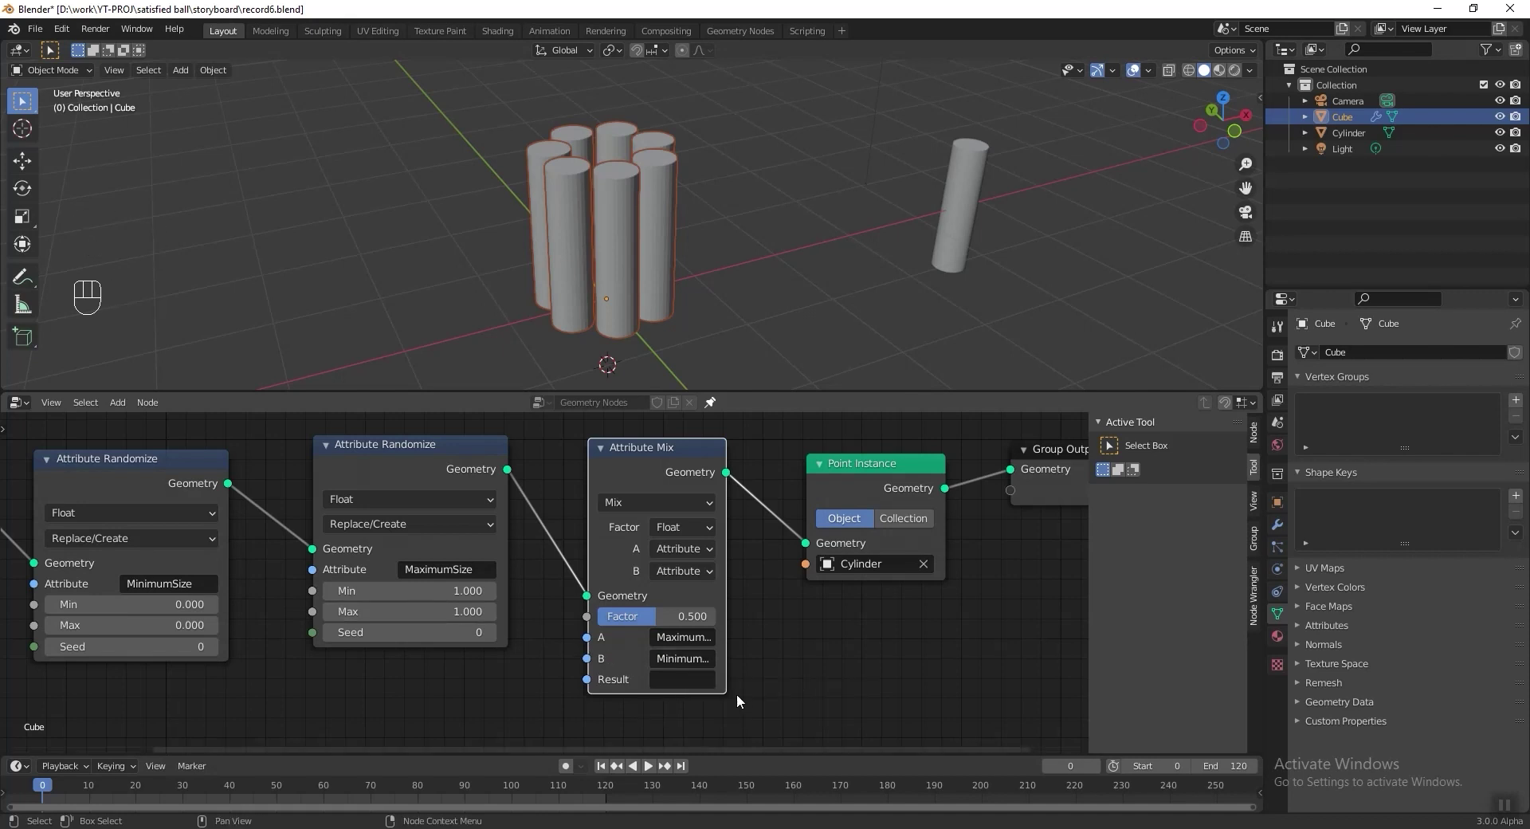
left_click(665, 679)
type("scale")
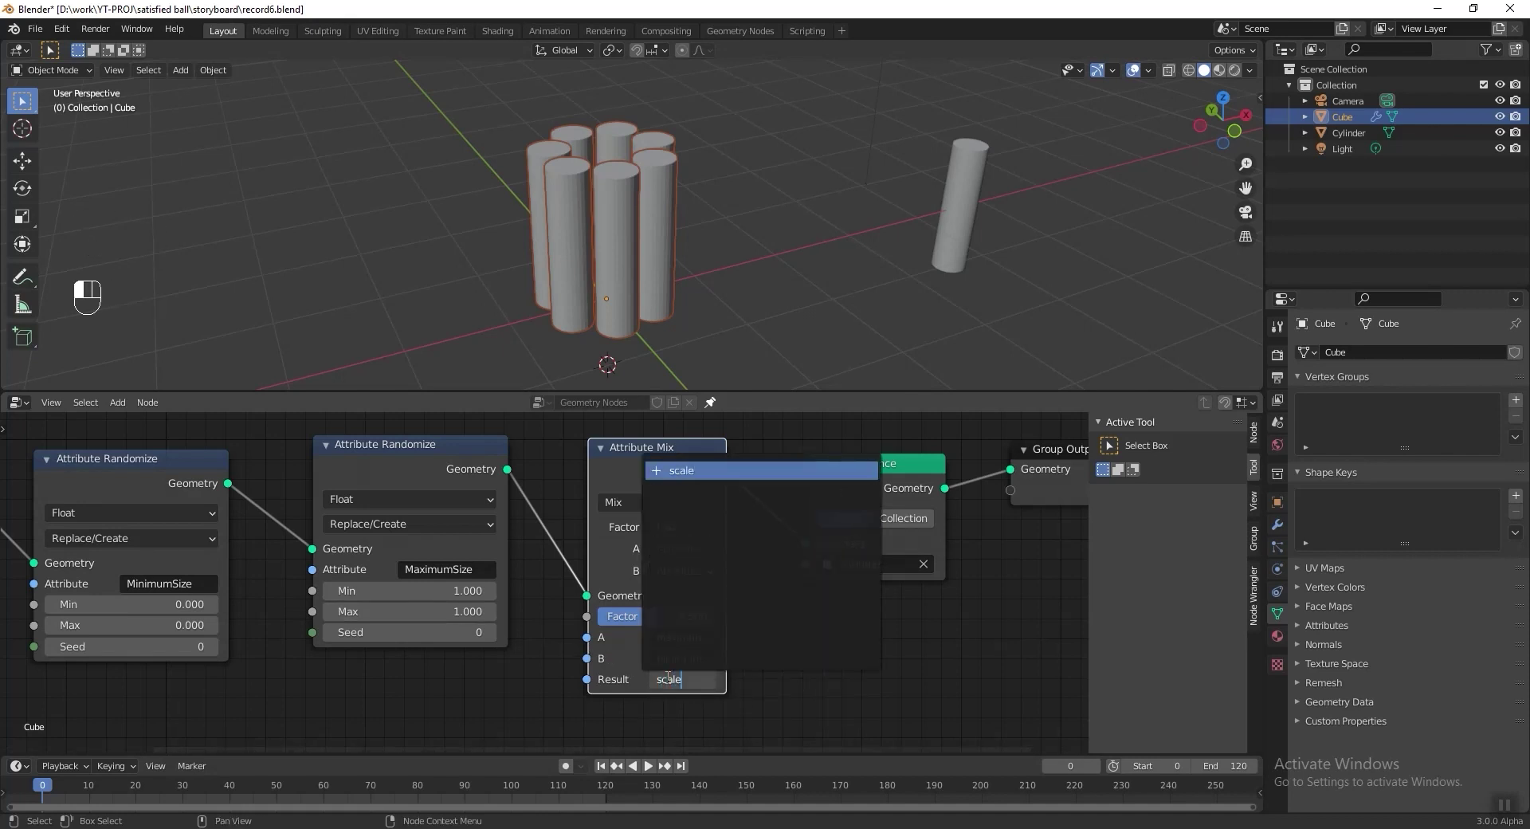
key("Return")
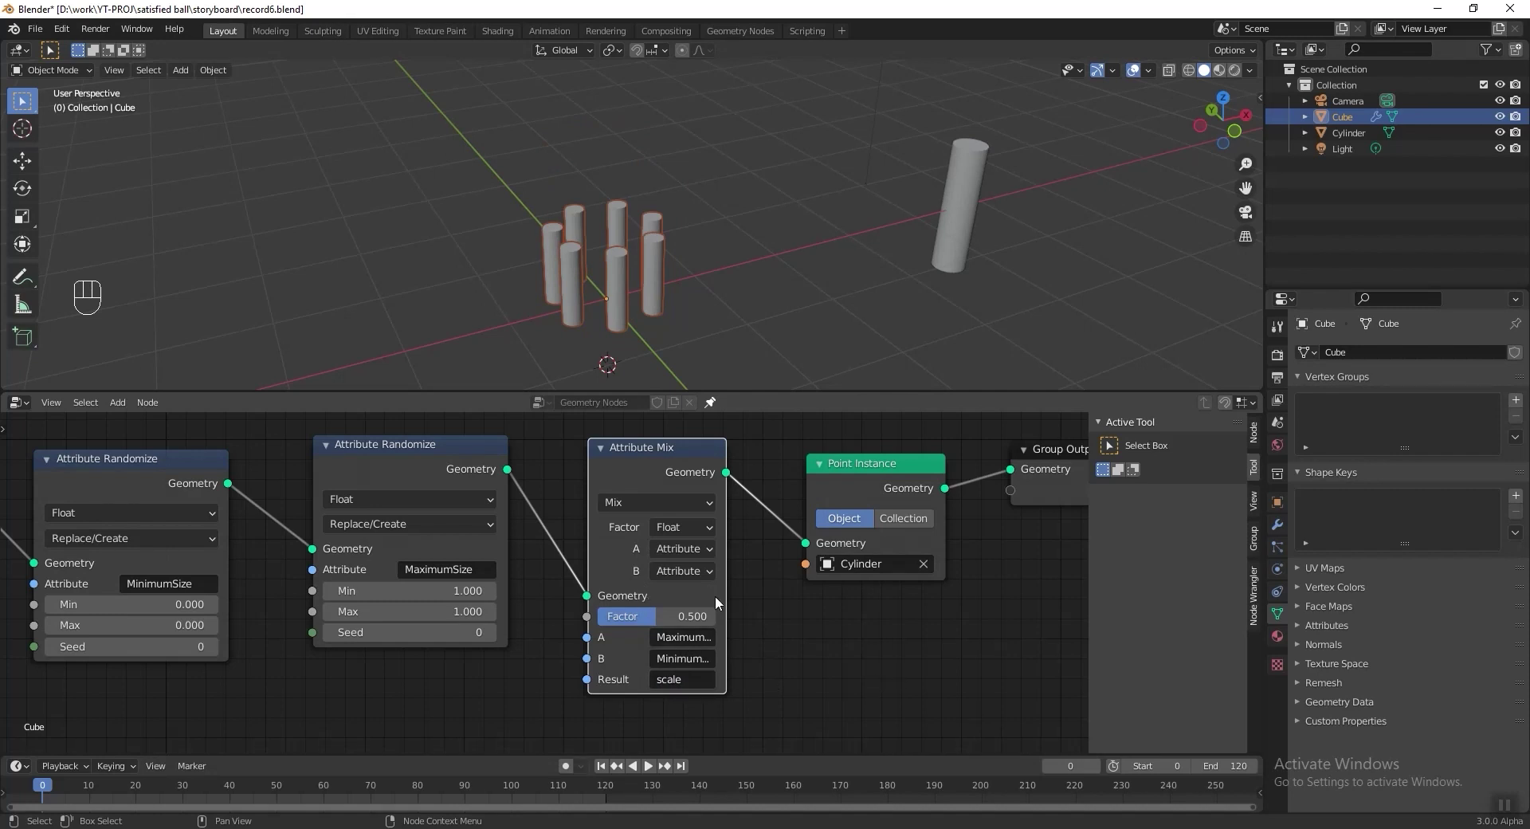
Step: Test the Attribute Mix factor between 0 and 1, leaving it at 0
left_click_drag(652, 614, 425, 544)
left_click_drag(623, 616, 713, 616)
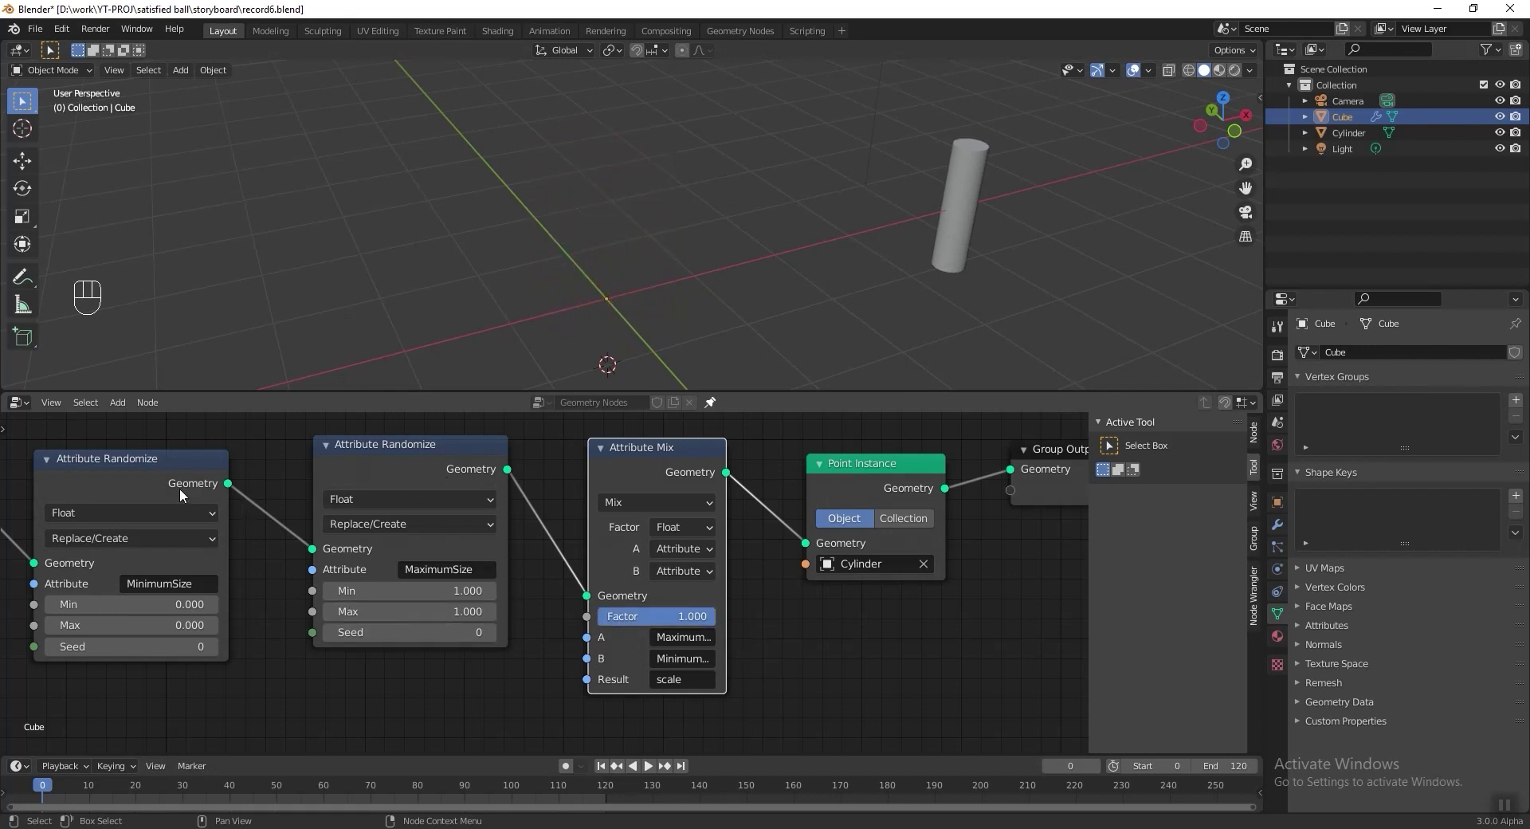
left_click_drag(676, 613, 821, 638)
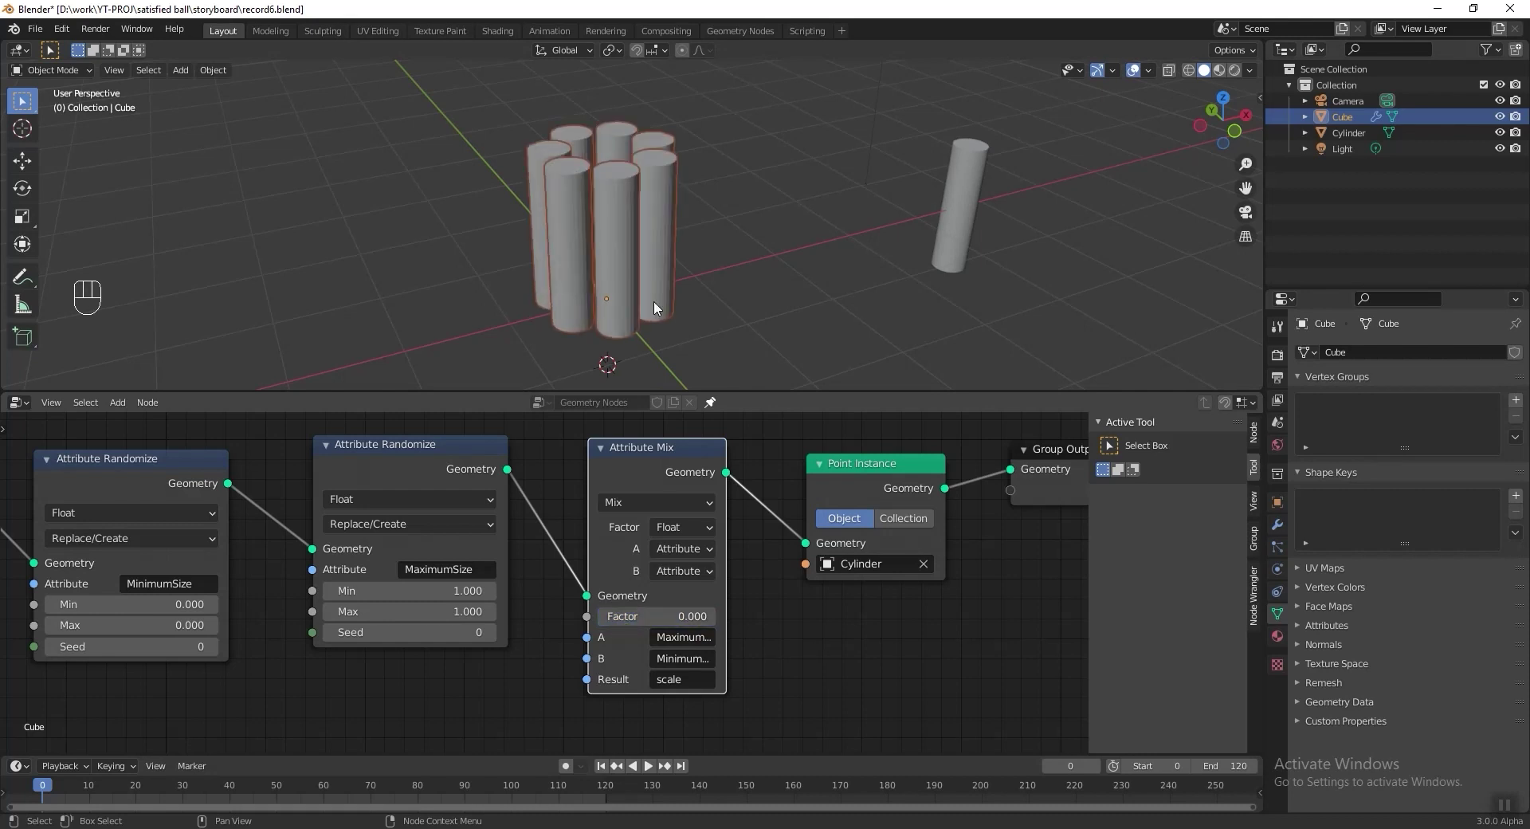
Step: Snap the 3D cursor to the world origin and add a cube-shaped empty there
key("shift+s")
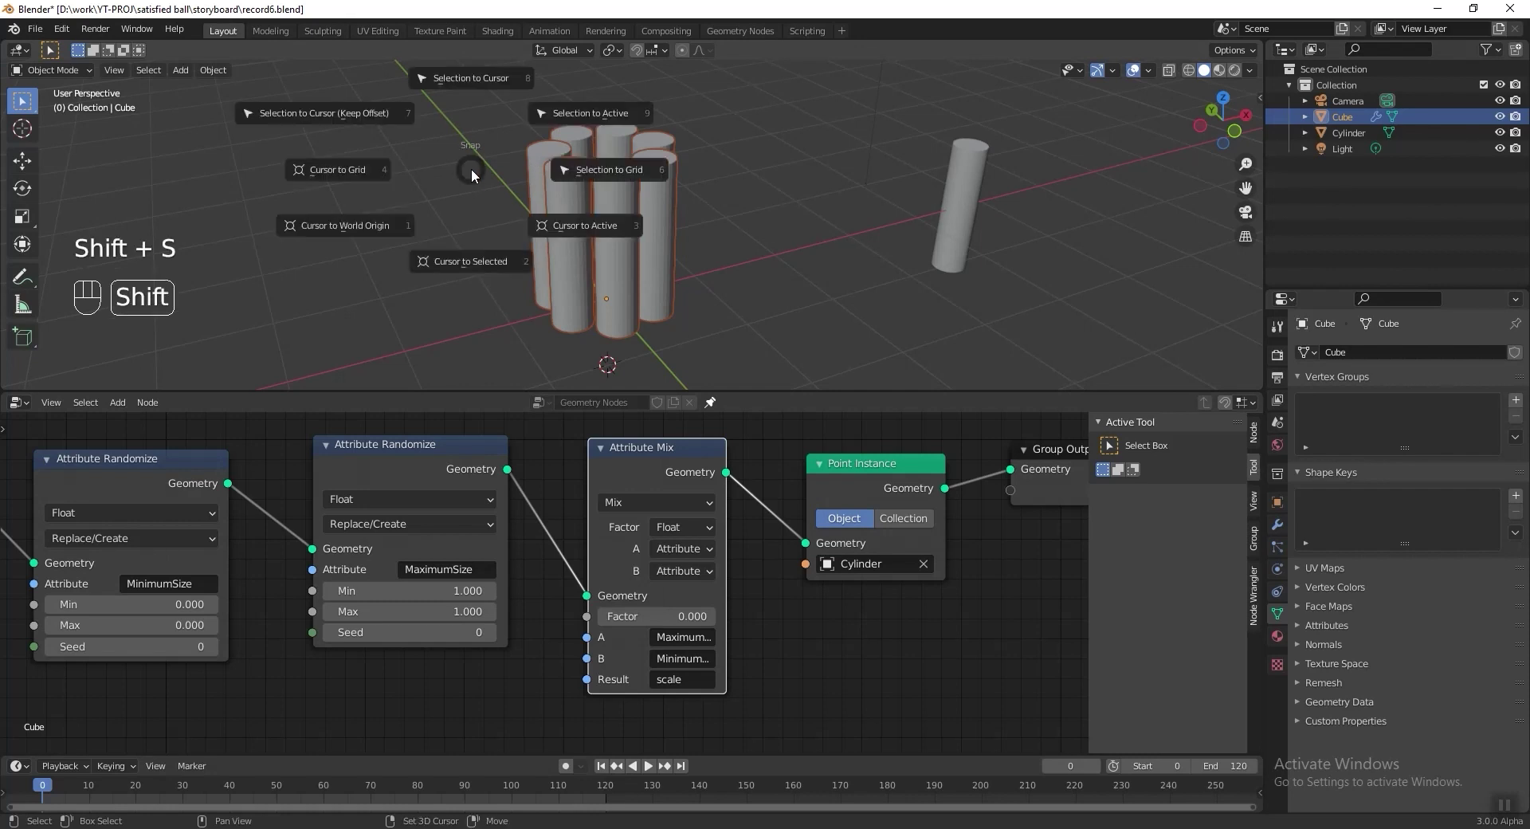
left_click(361, 223)
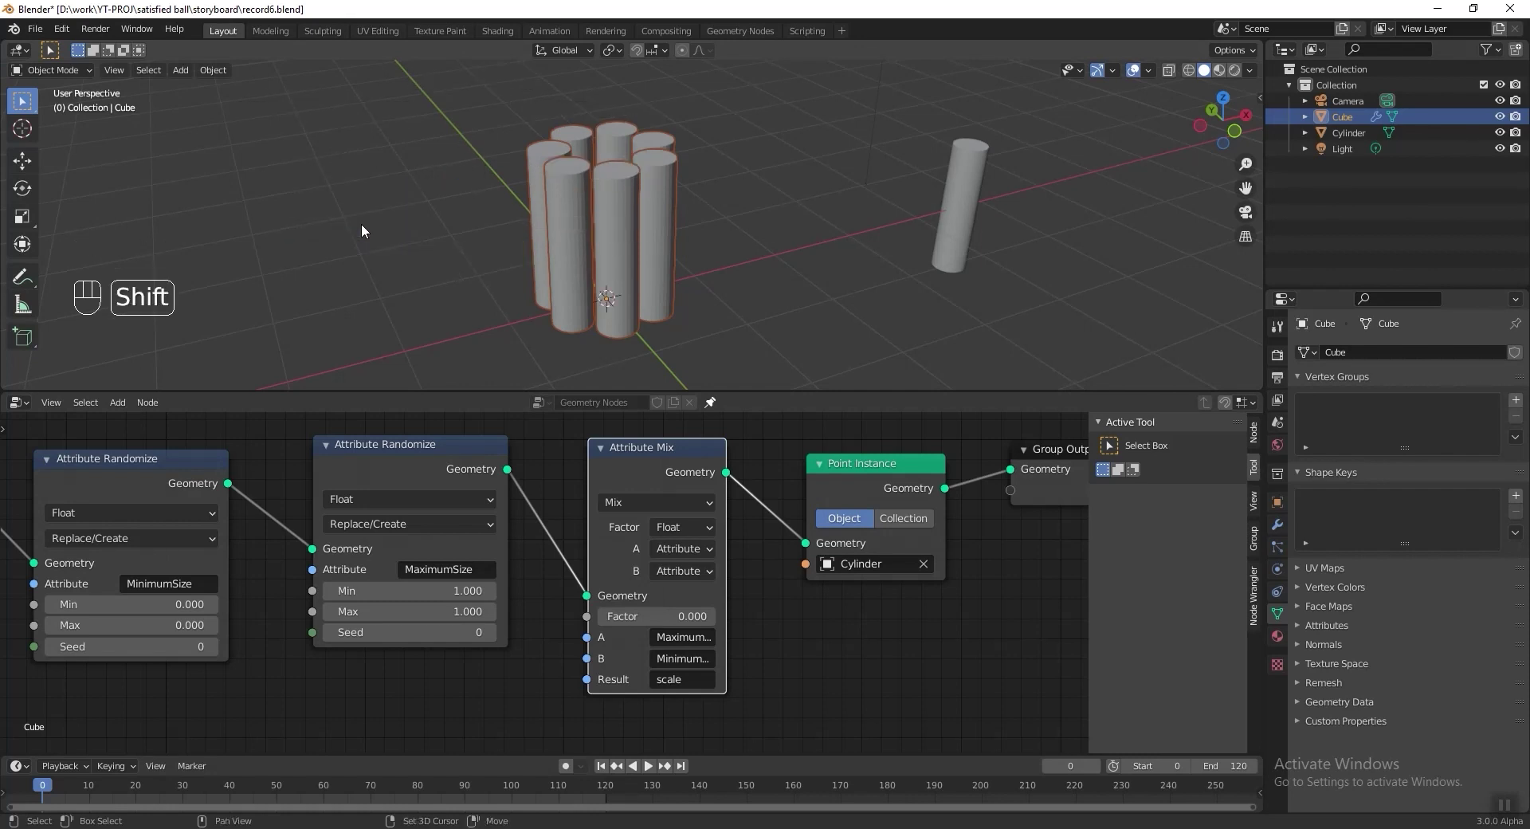
key("shift+a")
mouse_move(332, 386)
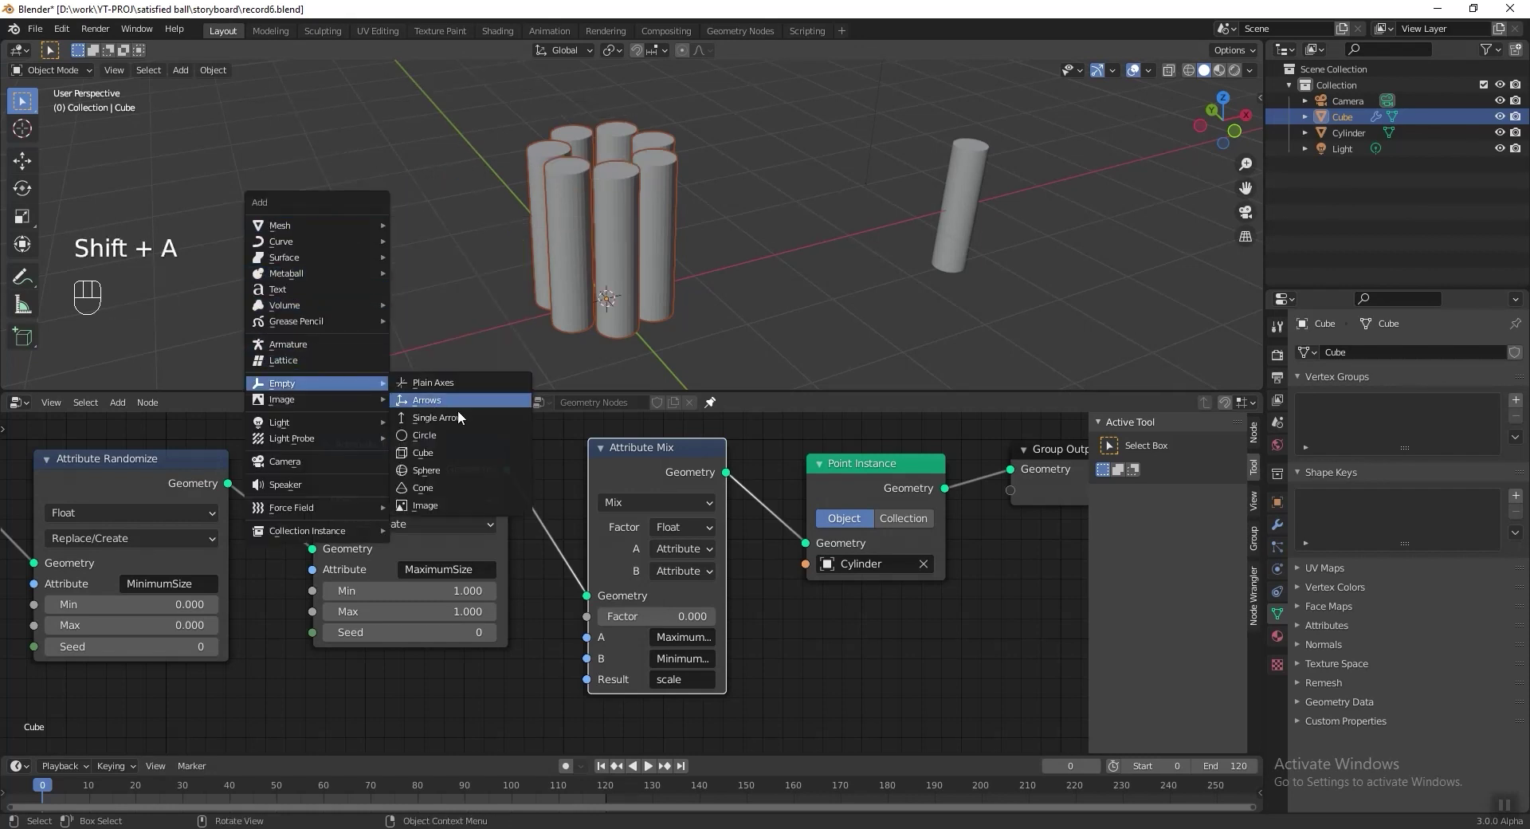
left_click(454, 451)
Step: Rename the new empty to Controller
double_click(1356, 147)
type("Co")
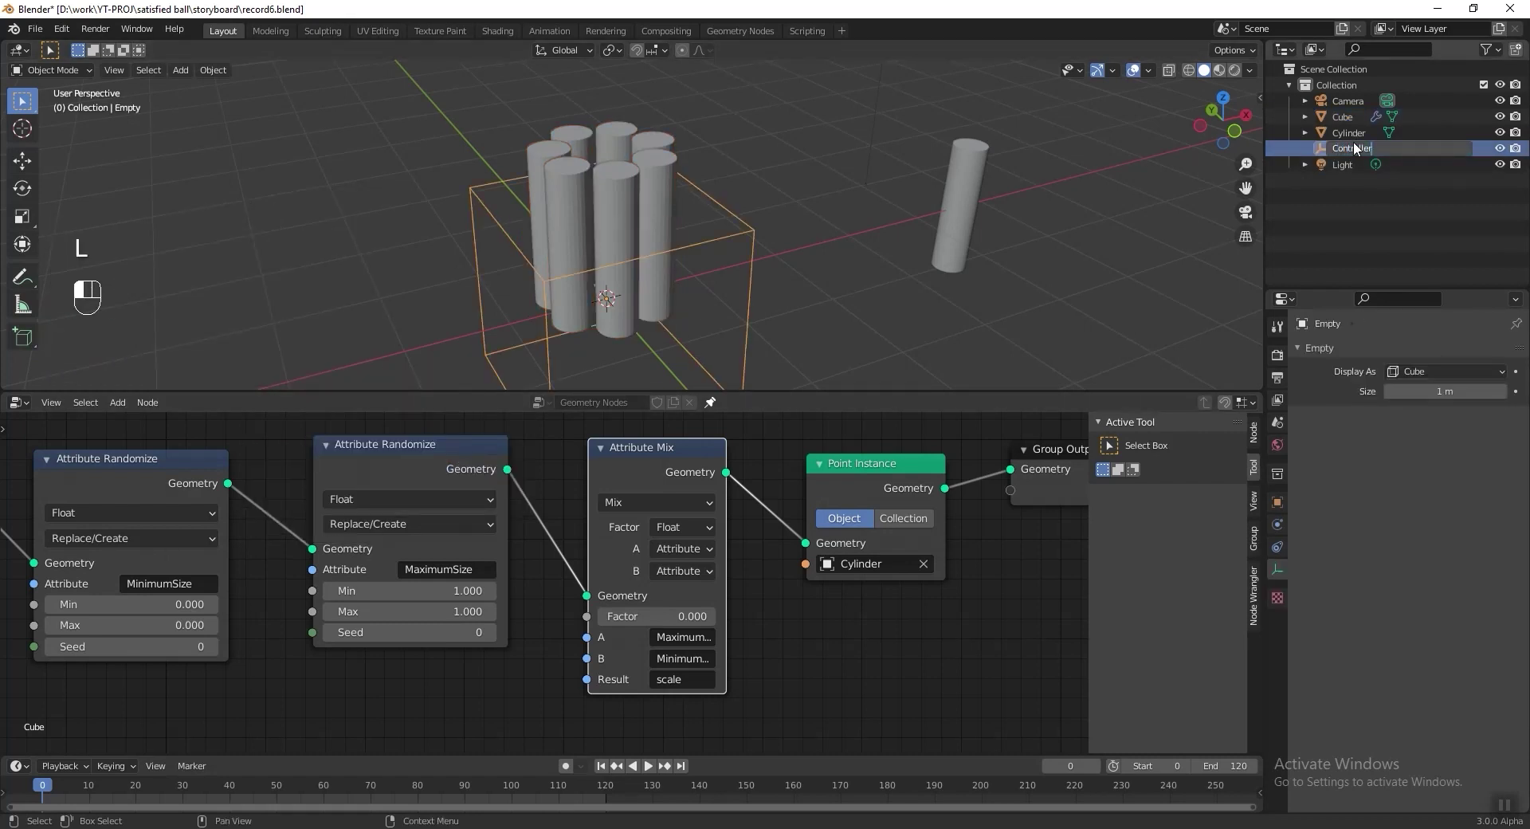
type("ntroller")
key("Return")
Step: Scale the Controller empty down in top view to roughly the diameter of one cylinder
key("KP_7")
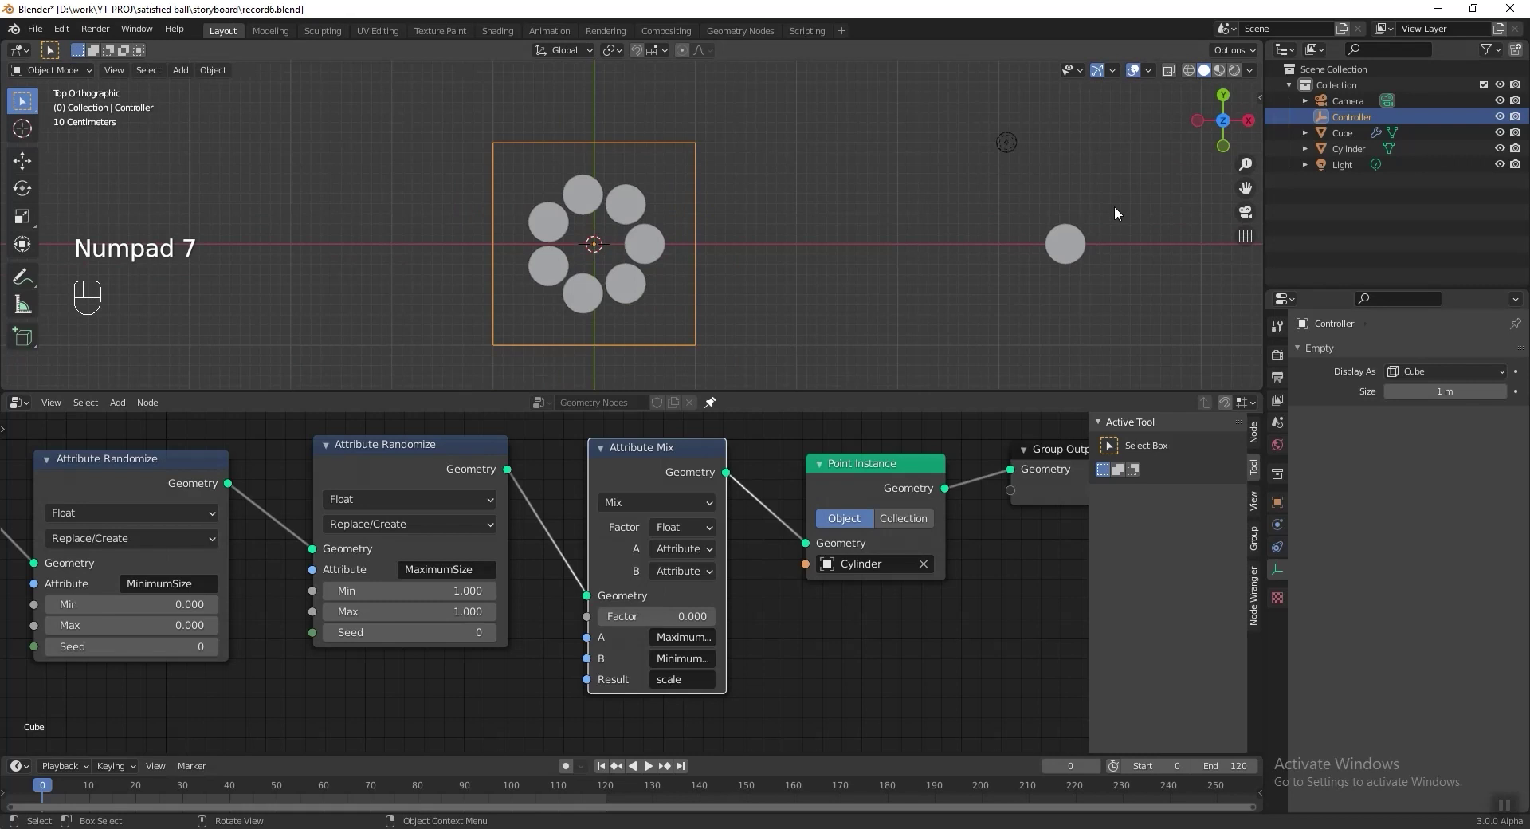
key("s")
left_click(667, 241)
middle_click_drag(667, 241, 649, 141, "shift")
scroll(604, 328, "up", 3)
key("s")
left_click(809, 167)
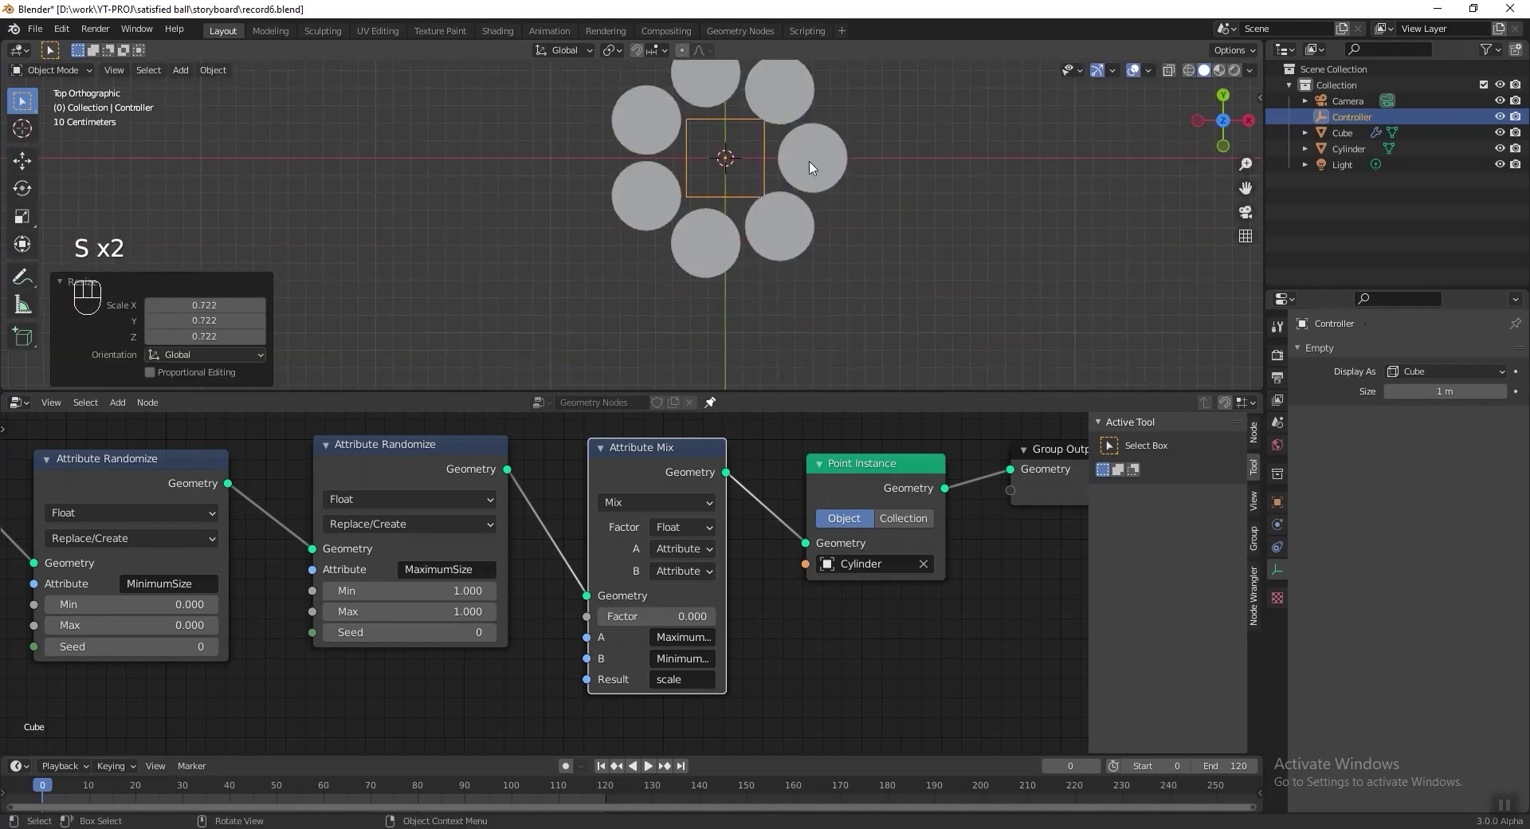
Step: Move the Controller empty about -0.296 m in X and -0.31 m in Y toward the circle's edge
key("g")
left_click(757, 222)
scroll(757, 221, "up", 4)
middle_click_drag(744, 159, 739, 246, "shift")
scroll(739, 246, "up", 1)
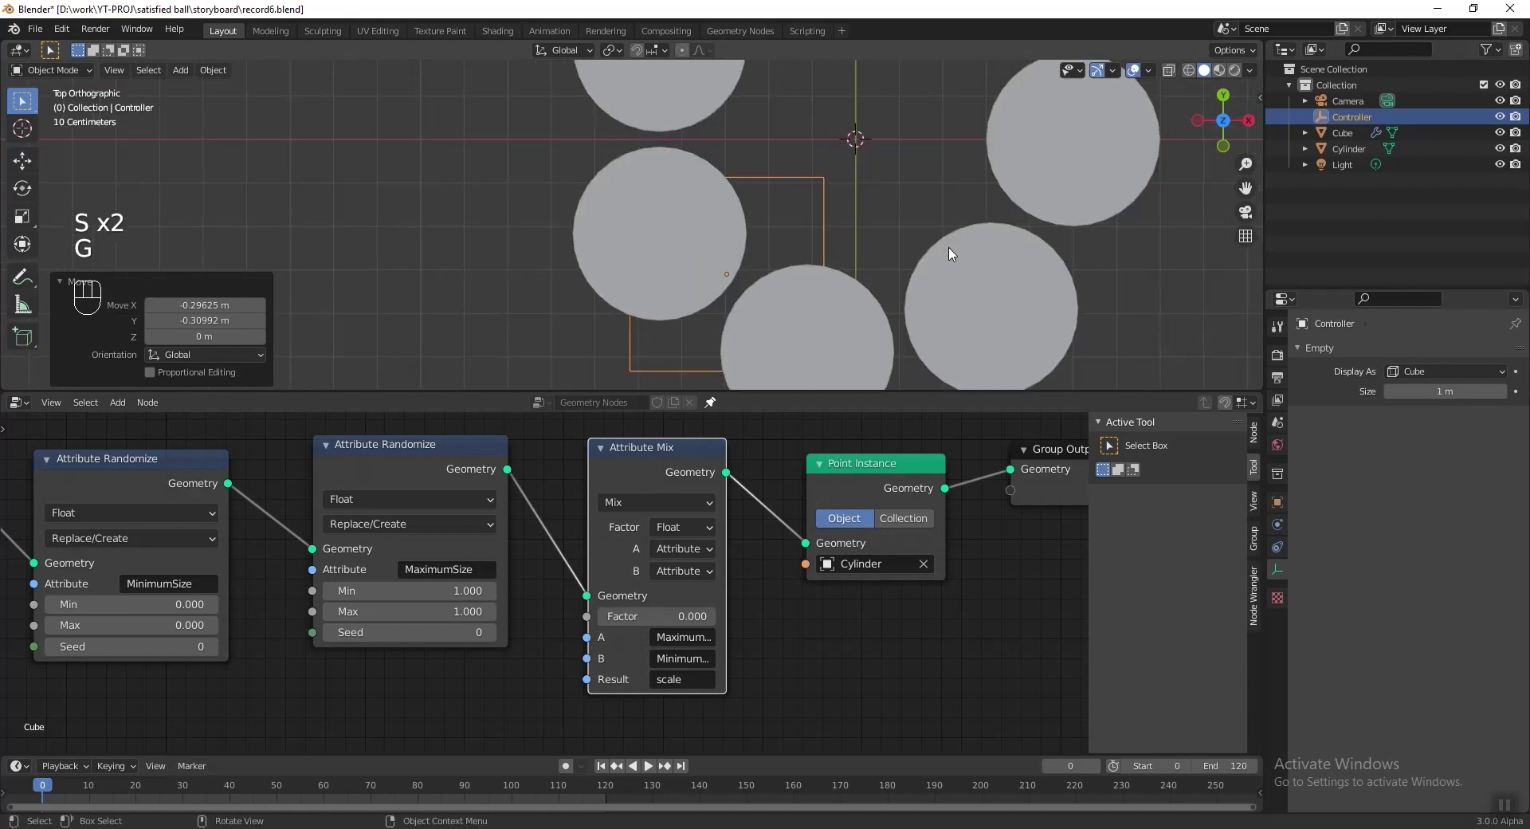
Step: Scale the Controller empty by about 0.89, fit it around one cylinder of the circle, and save the file
key("s")
left_click(920, 245)
key("g")
key("s")
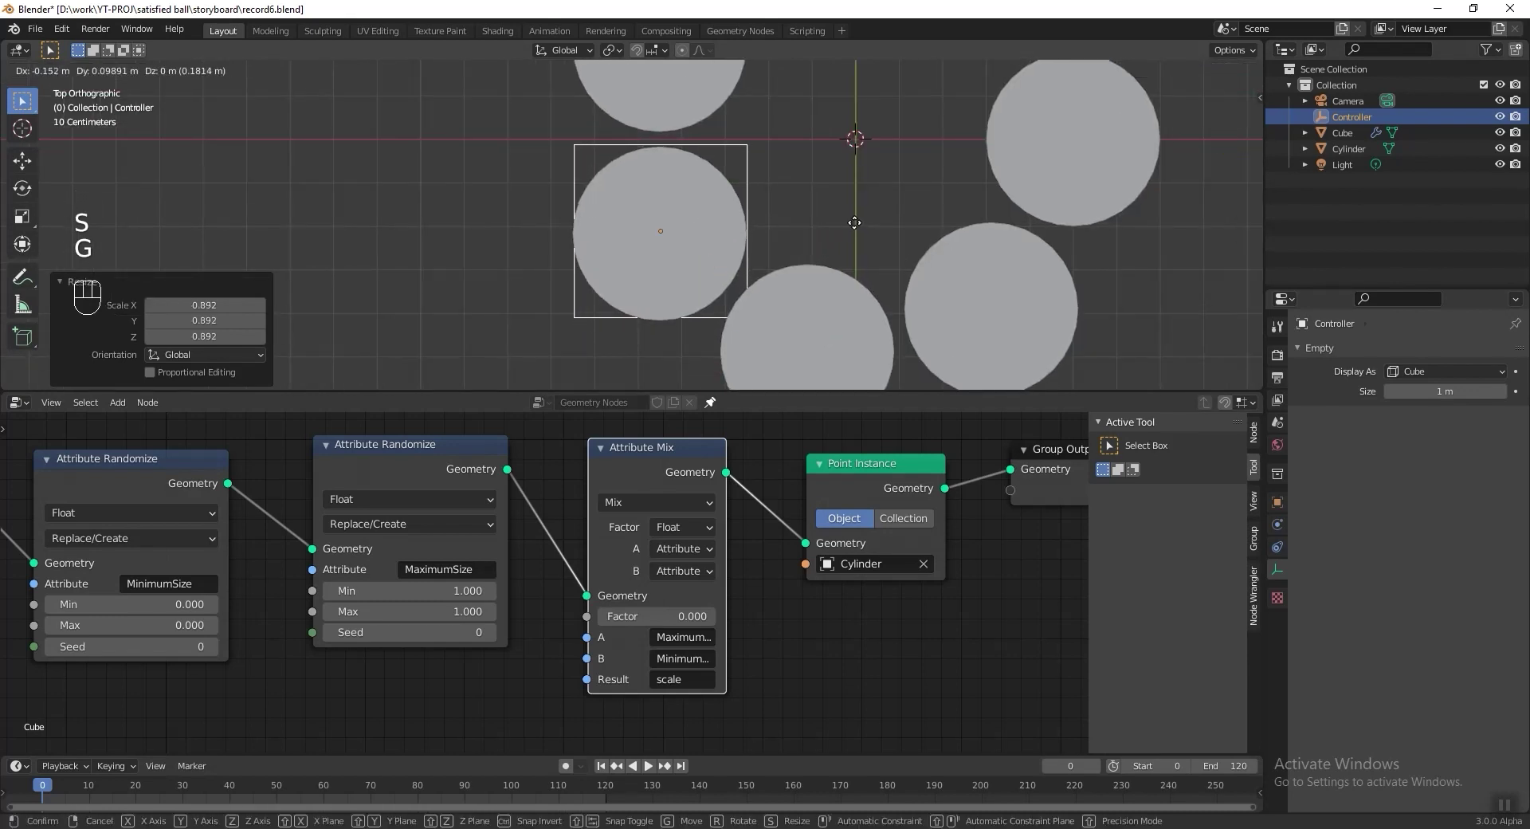
left_click(860, 214)
key("ctrl+z")
key("ctrl+s")
Step: Raise the Controller empty about 0.207 m along Z to the cylinder's base, and save the file
key("KP_1")
scroll(694, 341, "up", 4)
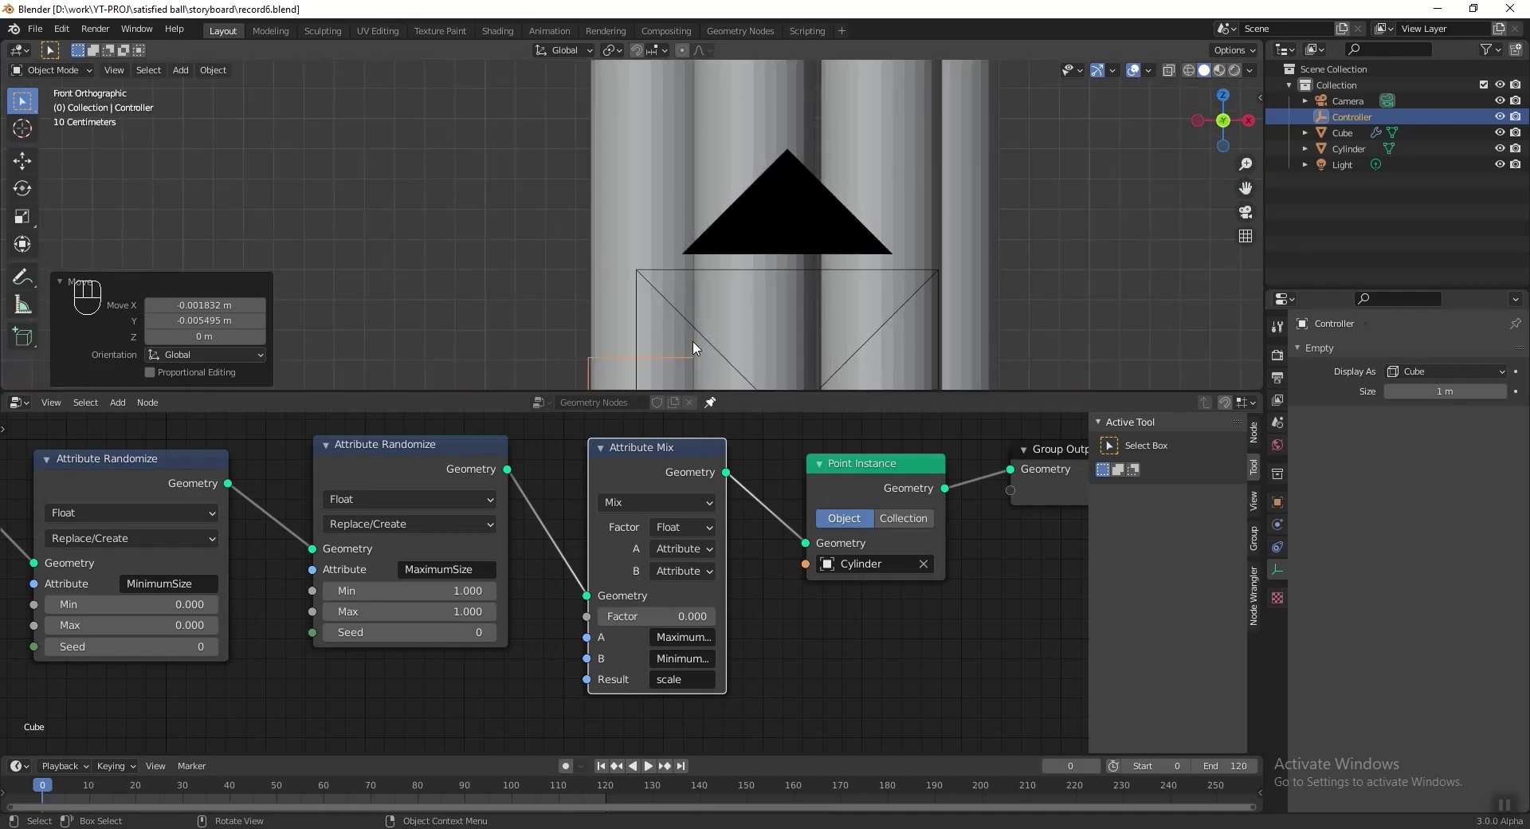
key("g")
key("z")
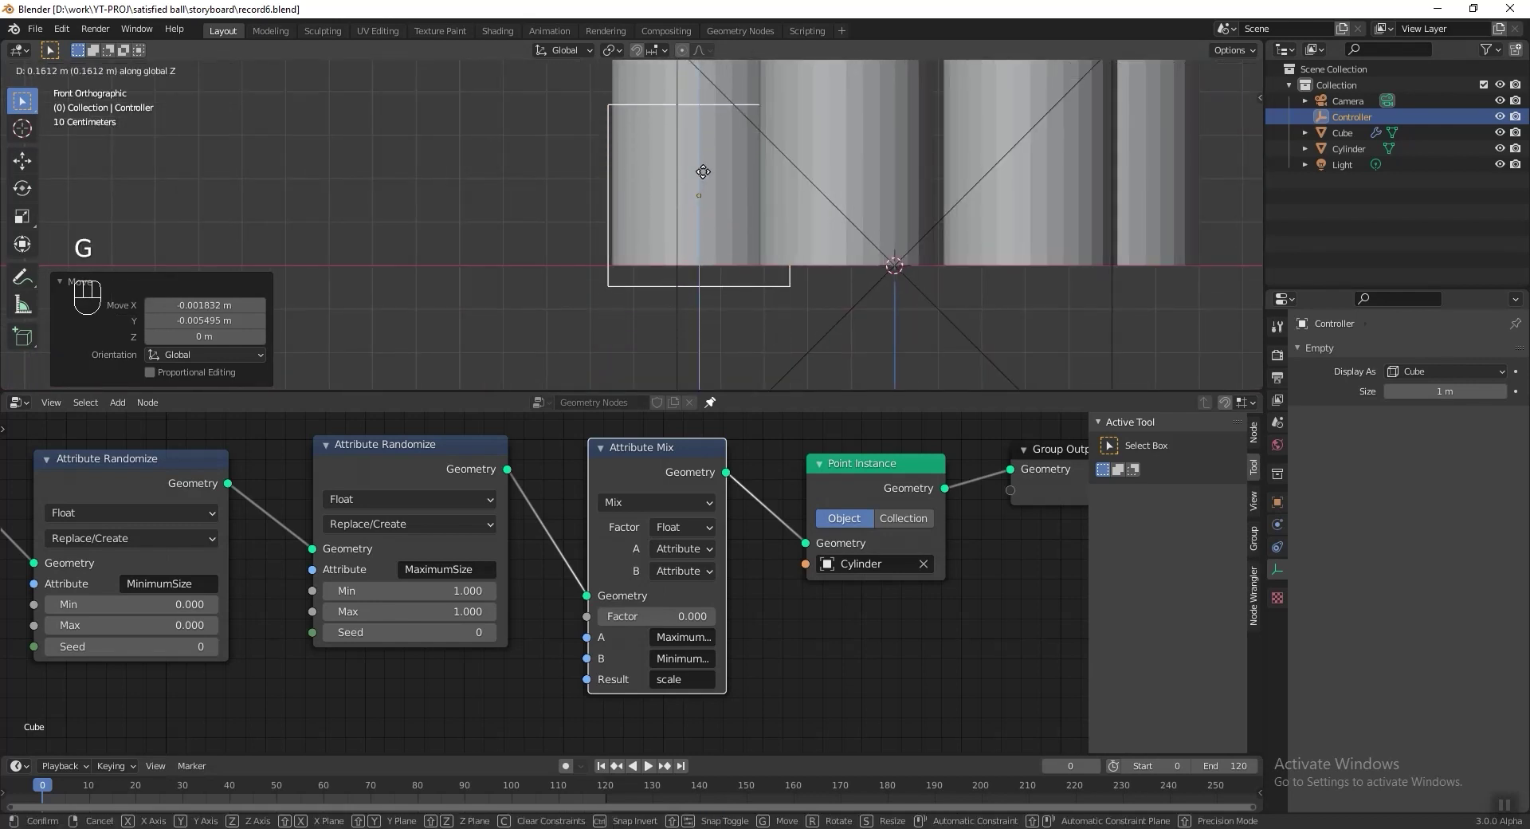
left_click(689, 163)
scroll(697, 175, "down", 4)
middle_click_drag(701, 186, 699, 297, "shift")
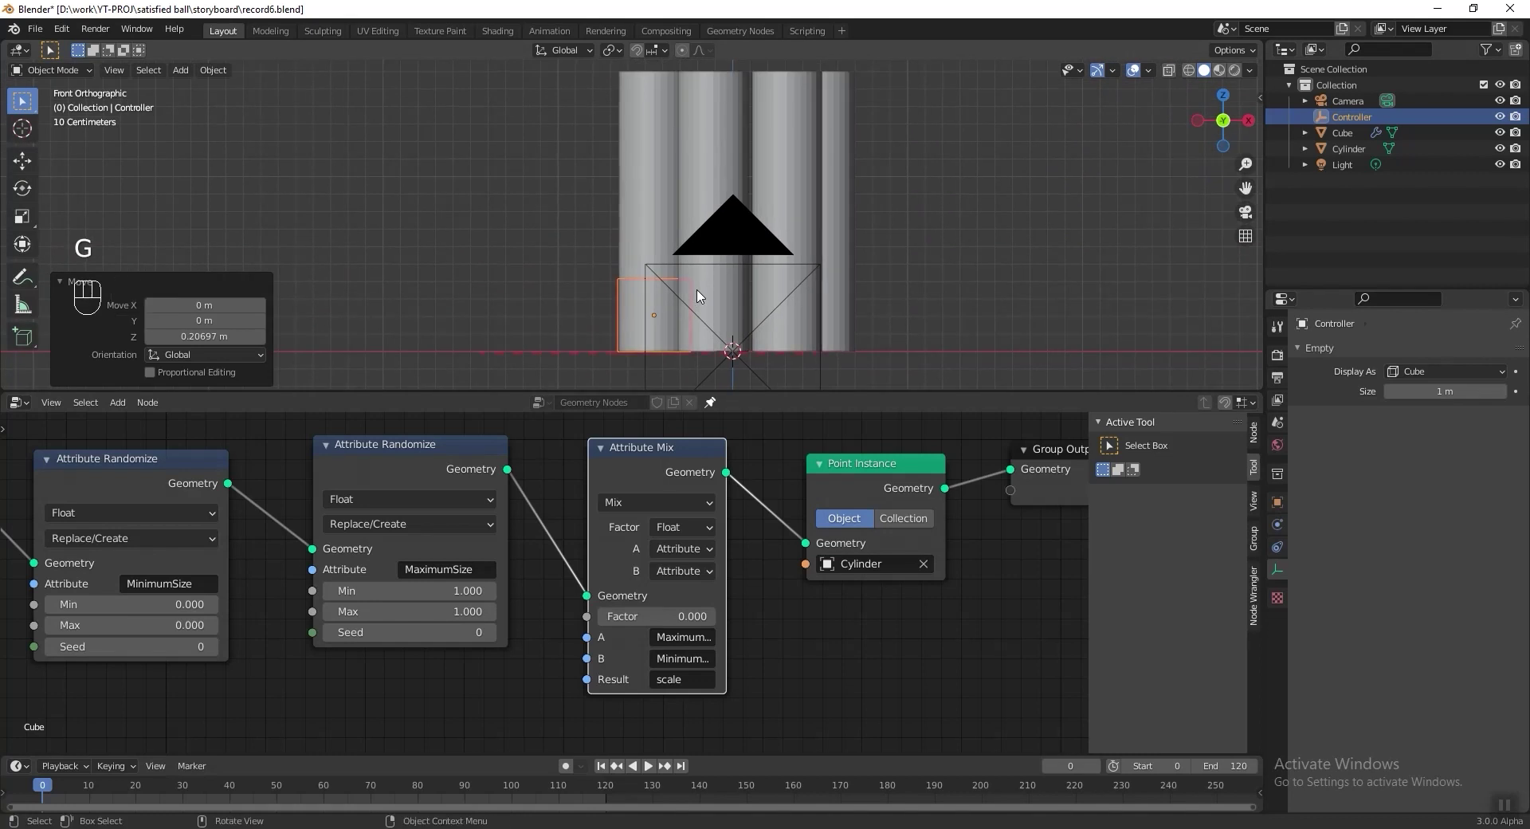
key("ctrl+s")
Step: Add an Object Info node for the Controller empty below the Attribute Randomize nodes
left_click_drag(1352, 117, 430, 713)
scroll(584, 638, "down", 3)
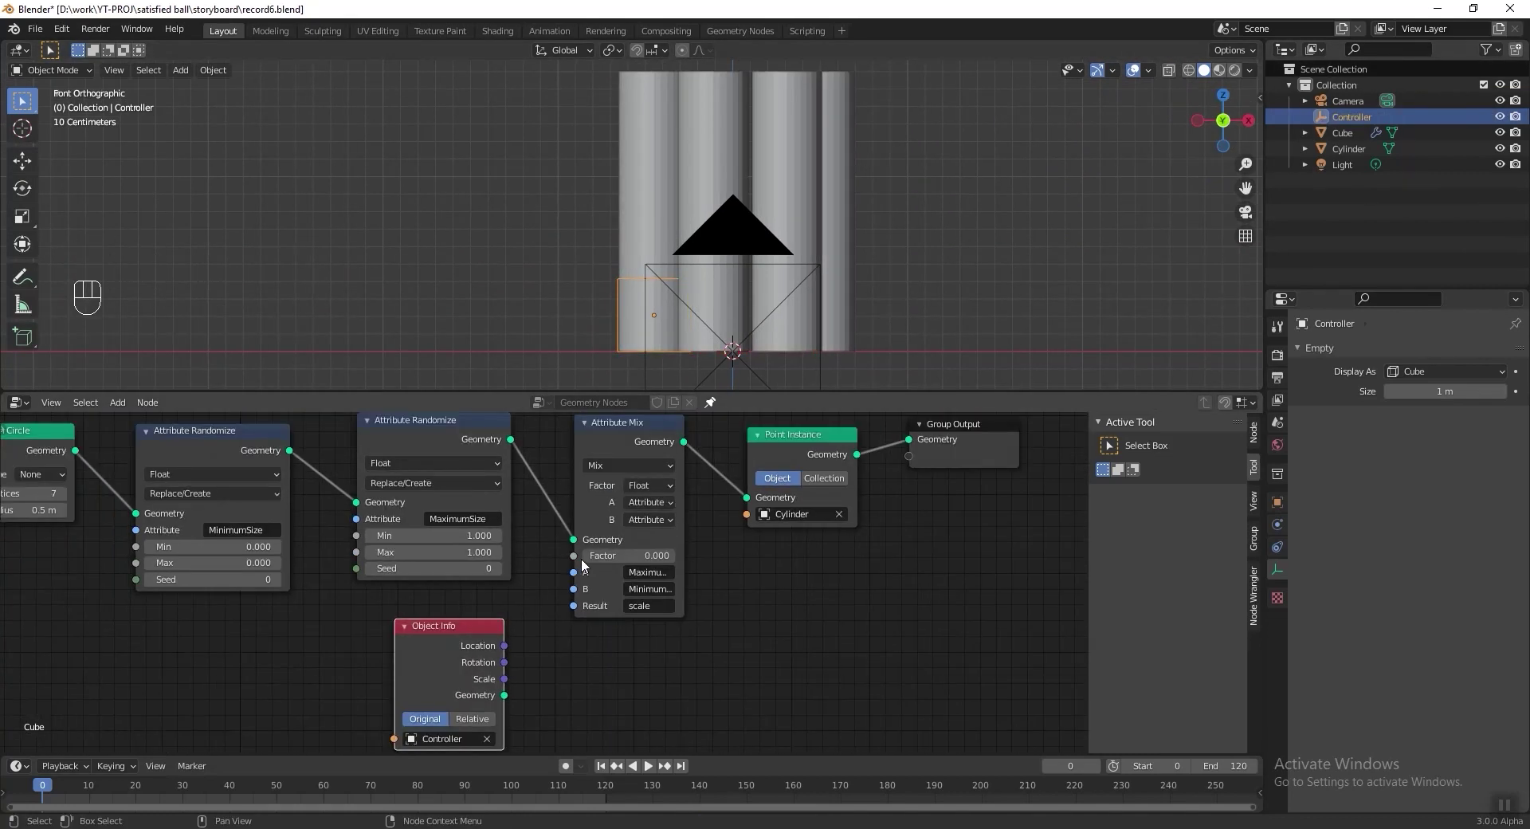
scroll(655, 297, "down", 1)
Step: Insert an Attribute Vector Math node between the MaximumSize Attribute Randomize node and Attribute Mix
middle_click_drag(655, 297, 728, 308)
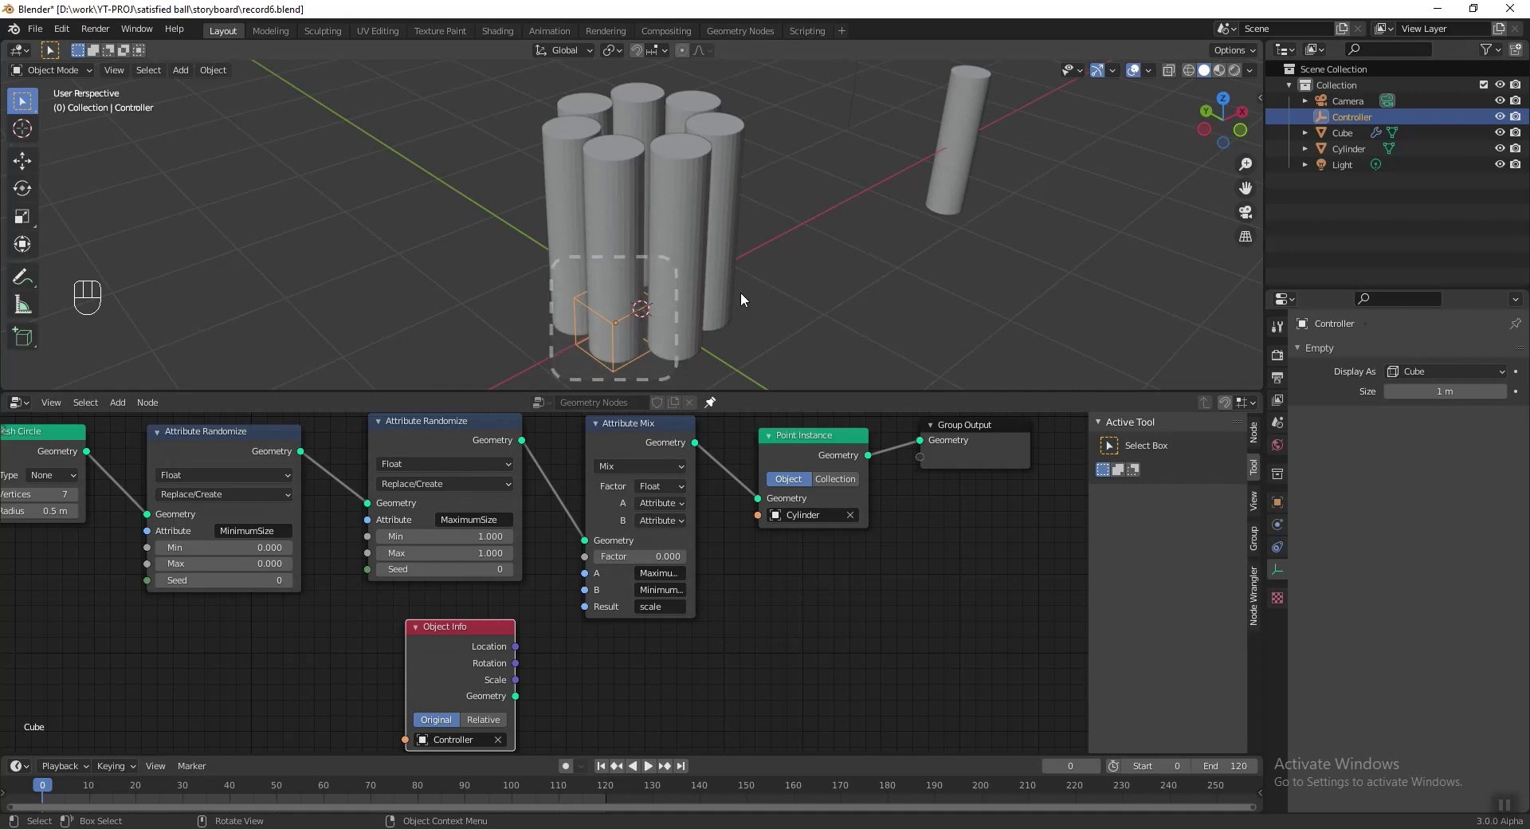
key("shift+a")
mouse_move(755, 570)
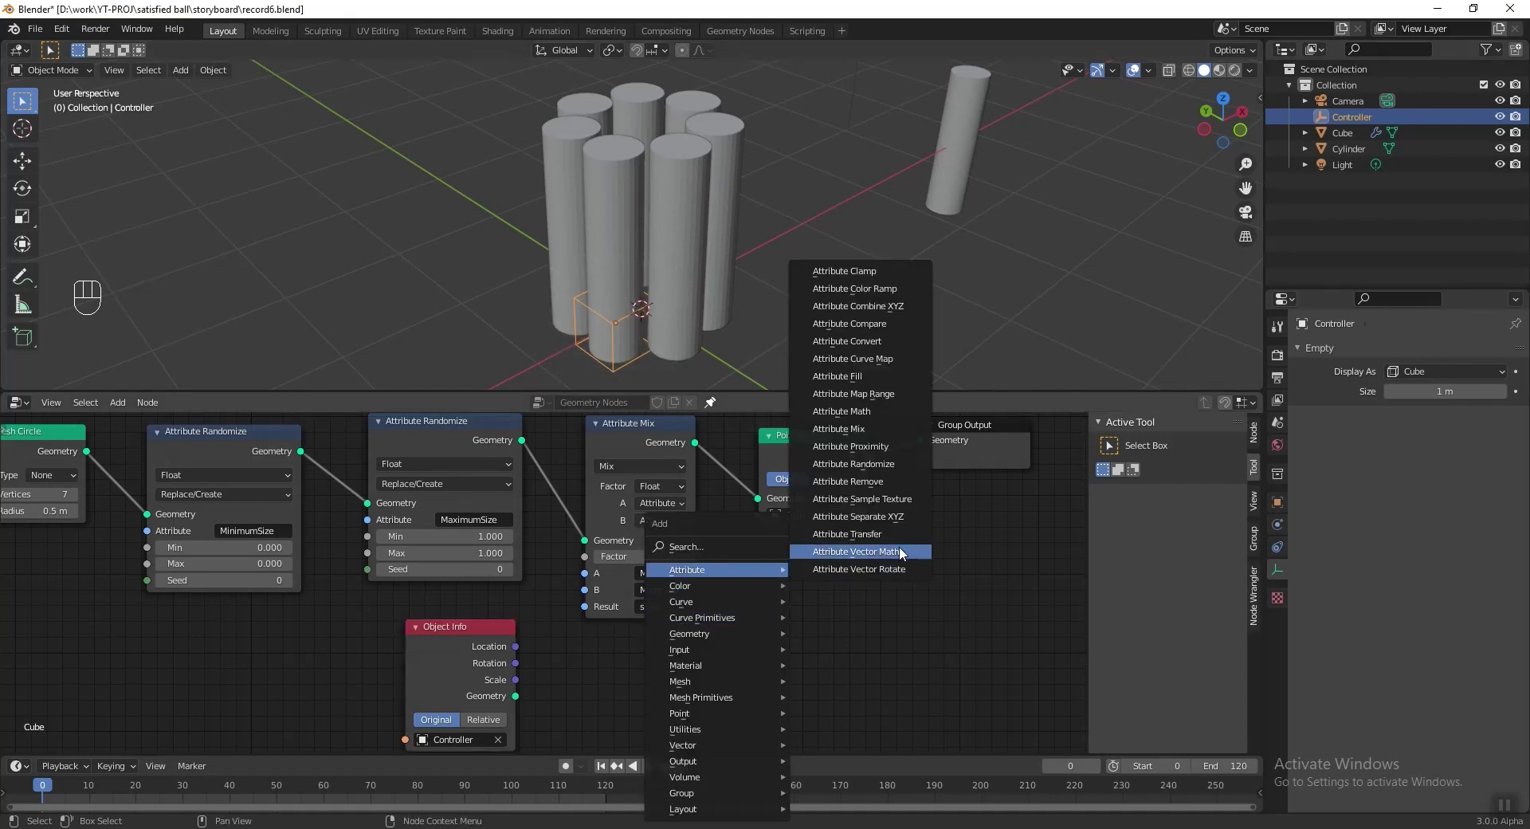
left_click(856, 551)
left_click(746, 575)
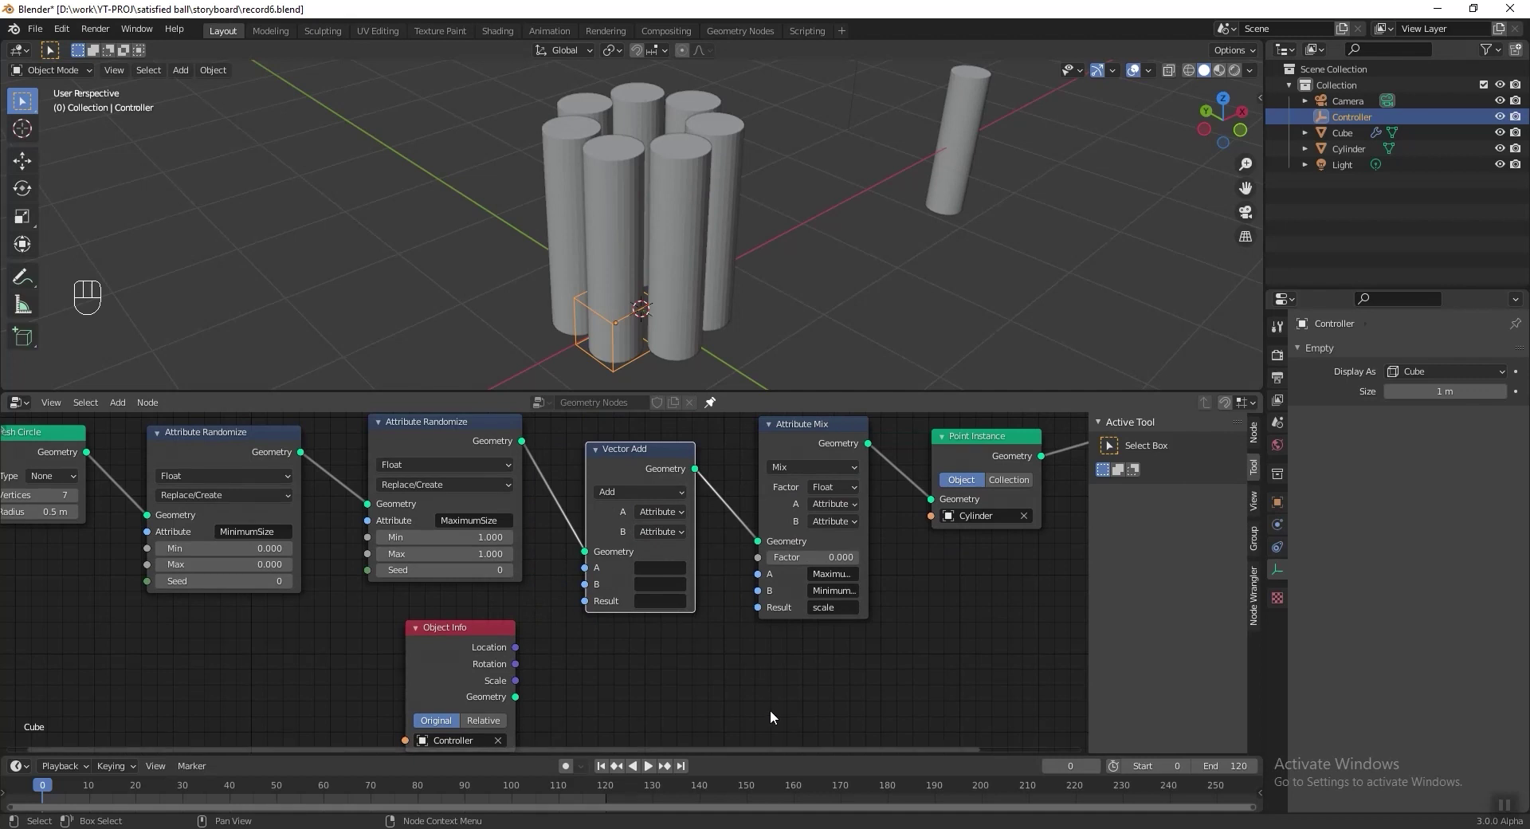
Step: Switch the vector math operation to Distance and use the position attribute for input A
left_click(671, 490)
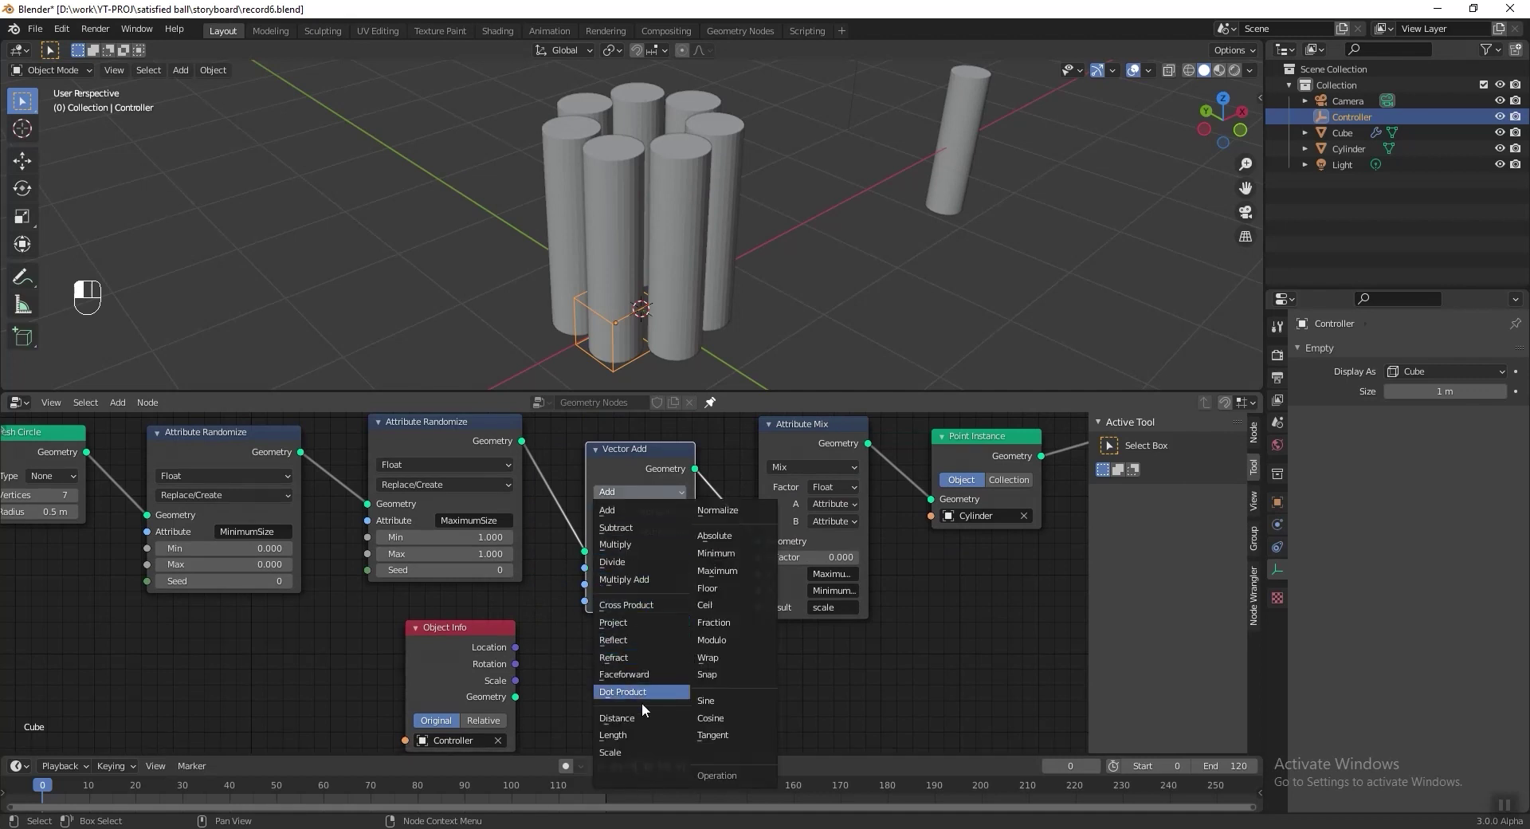
left_click(643, 716)
left_click(664, 569)
left_click(674, 610)
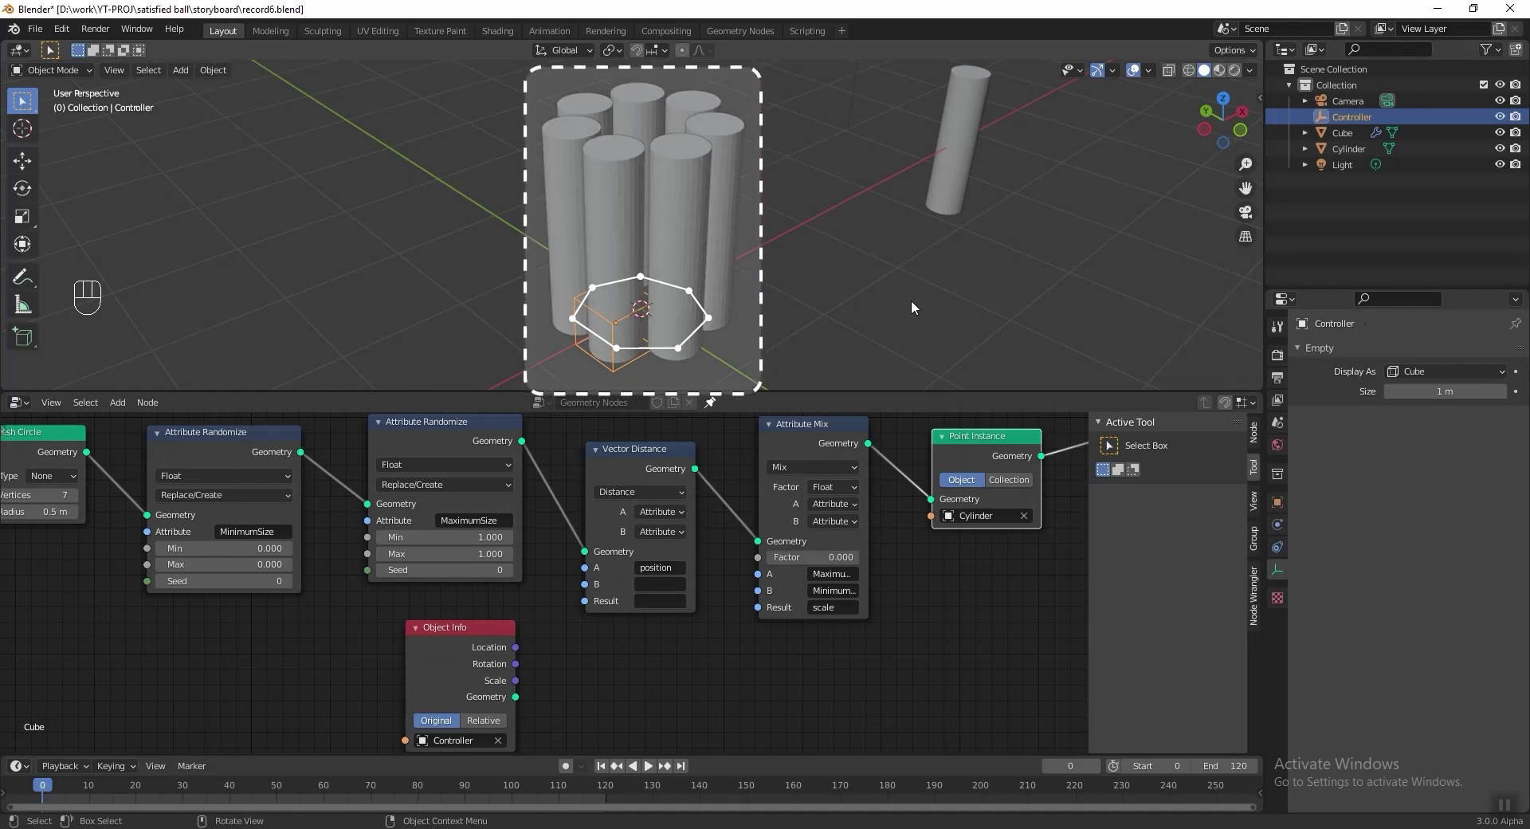
Step: Switch input B of the Vector Distance node to Vector and feed it the Controller's Location from Object Info
left_click(677, 530)
left_click(670, 566)
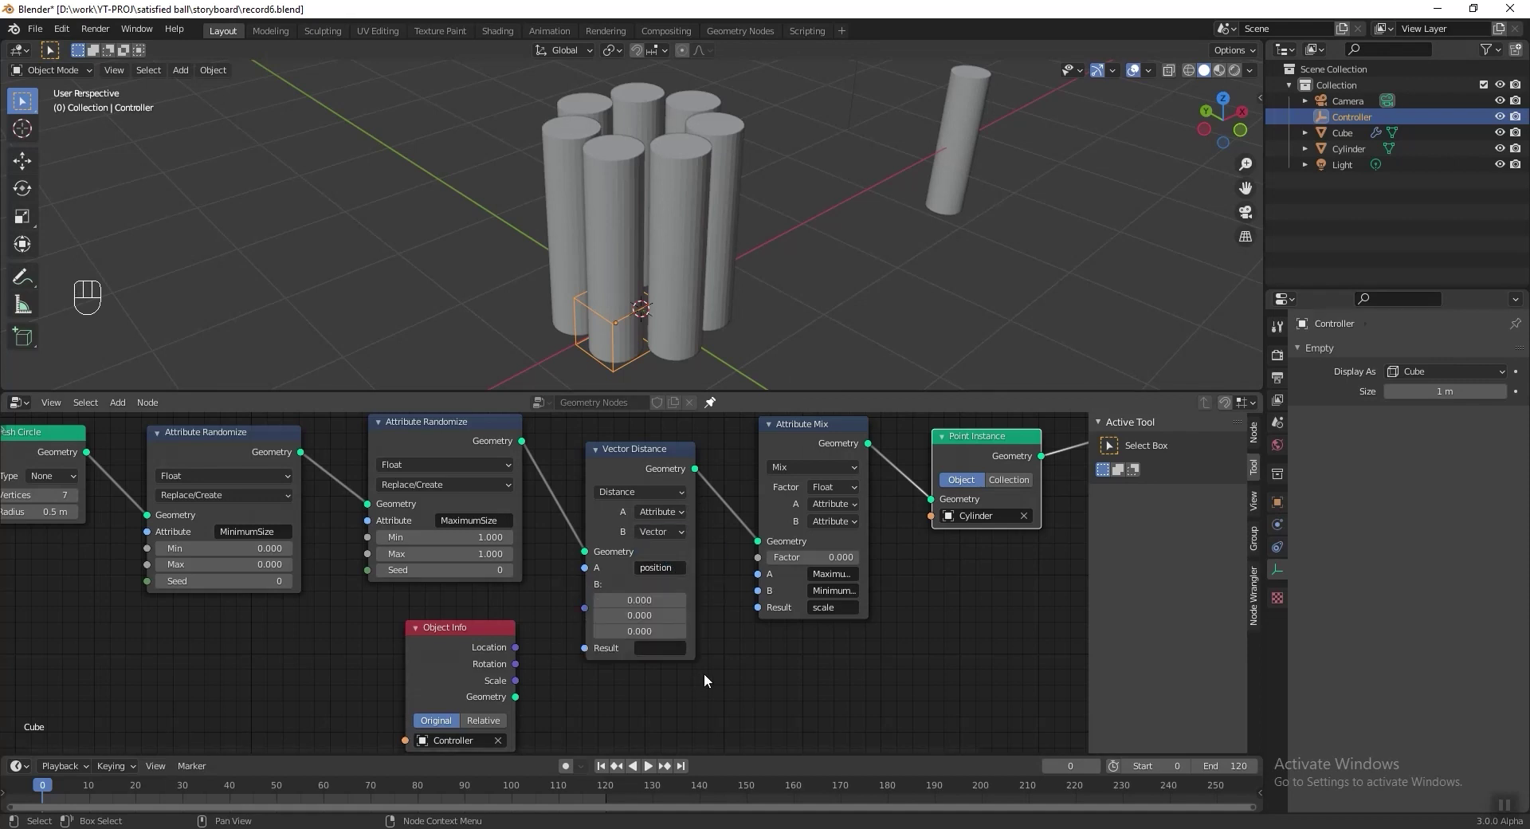
left_click_drag(517, 647, 584, 607)
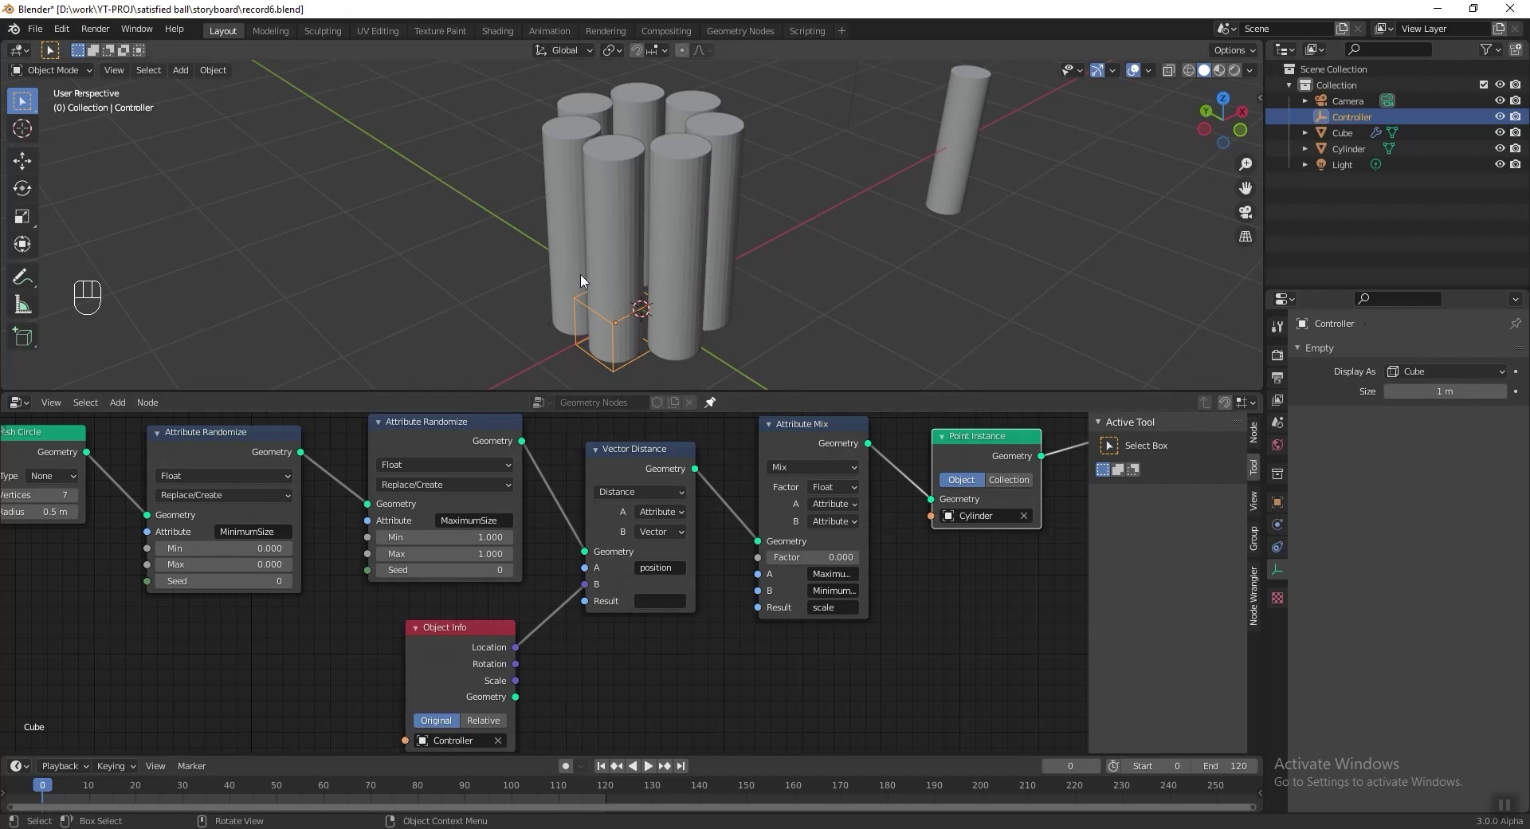
middle_click_drag(643, 347, 738, 333)
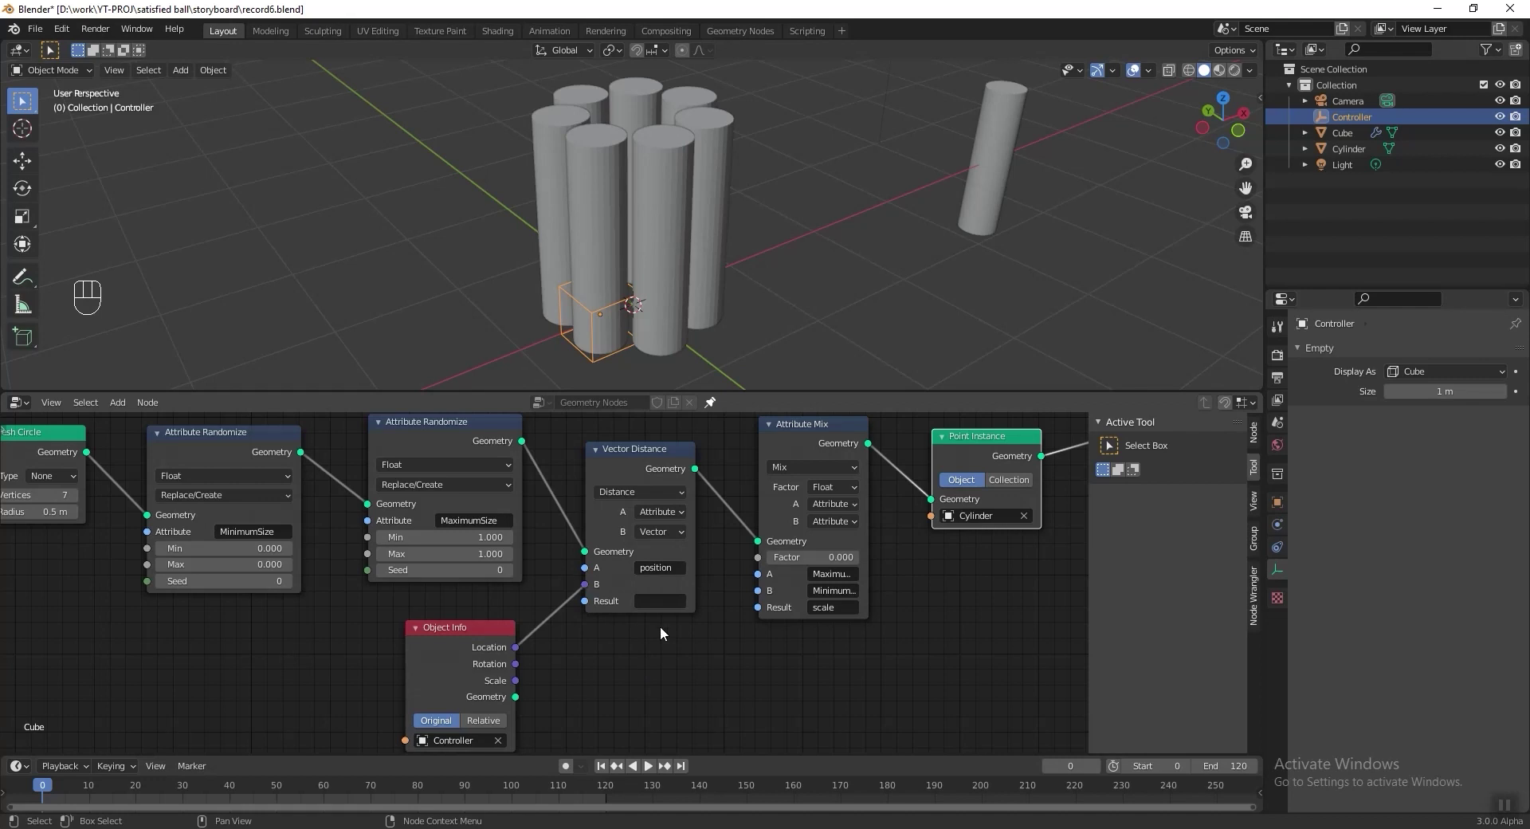
Step: Name the Vector Distance node's result attribute Distance and copy that name
left_click(661, 600)
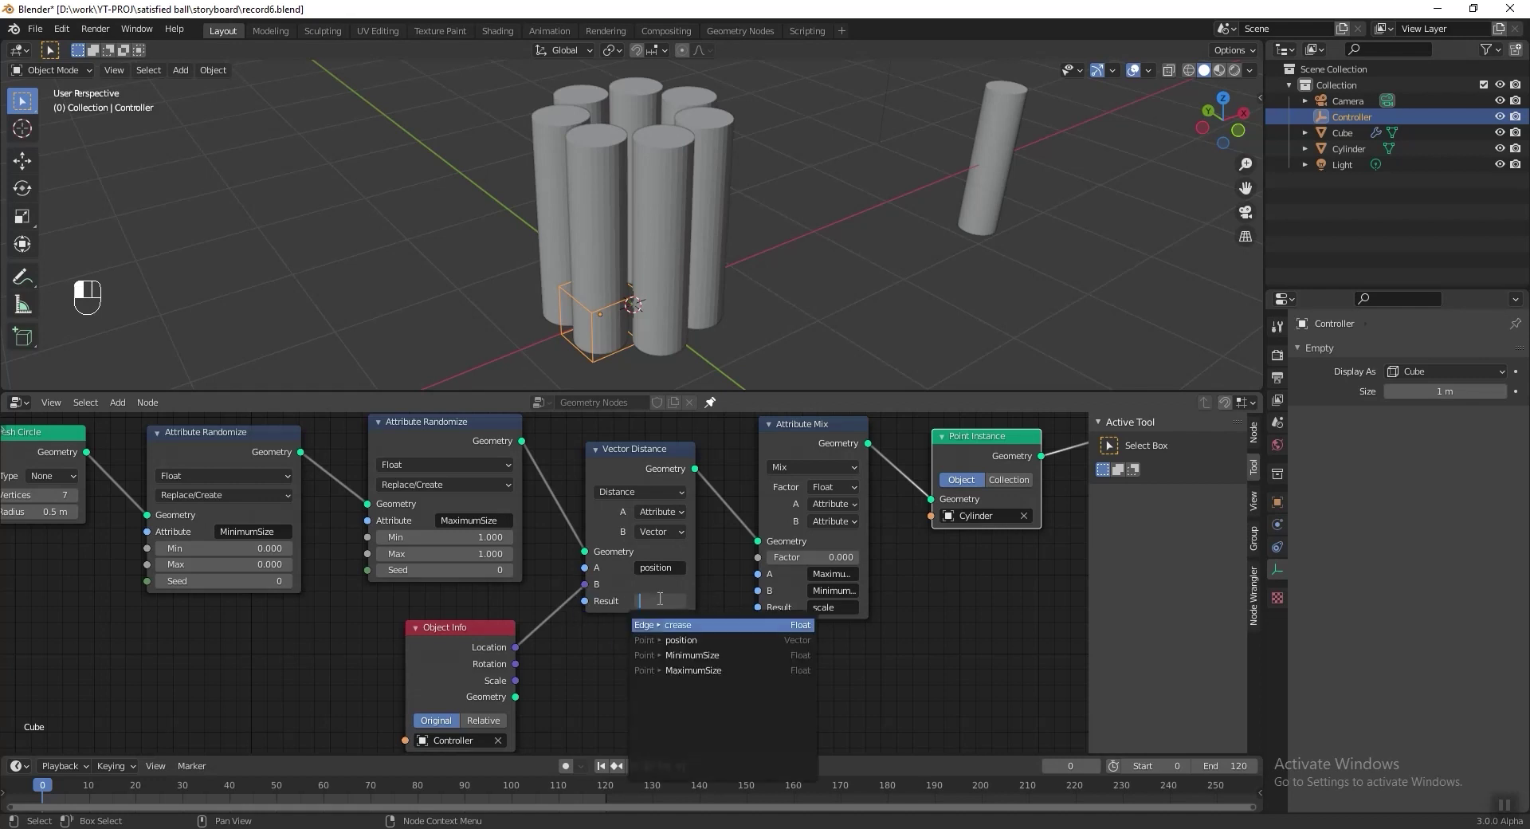
type("Distance")
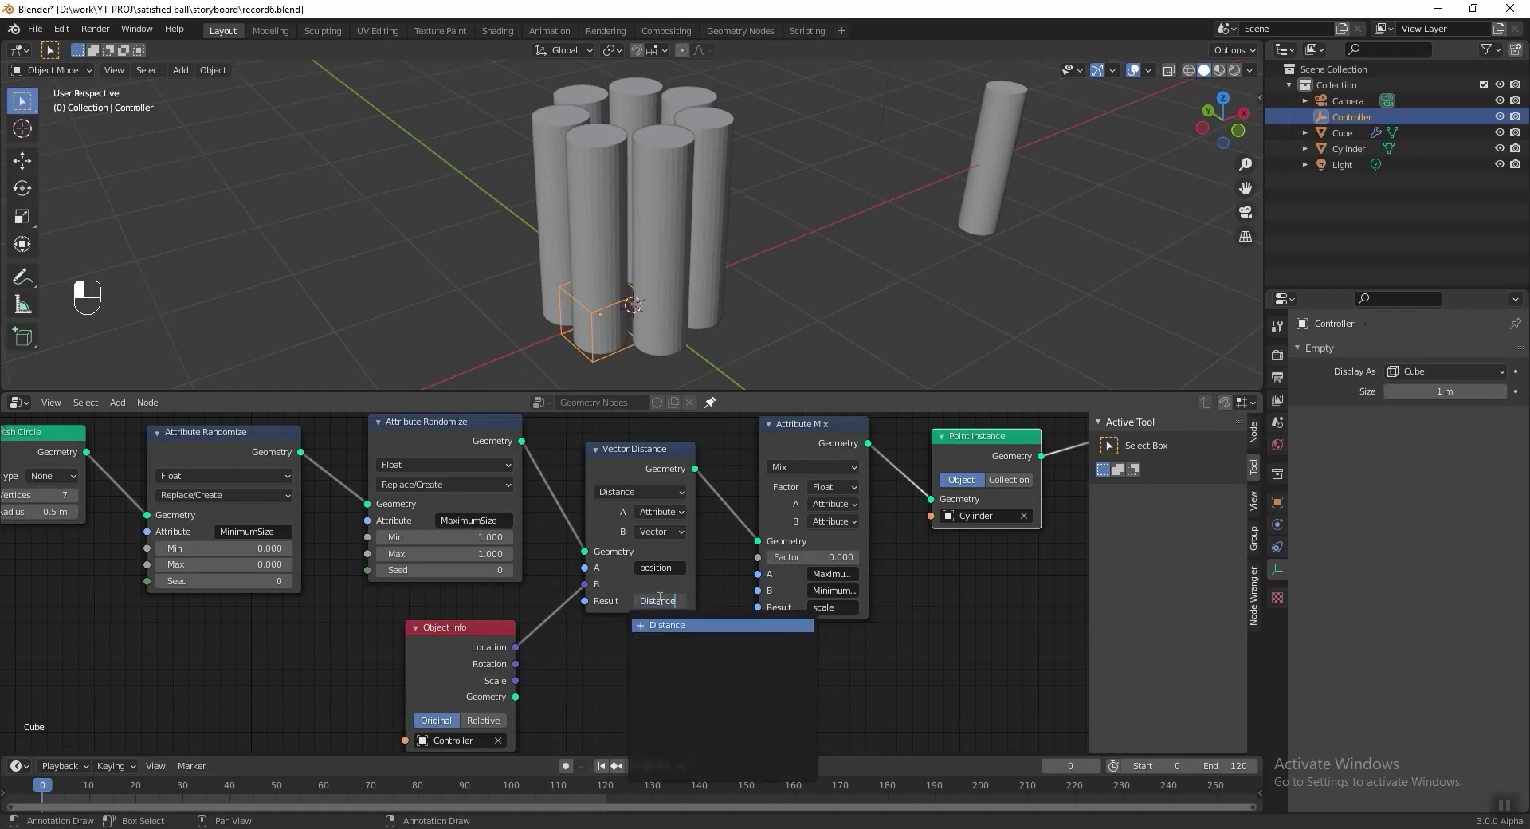
key("Return")
key("ctrl+c")
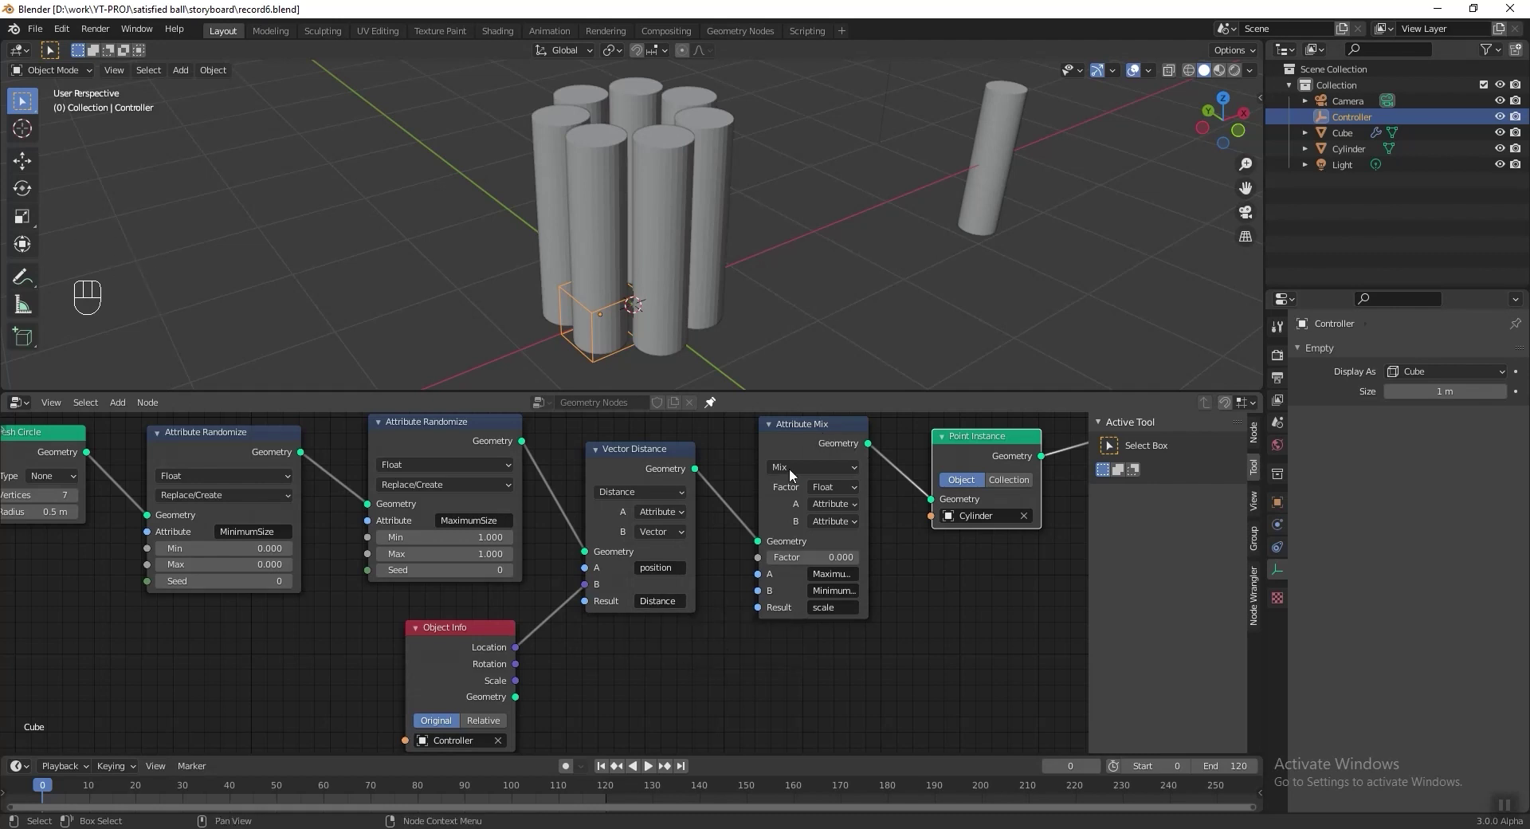
Step: Switch the Attribute Mix factor to Attribute and use the Distance attribute as the factor
left_click(841, 487)
left_click(849, 490)
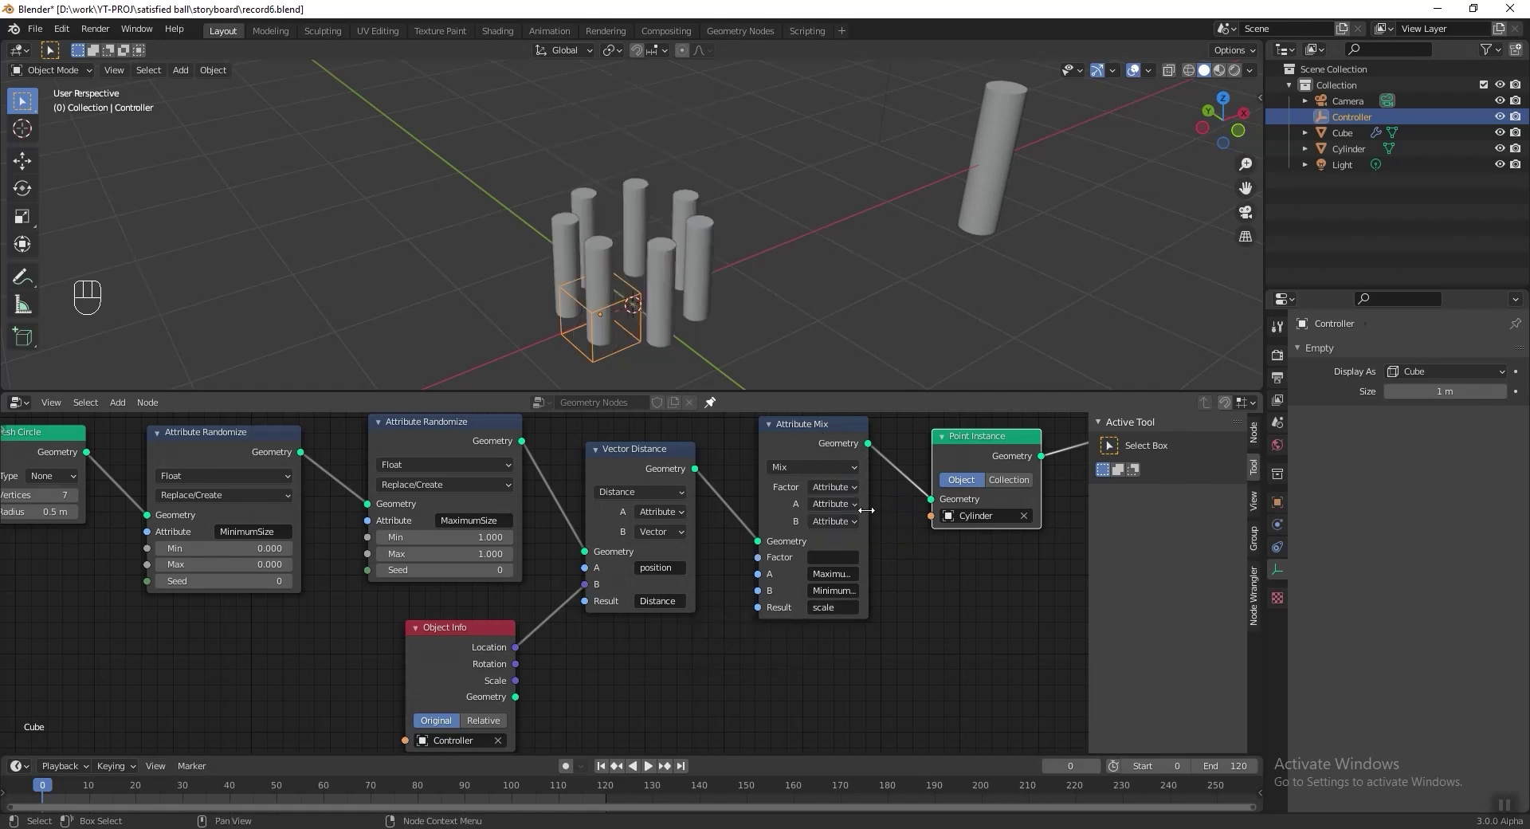
key("ctrl+v")
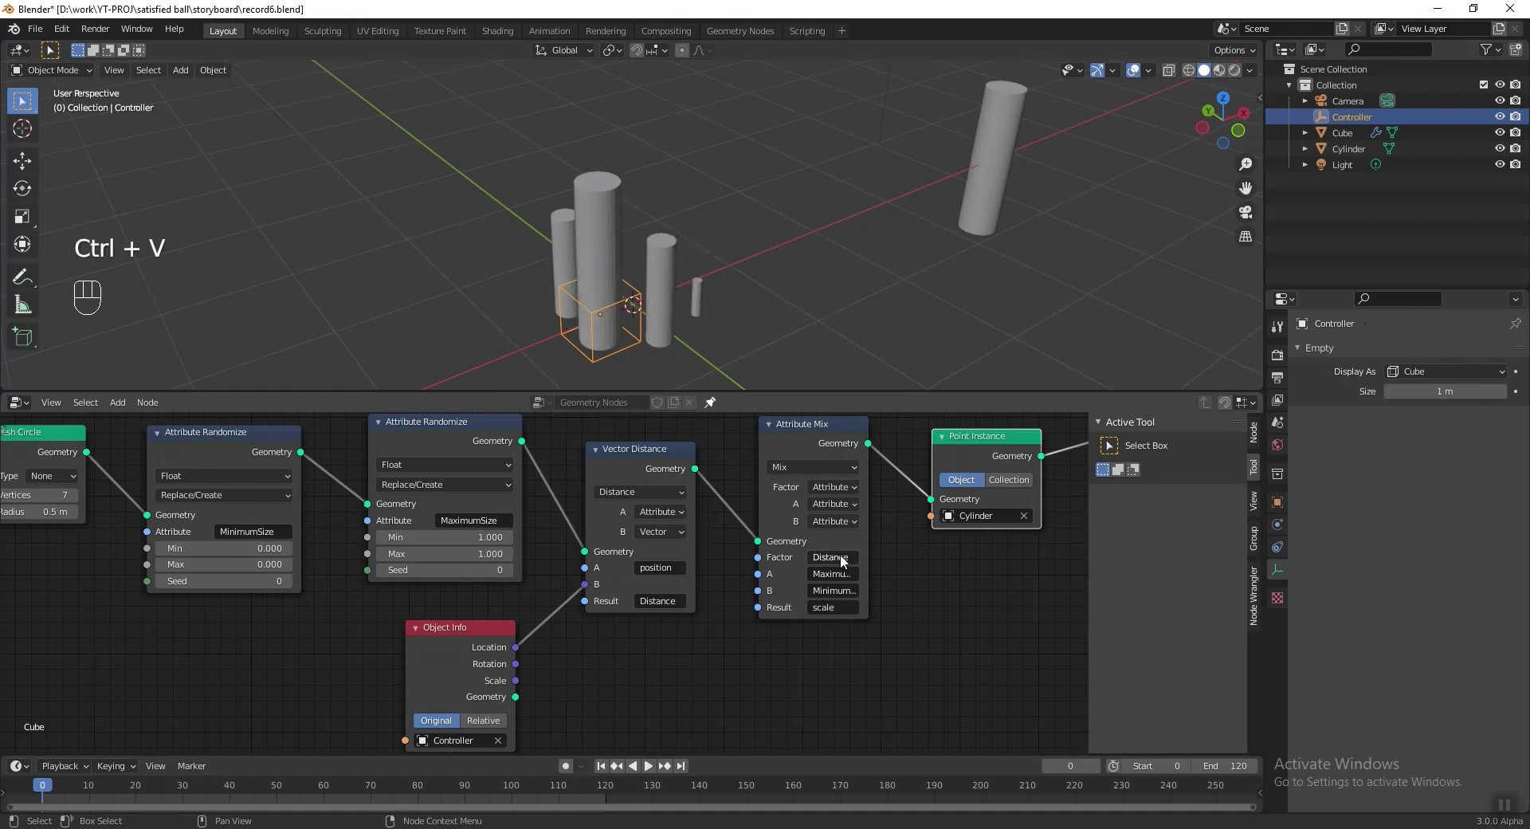
Step: Split the 3D viewport in two and set the new view to a top view of the cylinders
left_click_drag(1253, 58, 652, 199)
key("KP_7")
scroll(990, 204, "up", 6)
Step: Move the Controller empty onto the lower-left cylinder of the circle as seen from above, and save the file
key("g")
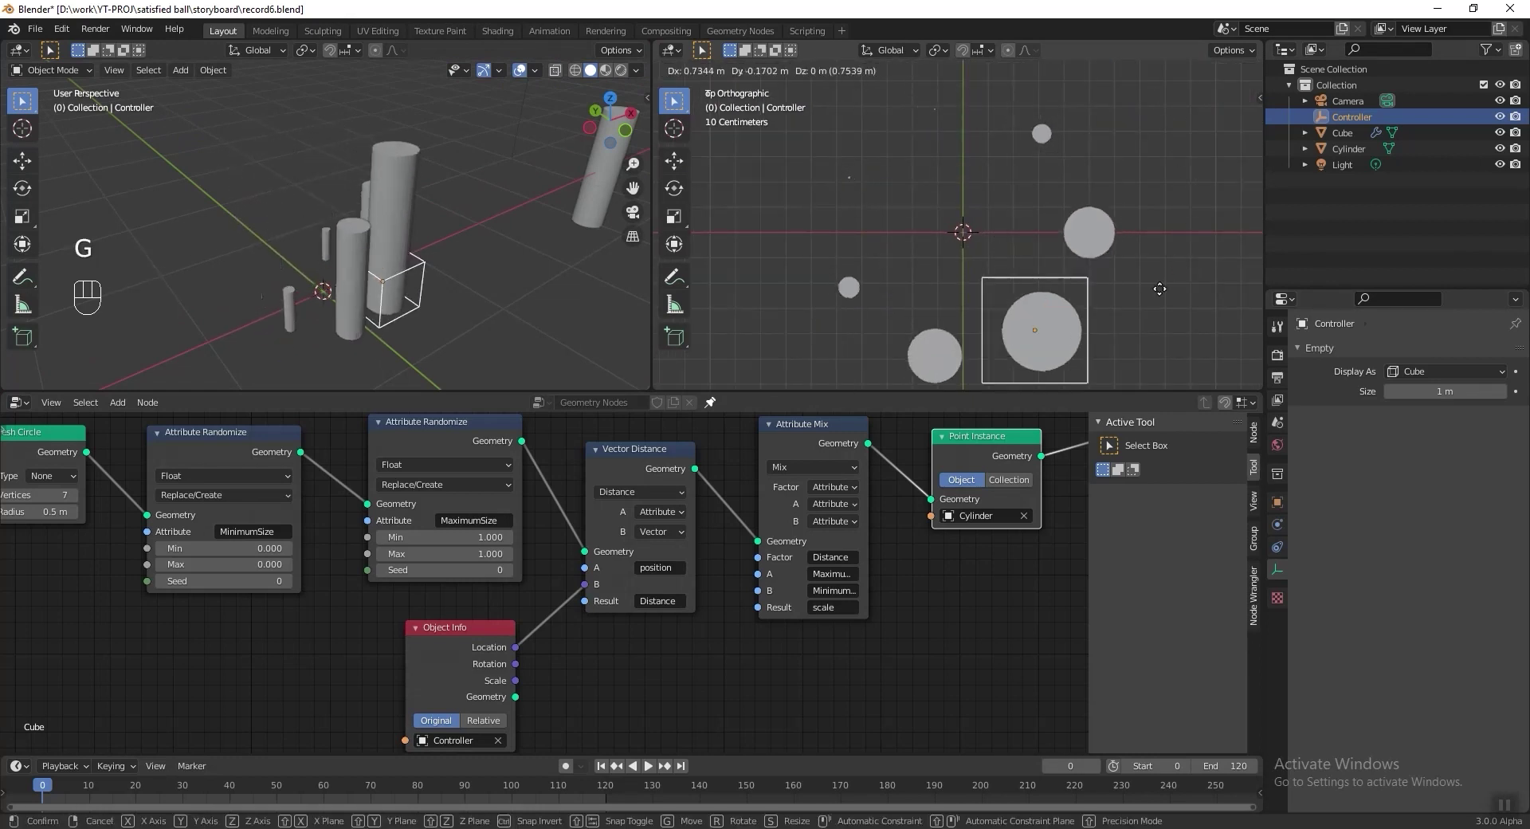
left_click(964, 233)
middle_click_drag(335, 239, 375, 224)
middle_click_drag(300, 314, 412, 266, "shift")
scroll(341, 307, "up", 3)
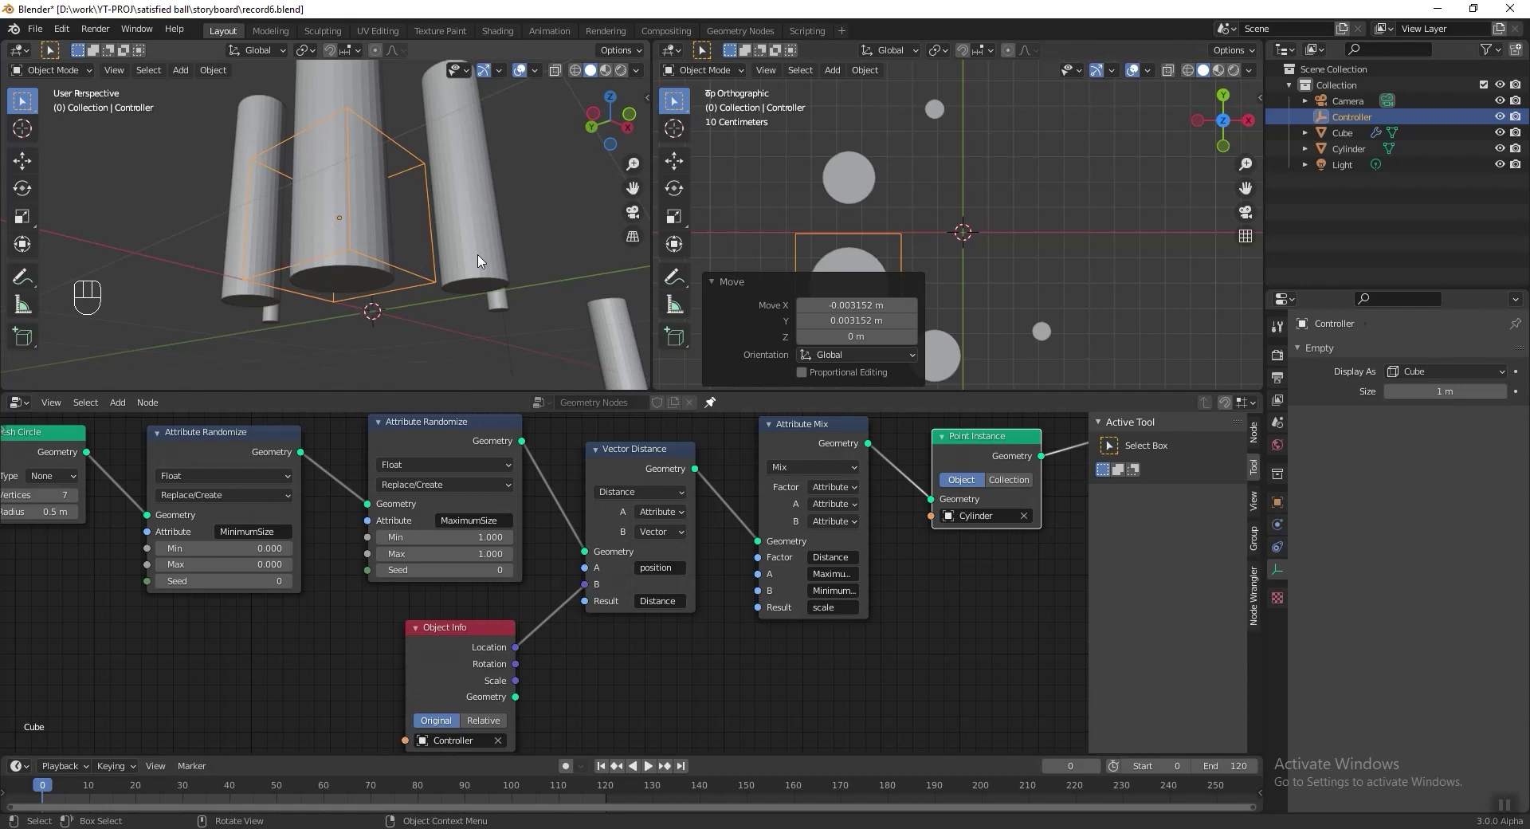
middle_click_drag(479, 260, 685, 271)
left_click(732, 282)
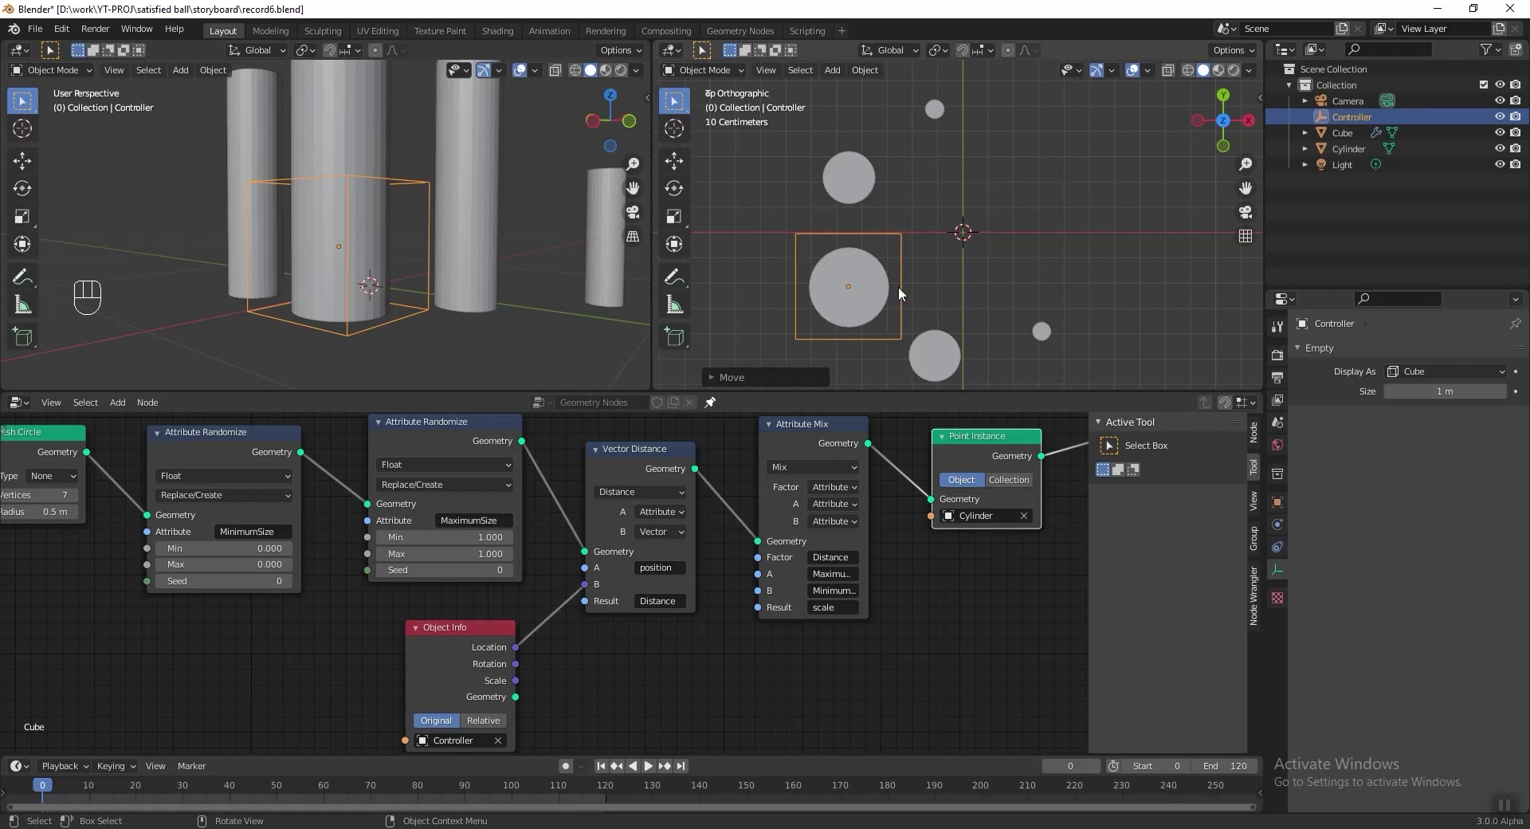
key("ctrl+s")
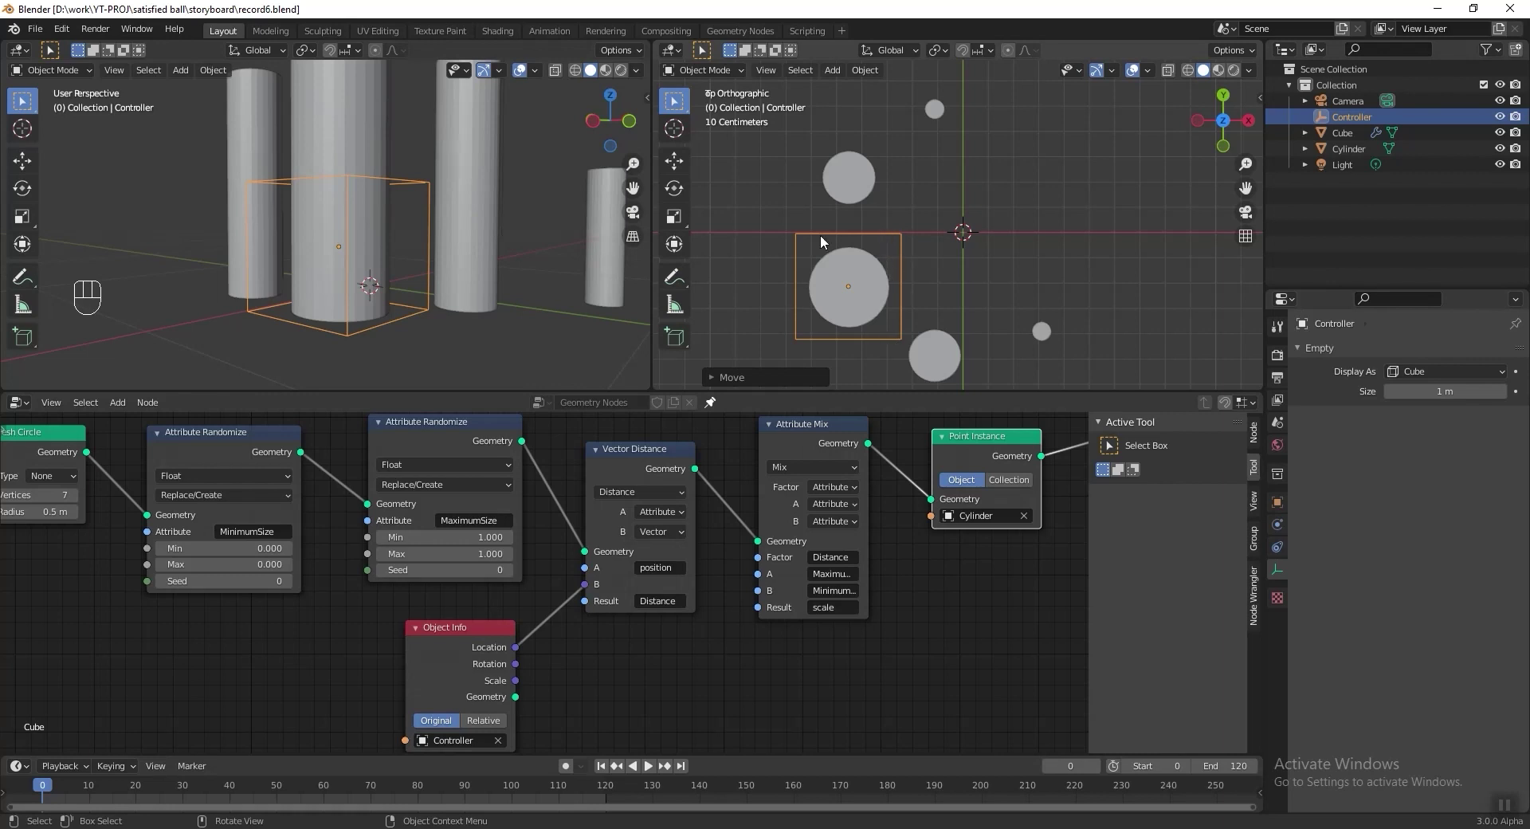
Step: Reposition the MaximumSize and MinimumSize Attribute Randomize nodes slightly lower in the node tree
left_click_drag(462, 440, 450, 459)
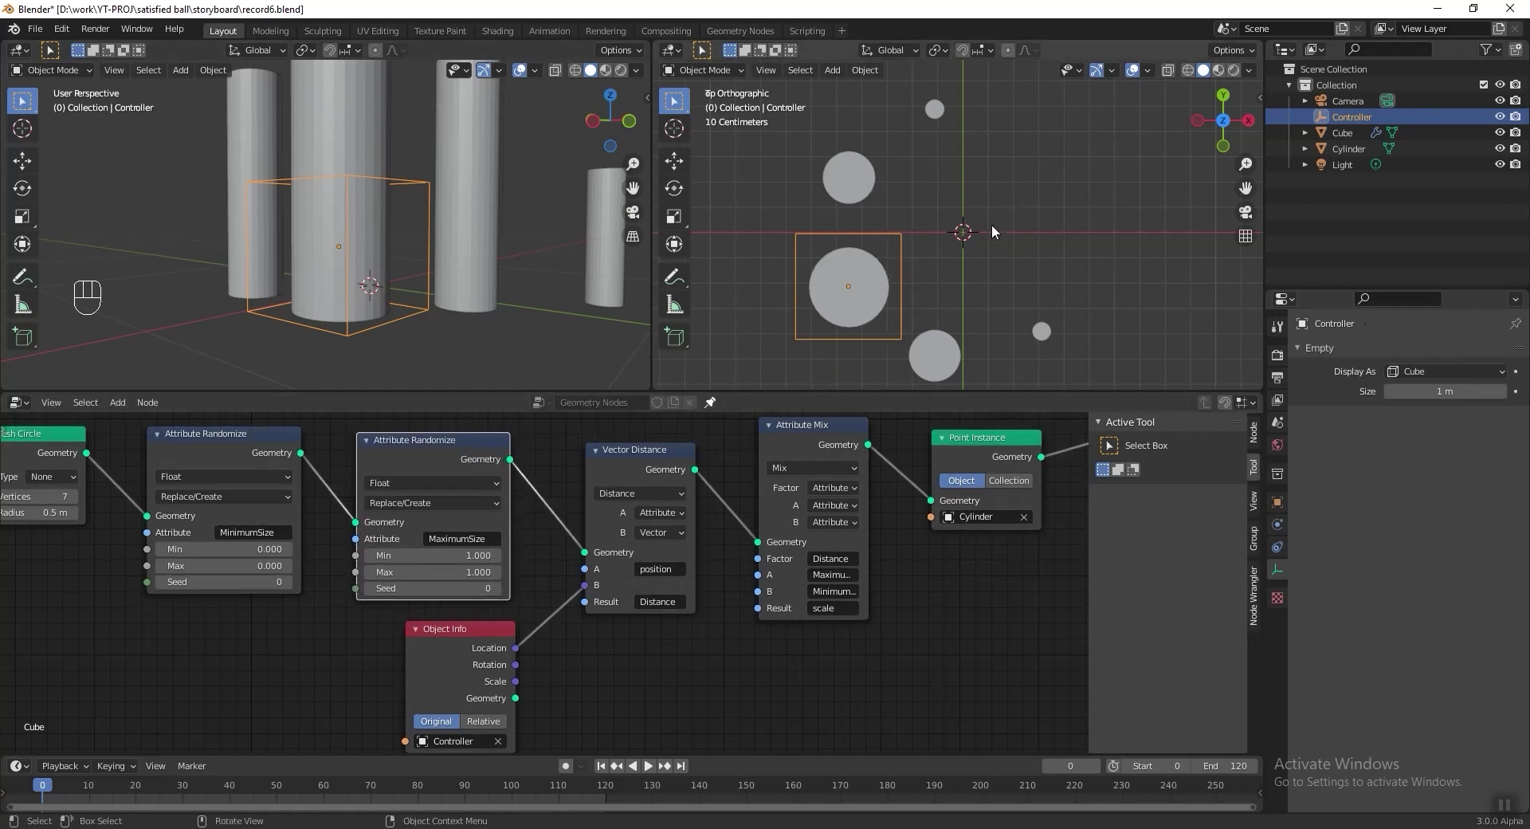
left_click_drag(220, 431, 220, 448)
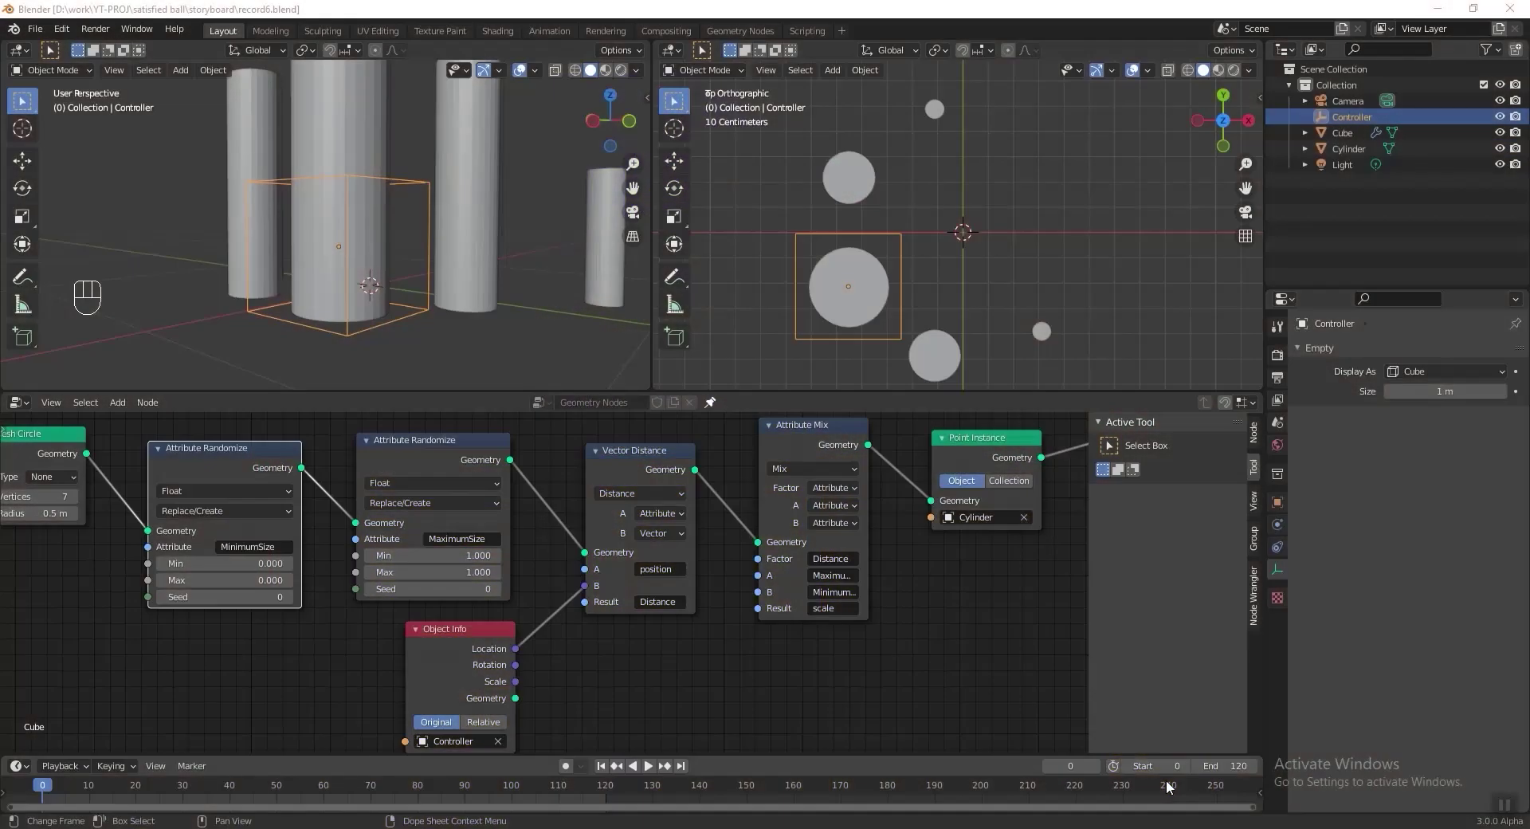
left_click_drag(236, 456, 225, 463)
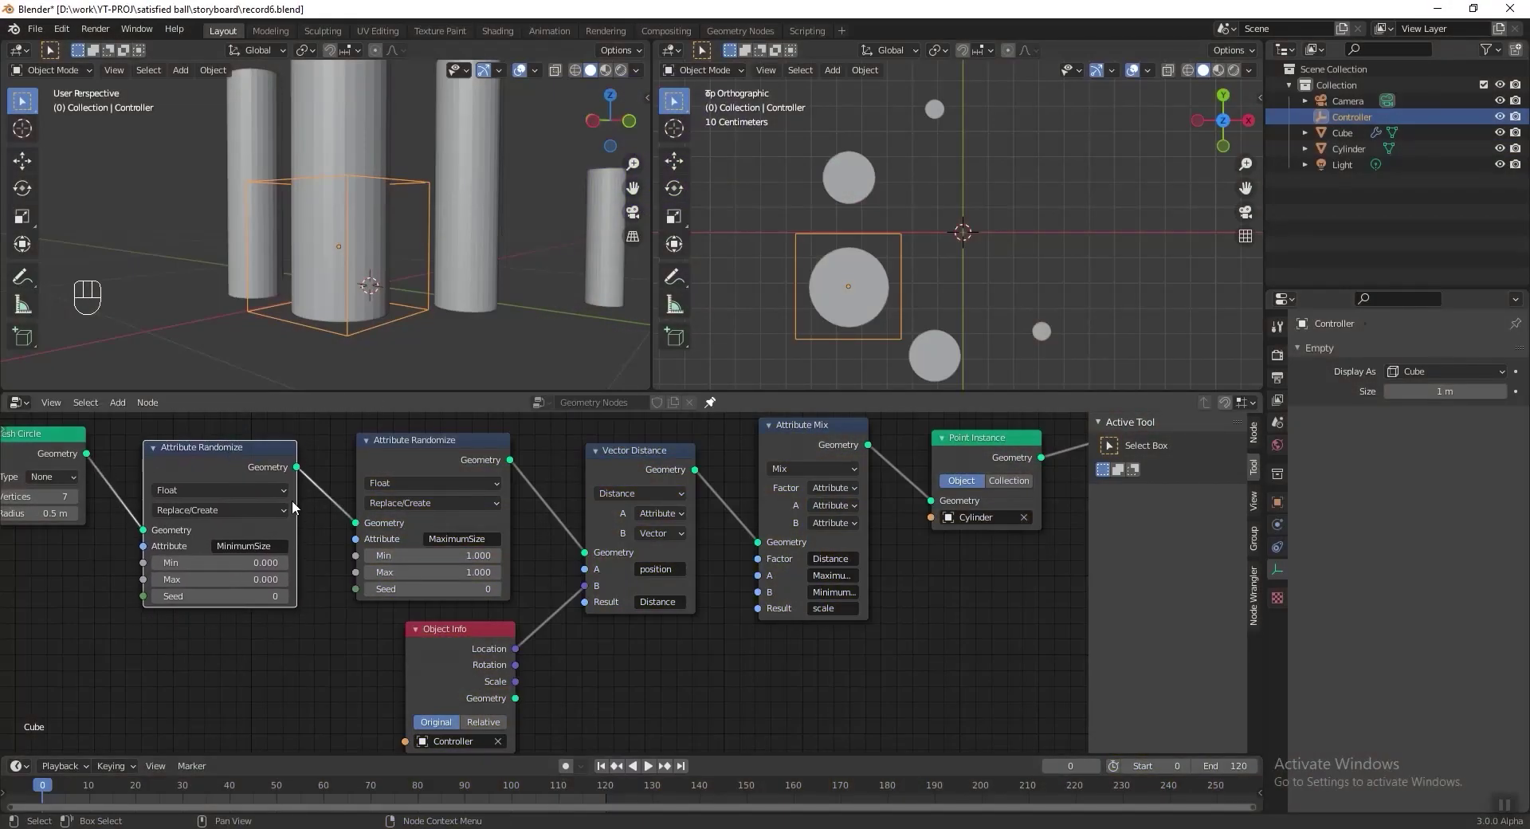
Step: Switch the MinimumSize Attribute Randomize node to Vector and set its minimum X and Y to 1
scroll(371, 489, "up", 1)
left_click(372, 487)
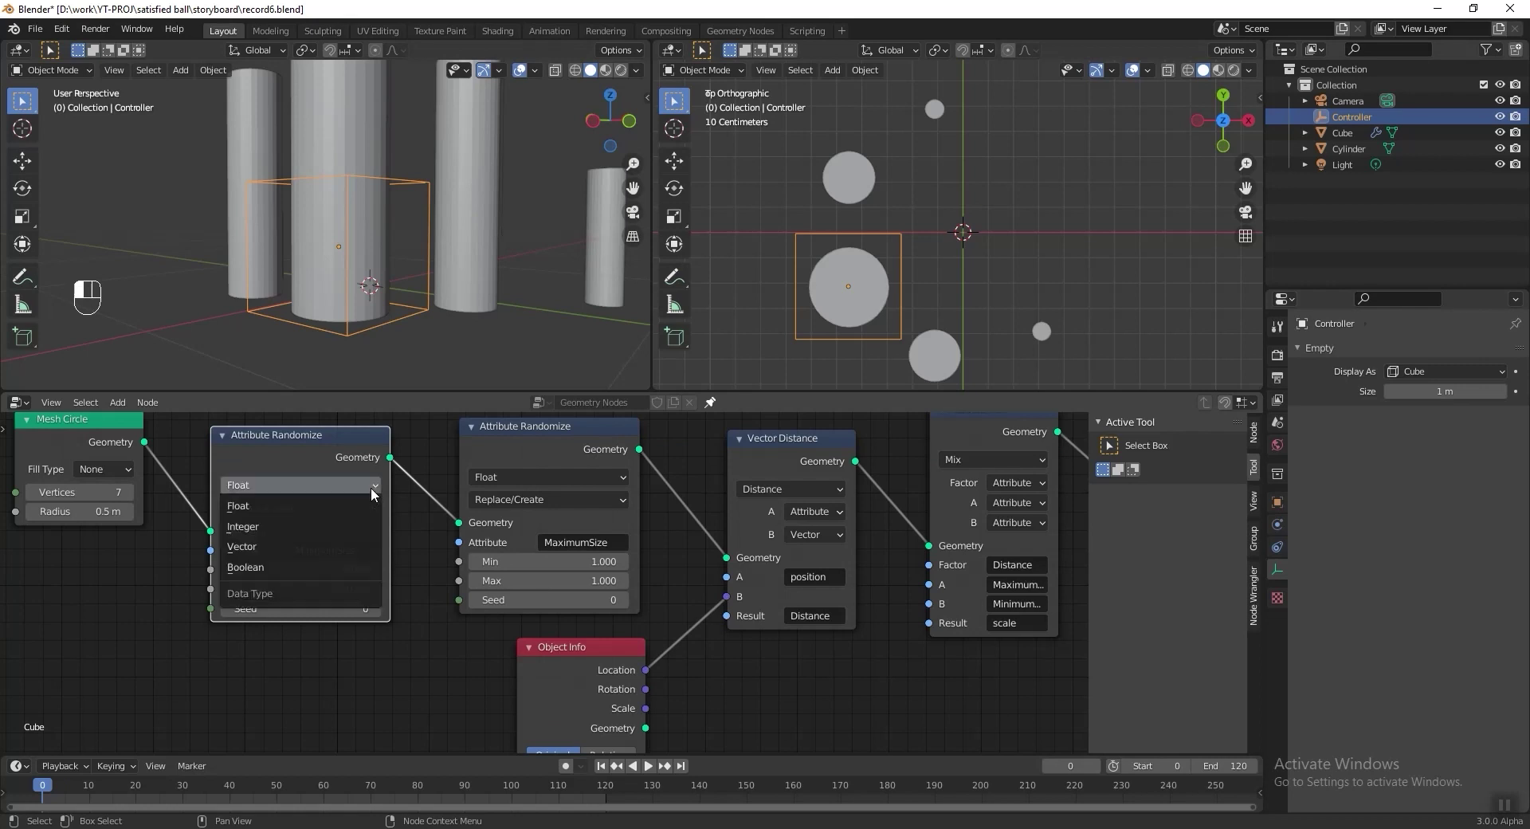
left_click(296, 547)
mouse_move(326, 587)
left_mouse_down()
mouse_move(327, 606)
mouse_move(326, 587)
left_mouse_up()
type("1")
key("Return")
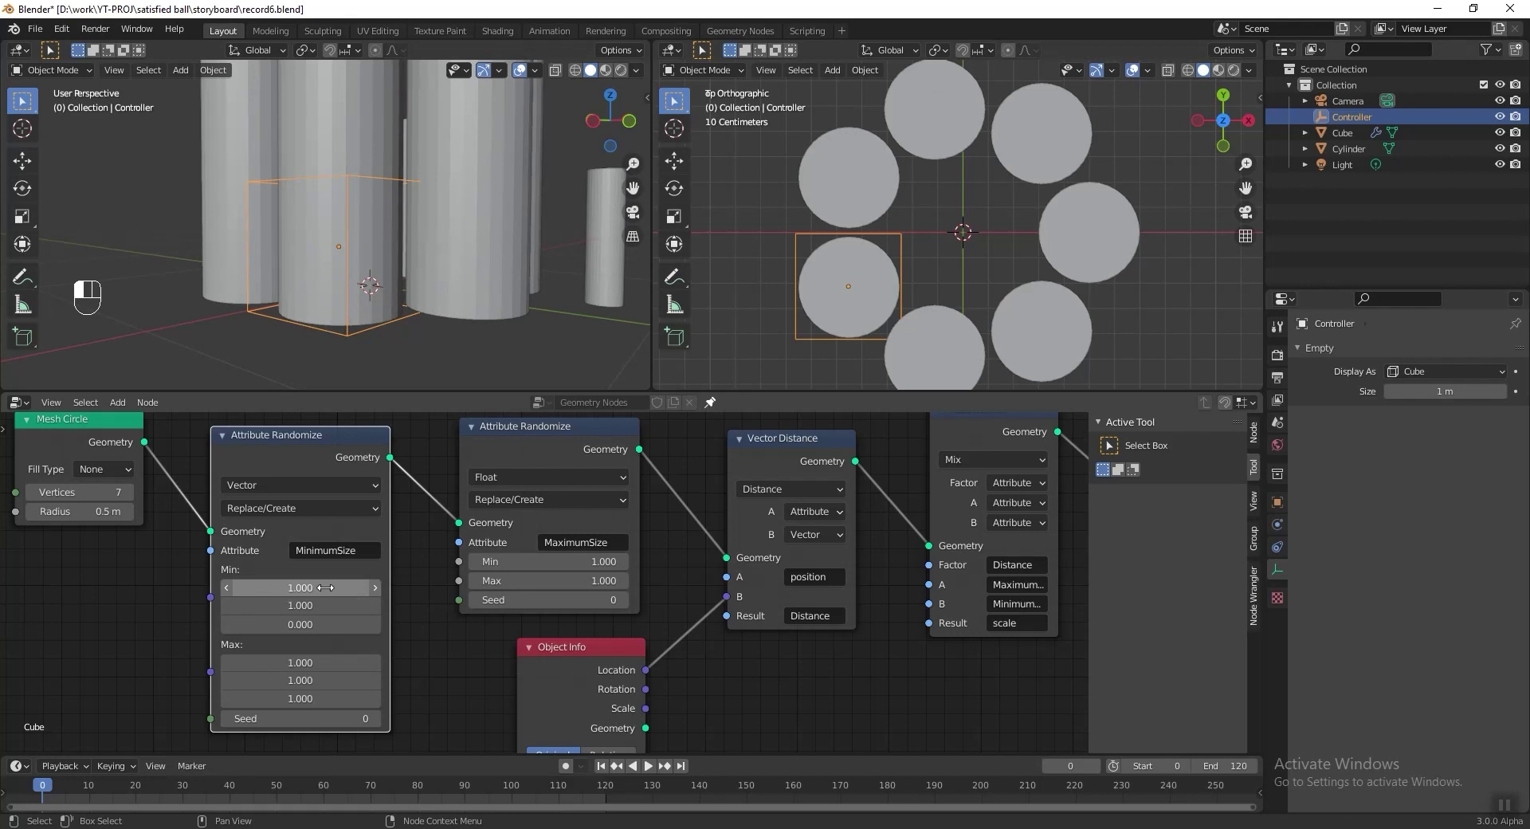
Step: Set the maximum Z of the MinimumSize Attribute Randomize node to 0 and save the file
left_click(305, 698)
key("Return")
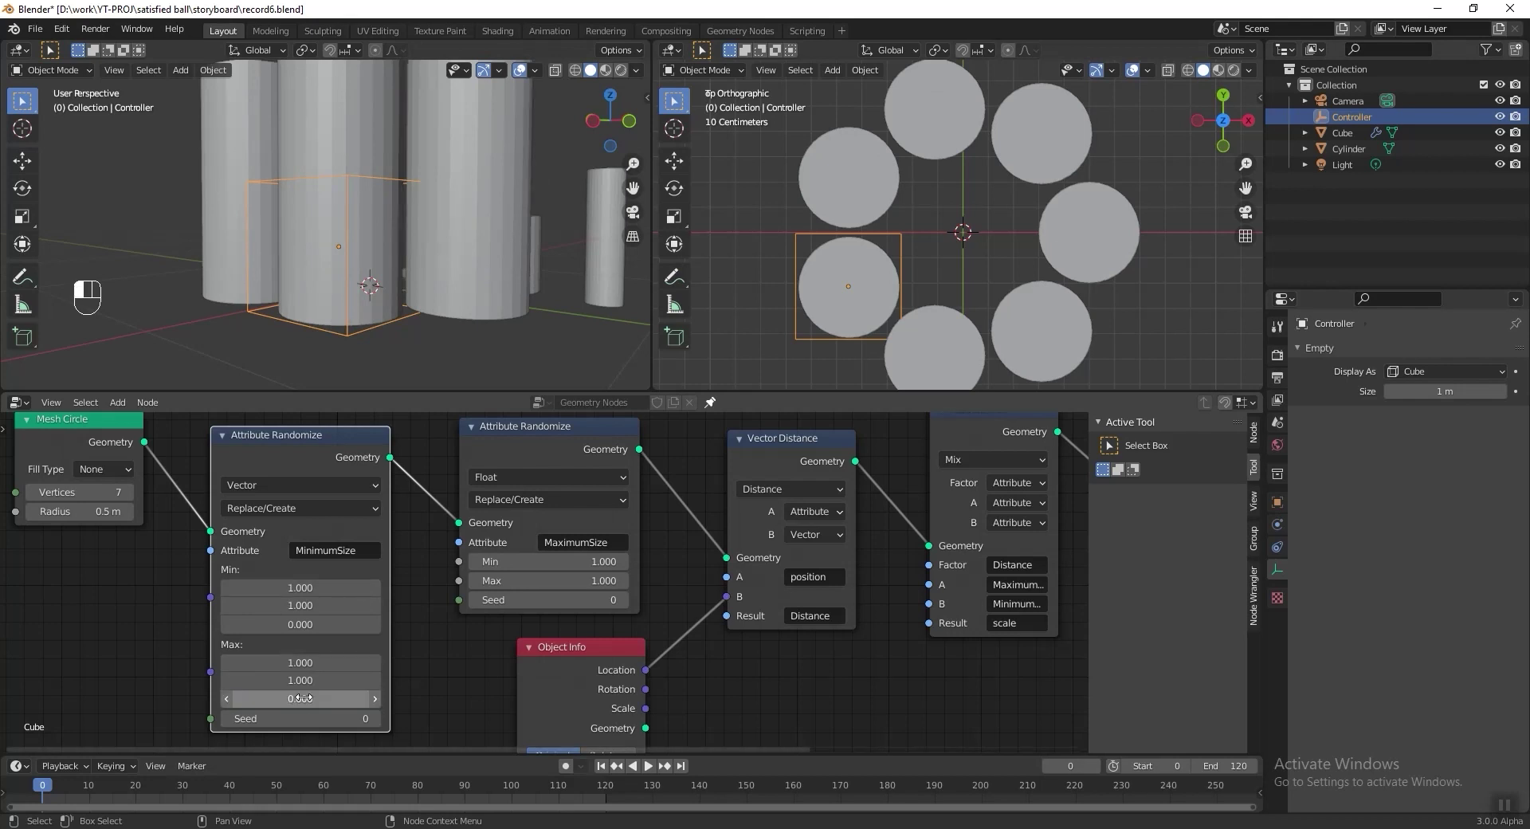
key("ctrl+s")
scroll(430, 263, "down", 3)
middle_click_drag(430, 263, 462, 292)
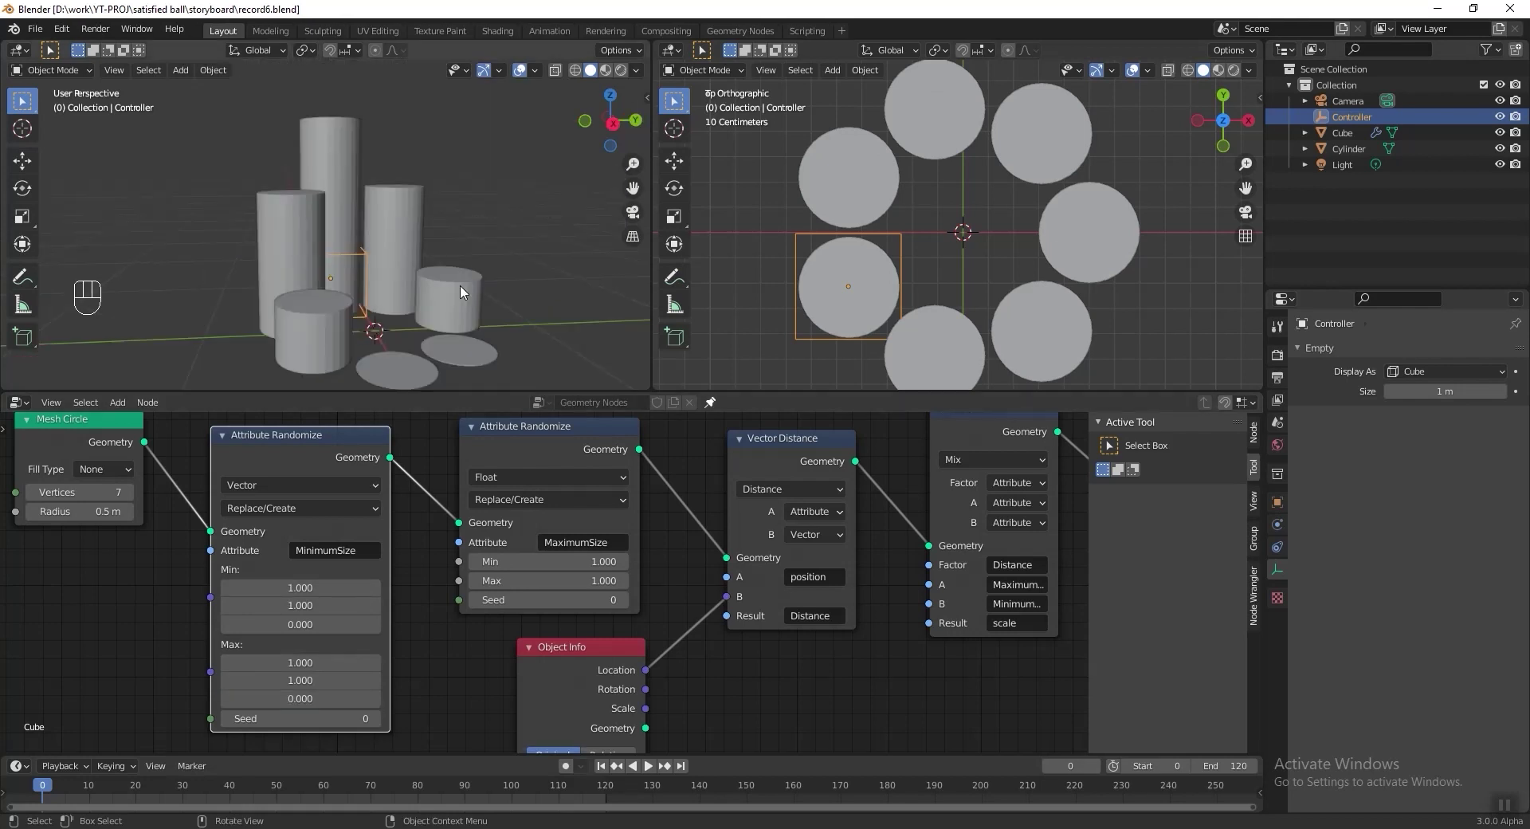
Step: Set both the minimum and maximum Z of the MinimumSize Attribute Randomize node to 0.7, and save the file
left_click(319, 622)
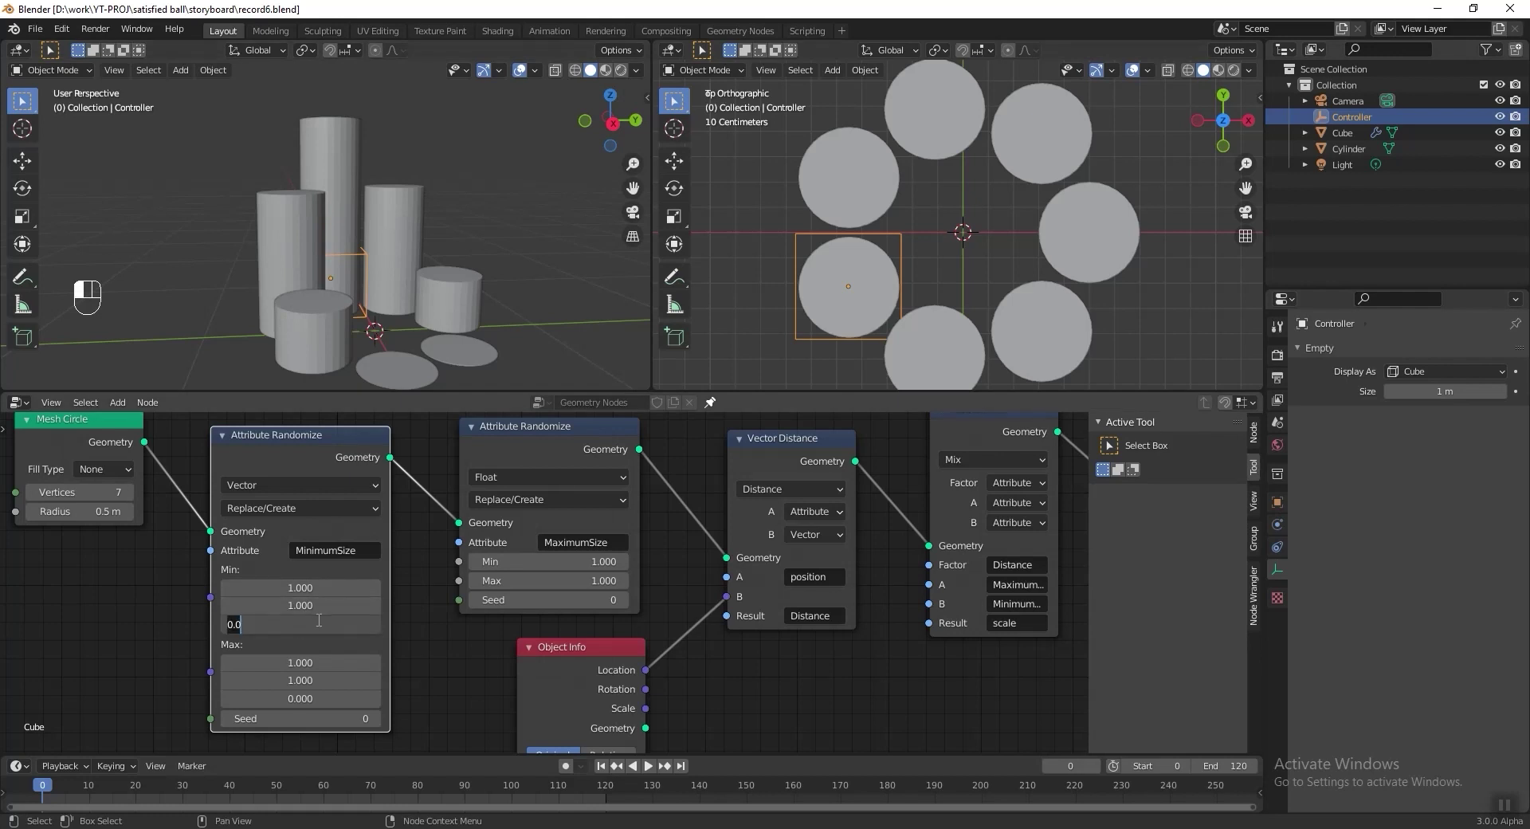
type(".7")
key("Return")
left_click(305, 698)
type(".7")
key("Return")
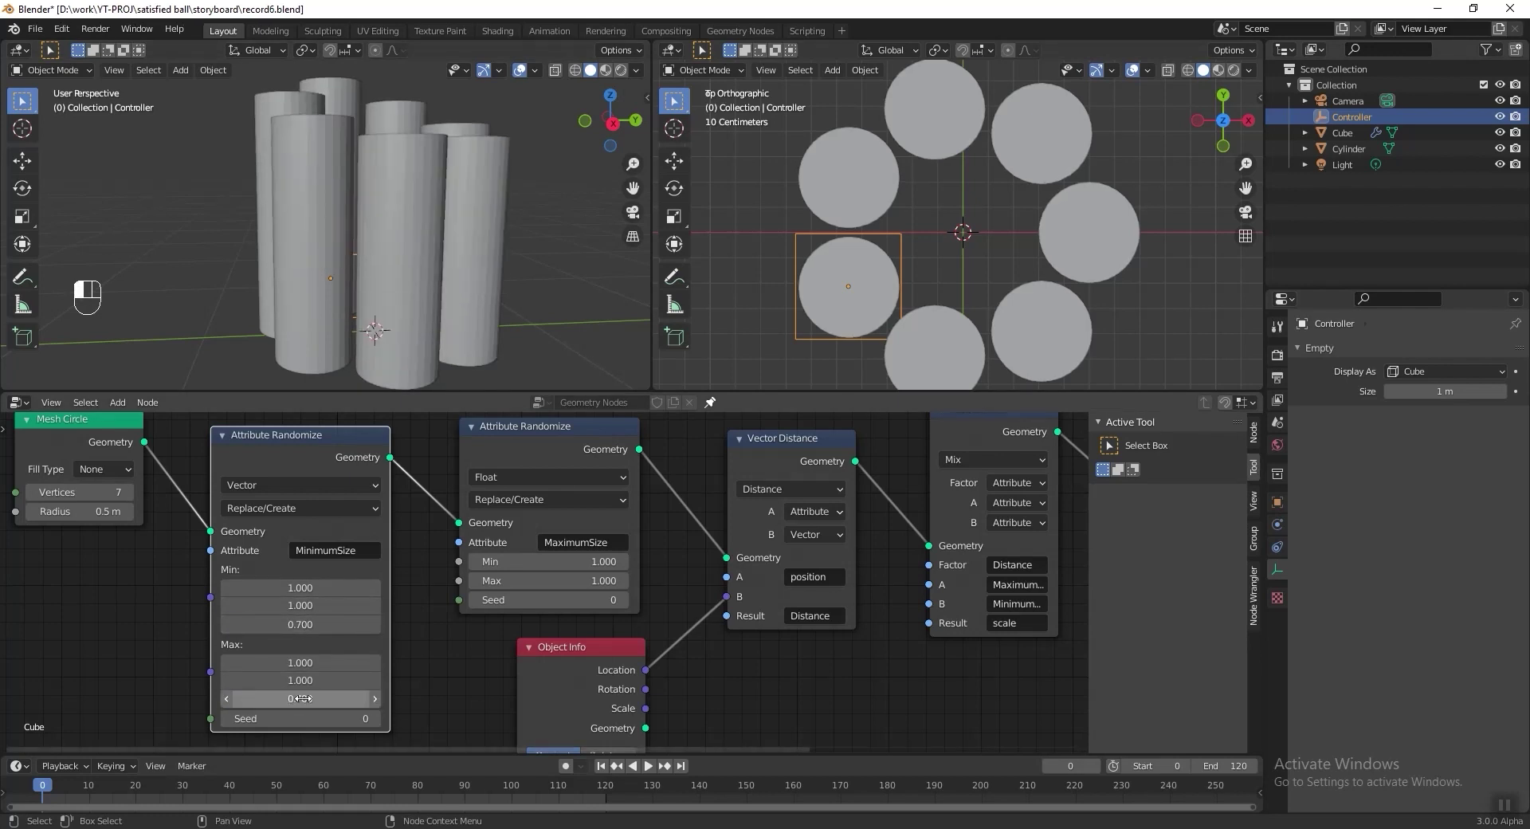
key("ctrl+s")
middle_click_drag(374, 255, 402, 263)
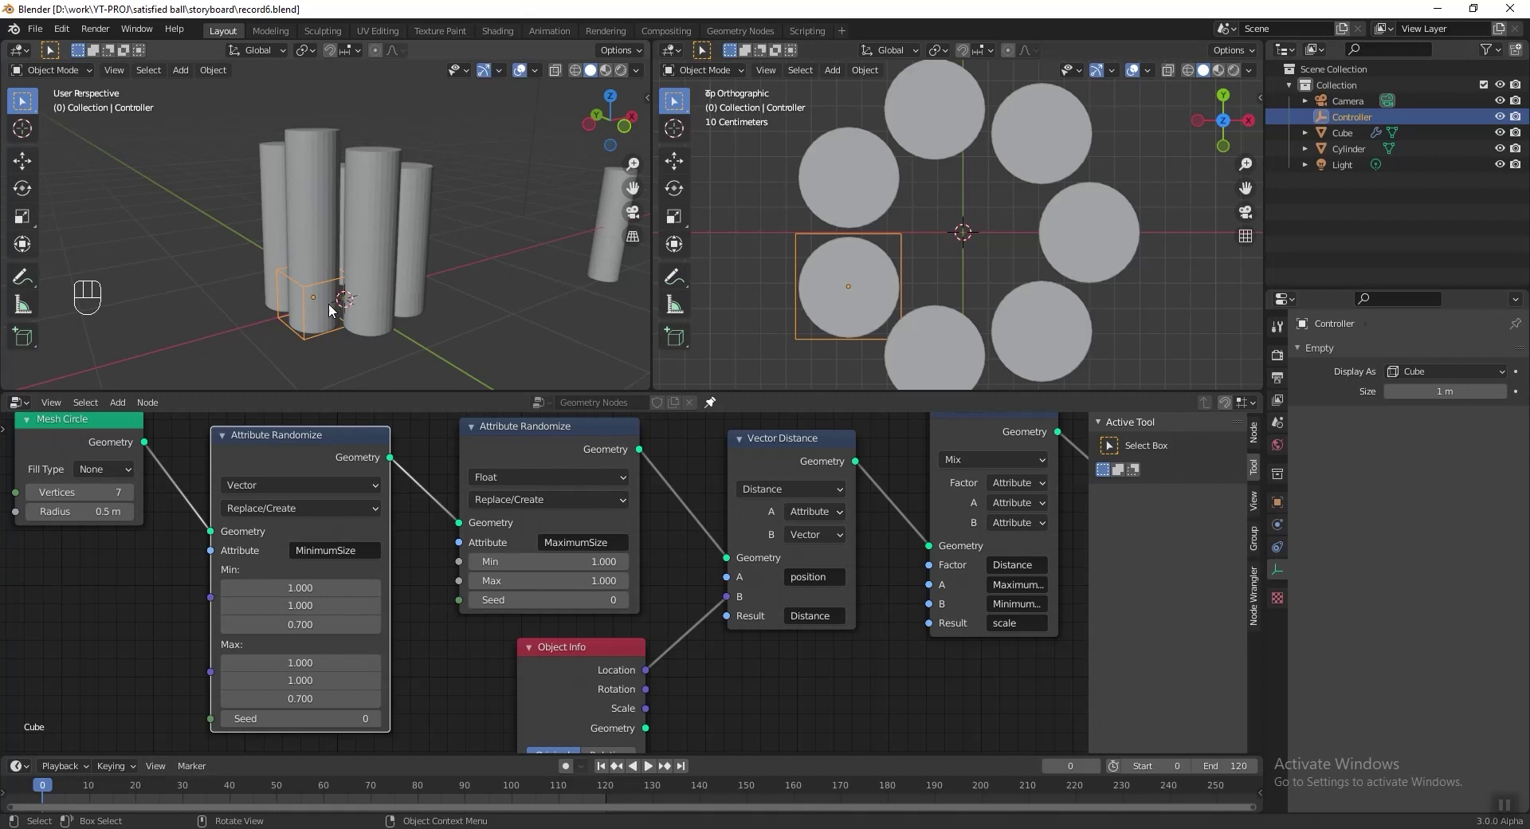
Step: Move the Controller empty onto the uppermost cylinder of the circle as seen from above
scroll(900, 222, "down", 2)
middle_click_drag(901, 221, 896, 247, "shift")
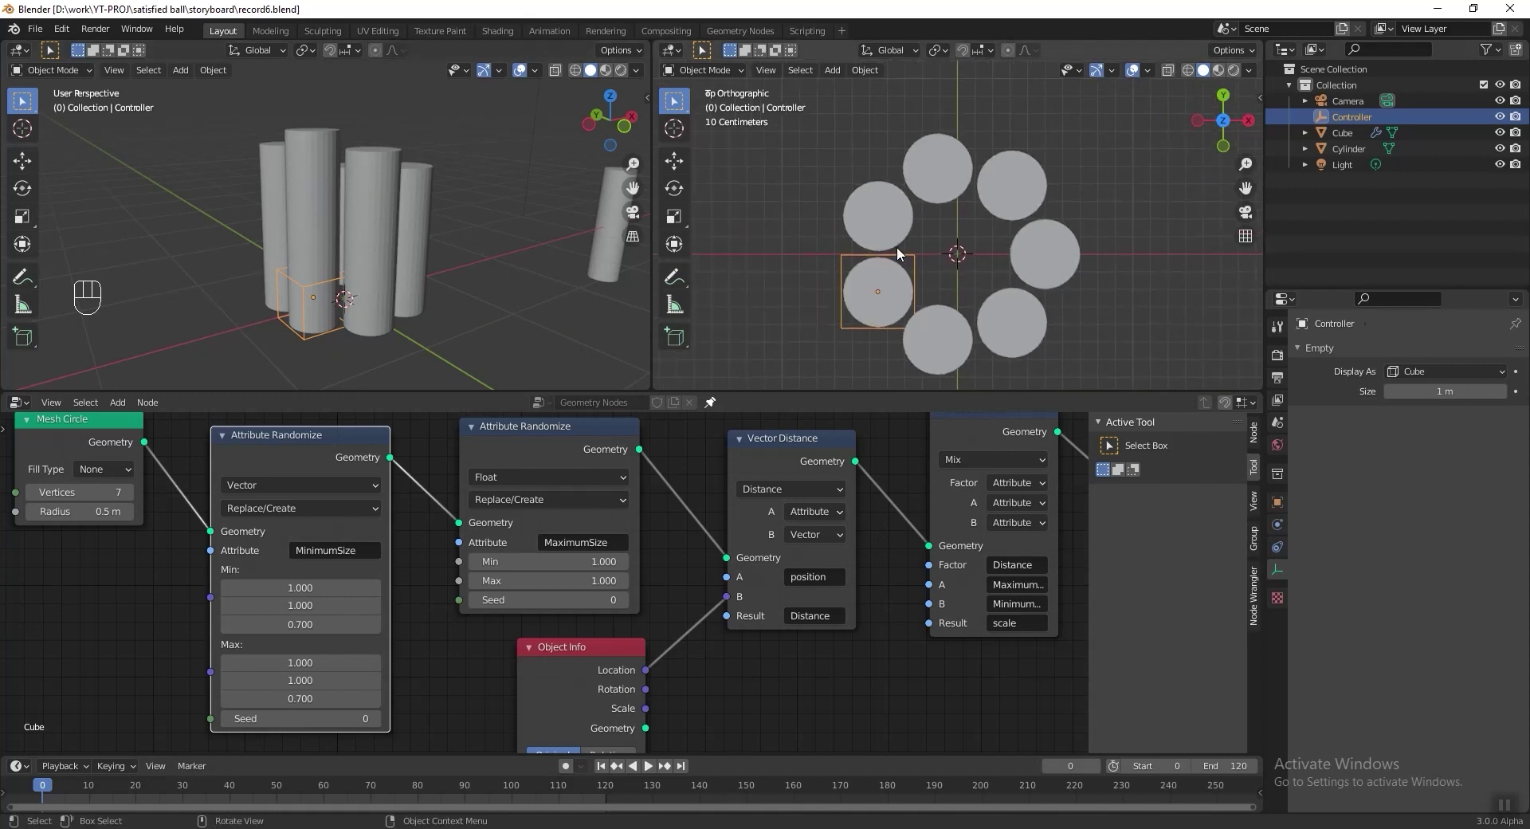
key("g")
left_click(953, 149)
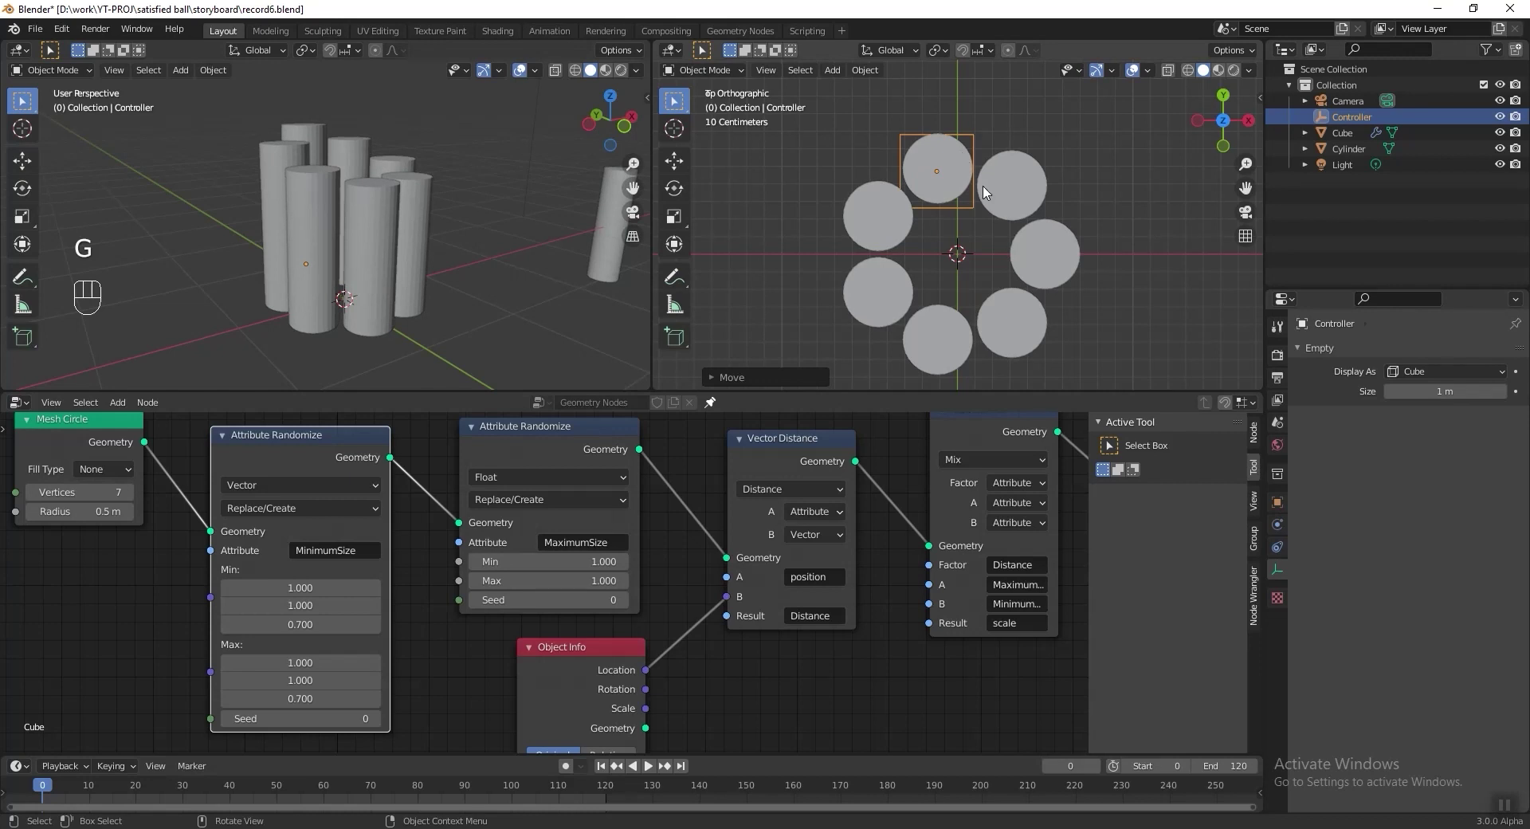
scroll(961, 237, "up", 5)
middle_click_drag(961, 236, 980, 248, "shift")
key("g")
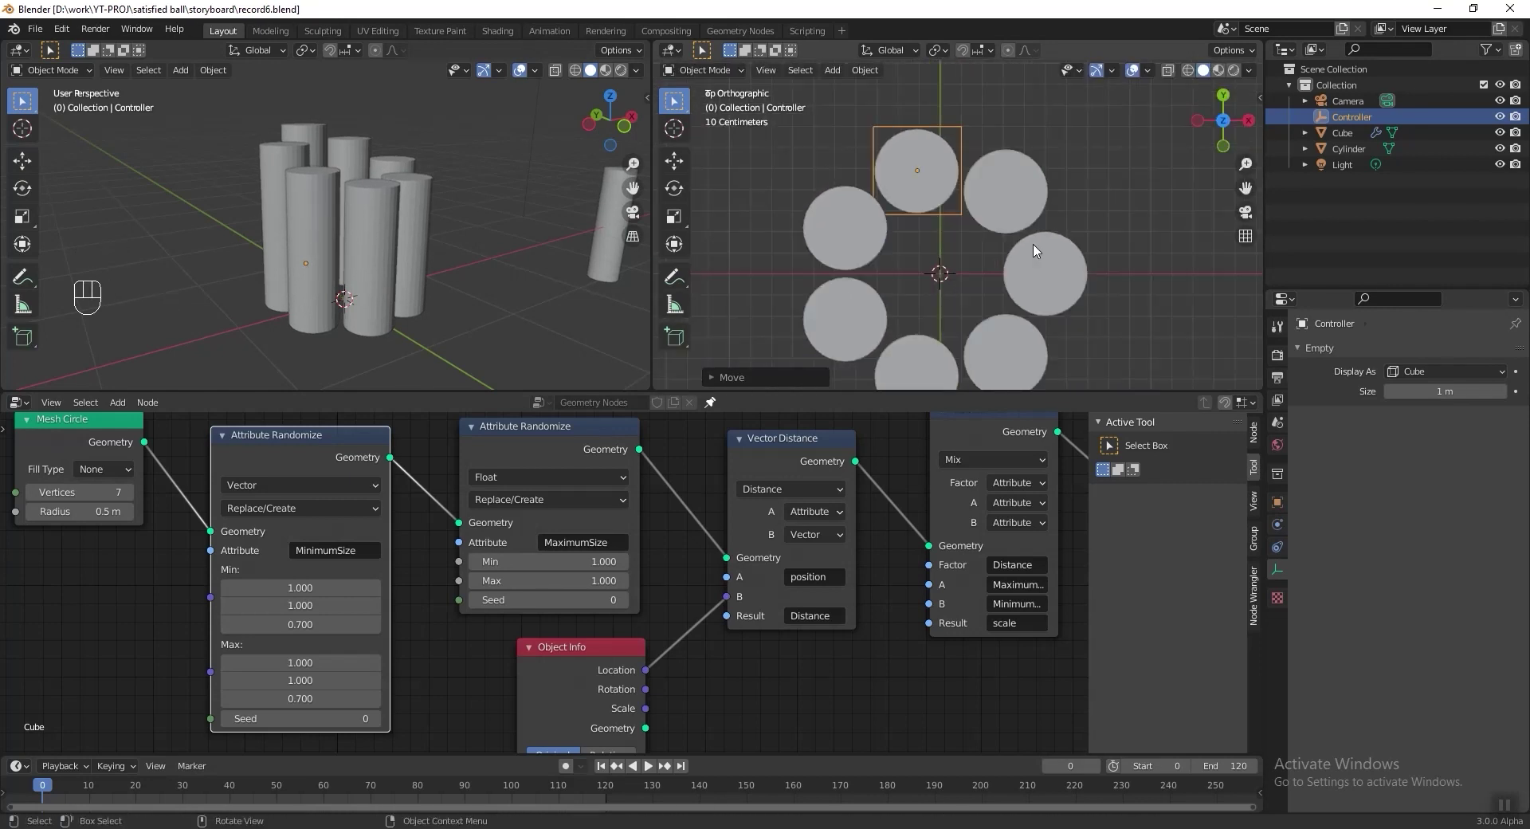
Step: Add a Plain Axes empty at the center of the circle and rename it Controller Parent
key("shift")
key("shift+a")
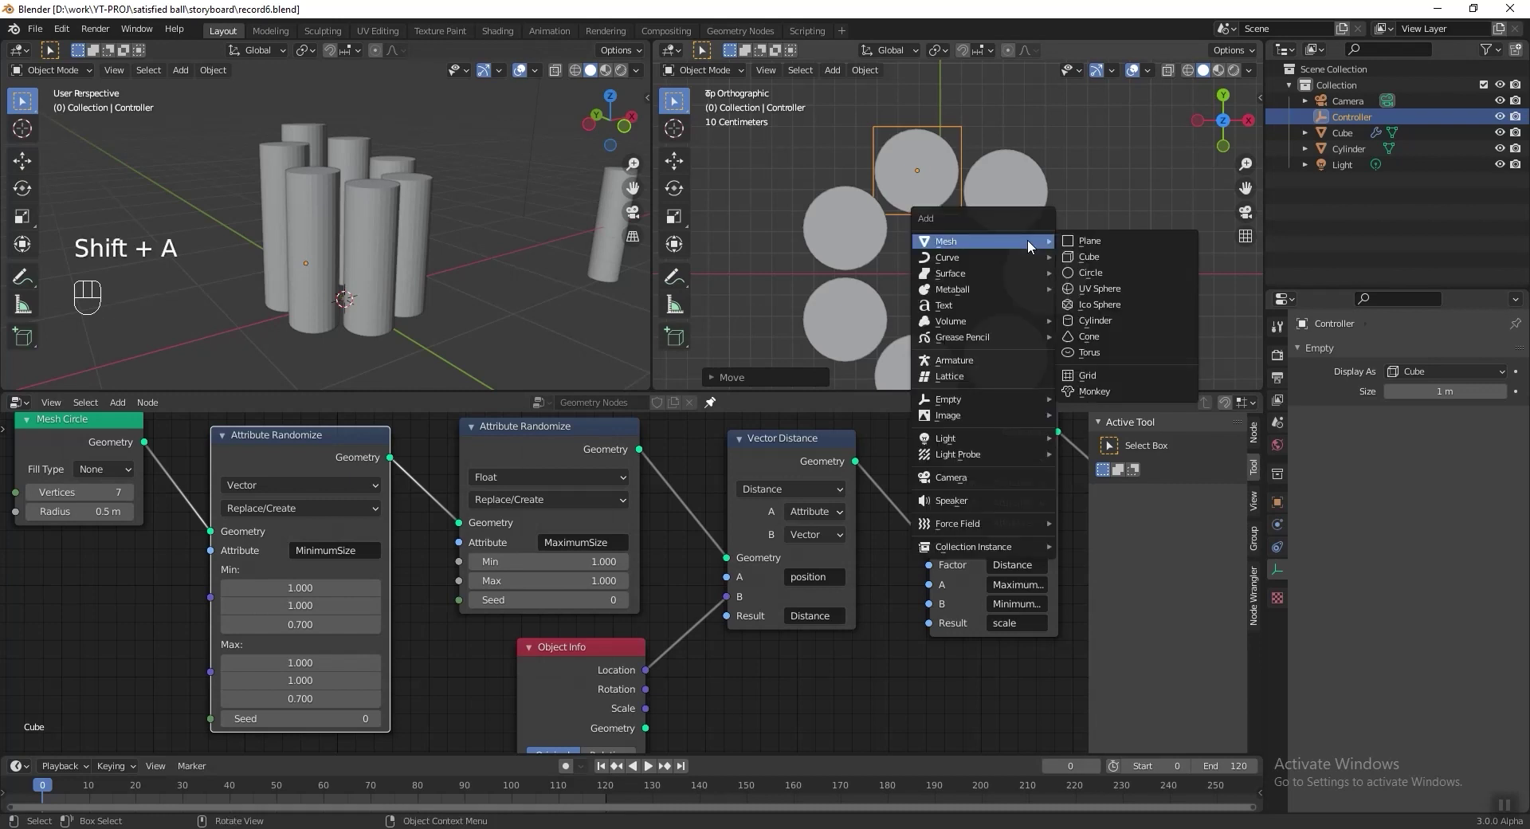
mouse_move(1025, 400)
left_click(1075, 399)
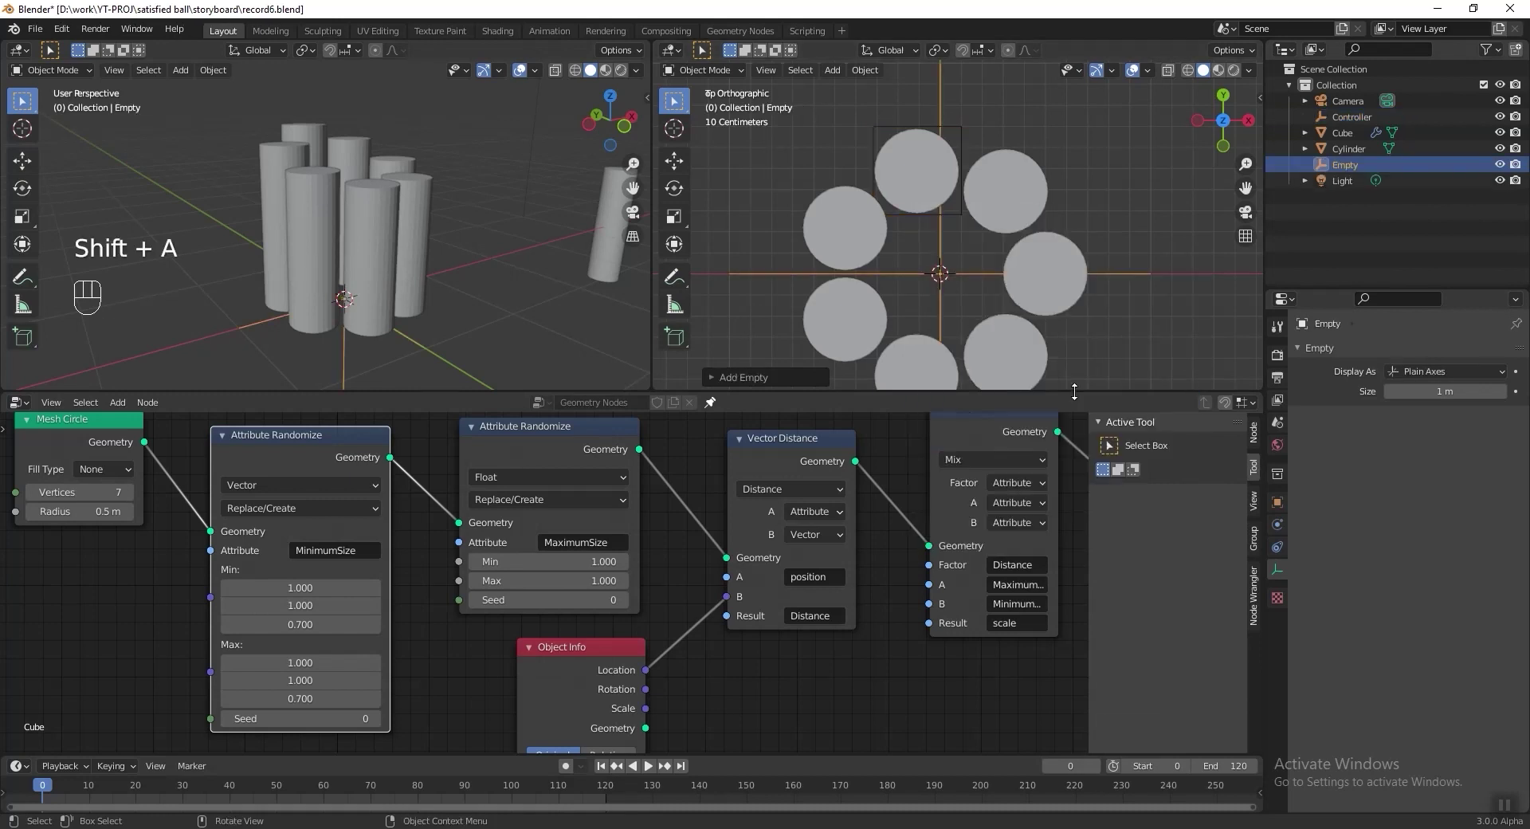
double_click(1340, 164)
type("C")
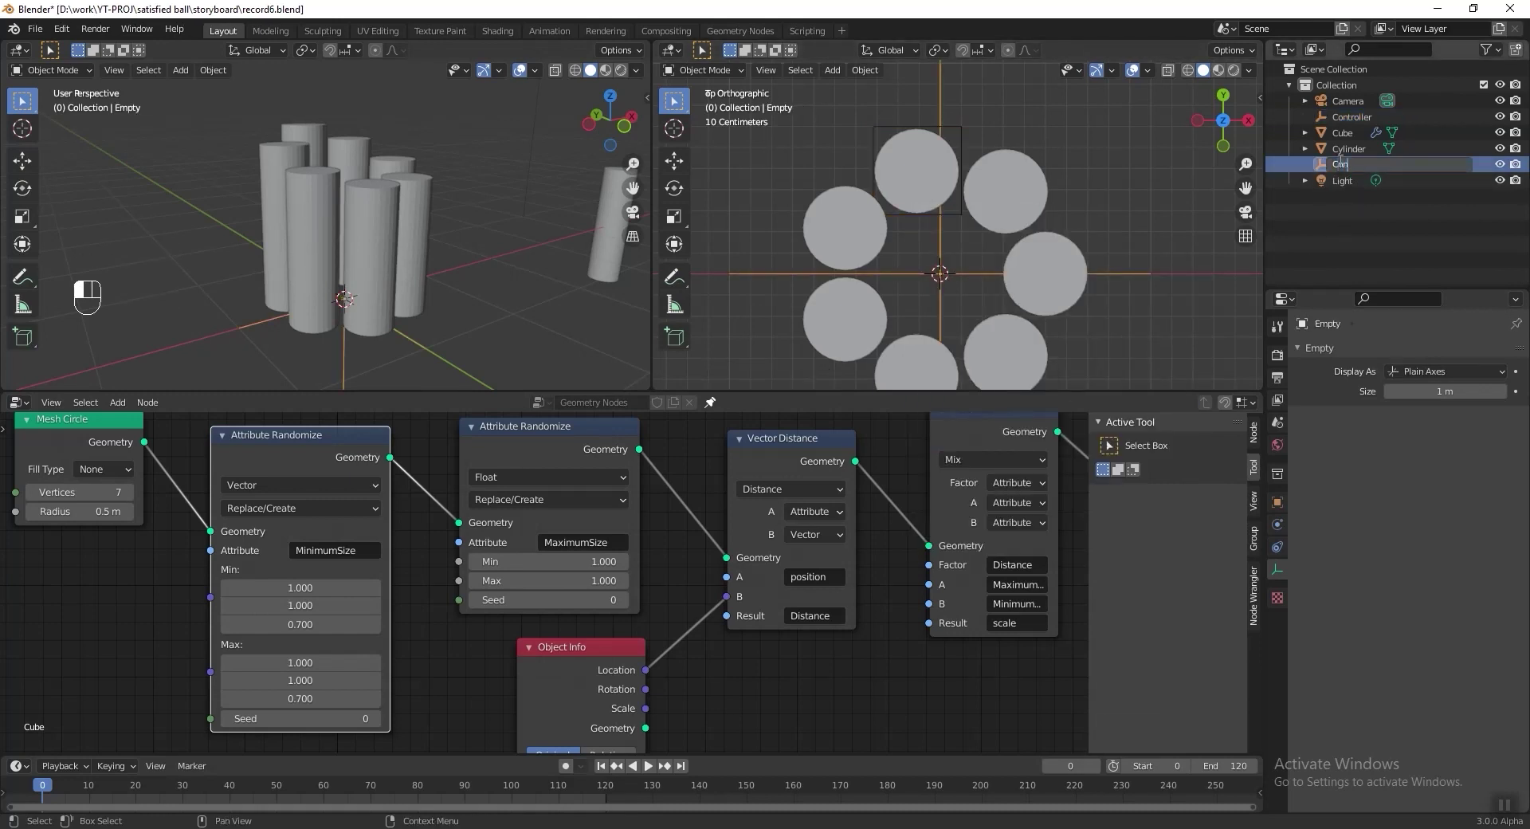
type("ontroller P")
key("Return")
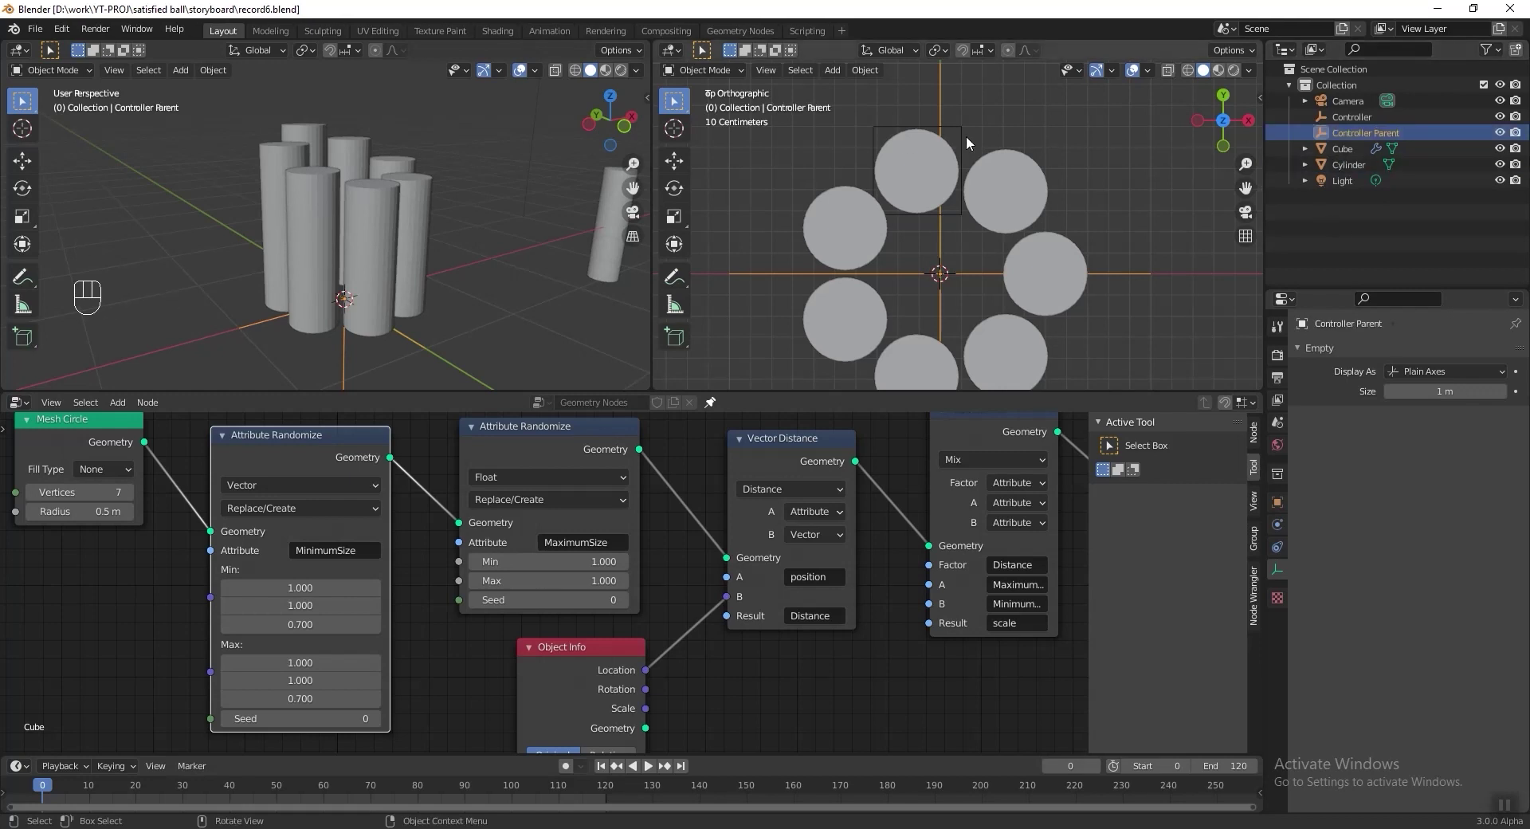
Step: Parent the Controller empty to the Controller Parent empty
left_click(965, 142)
key("shift")
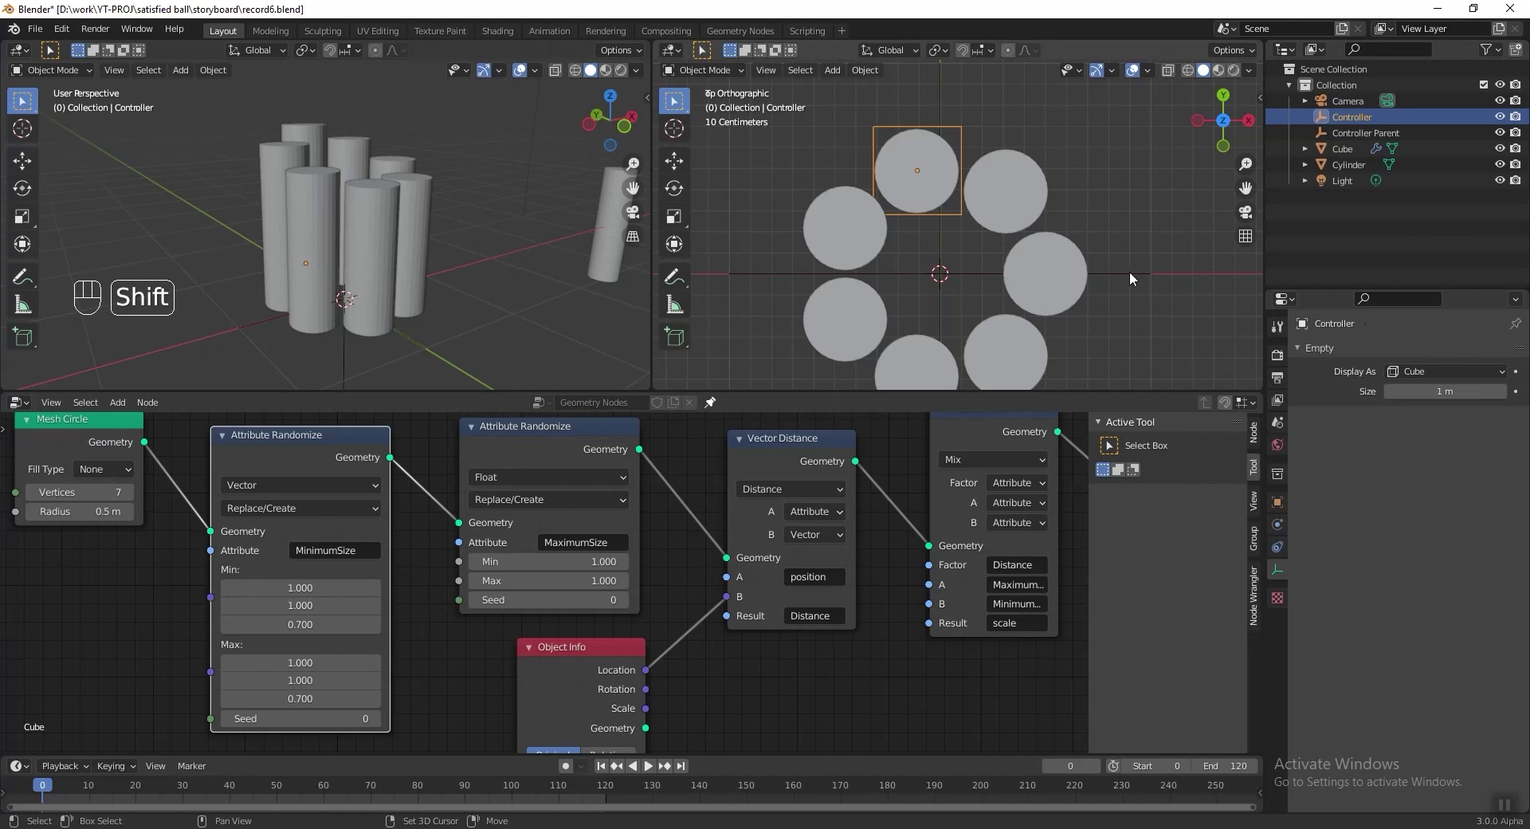
left_click(1130, 272, "shift")
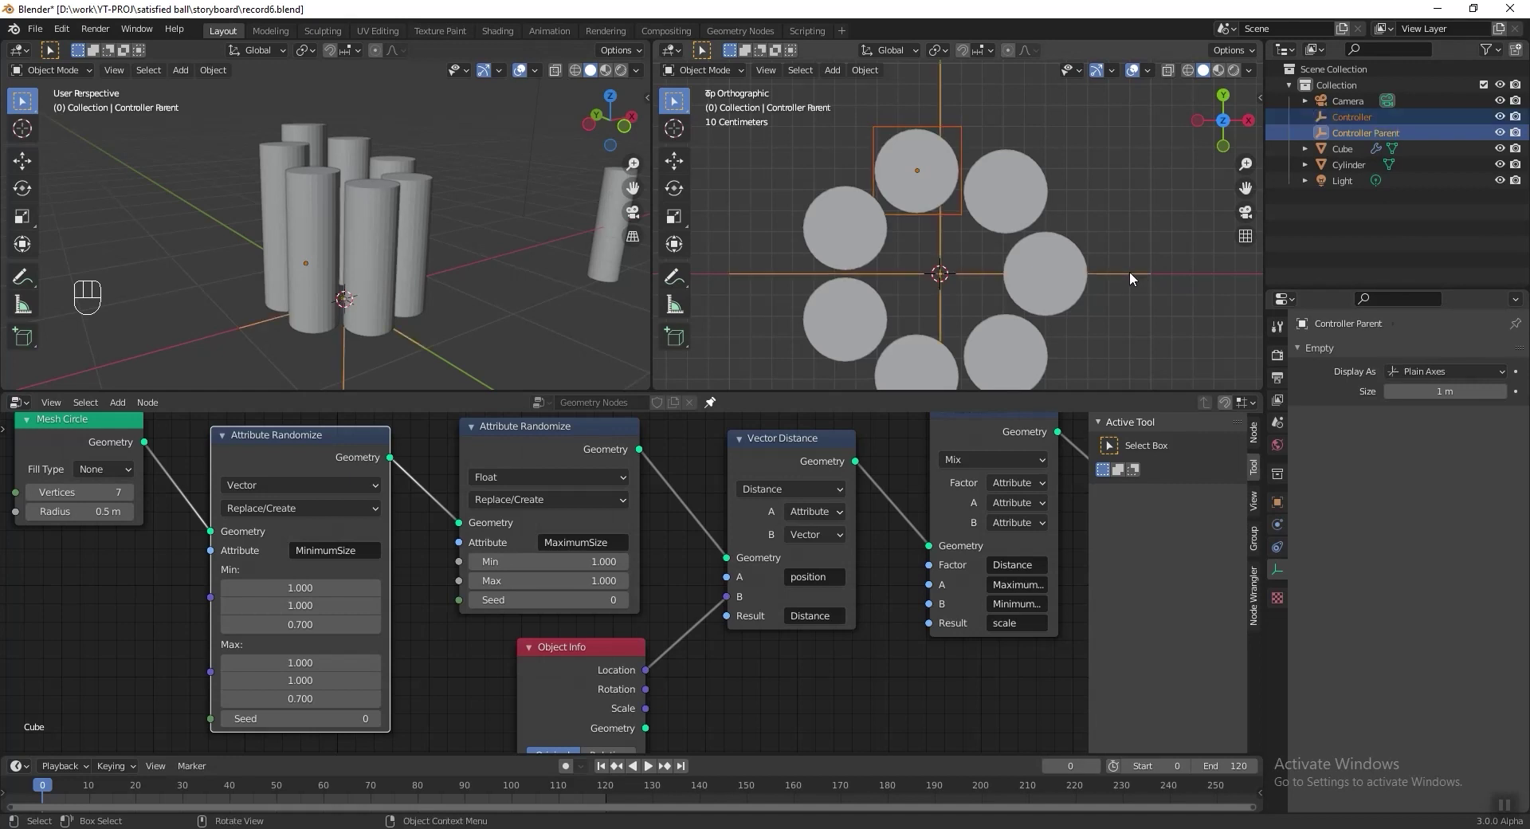
key("ctrl+p")
left_click(1130, 272)
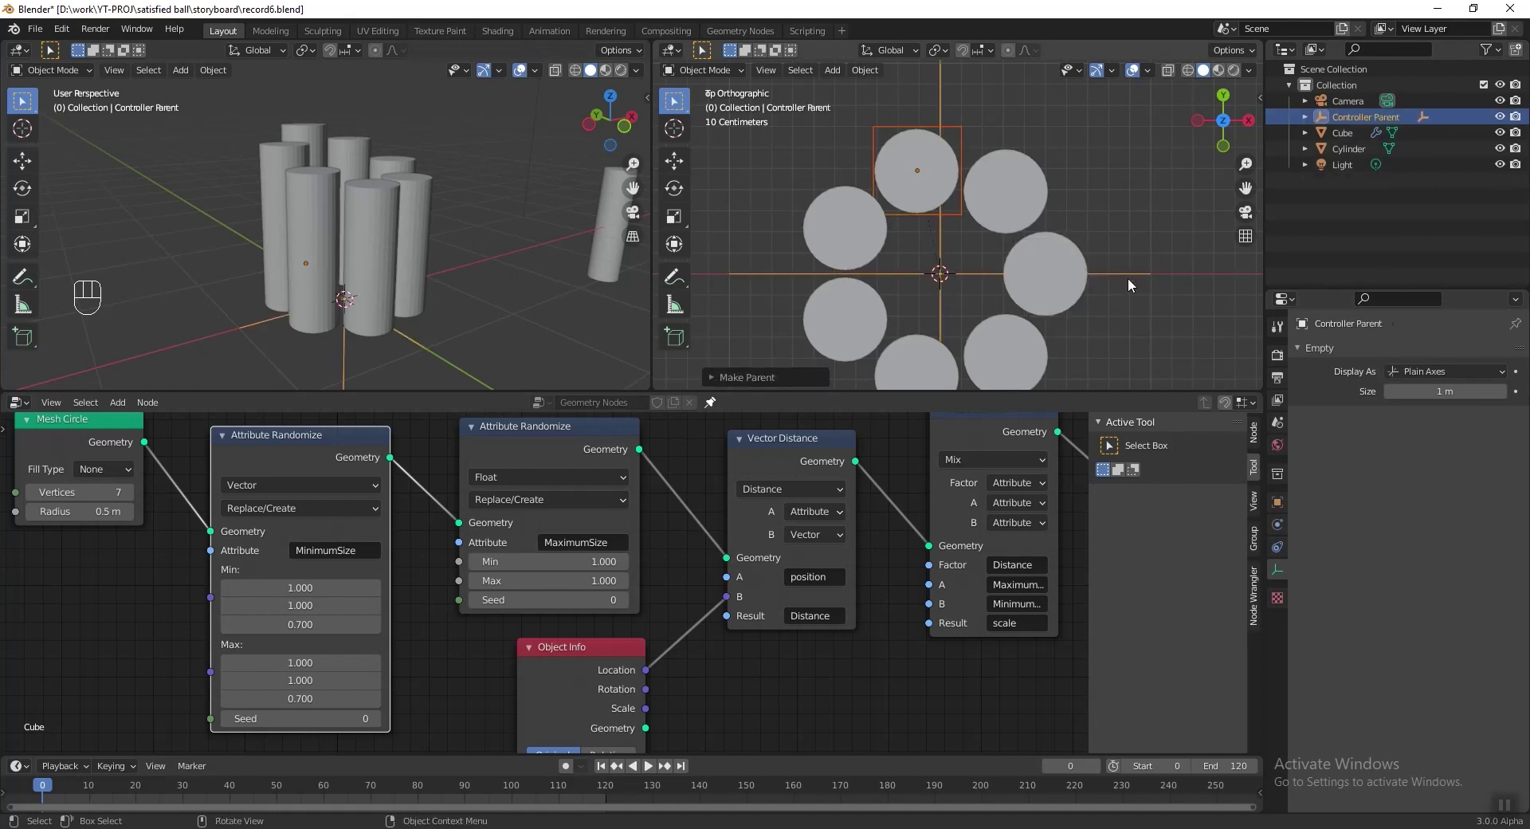
Step: Insert a single keyframe on the Controller Parent's Z rotation at 0° on frame 0
left_click(1130, 275)
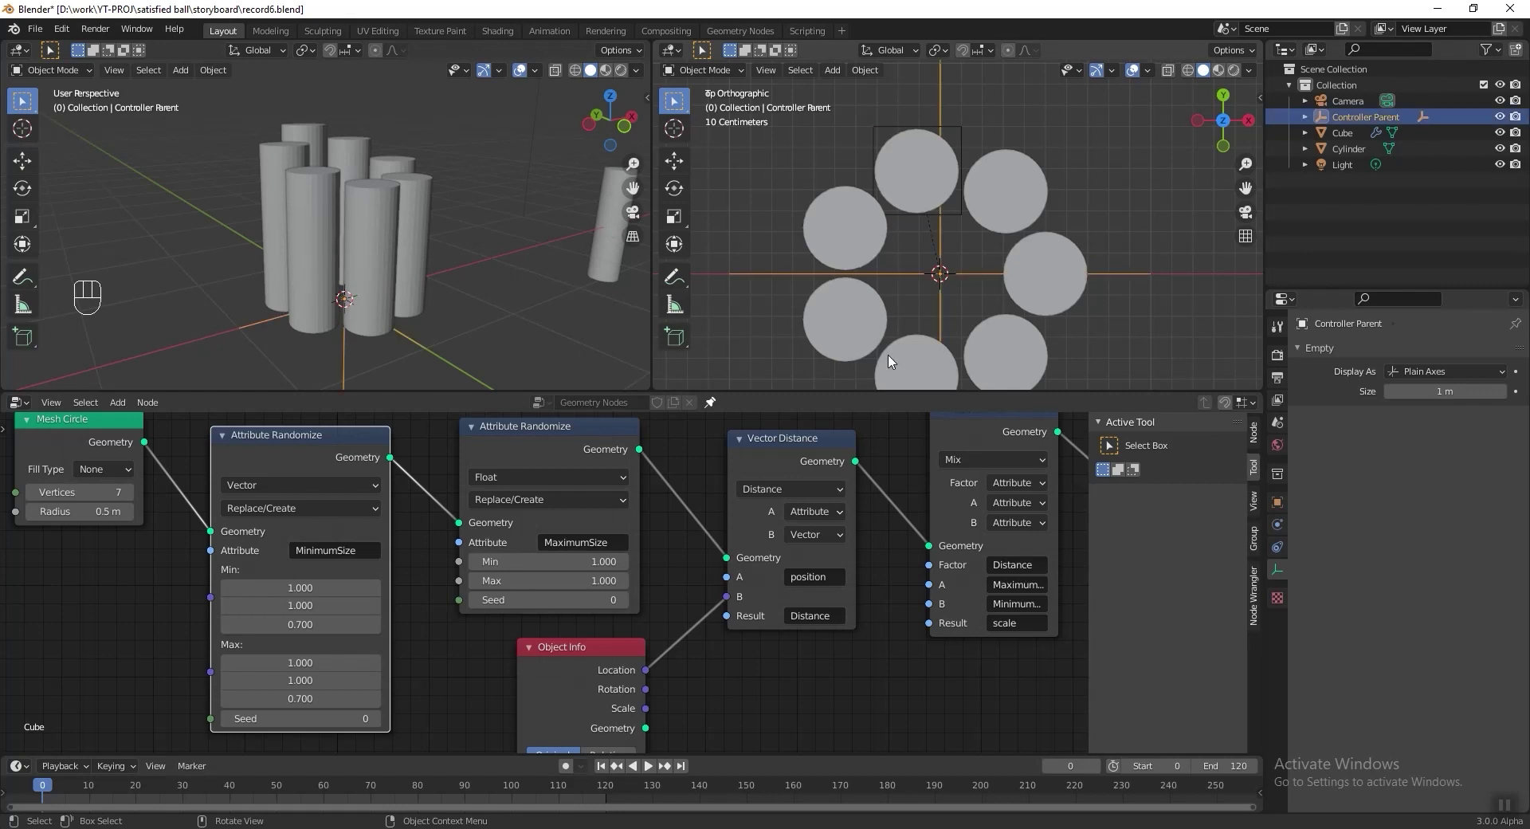
key("space")
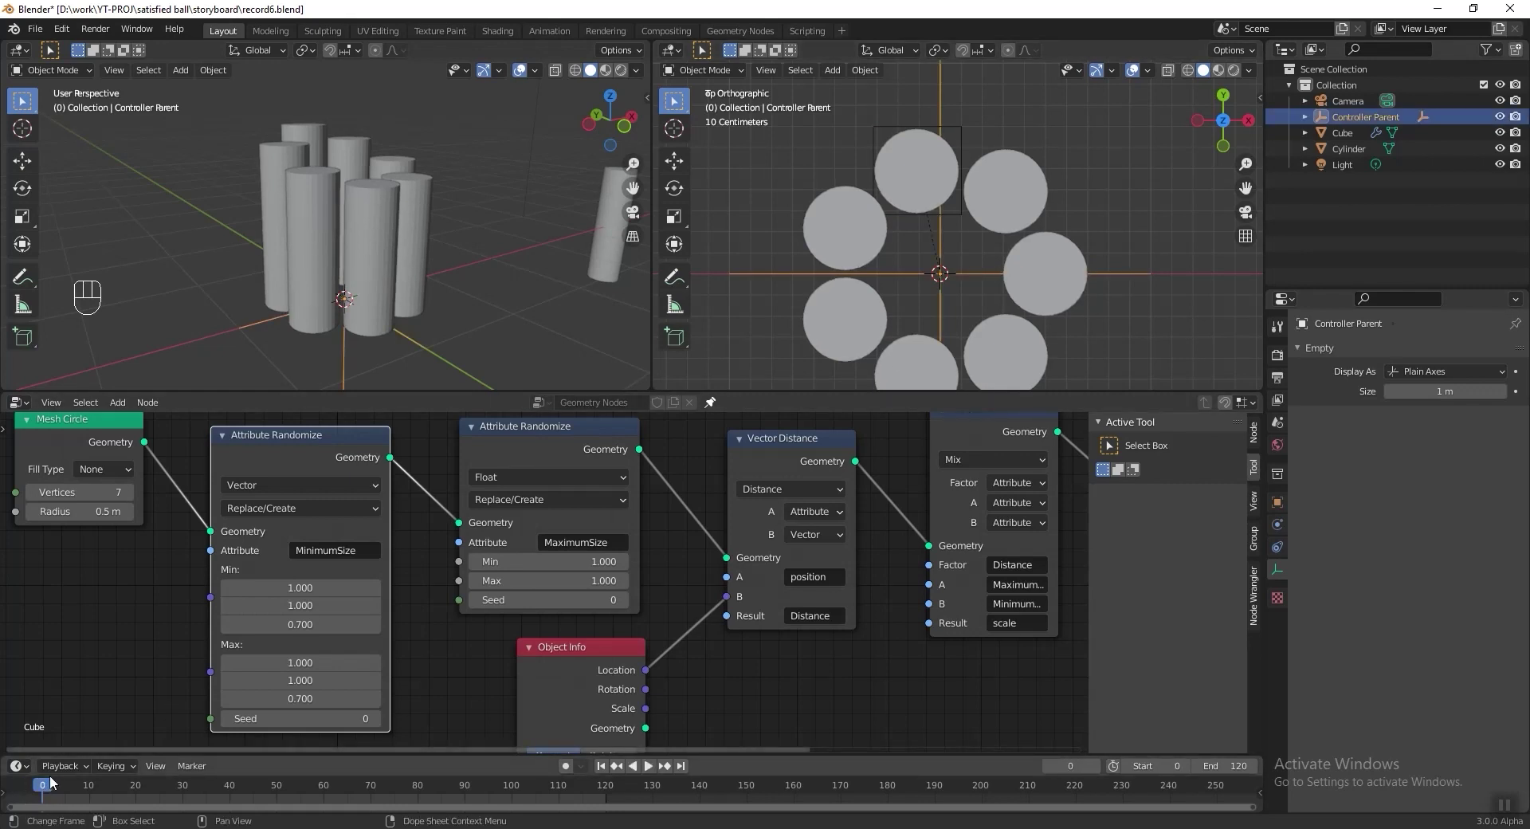
key("n")
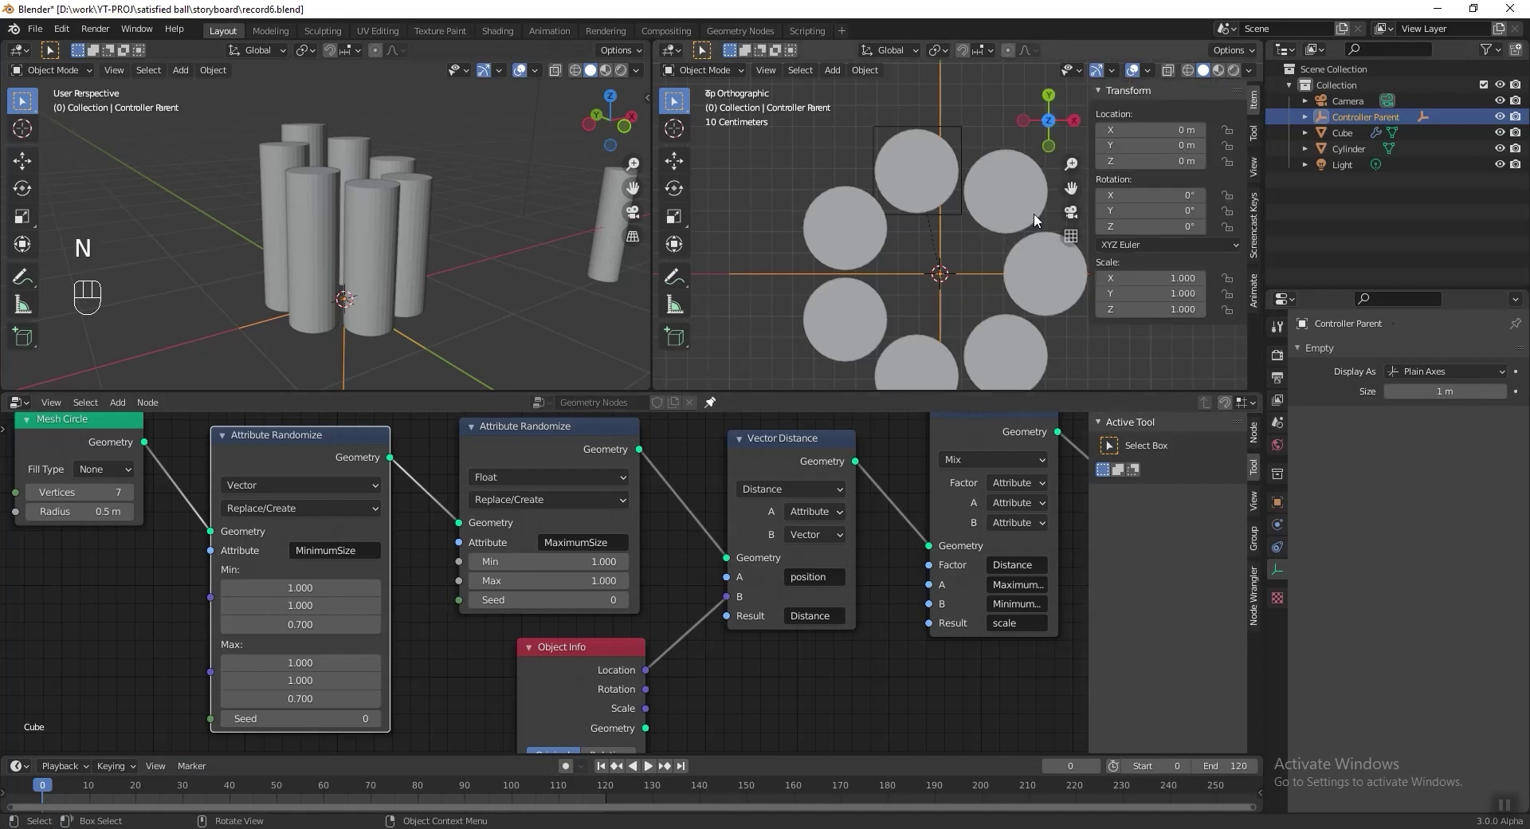
right_click(1147, 226)
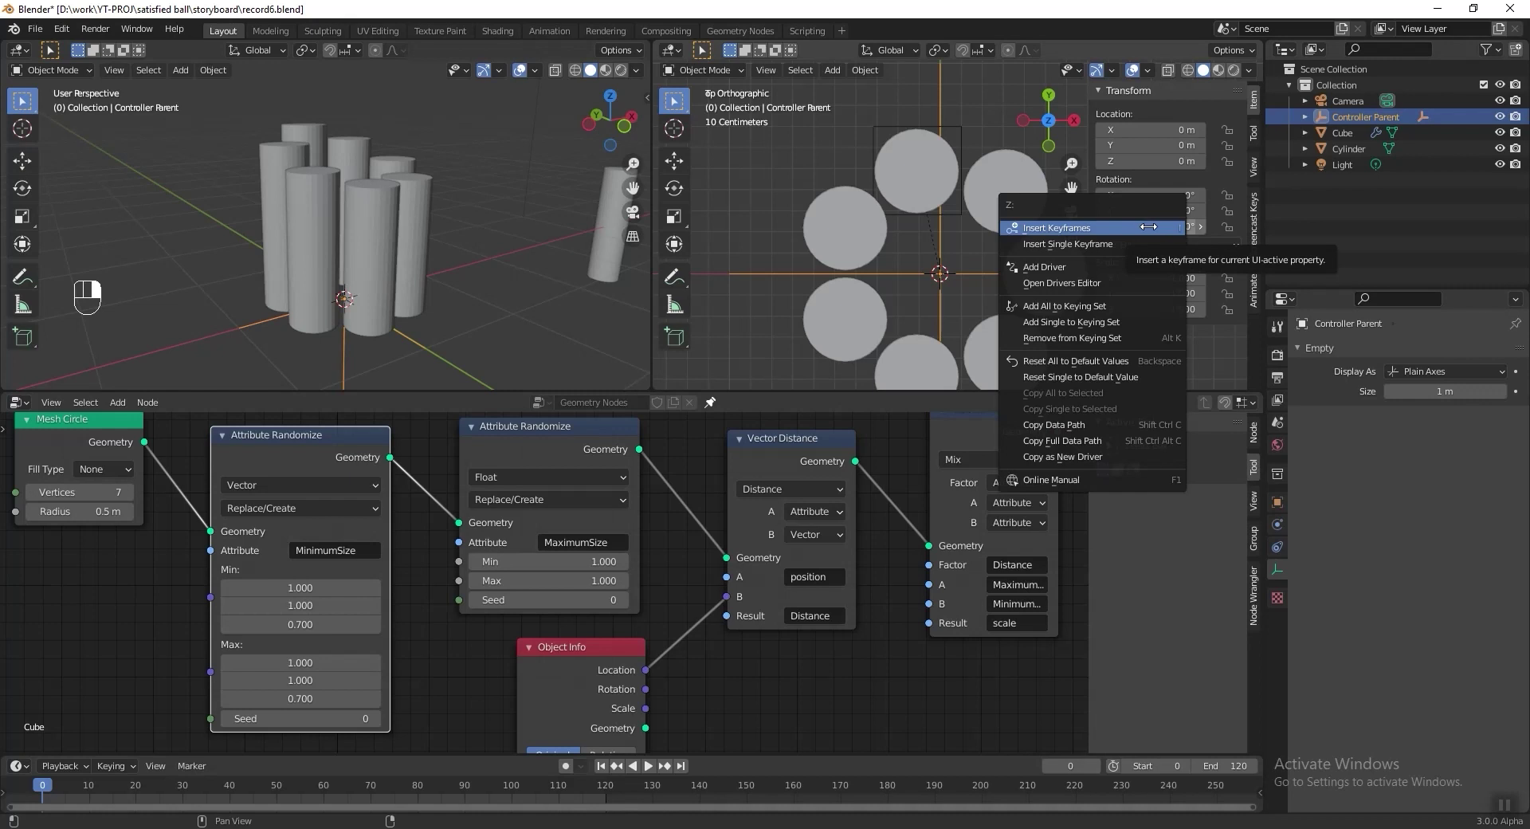
left_click(1128, 242)
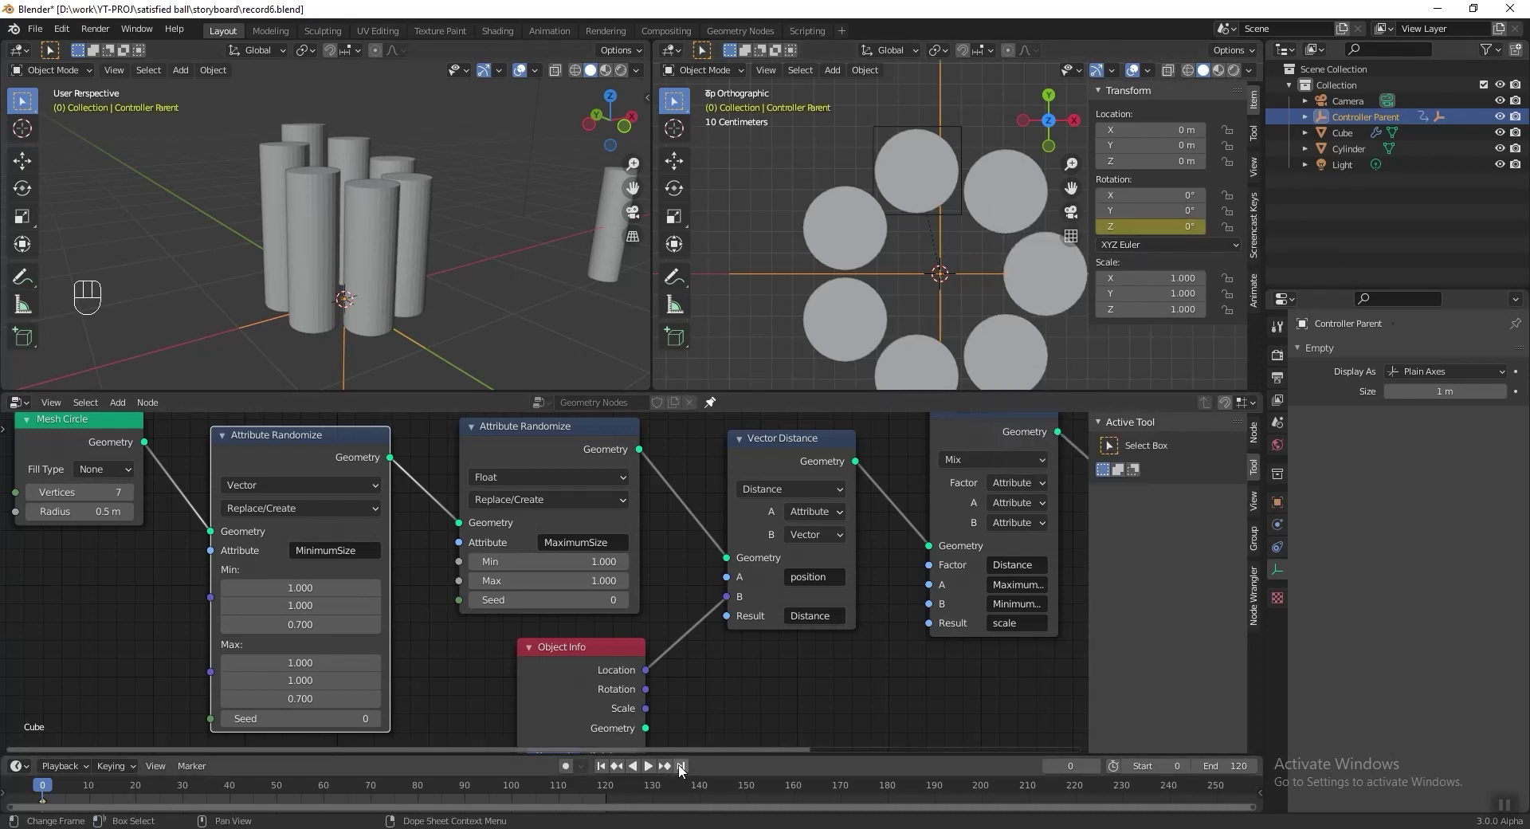
Step: Set the Controller Parent's Z rotation to -360° at frame 120 and insert a single keyframe on it
left_click(681, 765)
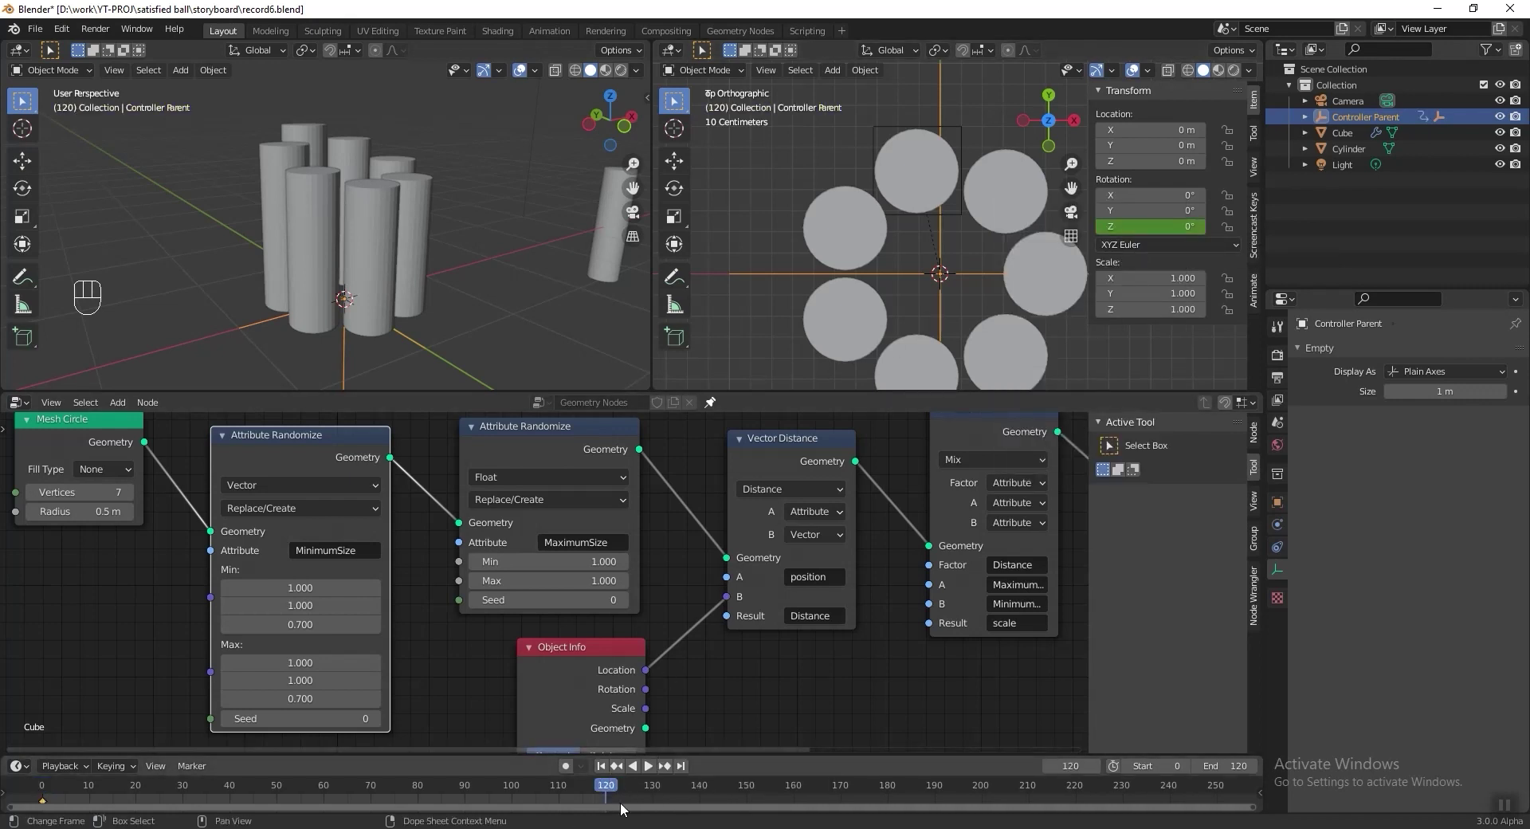
left_click(1144, 227)
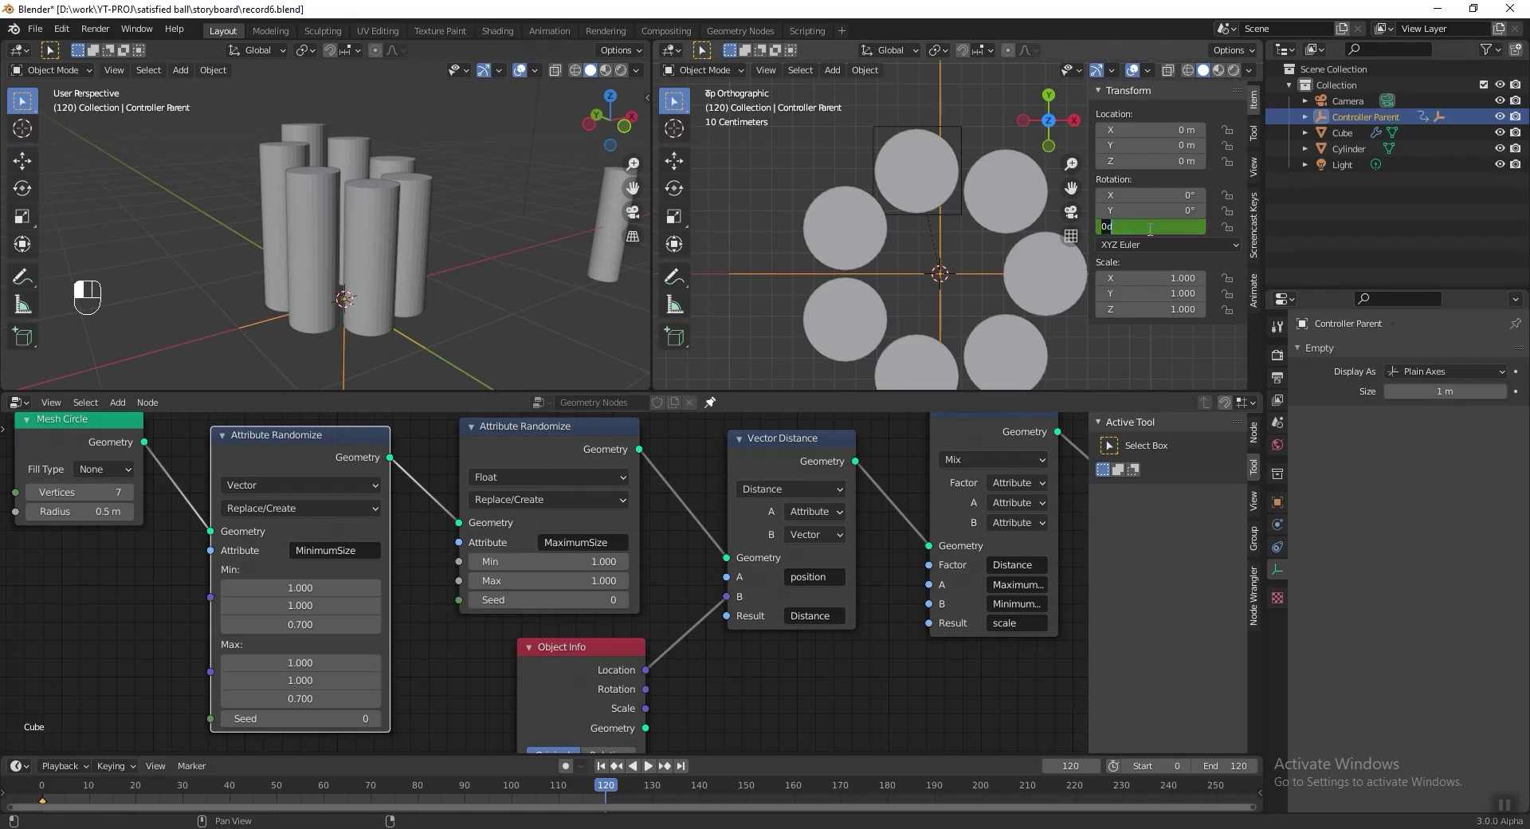
type("-360")
key("Return")
right_click(1149, 228)
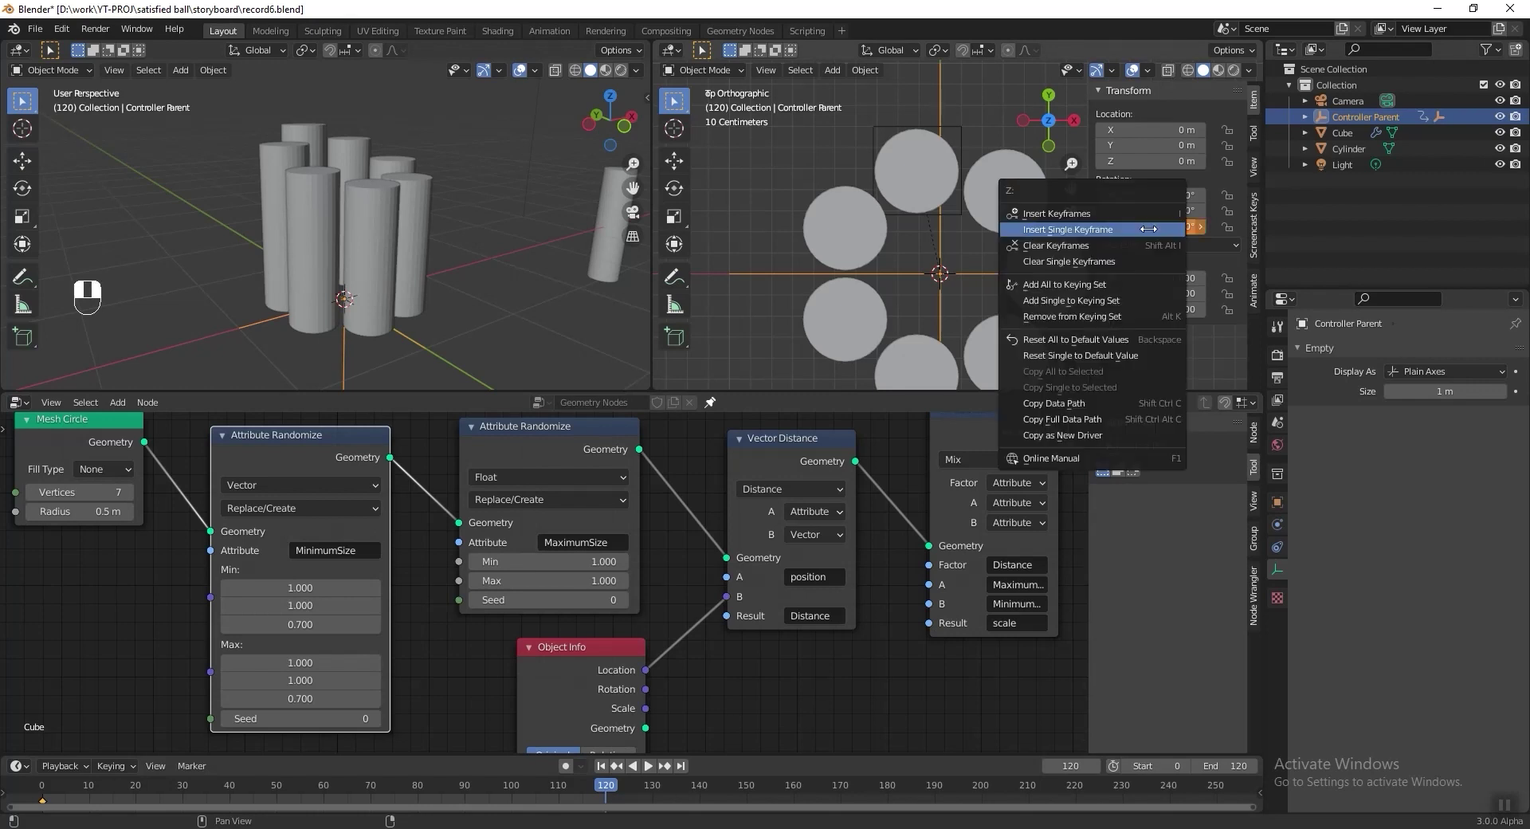
left_click(1148, 229)
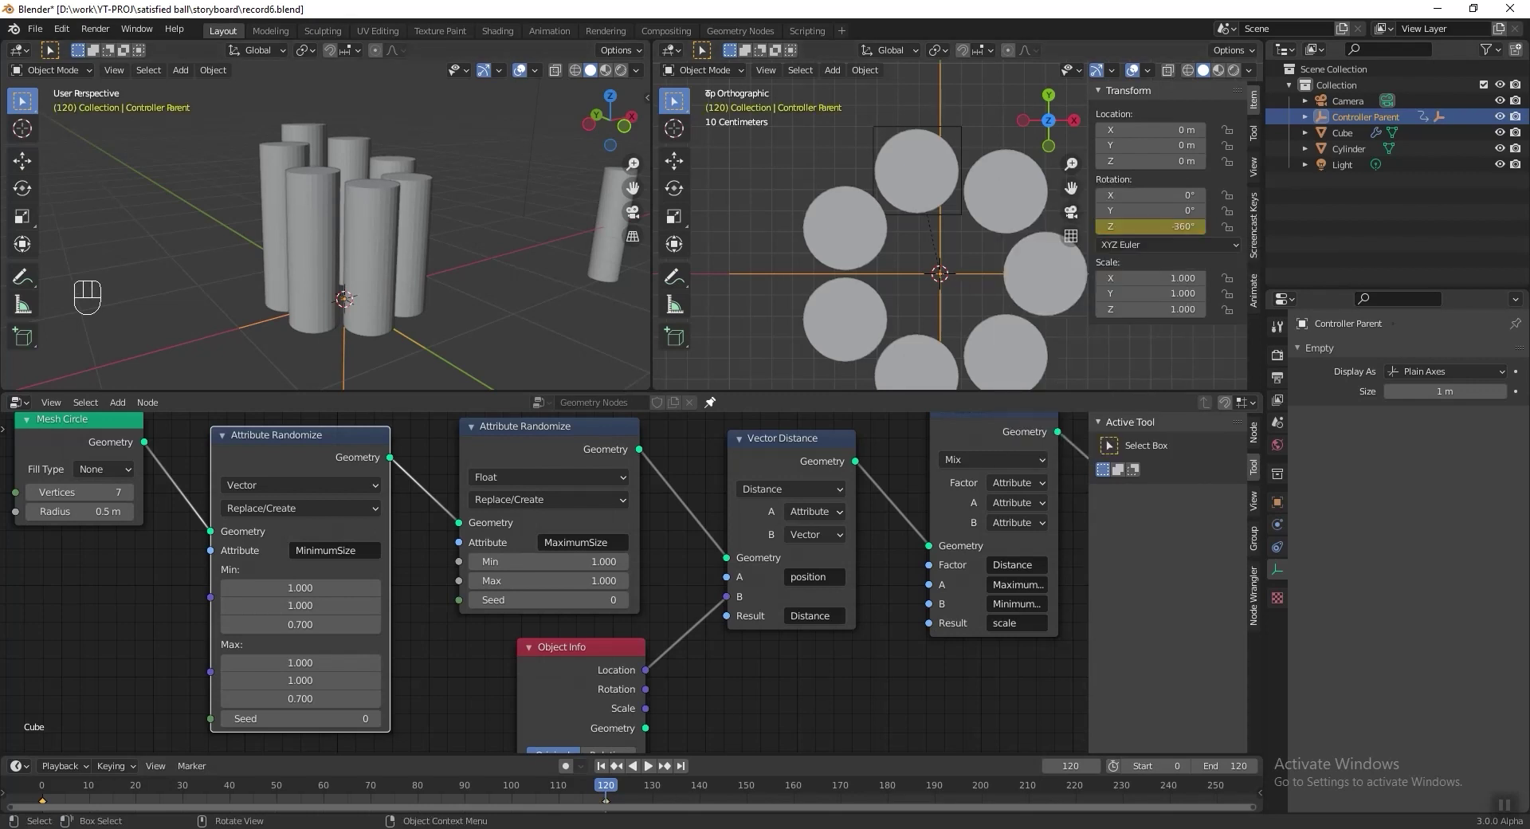
Step: Show the Controller Parent's rotation curve in the Graph Editor and set its keyframe interpolation to Linear
left_click(19, 403)
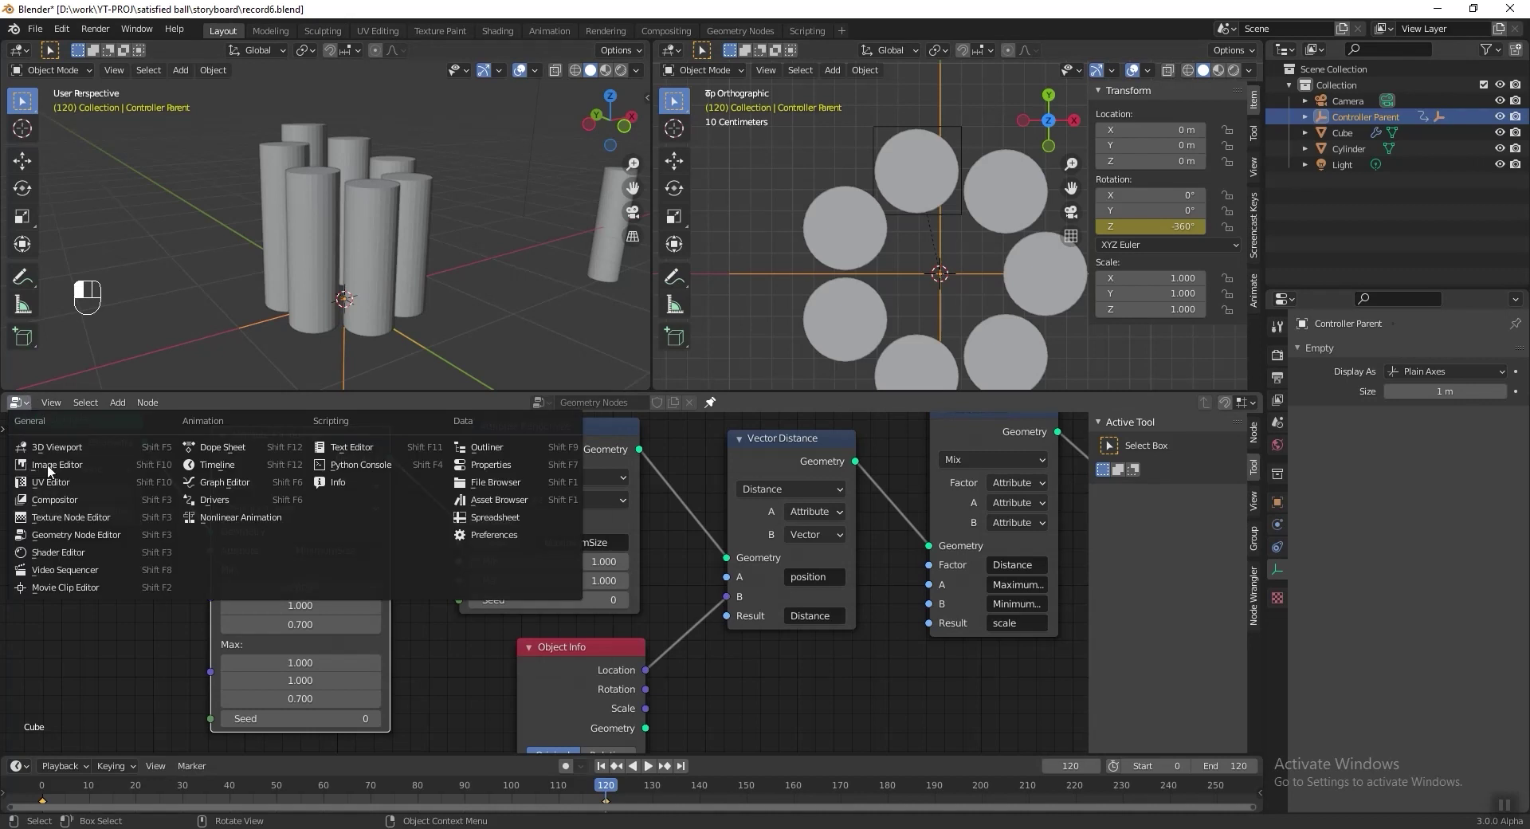
left_click(223, 482)
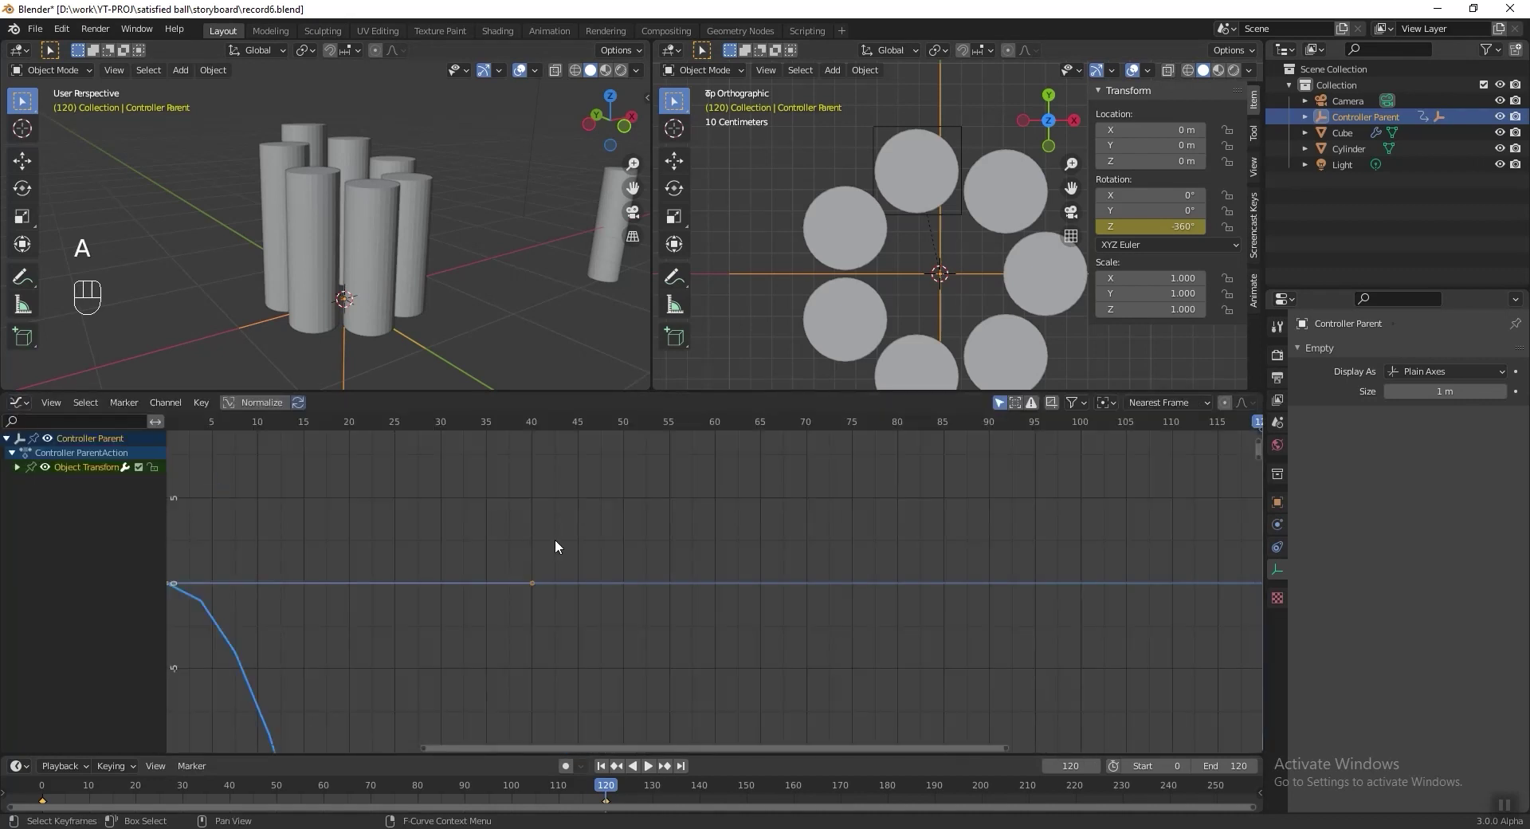
left_click(56, 403)
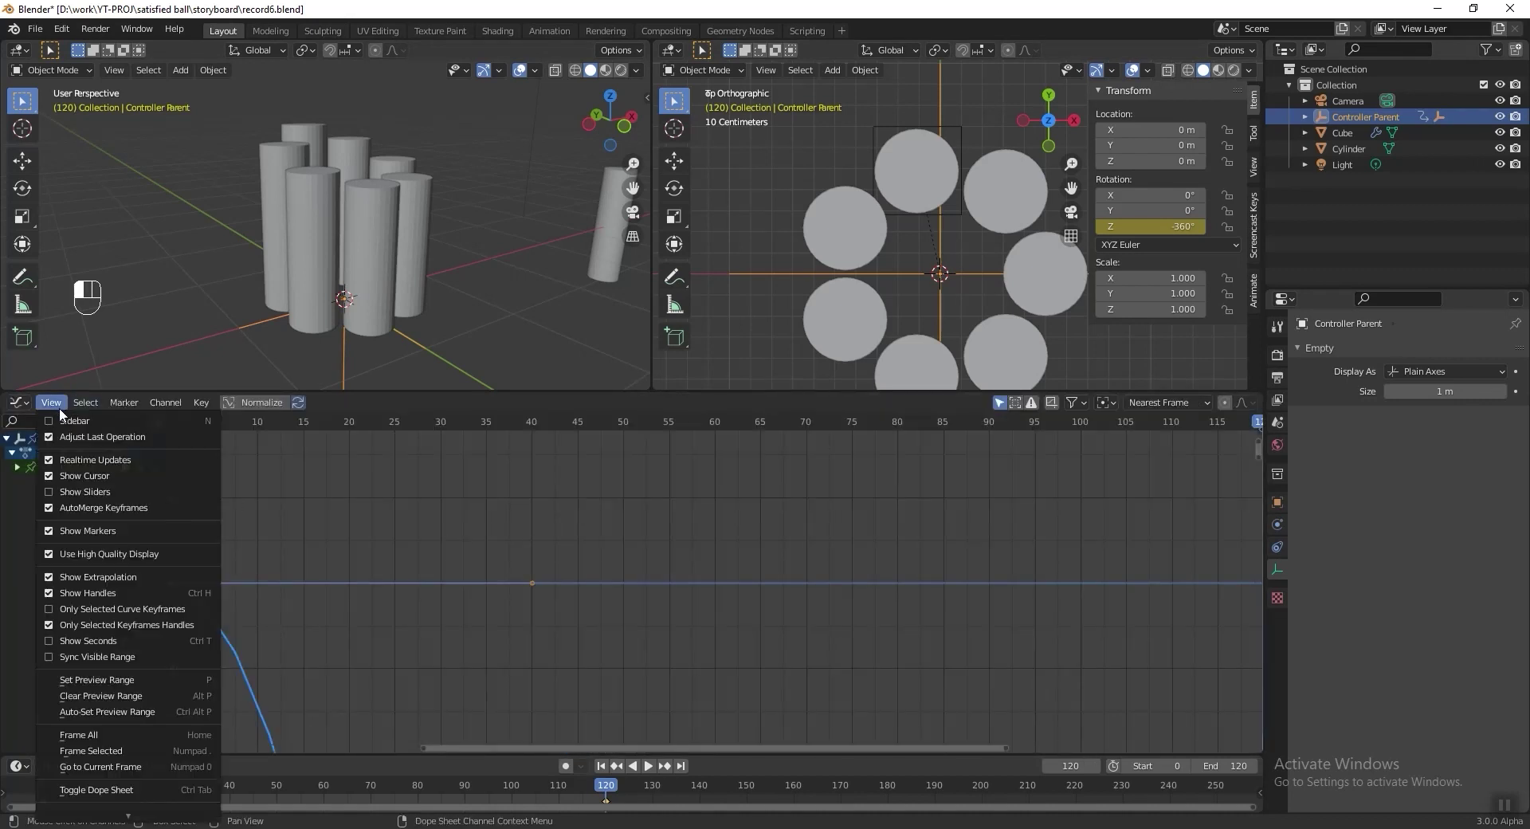
left_click(118, 751)
right_click(435, 489)
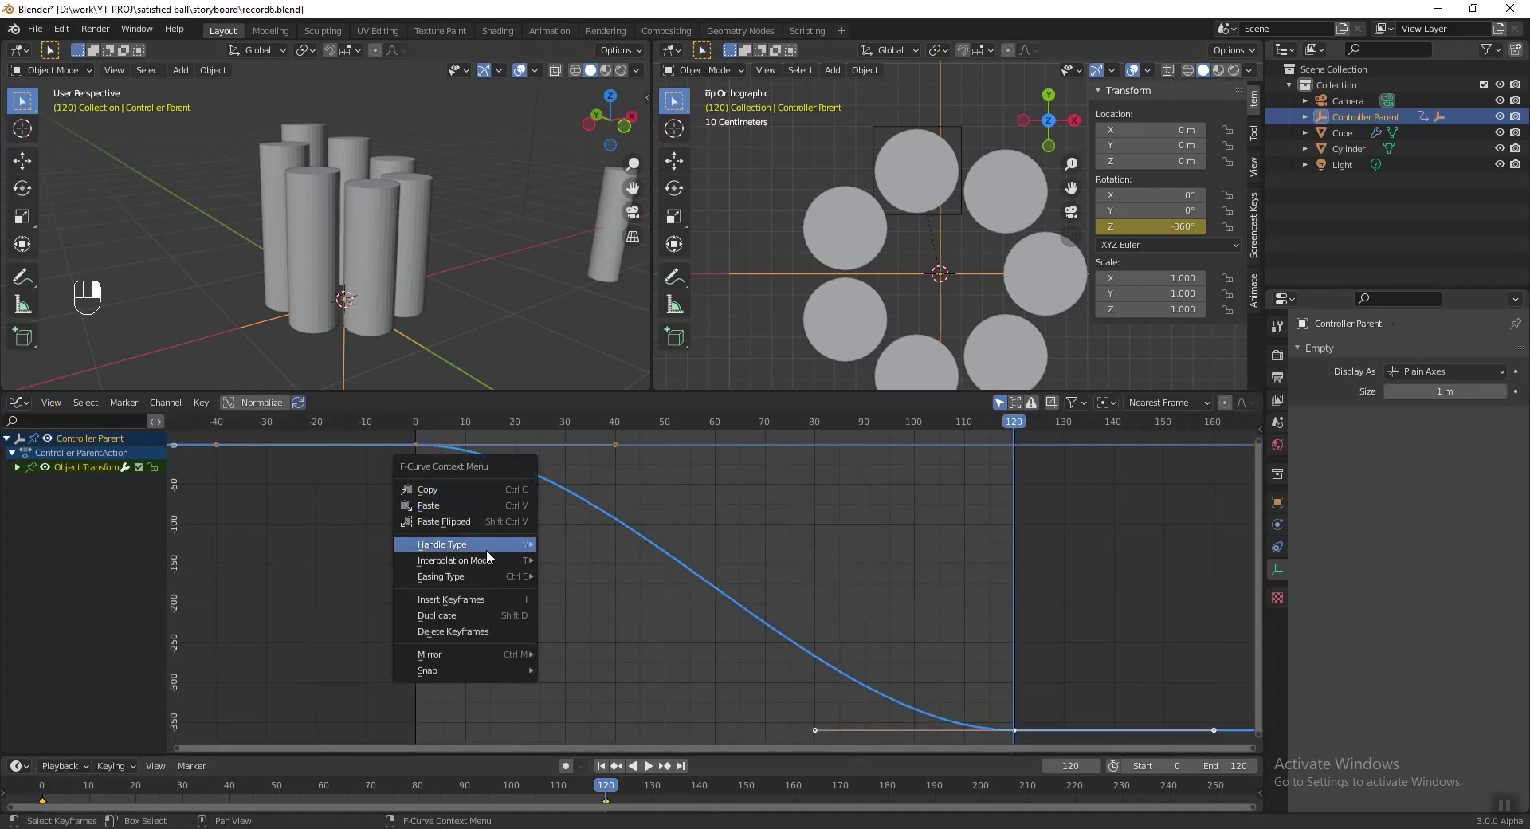
mouse_move(485, 557)
left_click(577, 603)
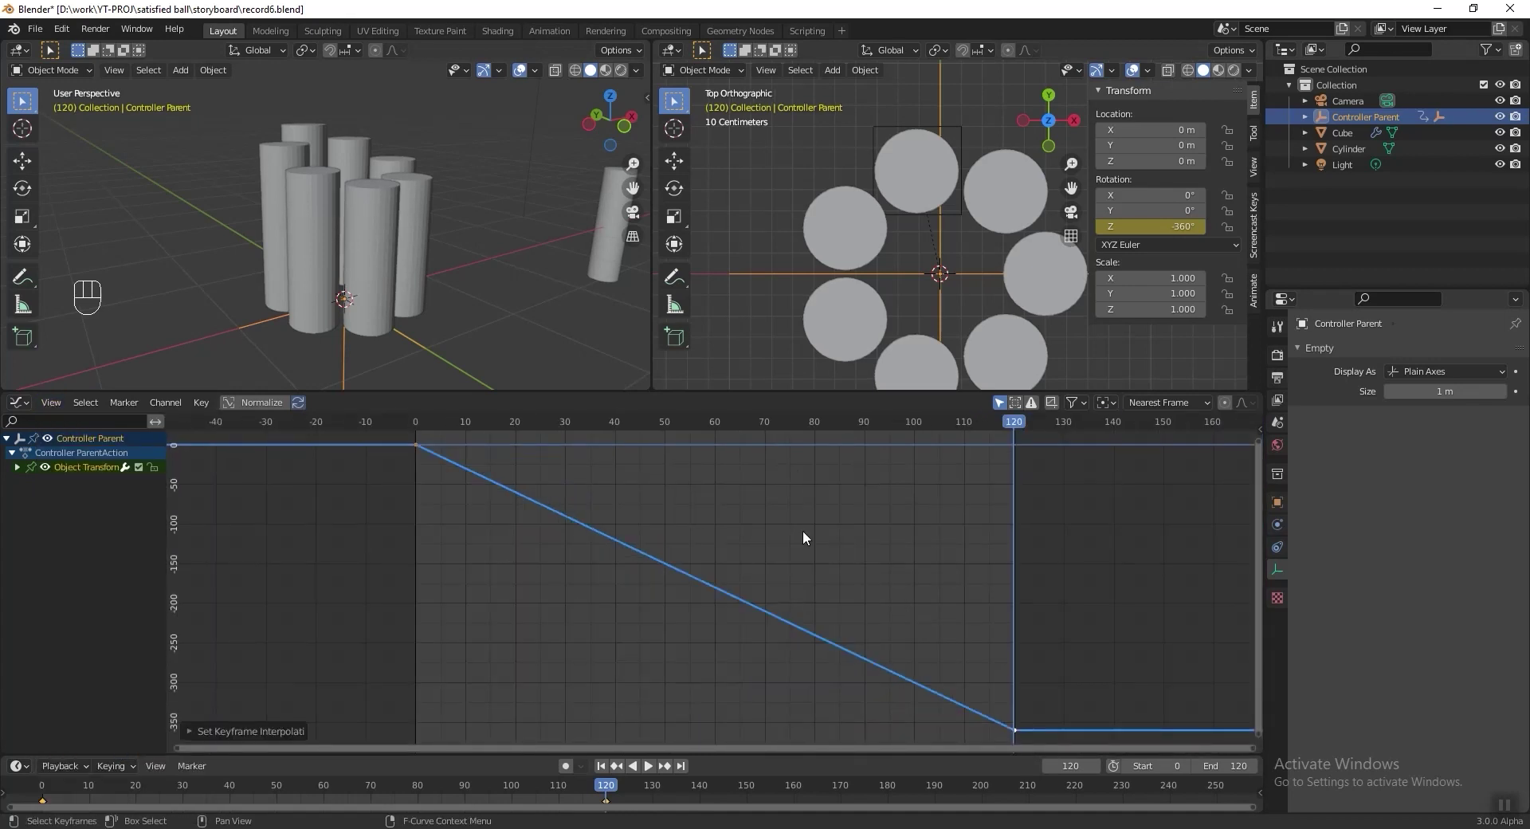
Step: Play the animation to check how the cylinders react to the rotating controller, and stop playback
key("space")
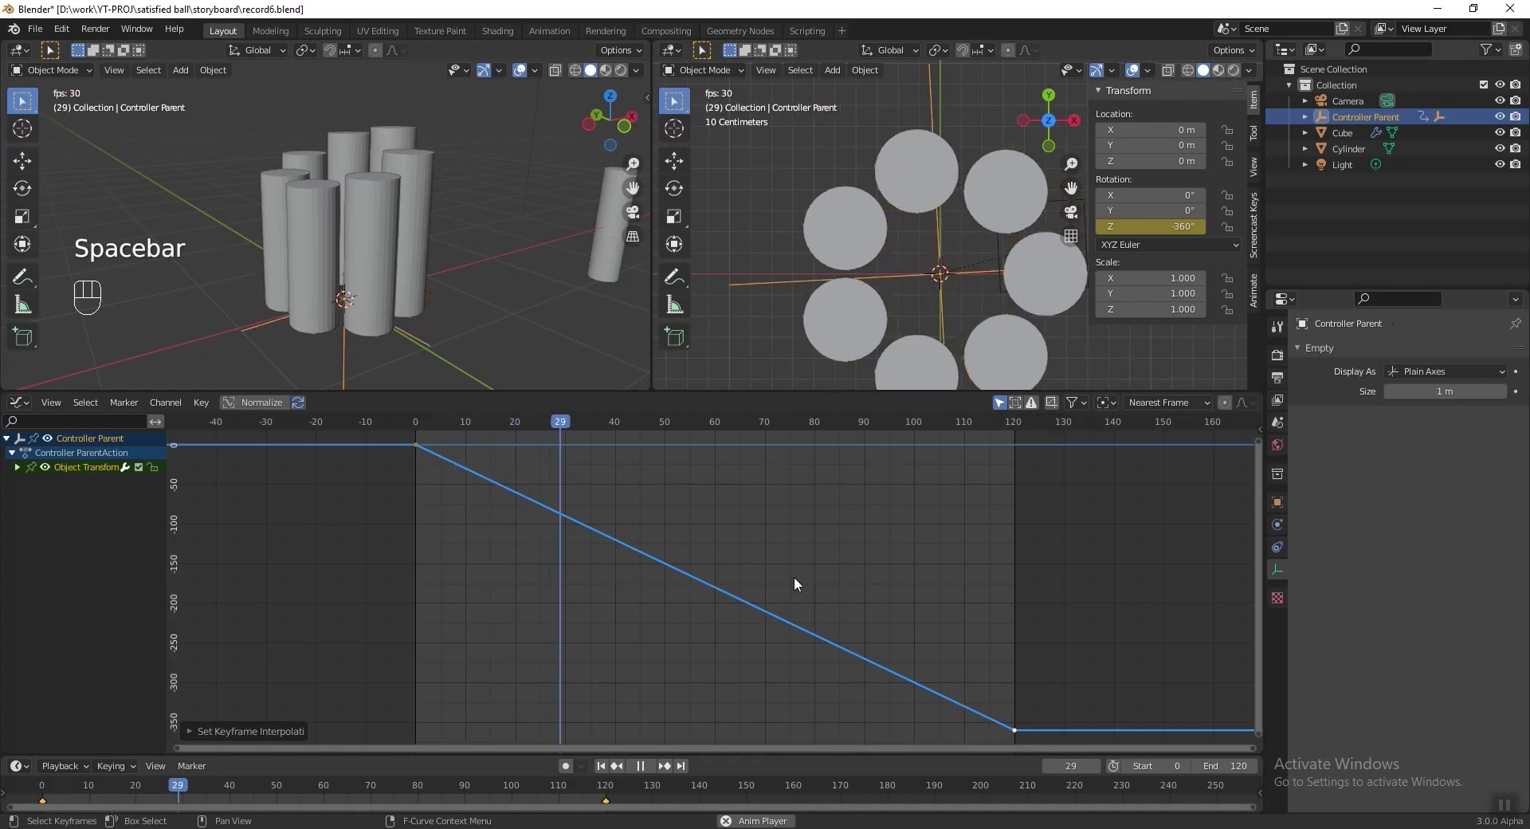
middle_click_drag(494, 323, 383, 328)
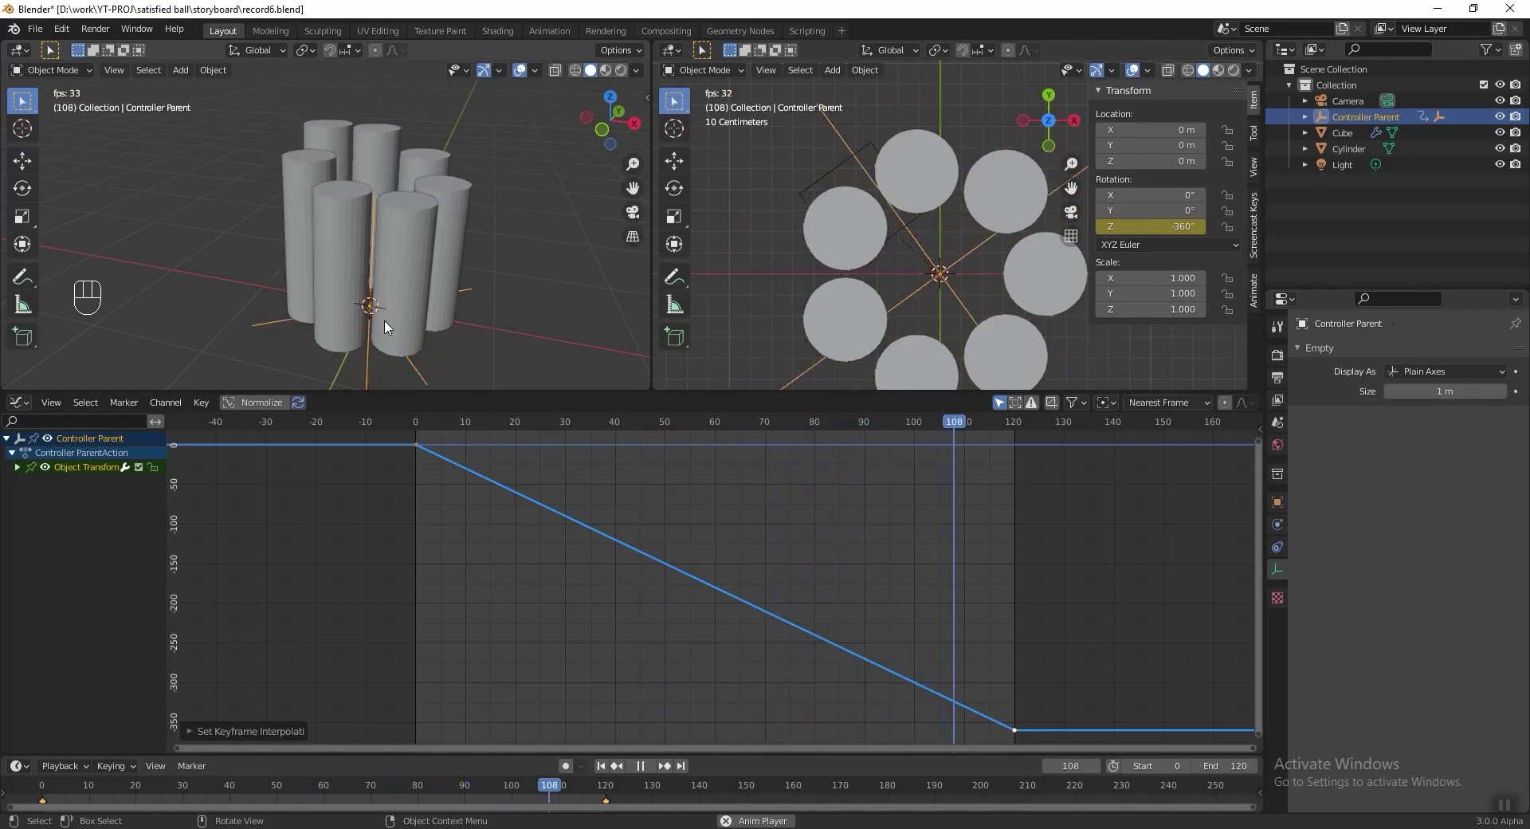
key("Escape")
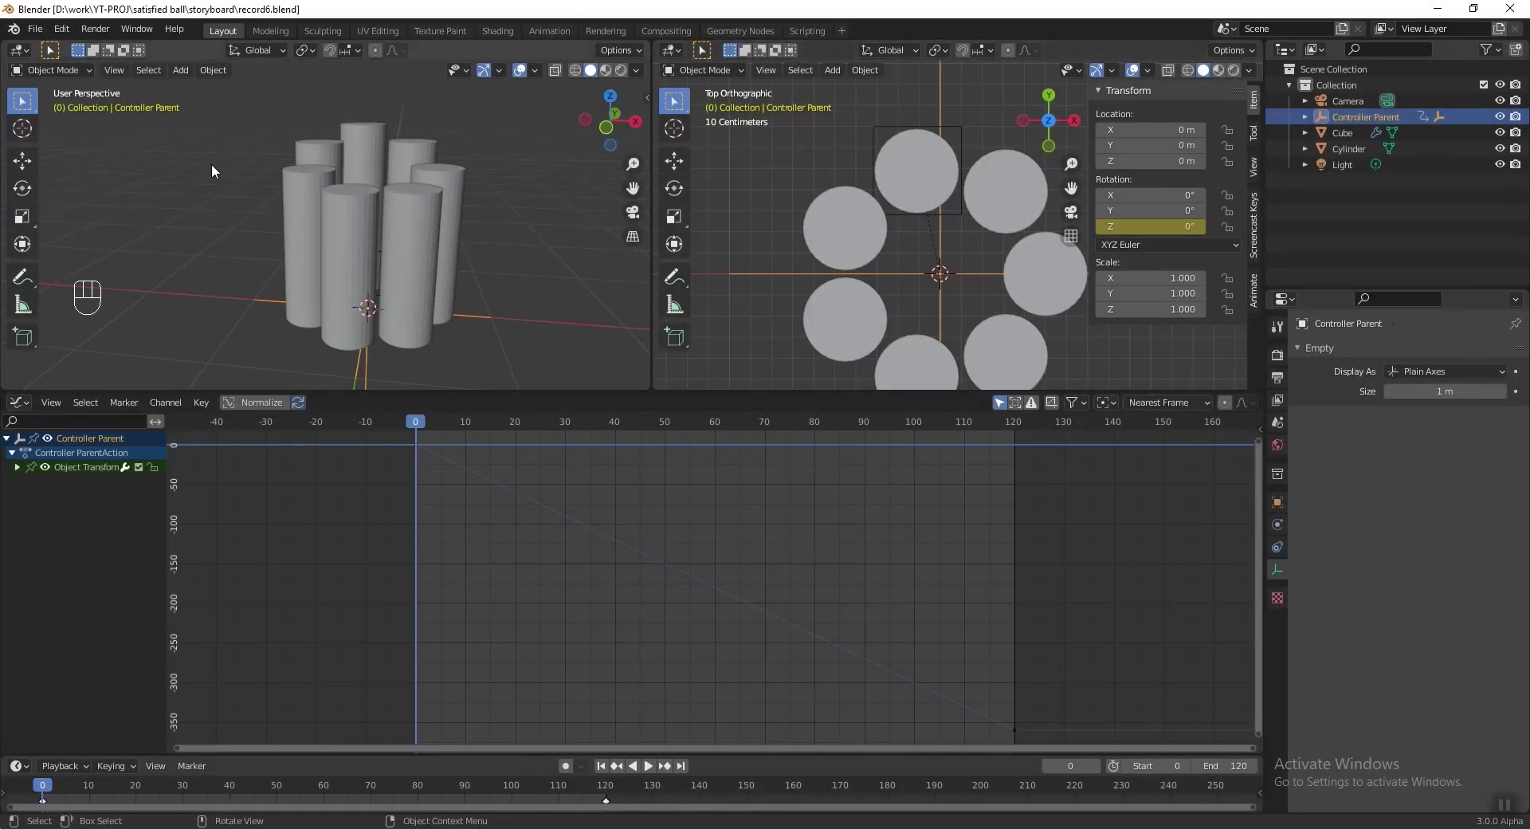
Step: Add a UV sphere with a radius of 0.2 m at the world origin
key("shift+a")
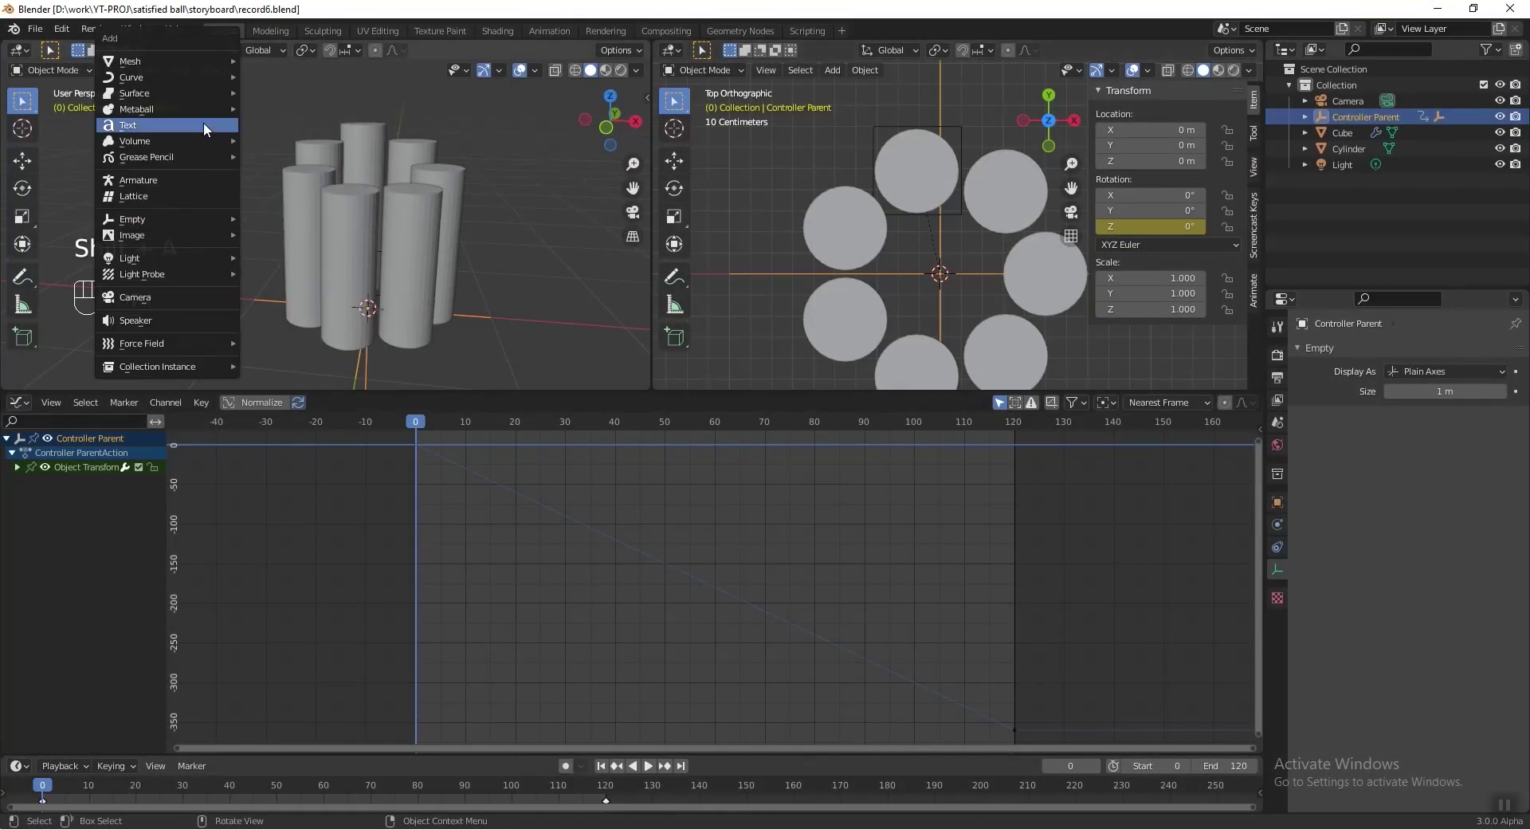
mouse_move(203, 61)
left_click(313, 110)
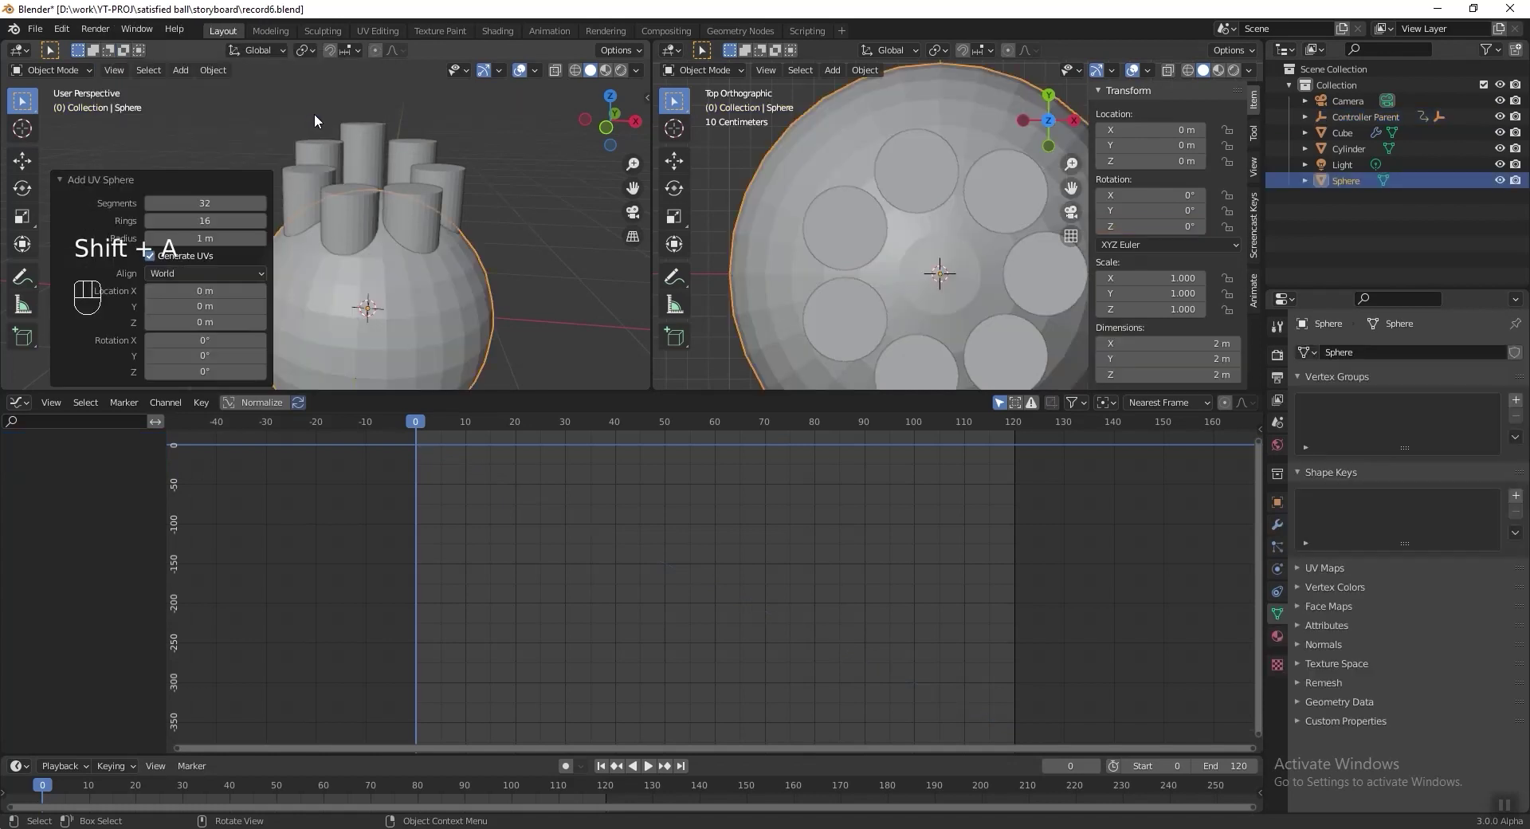
left_click(209, 238)
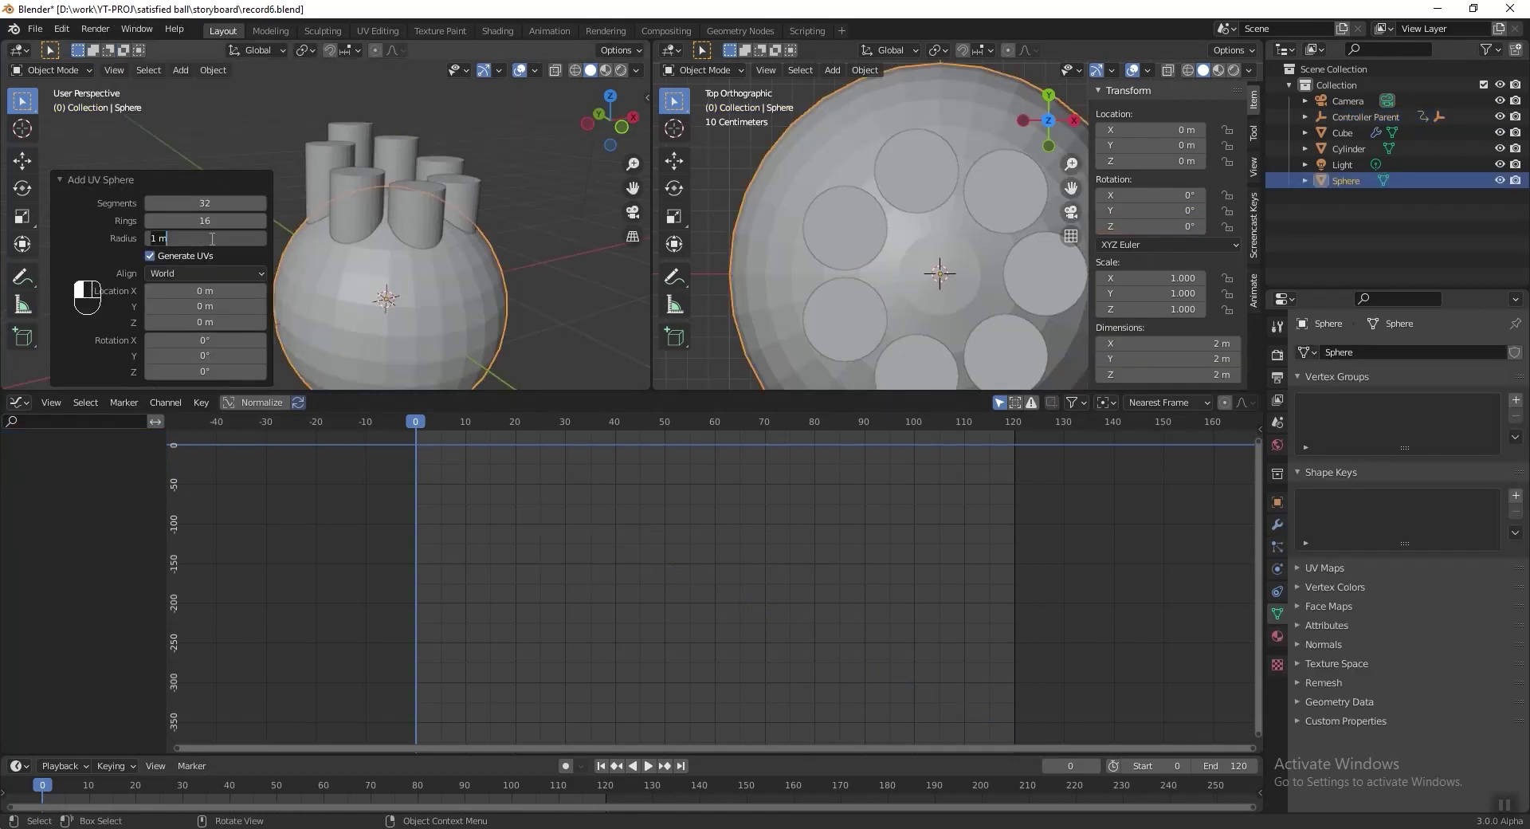
type("0.2")
key("Return")
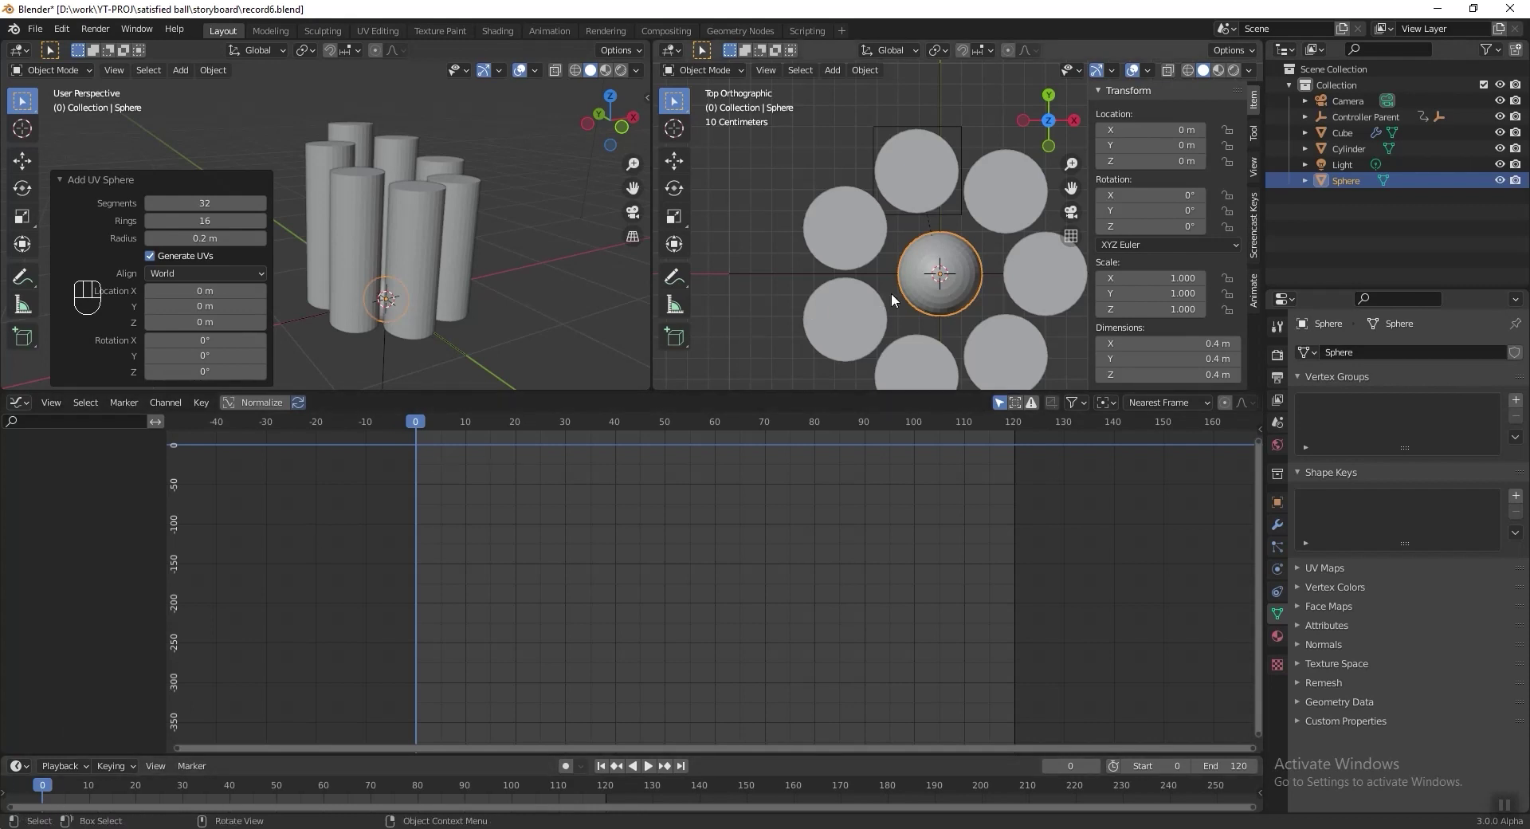
Step: Move the sphere in top view over the cylinder under the Controller, to about X -0.114 m and Y 0.489 m
key("g")
left_click(869, 203)
middle_click_drag(900, 206, 853, 242, "shift")
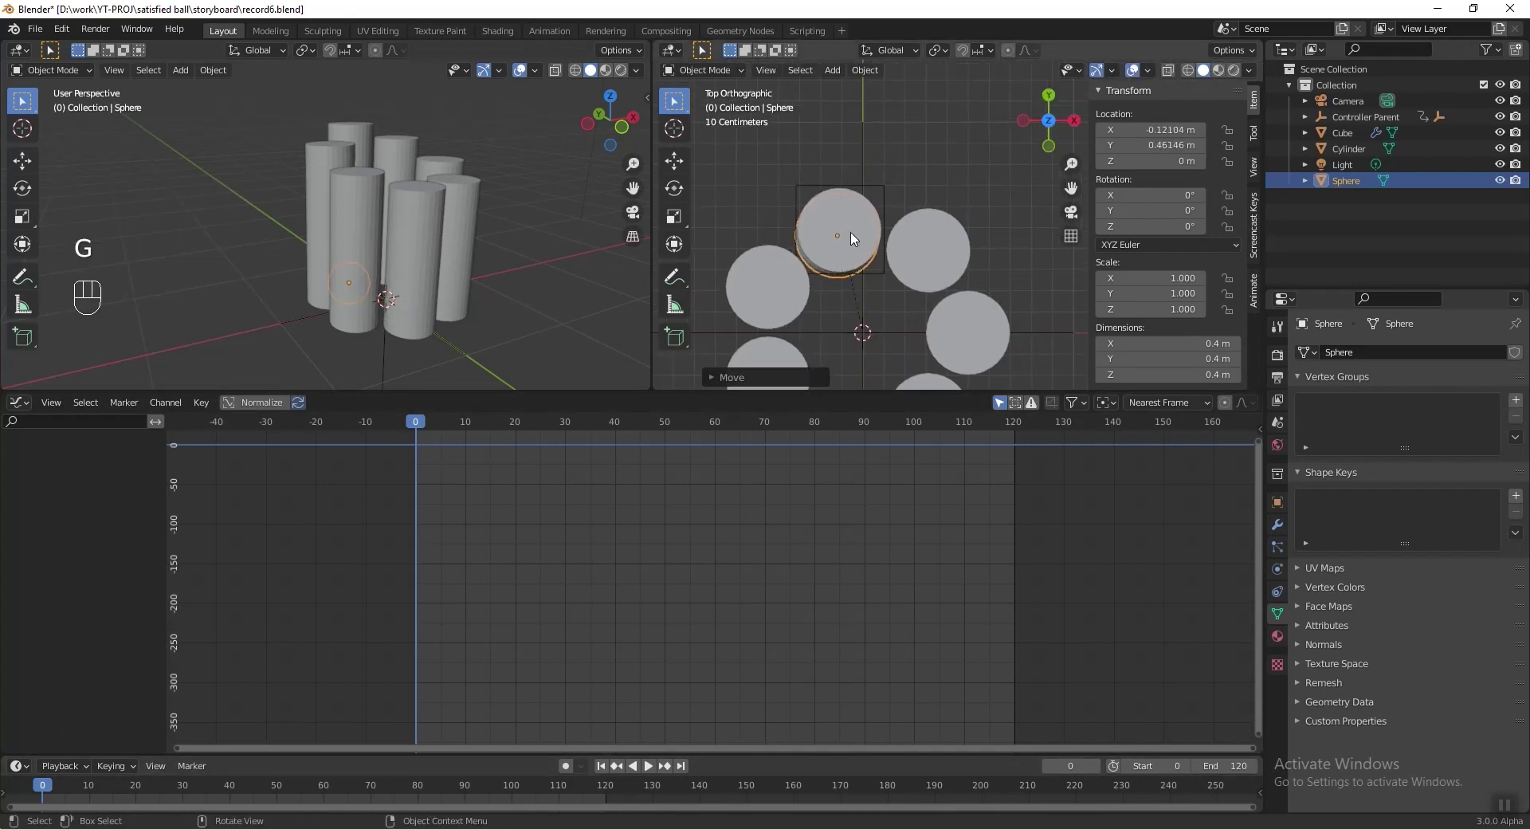
scroll(851, 236, "up", 3)
left_click_drag(853, 391, 860, 548)
scroll(876, 375, "up", 1)
middle_click_drag(876, 372, 921, 389, "shift")
key("g")
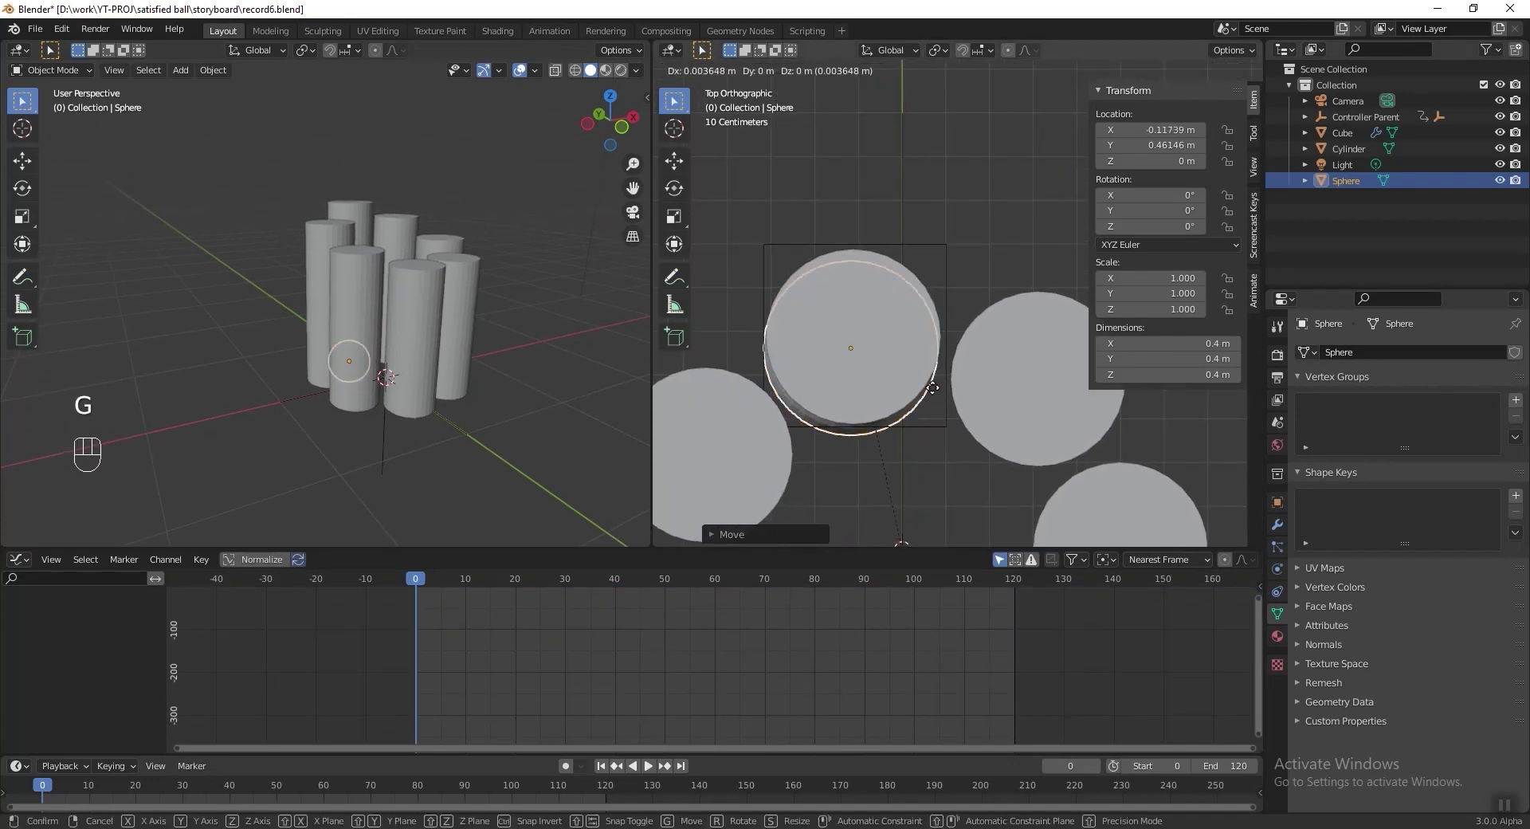
left_click(933, 375)
Step: Raise the sphere about 1.716 m along Z in front view, just above the tallest cylinder
key("KP_1")
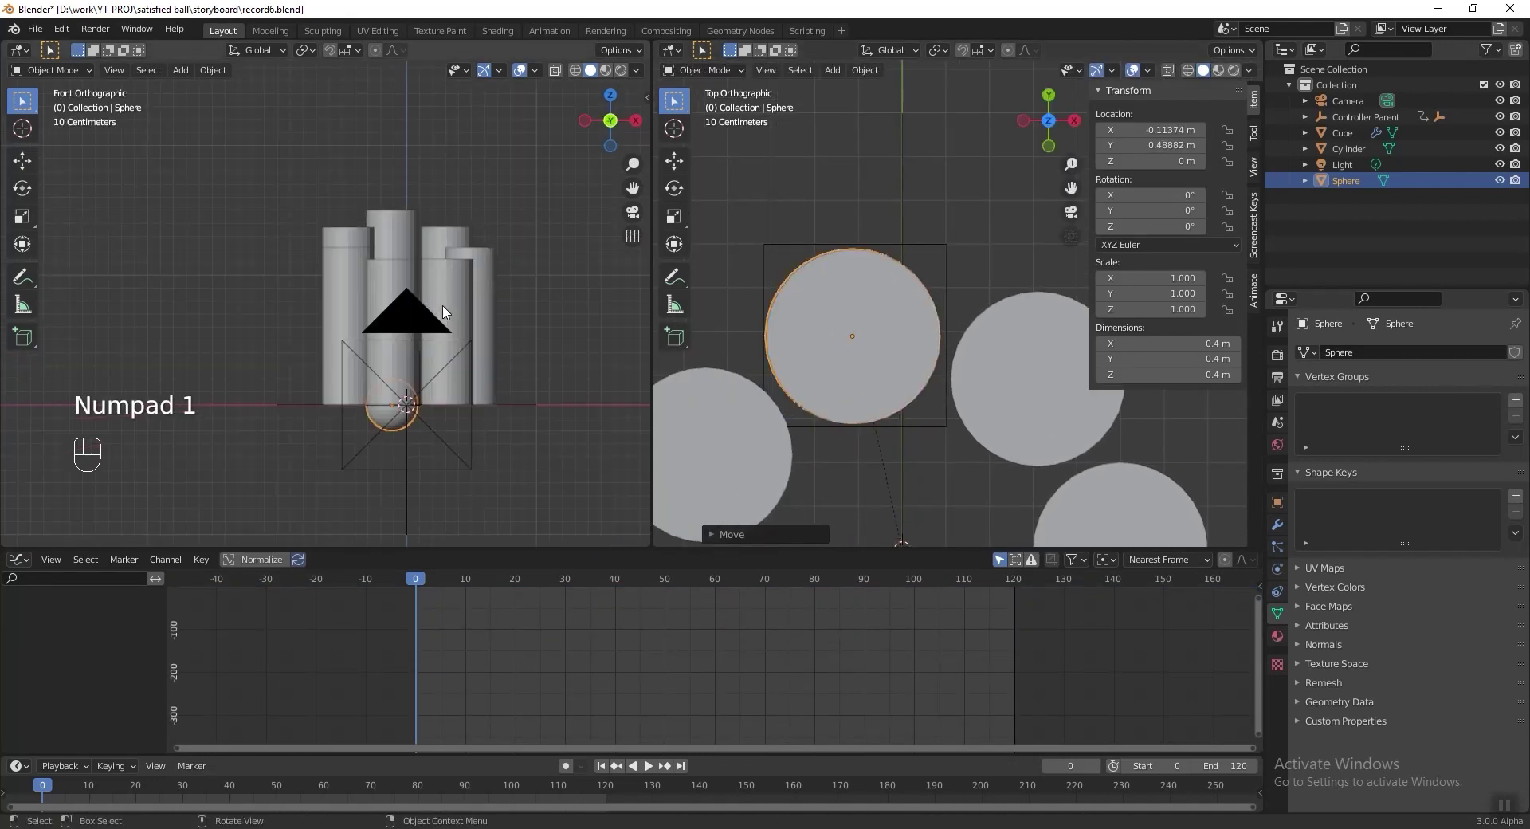
scroll(444, 311, "up", 4)
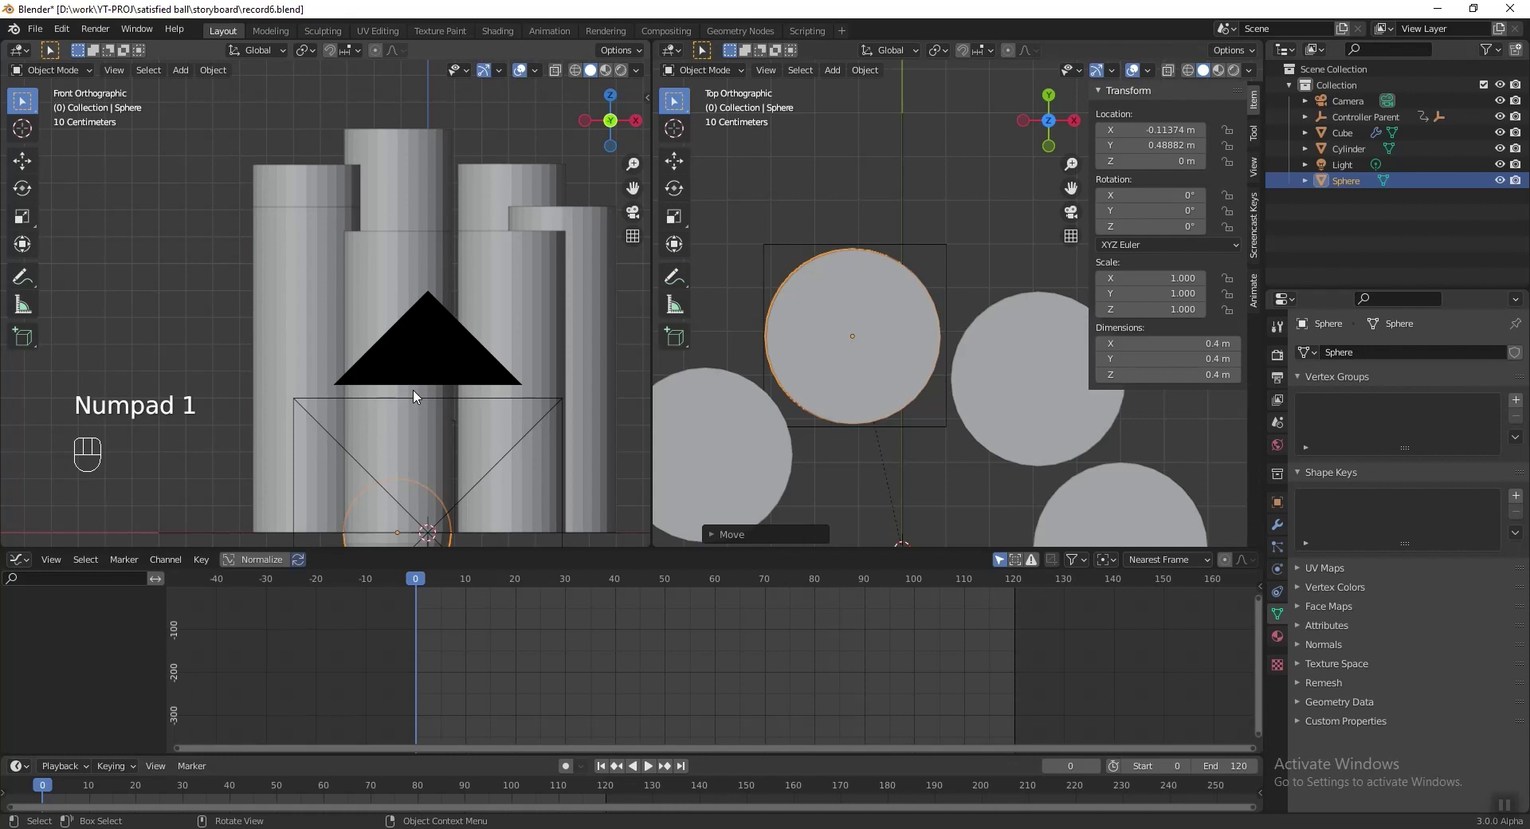
key("g")
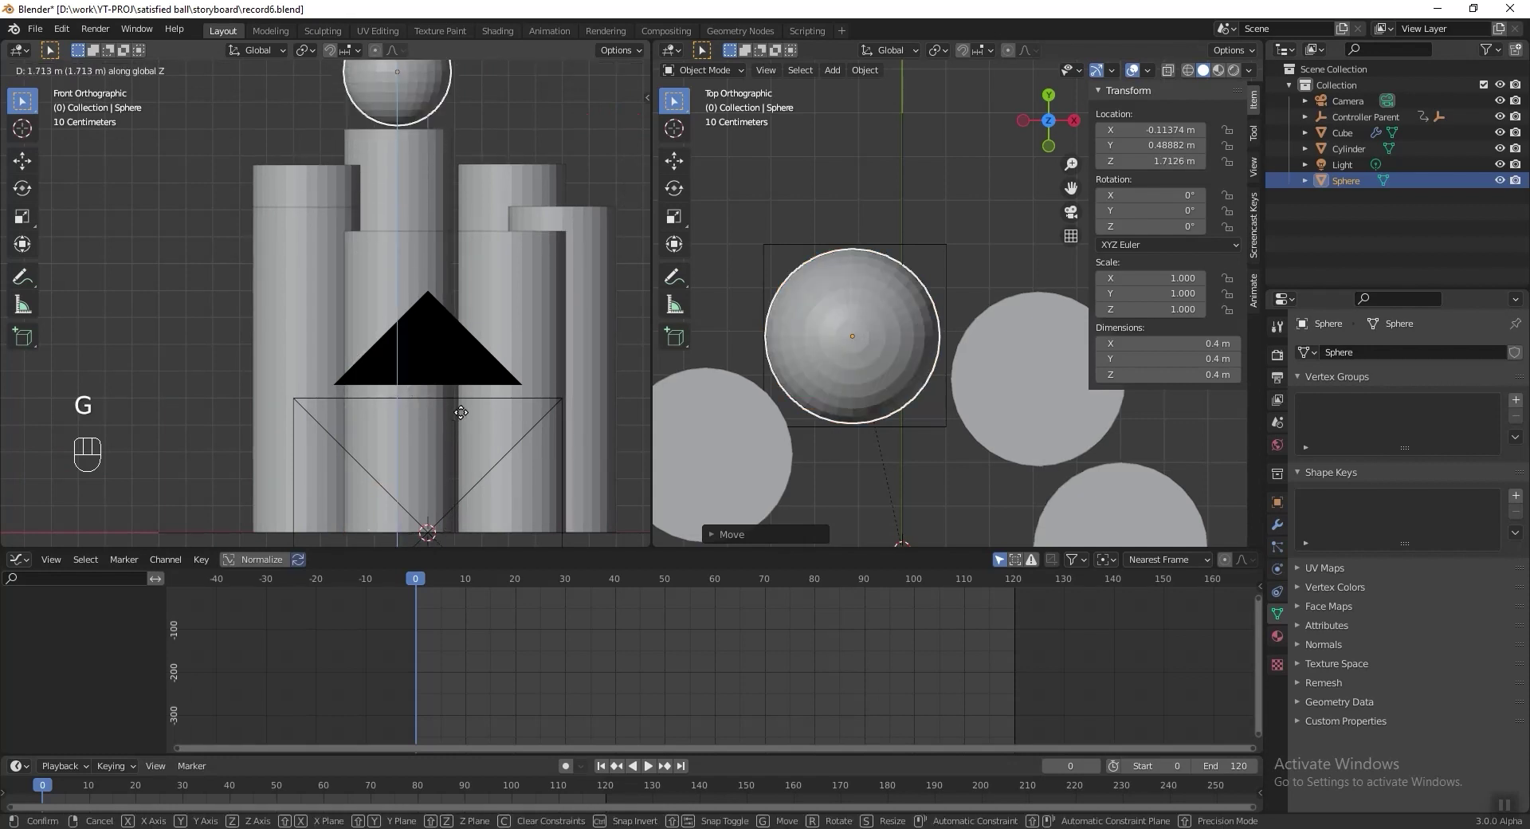
left_click(463, 418)
Step: Fine-tune the sphere's height along Z to about 1.7 m so it rests on the tallest cylinder's top face
middle_click_drag(460, 167, 475, 319, "shift")
scroll(475, 319, "up", 3)
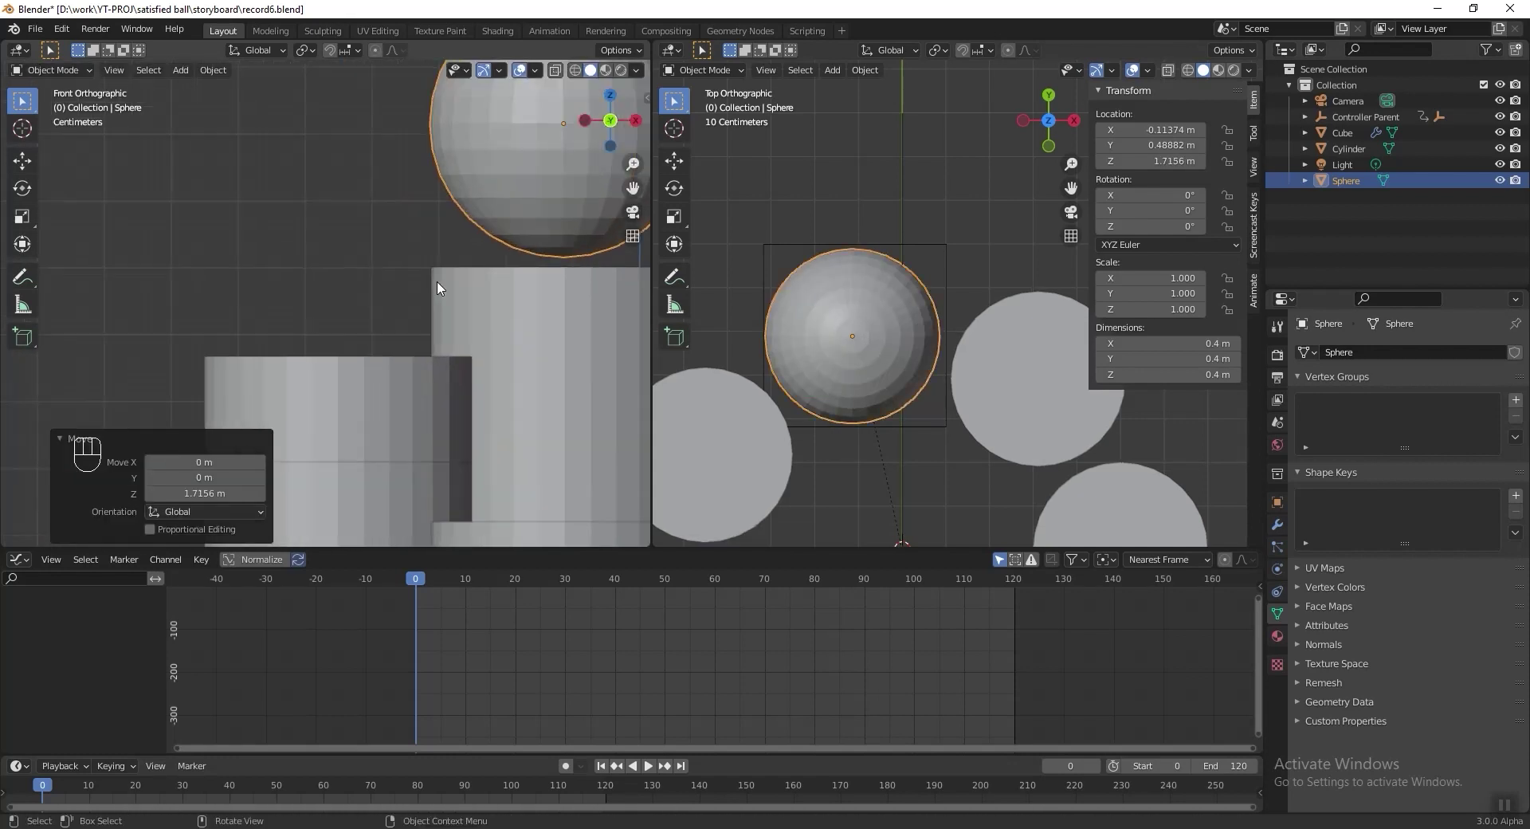
middle_click_drag(443, 253, 369, 336, "shift")
scroll(476, 313, "up", 2)
key("g")
key("z")
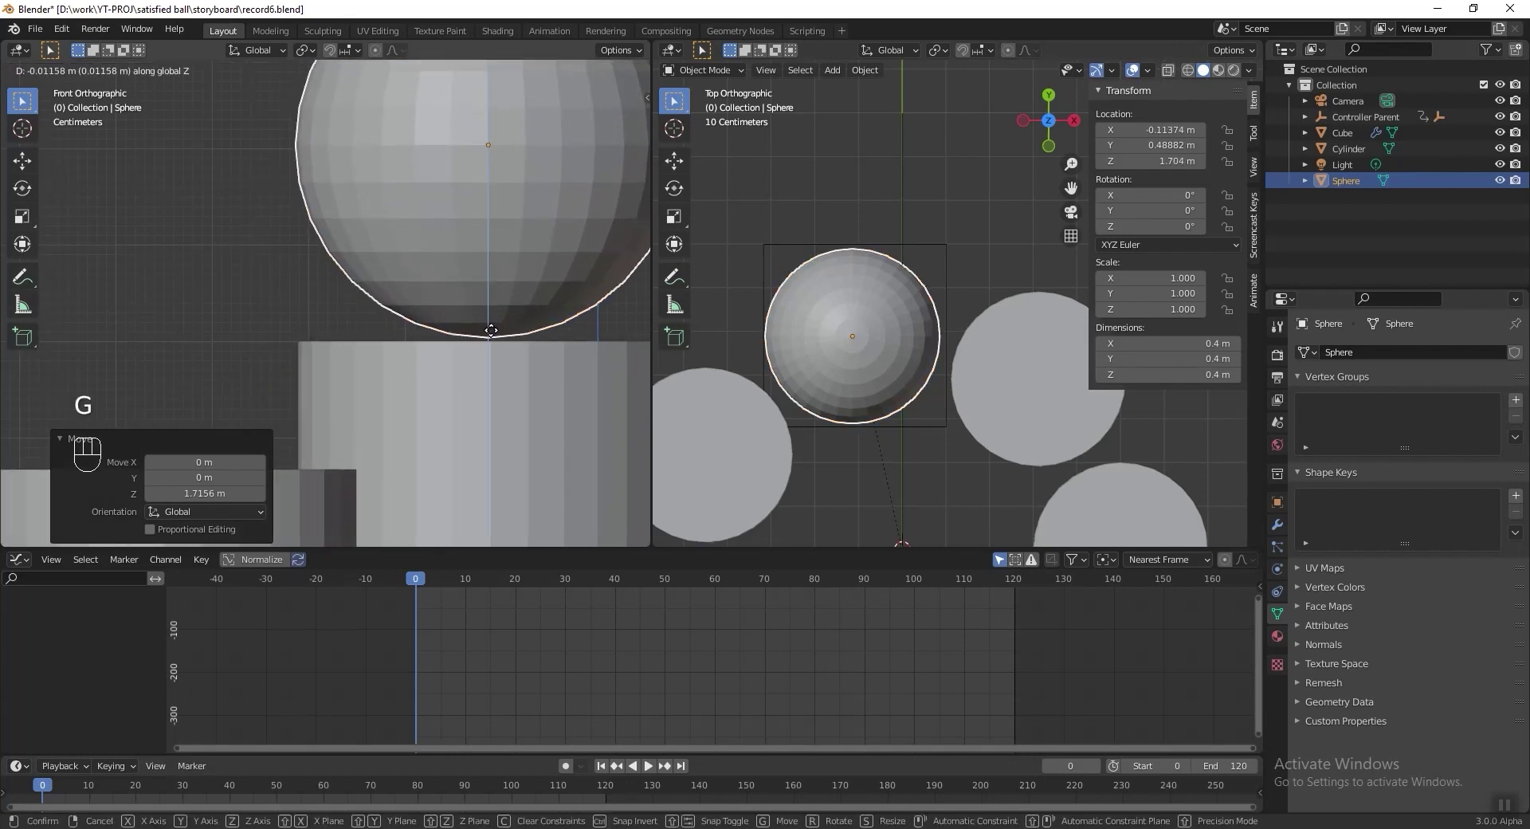
left_click(497, 335)
scroll(498, 335, "up", 3)
middle_click_drag(519, 359, 309, 322, "shift")
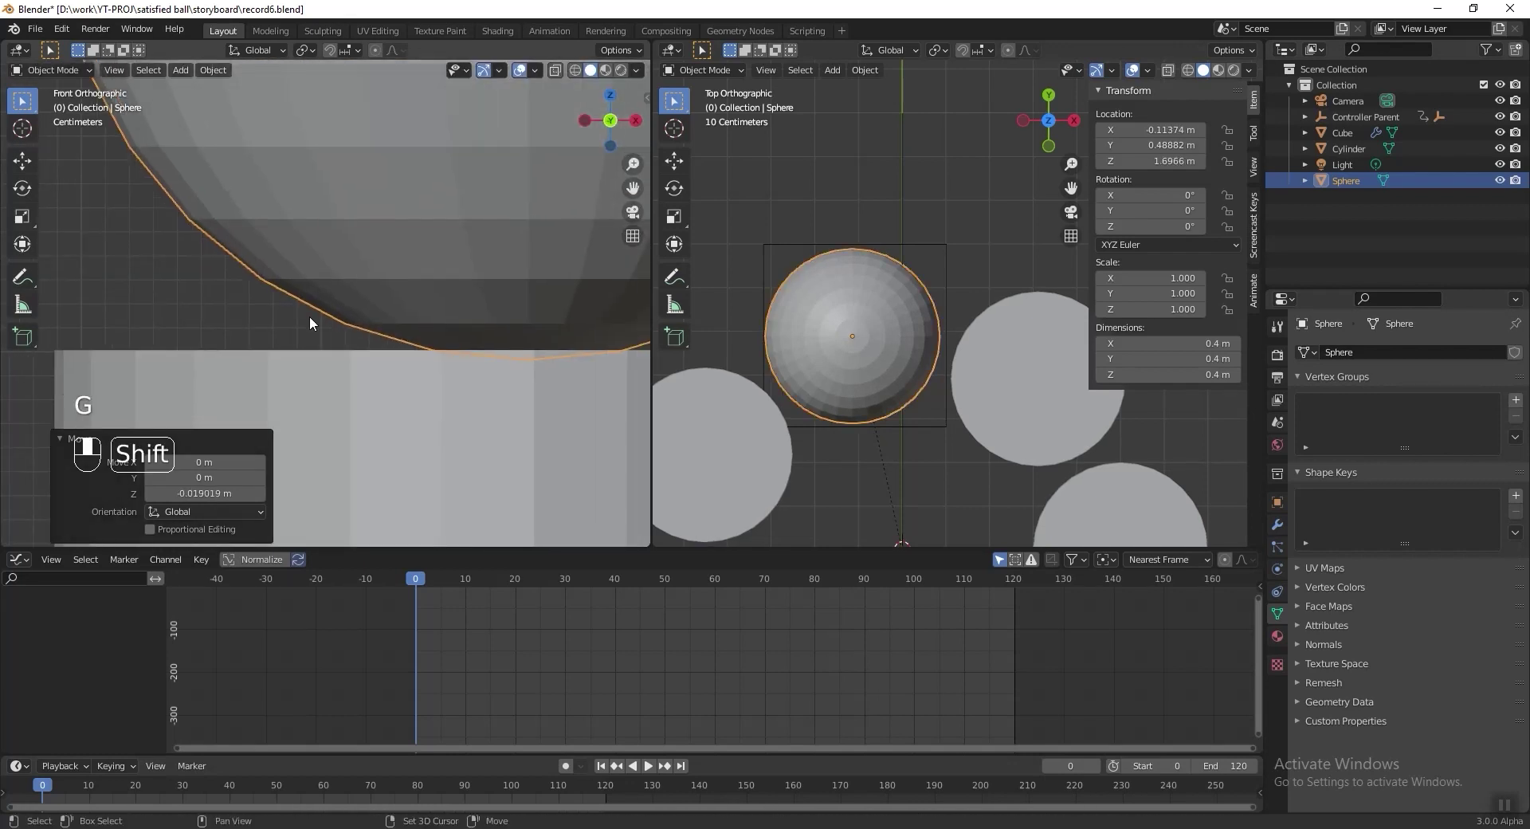
key("g")
left_click(473, 307)
scroll(473, 306, "down", 4)
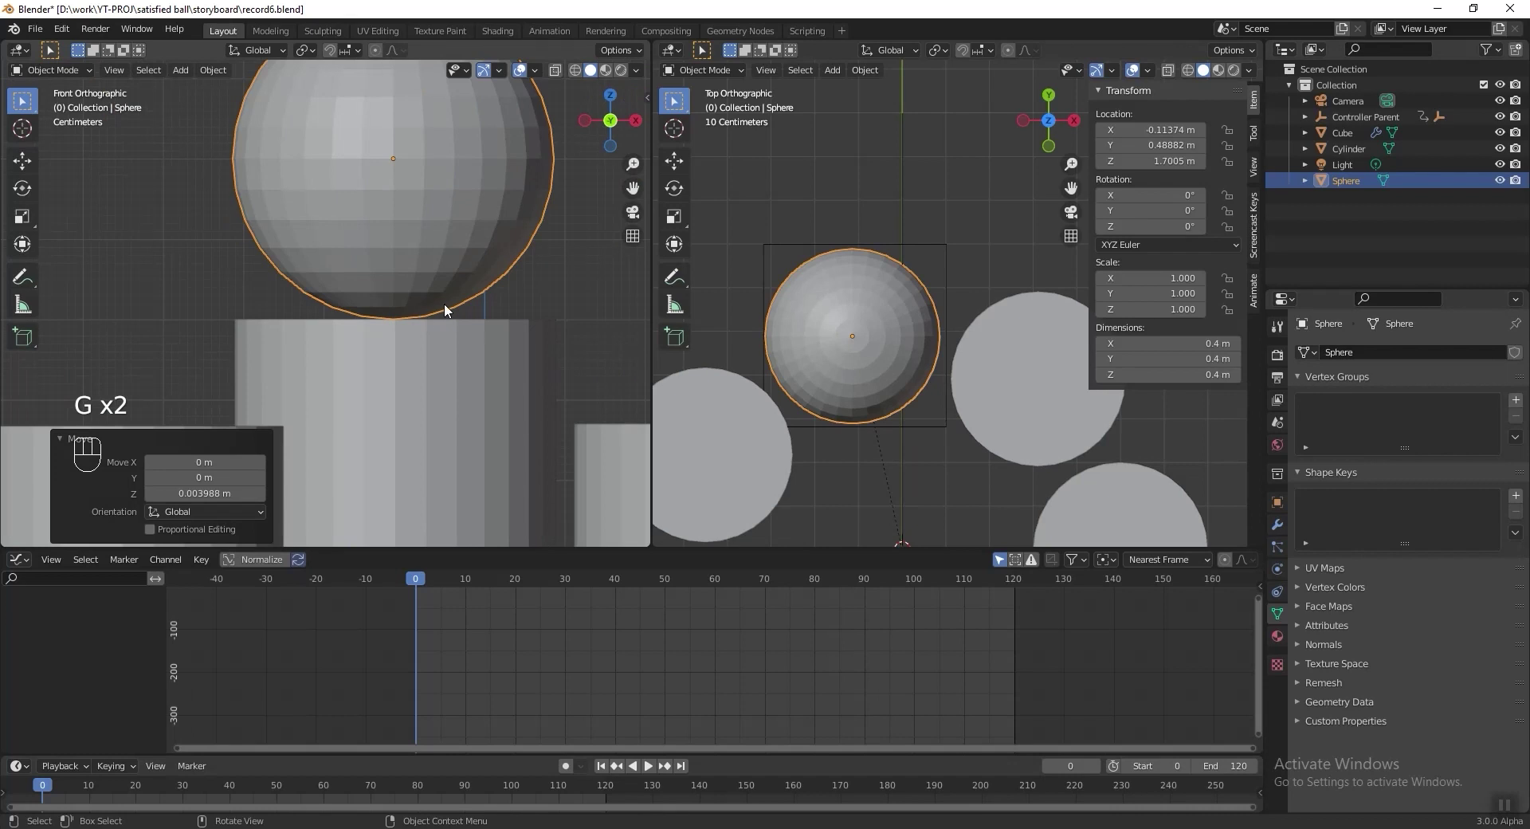
scroll(443, 302, "down", 3)
middle_click_drag(443, 303, 480, 302, "shift")
scroll(488, 383, "down", 3)
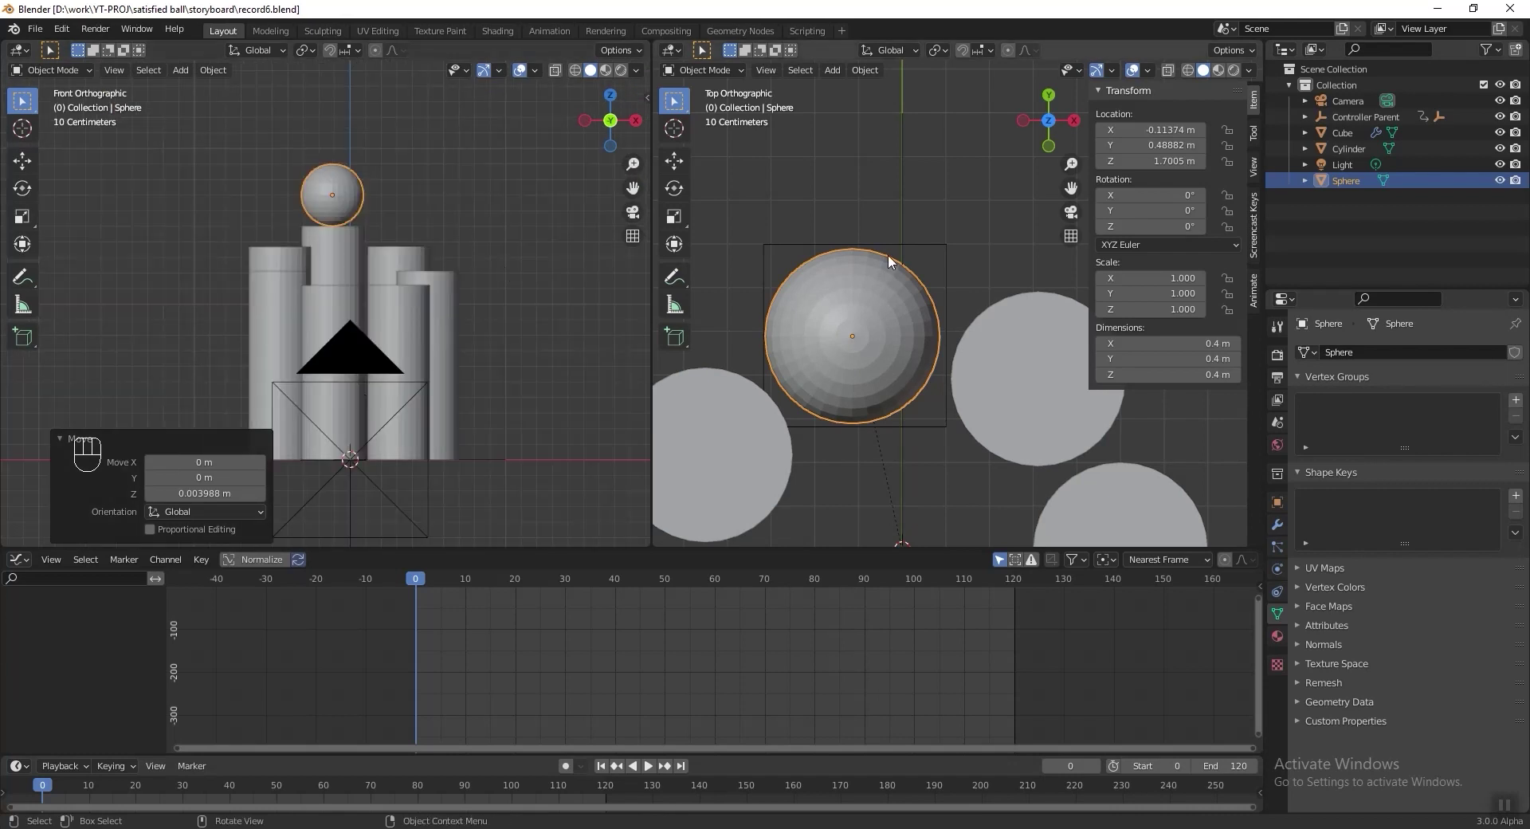
Step: Parent the sphere to the Controller empty and play the animation to check the sphere's motion over the cylinders
left_click(945, 261, "shift")
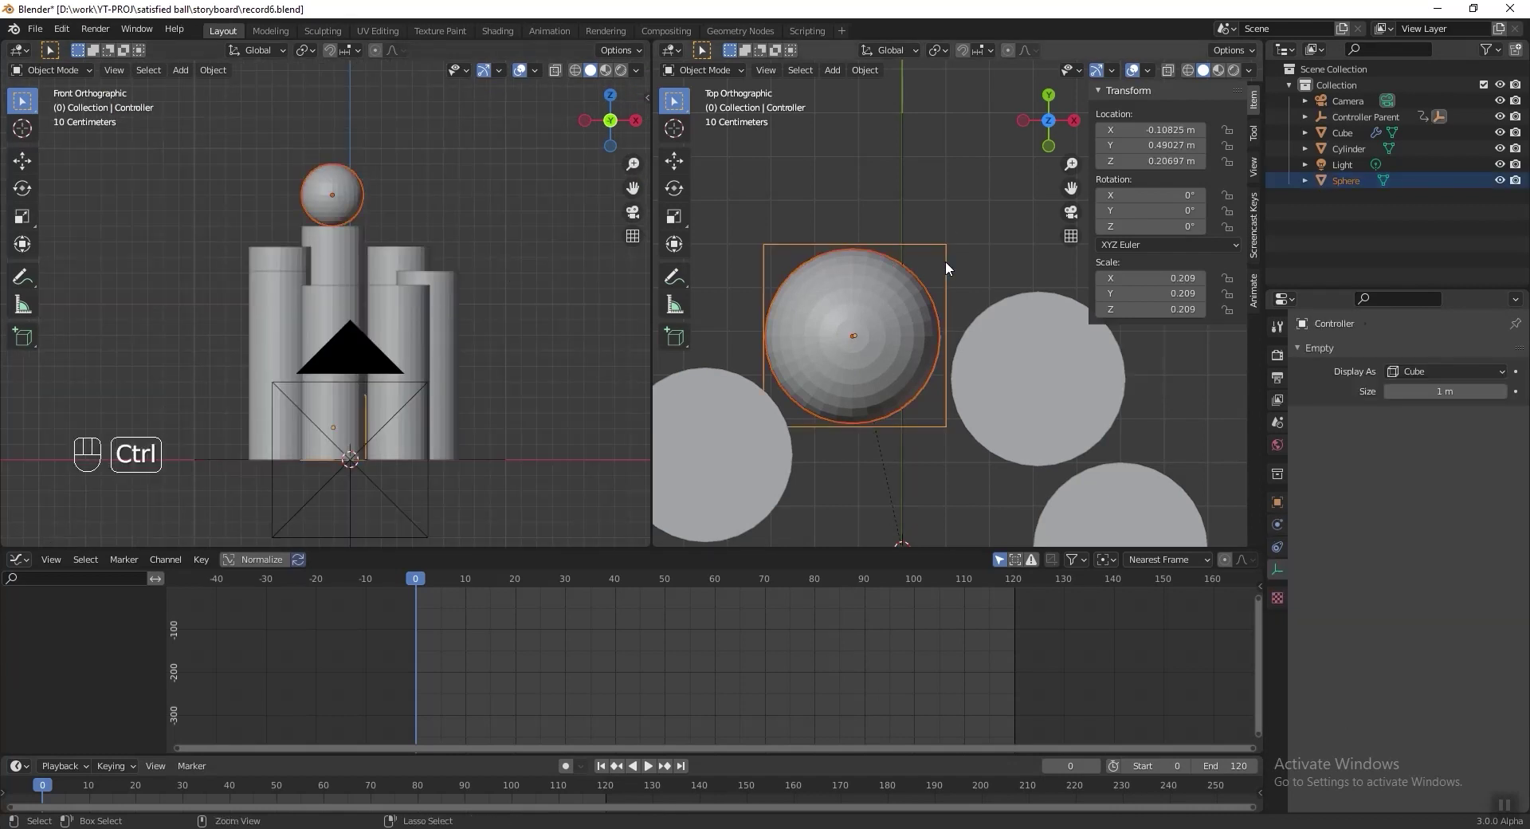
key("ctrl+p")
left_click(945, 263)
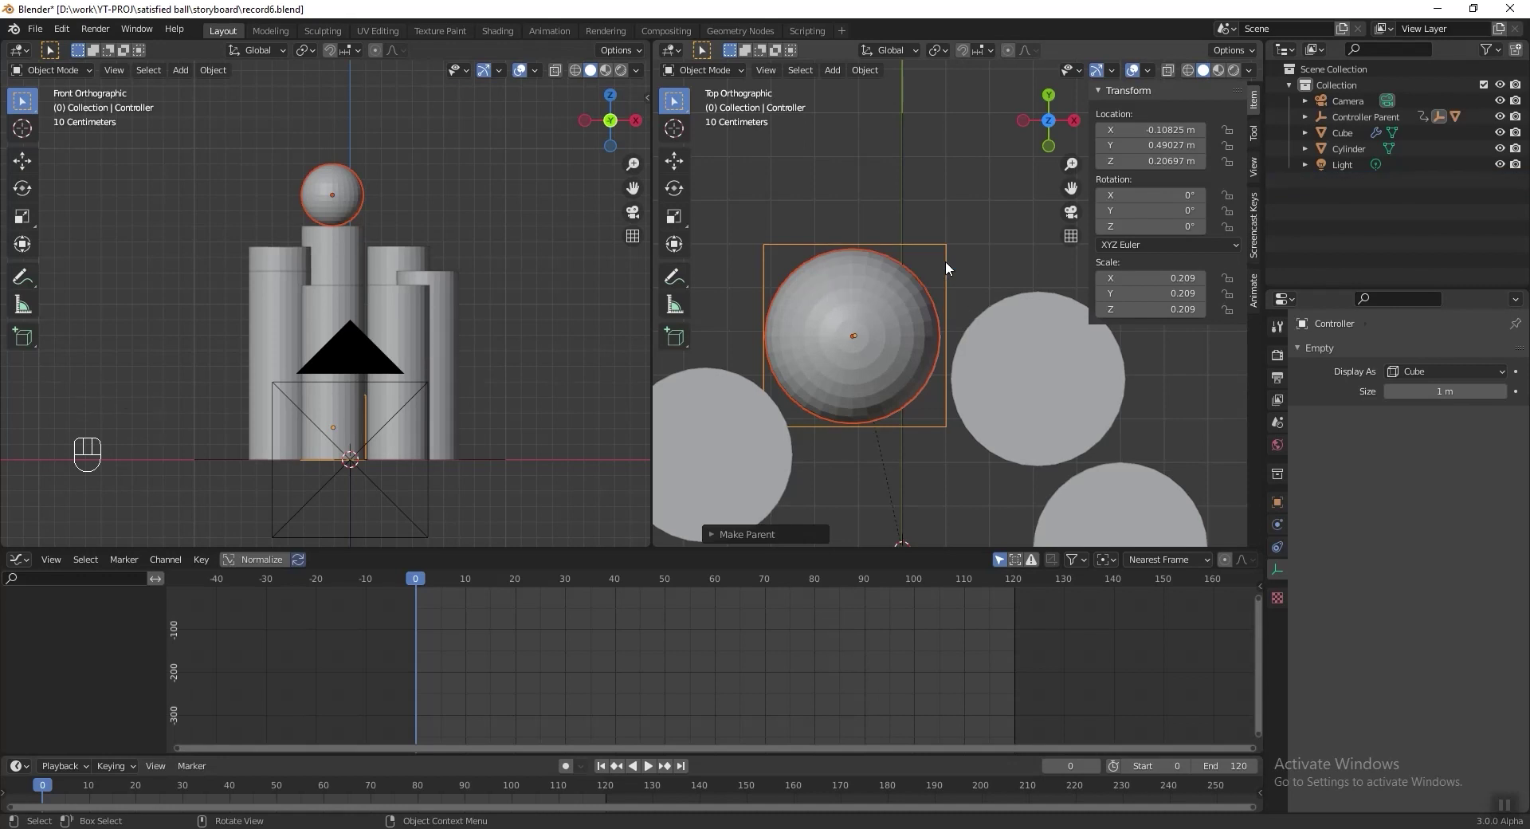
key("space")
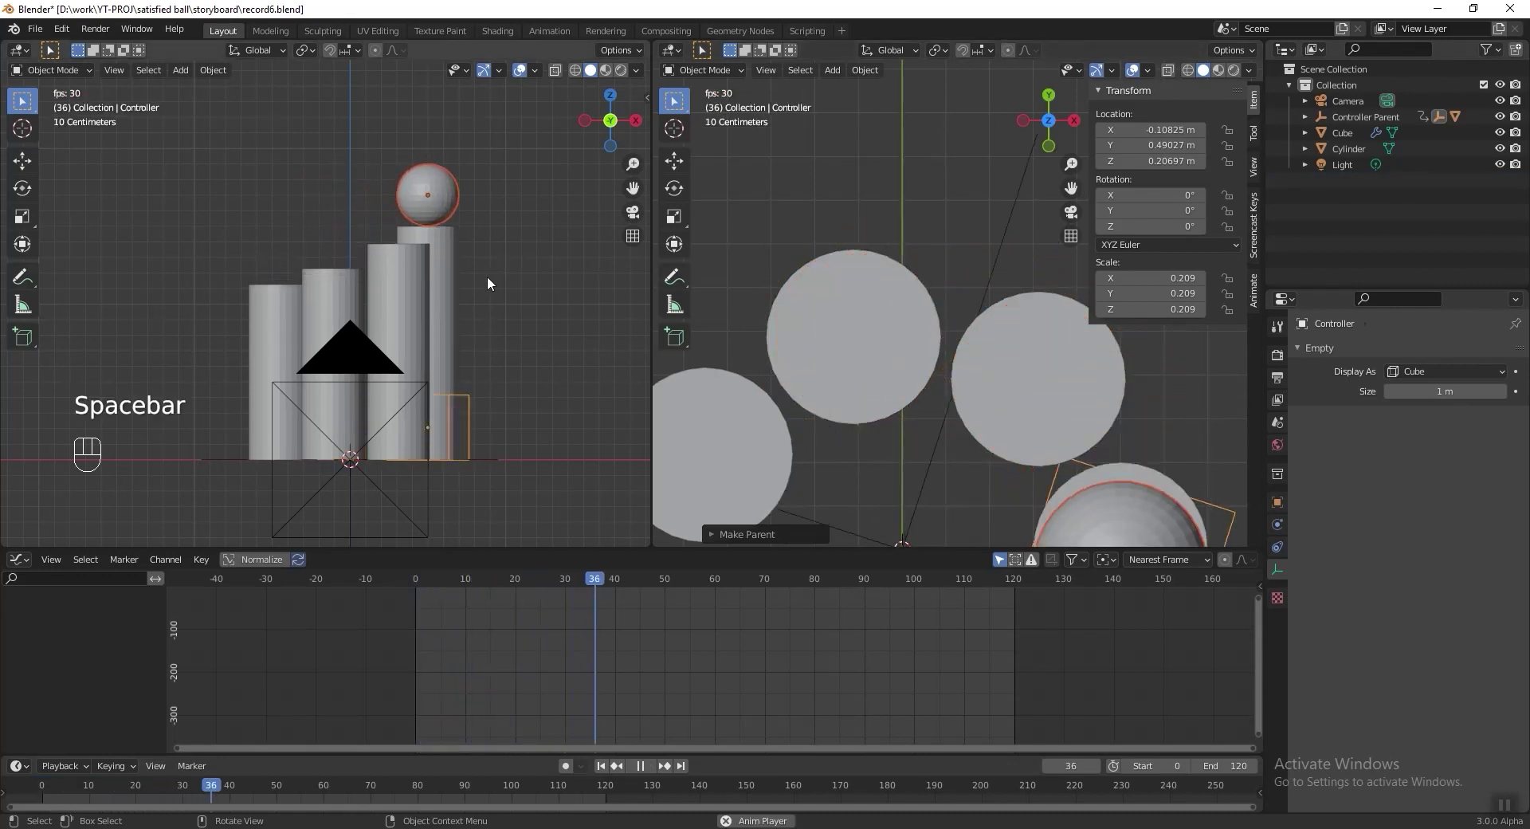
mouse_move(475, 283)
middle_mouse_down()
mouse_move(496, 304)
mouse_move(462, 294)
middle_mouse_up()
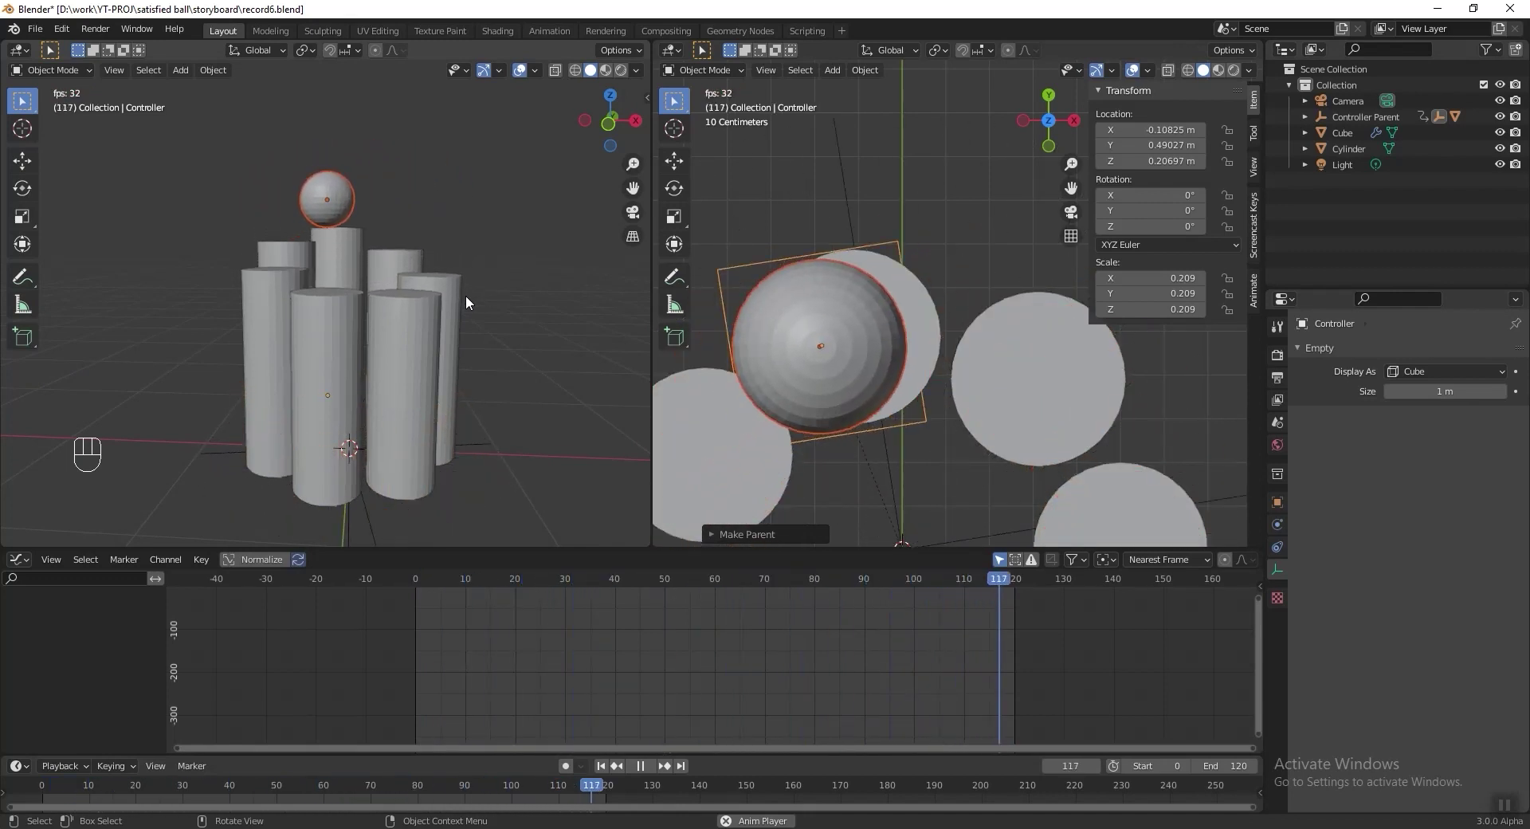
Step: Step the animation to frame 17 to examine the cylinder heights as the Controller leaves the first cylinder, and save the file
key("Escape")
middle_click_drag(342, 415, 433, 580)
key("space")
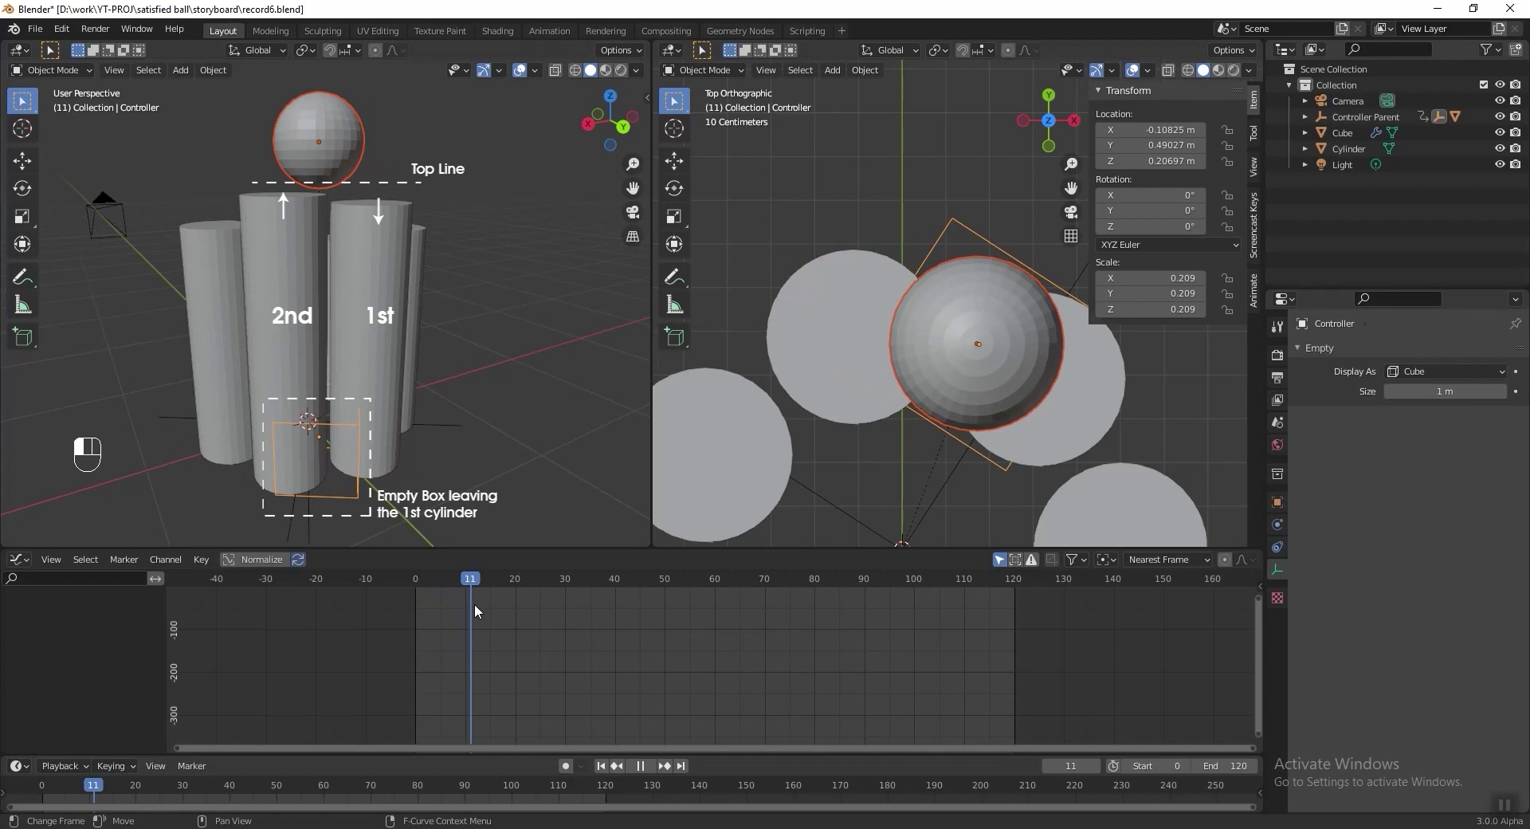
mouse_move(475, 604)
left_mouse_down()
mouse_move(433, 603)
mouse_move(499, 609)
left_mouse_up()
key("ctrl+s")
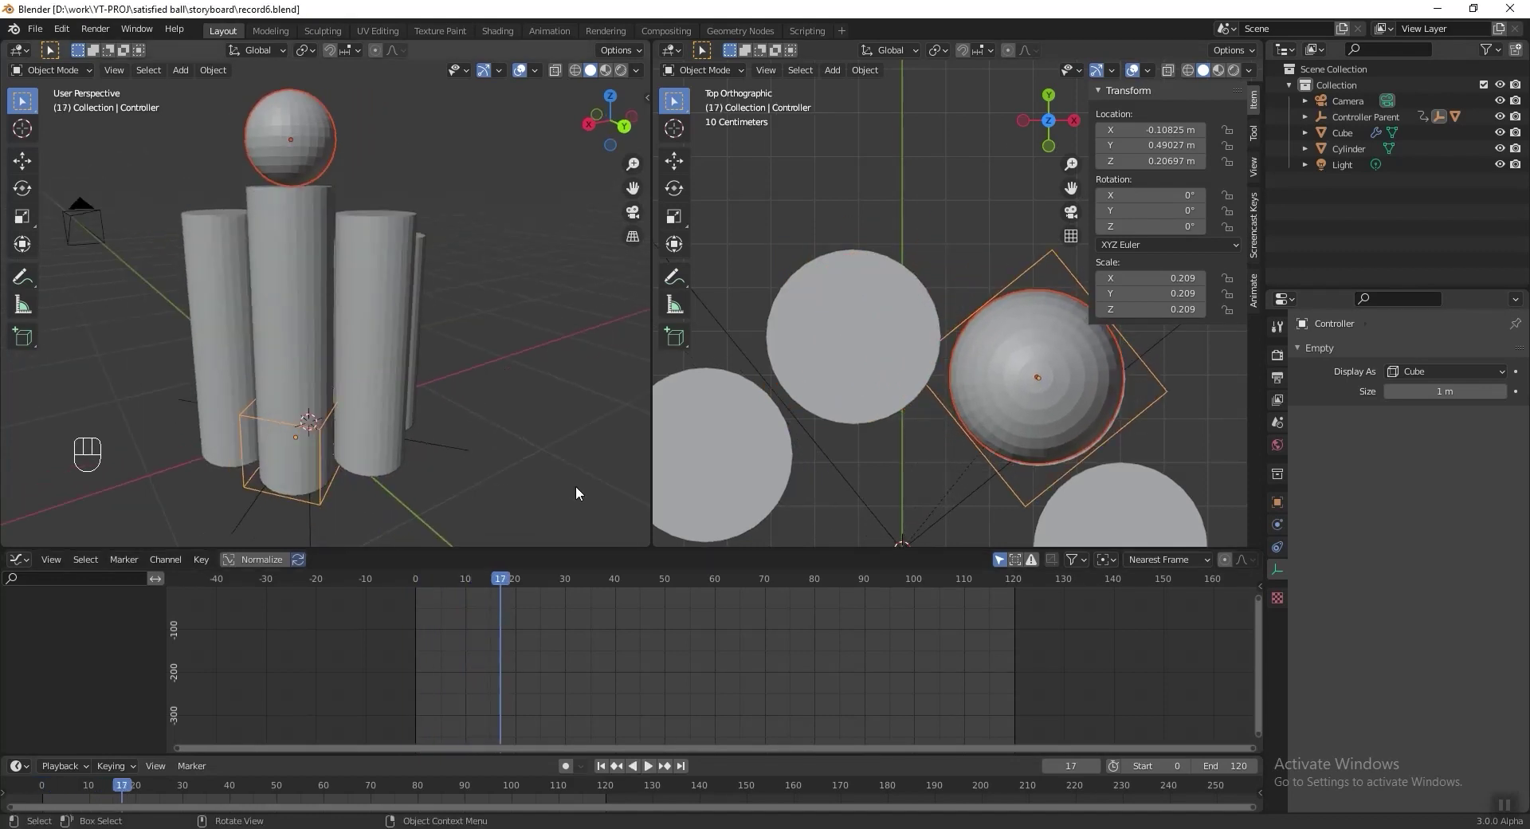
Step: Enlarge the graph editor area and switch it to the Geometry Node Editor showing the cylinder node tree
left_click_drag(585, 549, 582, 400)
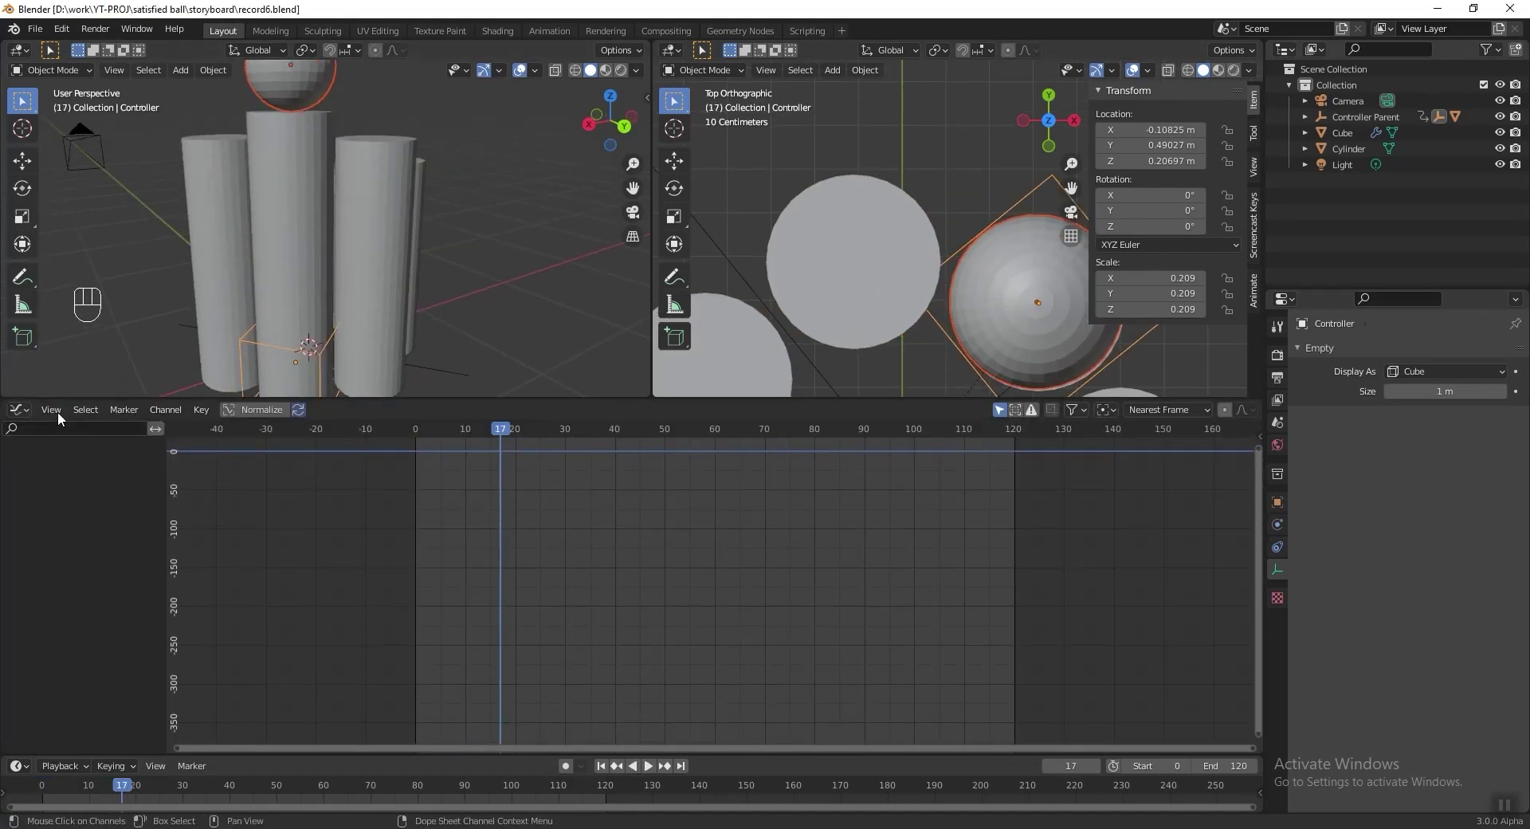
left_click(31, 410)
left_click(76, 542)
scroll(384, 262, "down", 2)
middle_click_drag(741, 638, 723, 672)
Step: Insert an Attribute Color Ramp between Vector Distance and Attribute Mix, with Distance as both its attribute and its result
key("shift+a")
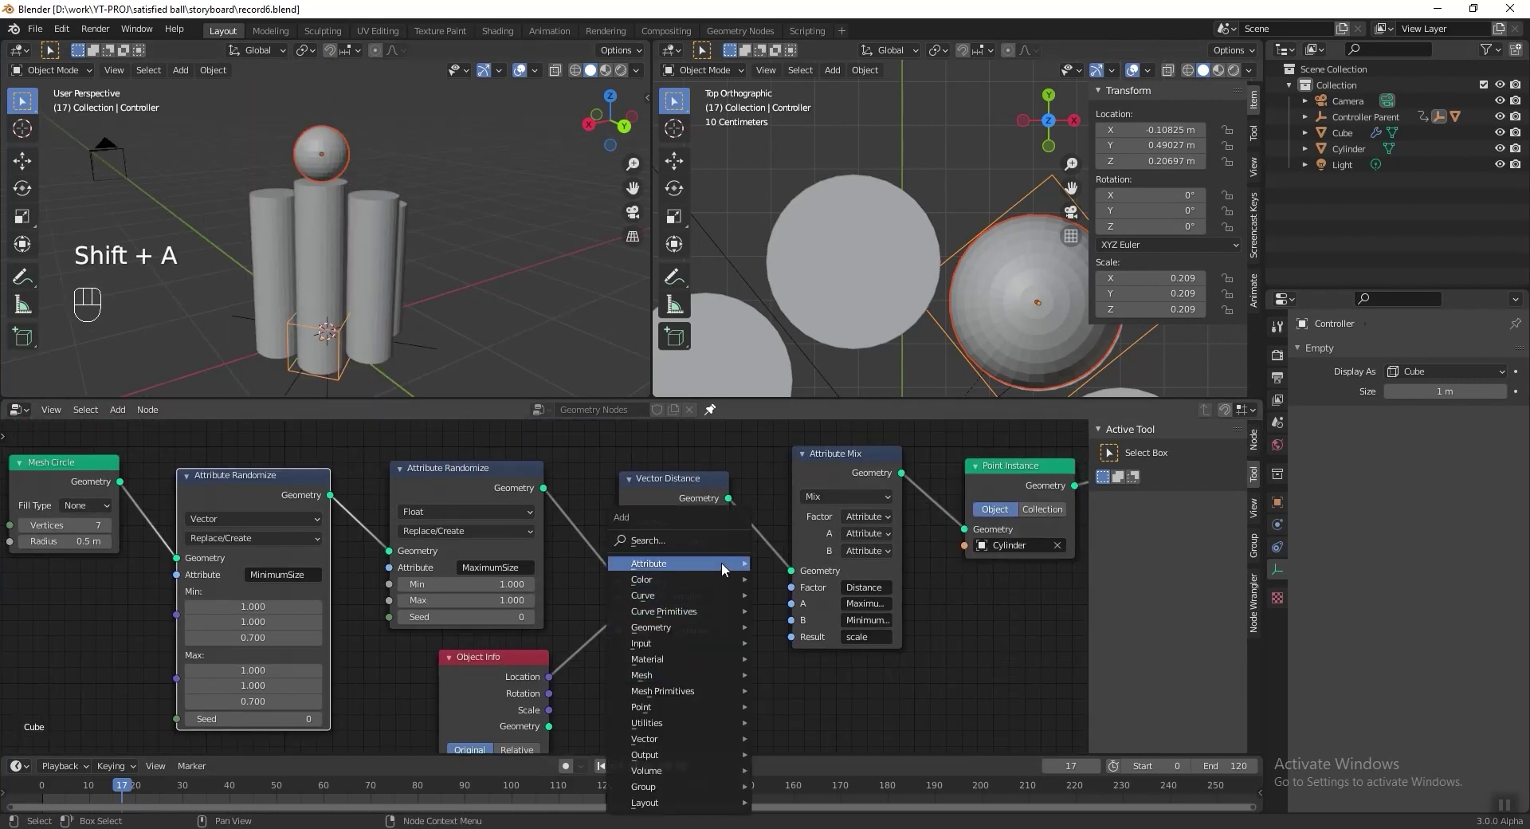
mouse_move(748, 567)
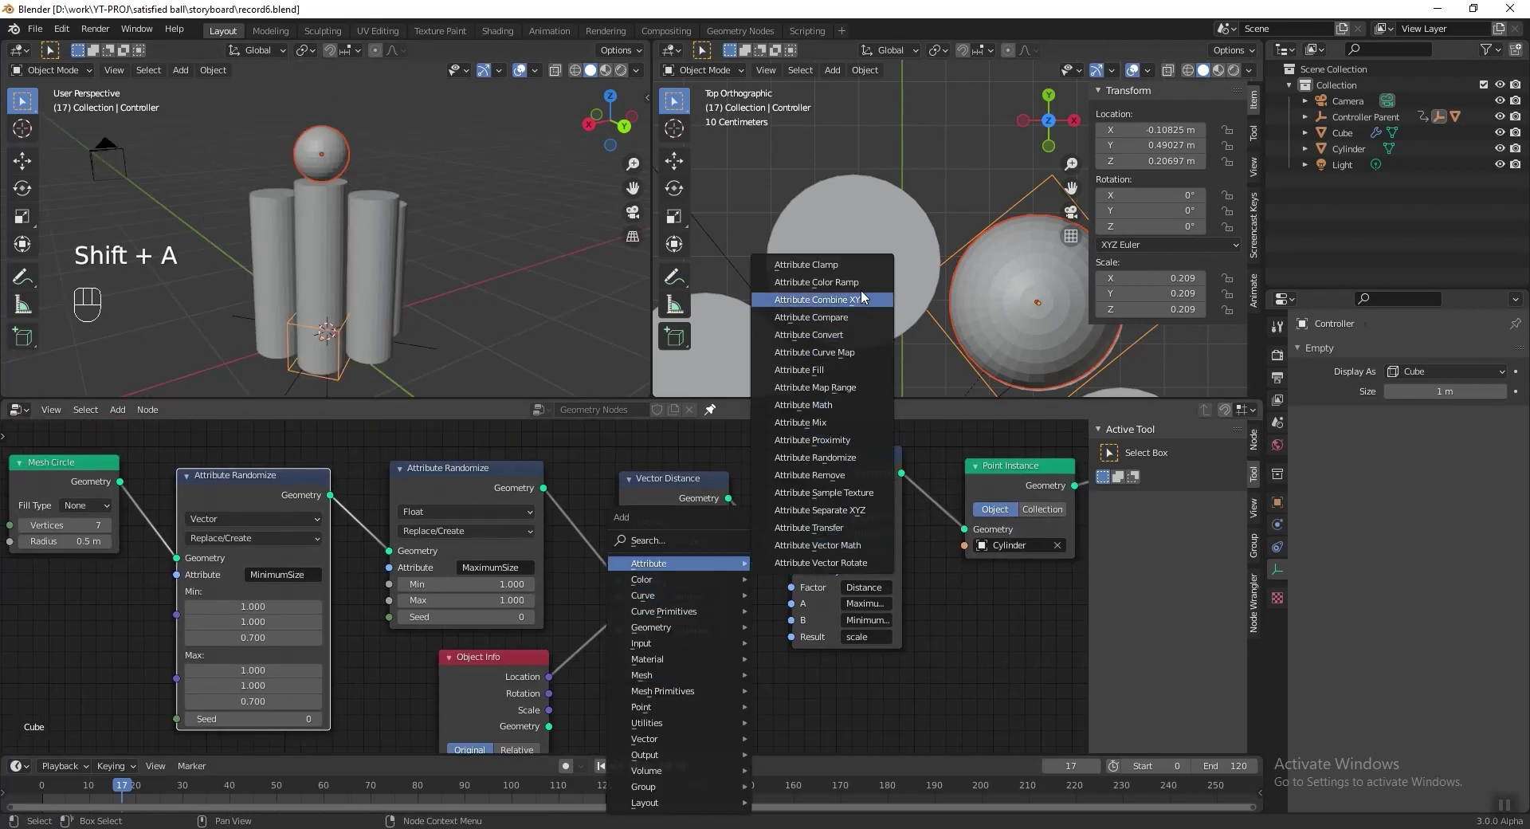
left_click(825, 283)
left_click(843, 537)
middle_click_drag(843, 537, 619, 579)
key("ctrl+c")
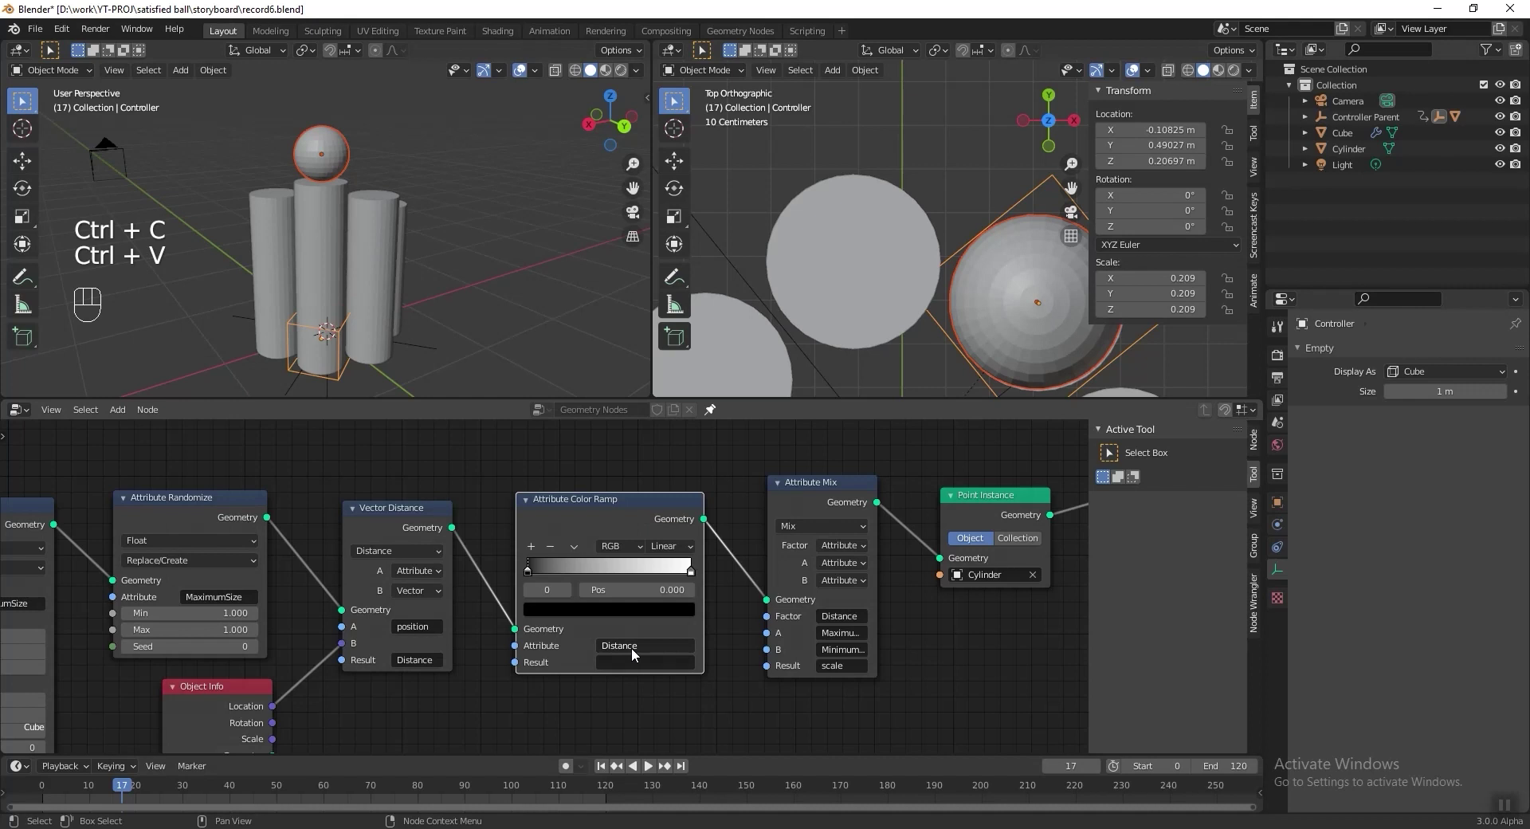
key("ctrl+v")
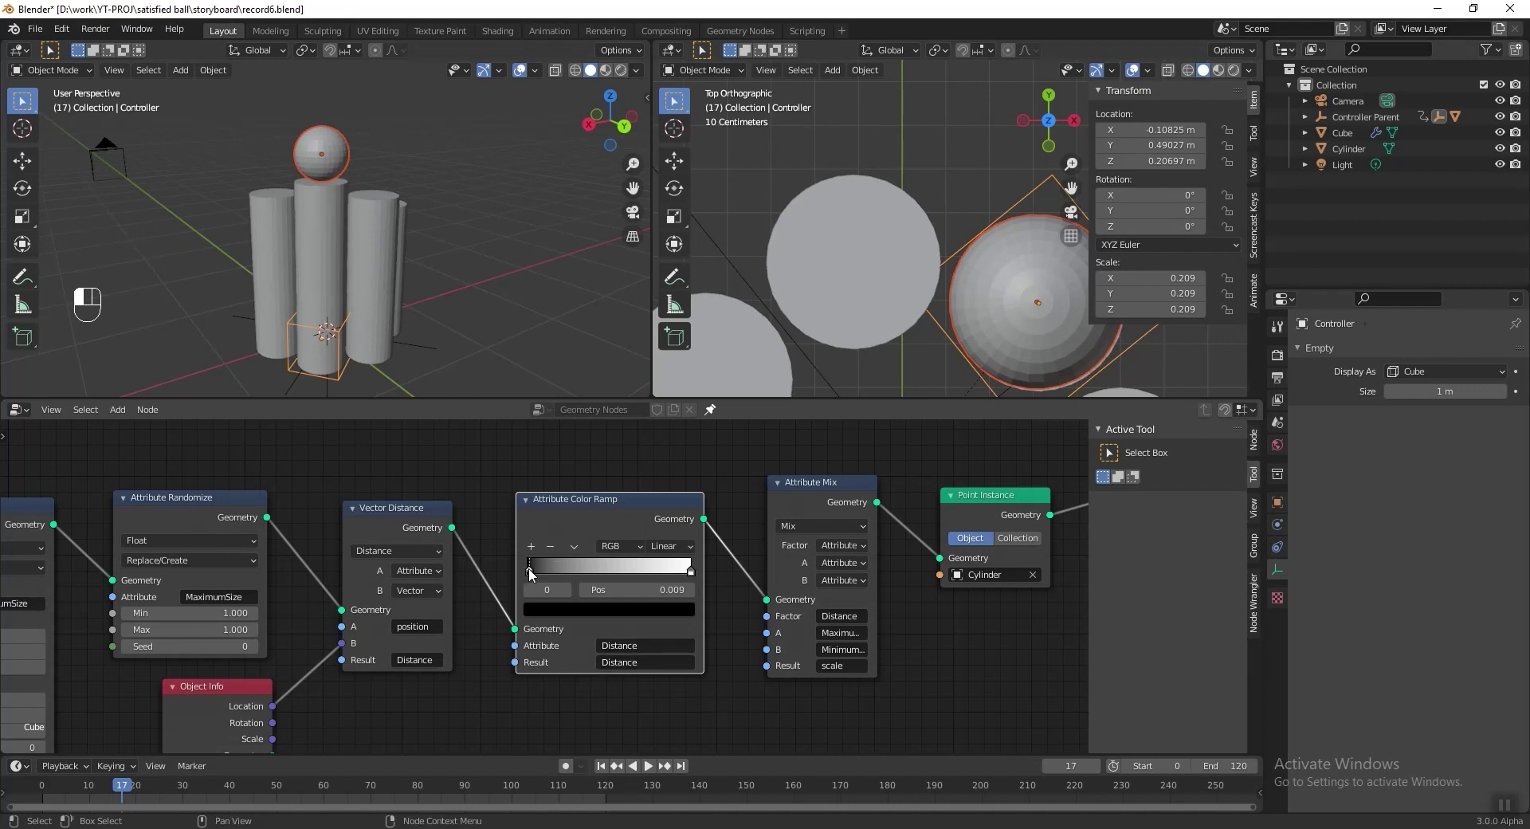
Step: Set the color ramp's black stop position to 0.35
left_click_drag(565, 561, 571, 559)
left_click(626, 590)
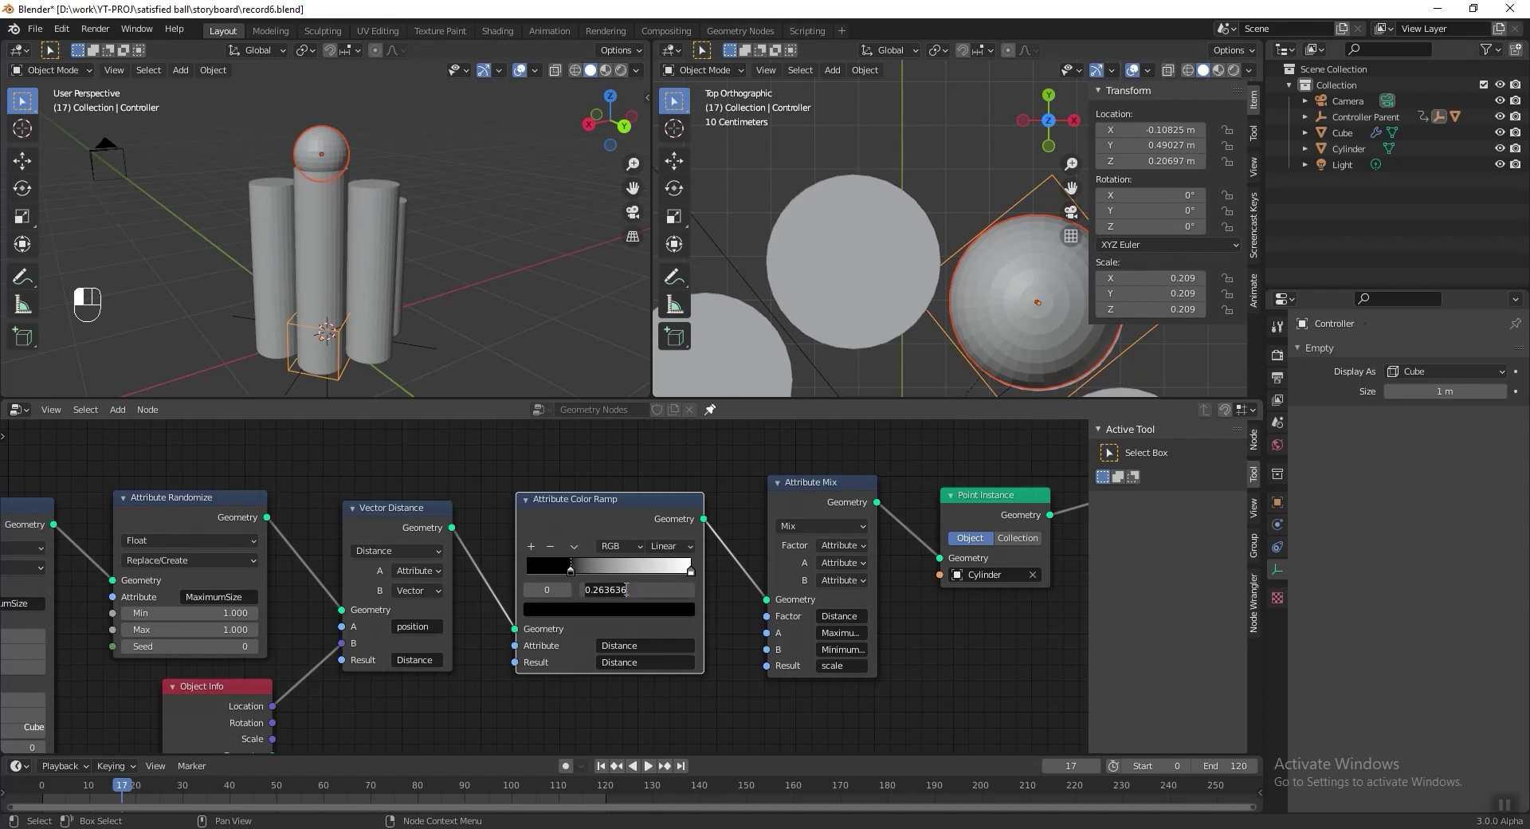
type(".35")
key("Return")
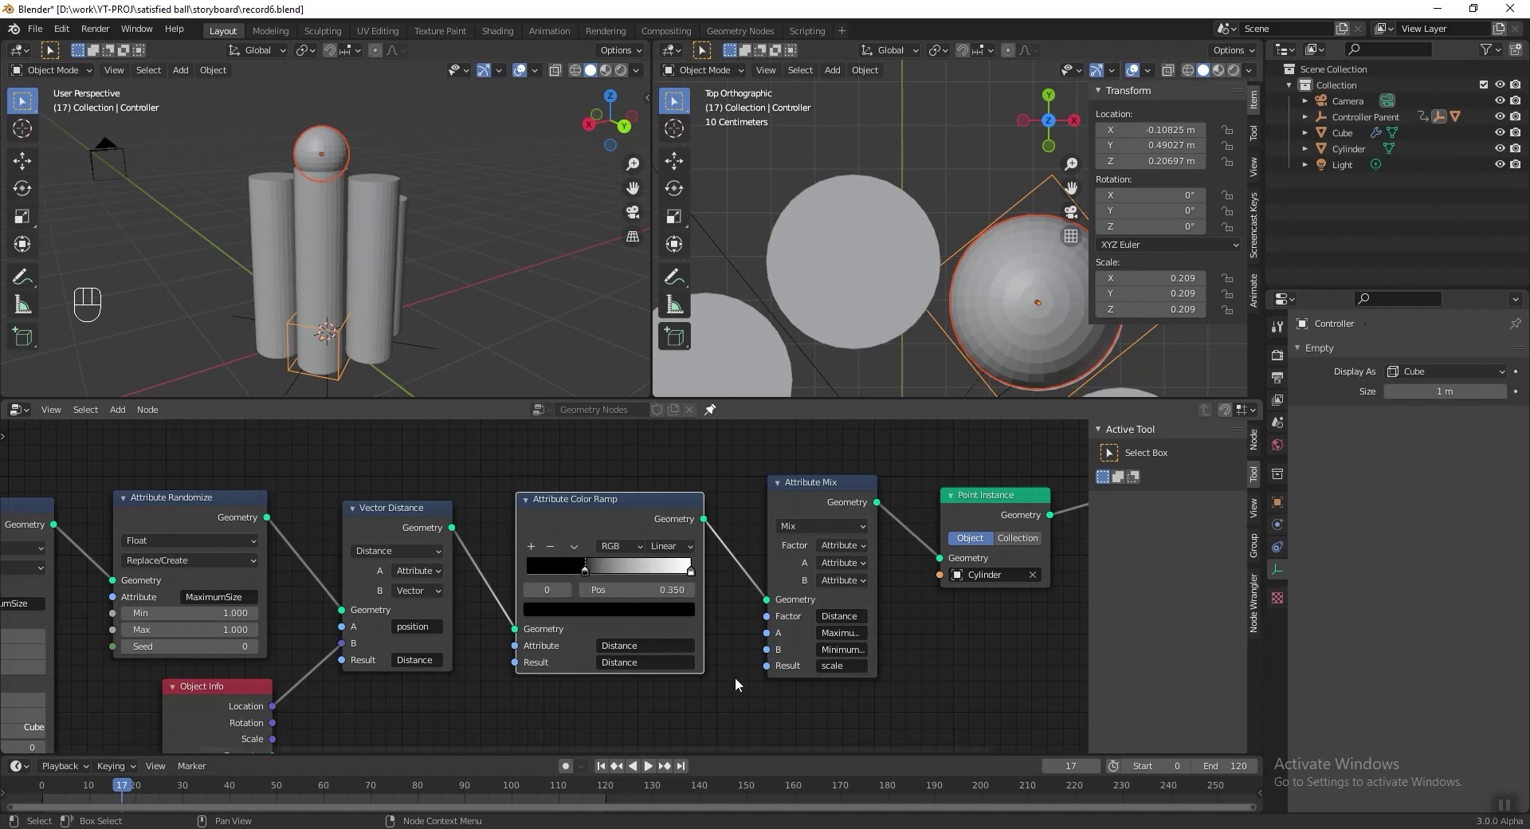
Step: Play the animation to check how the cylinders rise under the sphere, and return to frame 0
key("space")
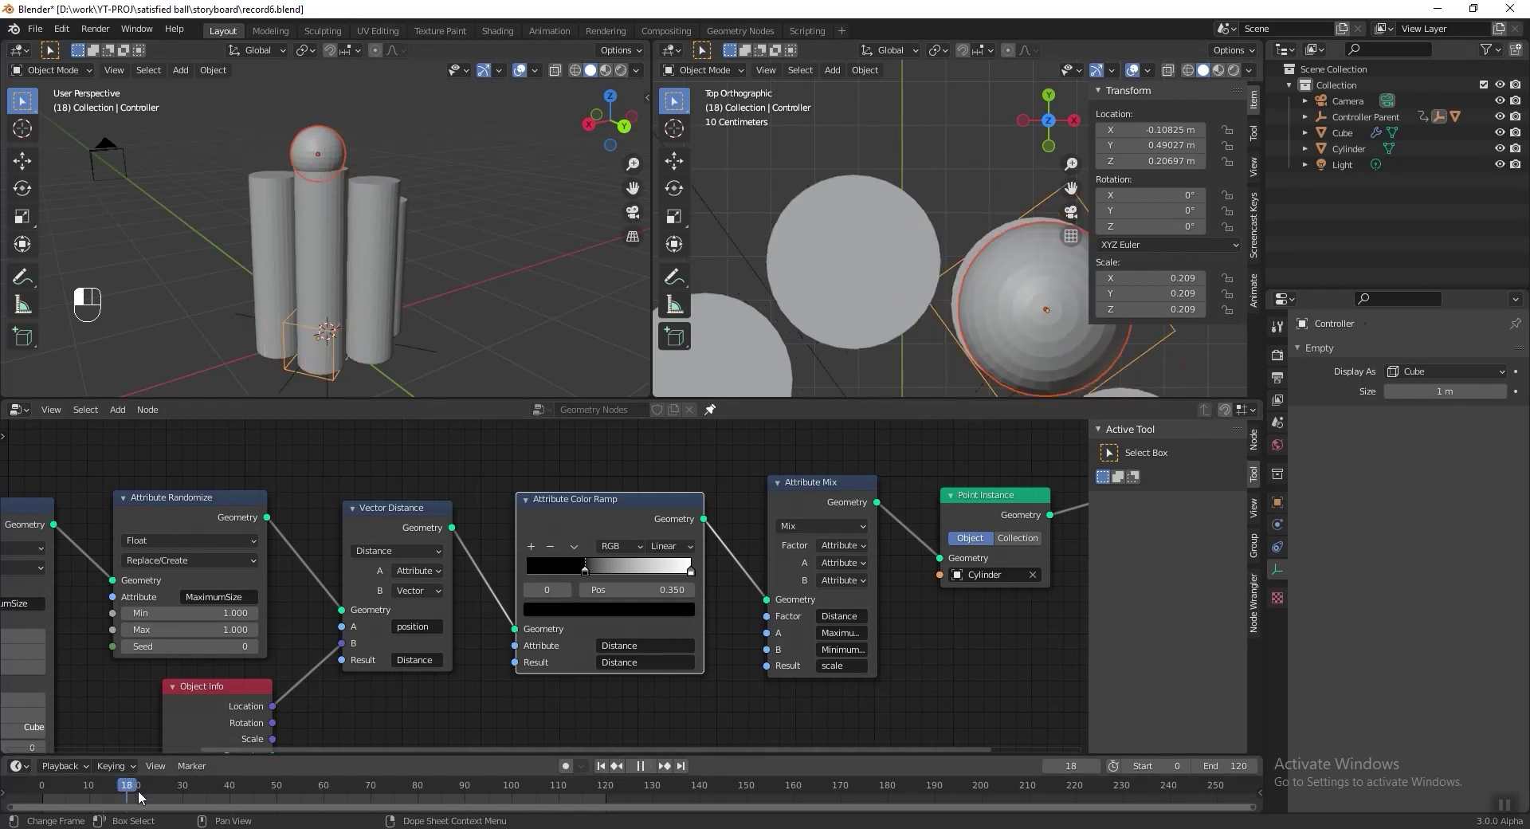
key("space")
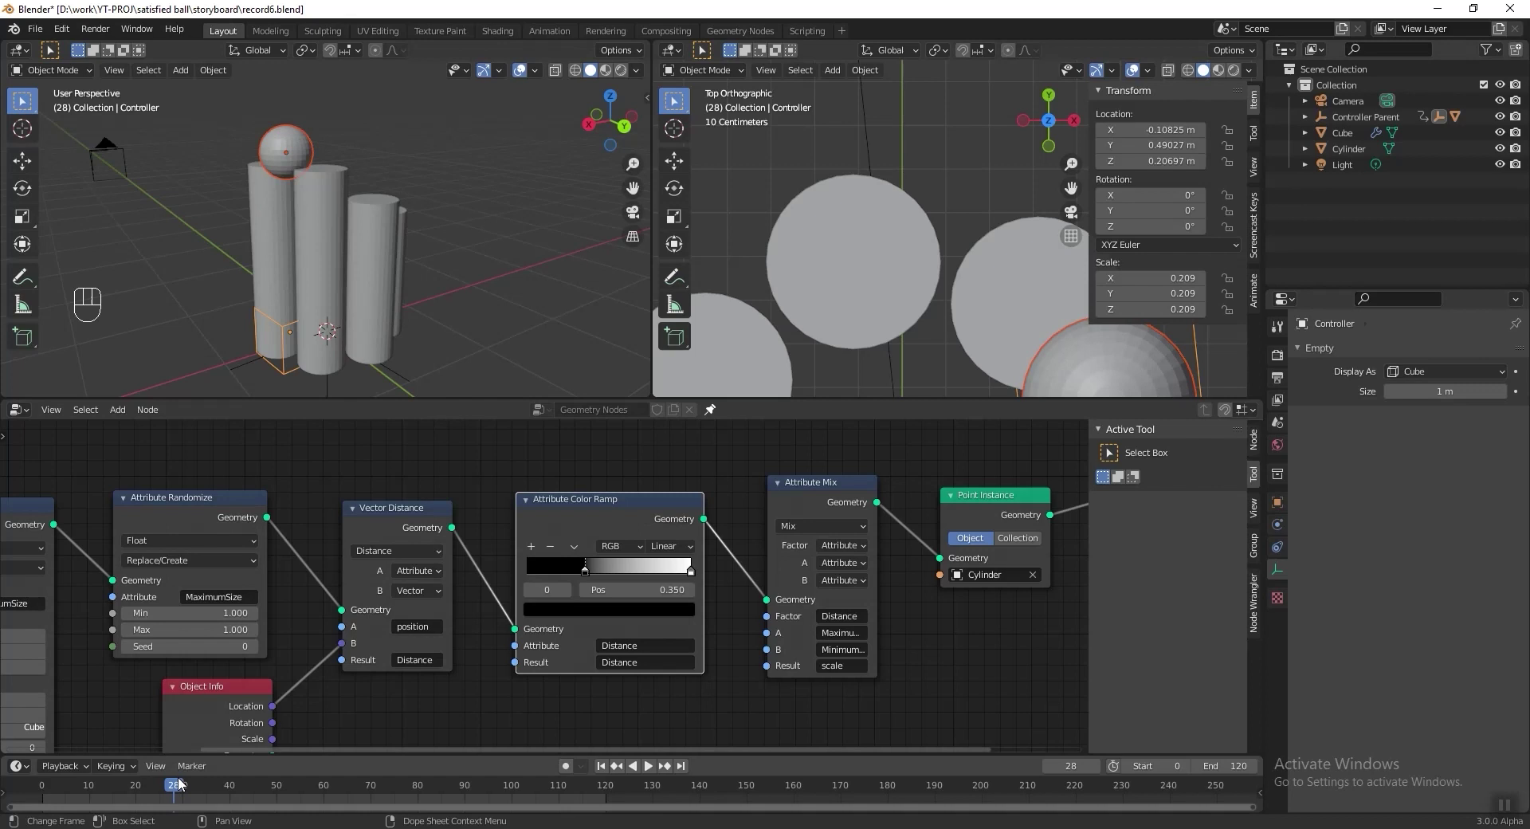
key("space")
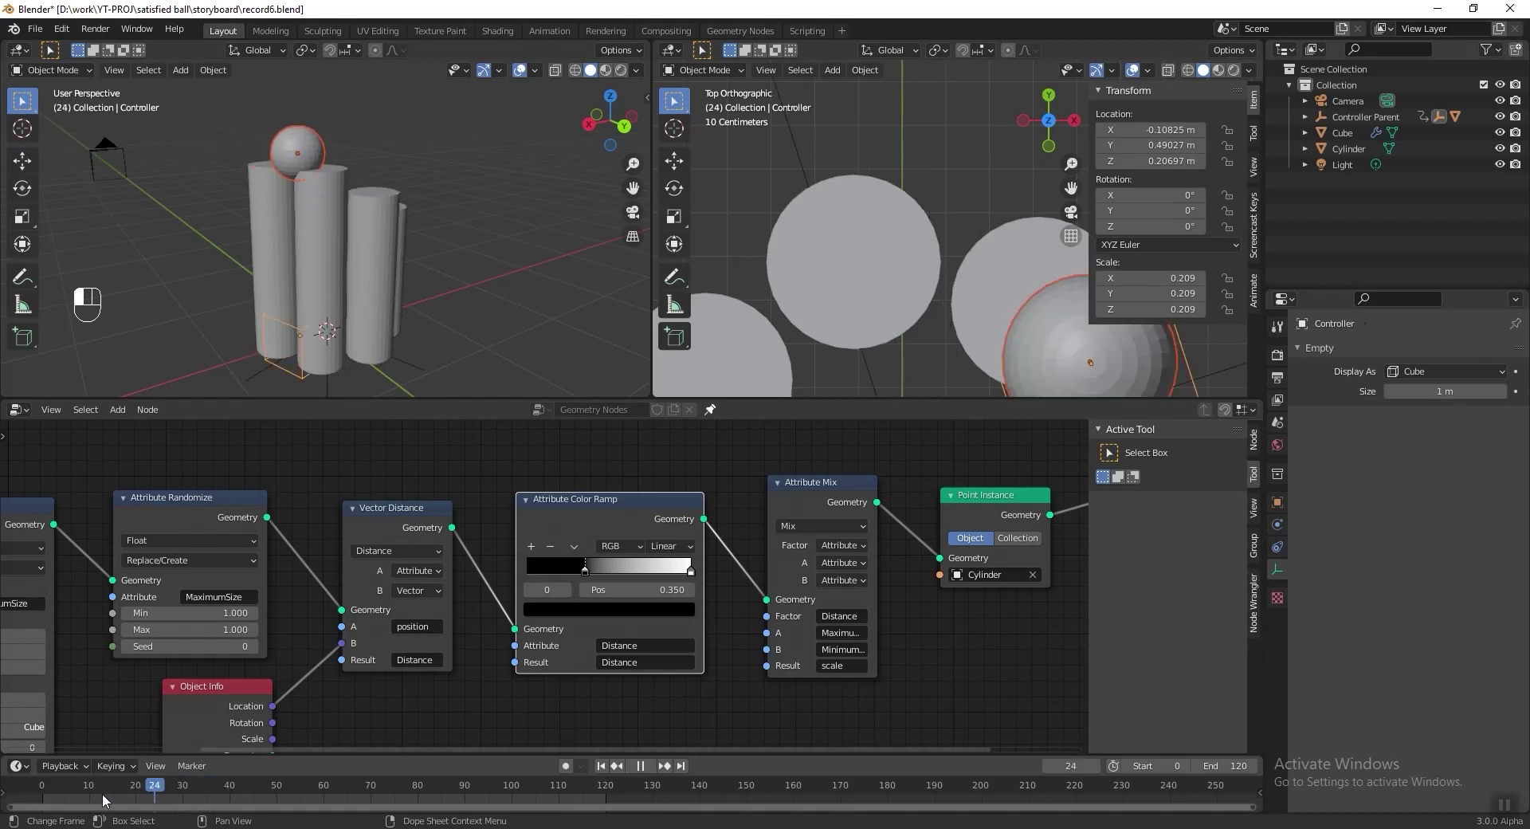
key("shift+Left")
key("Escape")
Step: Raise the sphere about 0.097 m along Z in front view so it rests on the tallest cylinder's top face
key("KP_1")
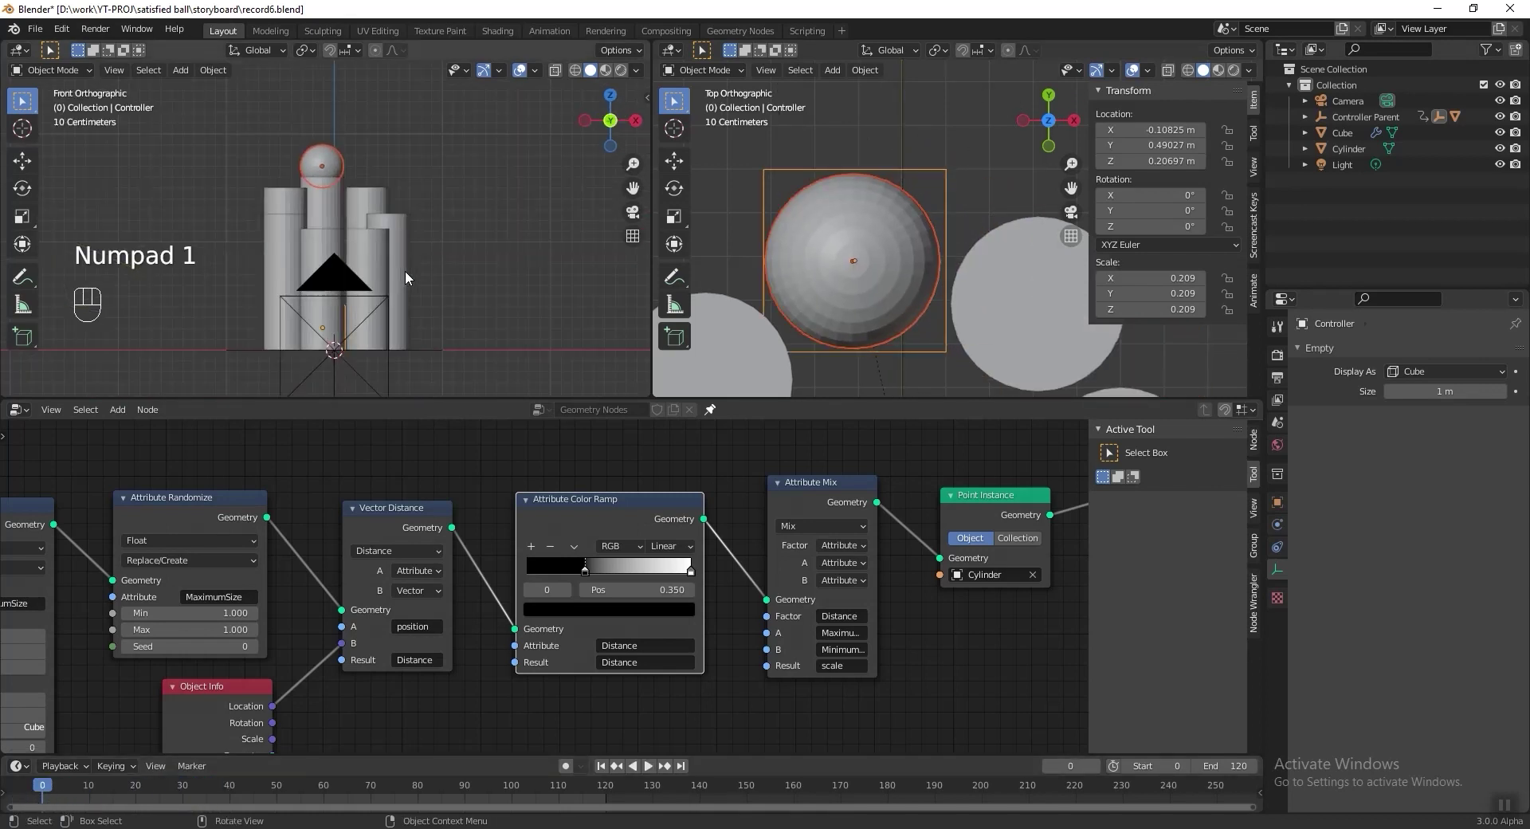
scroll(384, 218, "up", 5)
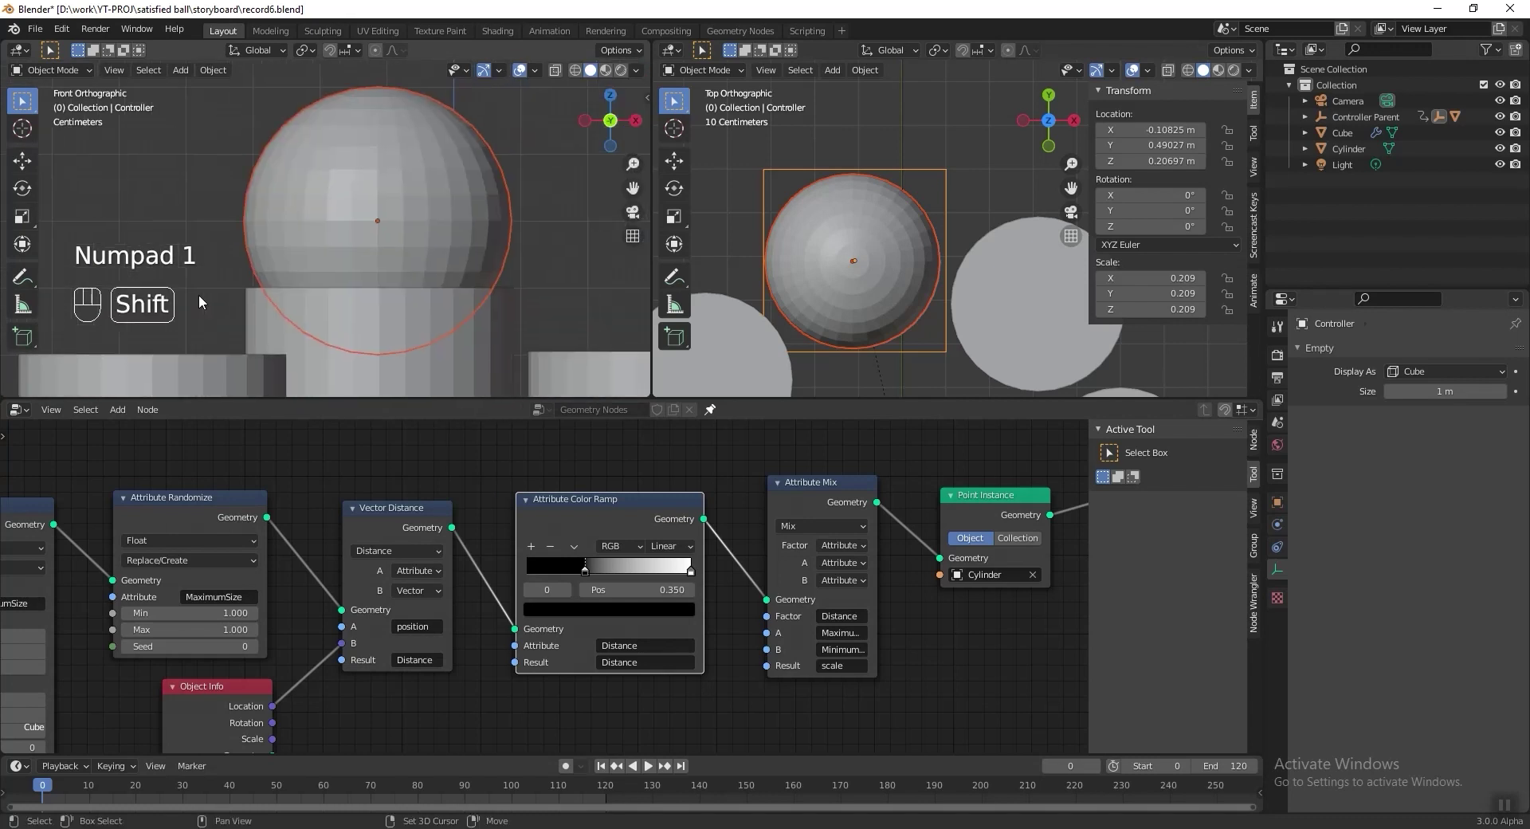
left_click(351, 194)
scroll(366, 239, "up", 3)
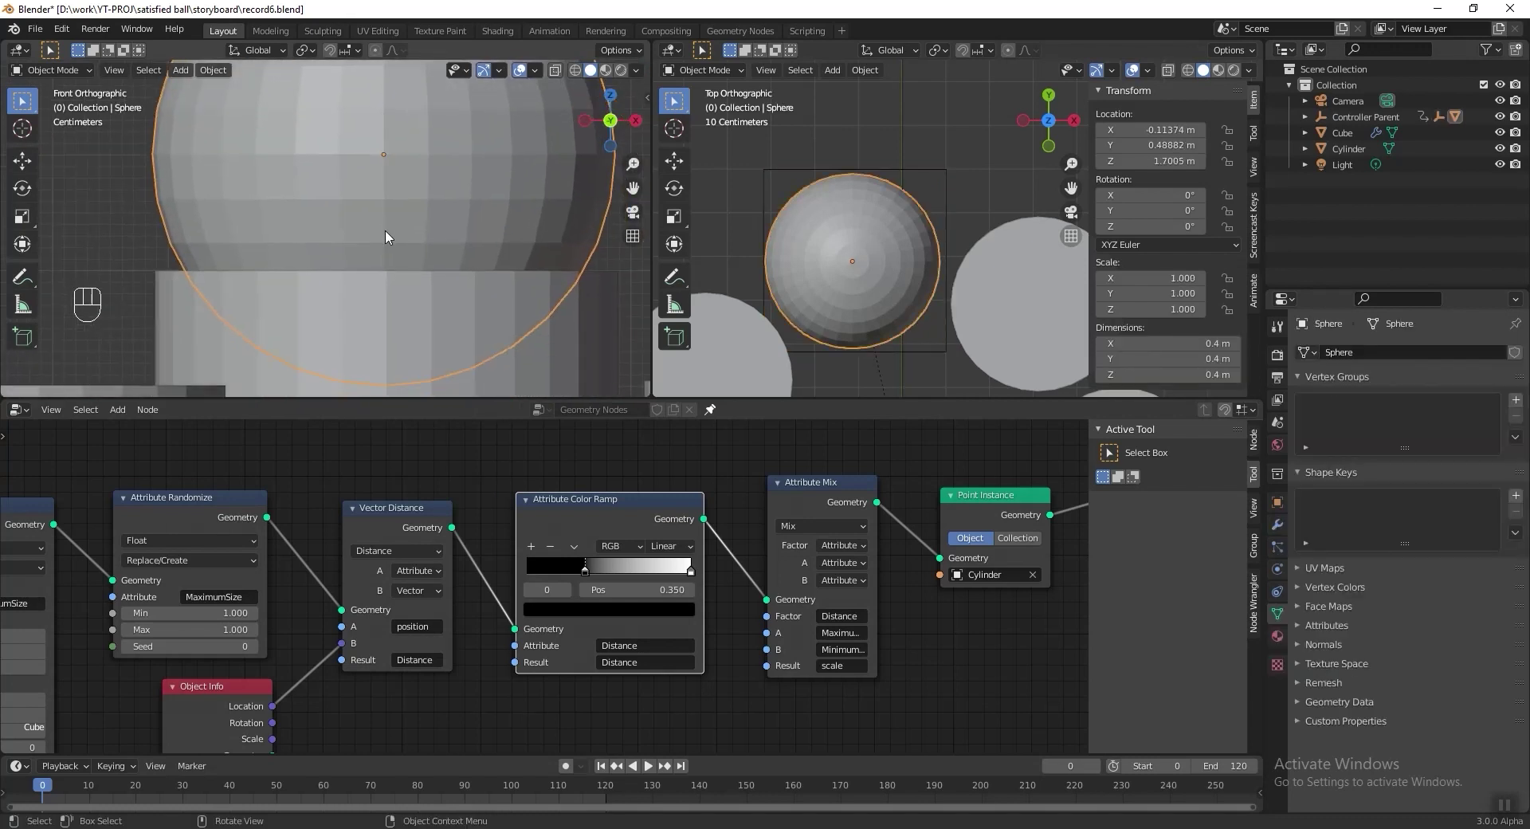
key("g")
key("z")
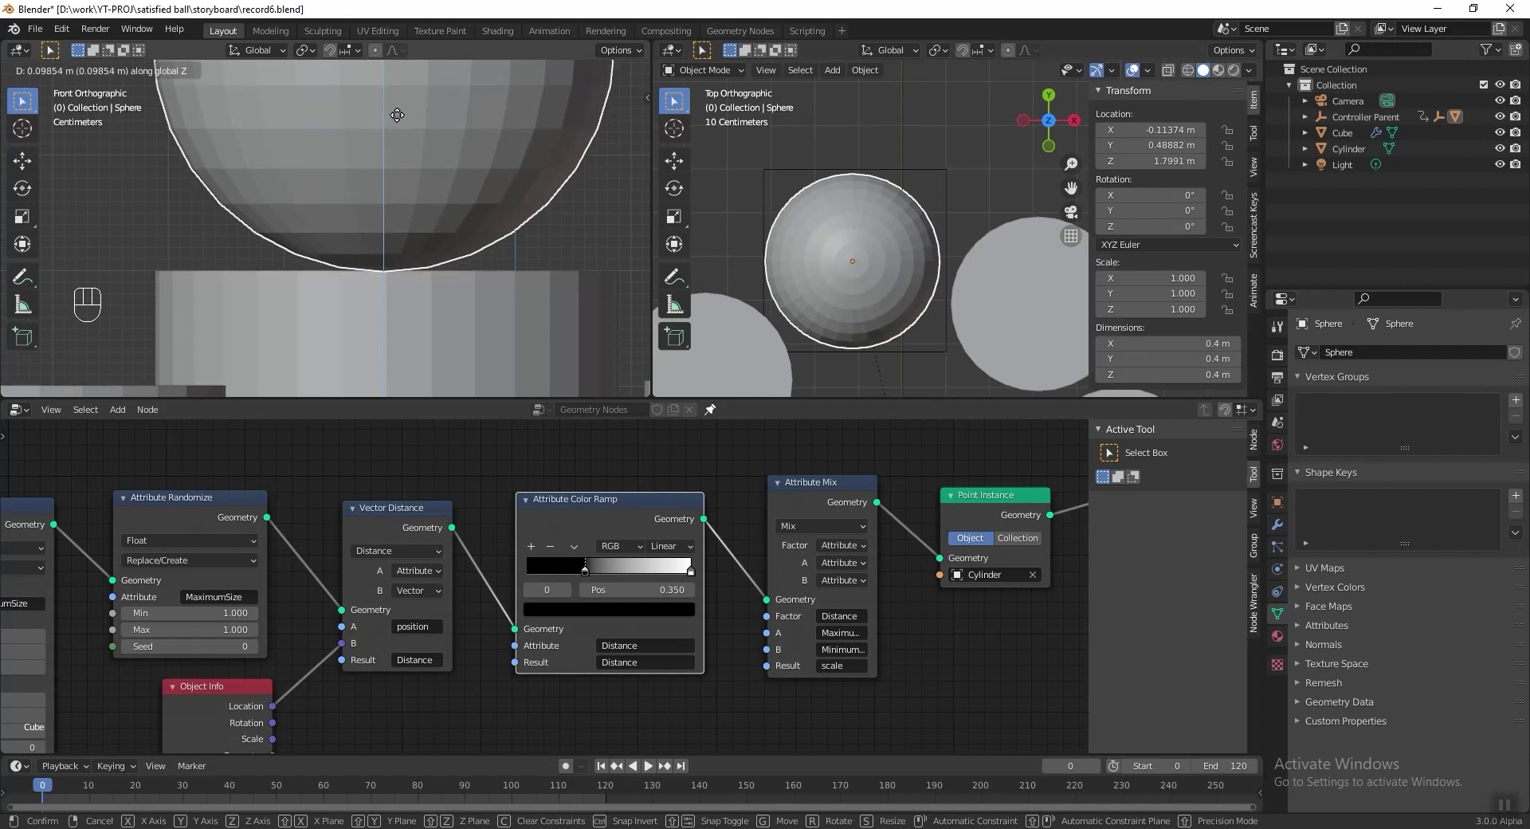
left_click(395, 114)
scroll(494, 253, "down", 5)
scroll(478, 239, "down", 5)
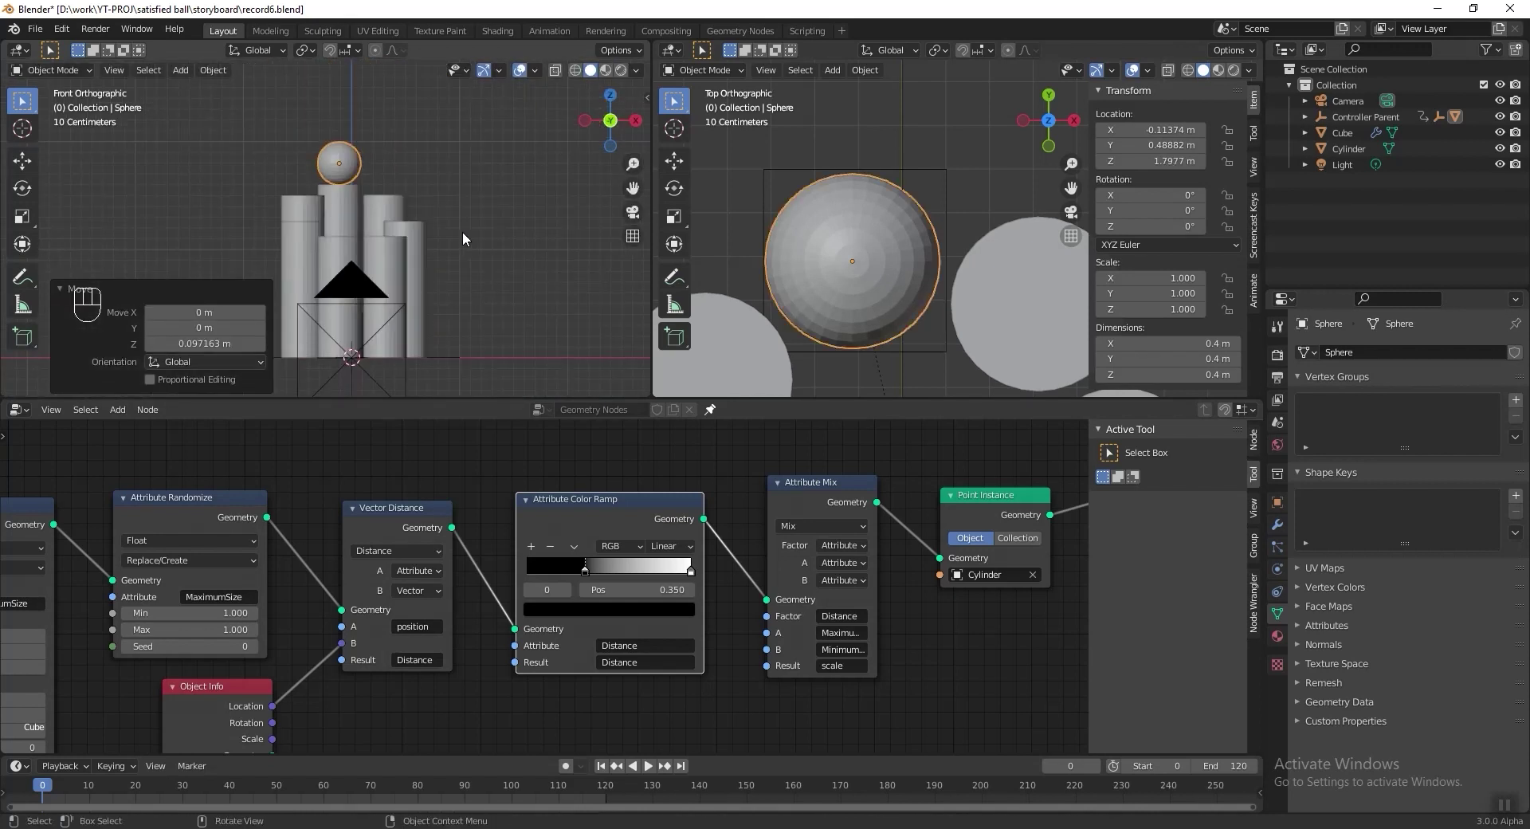
Step: Play the animation in perspective to check the sphere's travel over the cylinders, and go back to frame 0
key("space")
middle_click_drag(459, 229, 433, 222)
scroll(451, 218, "up", 3)
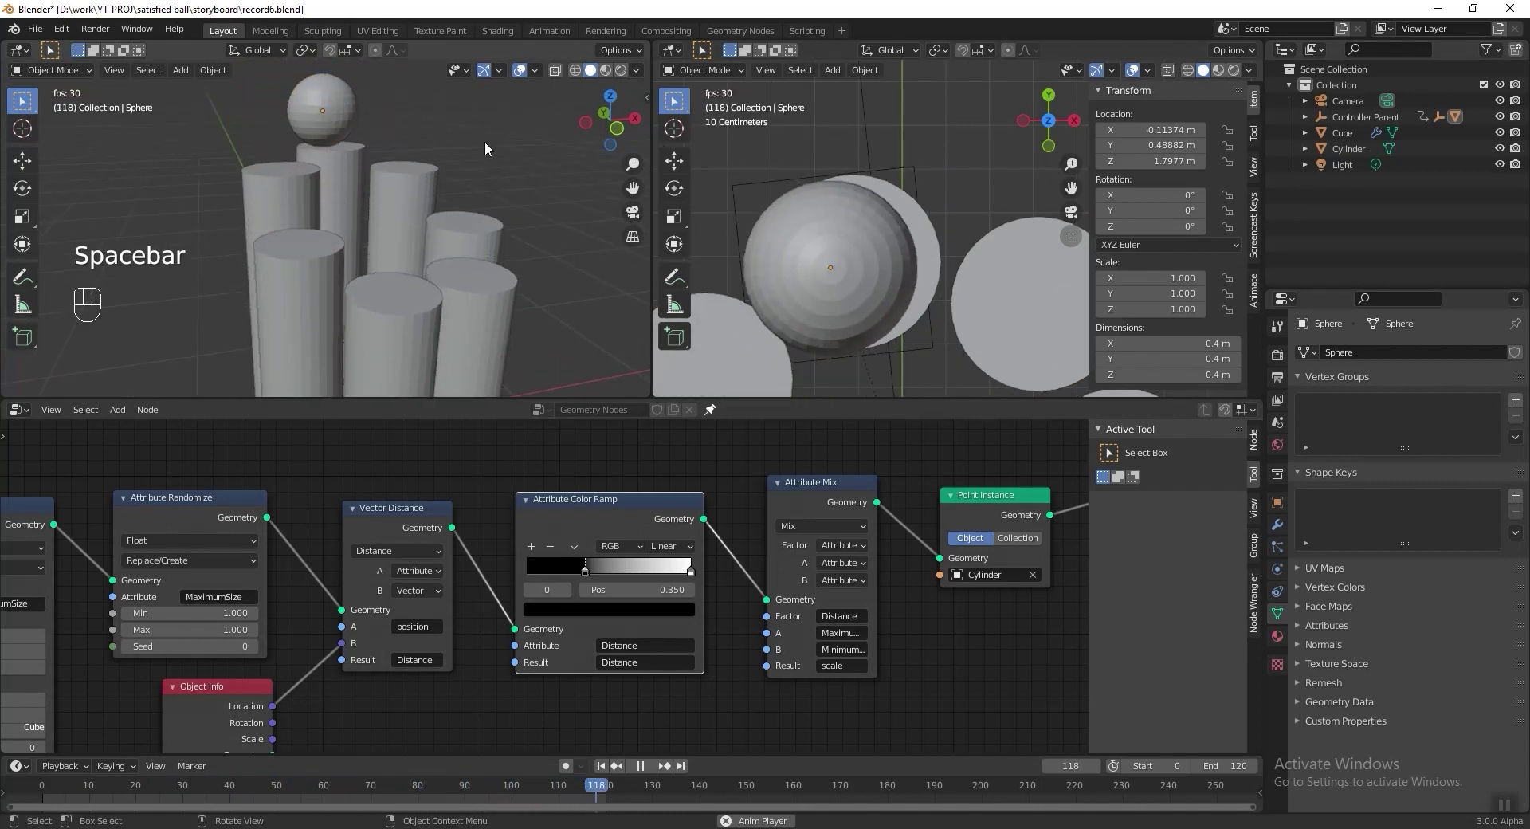
scroll(484, 141, "up", 2)
middle_click_drag(484, 141, 400, 140)
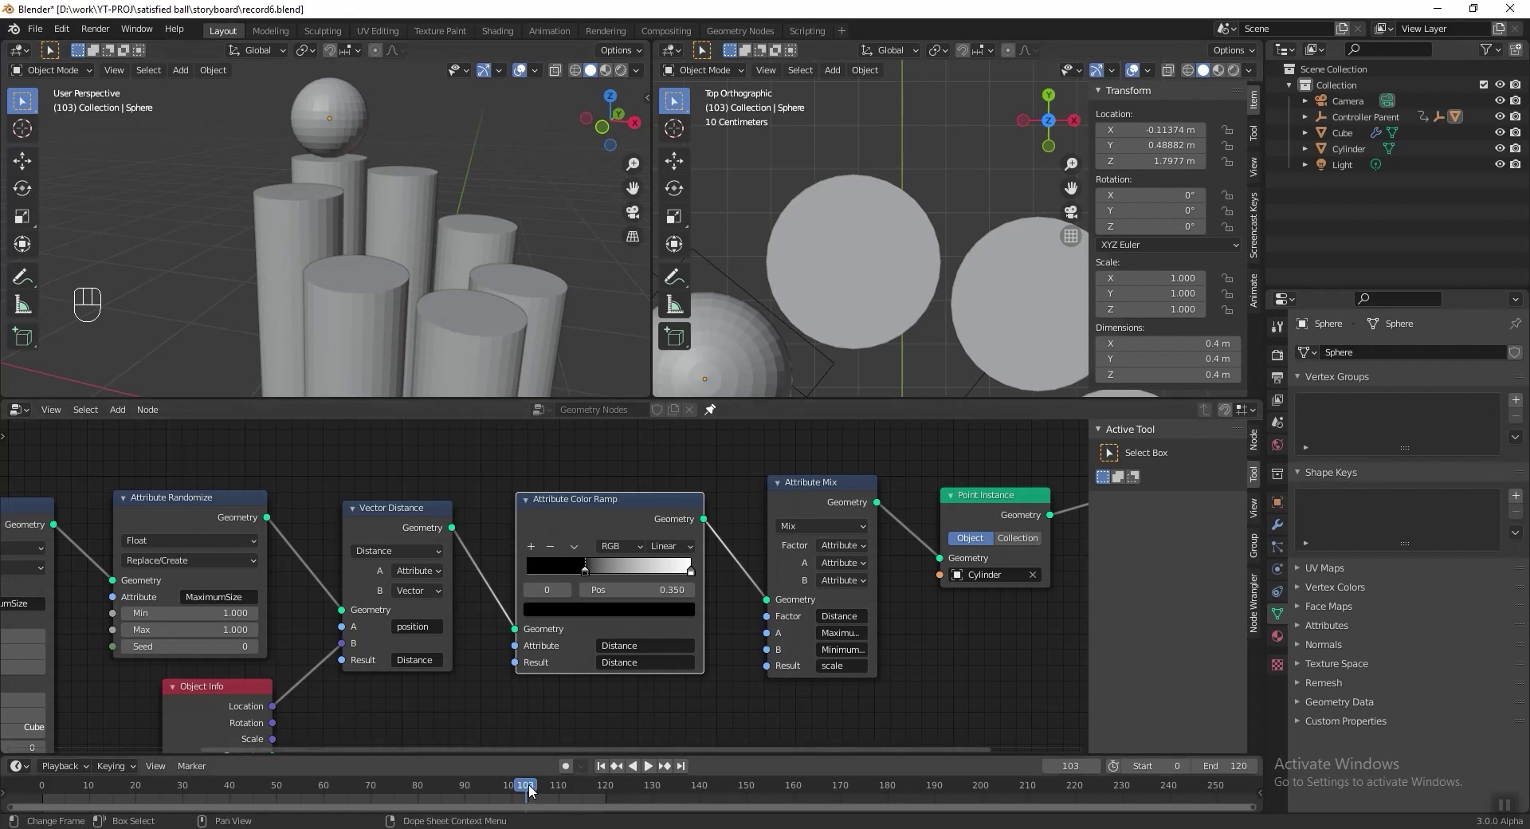
key("shift+Left")
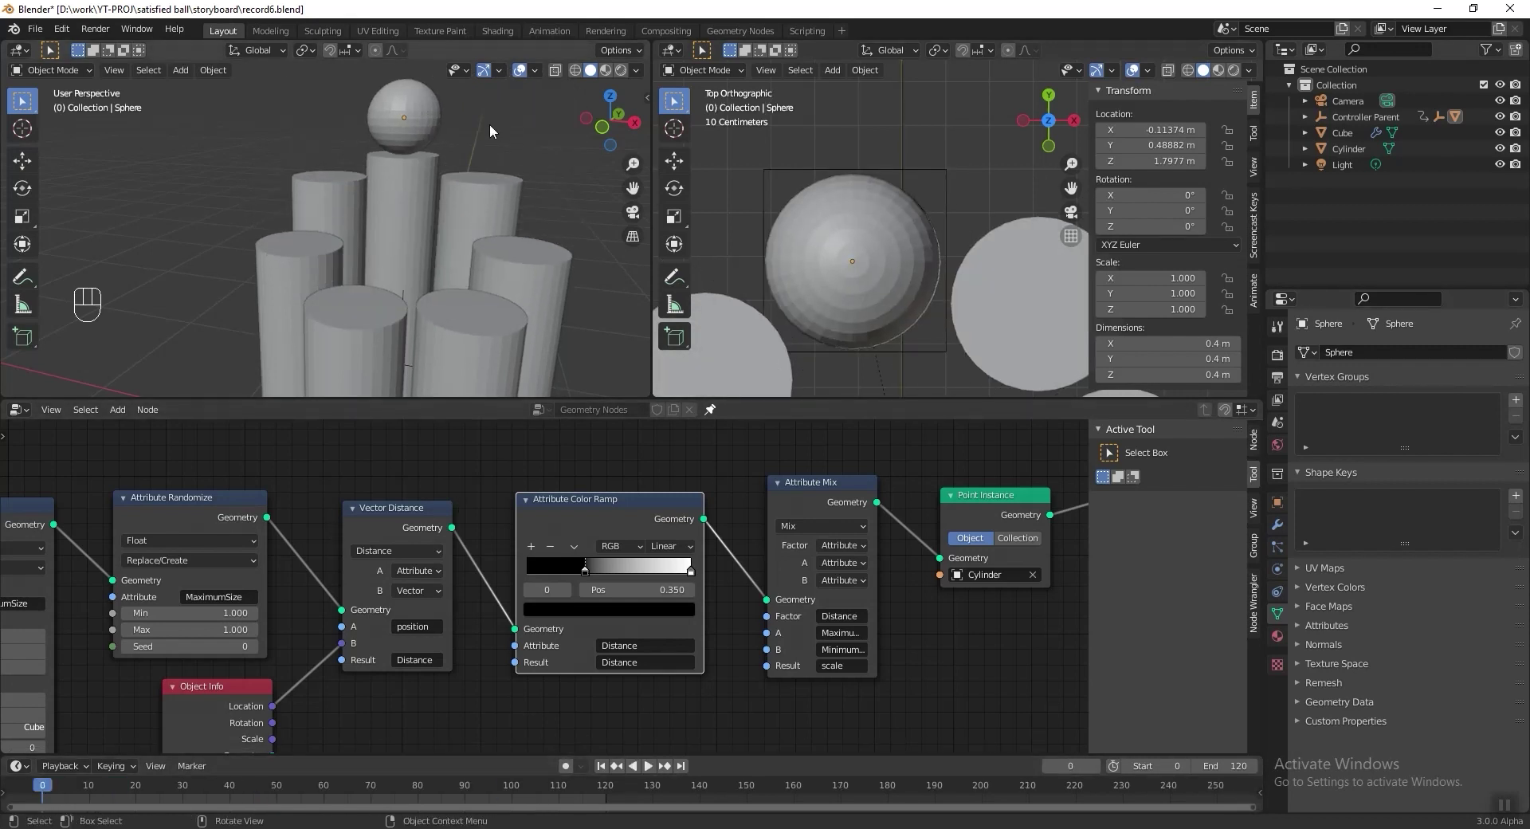
Step: Select the sphere and give it a new material
left_click(420, 114)
middle_click_drag(438, 131, 394, 155, "shift")
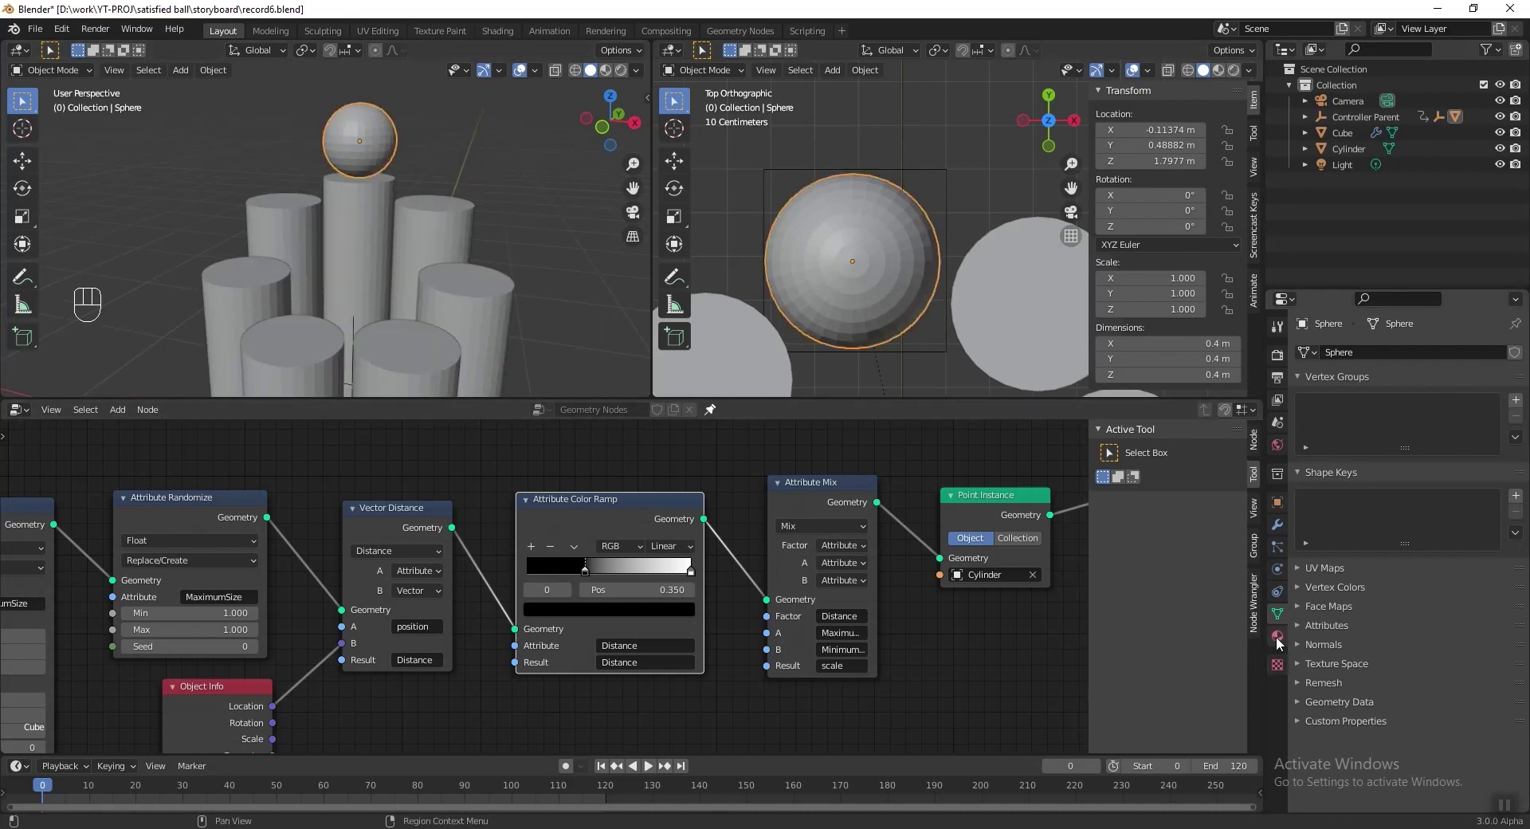
left_click(1277, 636)
left_click(1400, 419)
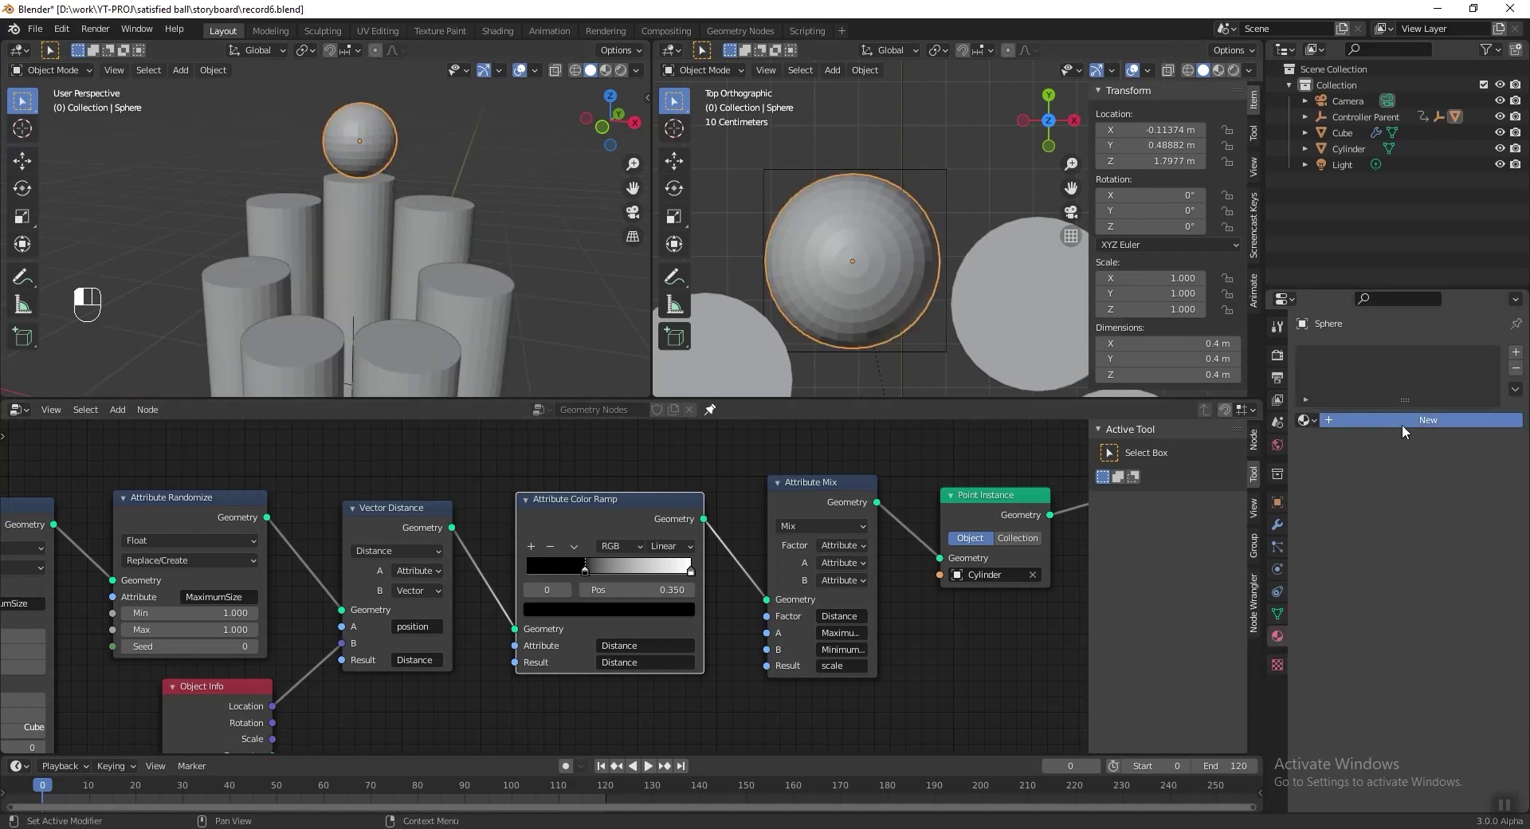
Step: In Edit Mode, select all faces of the sphere's upper half in front view with X-ray on
key("Tab")
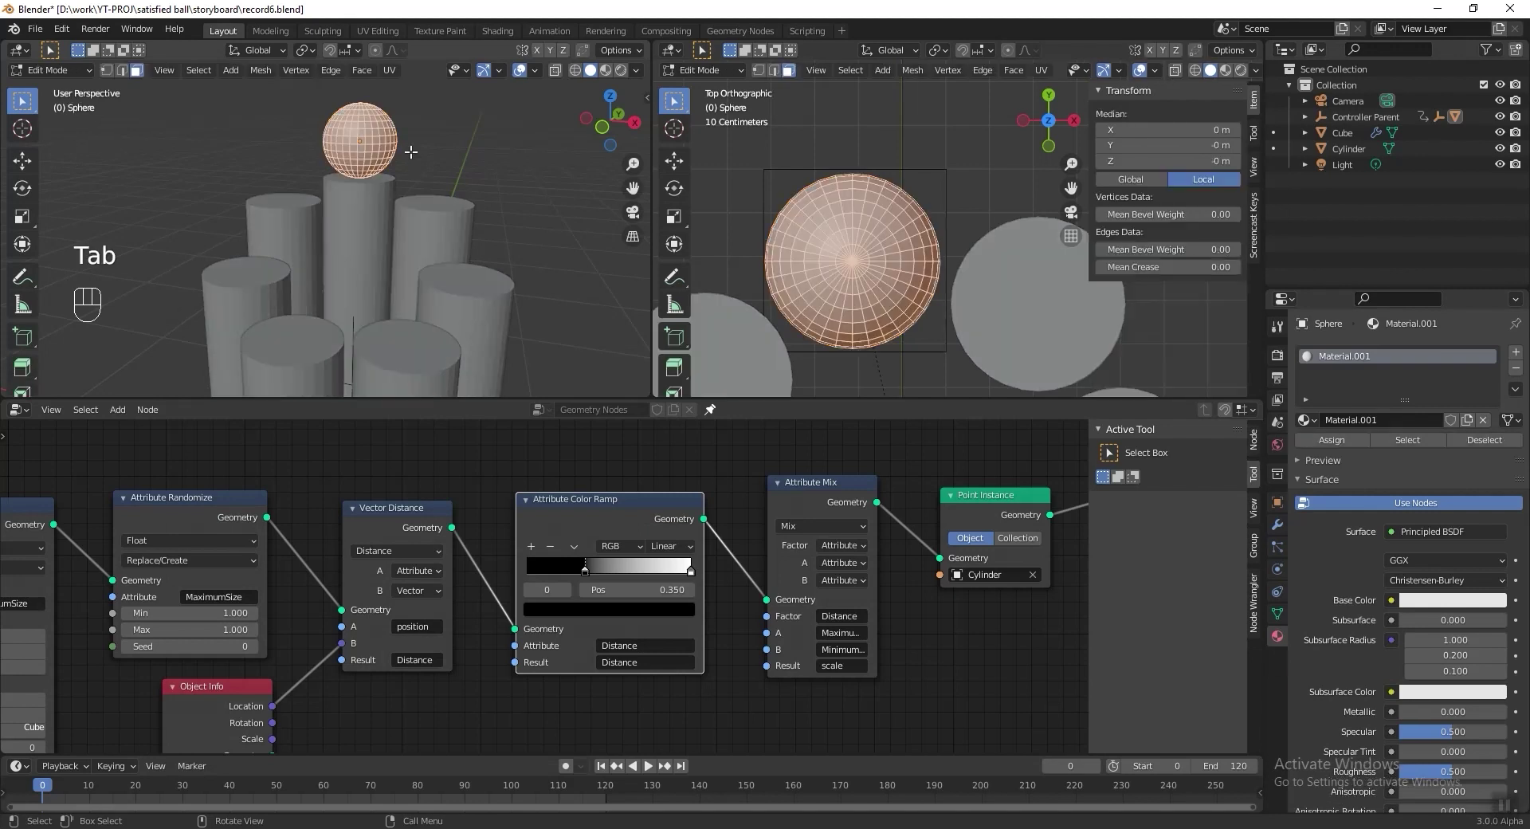
key("KP_1")
scroll(410, 152, "up", 4)
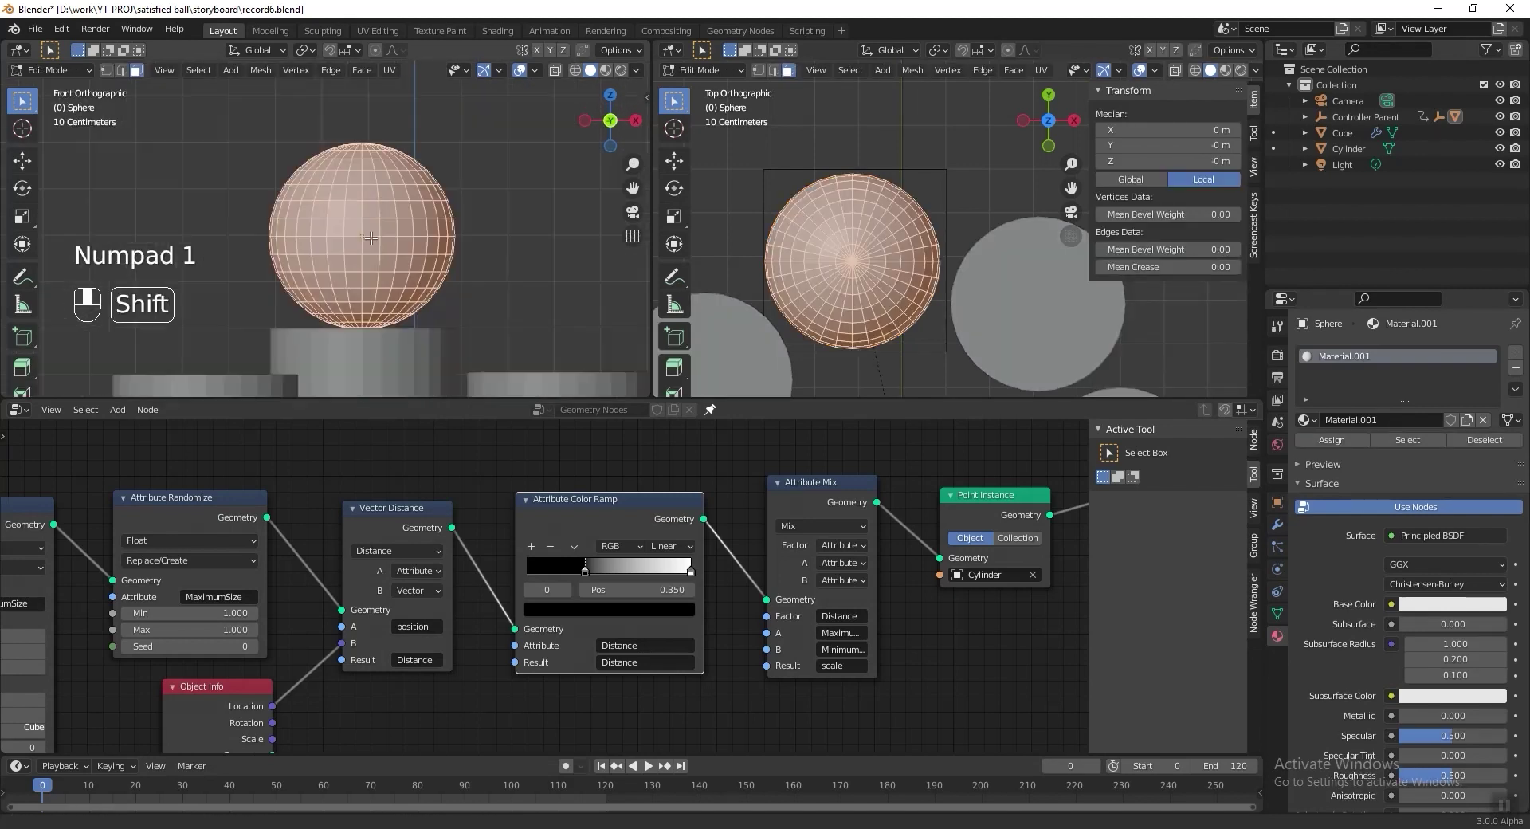
middle_click_drag(410, 152, 437, 239, "shift")
key("alt+z")
left_click_drag(231, 110, 545, 248)
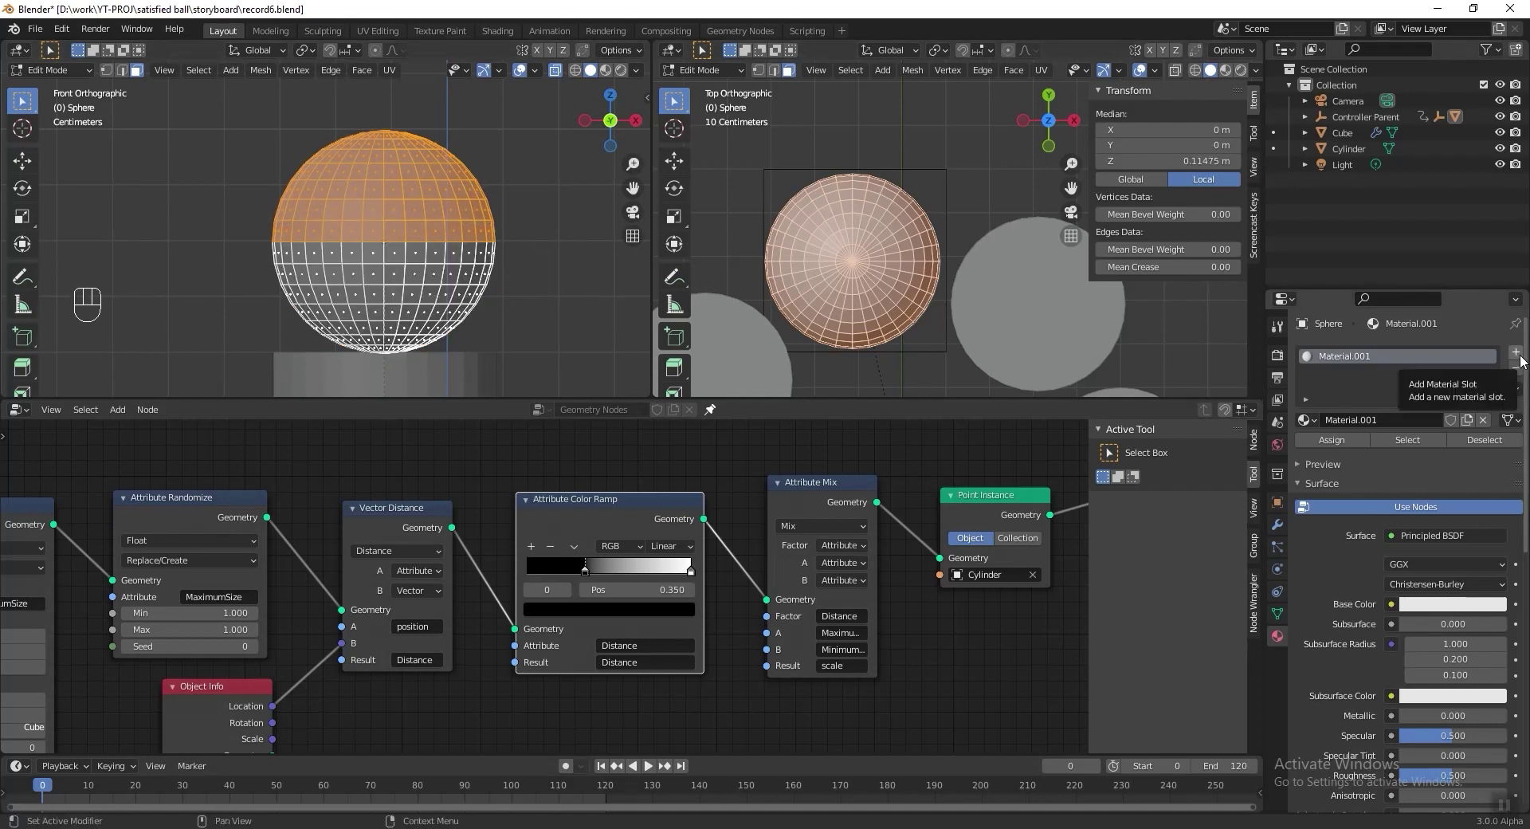
Step: Add a second material slot with a new material and set its base color to hex 4C3AB0
left_click(1518, 356)
left_click(1446, 454)
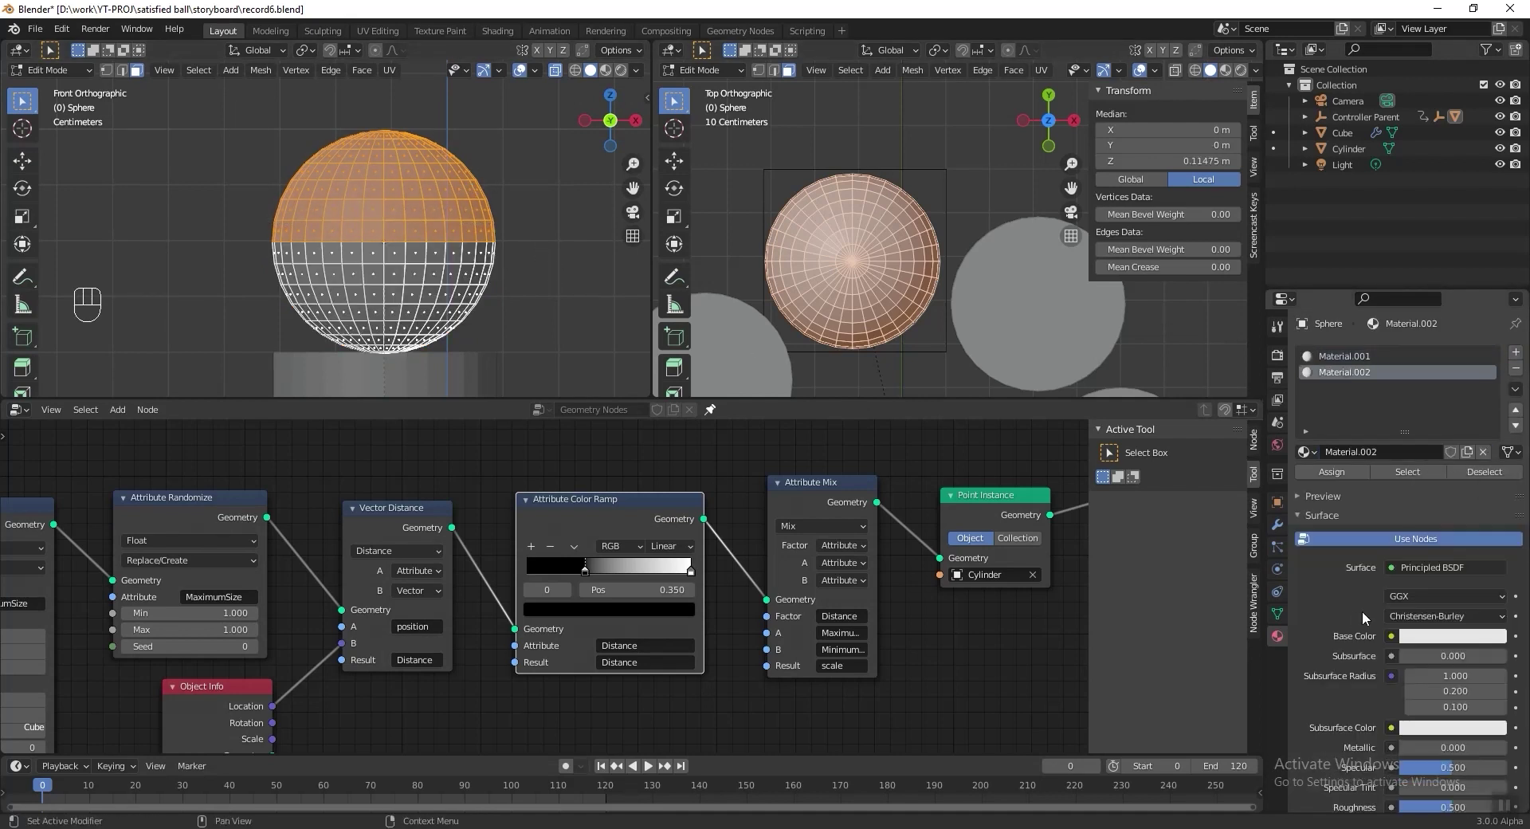
left_click(1423, 636)
left_click(1475, 541)
type("4C3AB0")
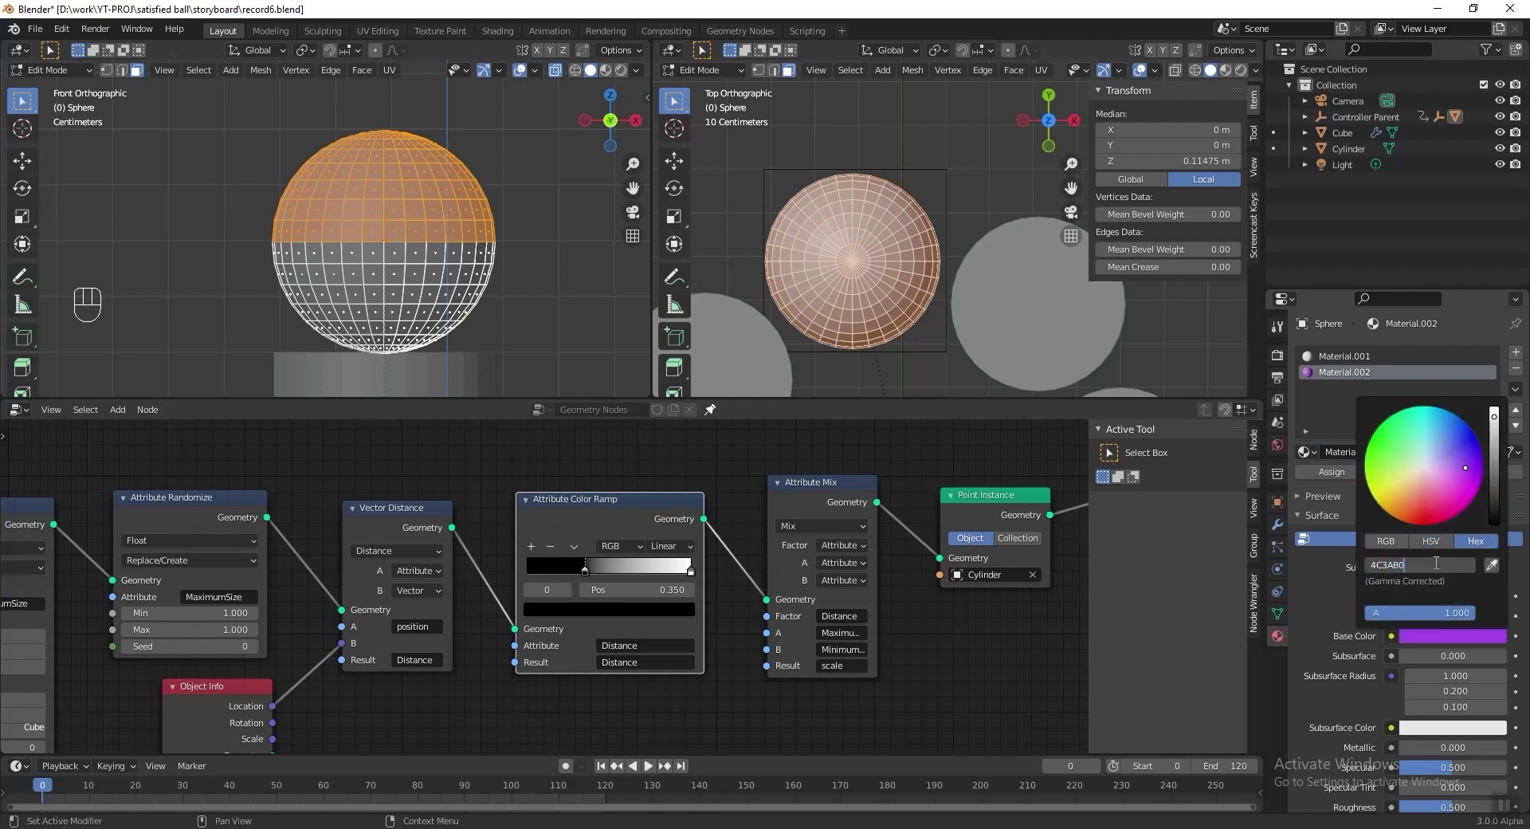
key("Return")
Step: Set the purple material's roughness to 0.2 and assign it to the sphere's selected upper faces
scroll(1324, 589, "down", 4)
scroll(1327, 590, "down", 1)
left_click(1439, 648)
type(".2")
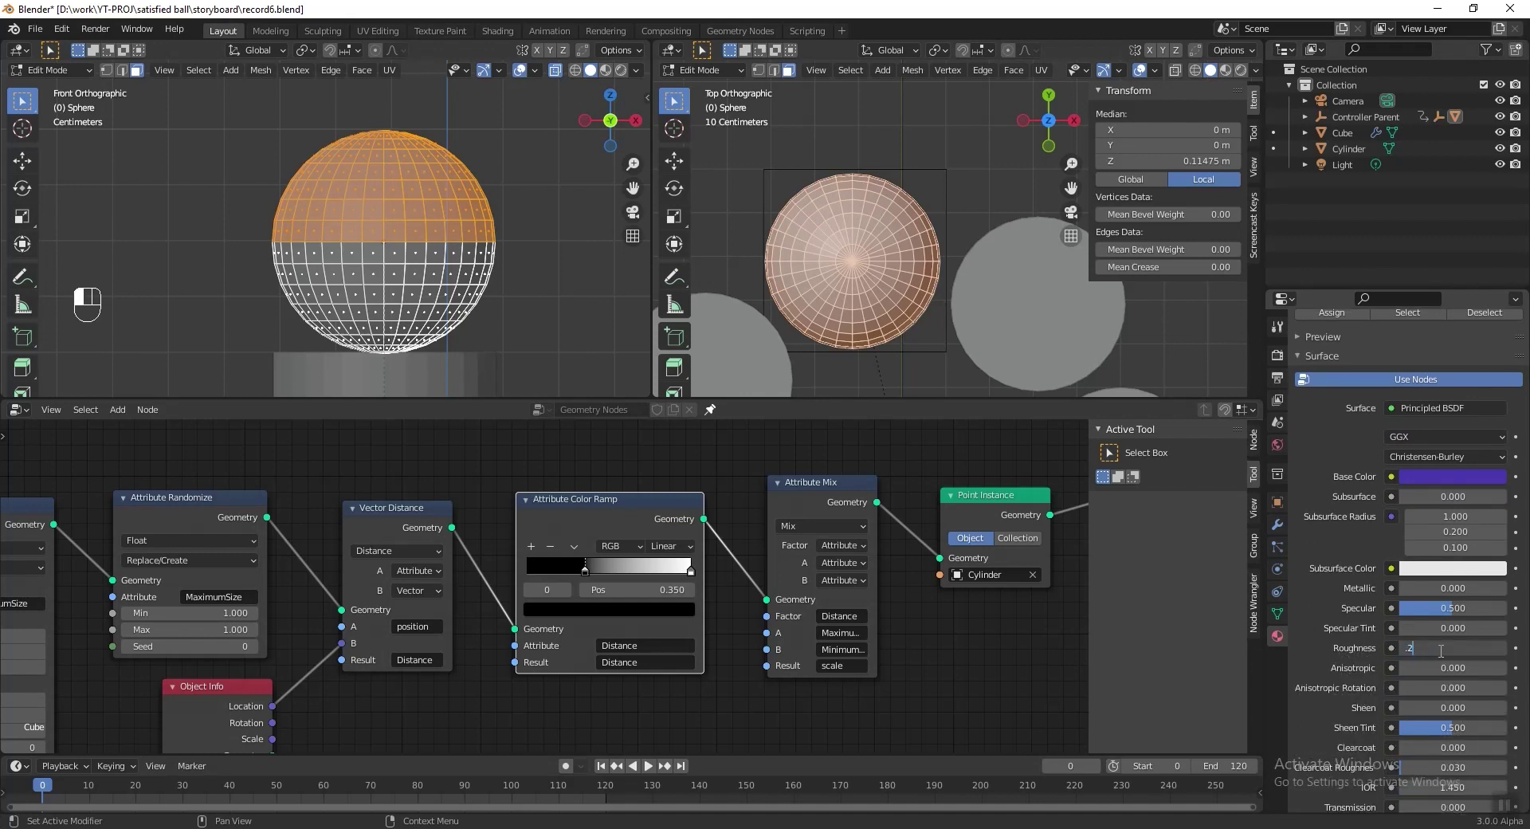
scroll(1353, 594, "up", 5)
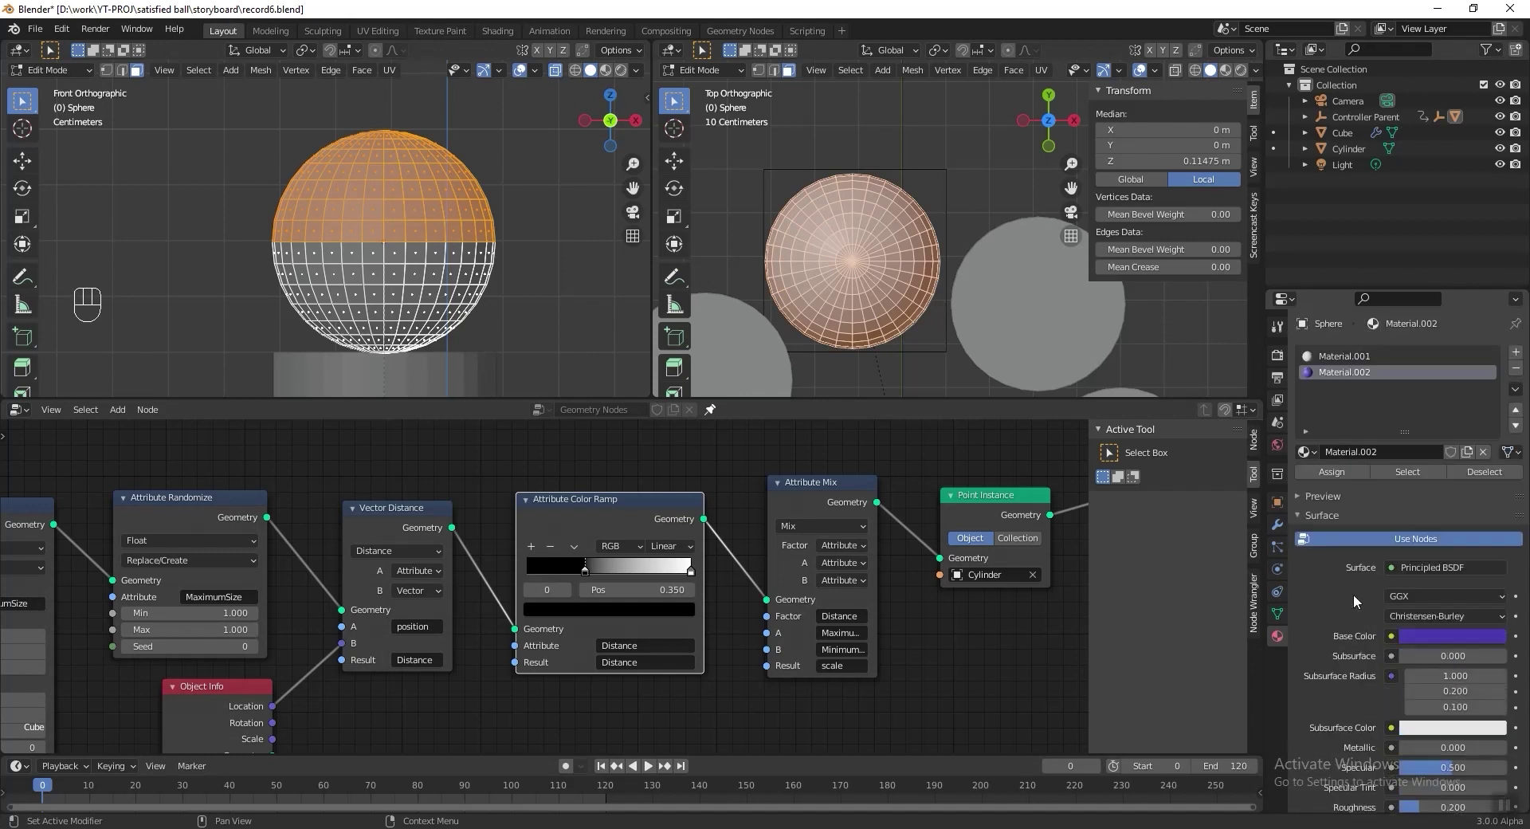
left_click(1341, 472)
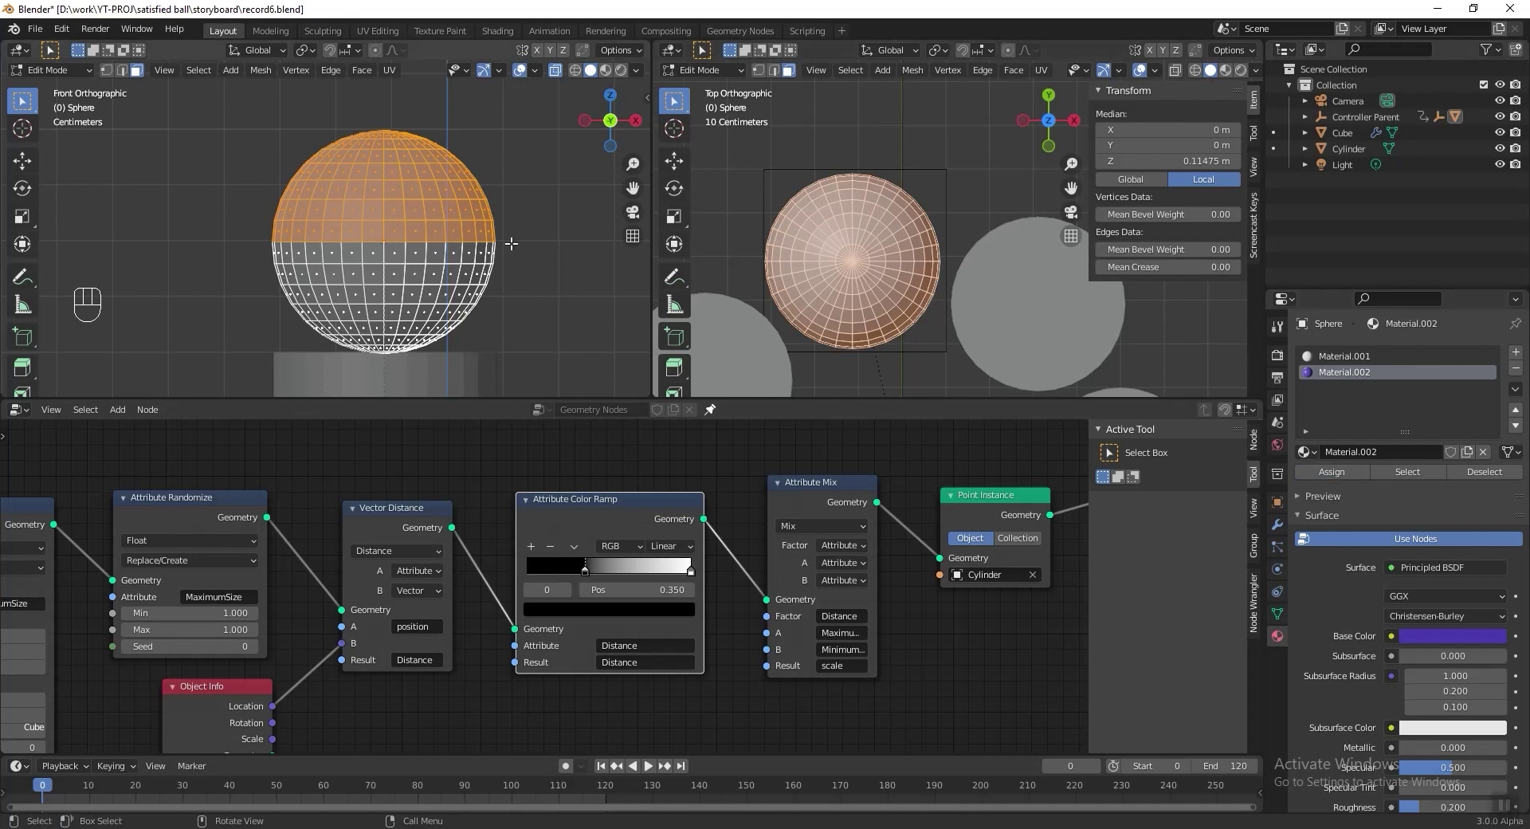
Step: Show the perspective viewport in Material Preview shading and turn X-ray off
scroll(510, 227, "down", 2, "ctrl")
key("z")
middle_click_drag(476, 182, 530, 255)
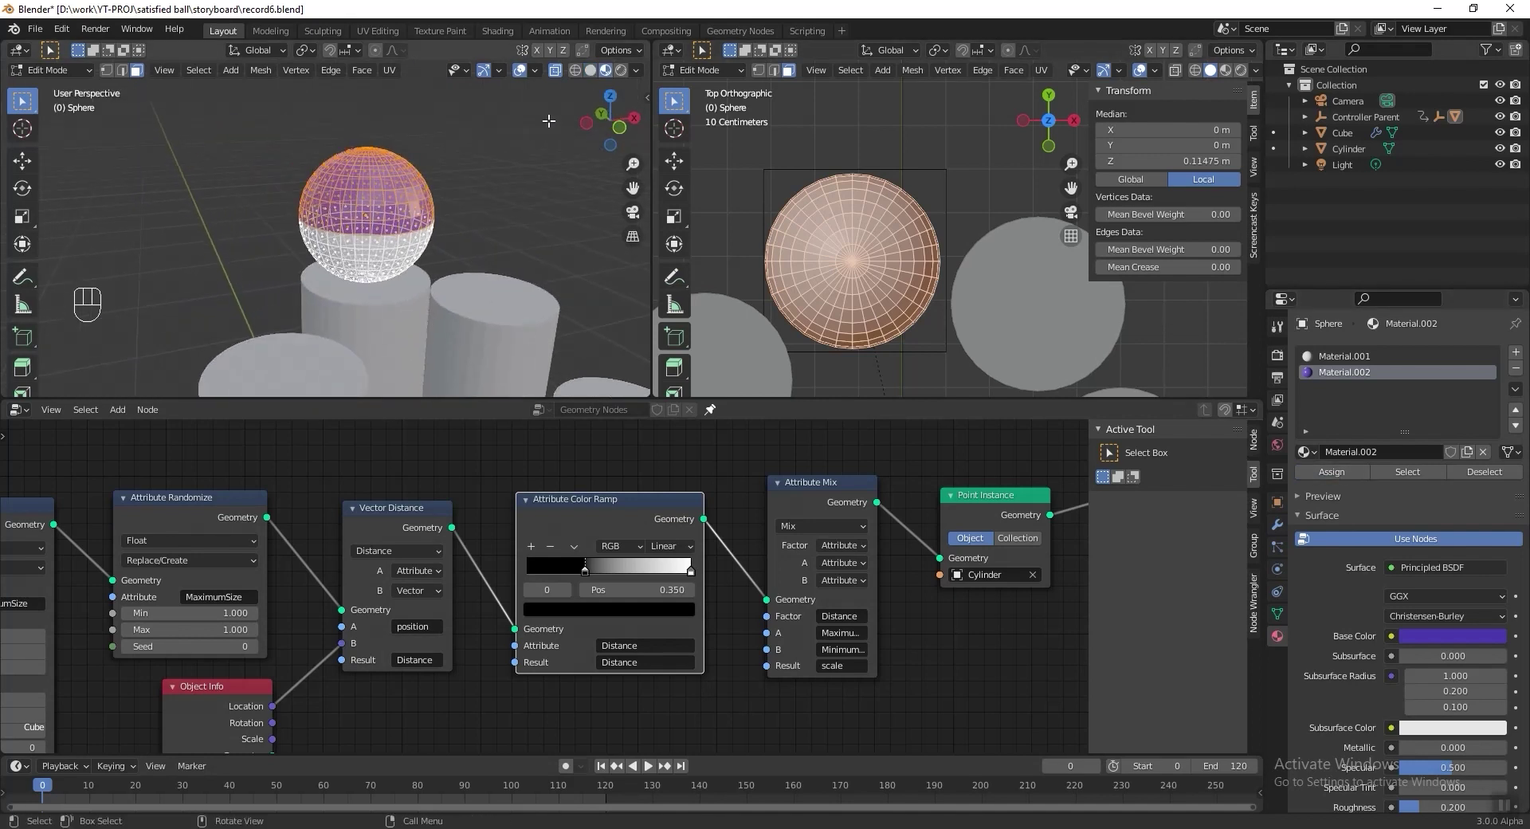
left_click(556, 70)
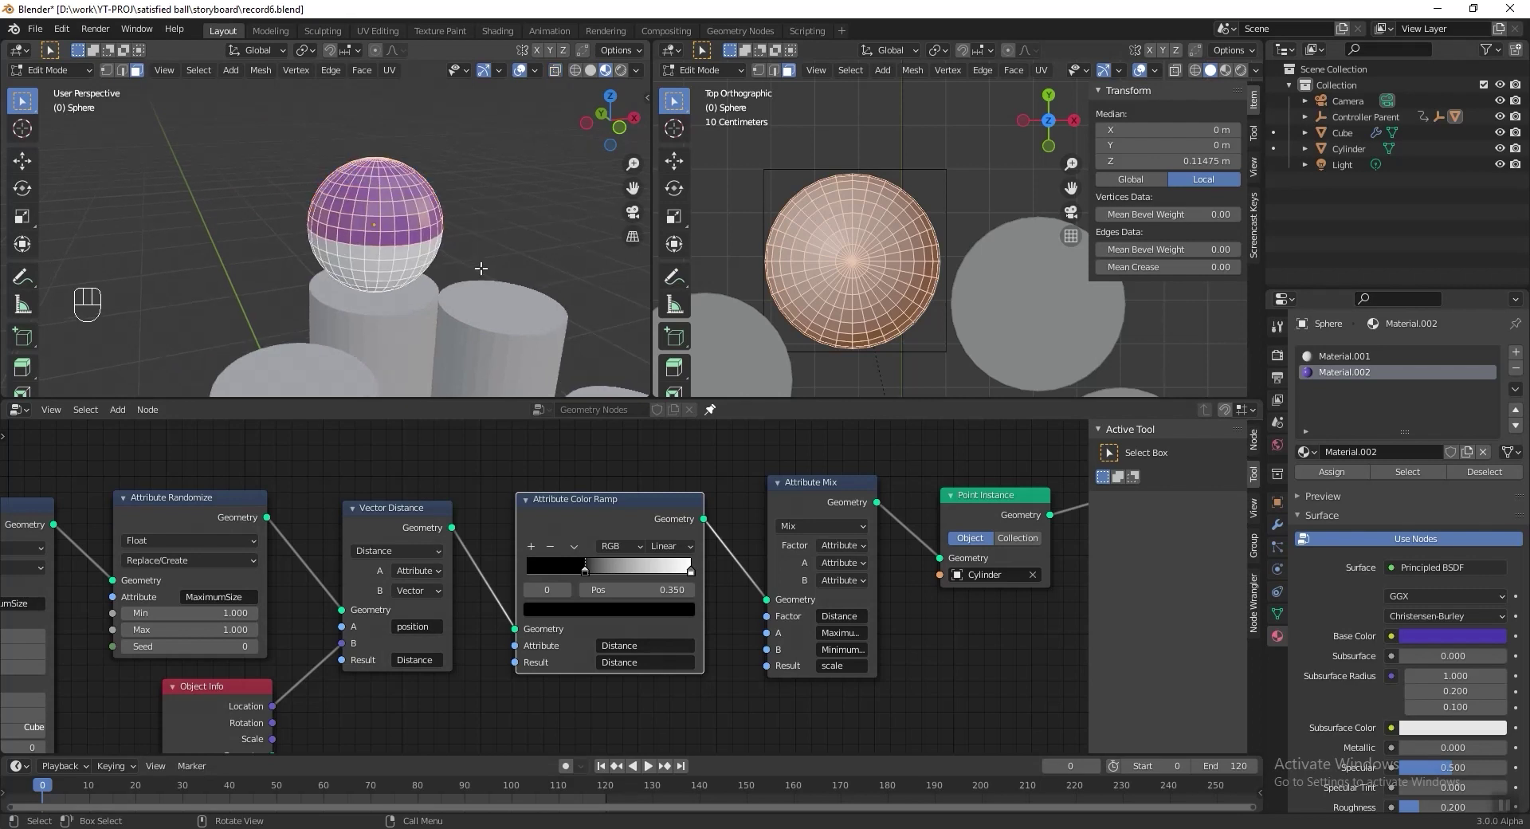
Step: Return to Object Mode and shade the sphere smooth
key("Tab")
right_click(442, 160)
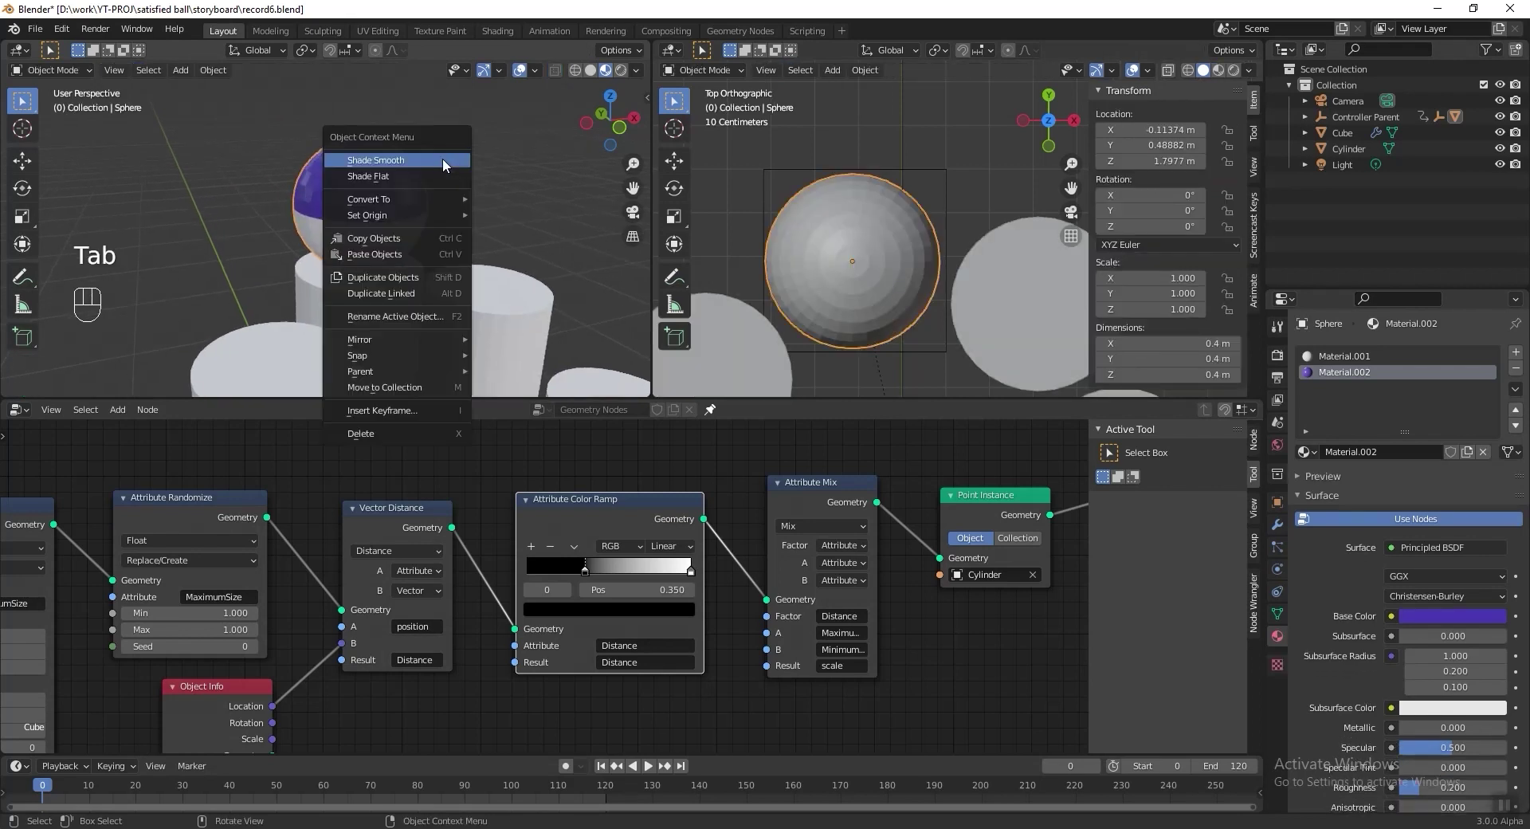
left_click(442, 160)
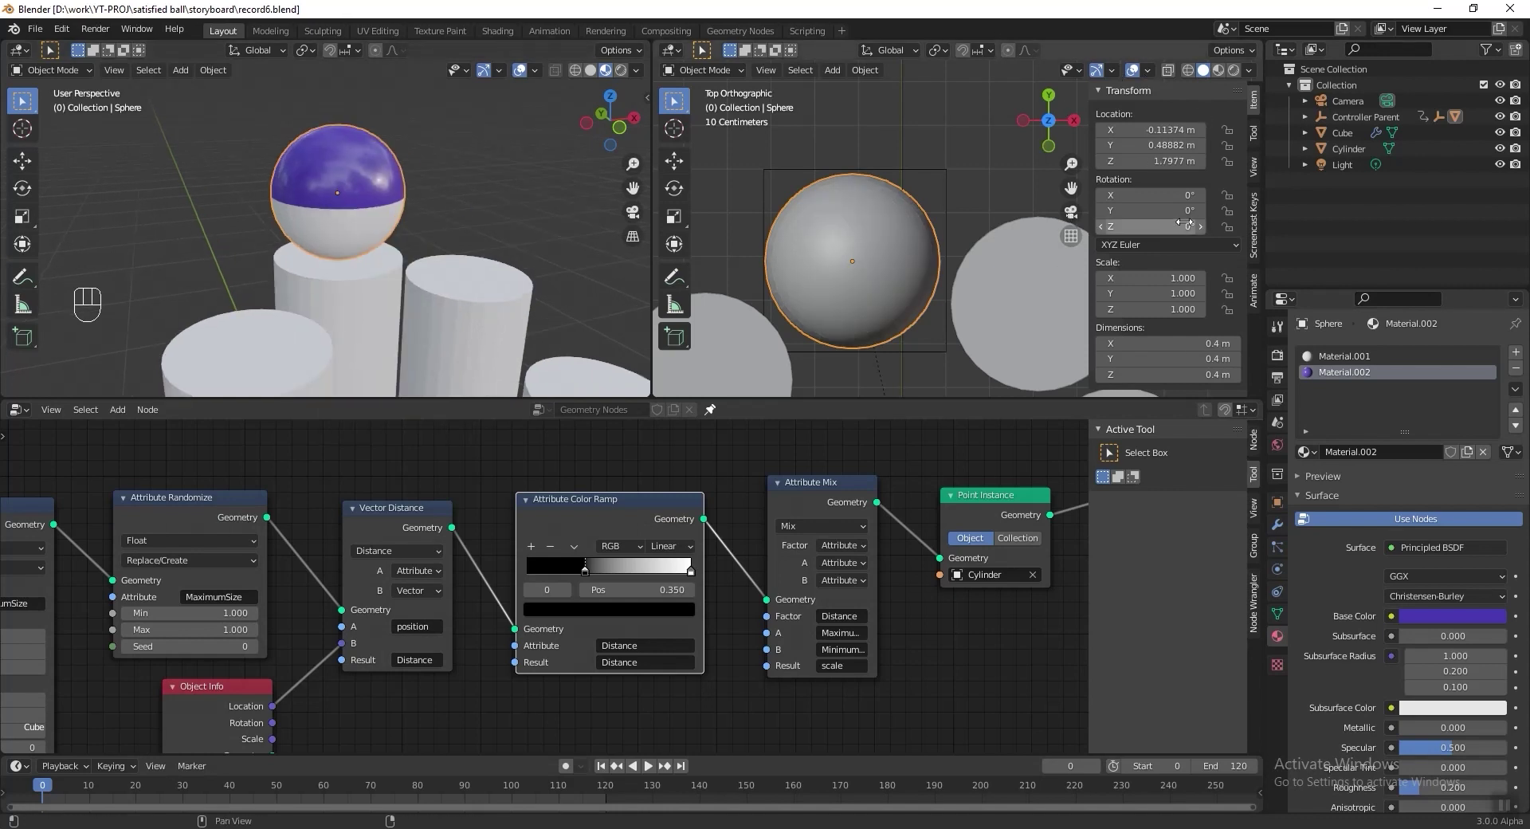
Step: Keyframe only the sphere's Y rotation at 0° on frame 0
right_click(1130, 211)
left_click(1108, 212)
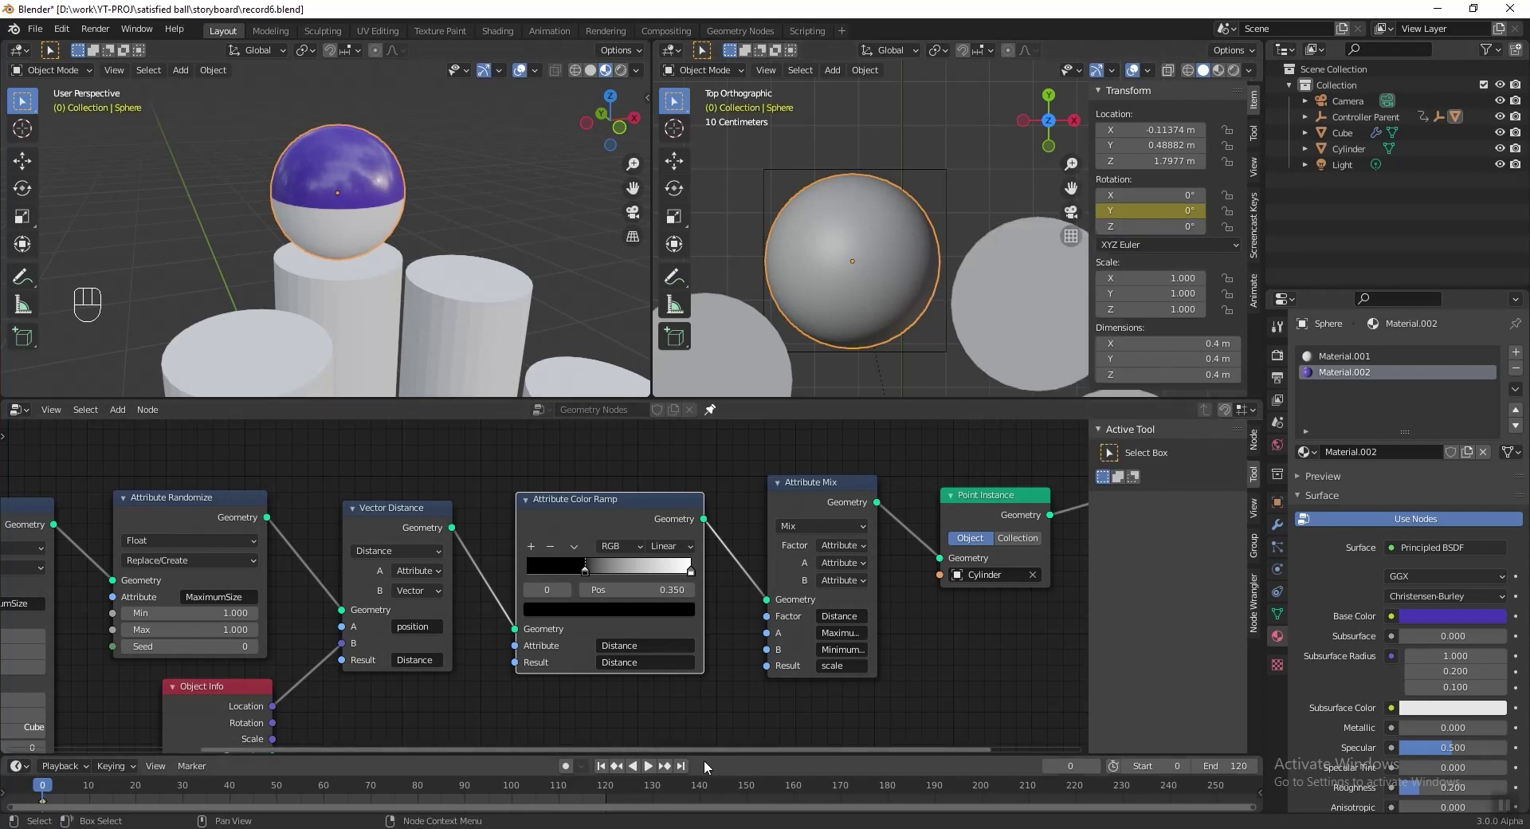
Step: Keyframe only the sphere's Y rotation at 360° on frame 120 and play the animation to check the roll
left_click(682, 765)
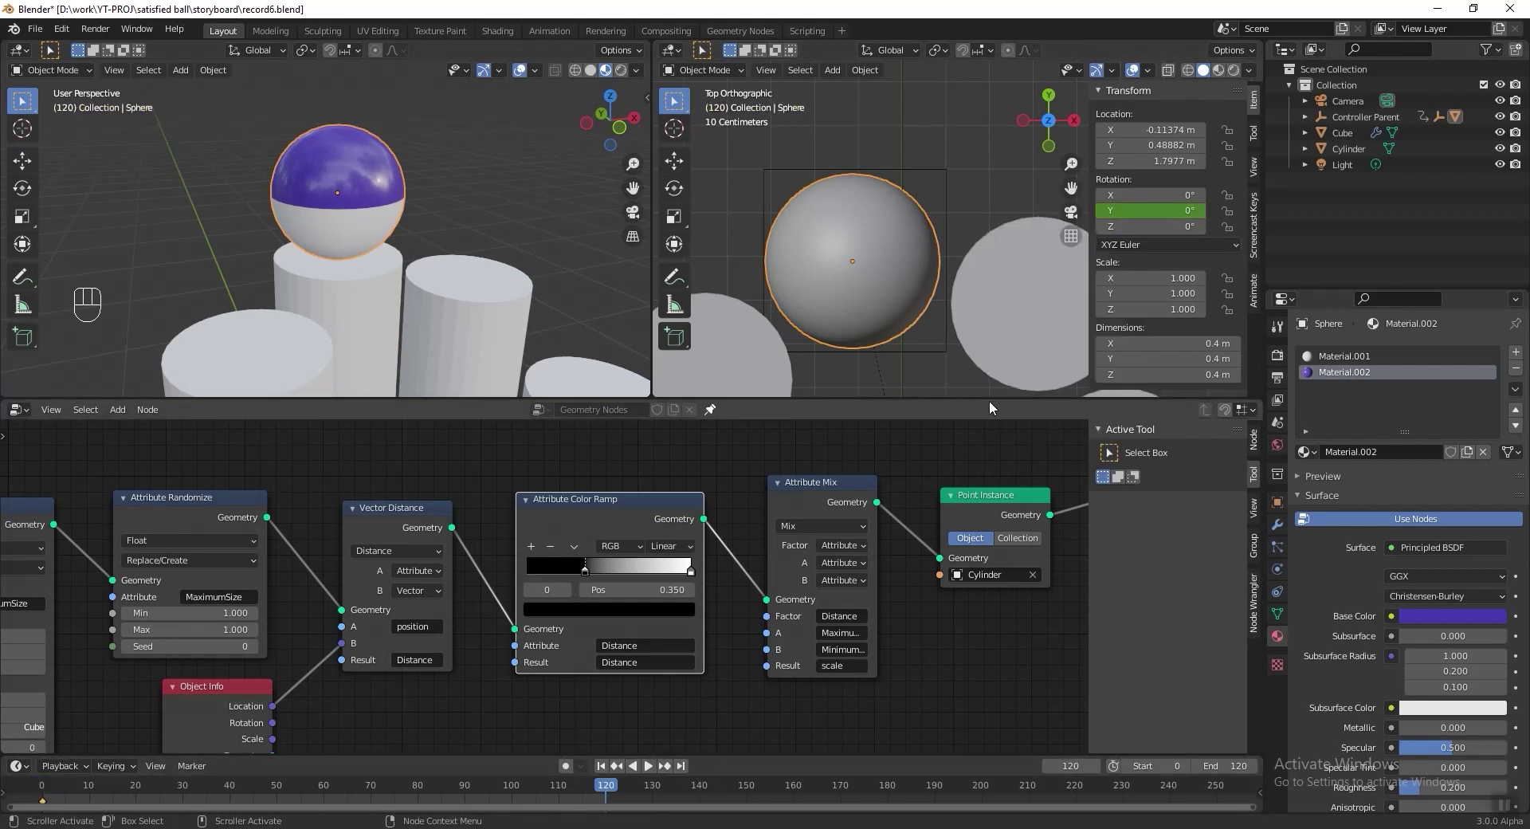
left_click(1140, 211)
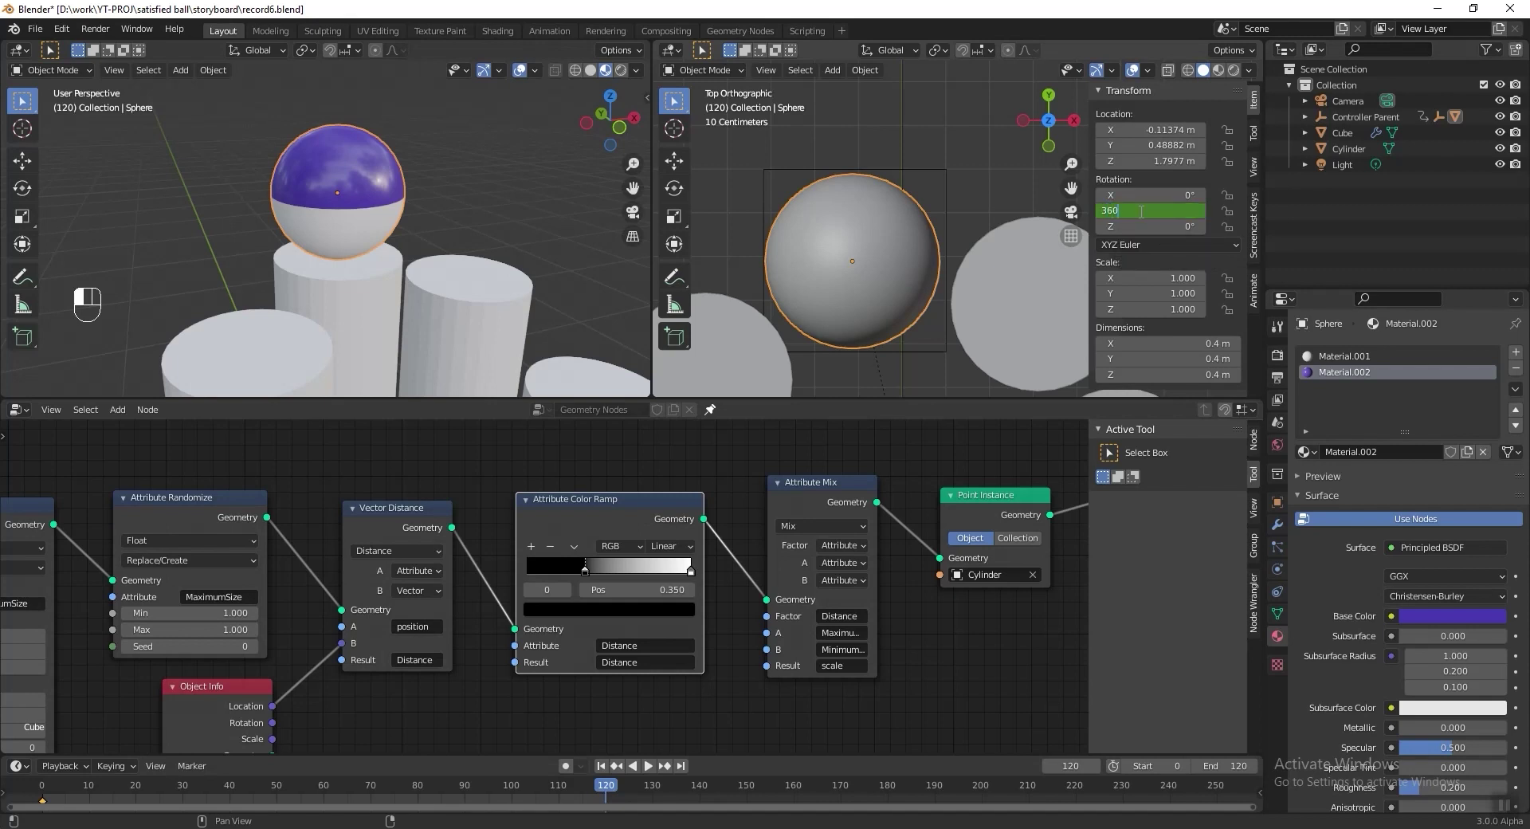
key("Return")
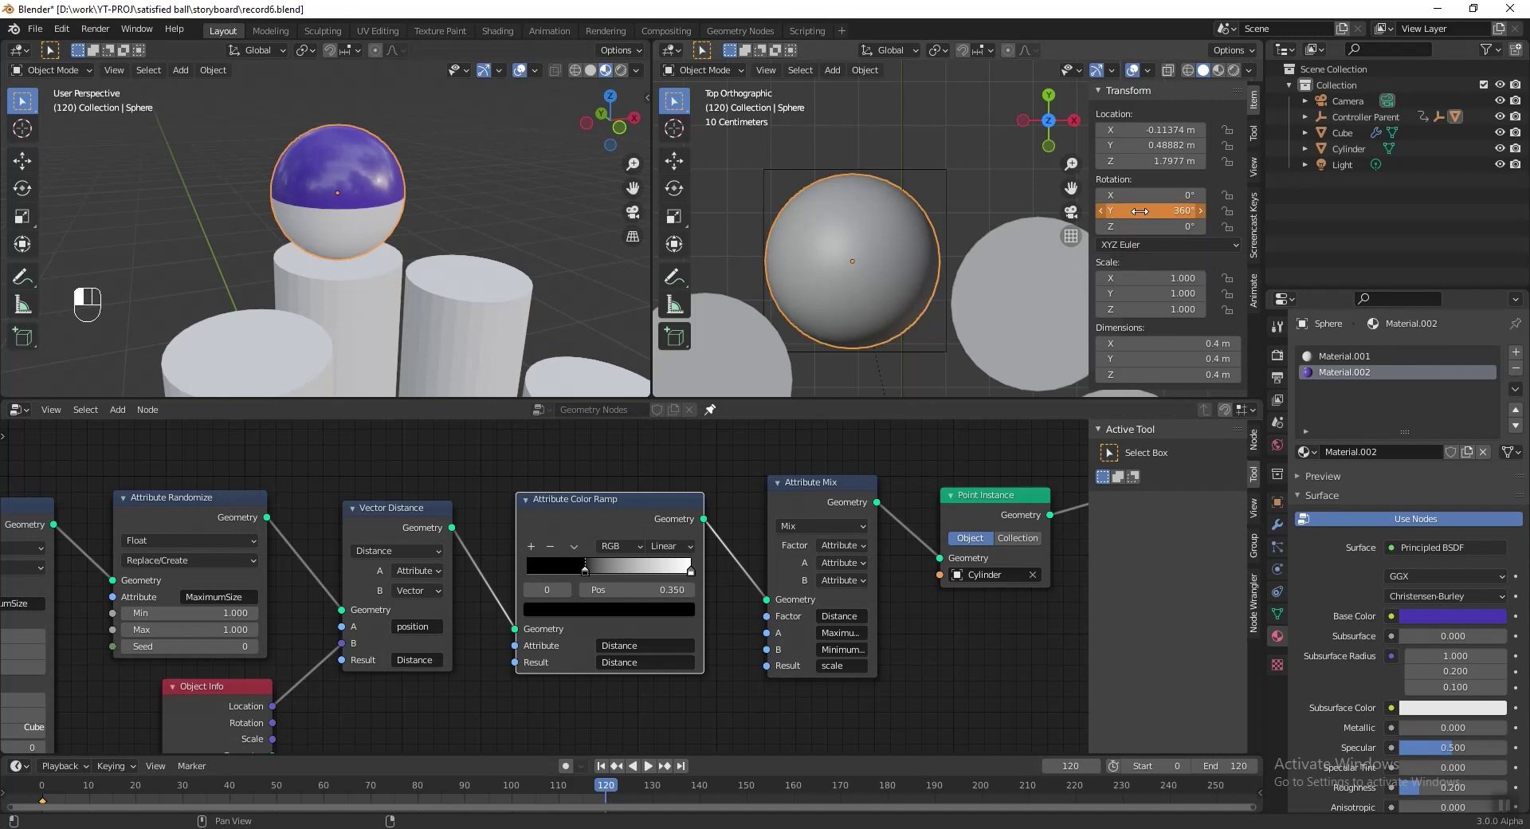
right_click(1140, 211)
left_click(1051, 189)
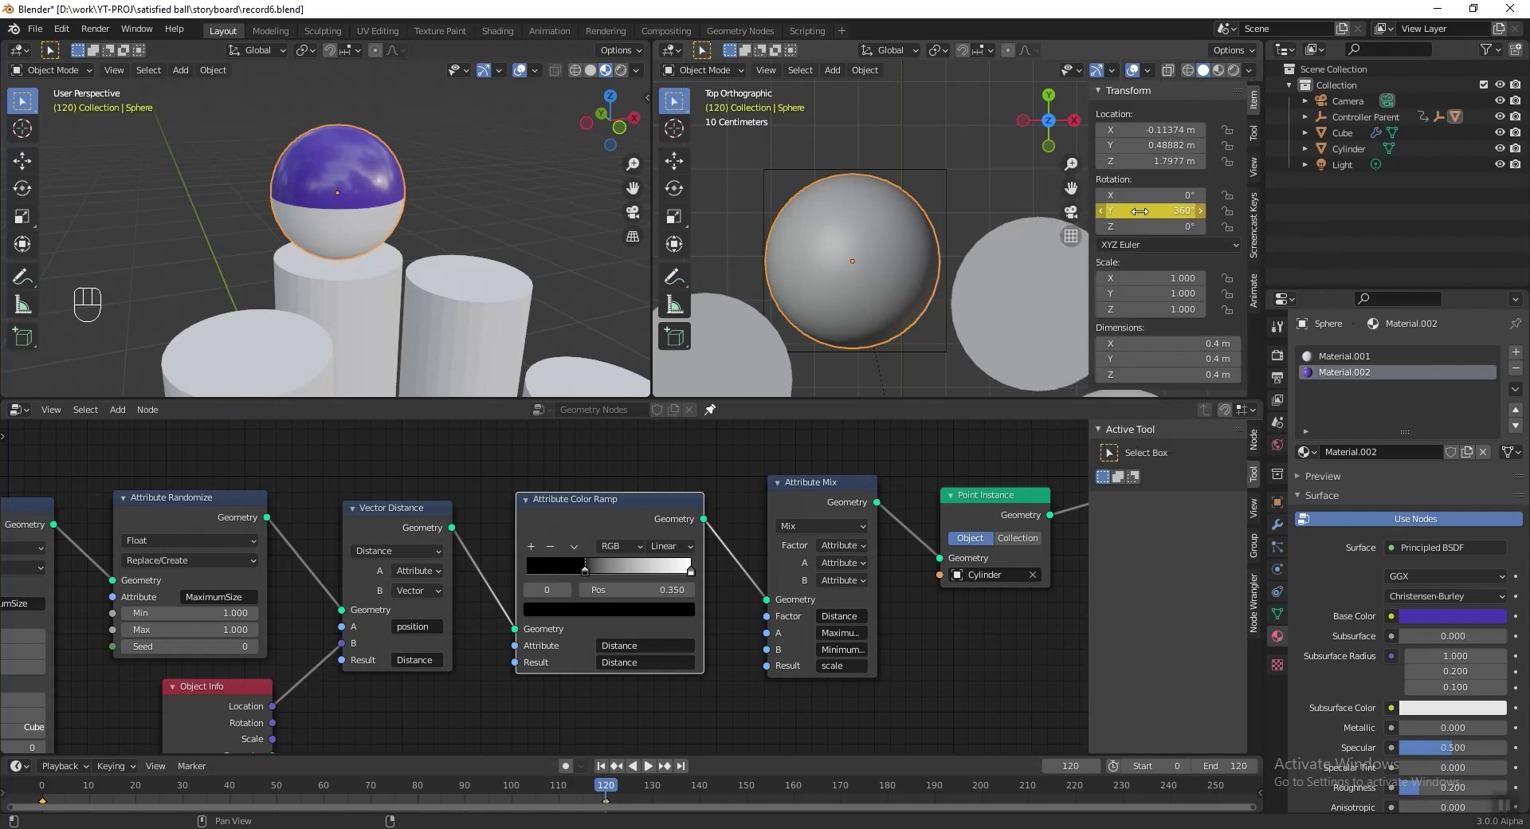
key("space")
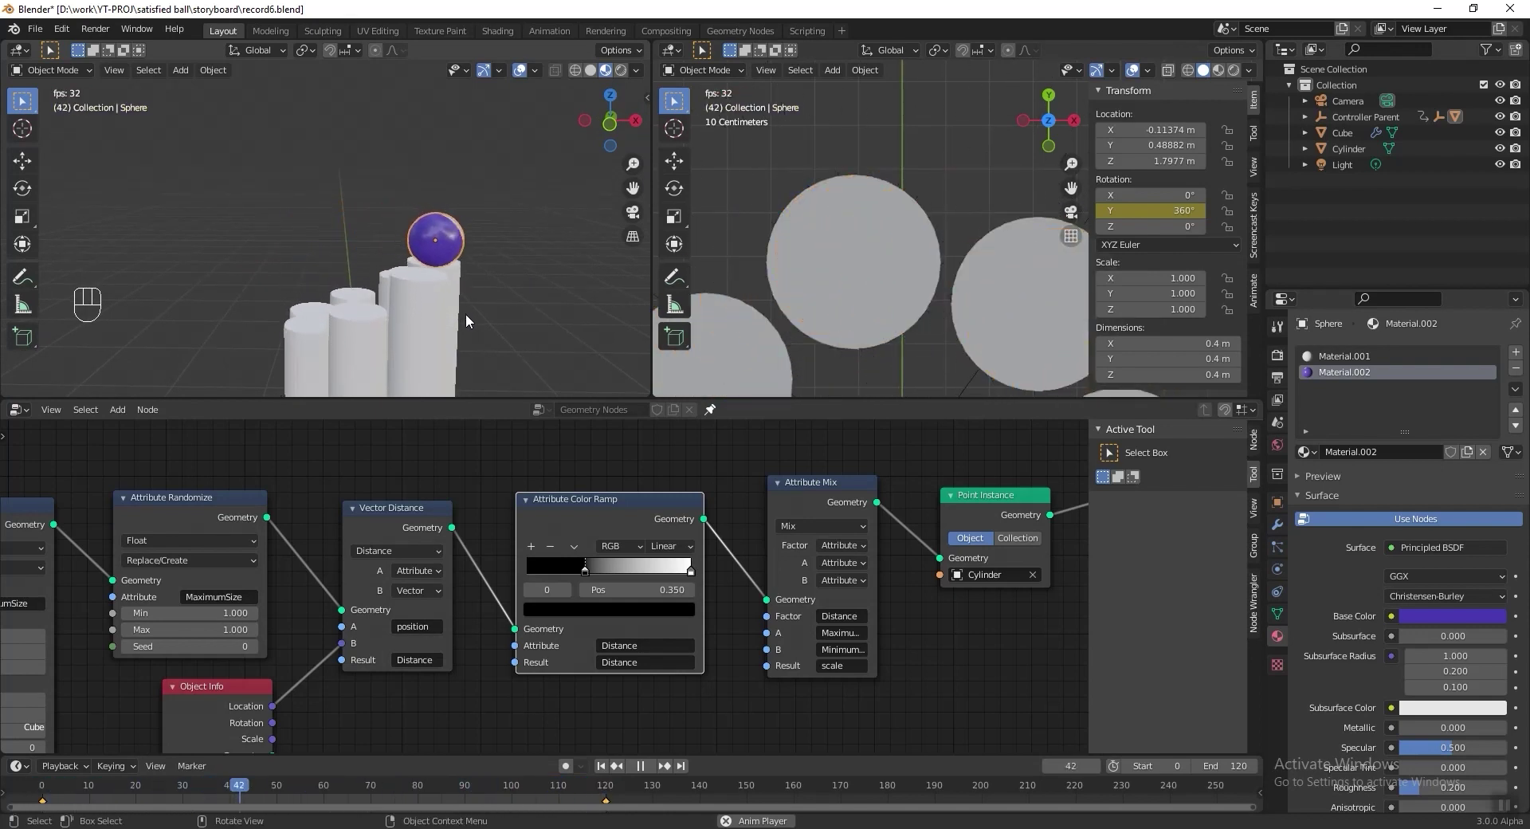
key("space")
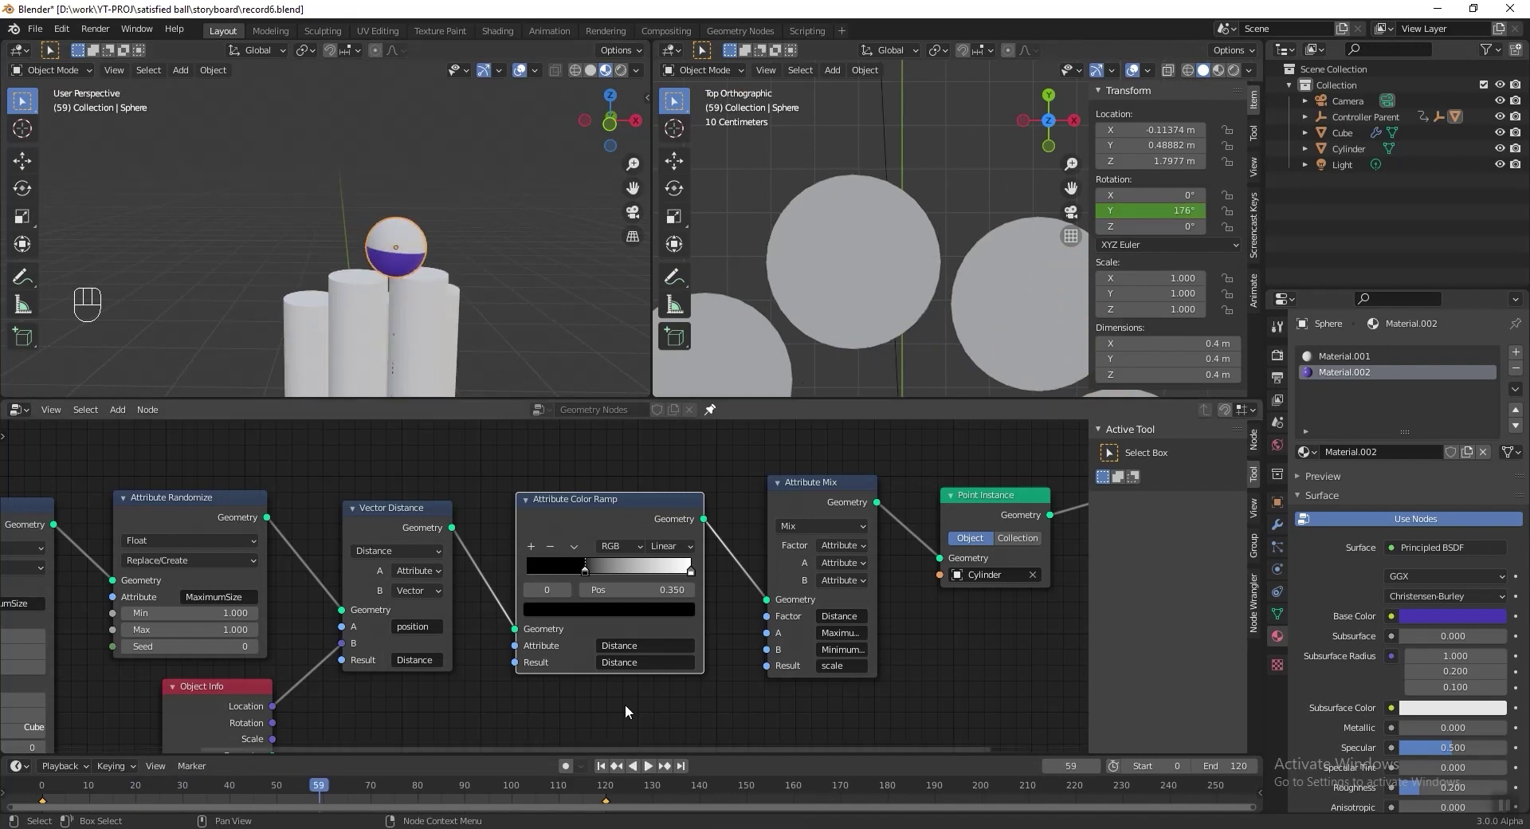
Step: Replace the sphere's Y rotation keyframe on frame 120 with 1080° and play the animation
left_click(686, 767)
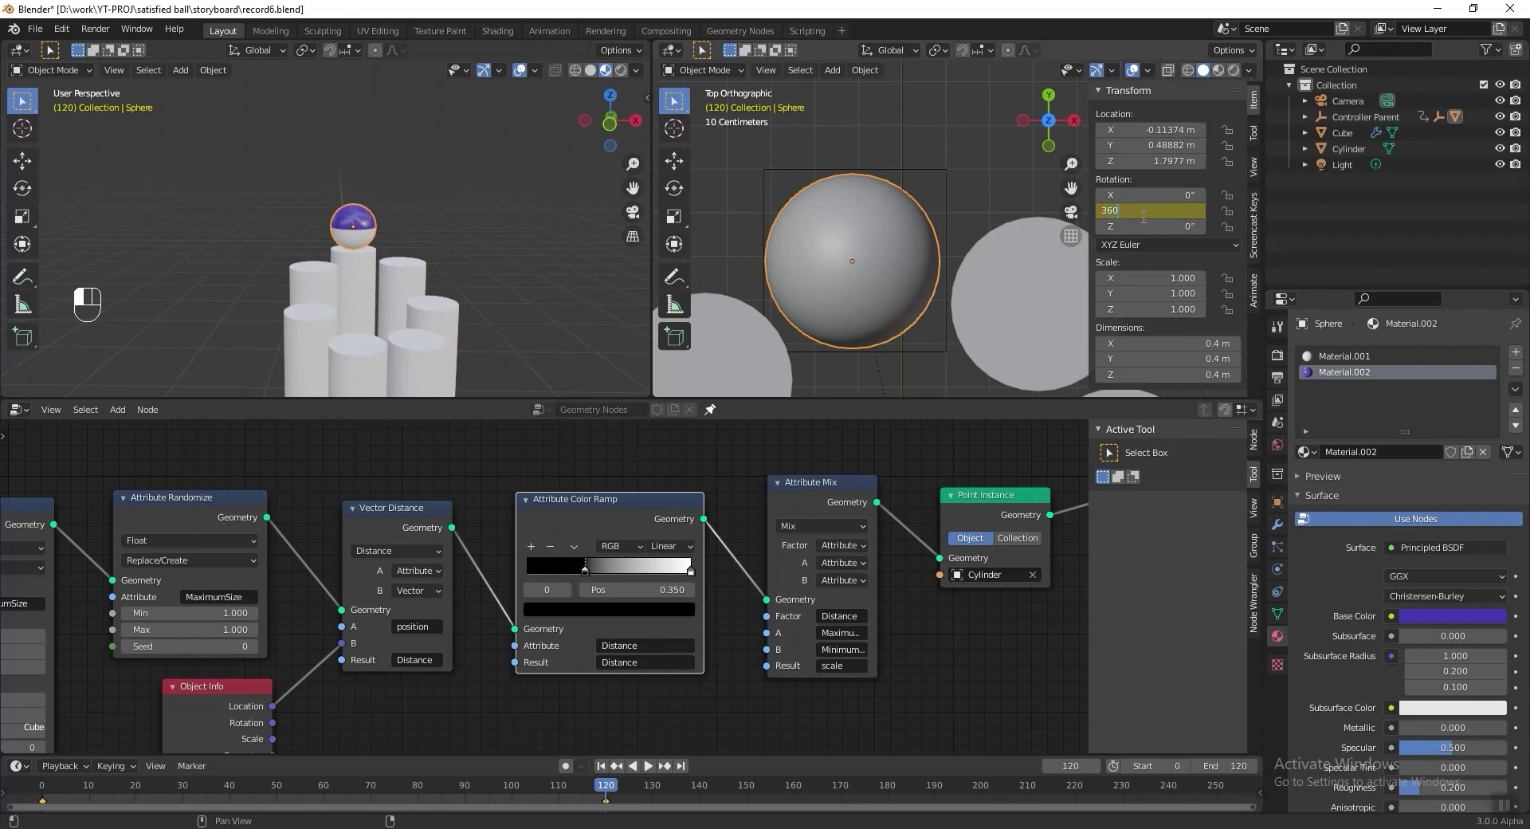
key("Return")
right_click(1143, 215)
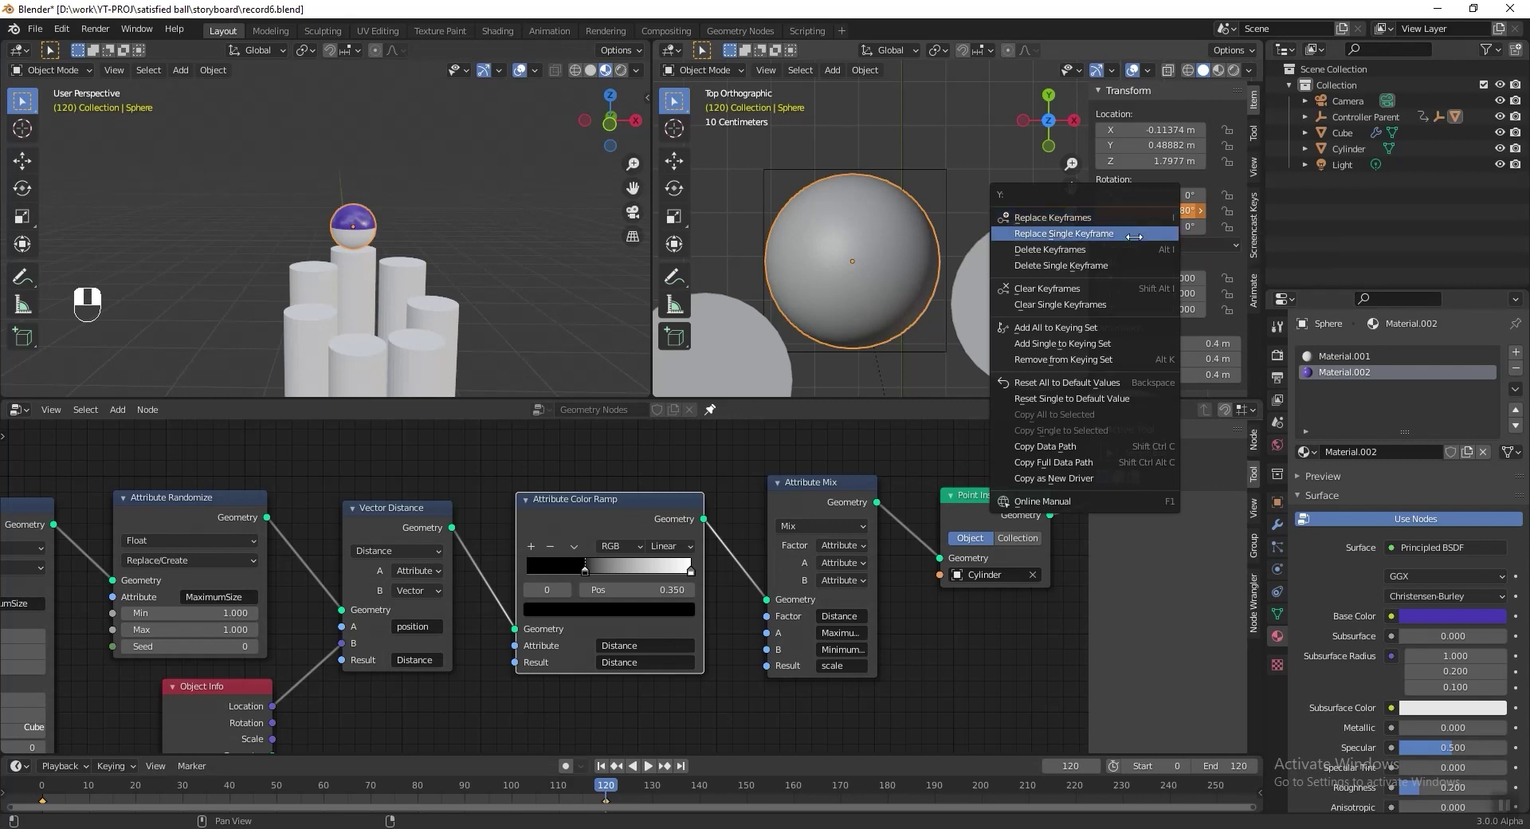
left_click(1134, 233)
key("space")
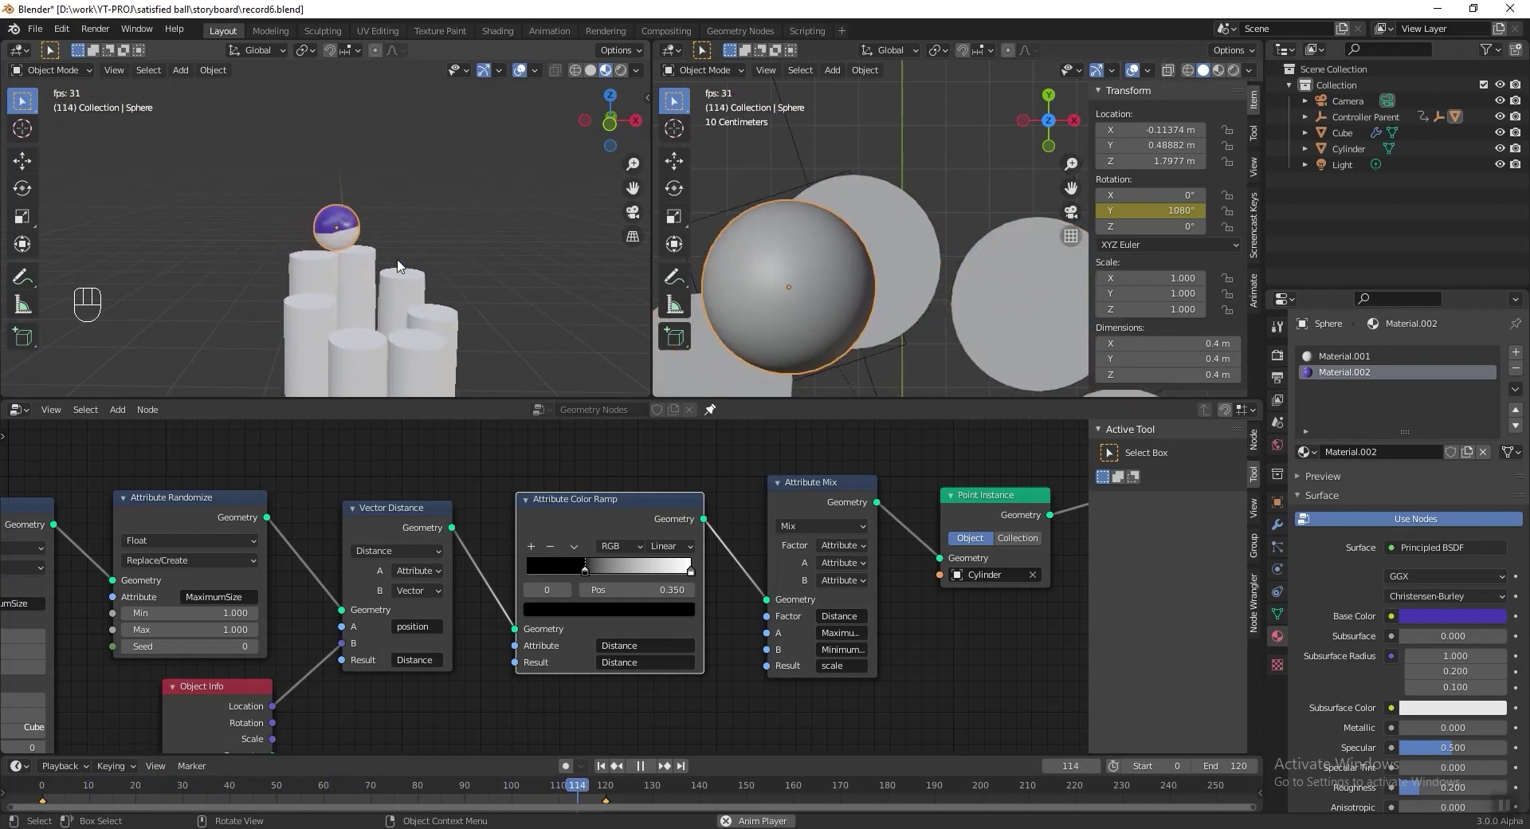
key("space")
Step: Show the sphere's rotation curve framed in the Graph Editor and set its keyframe interpolation to Linear
left_click(19, 409)
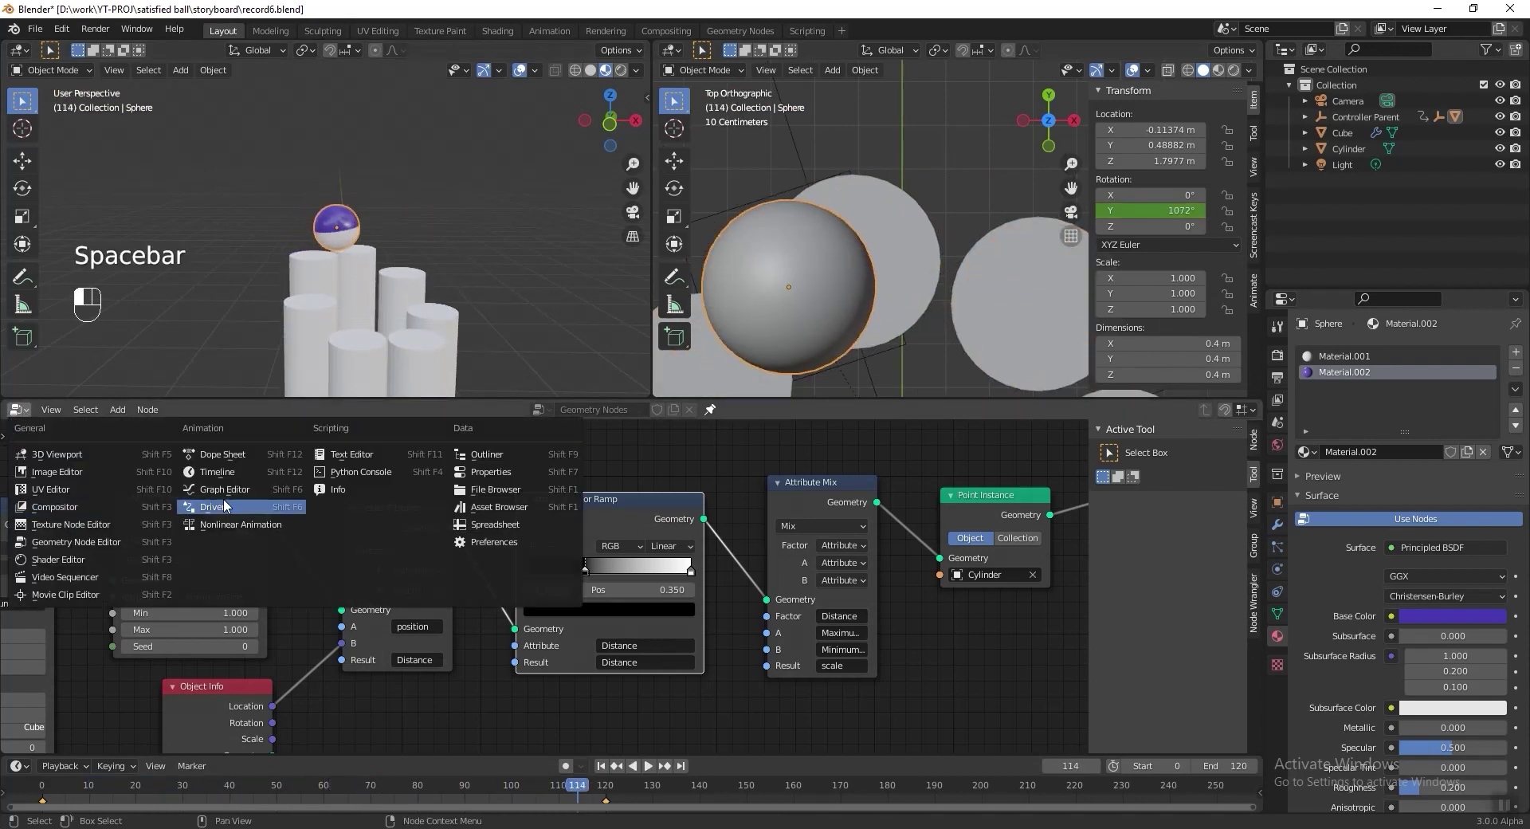
left_click(244, 501)
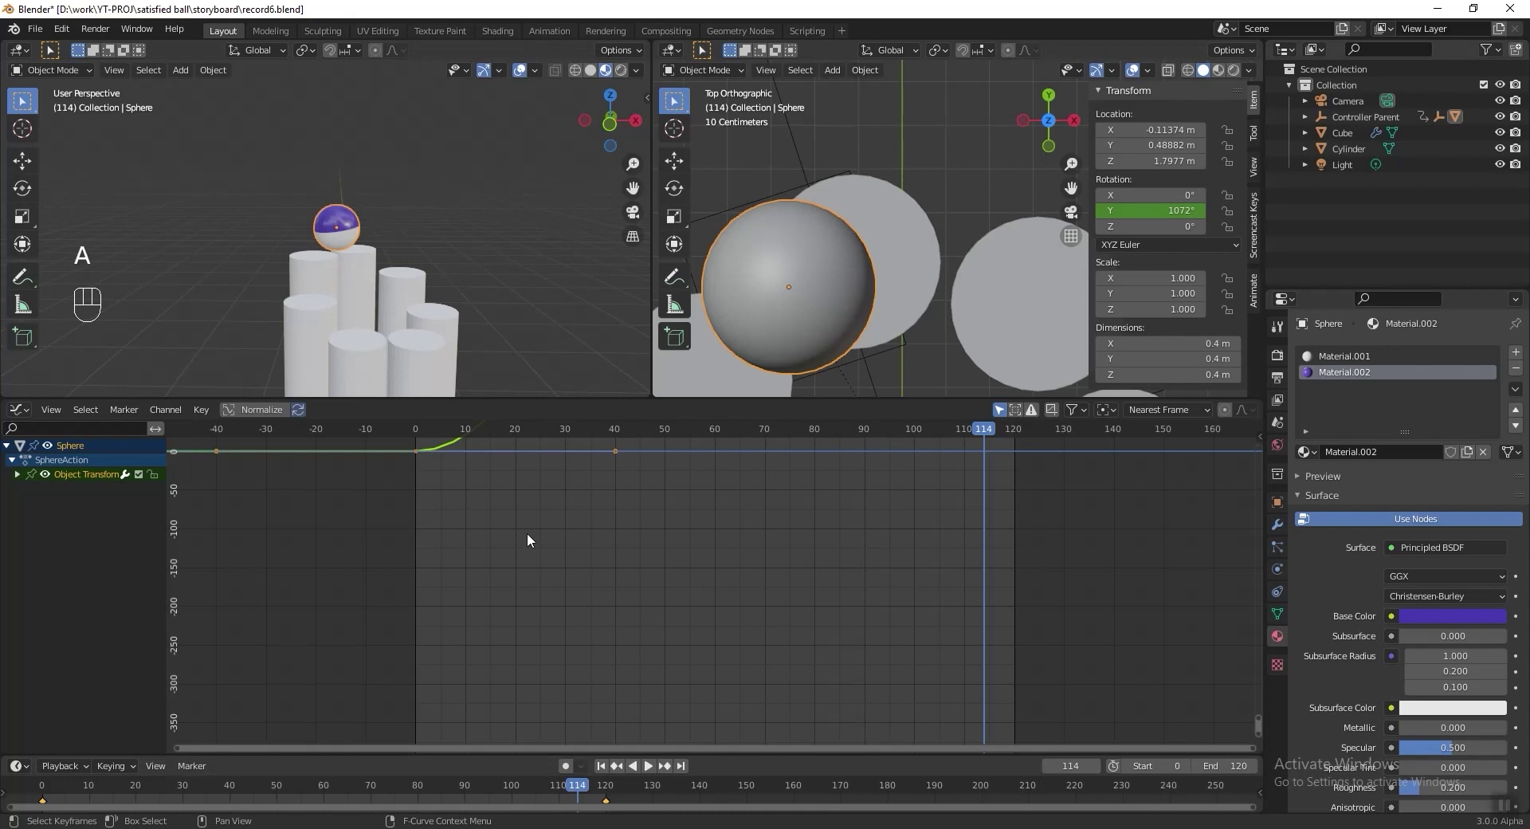
left_click(51, 409)
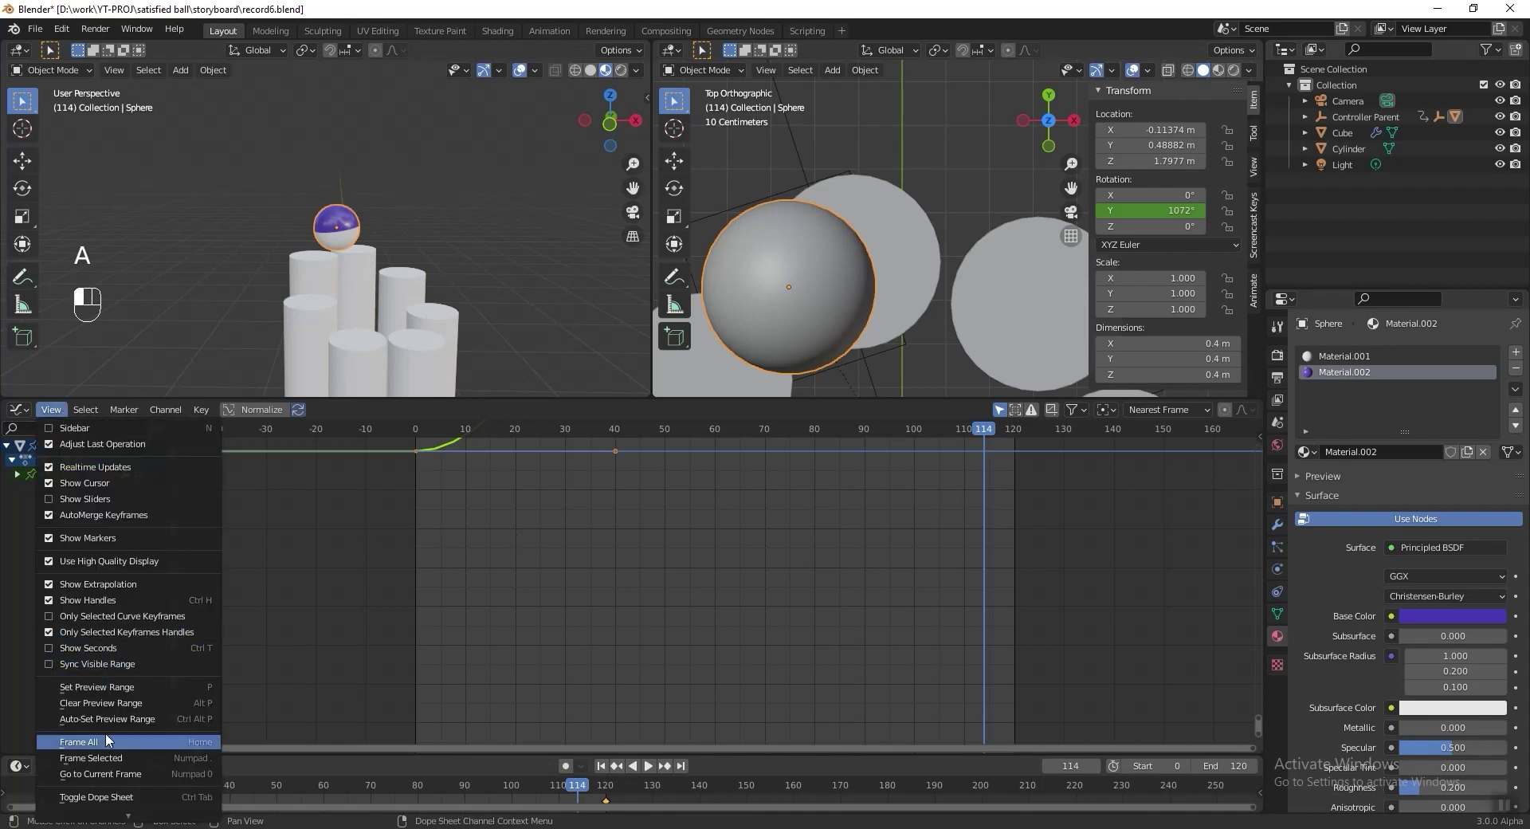
left_click(114, 758)
right_click(637, 491)
mouse_move(637, 486)
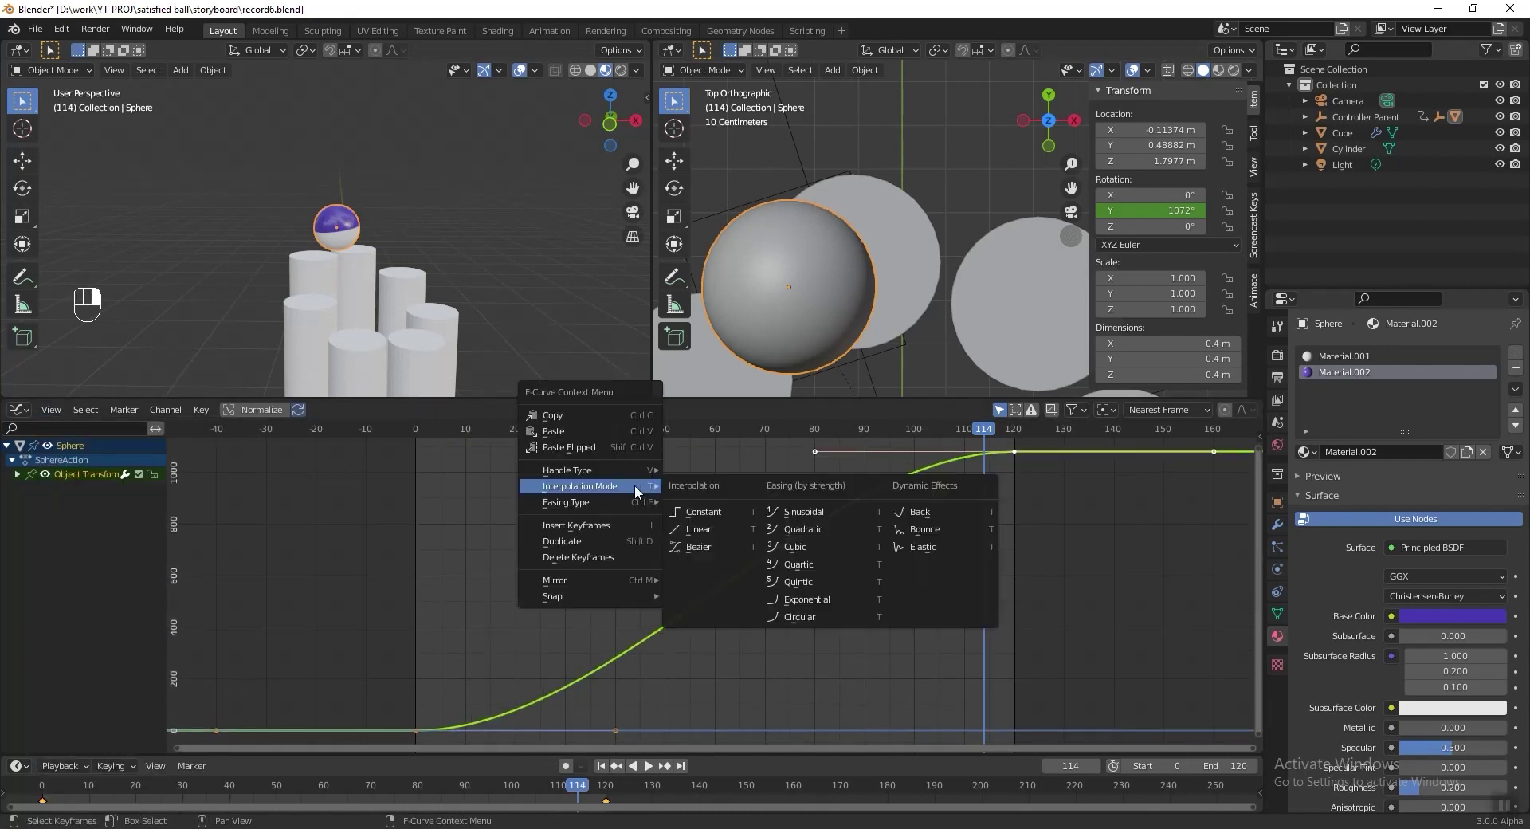
left_click(718, 534)
Step: Save the file, play the animation with the sphere deselected, and return to frame 0
key("ctrl+s")
key("space")
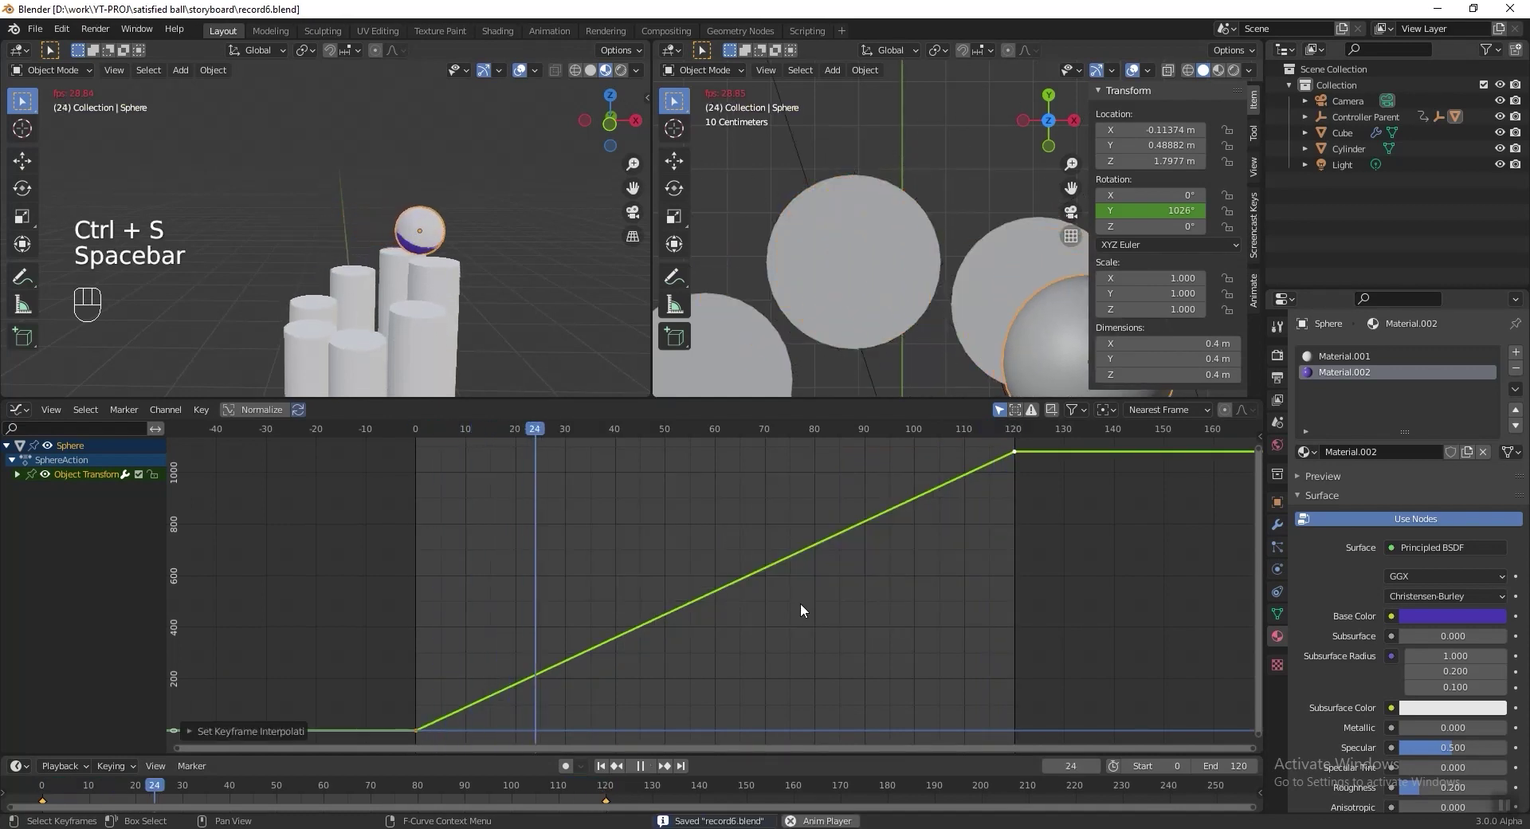
left_click(544, 323)
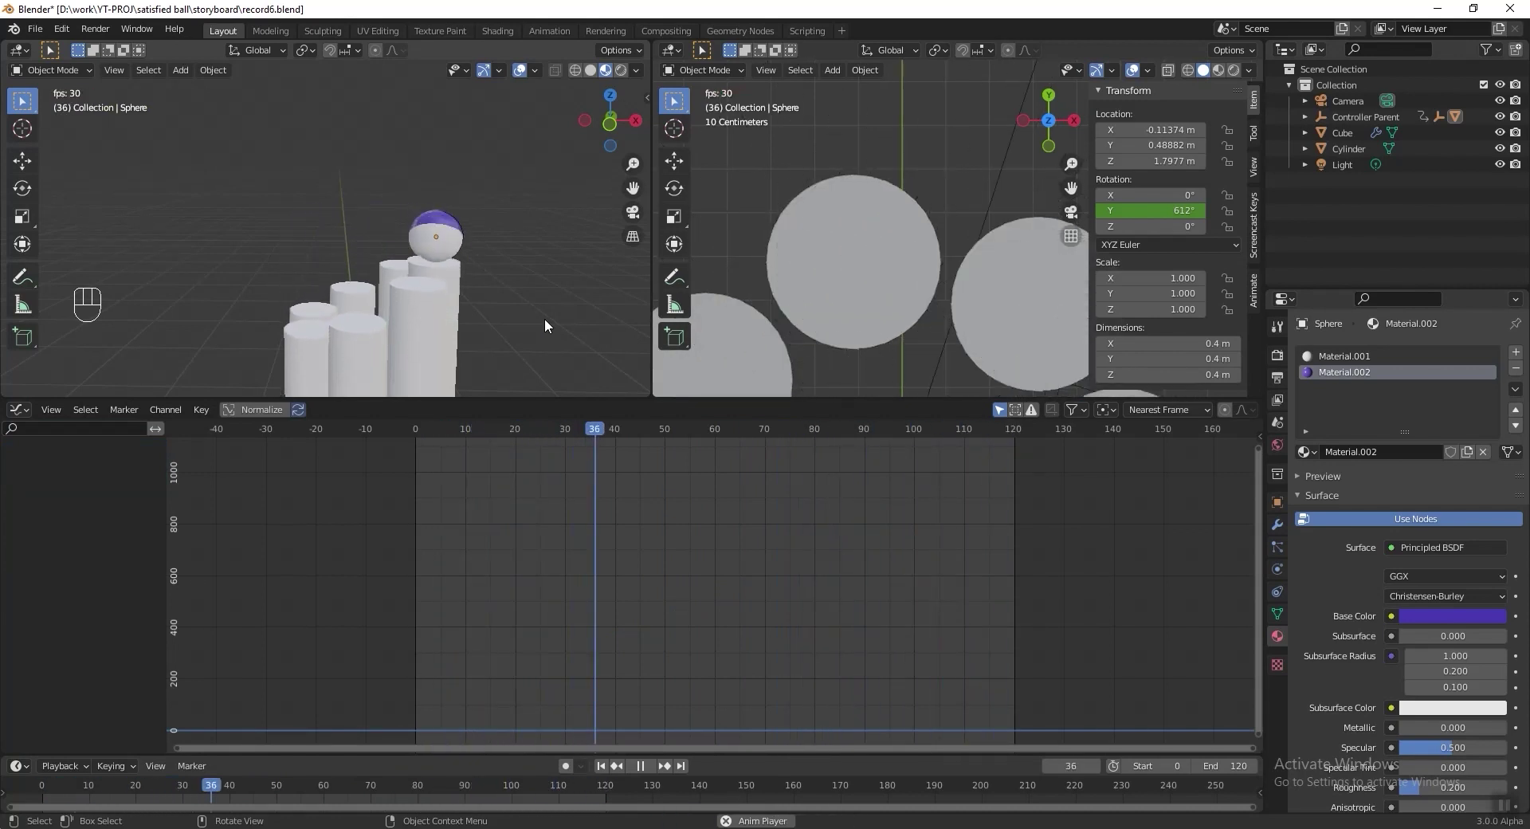
key("space")
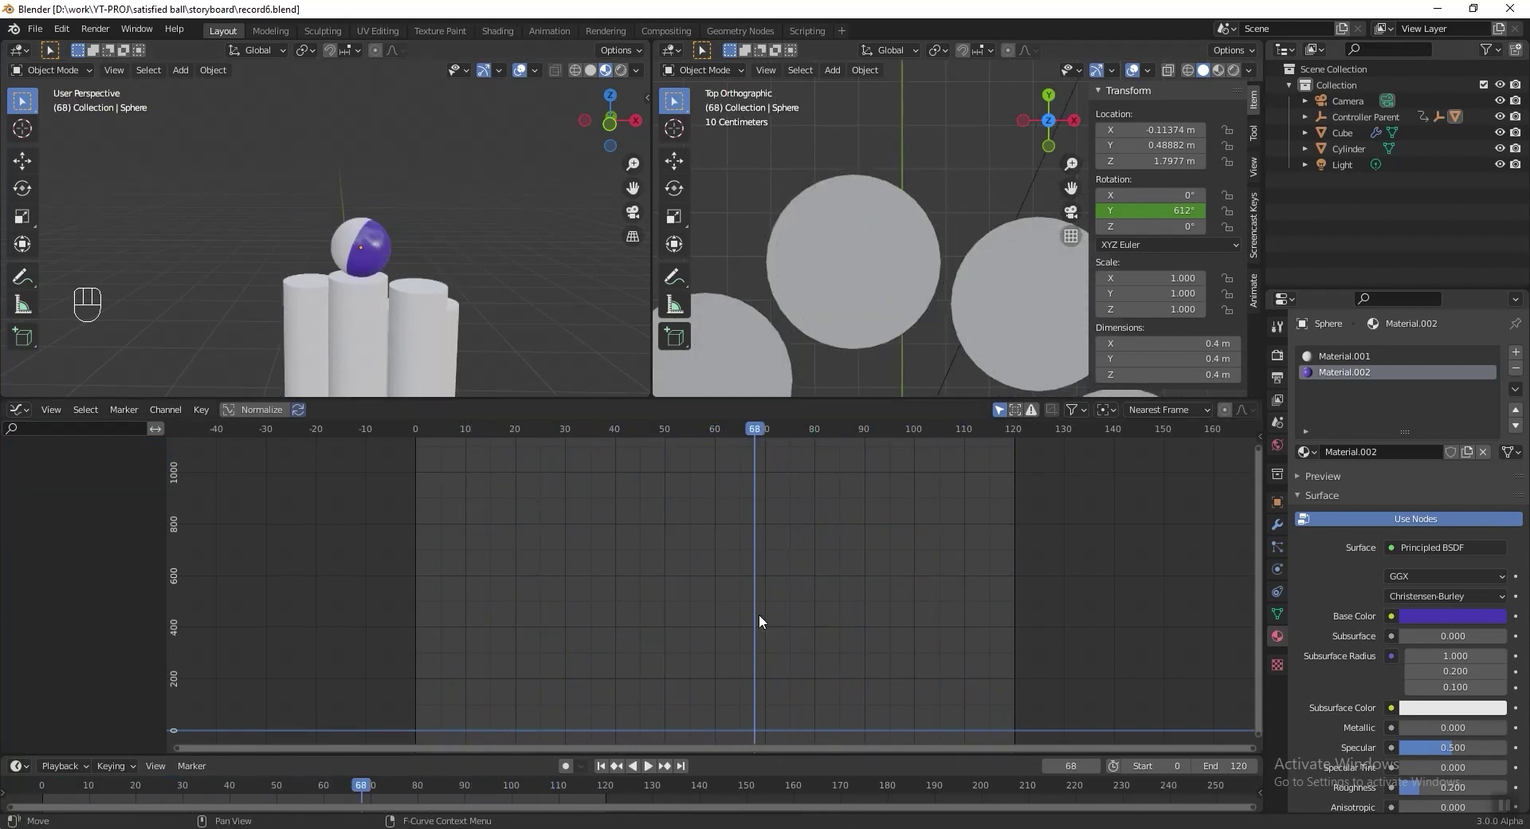
left_click(601, 765)
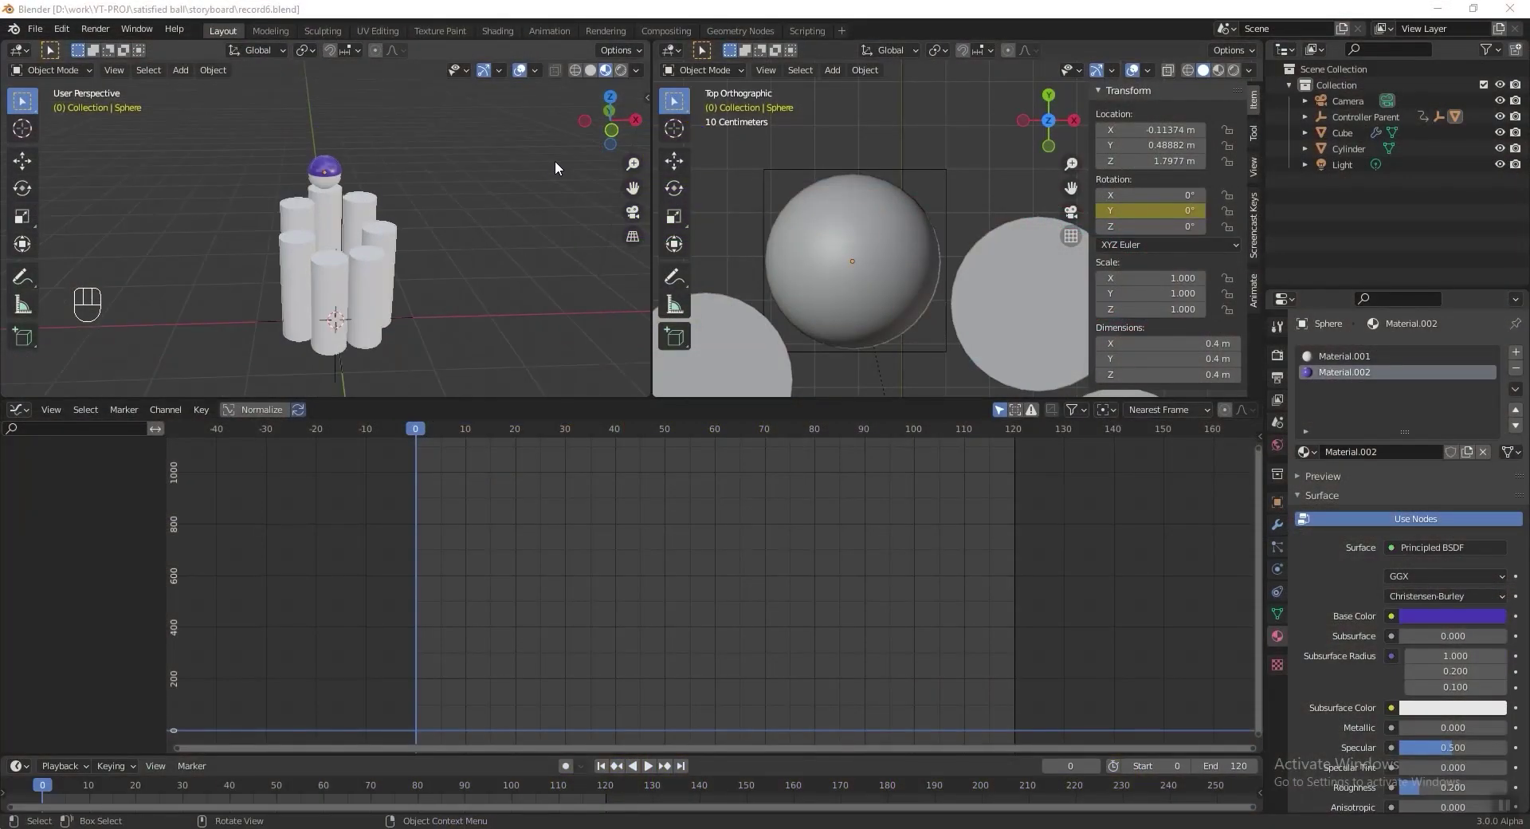
Step: Isolate the source cylinder beside the ring in local view and show it from the front
left_click(515, 266)
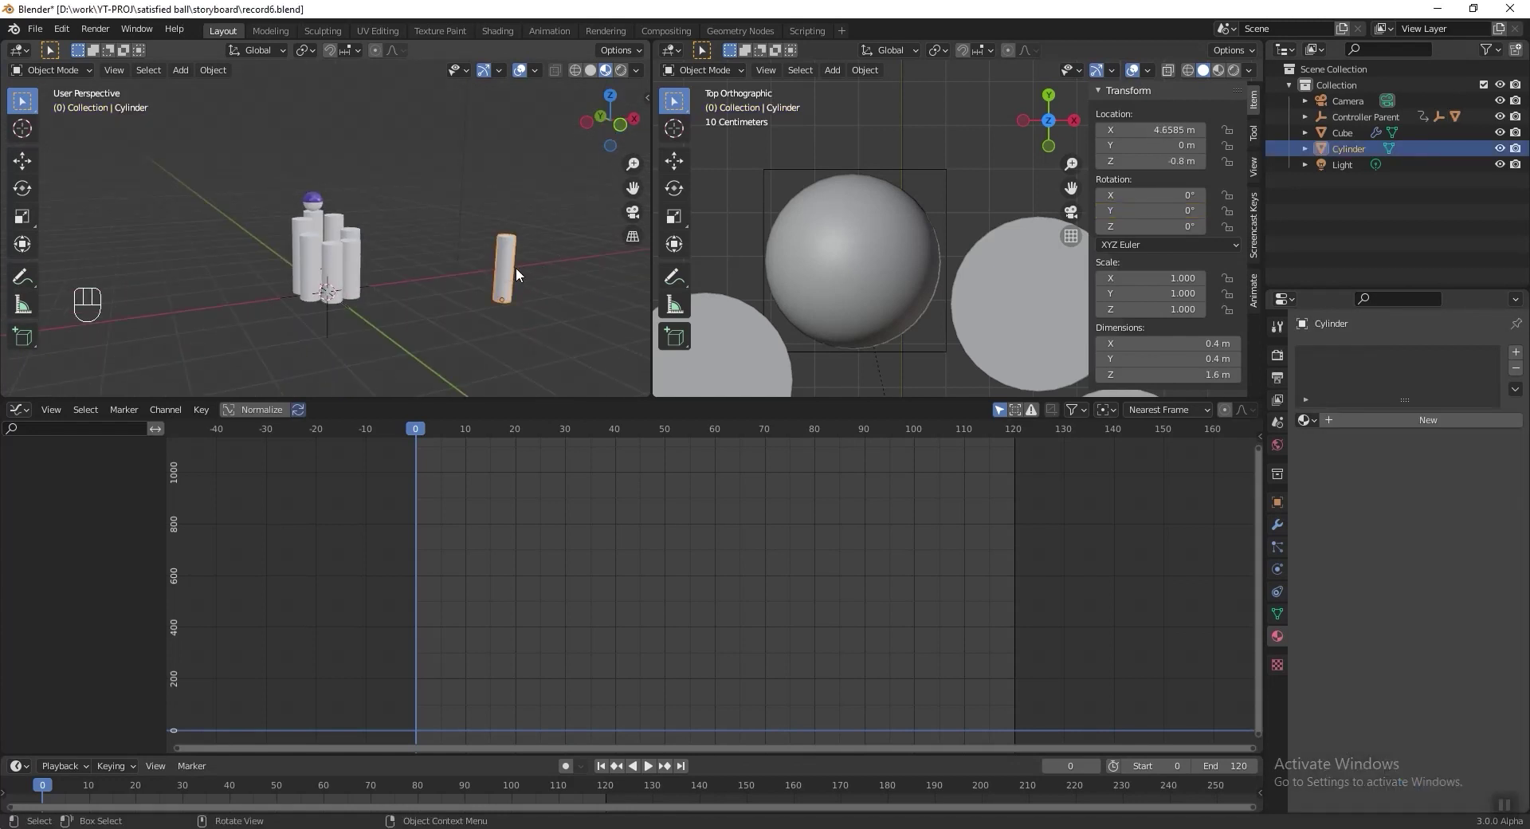
key("KP_Divide")
middle_click_drag(491, 247, 422, 240, "shift")
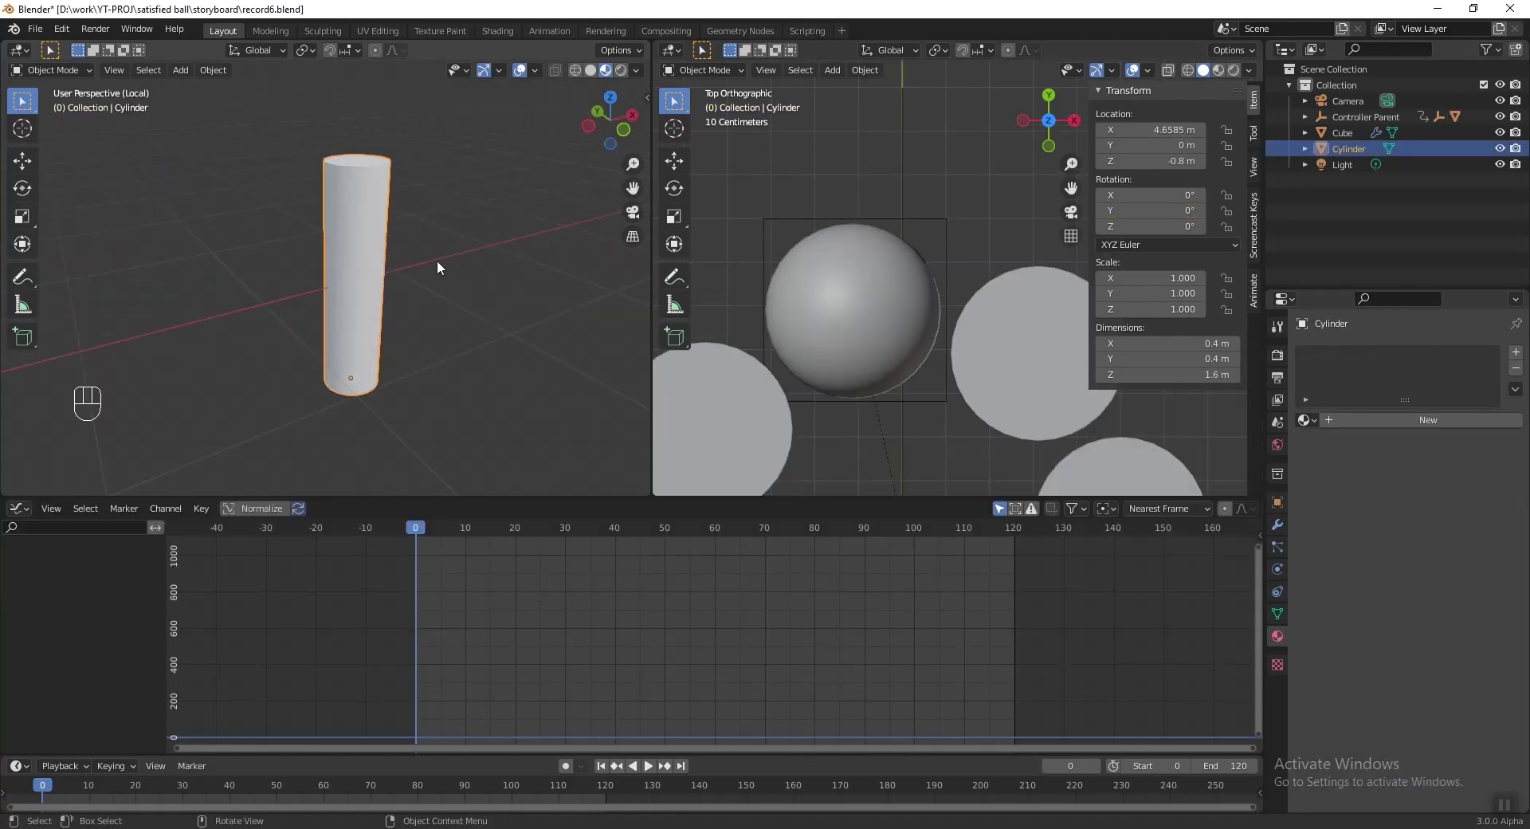
key("KP_1")
middle_click_drag(341, 266, 352, 276, "shift")
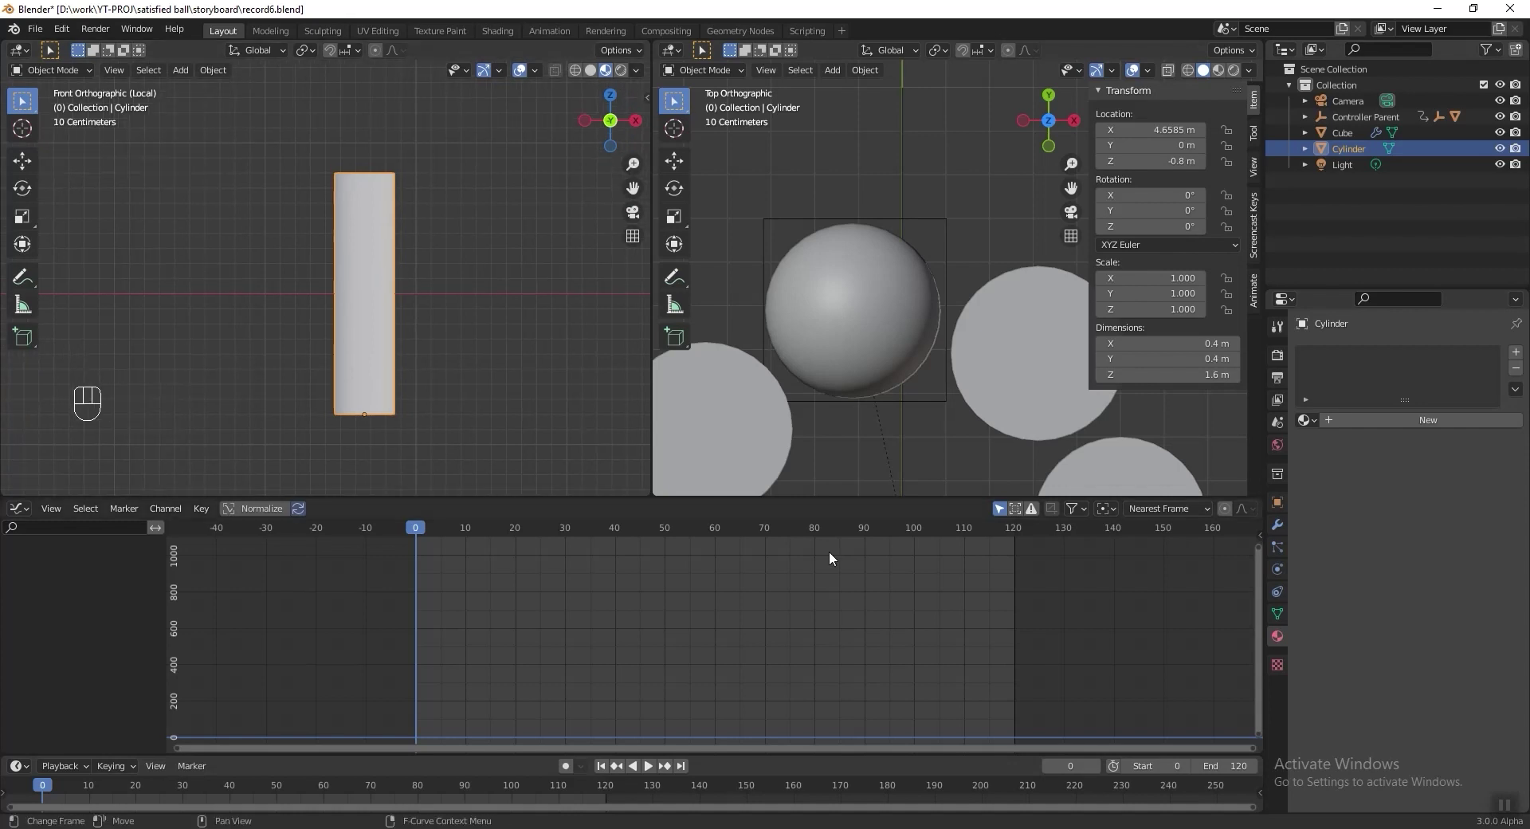
Step: Give the cylinder a new material with base color hex FFBF40 and roughness 0.2
left_click(1448, 417)
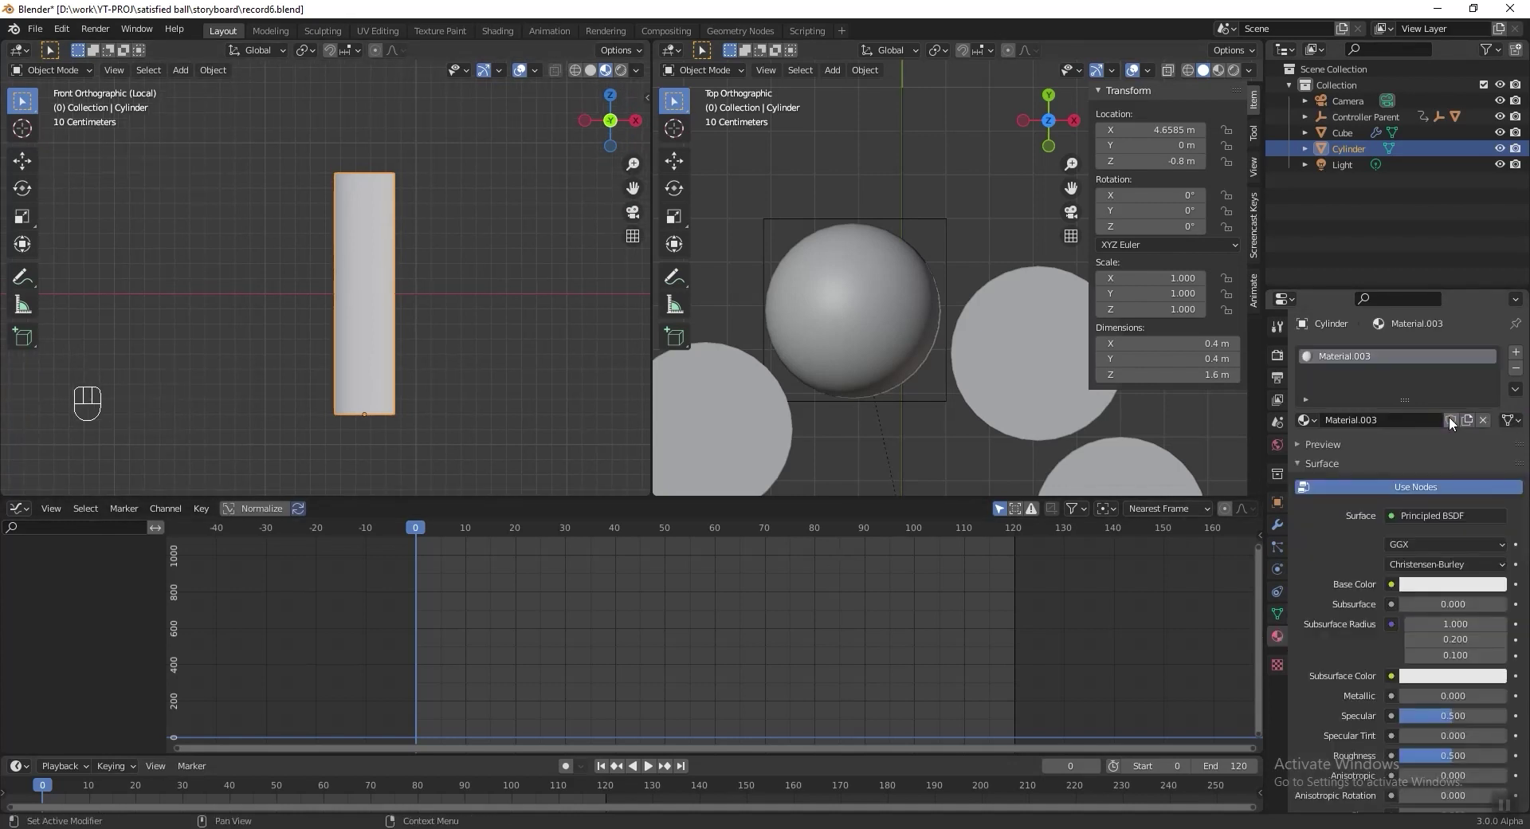
left_click(1452, 584)
left_click(1421, 514)
type("FFBF40")
key("Return")
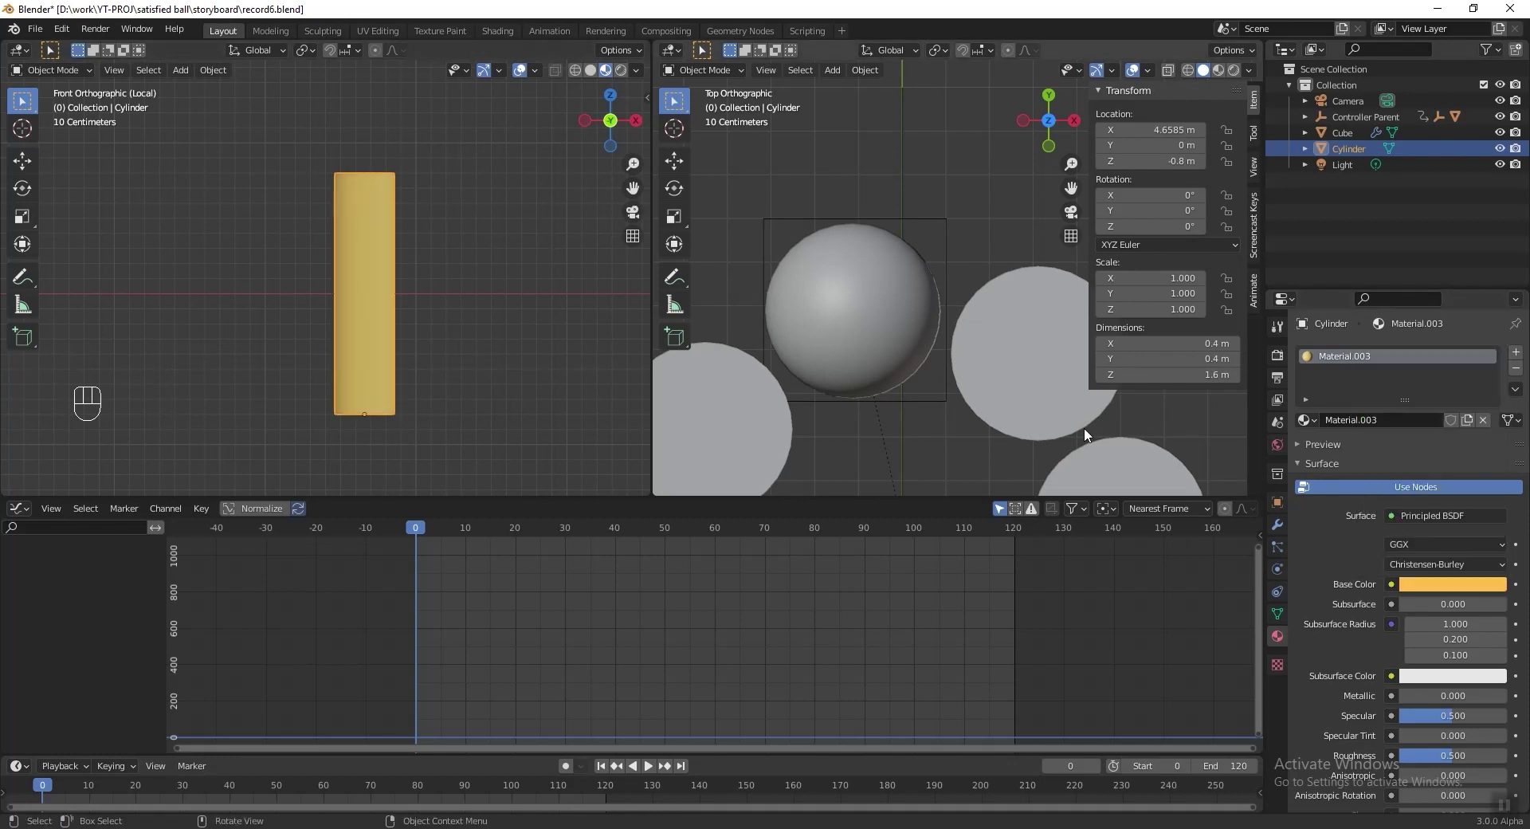
scroll(1367, 677, "down", 5)
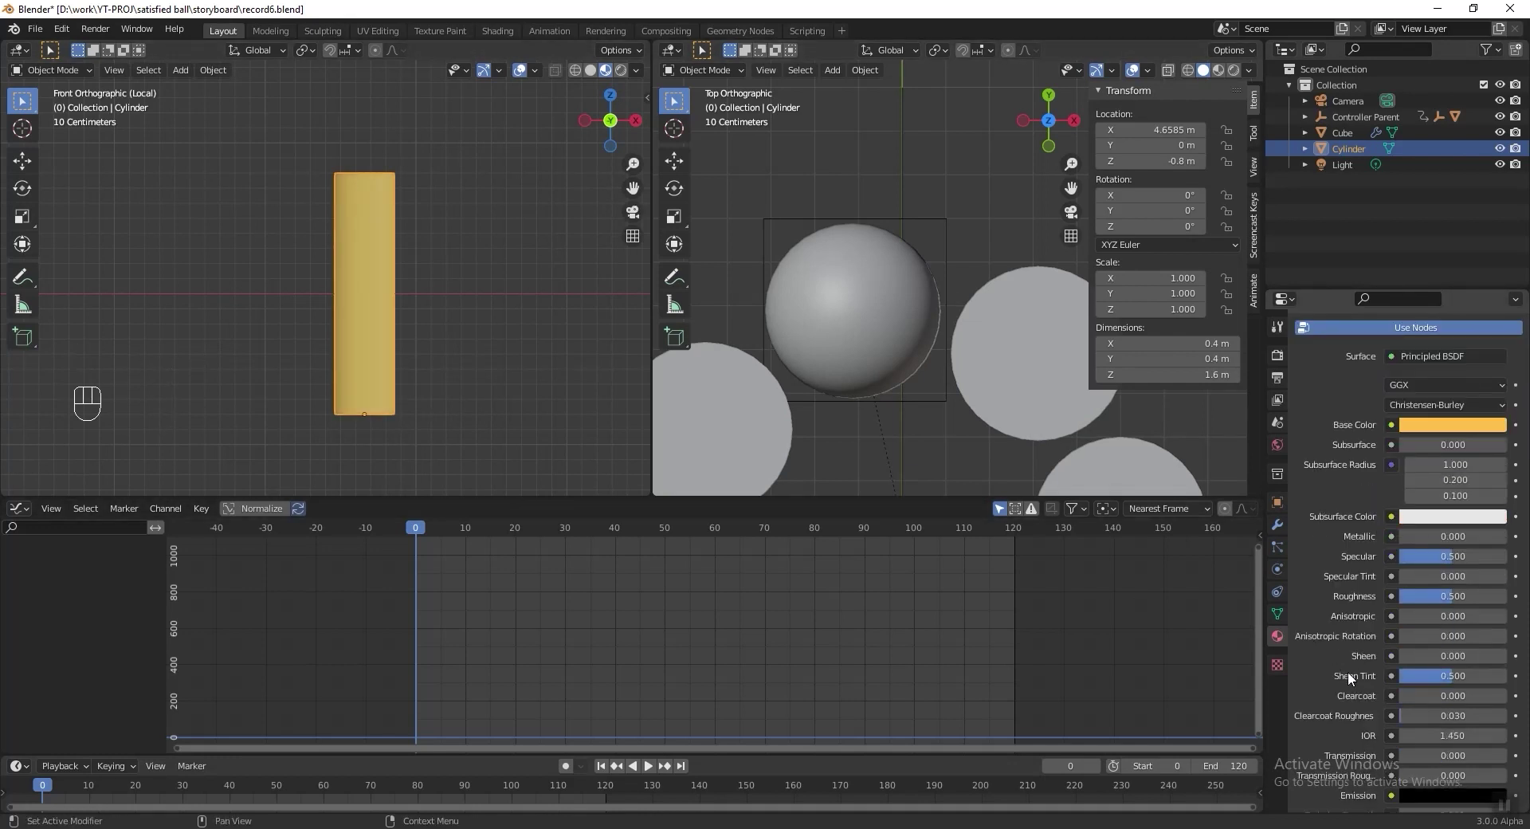
left_click(1423, 595)
type(".2")
key("Return")
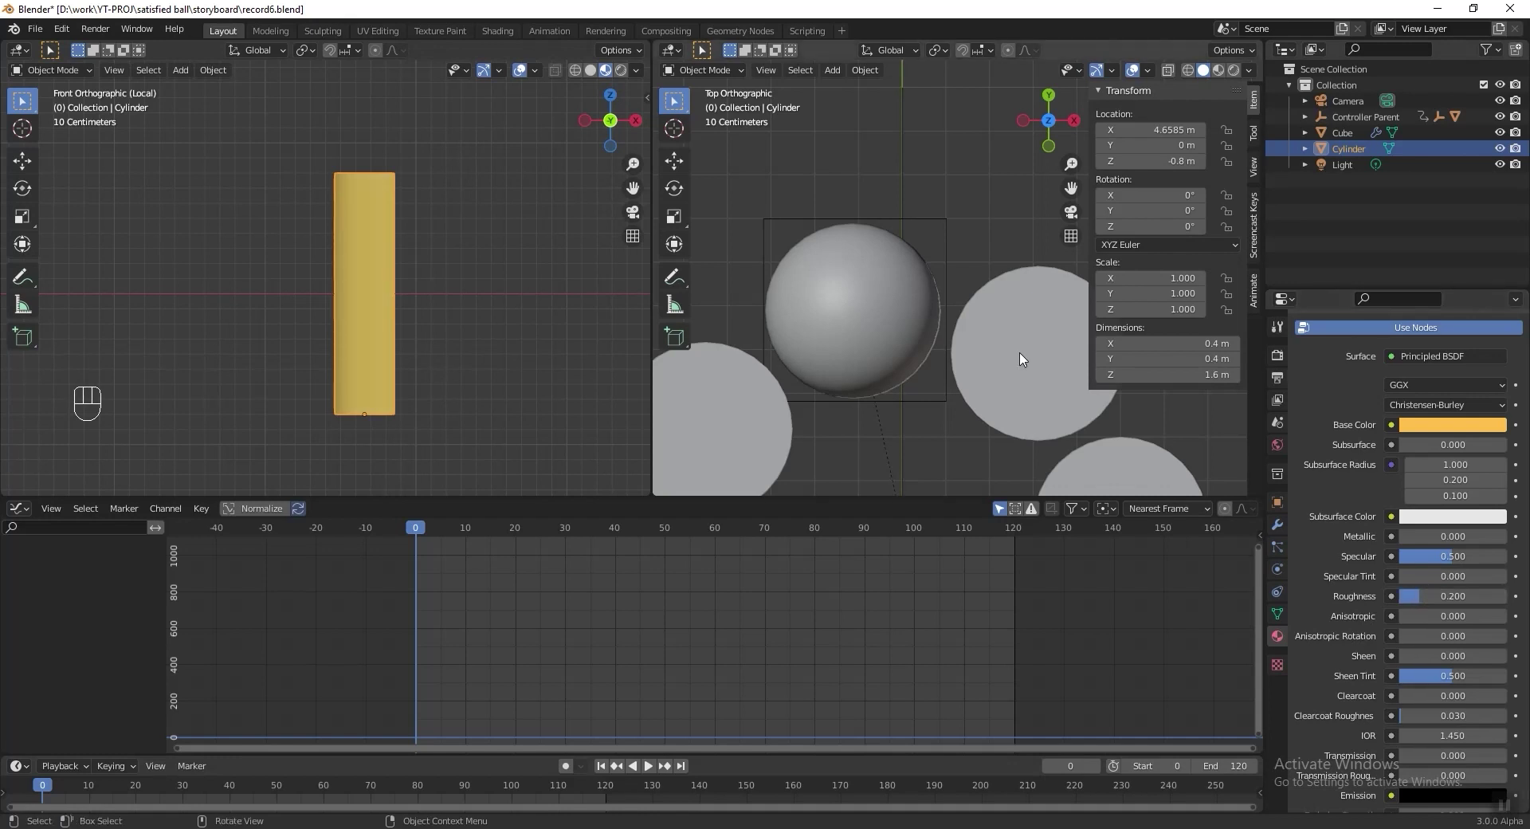
Step: Add one horizontal loop cut to the cylinder in Edit Mode and slide it near the top, factor about -0.841
key("Tab")
middle_click_drag(373, 277, 356, 301, "shift")
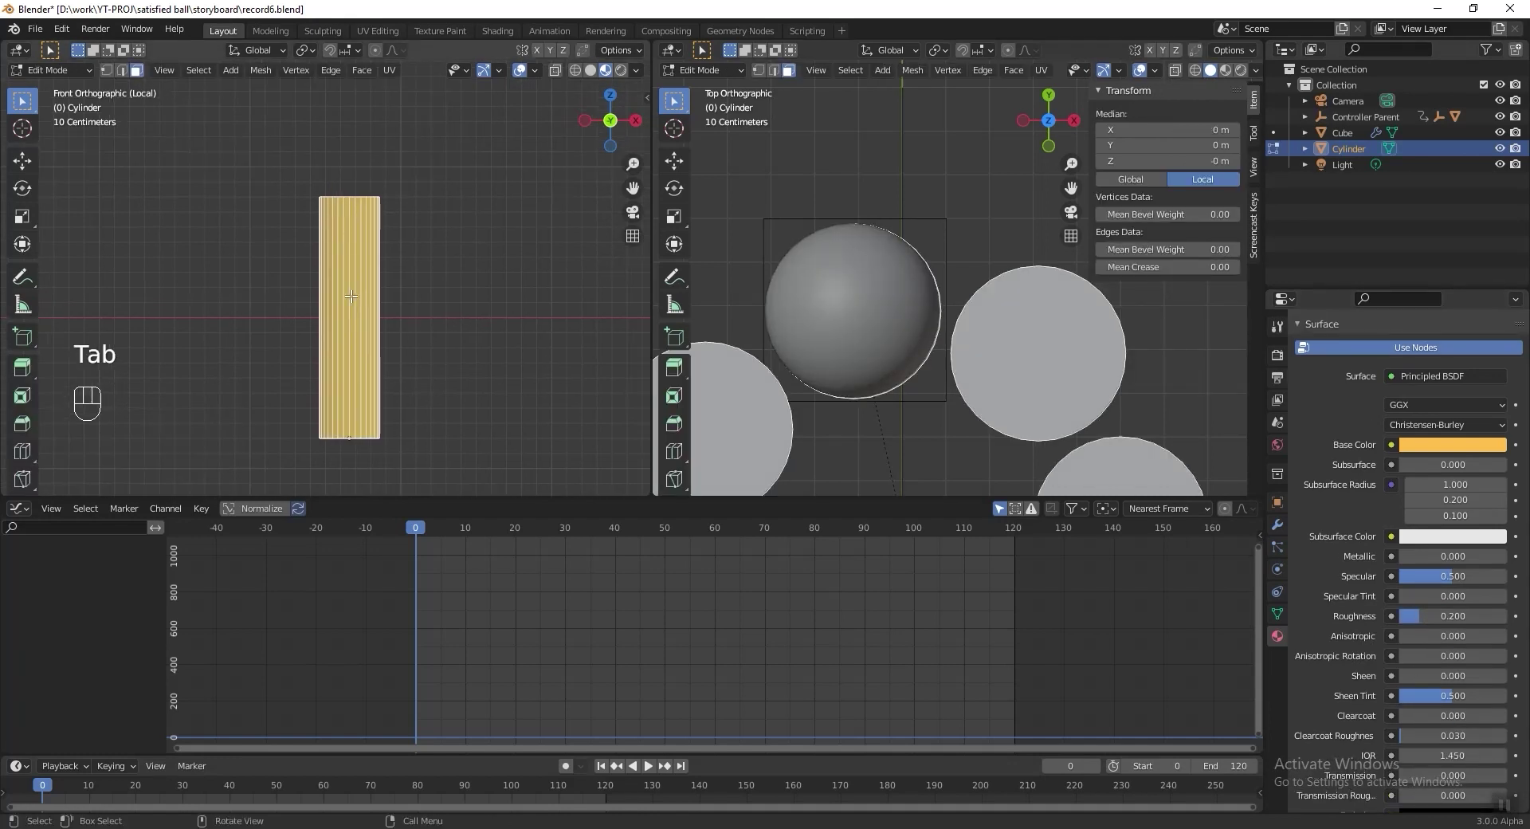
key("ctrl+r")
left_click(372, 279)
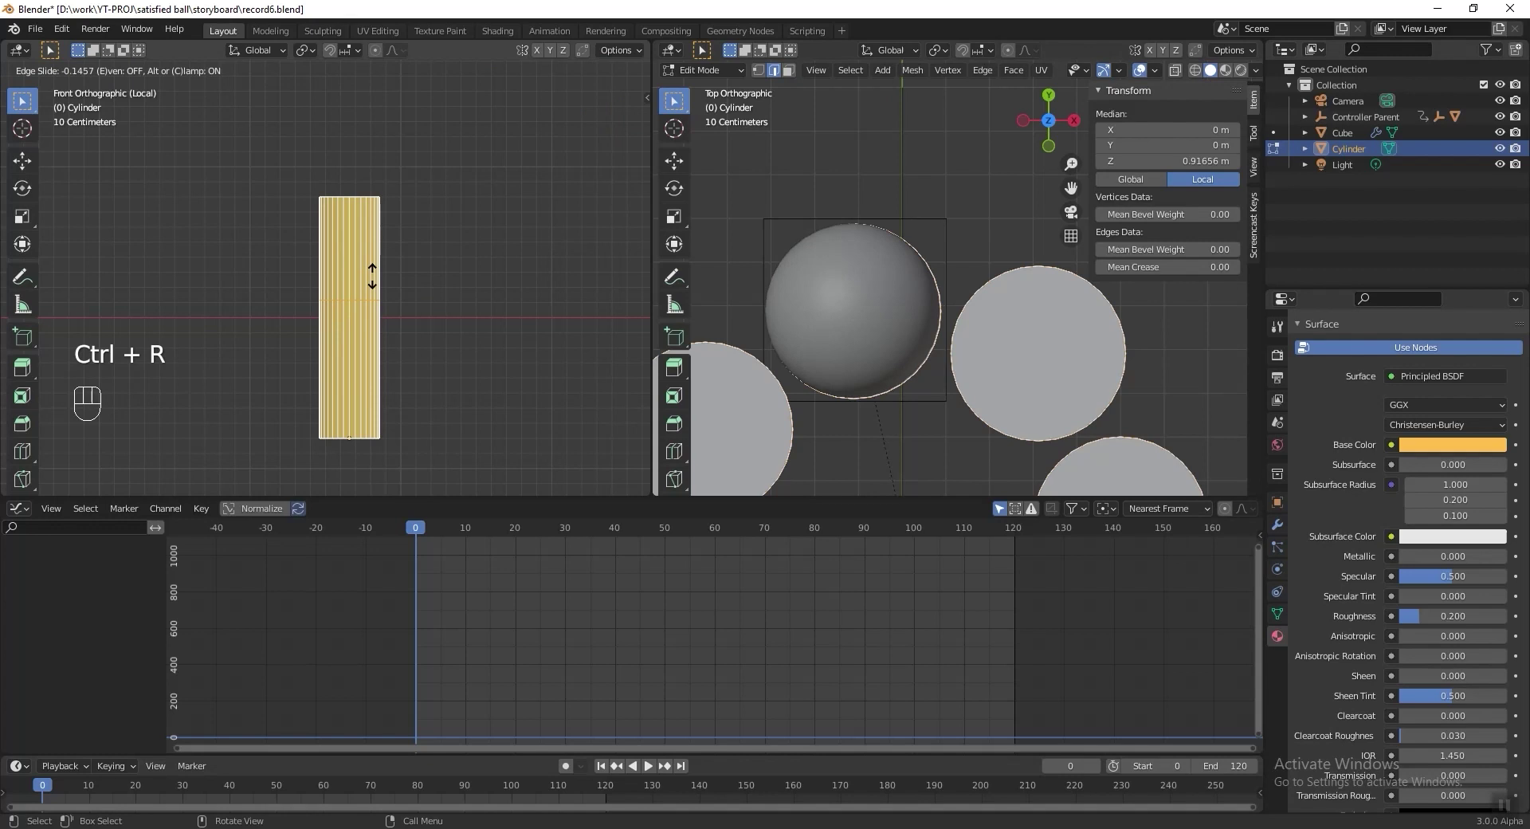
left_click(425, 199)
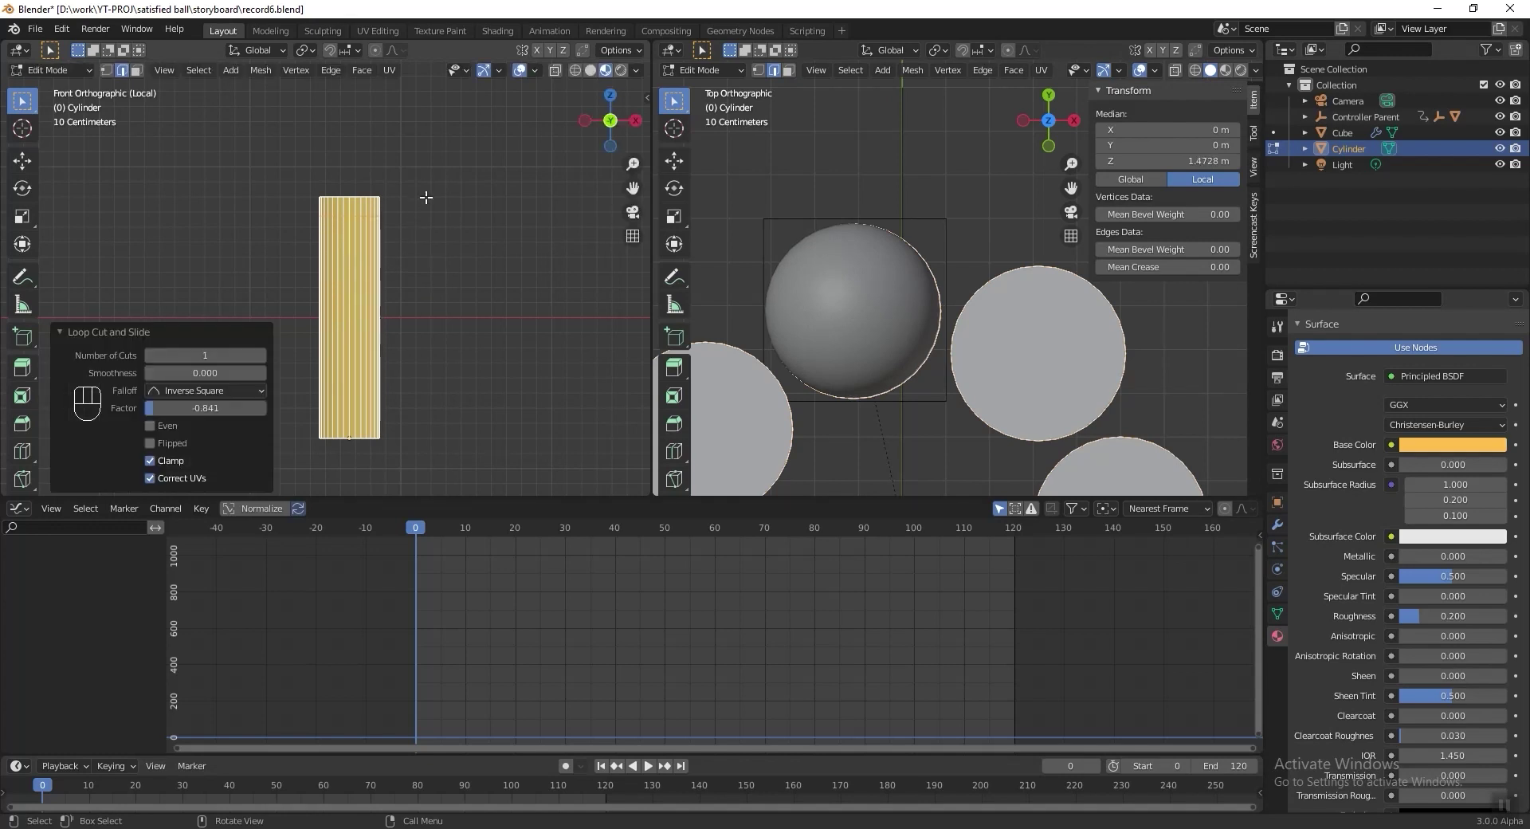
Step: Turn on X-ray and select all faces of the cylinder above the loop cut in face select mode
middle_click_drag(381, 229, 417, 250, "shift")
left_click(557, 71)
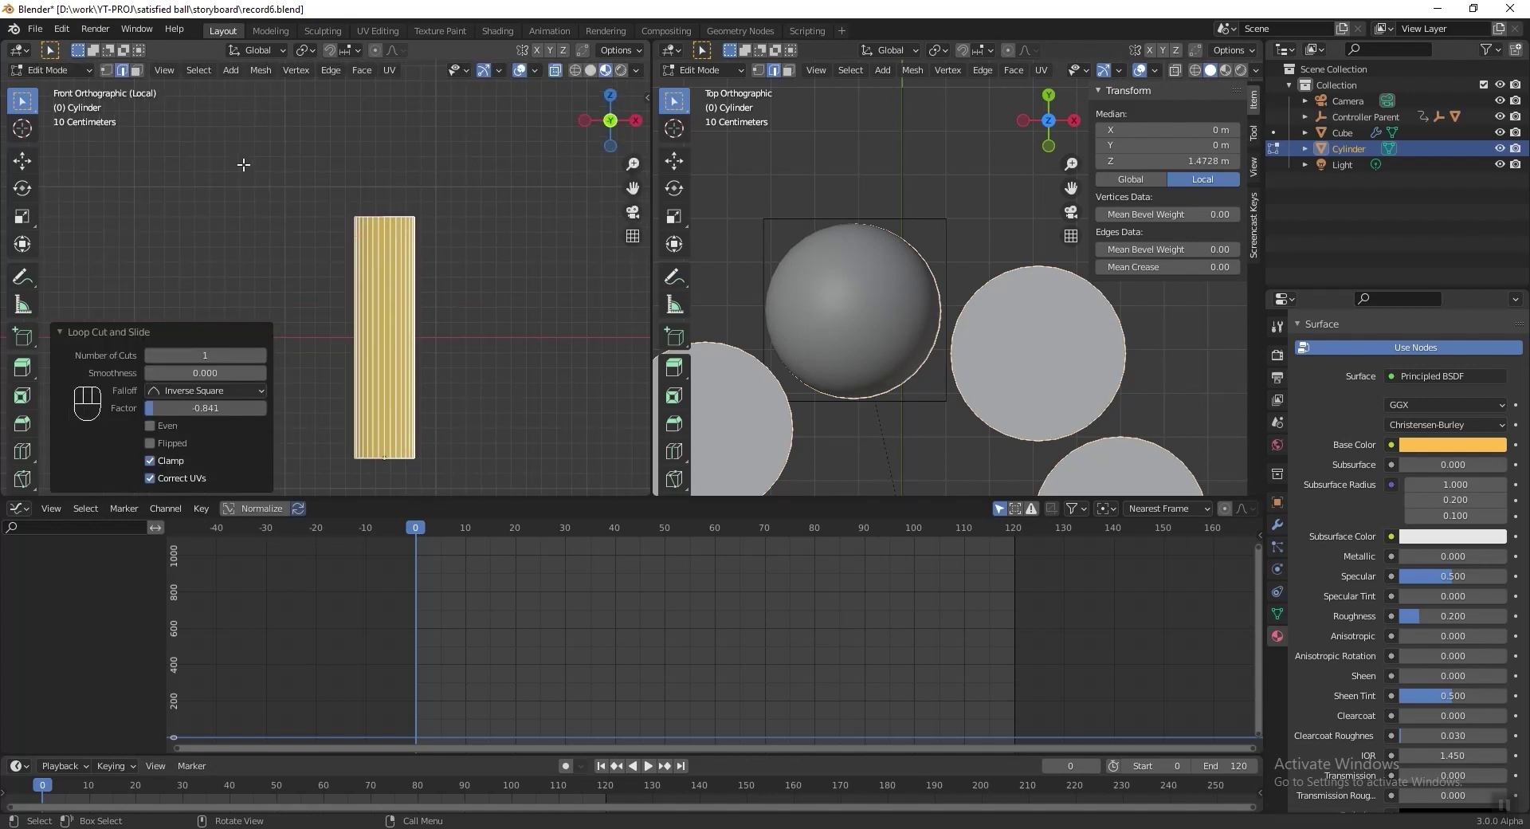
left_click(138, 72)
left_click_drag(461, 191, 276, 259)
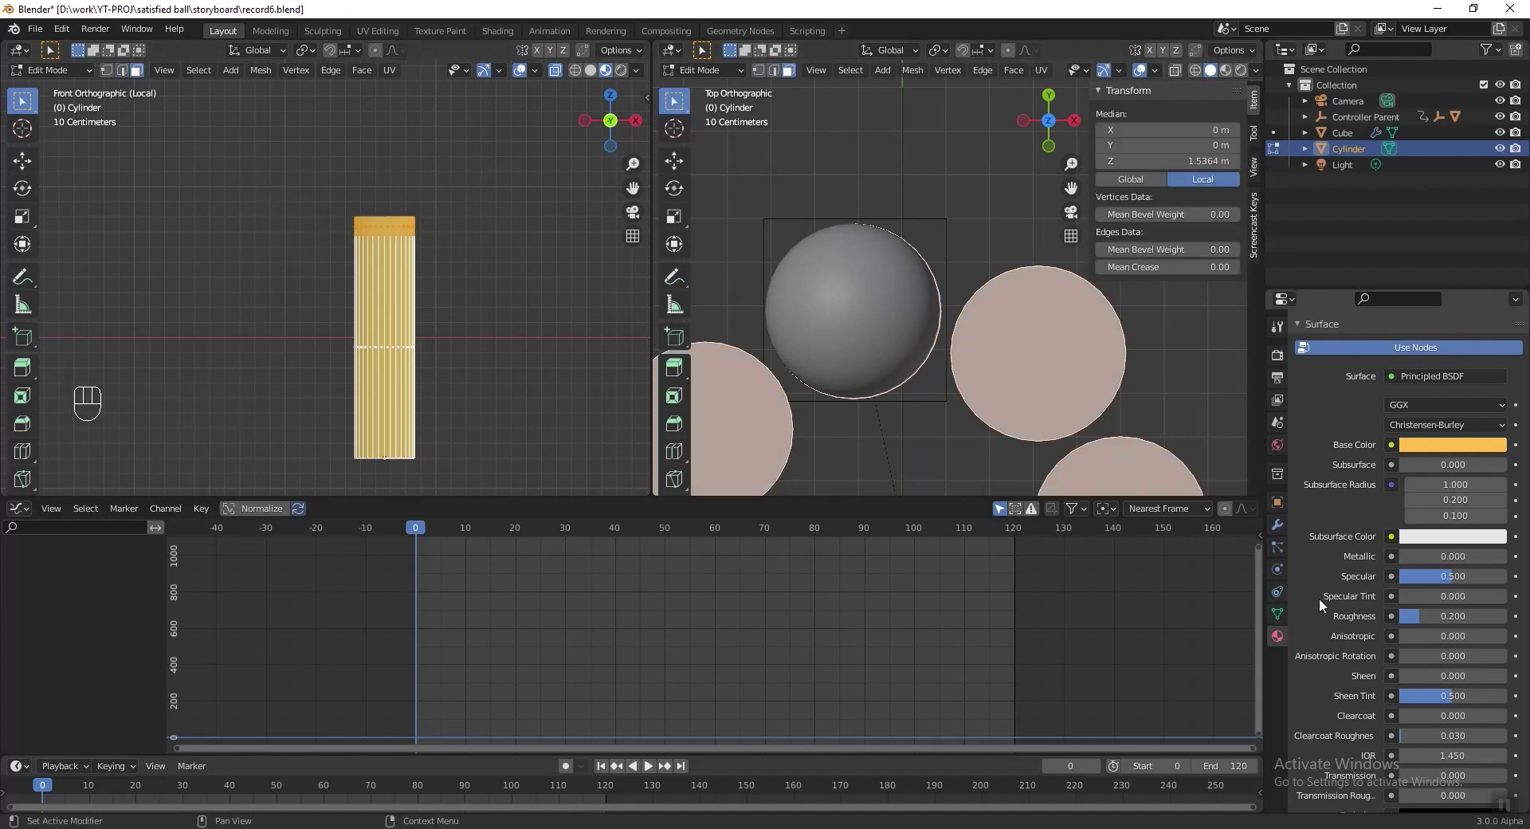
Step: Add a second material with base color hex 968C74 and assign it to the cylinder's selected top faces
scroll(1320, 598, "up", 6)
left_click(1515, 352)
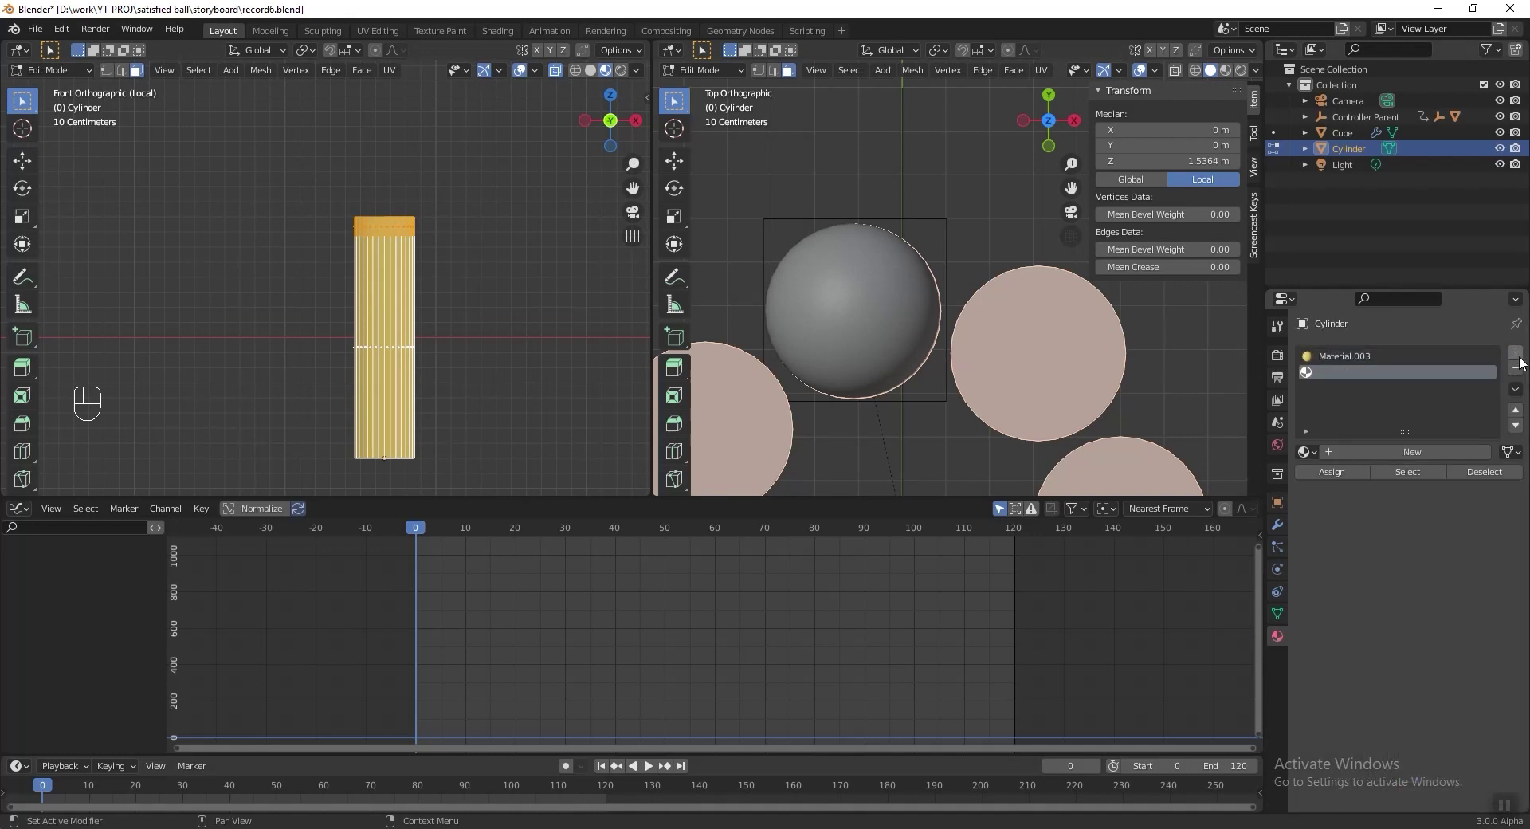
left_click(1418, 461)
left_click(1452, 635)
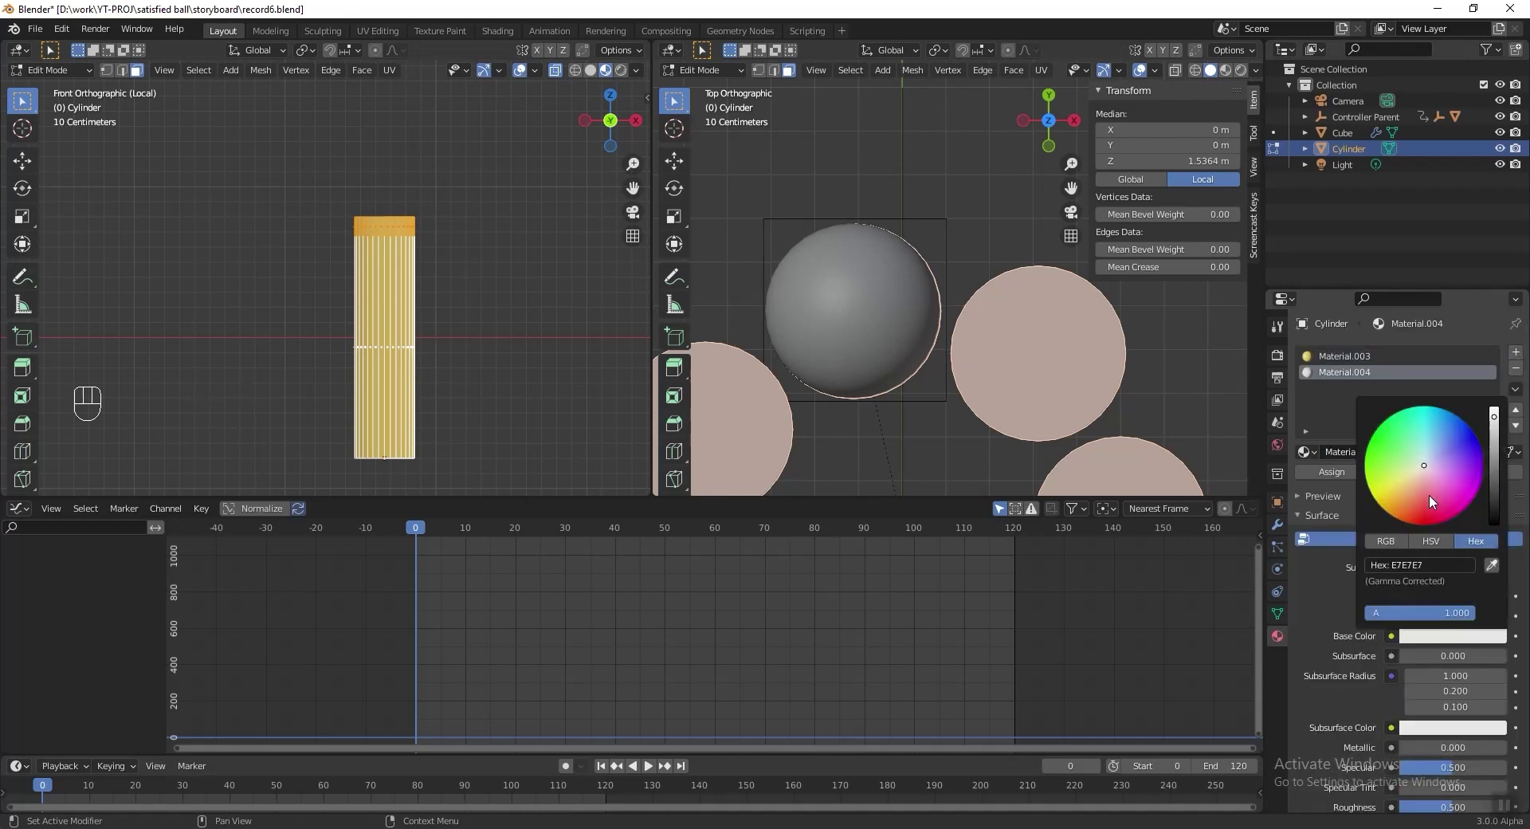
left_click(1432, 562)
type("968C74")
key("Return")
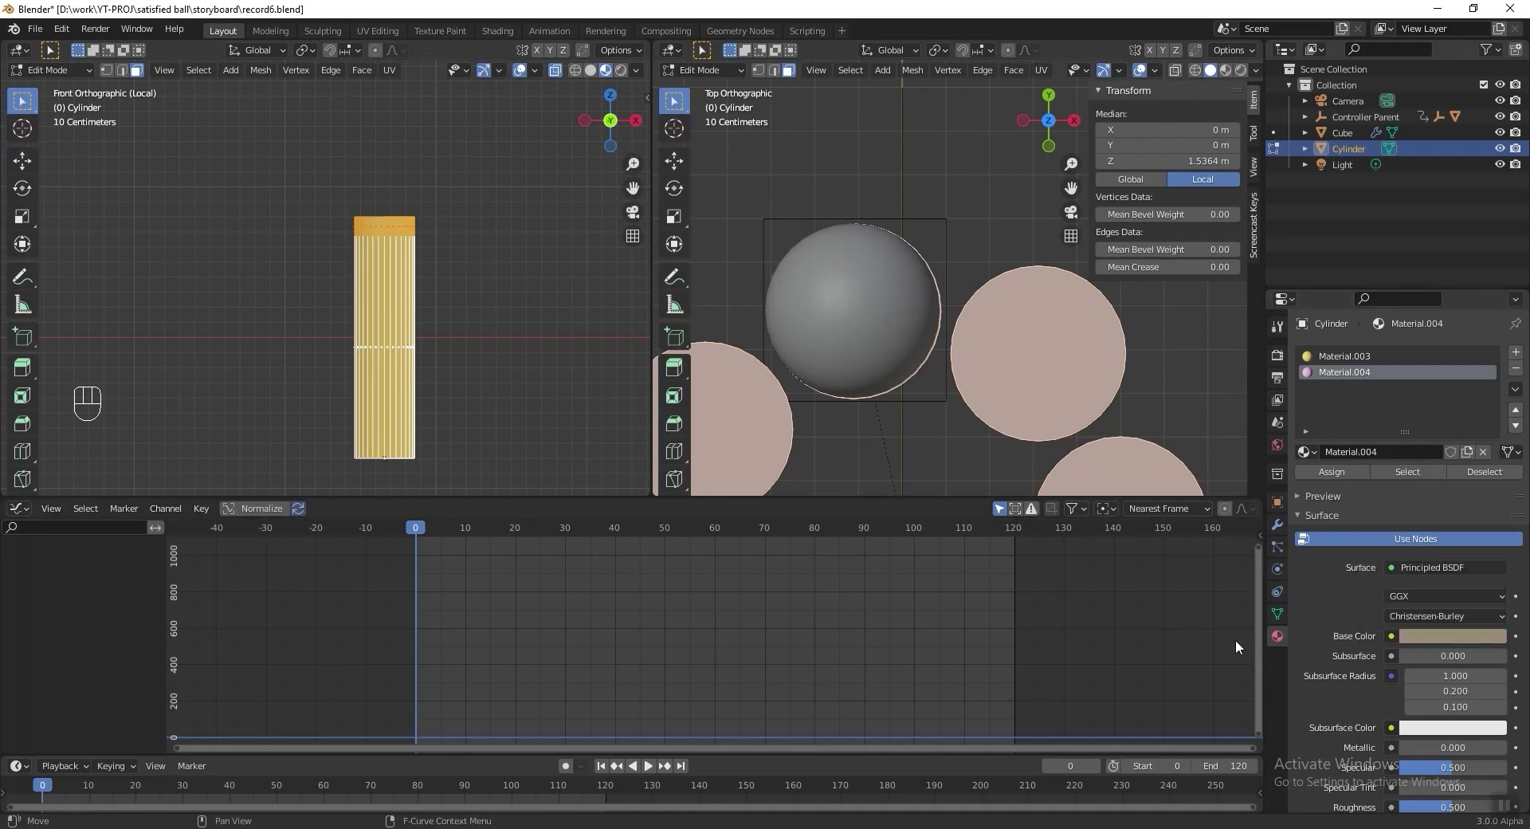
left_click(1357, 475)
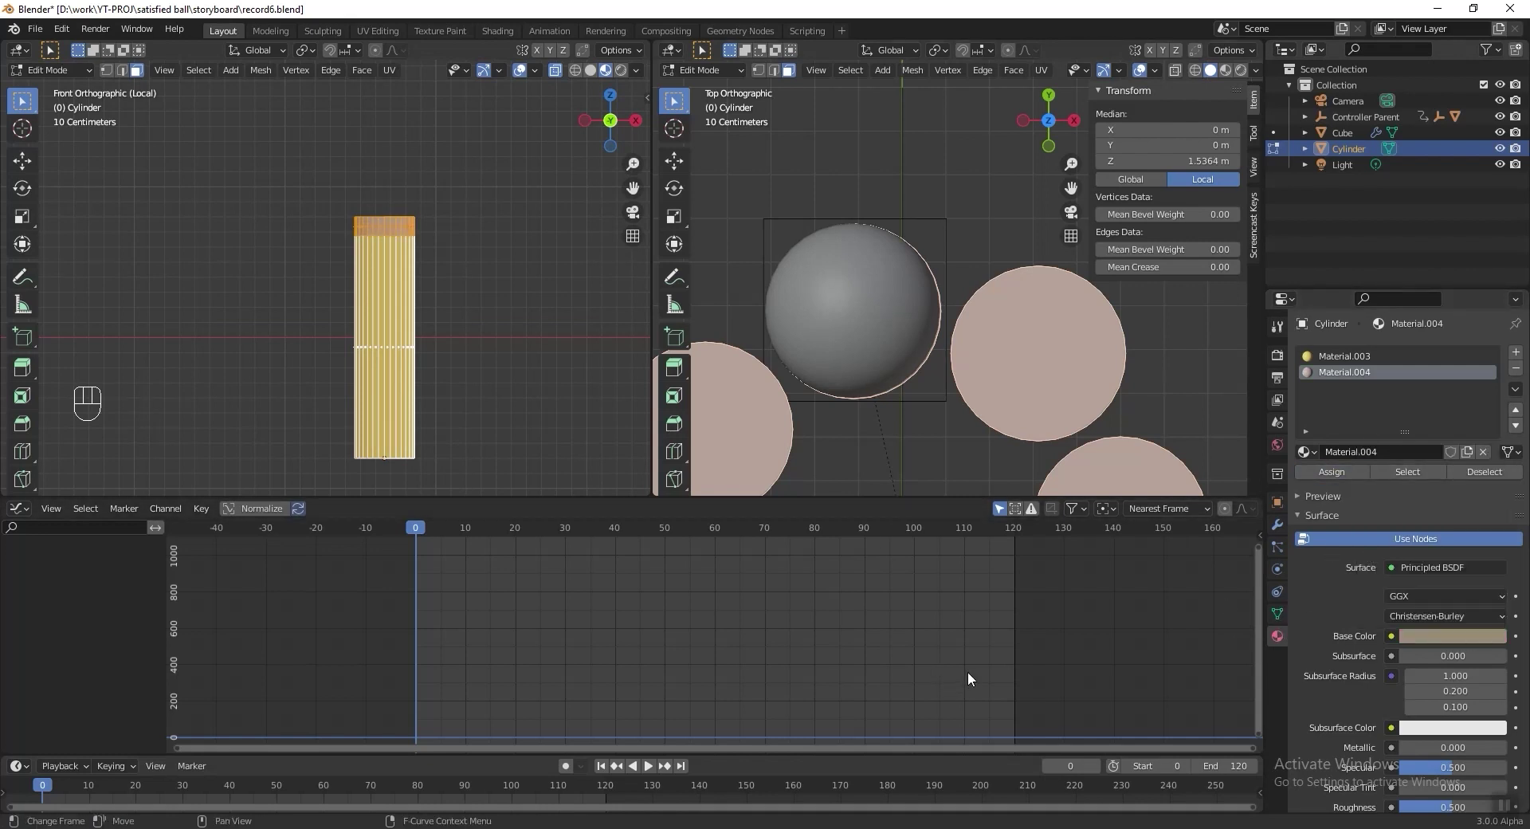
Step: Turn off X-ray, leave Edit Mode and shade the two-colored cylinder smooth
left_click(556, 72)
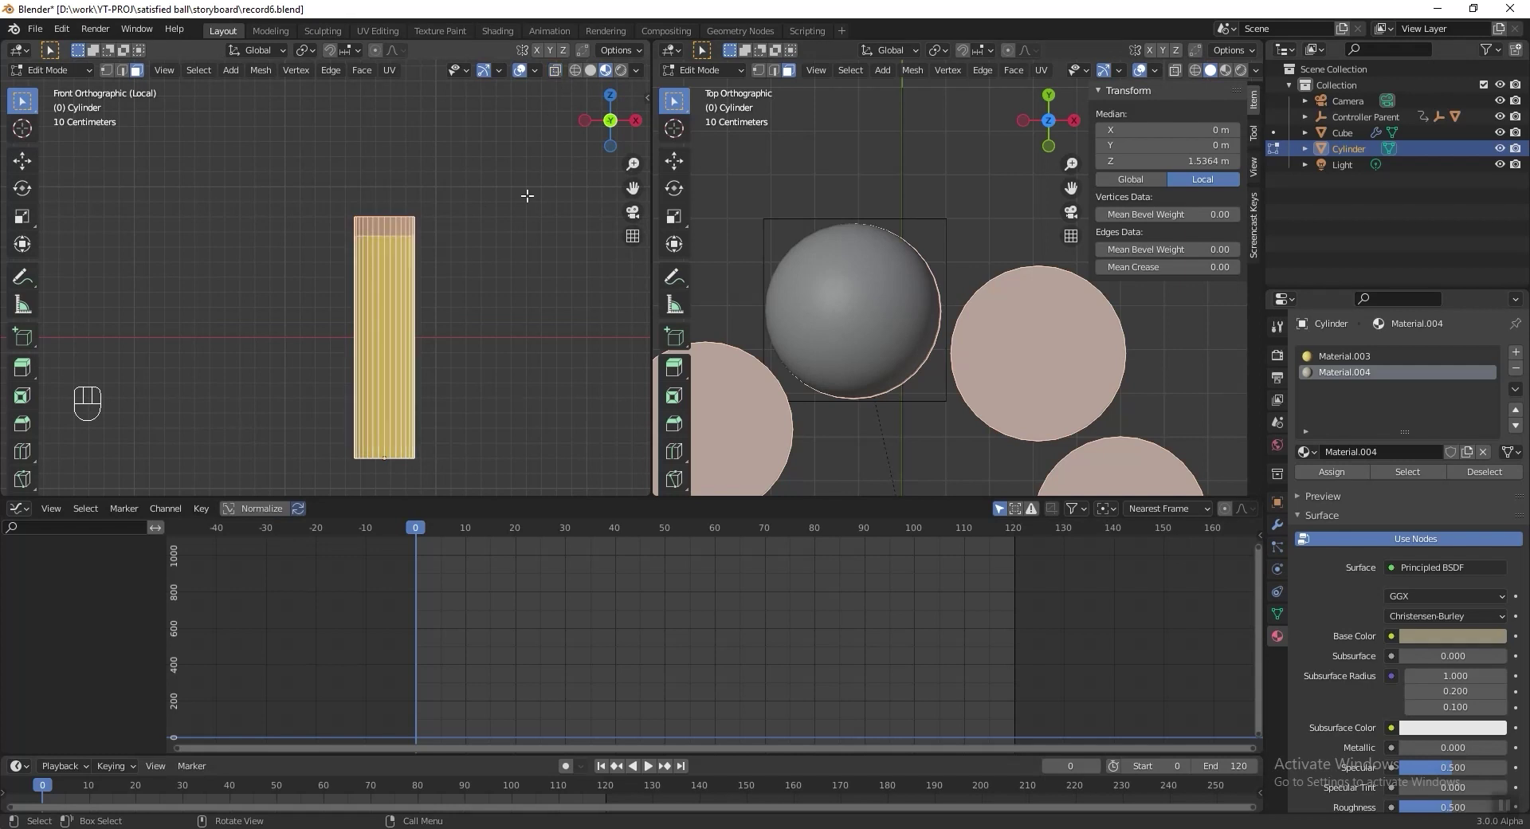
key("Tab")
middle_click_drag(333, 202, 398, 255)
scroll(444, 293, "up", 3)
right_click(399, 211)
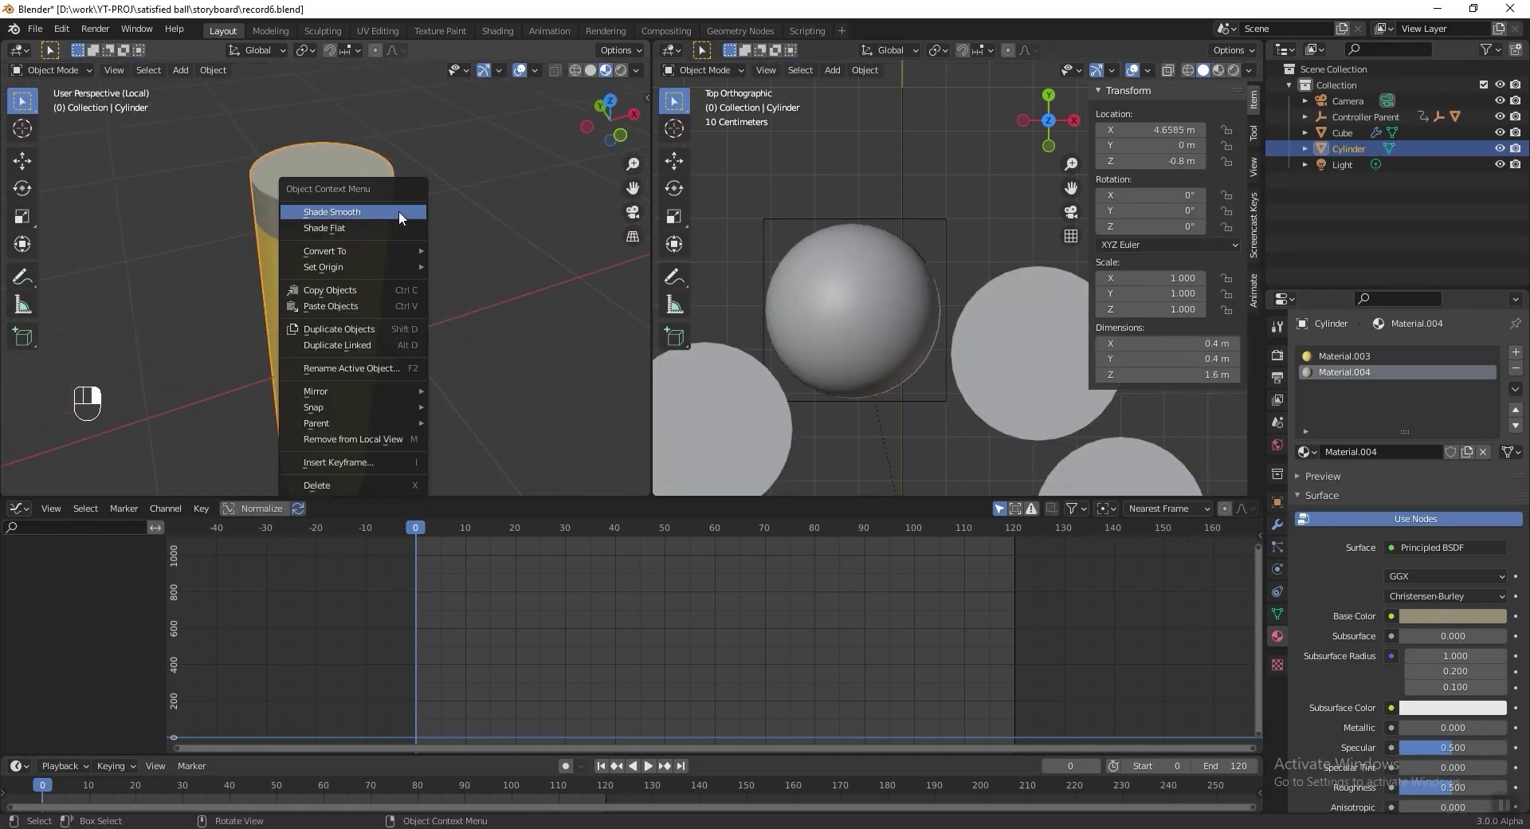
left_click(398, 211)
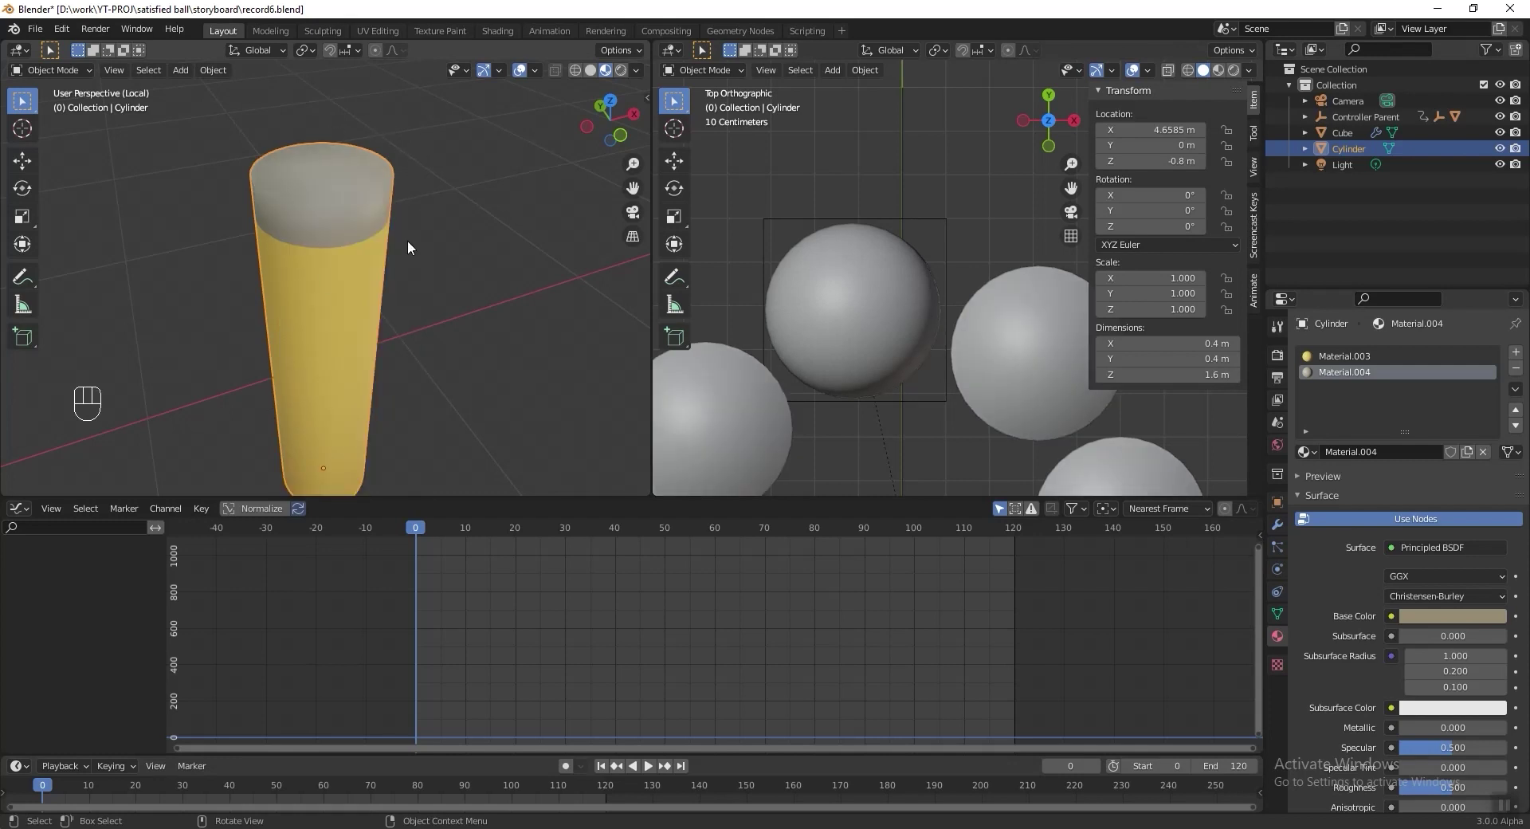
Step: Enable Auto Smooth at 30° in the cylinder's normals settings and exit local view
left_click(1279, 613)
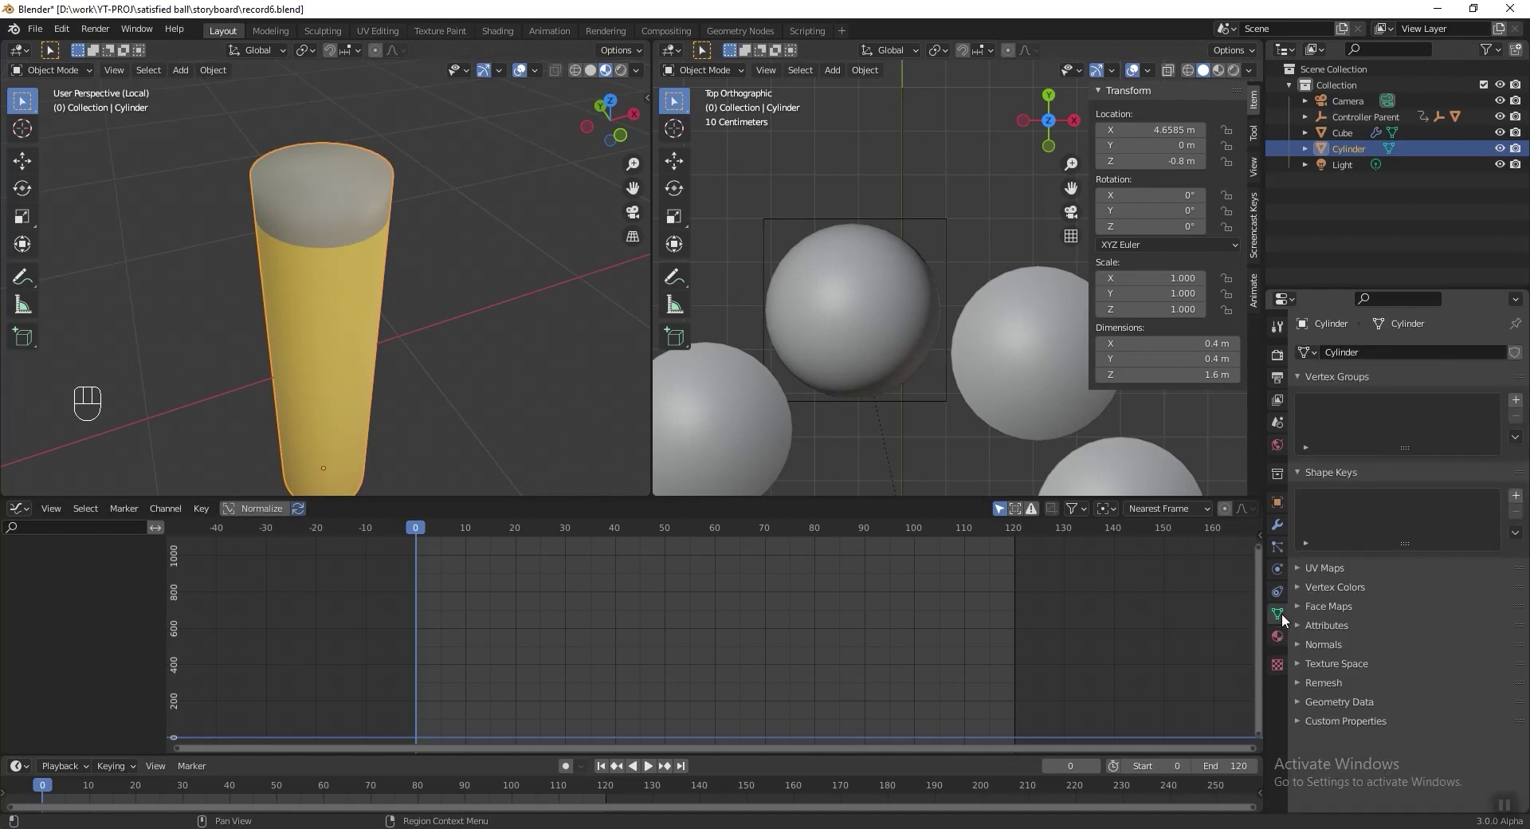
left_click(1319, 644)
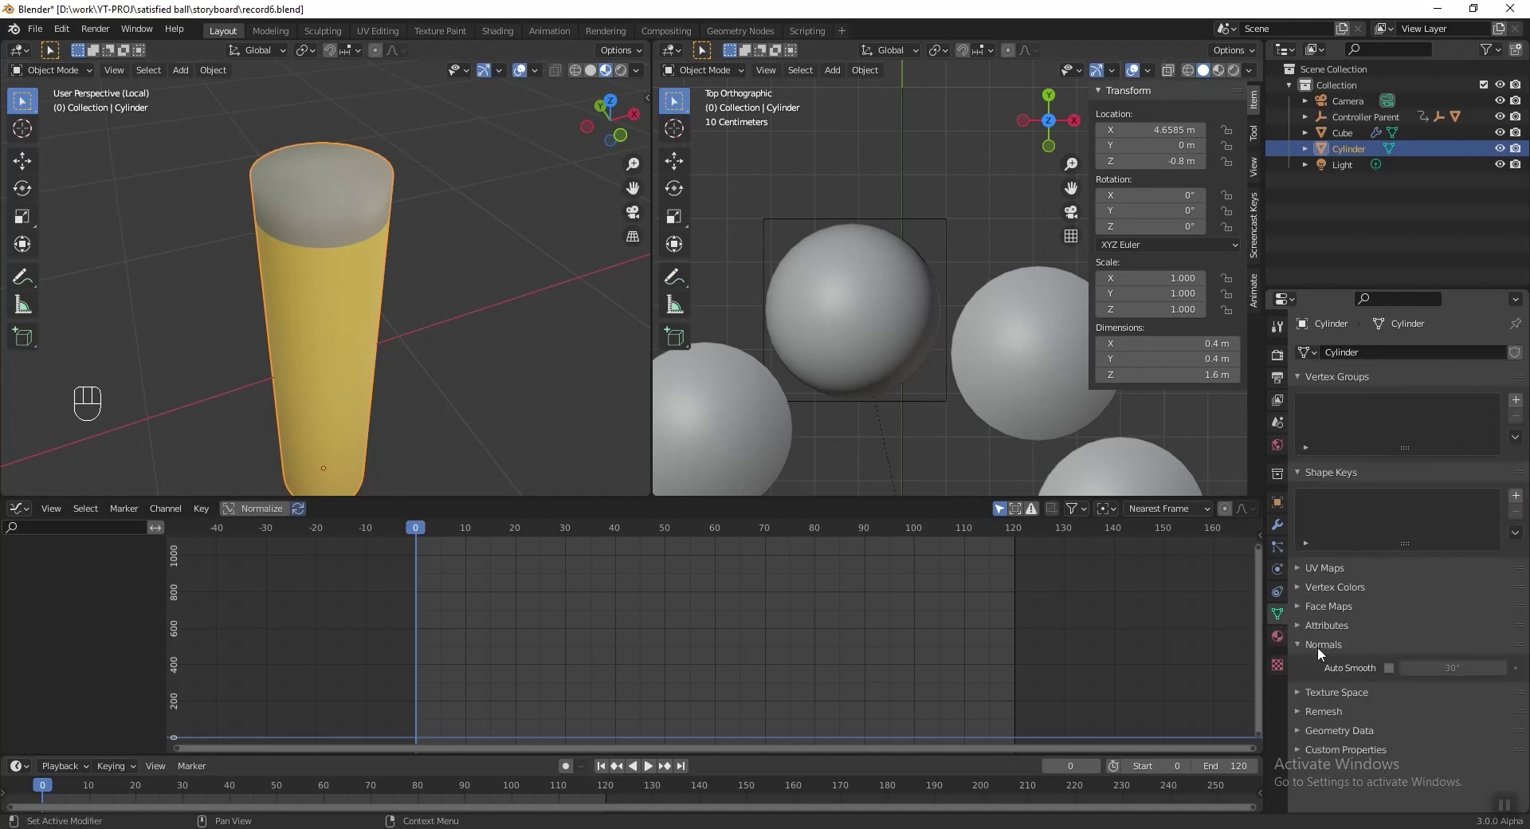
left_click(1389, 667)
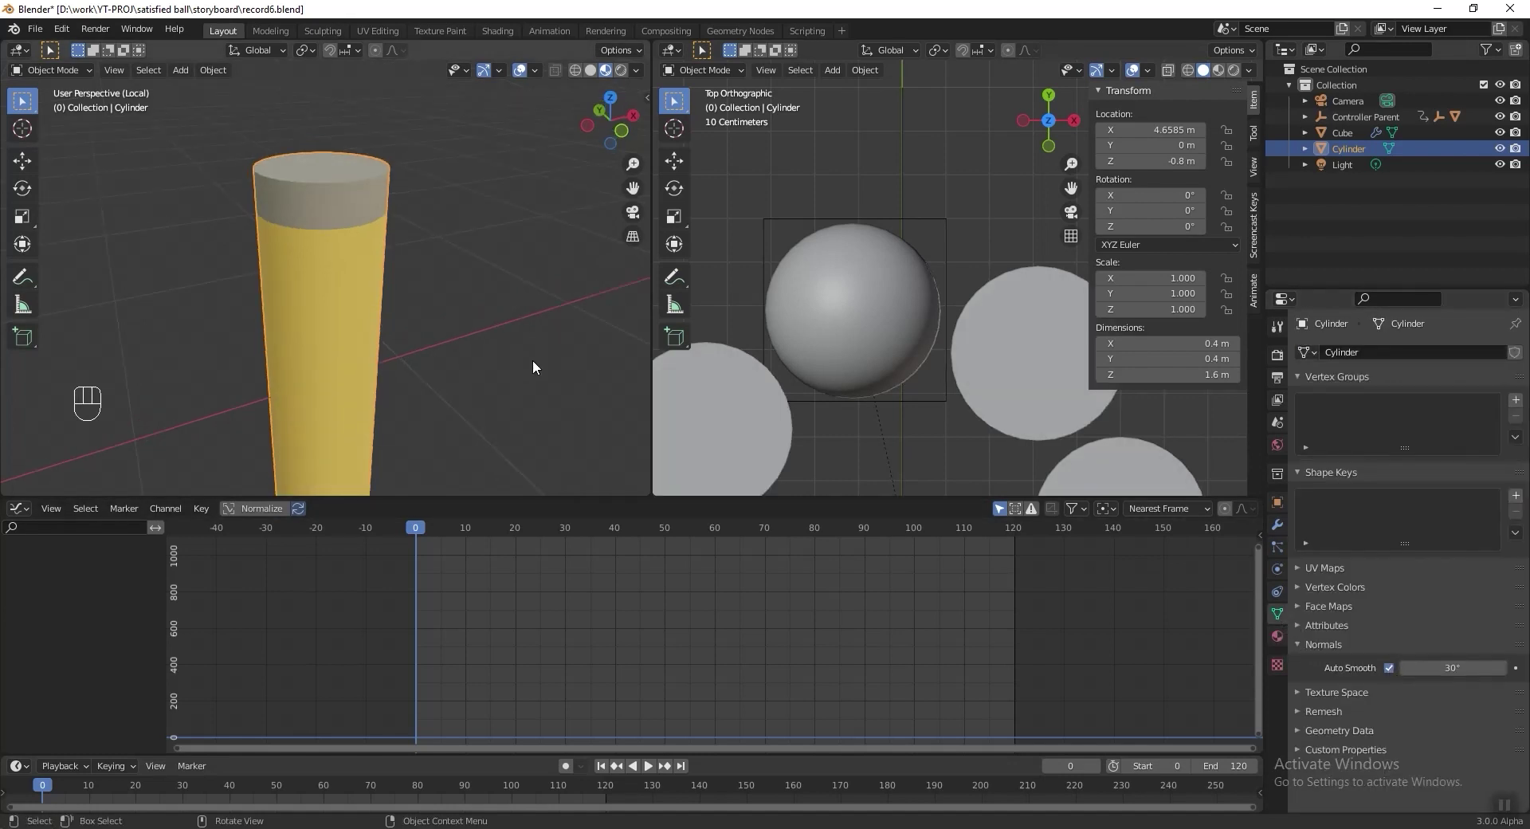
key("KP_Divide")
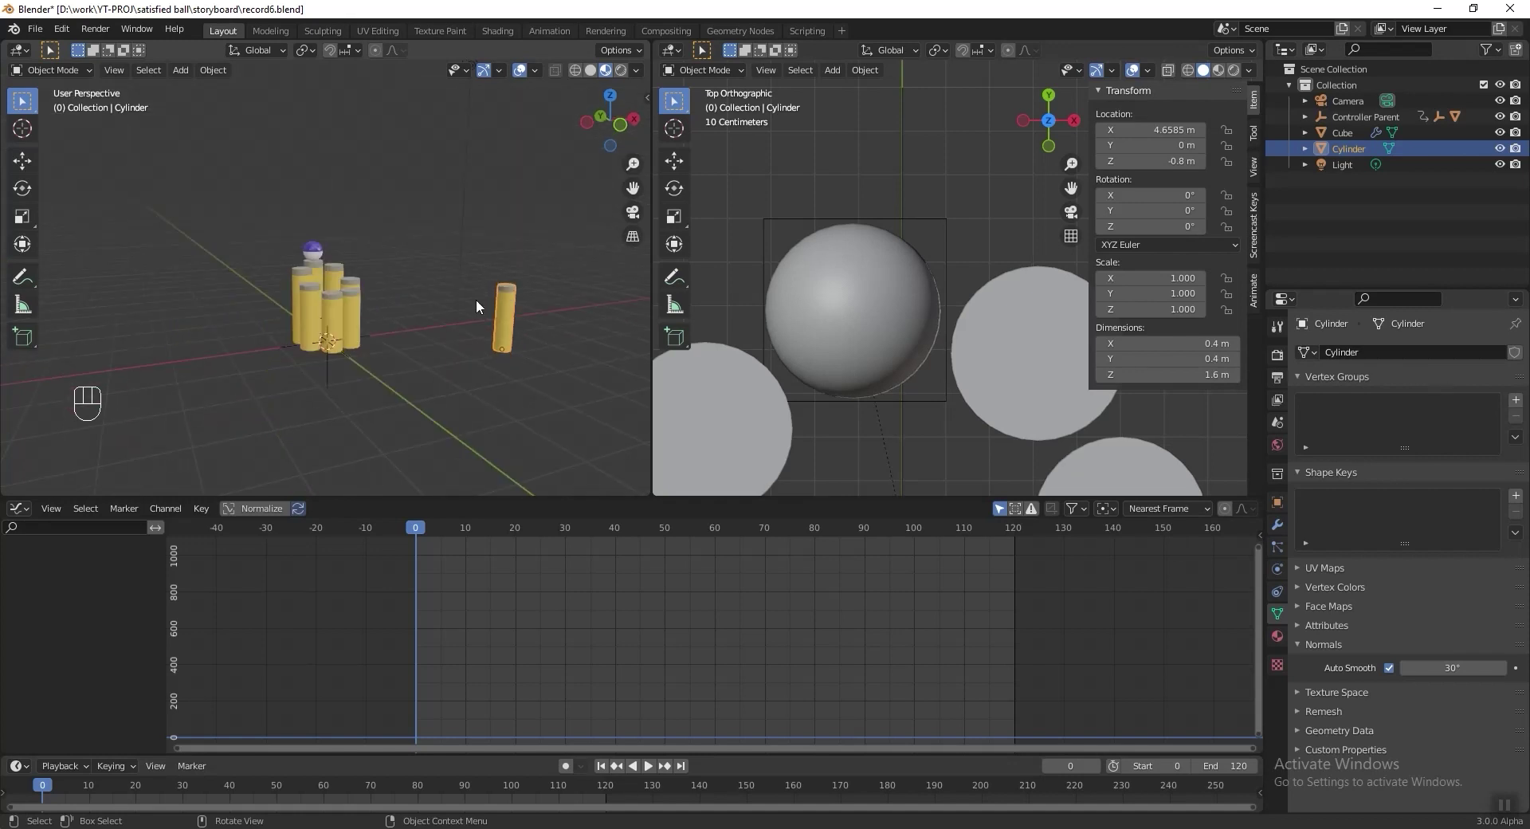
Step: Look through the camera, select it and raise it about 4.5 m along the global Z axis
key("KP_0")
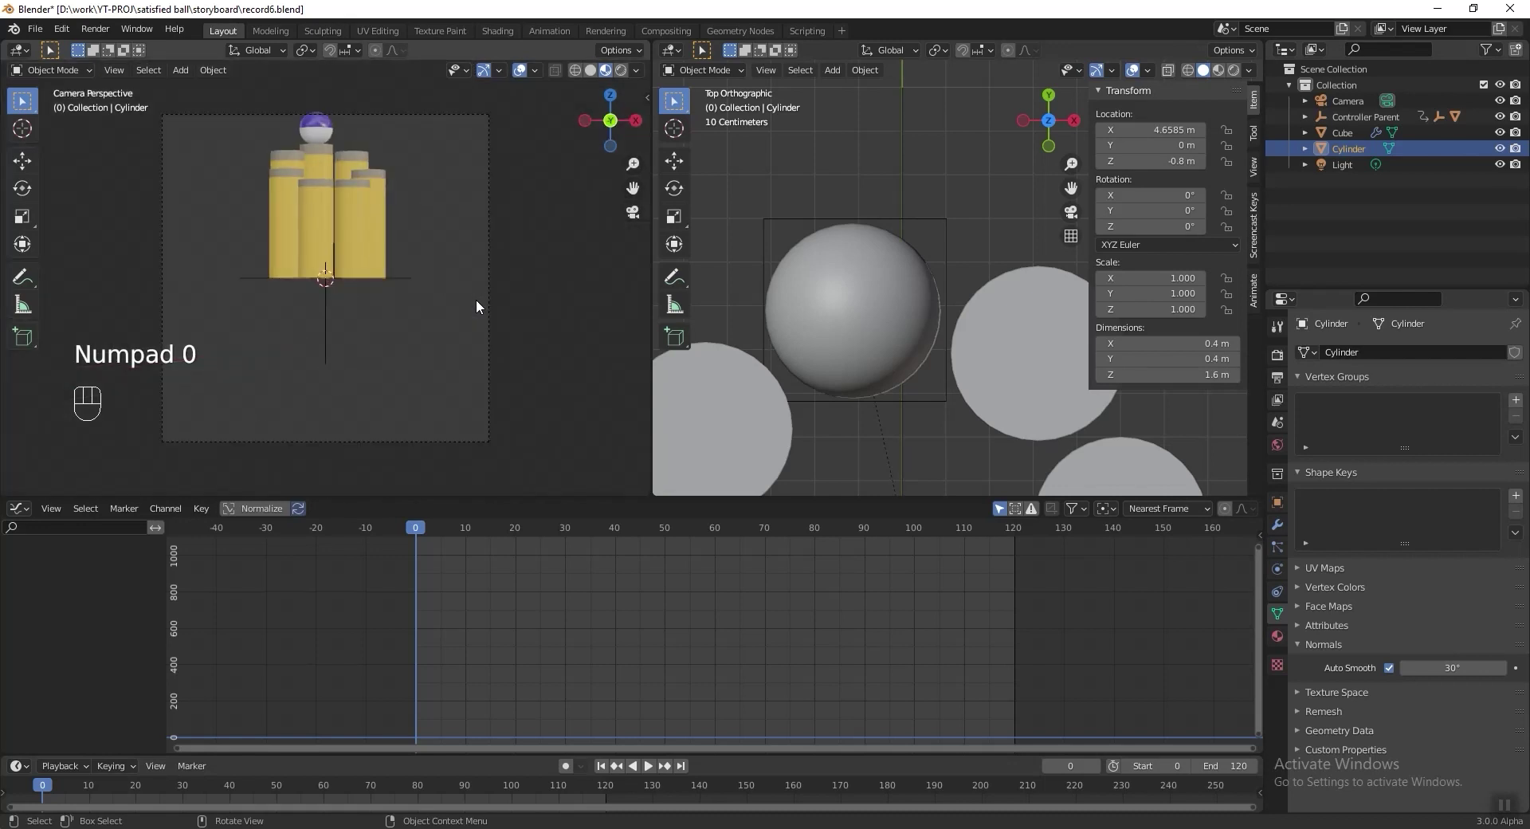
left_click(489, 282)
key("g")
key("z")
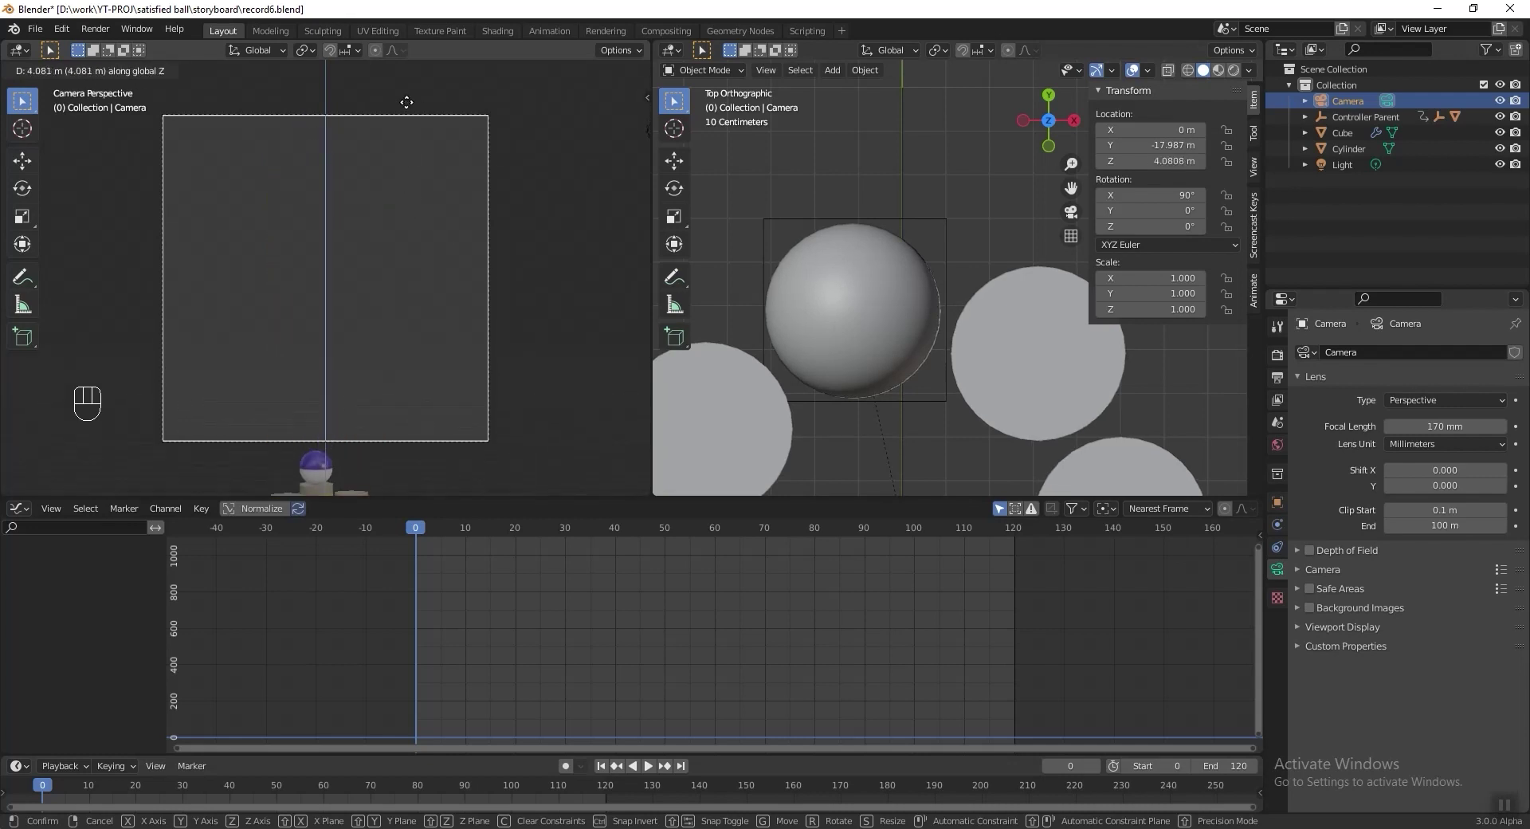
left_click(420, 430)
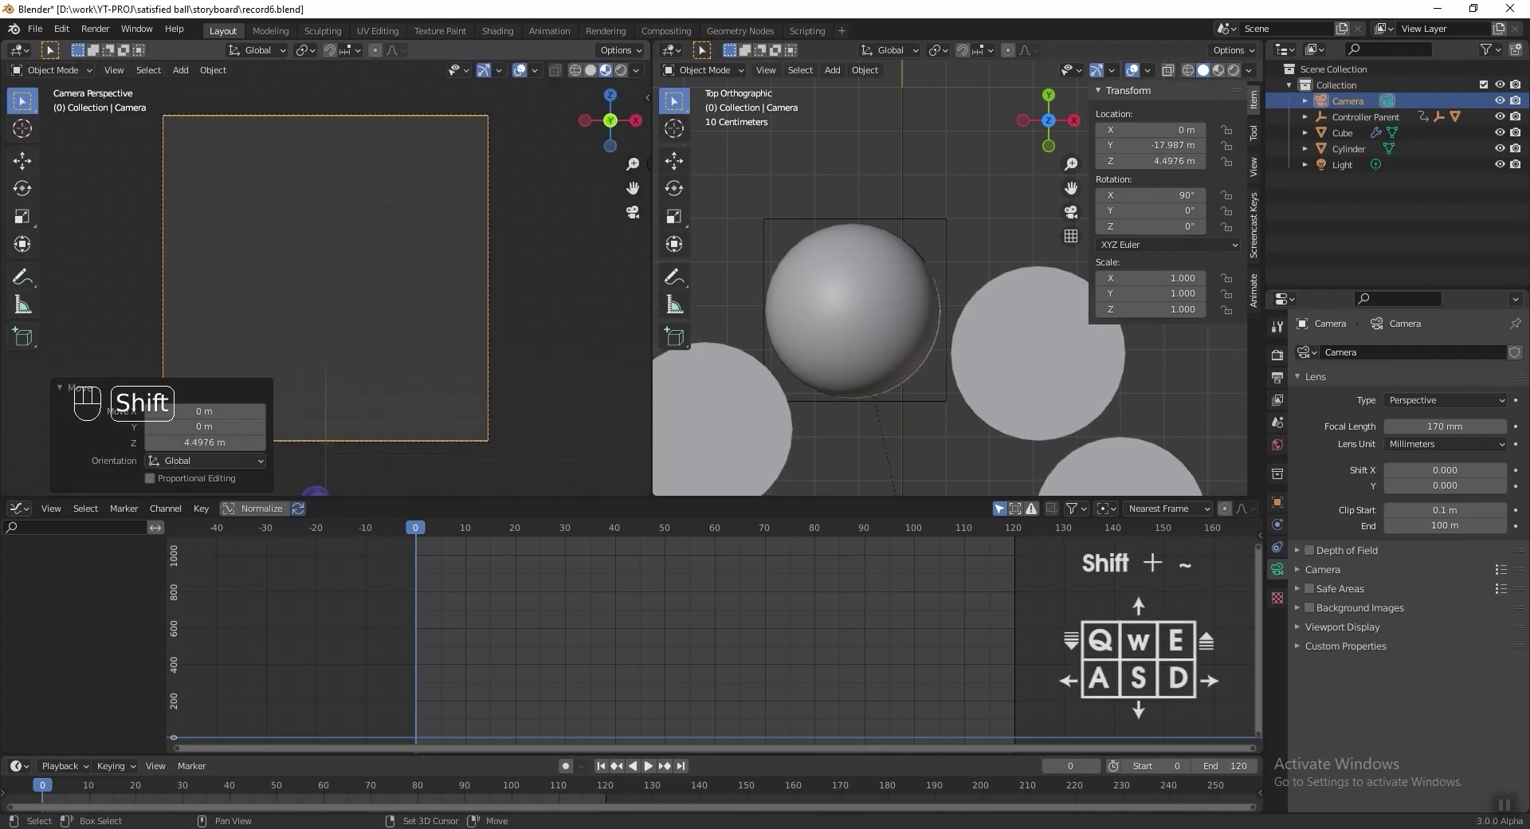
Step: Fly the camera toward the cylinders, tilted down to about 80° X rotation, so the ball and cylinder tops fill the frame
key("shift+grave")
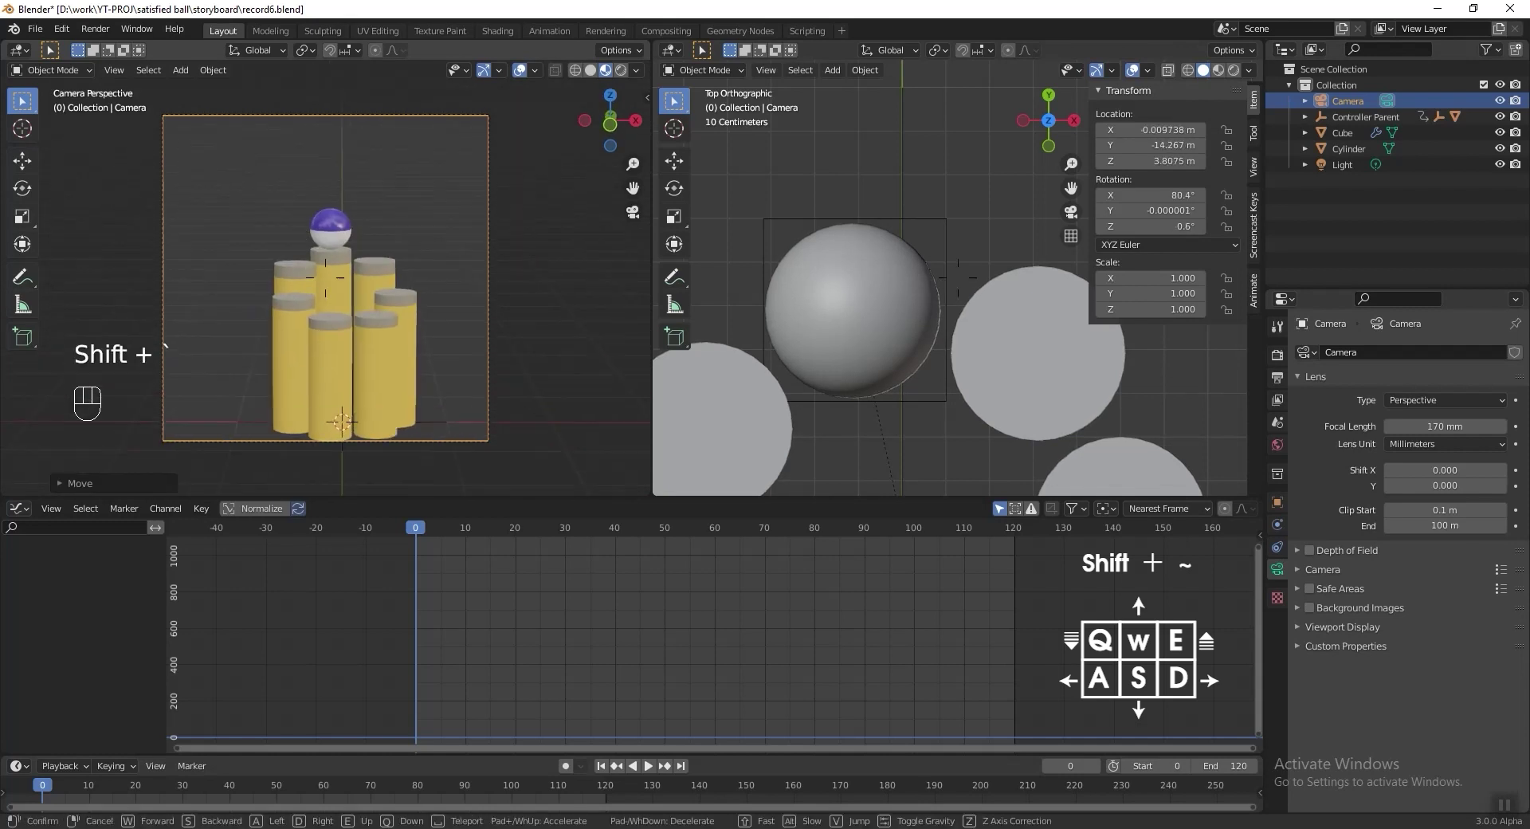
key("w")
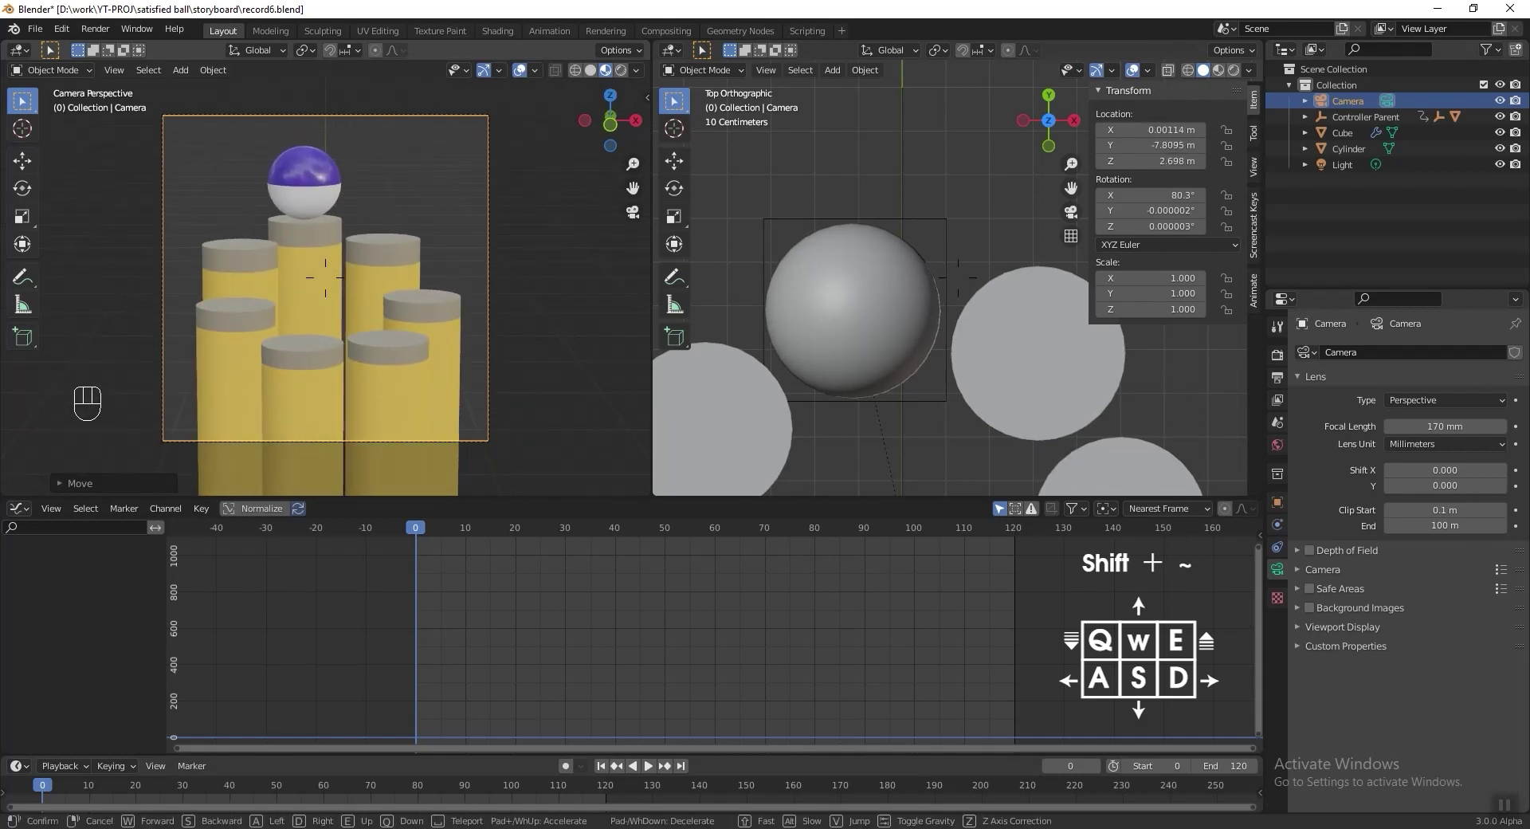
key("Return")
Step: Preview the animation through the camera and save the file
key("space")
key("Escape")
key("ctrl+s")
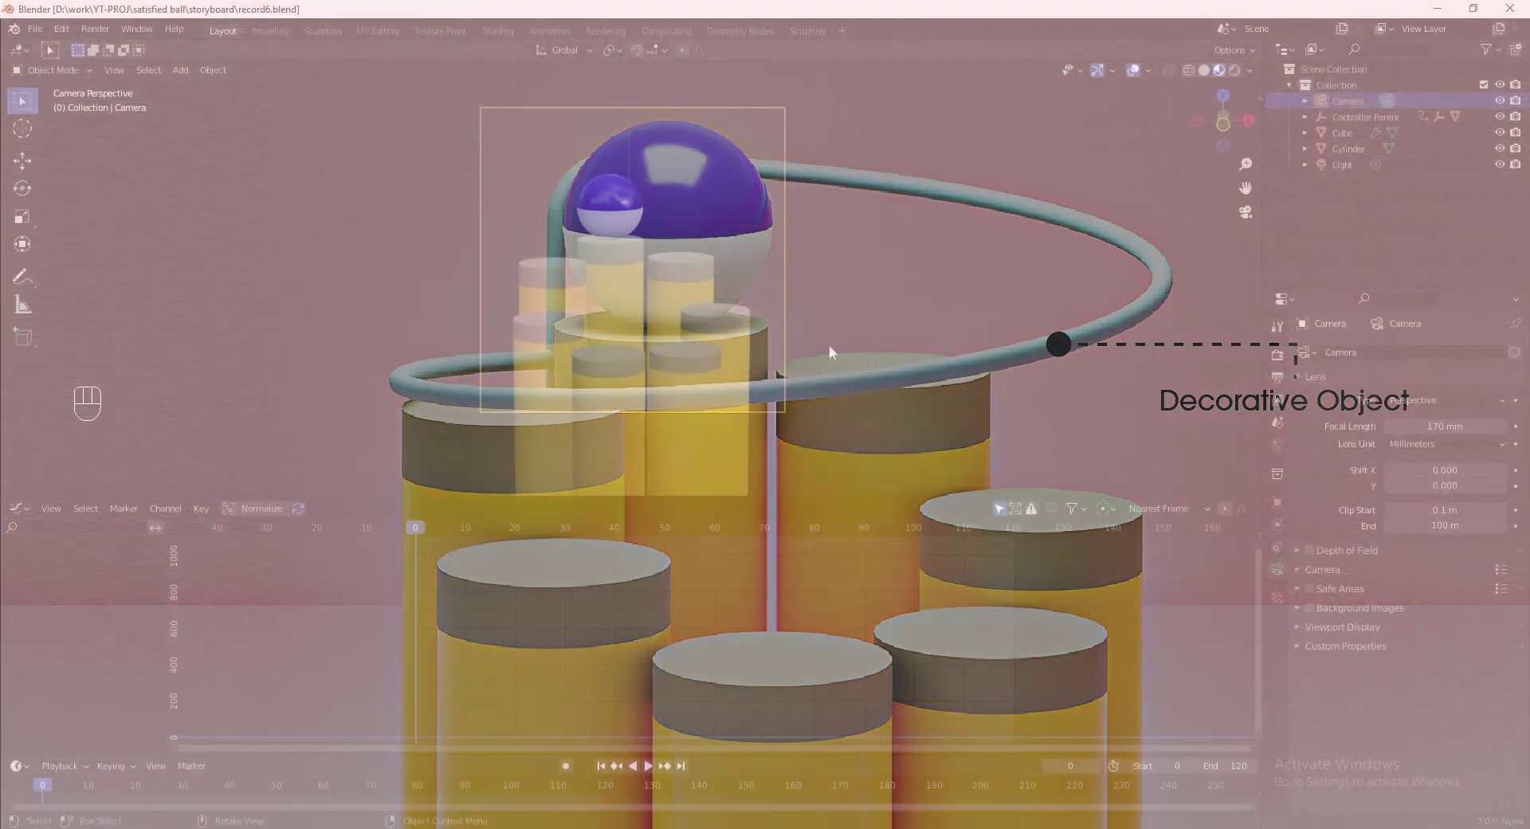
Step: Add a mesh plane and merge all its vertices at center in Edit Mode
key("shift+a")
mouse_move(768, 271)
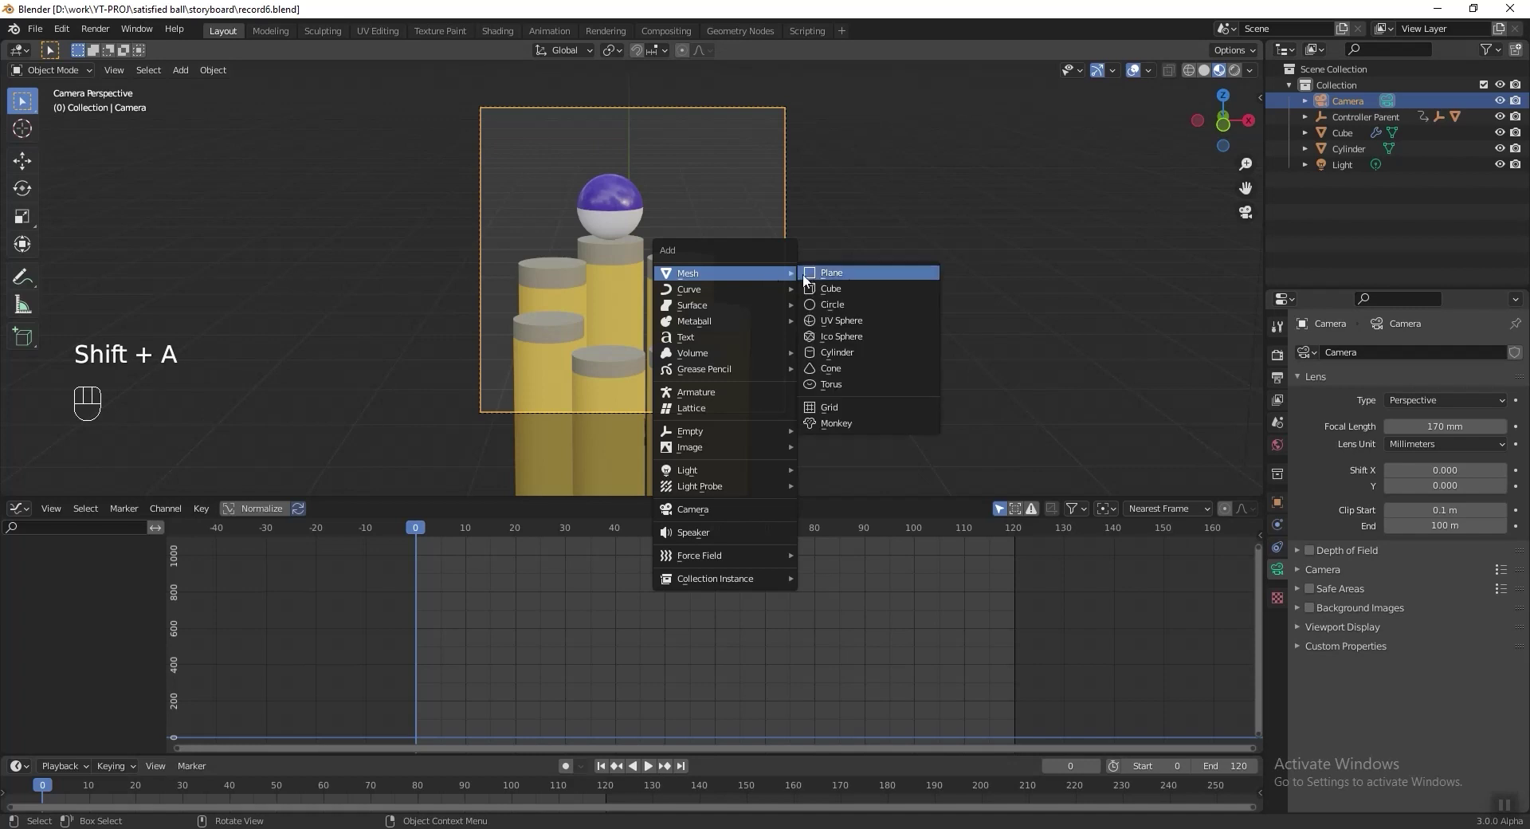
left_click(818, 274)
middle_click_drag(805, 271, 757, 299)
key("Tab")
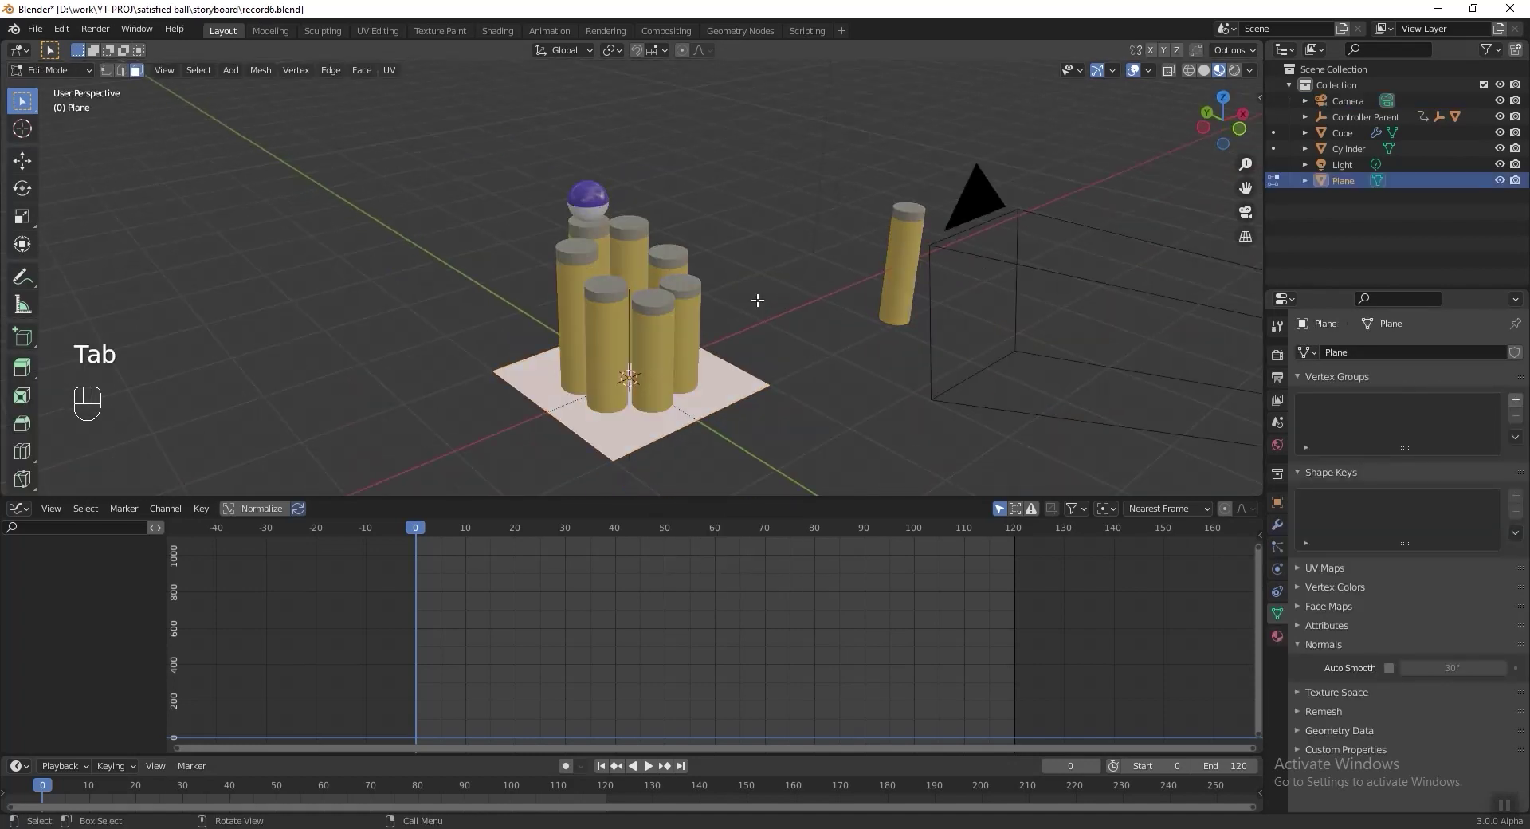
key("1")
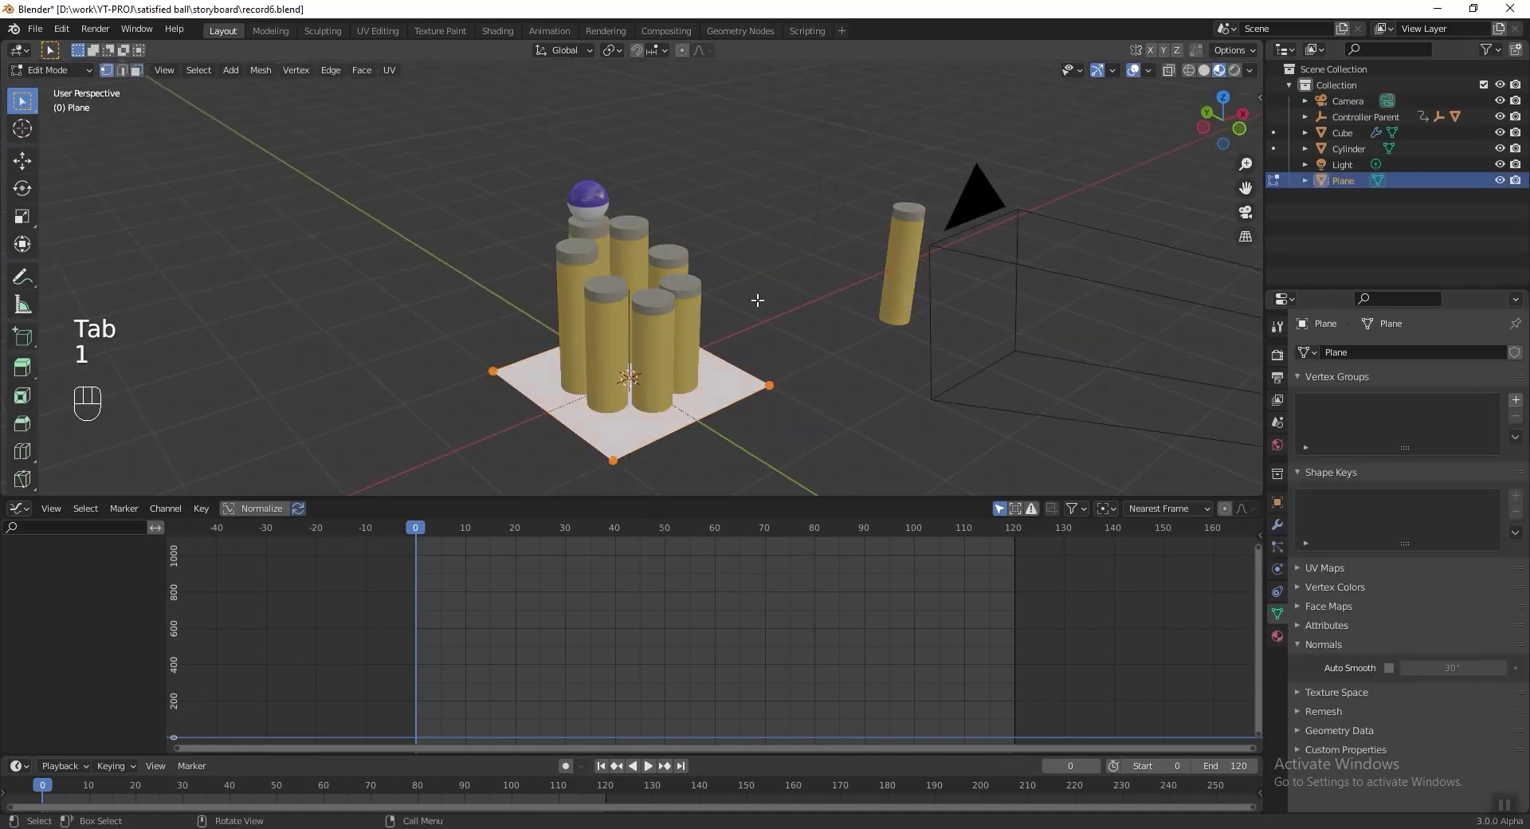
right_click(757, 299)
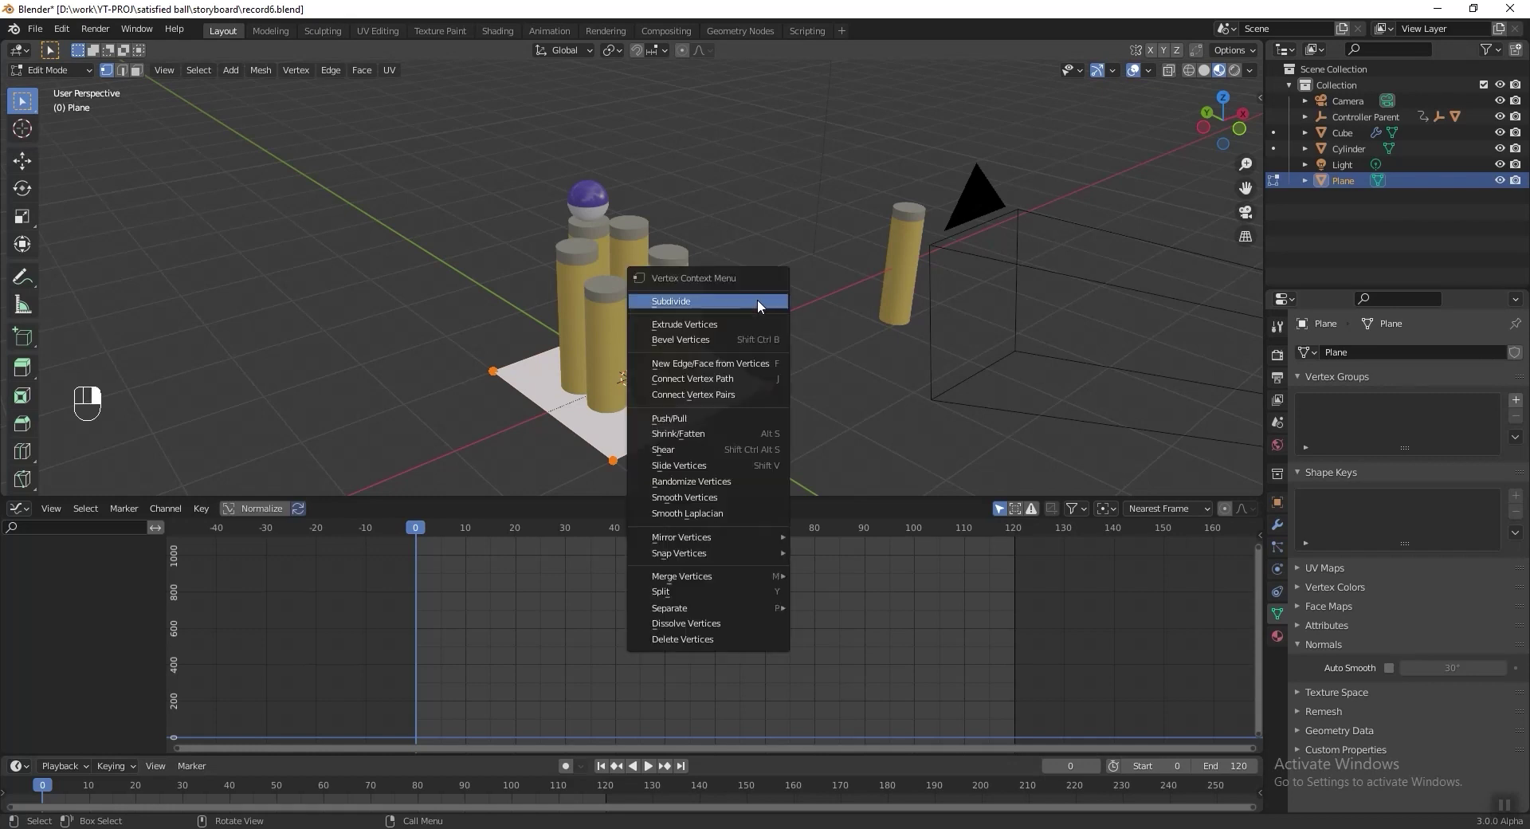
mouse_move(735, 576)
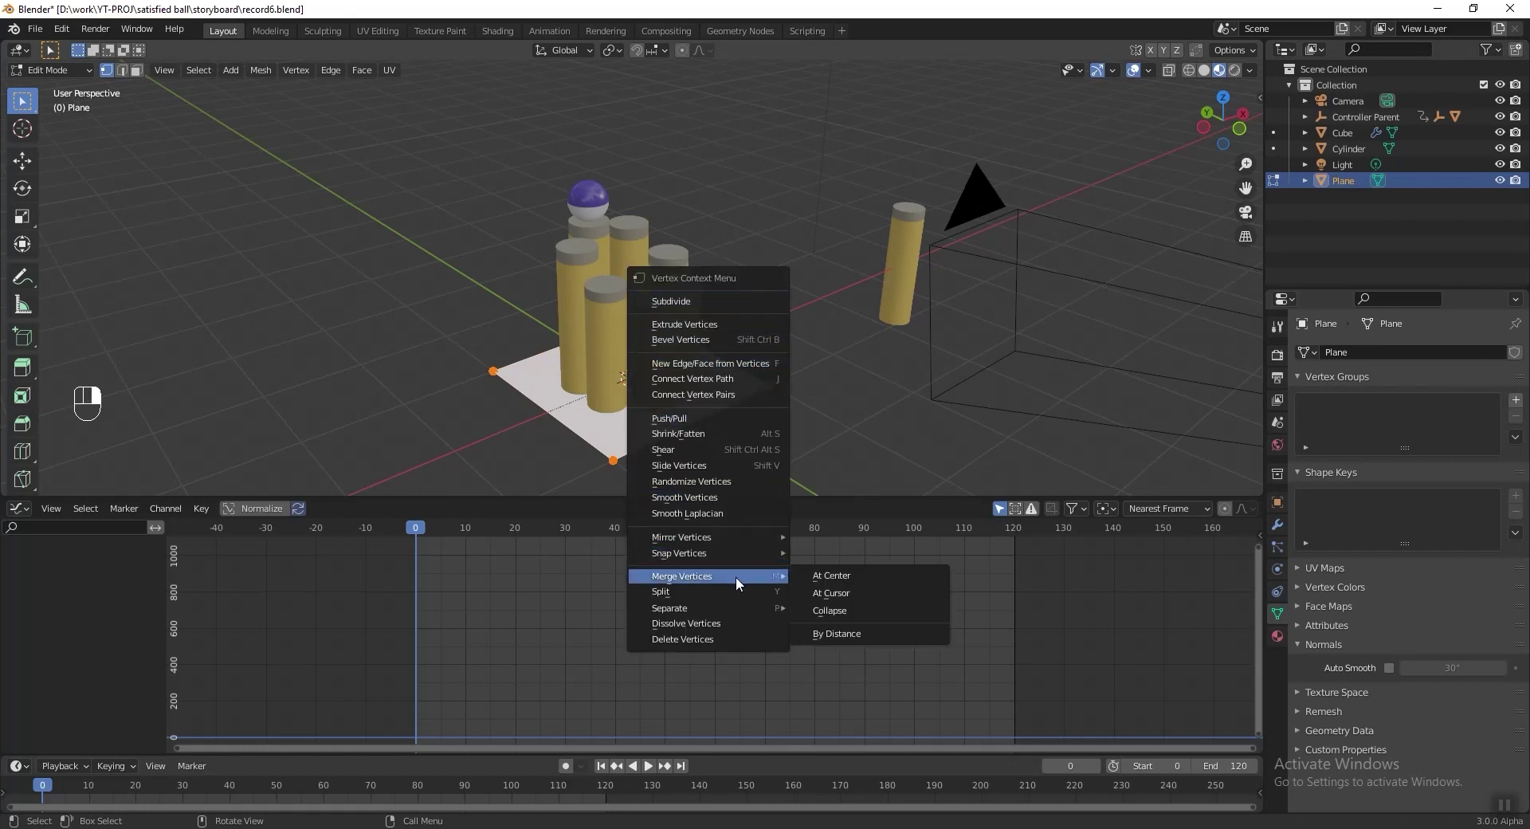
left_click(846, 576)
Step: Move the merged vertex along X to just outside the cylinder circle and return to Object Mode
middle_click_drag(854, 580, 652, 361)
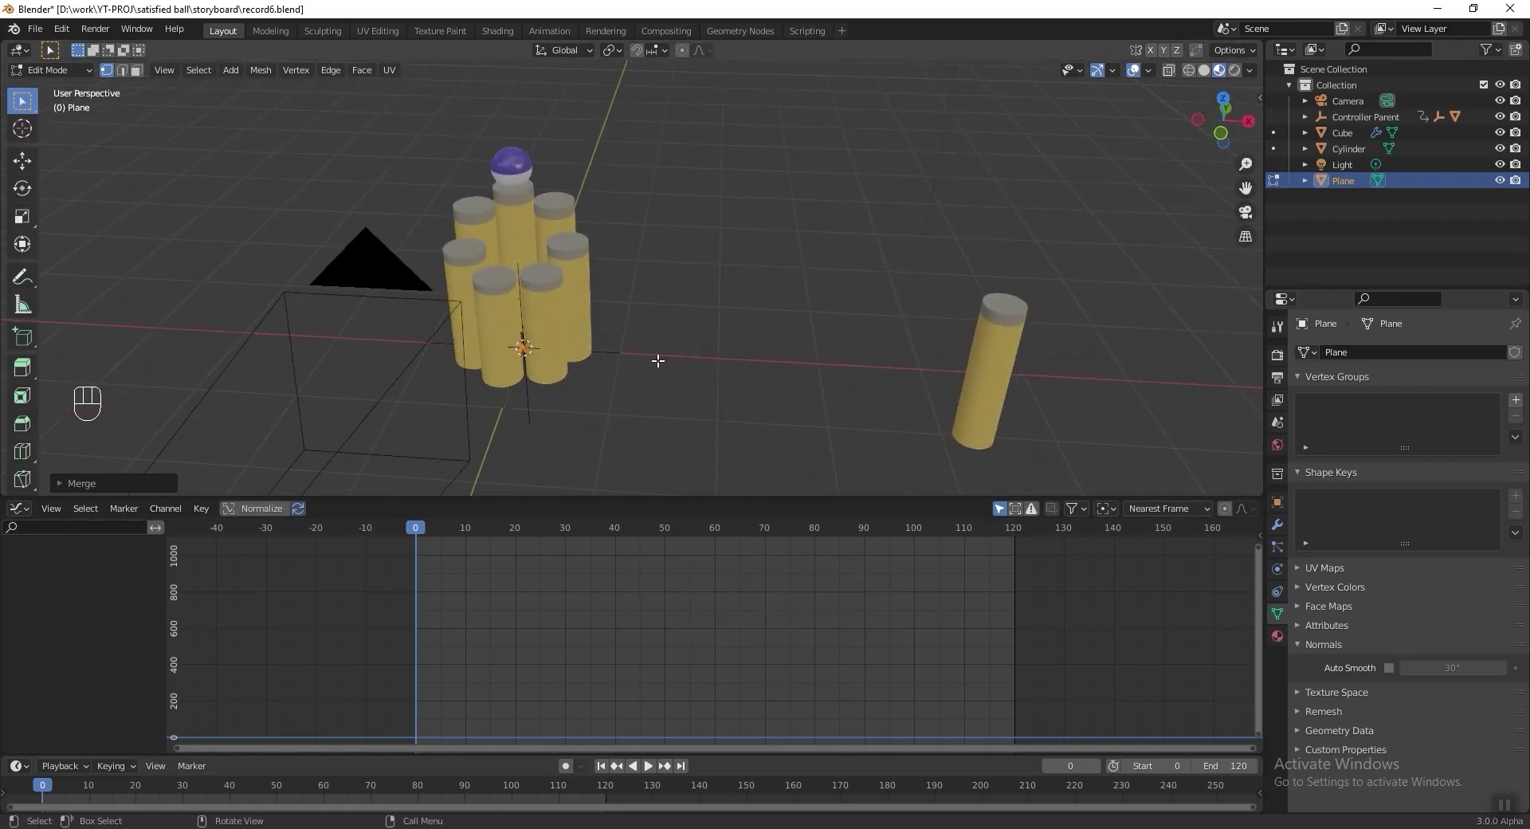
key("g")
key("x")
left_click(741, 372)
key("Tab")
Step: Add a Screw modifier to the single-vertex plane and set its Screw value to 0.6 m
middle_click_drag(691, 361, 667, 363, "shift")
left_click(1277, 525)
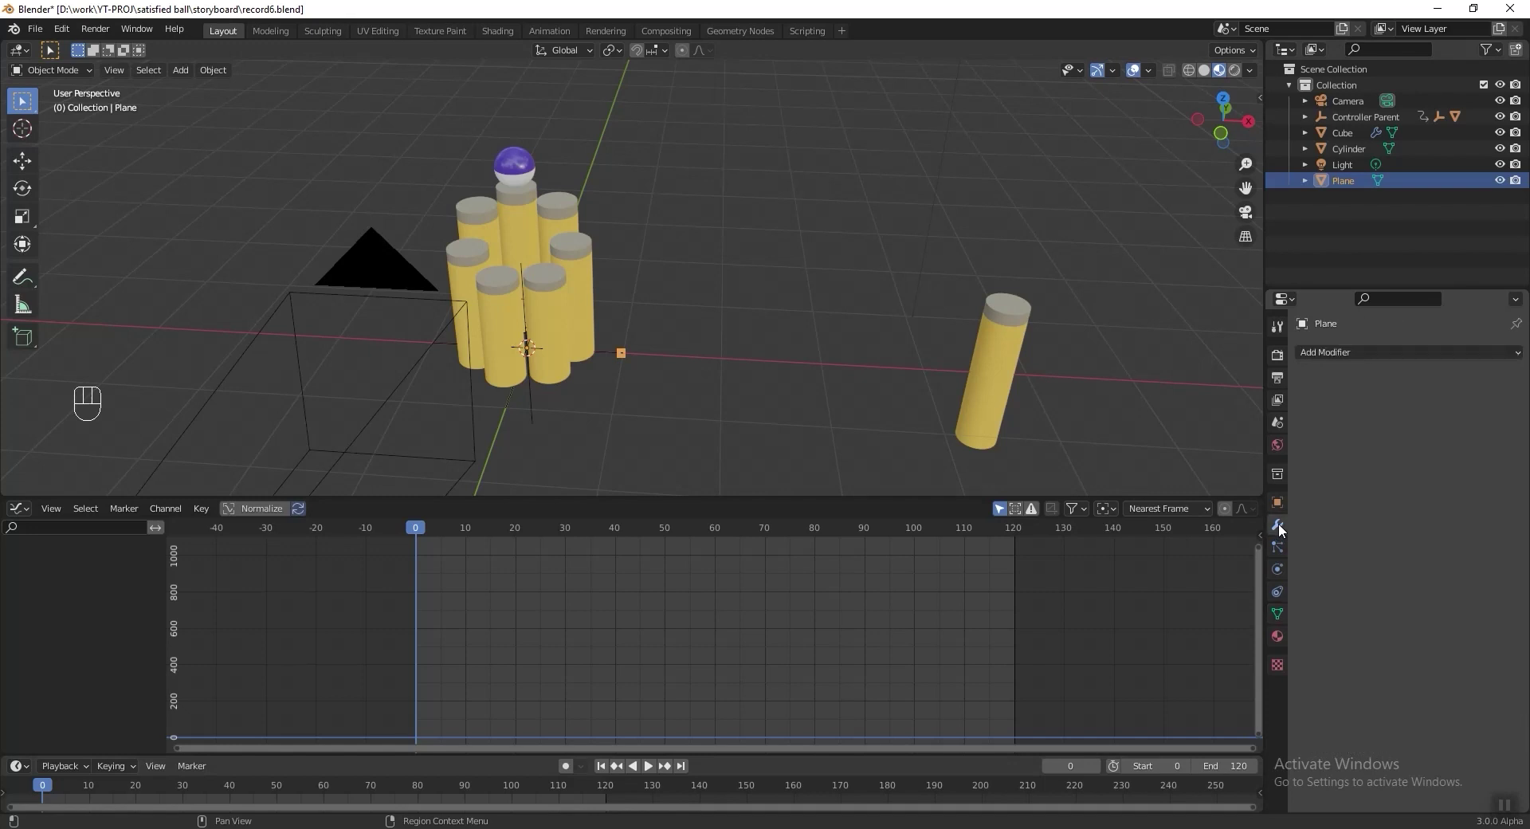
left_click(1368, 351)
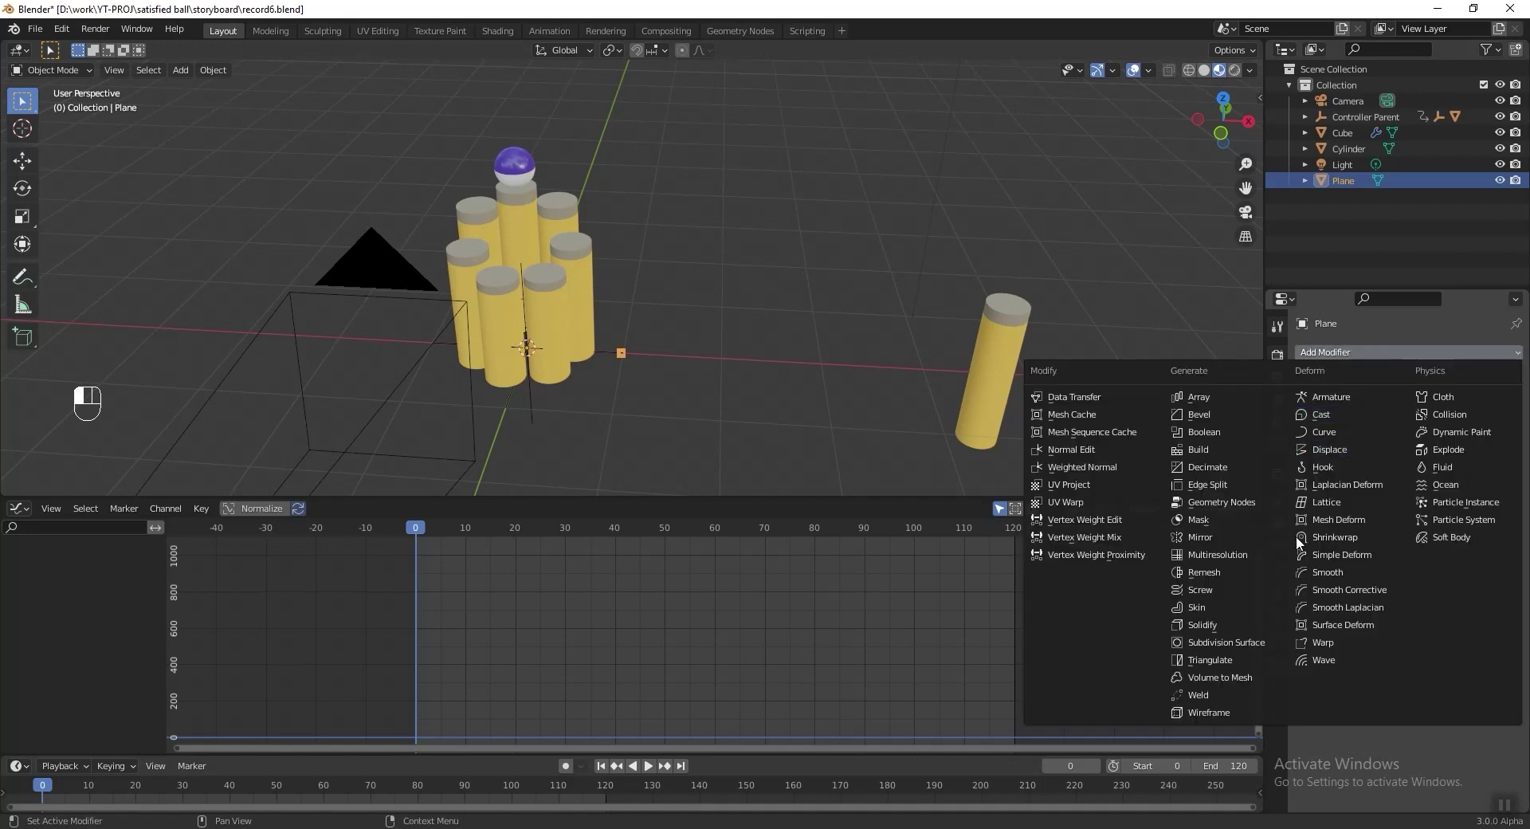
left_click(1232, 590)
left_click(1422, 420)
type("0.6")
key("Return")
Step: Scale the spiral down from top view until it fits closely around the outside of the cylinder circle
key("KP_7")
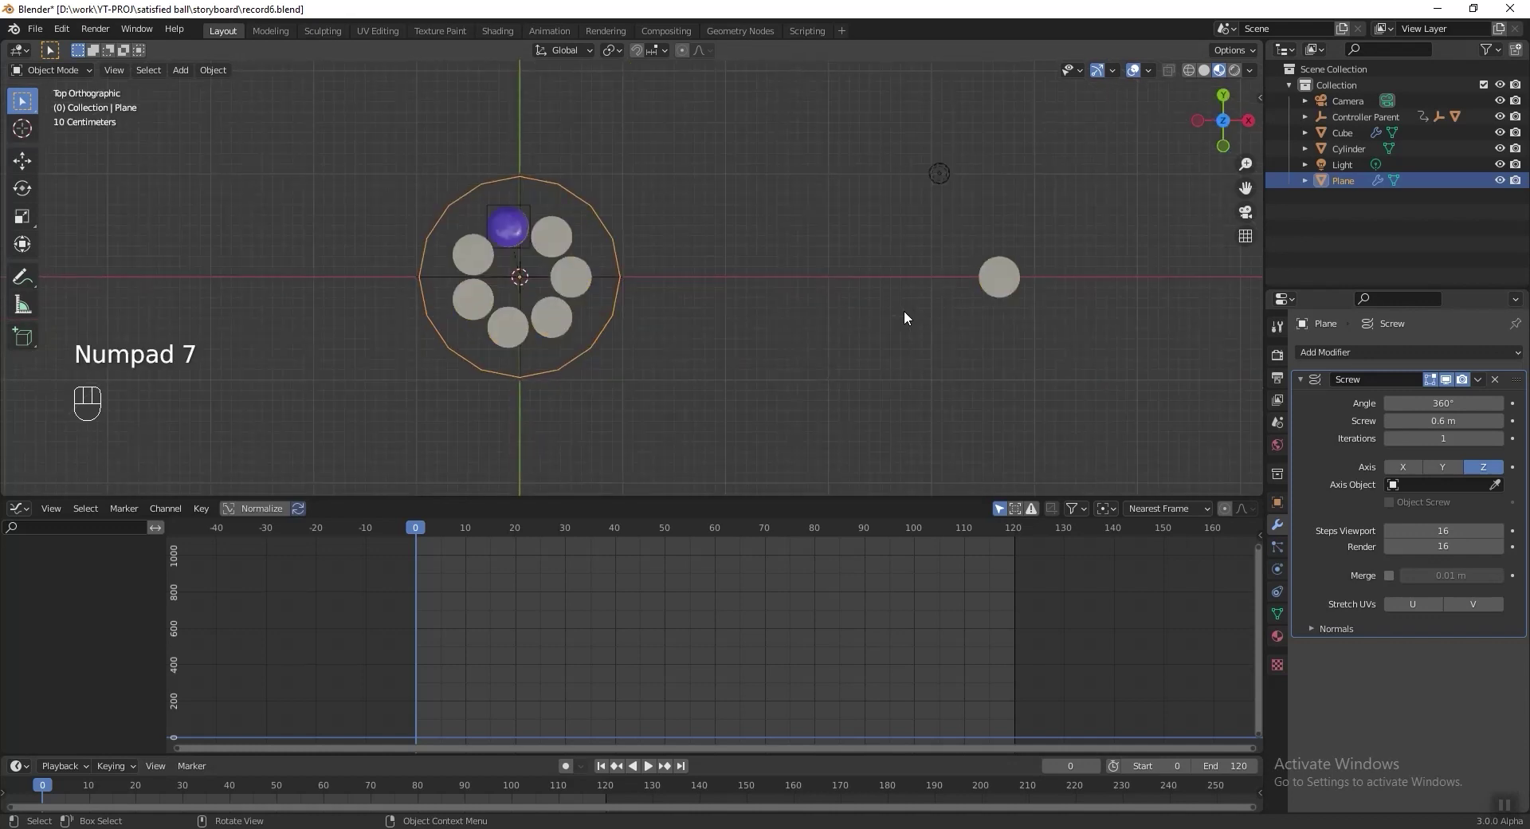
middle_click_drag(526, 267, 548, 295, "shift")
scroll(413, 306, "up", 5)
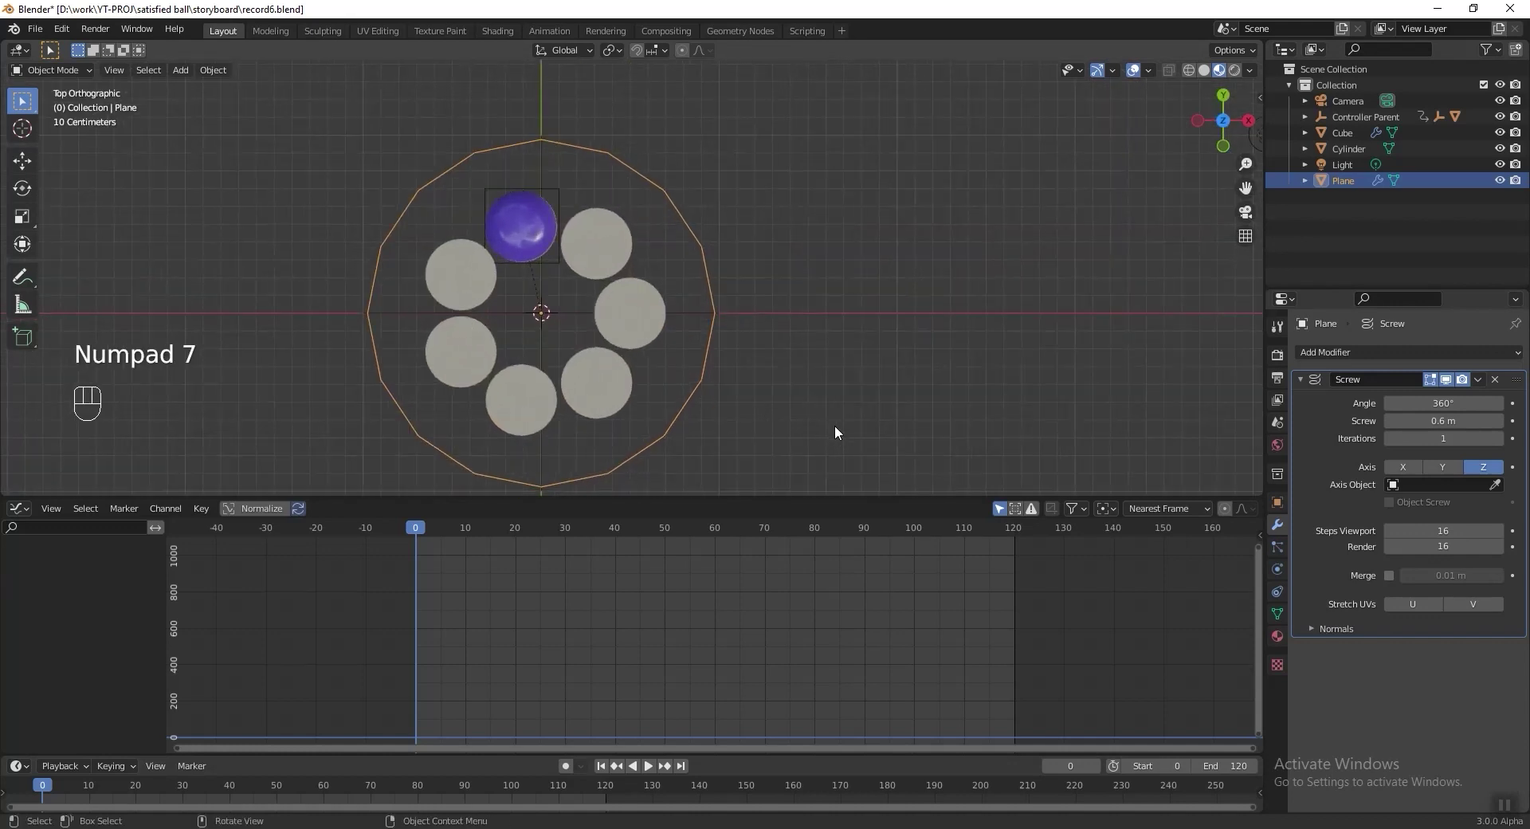
key("s")
left_click(763, 406)
middle_click_drag(645, 355, 802, 388, "shift")
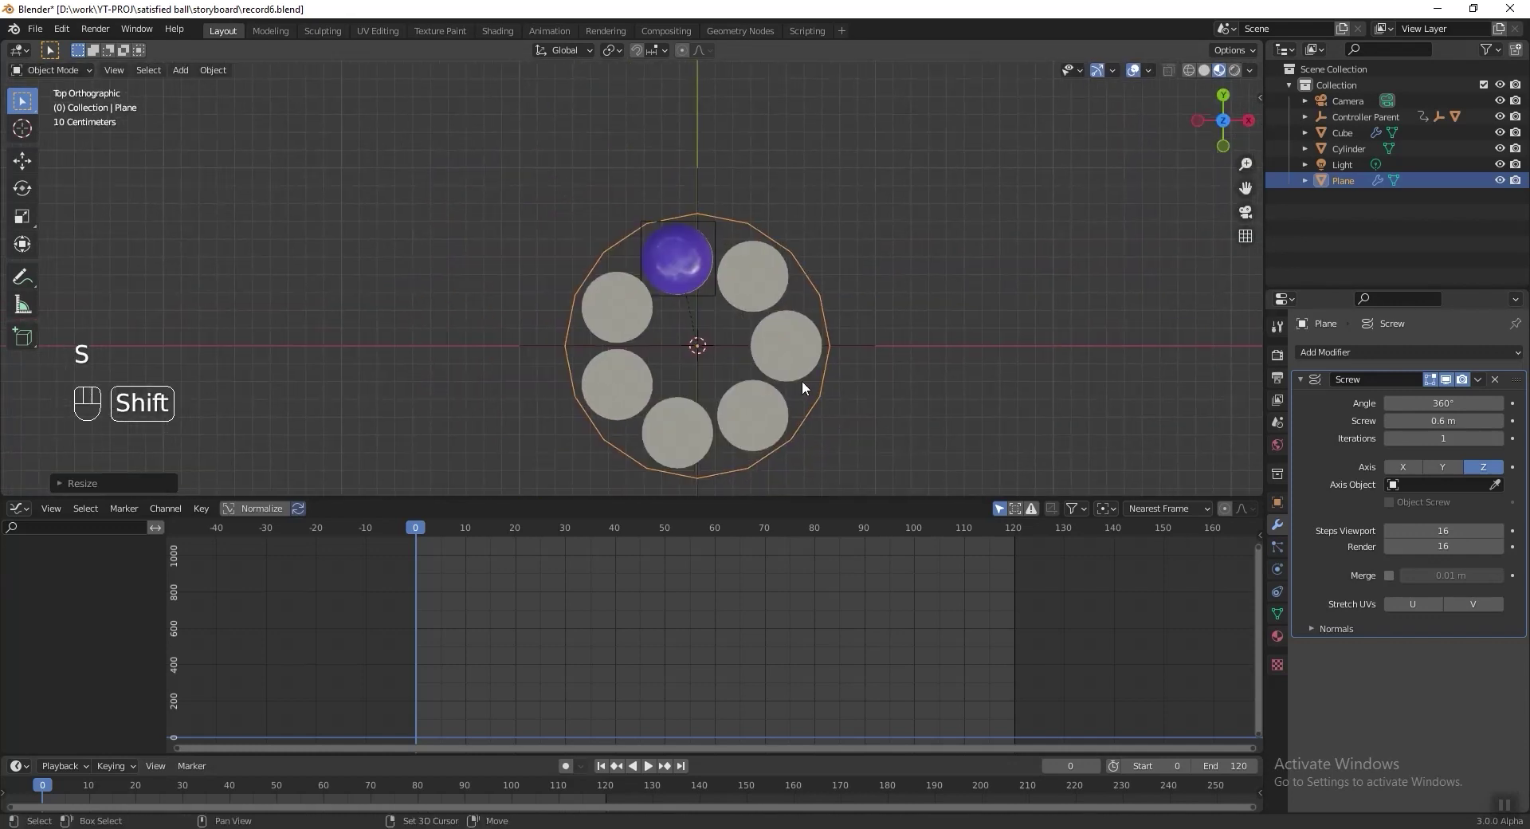
scroll(863, 416, "up", 4)
key("s")
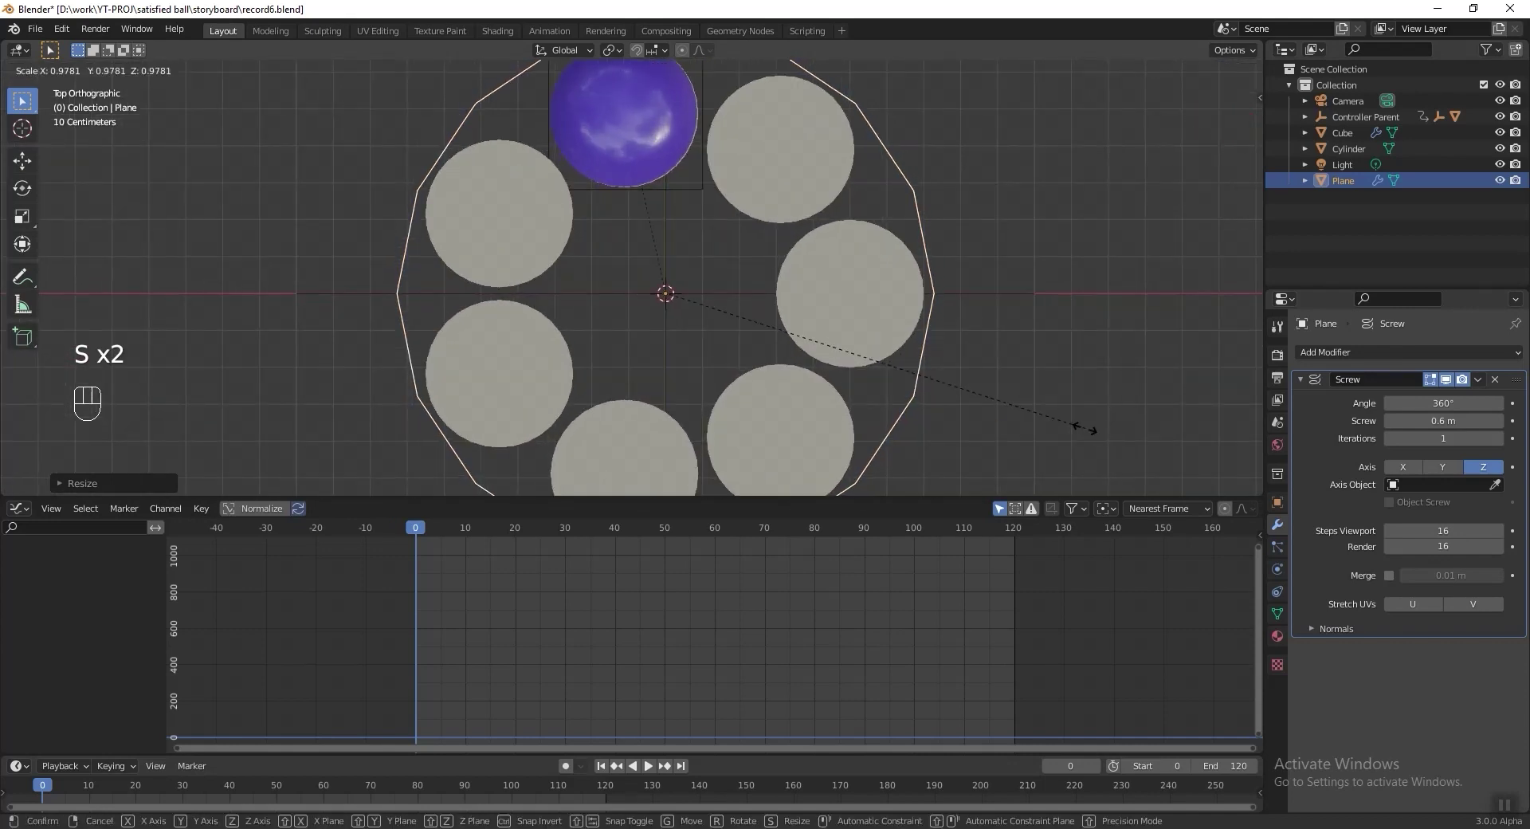
left_click(1018, 416)
scroll(1005, 355, "down", 3)
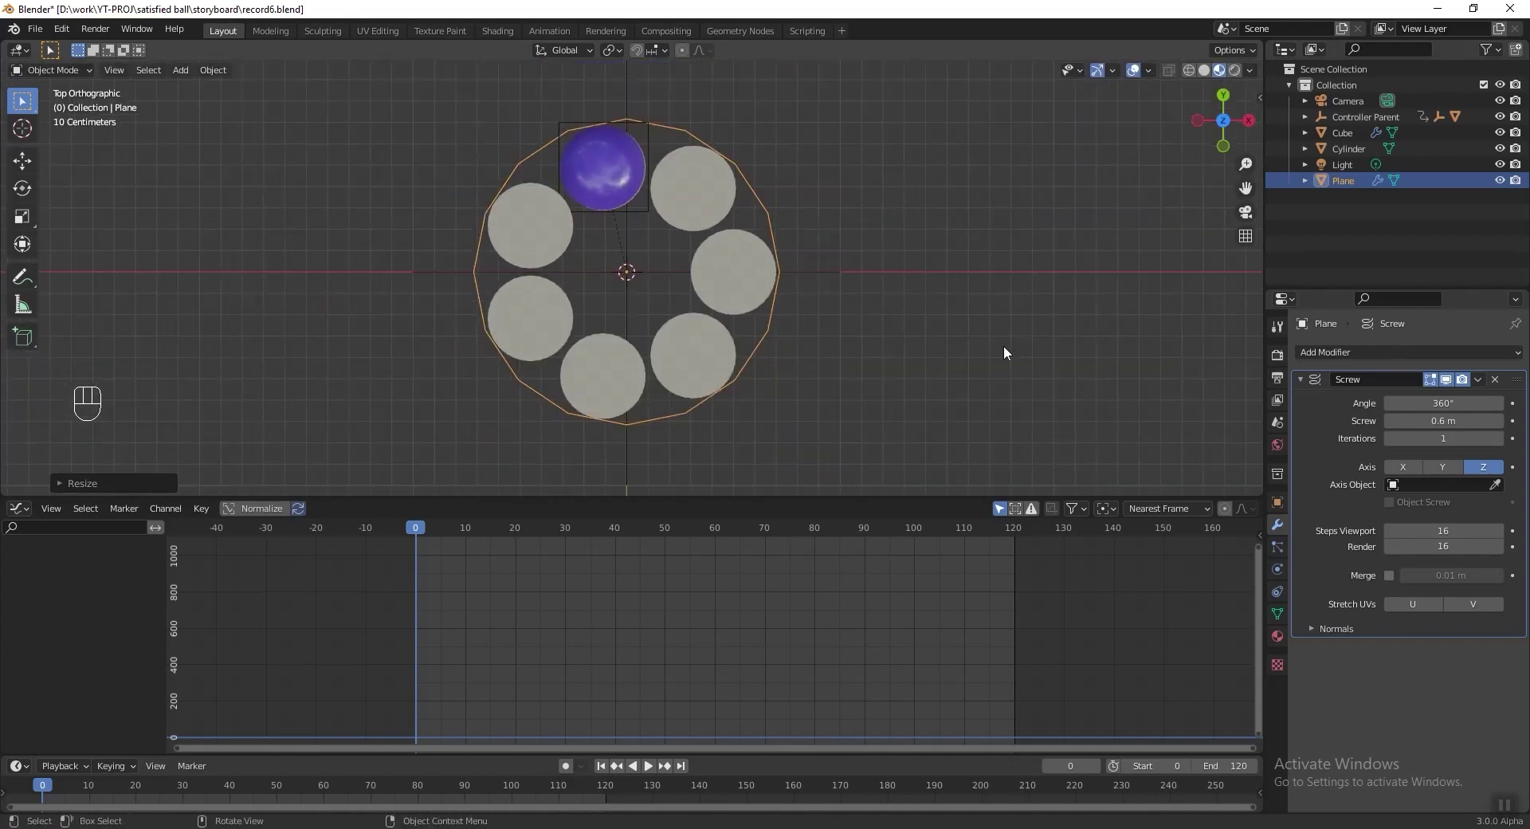
Step: Raise the spiral about 1.1 m along Z to the height of the cylinder tops and apply its Screw modifier
key("KP_1")
middle_click_drag(803, 342, 798, 374, "shift")
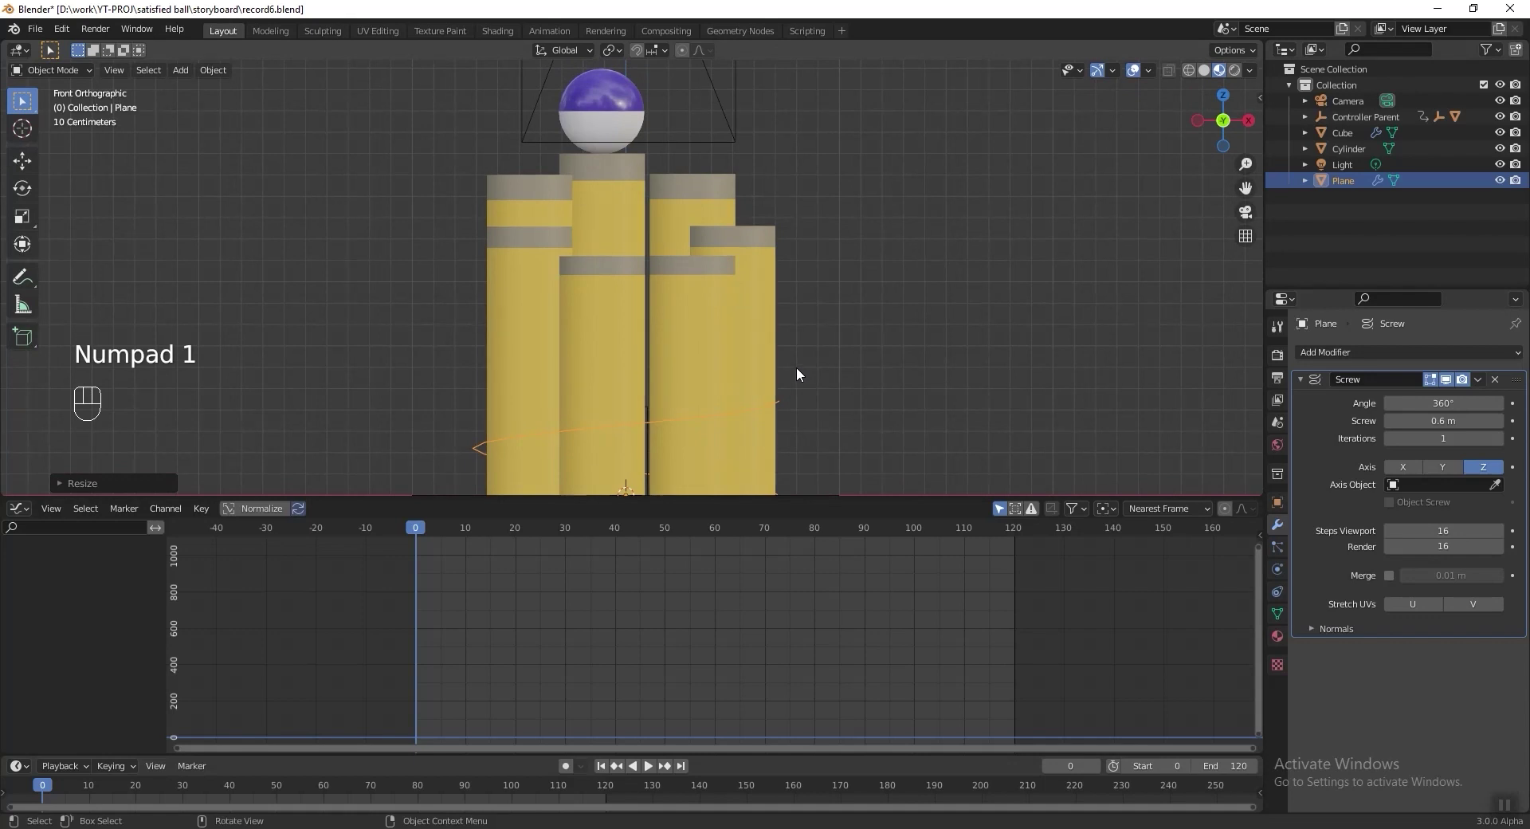
key("g")
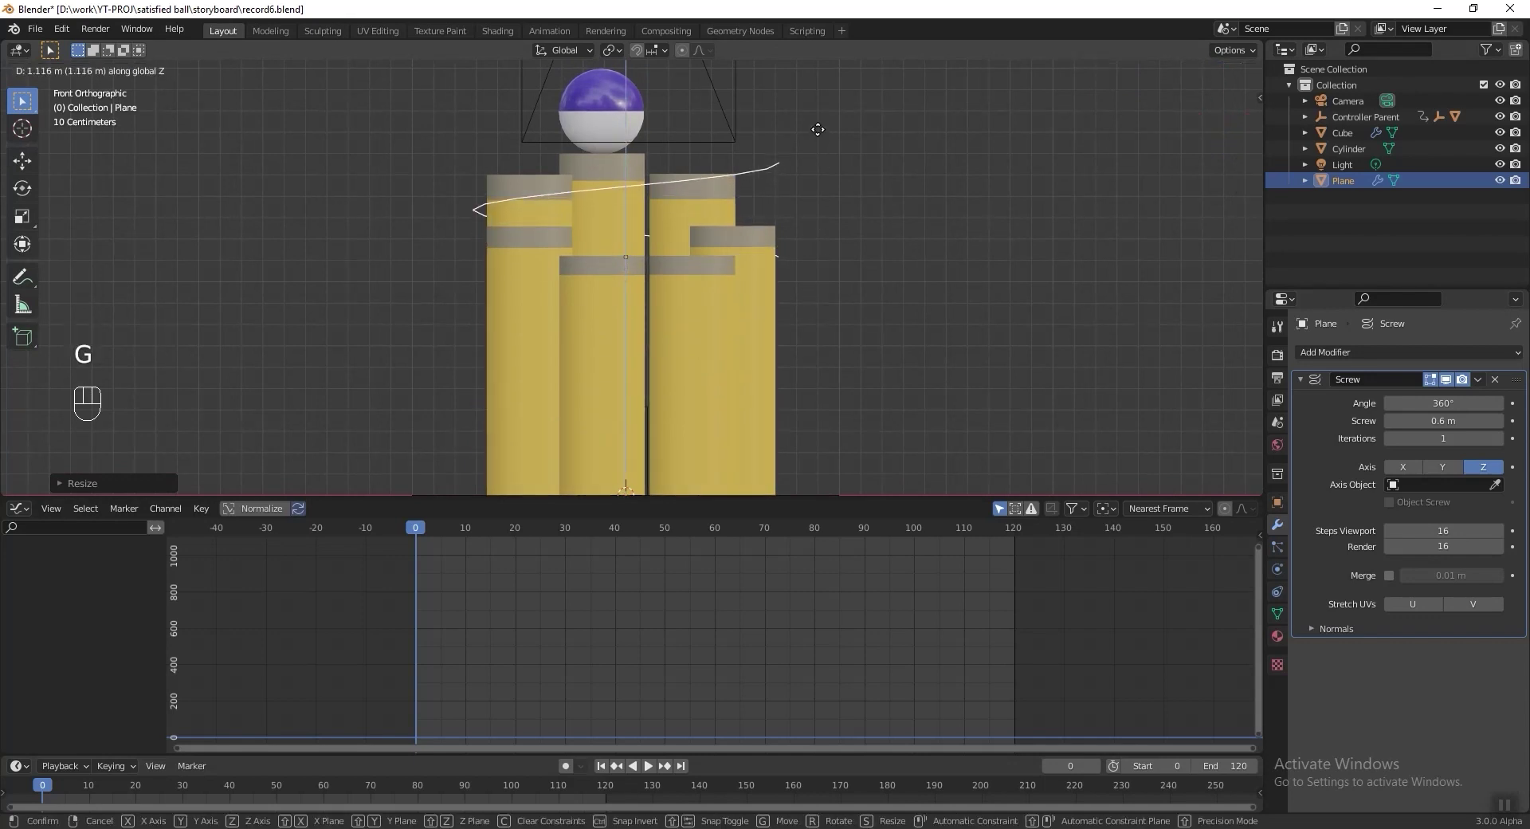
left_click(816, 125)
left_click(1478, 379)
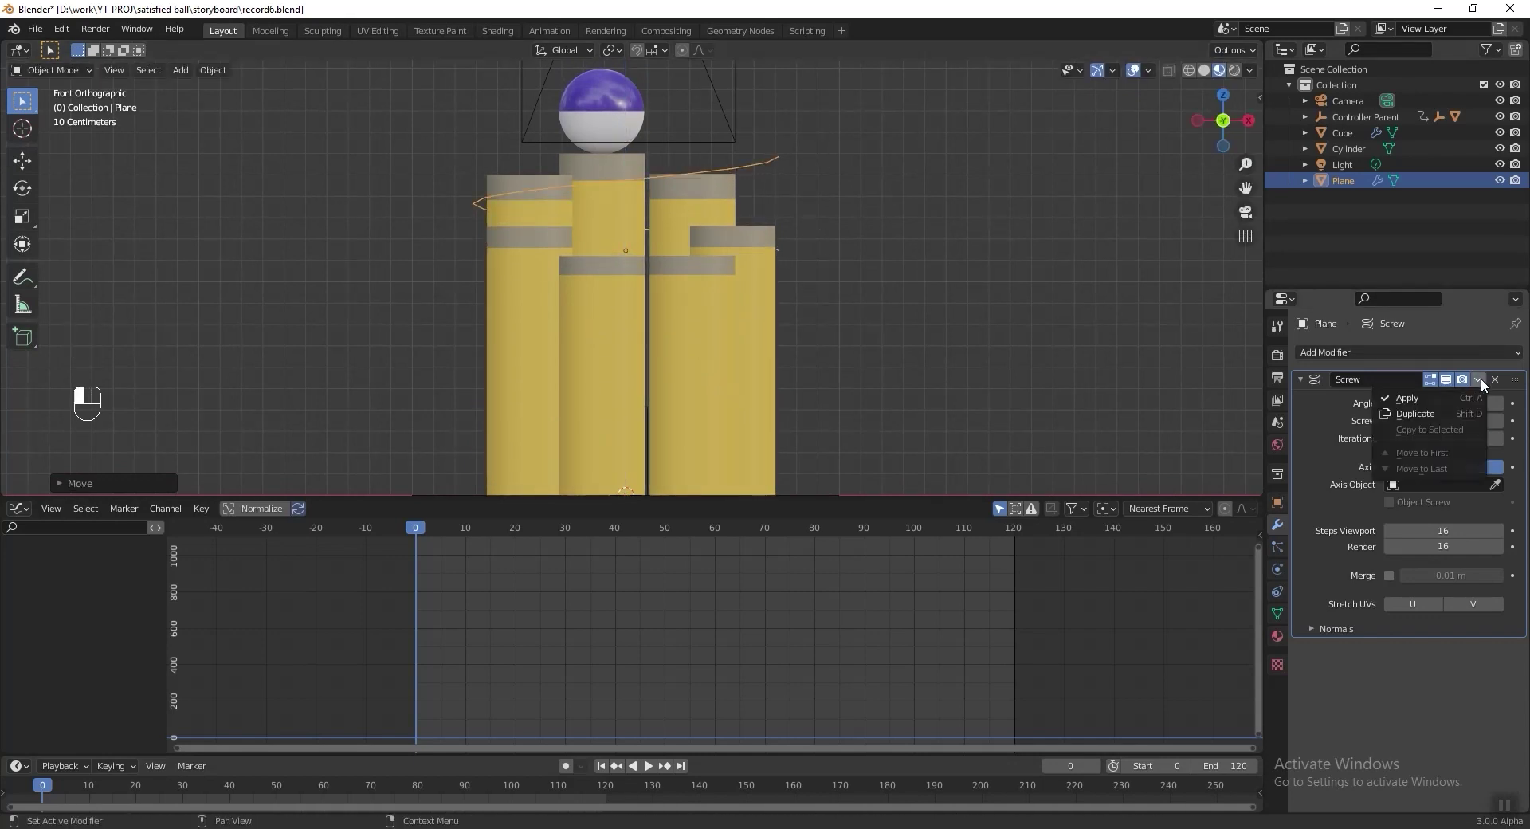
left_click(1474, 396)
Step: Extrude the spiral's upper end vertex about 1.9 m straight down along Z in Edit Mode
key("Tab")
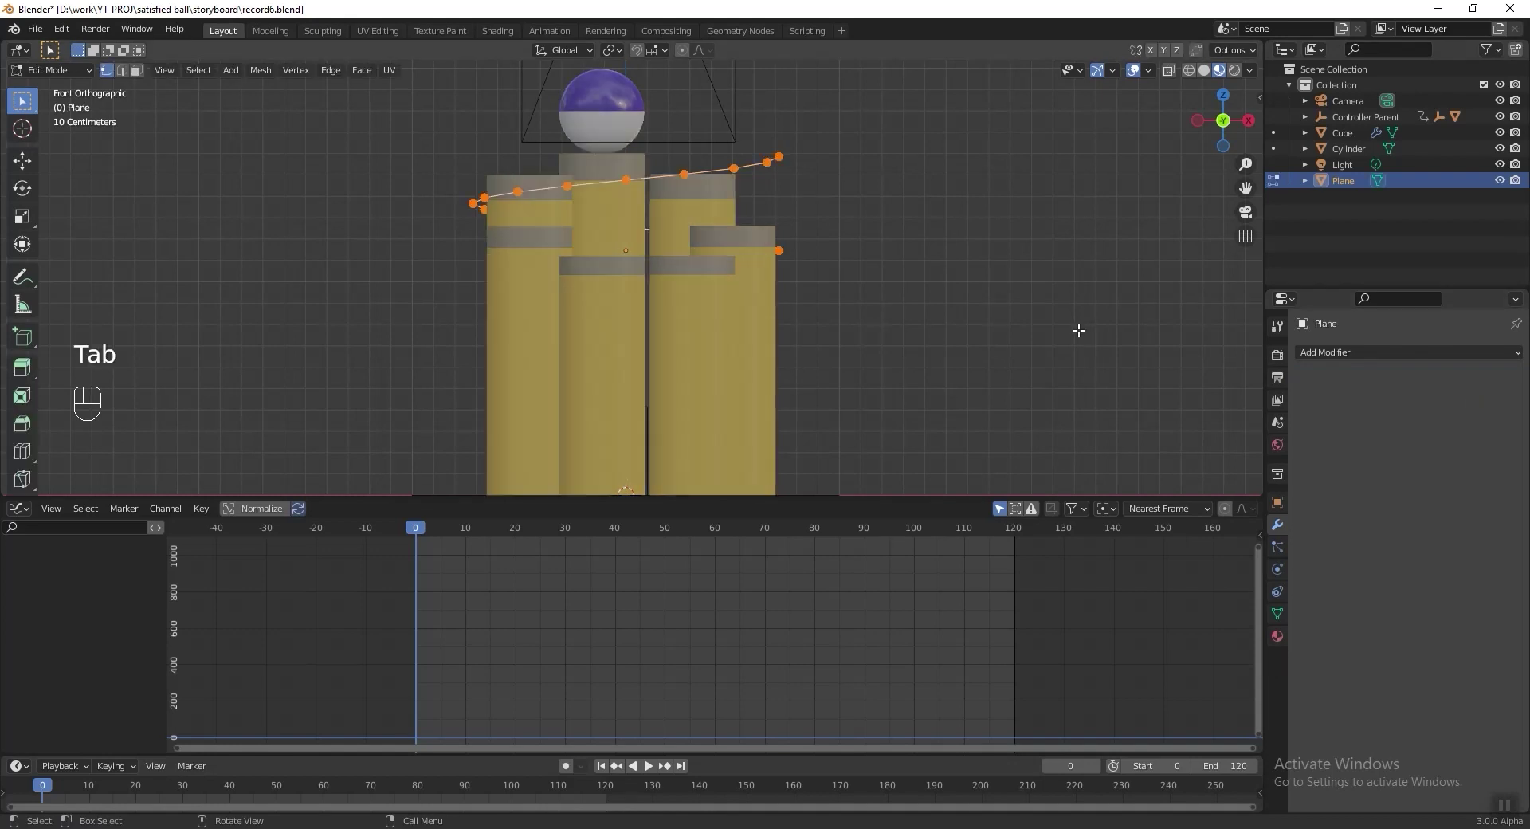
mouse_move(891, 299)
middle_mouse_down()
mouse_move(729, 350)
mouse_move(888, 317)
middle_mouse_up()
scroll(876, 310, "down", 2)
key("e")
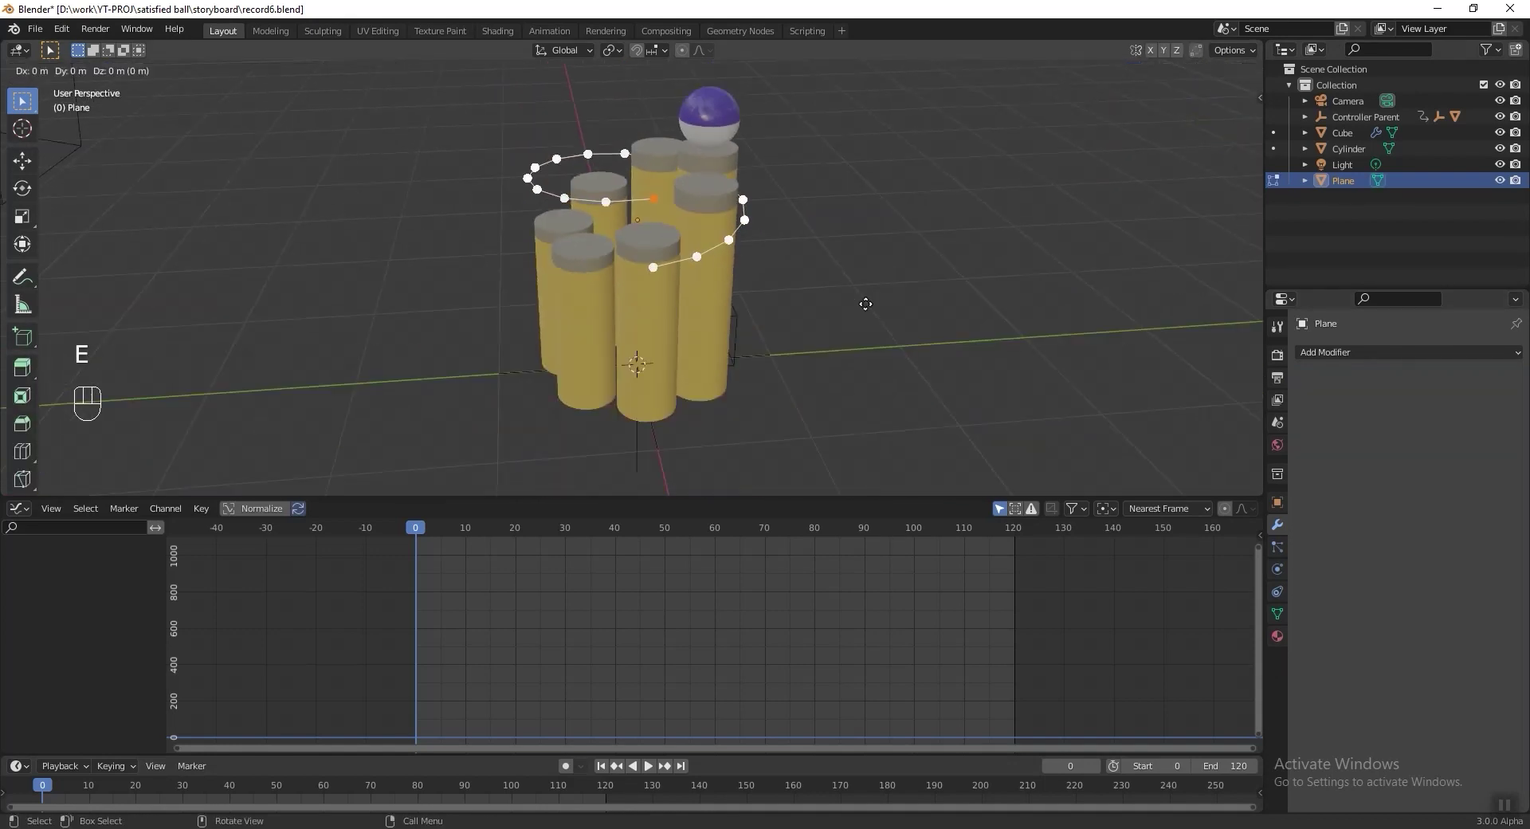
type("z-2")
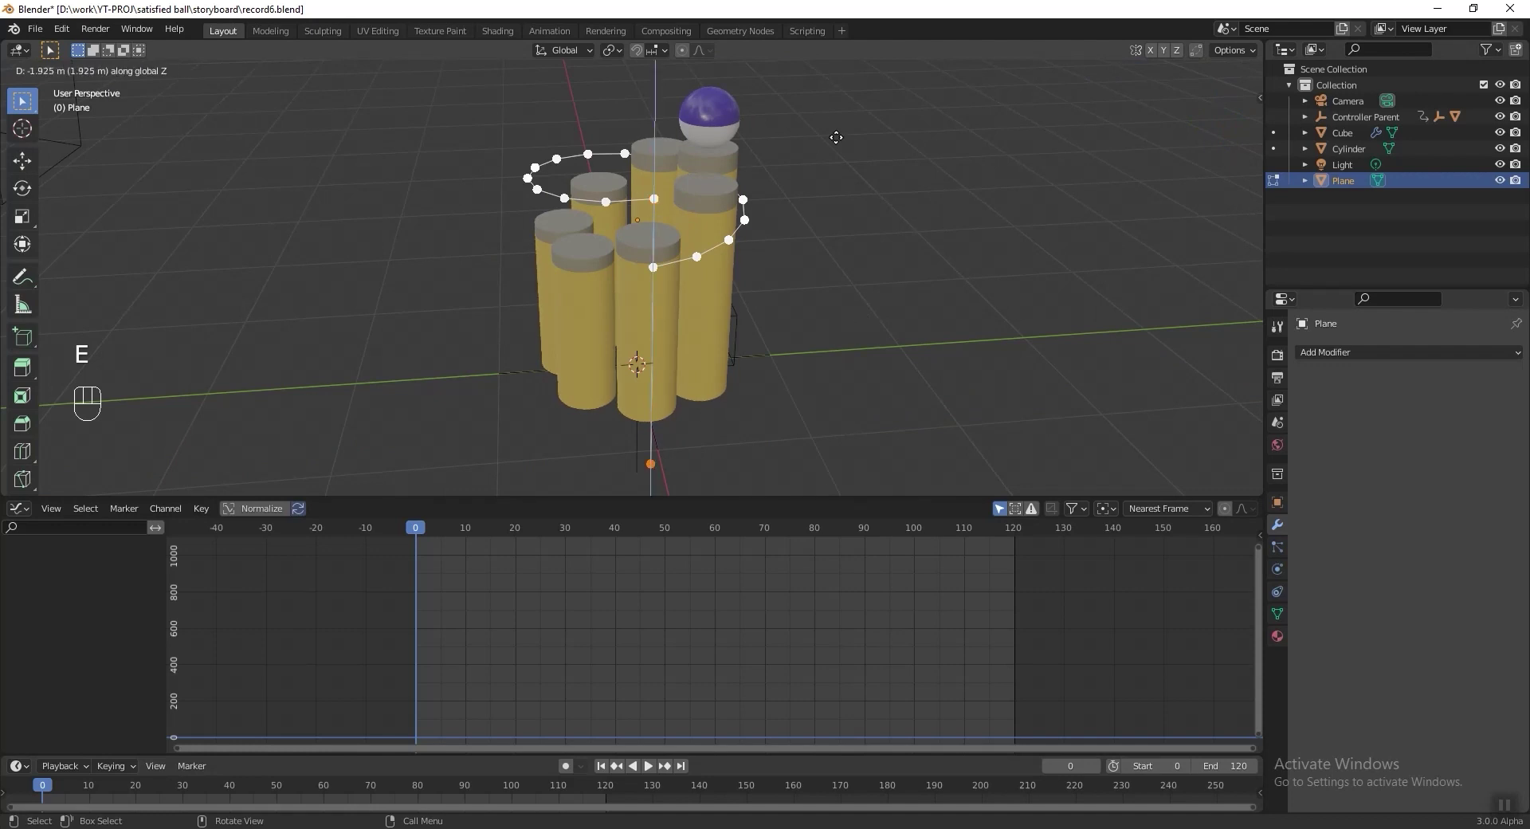
key("Return")
Step: Bevel the spiral's upper corner vertex with a width of 0.3 m and 5 segments, and return to Object Mode
middle_click_drag(837, 145, 598, 207)
left_click(572, 176)
key("ctrl+shift+b")
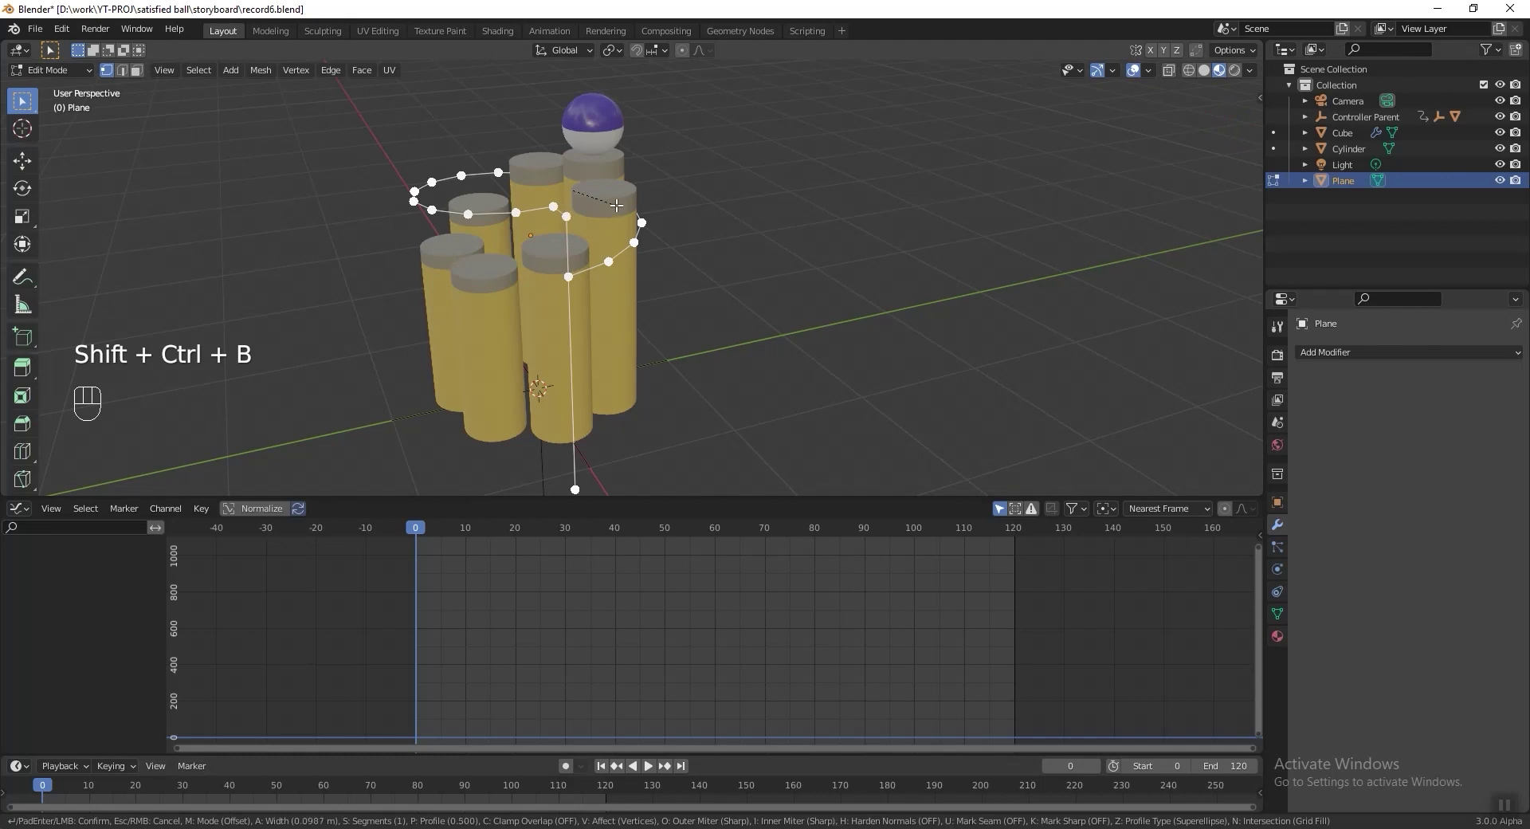
left_click(624, 213)
left_click(134, 483)
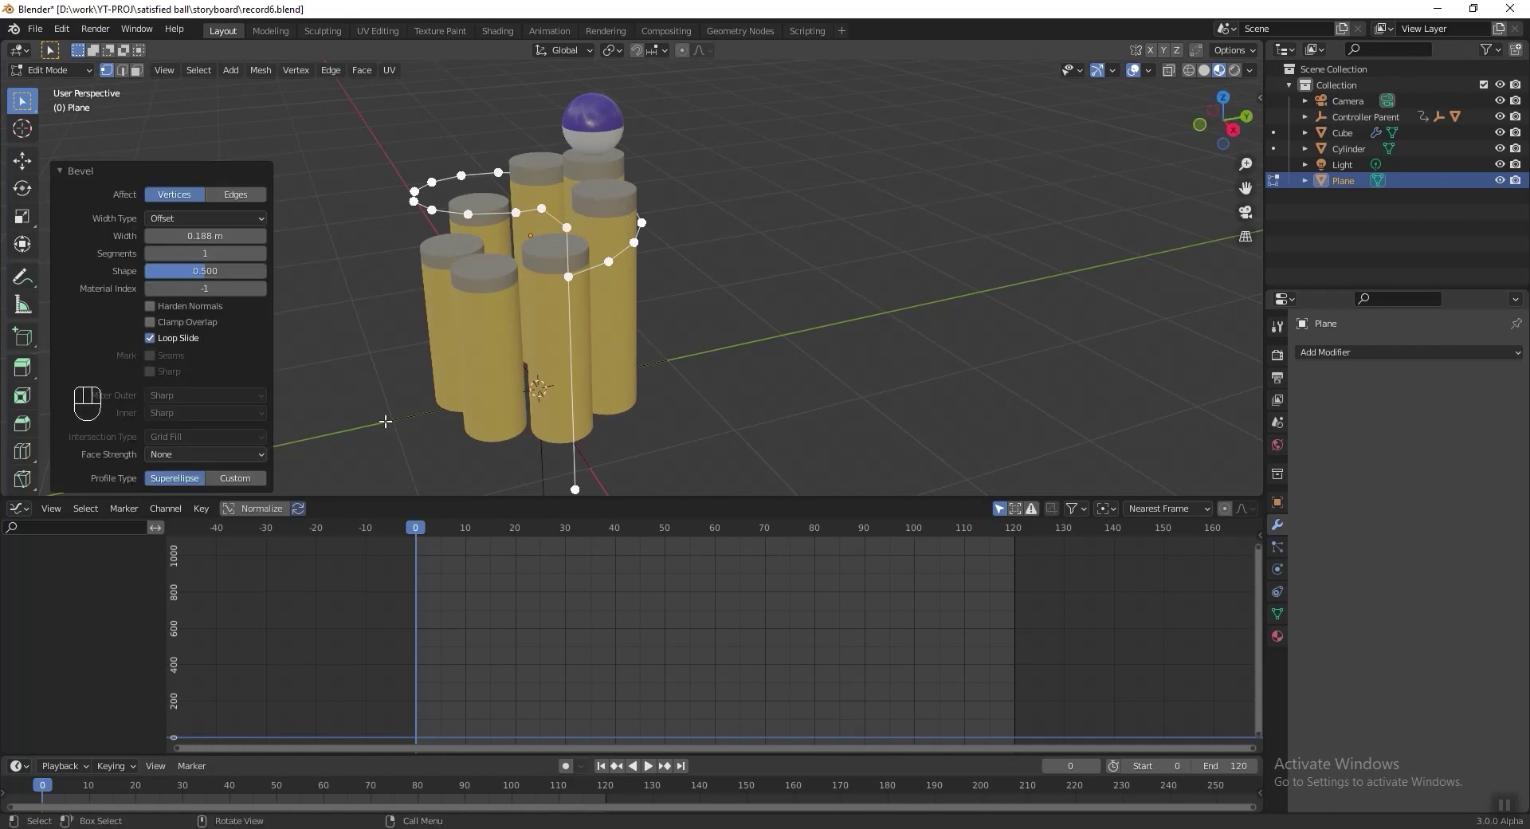
left_click(198, 235)
type("0.3")
key("Tab")
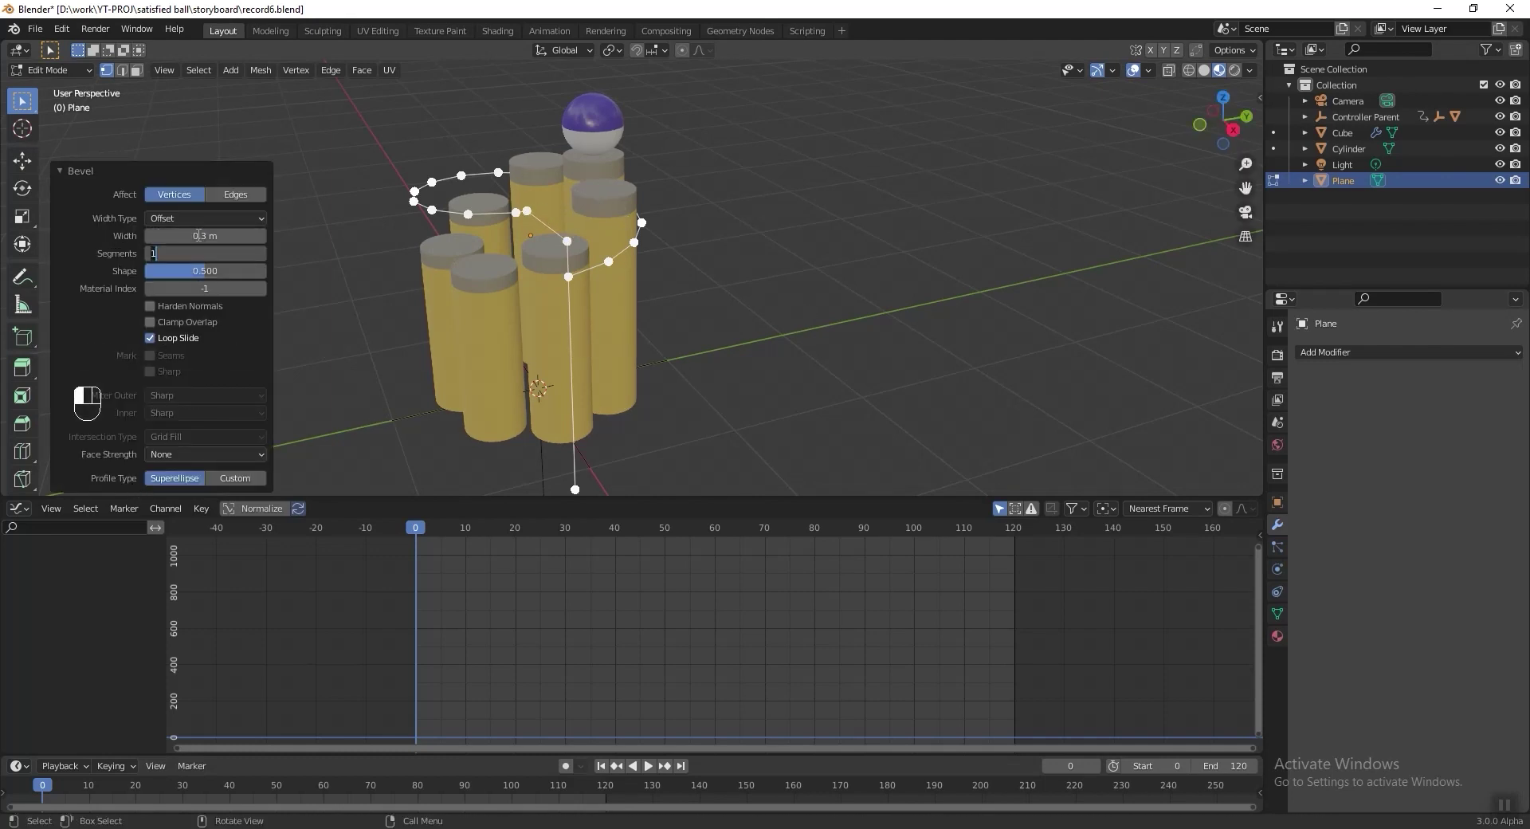
type("5")
key("Return")
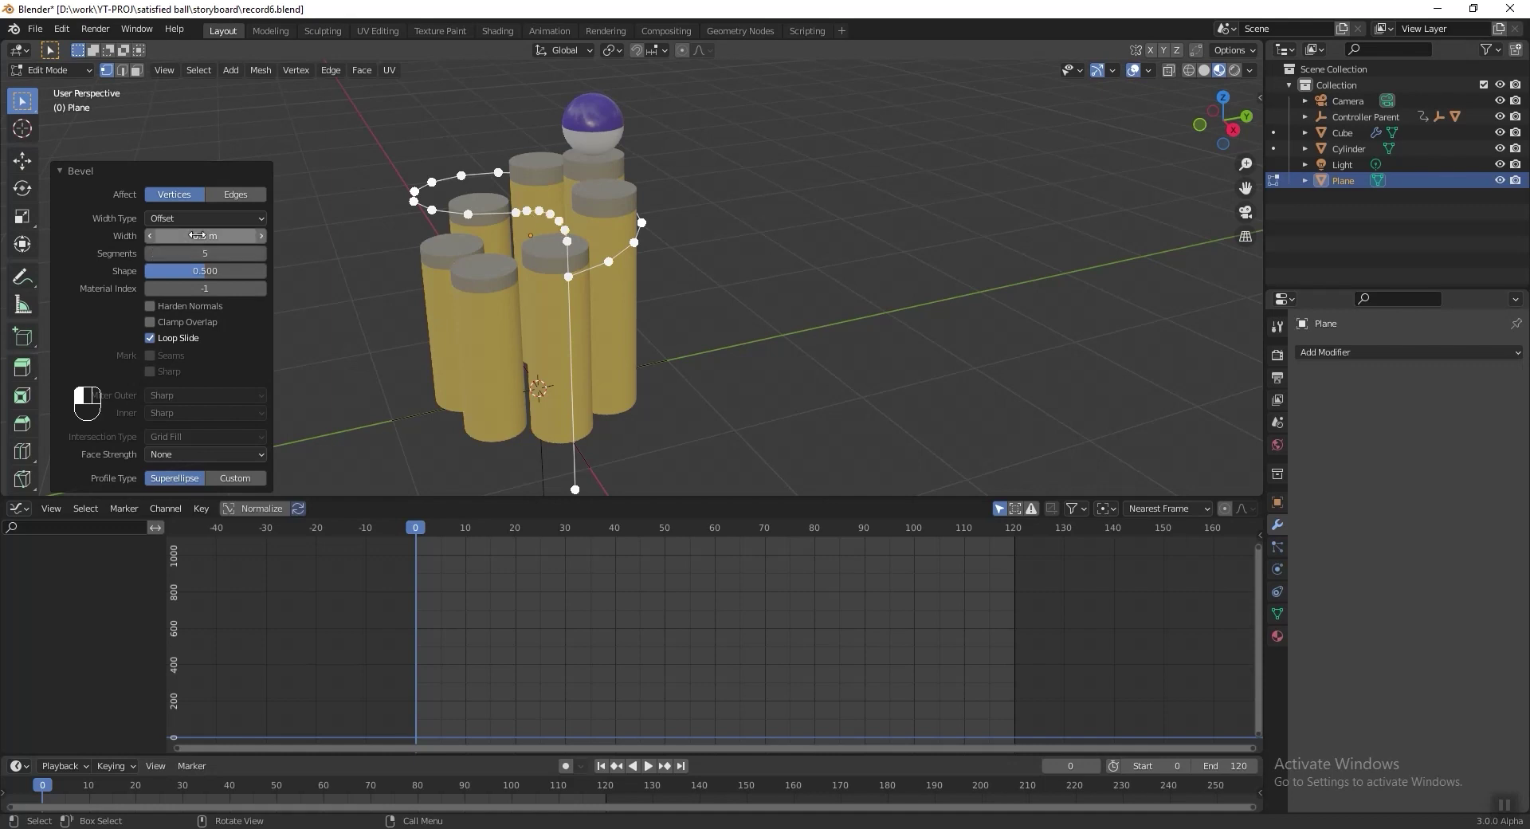
middle_click_drag(605, 303, 715, 281)
key("Tab")
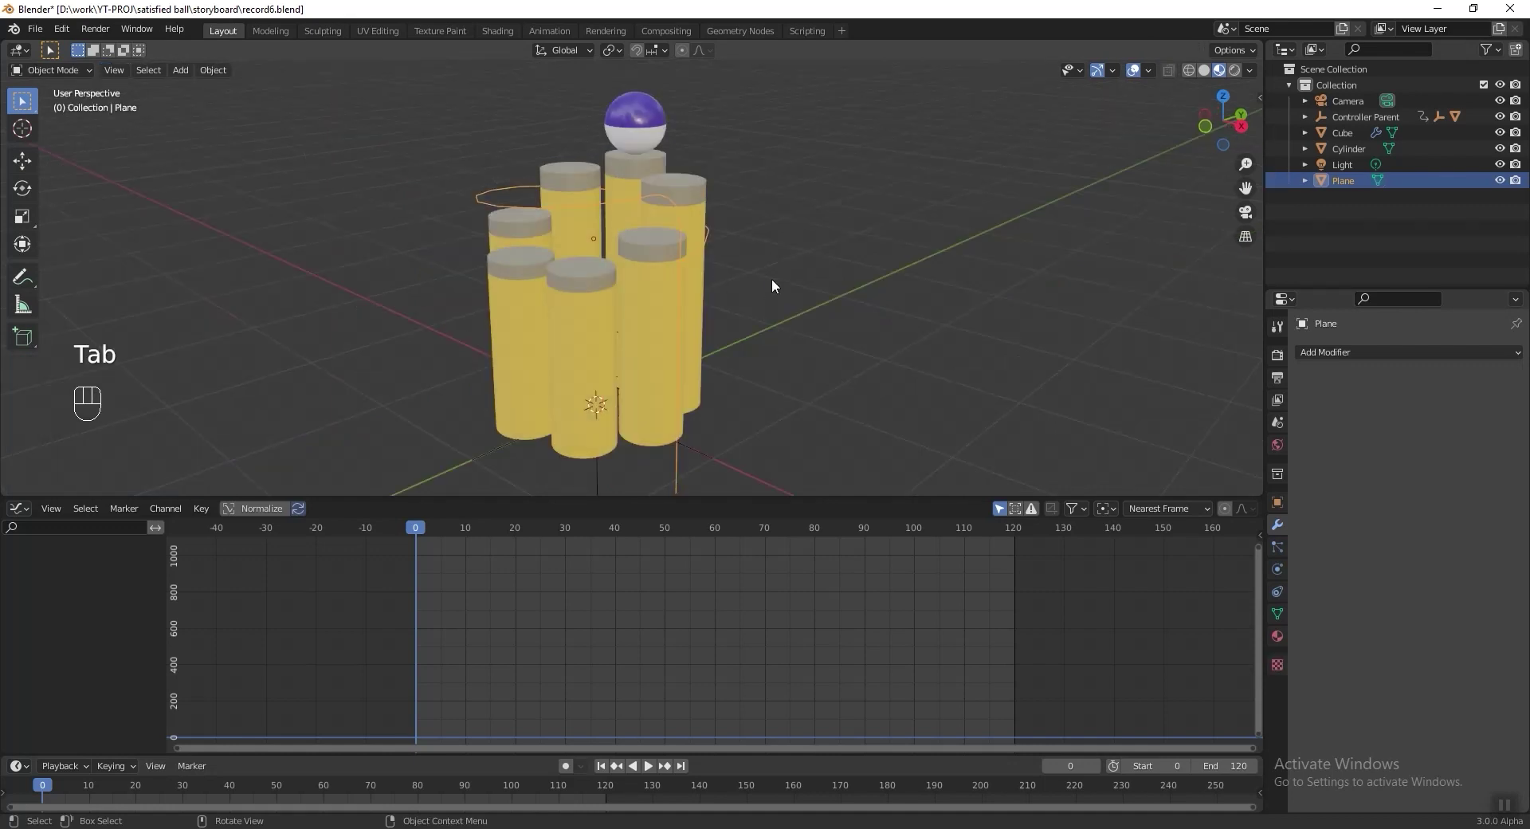
Step: Convert the spiral mesh object to a curve
right_click(733, 248)
mouse_move(733, 280)
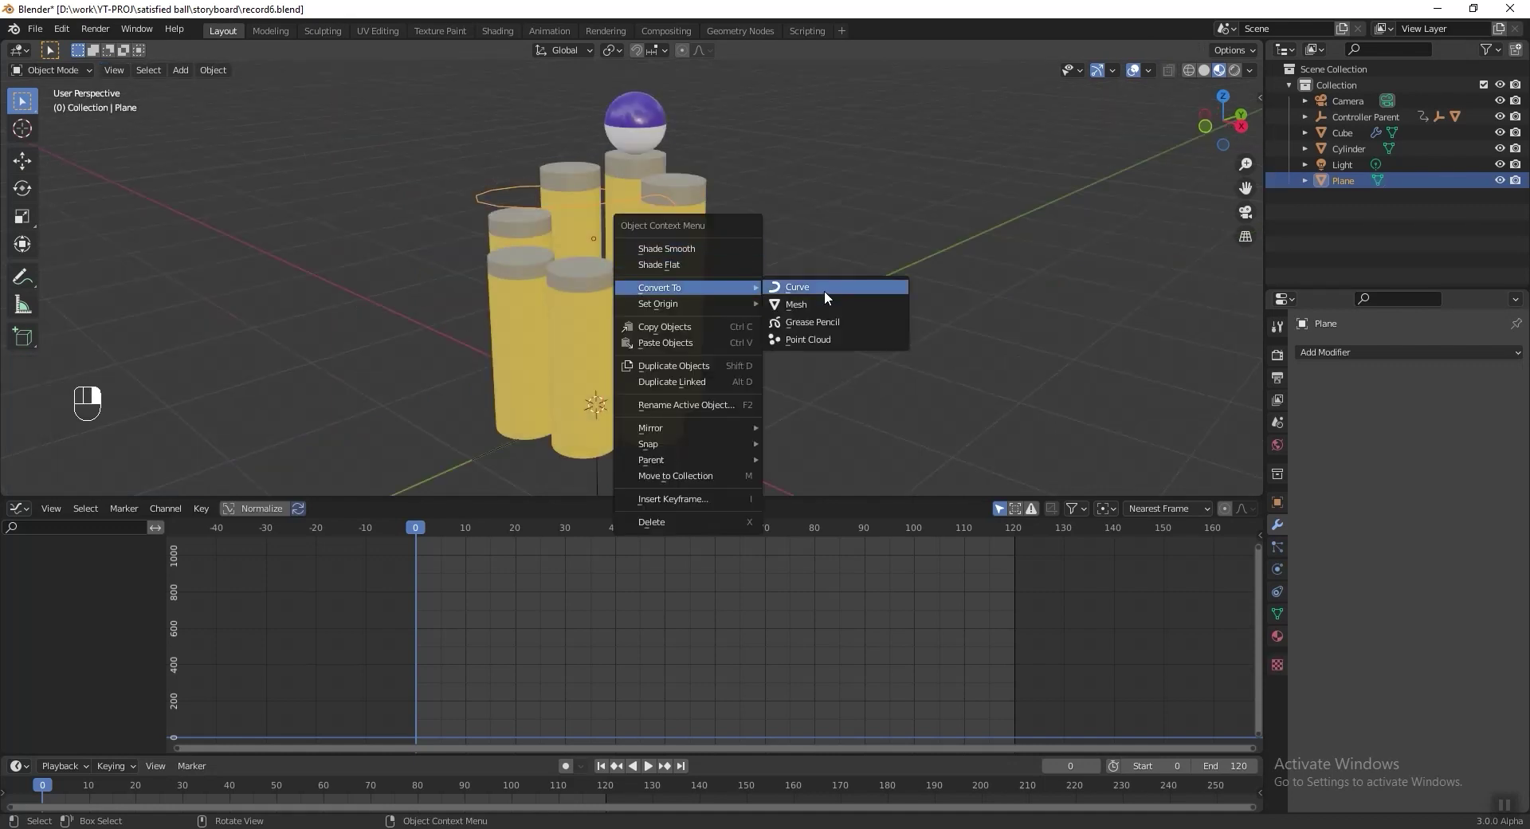
left_click(824, 290)
Step: Give the spiral curve tube thickness with a round bevel depth of 0.02 m
left_click(1278, 592)
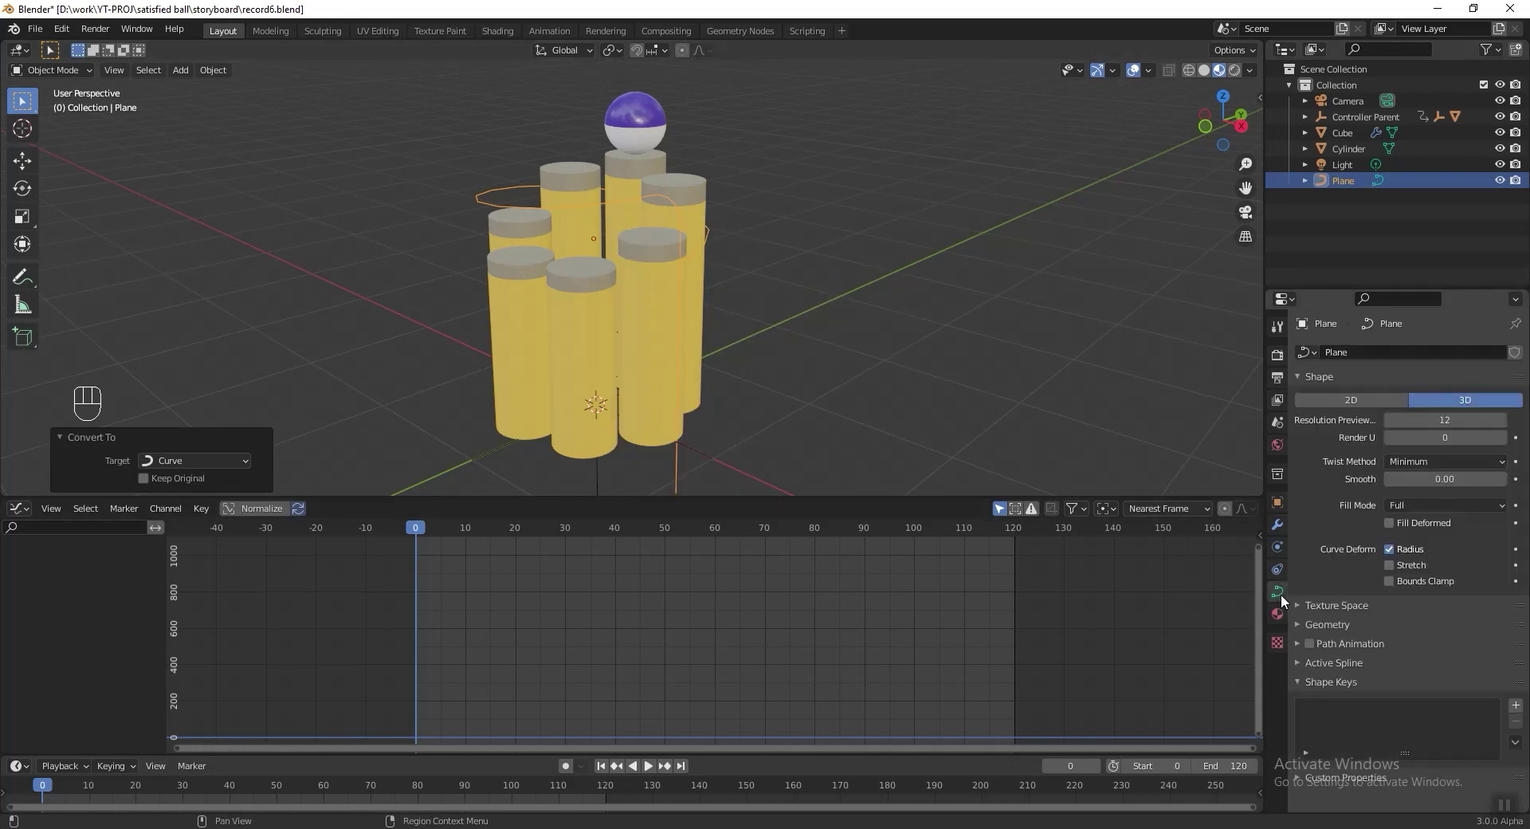
left_click(1363, 626)
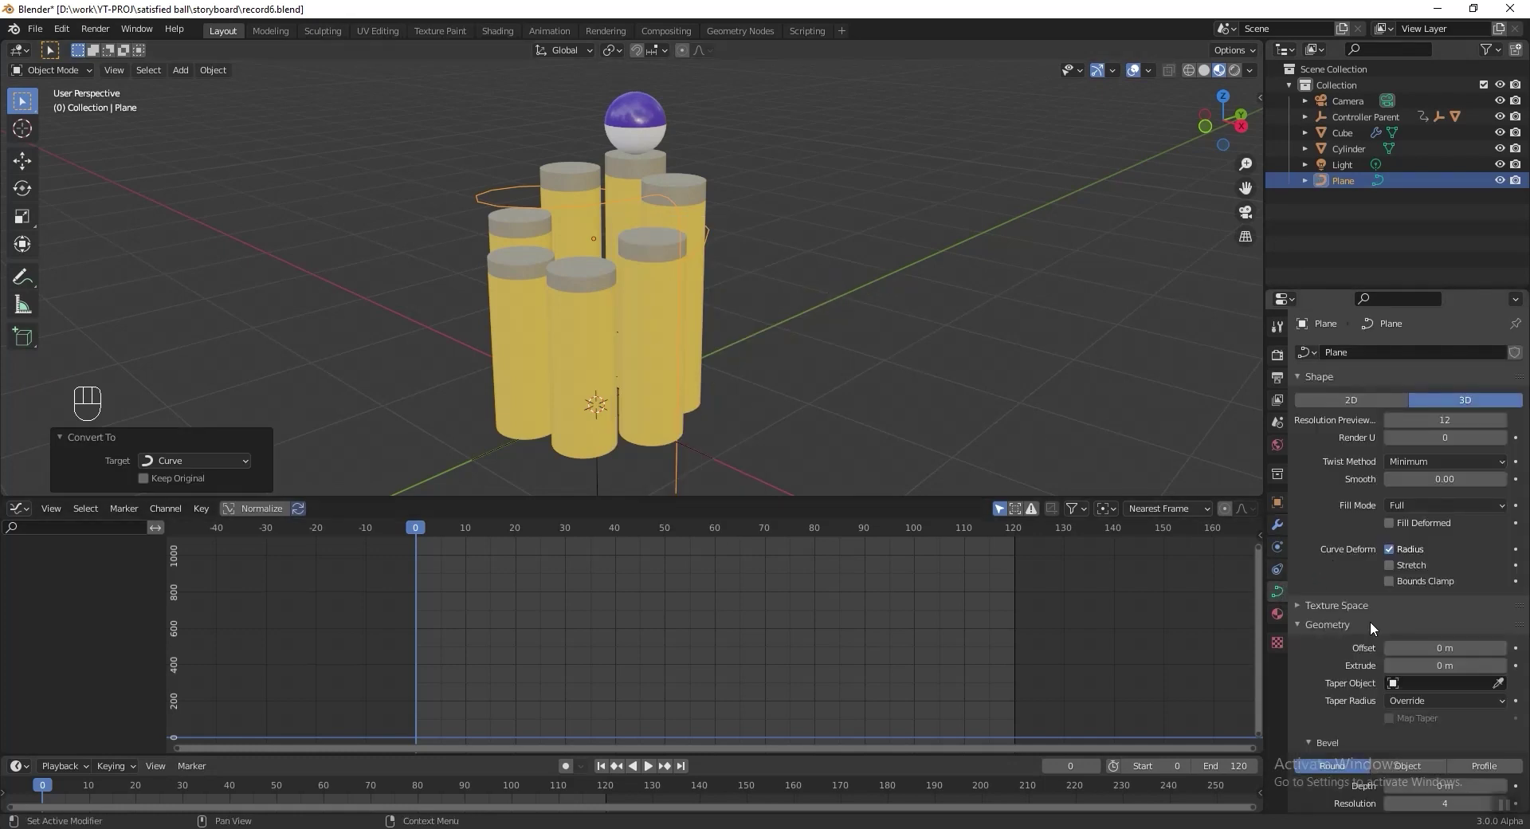
scroll(1369, 620, "down", 4)
left_click(1431, 658)
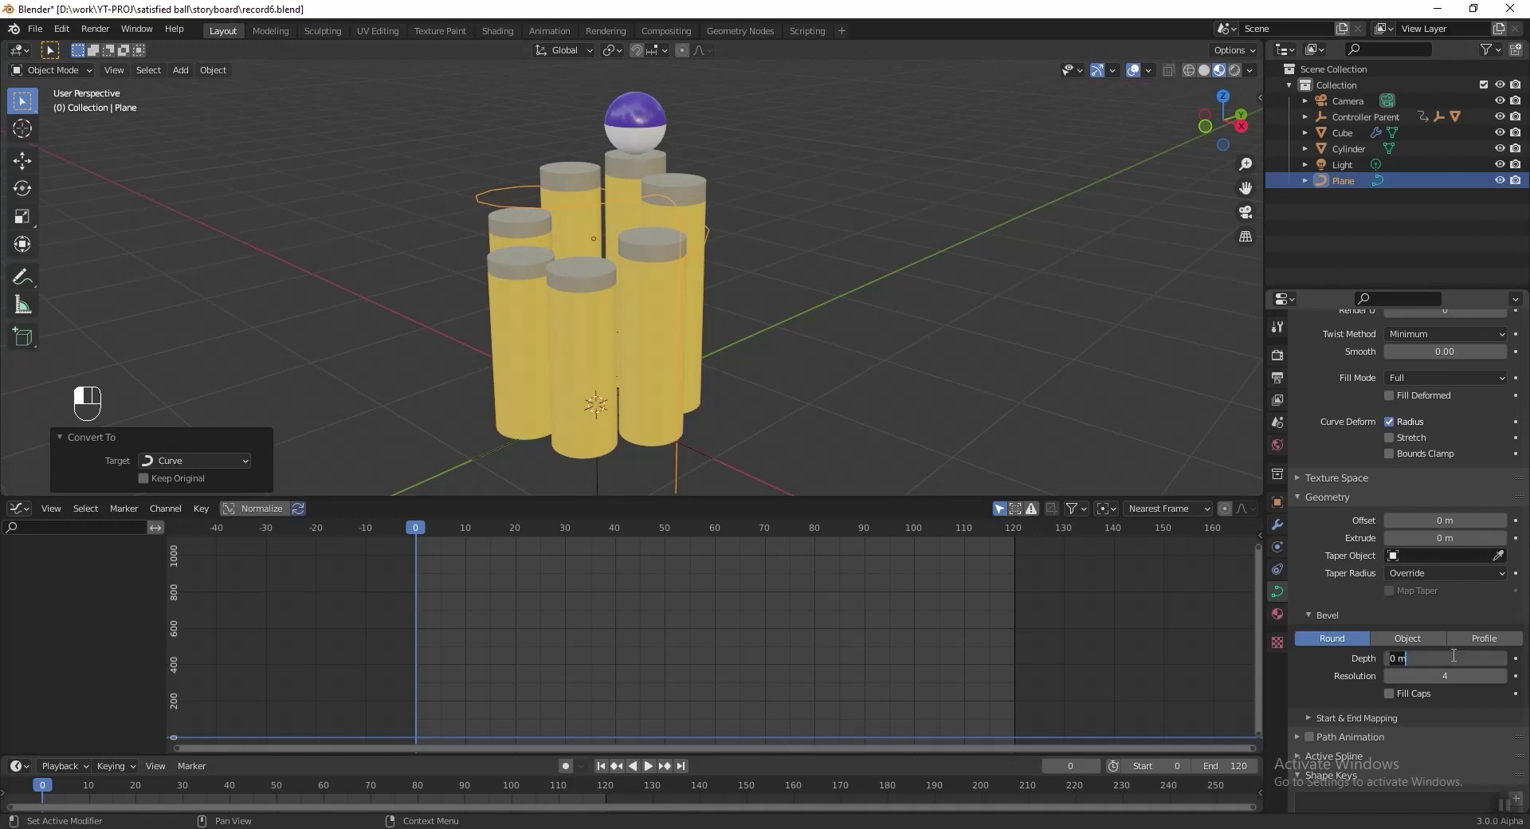
key("BackSpace")
type(".02")
key("Return")
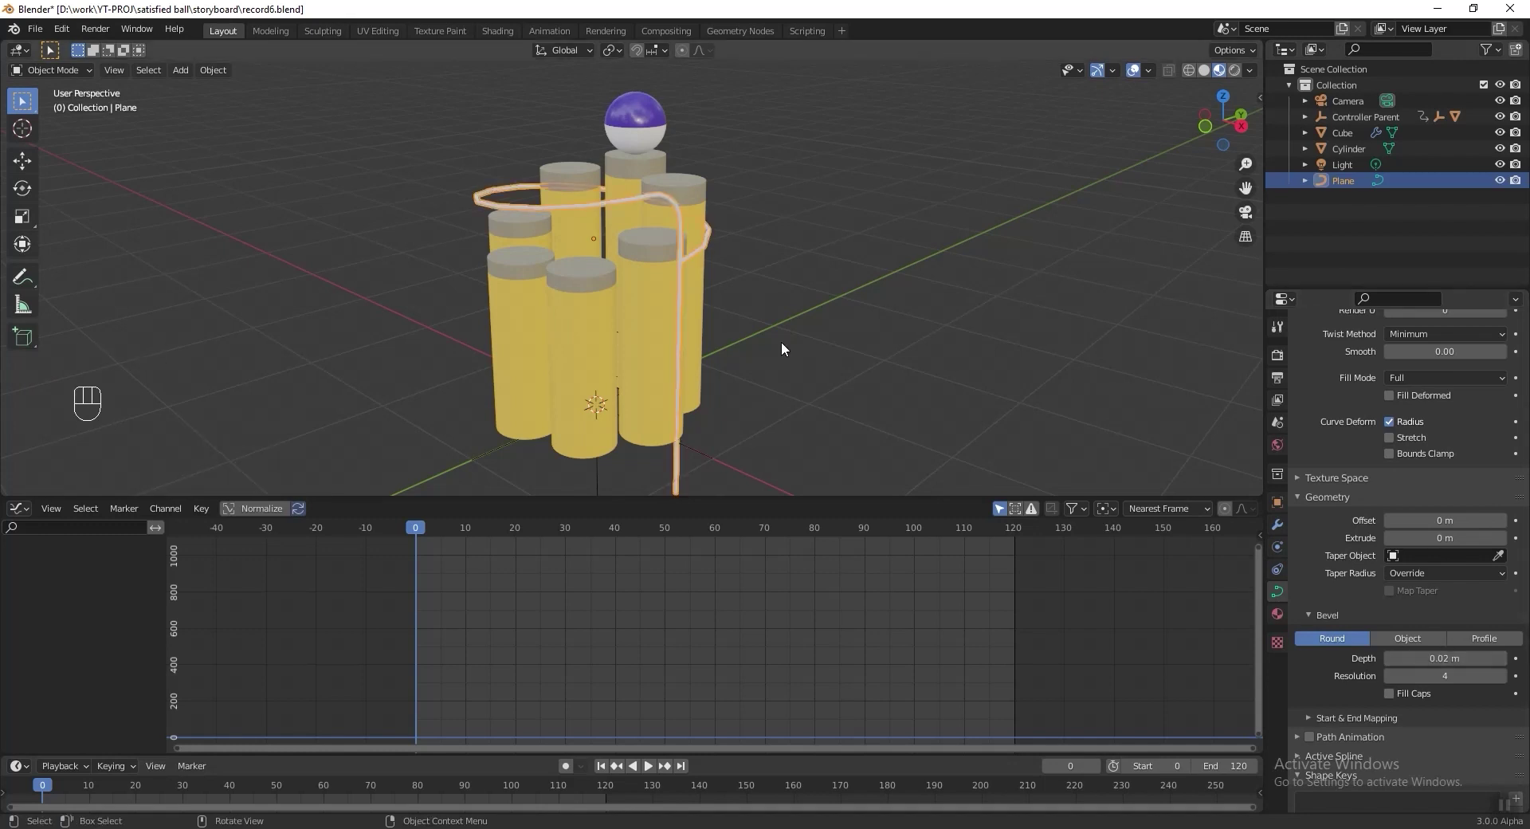
Step: In camera view, raise the spiral tube about 0.37 m along Z and rotate it about 119° around Z
key("KP_0")
scroll(780, 348, "up", 3)
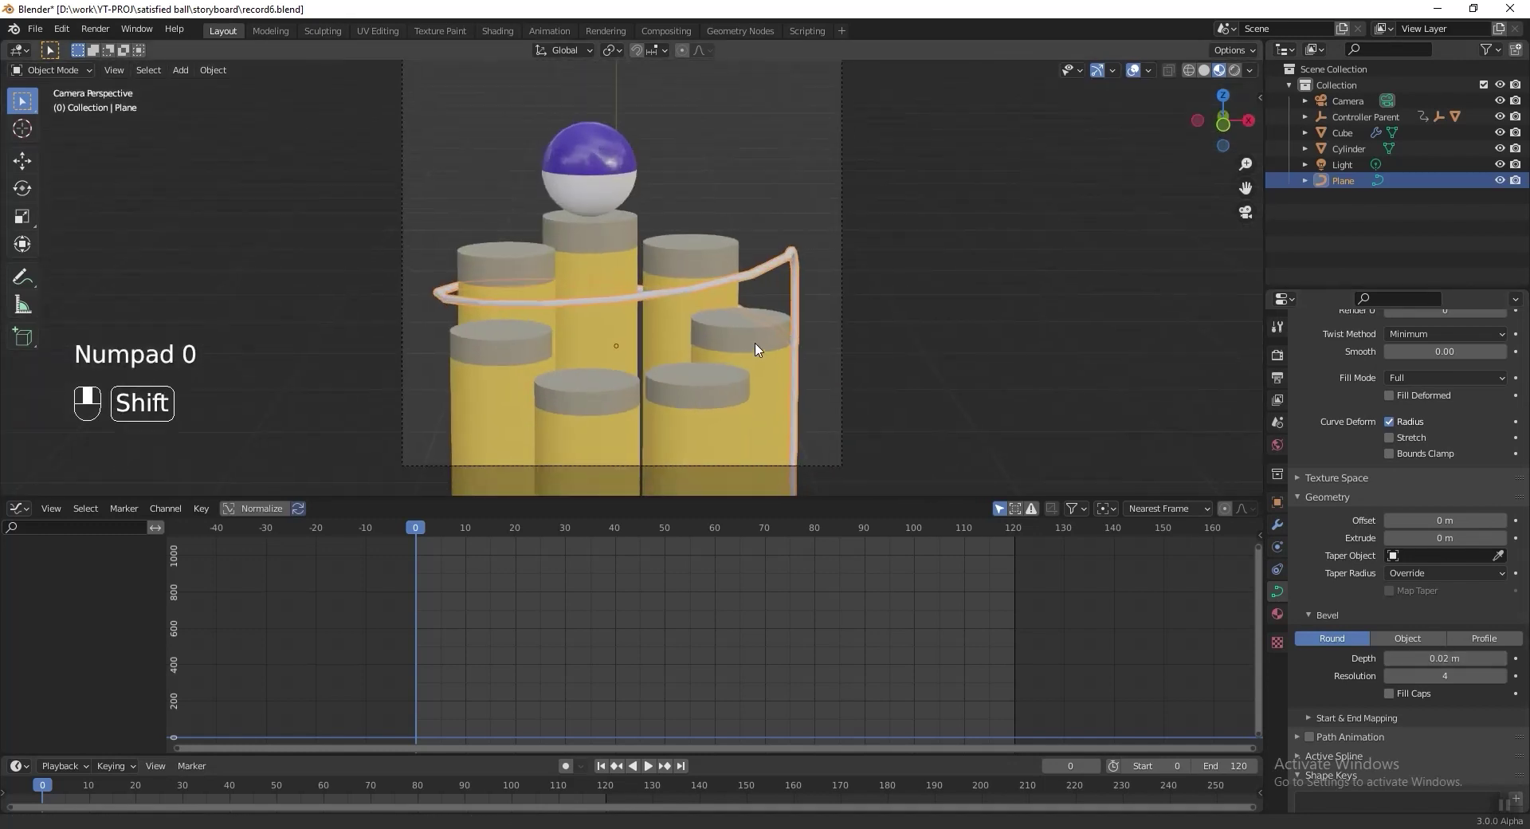
middle_click_drag(781, 348, 751, 323, "shift")
key("g")
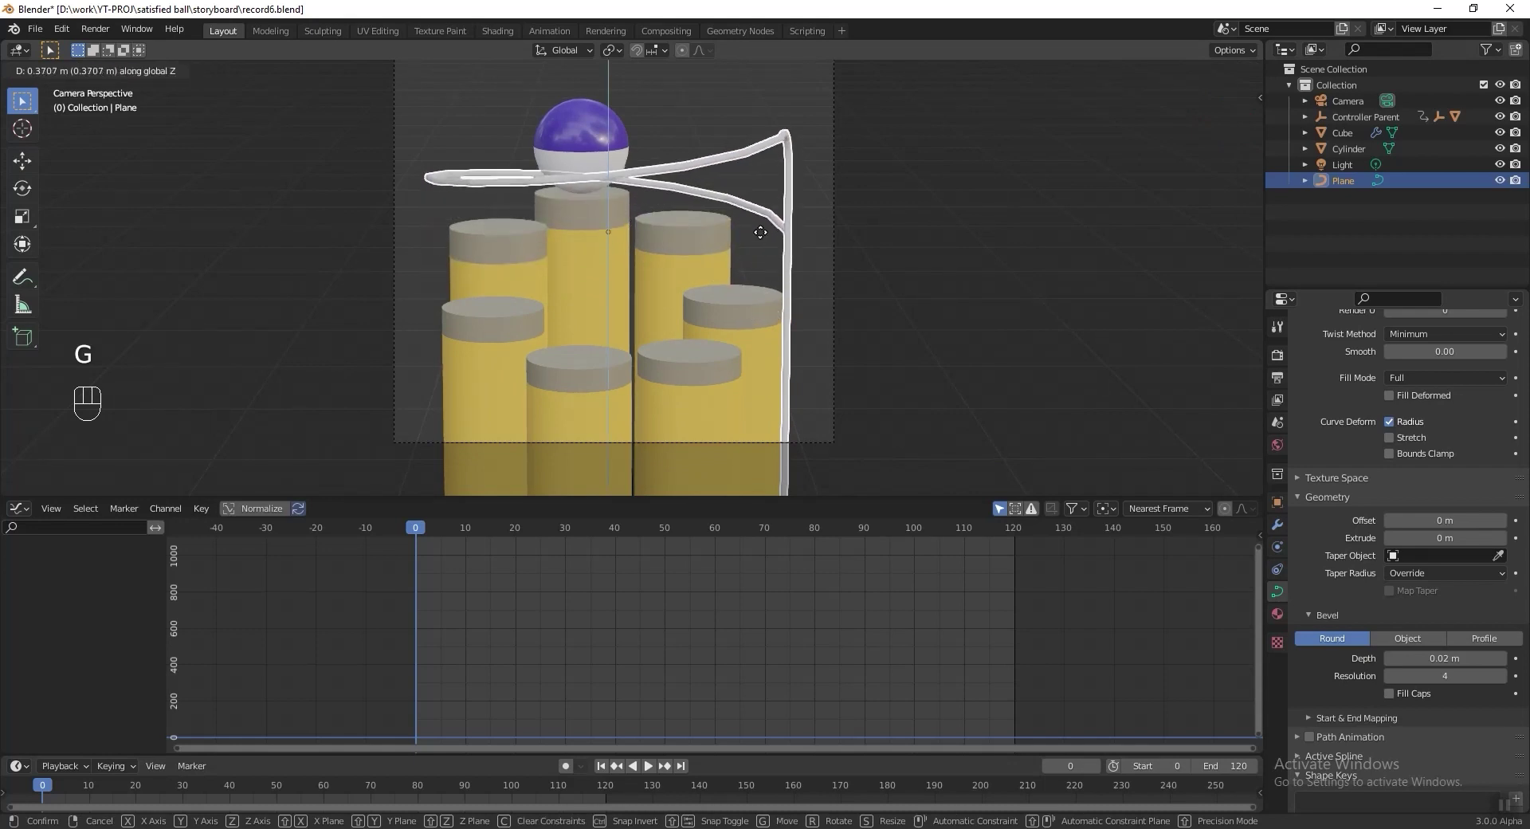
left_click(670, 128)
key("r")
key("z")
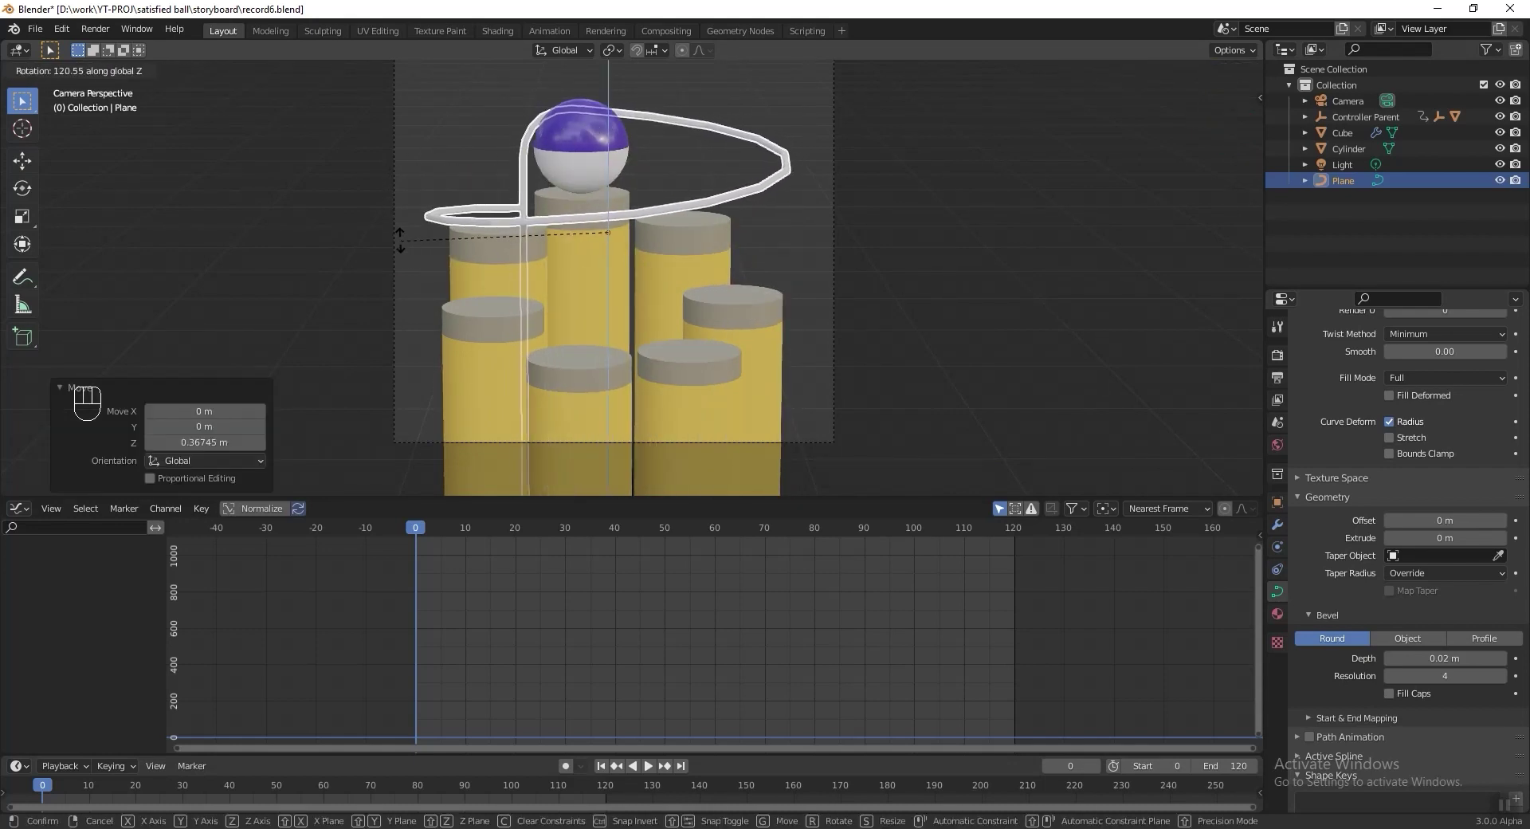
left_click(408, 241)
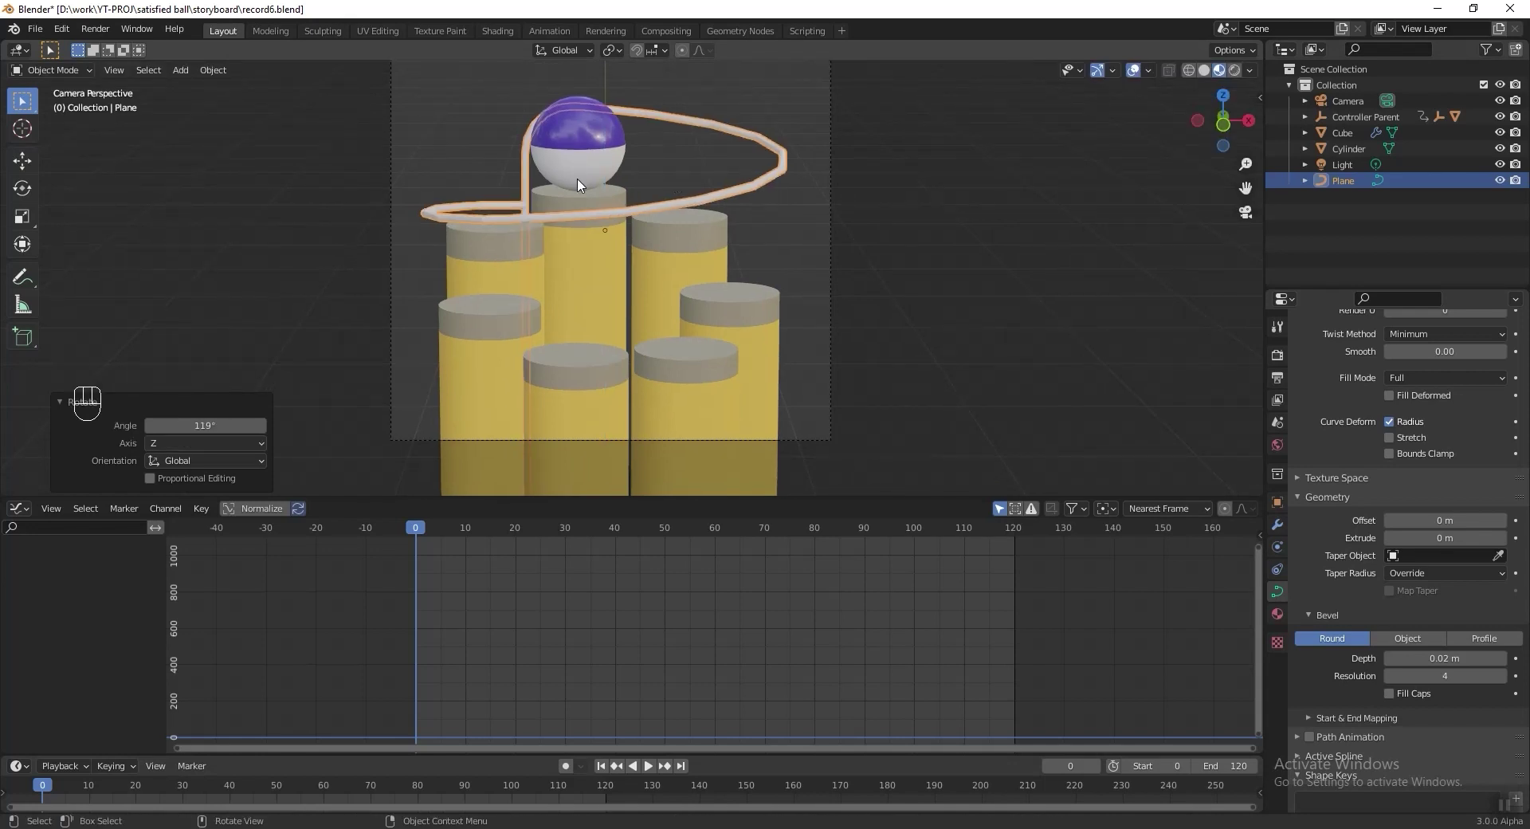
left_click(612, 165)
scroll(612, 165, "down", 1)
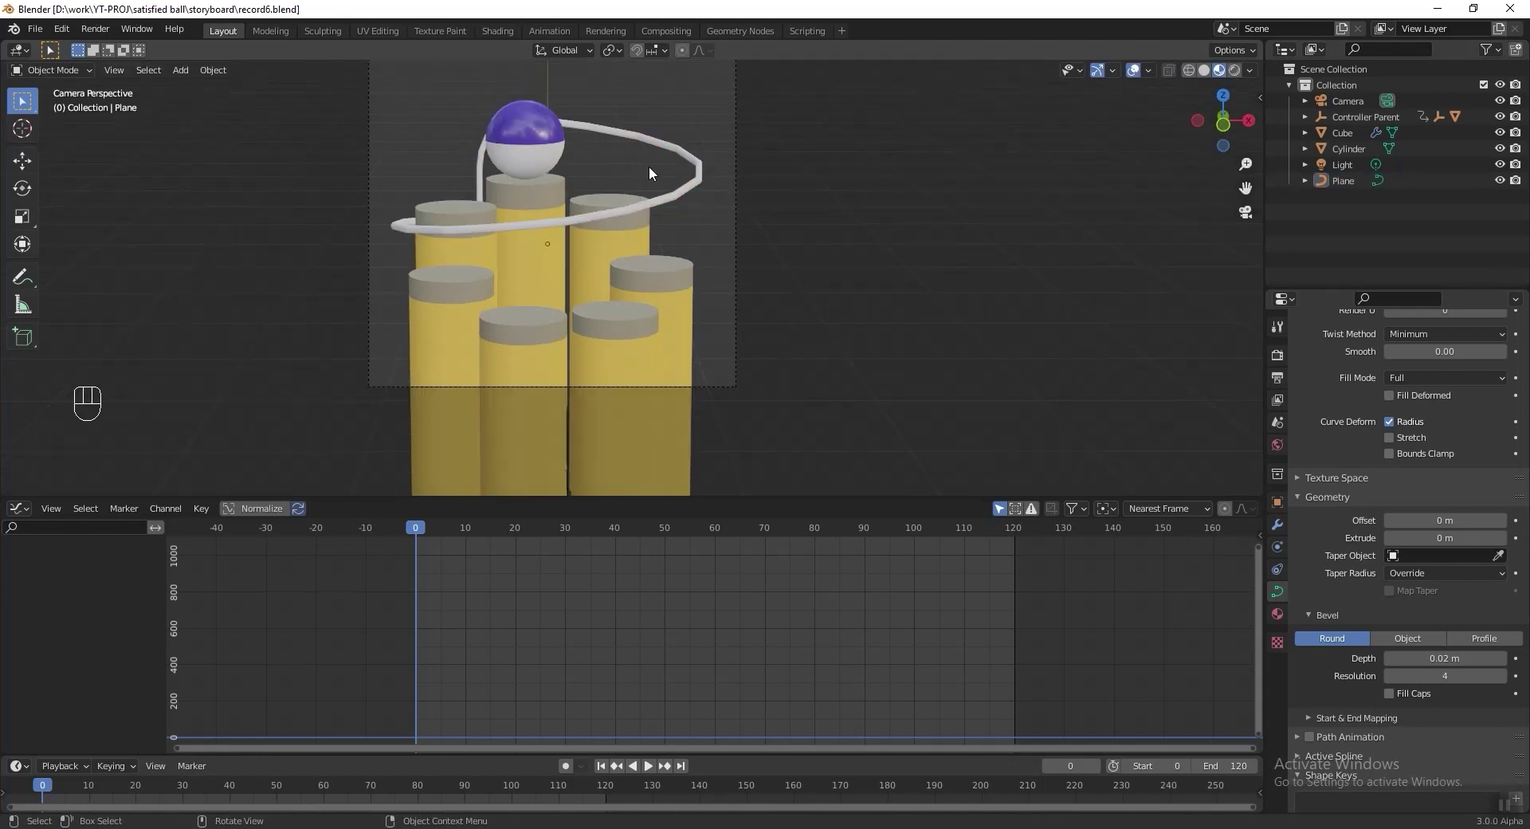
Step: Parent the spiral tube to the Controller Parent empty with the Object type
left_click(1343, 180)
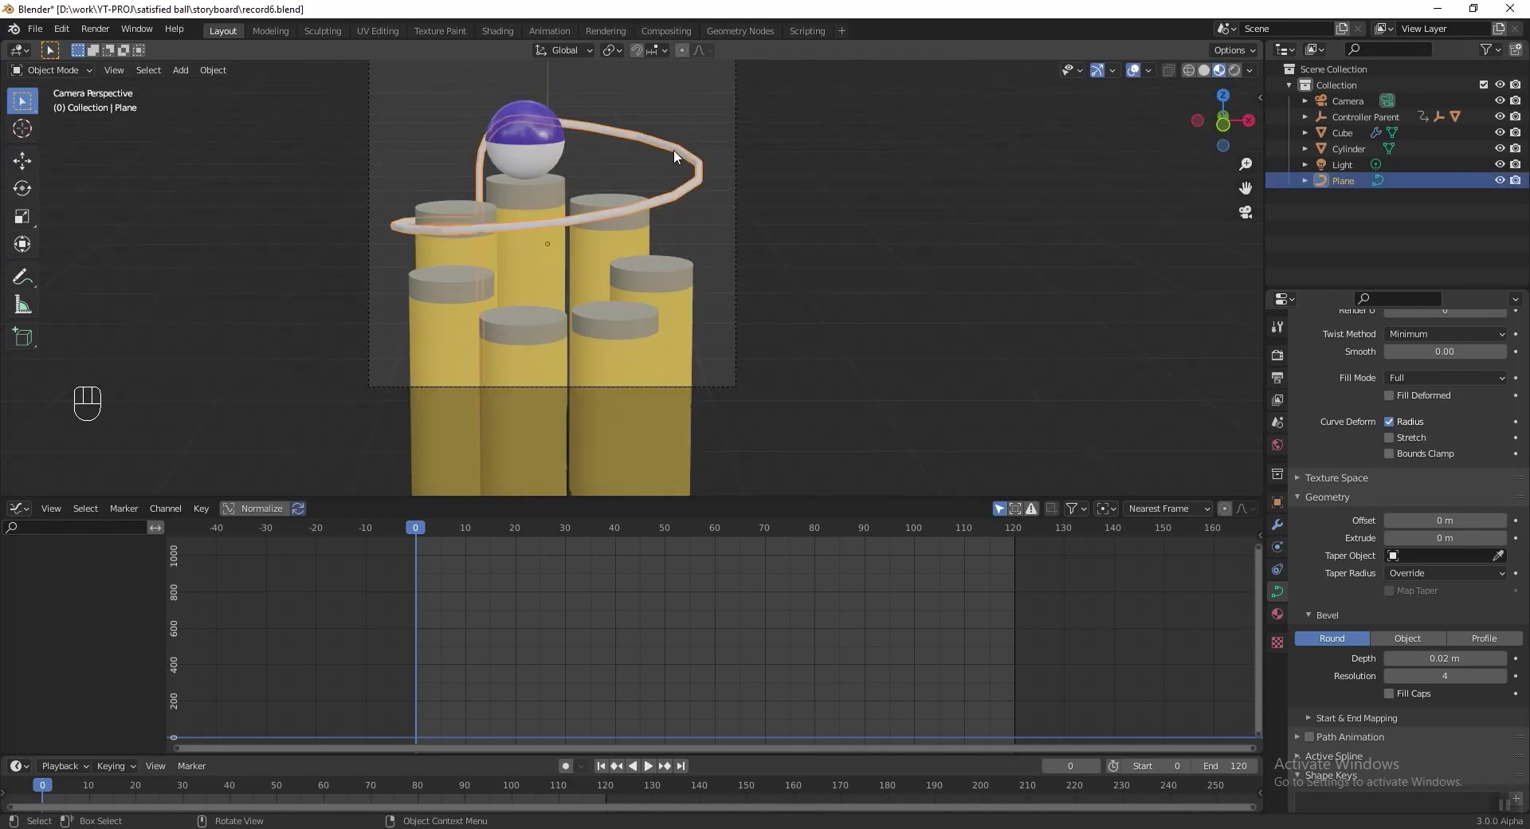
left_click(1338, 118, "ctrl")
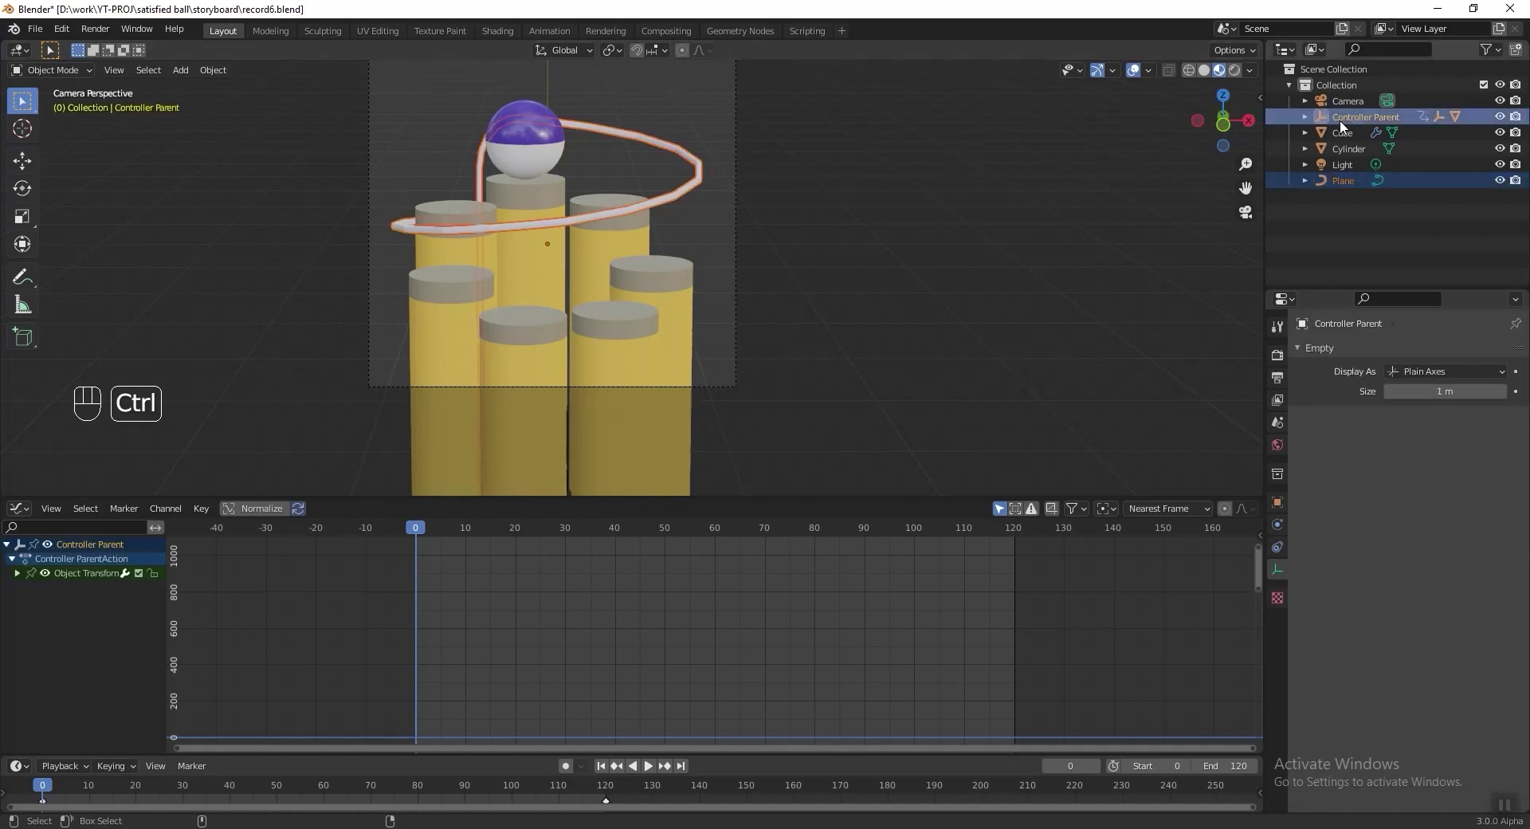
key("ctrl+p")
left_click(846, 168)
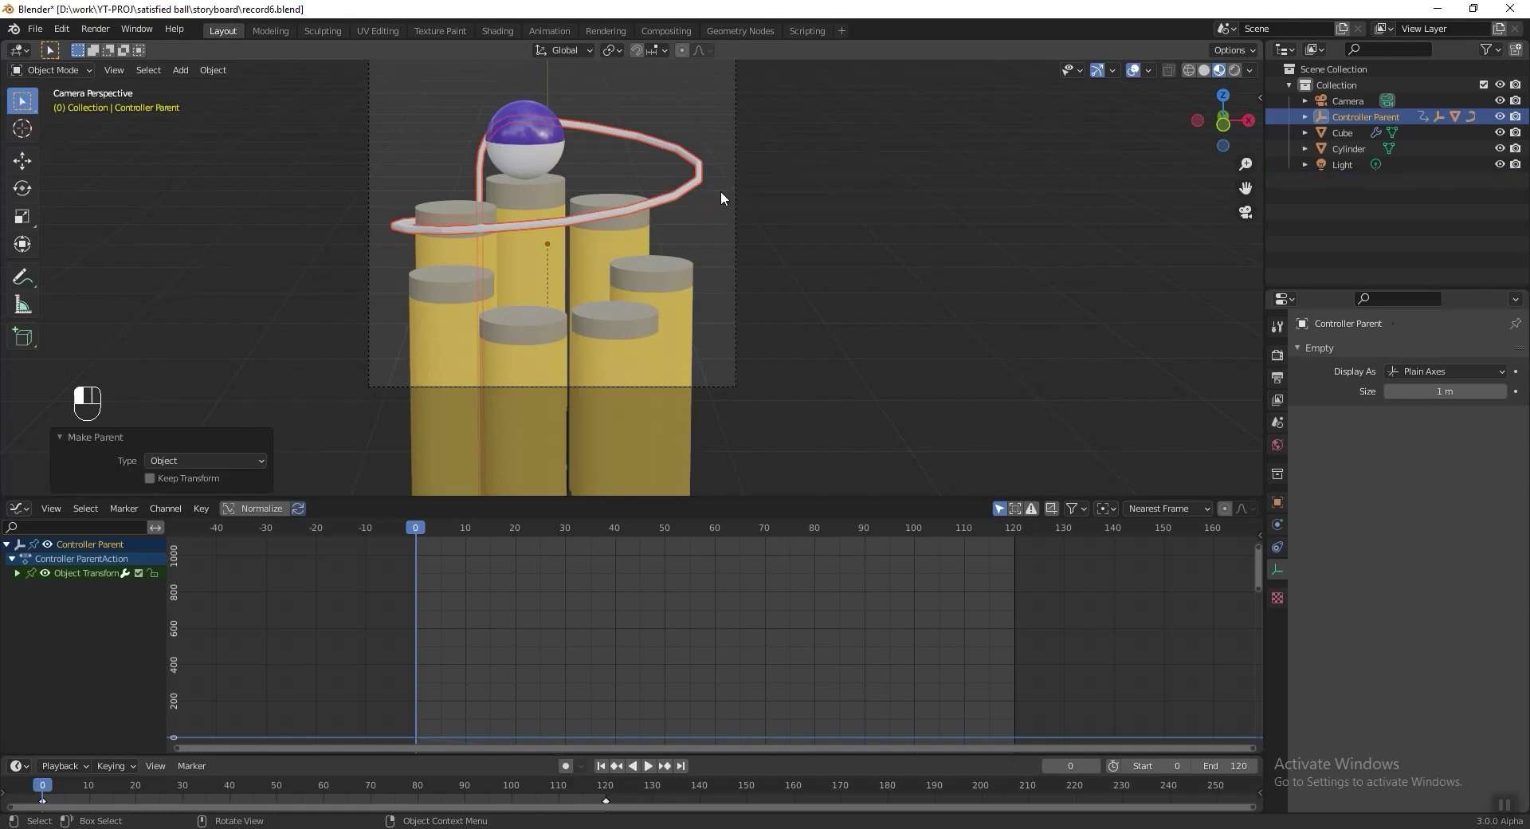
Step: Add a Subdivision Surface modifier to the spiral tube
left_click(696, 180)
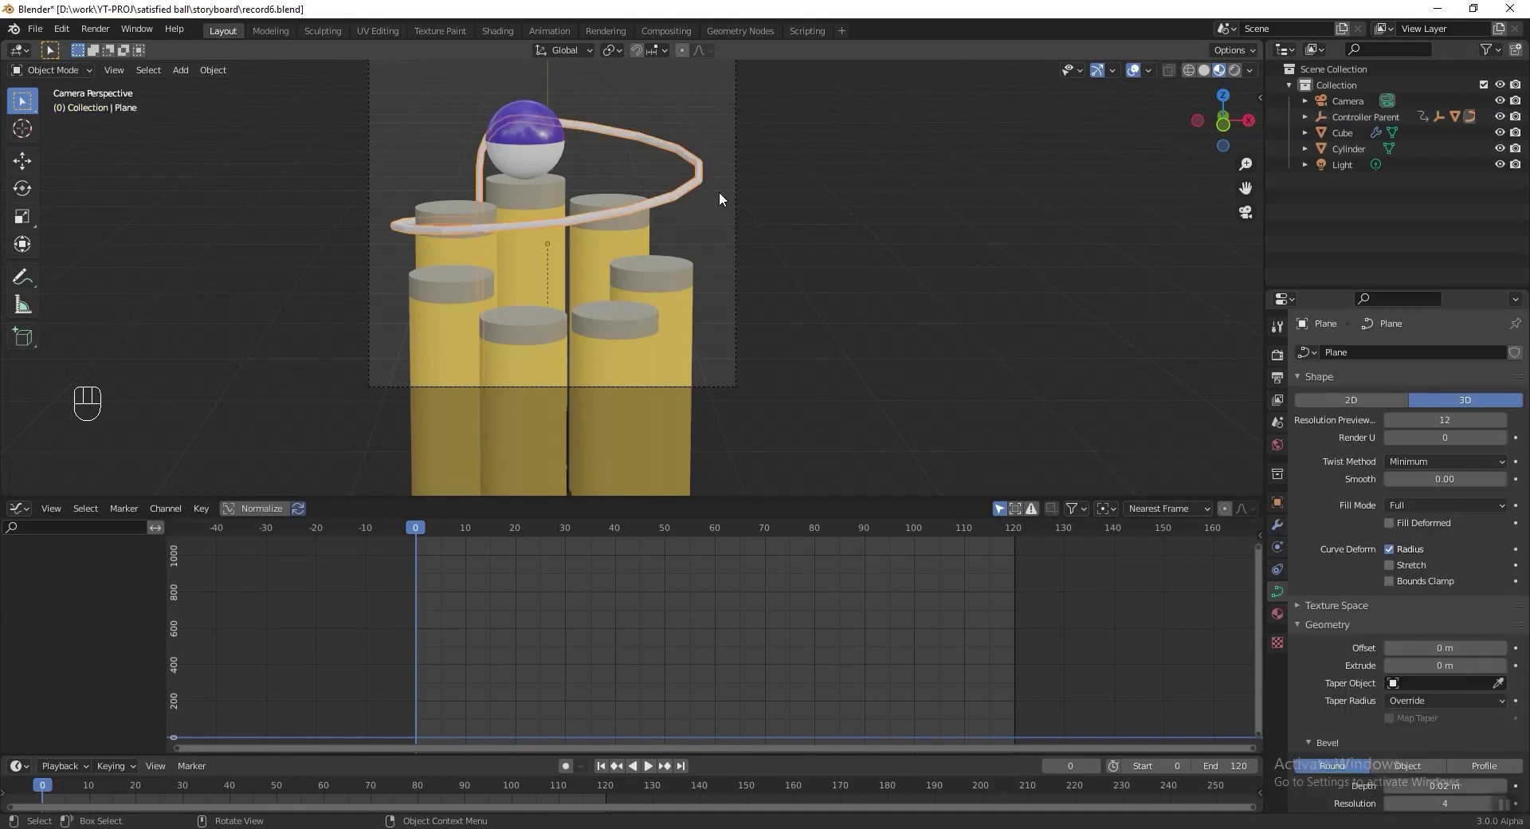
left_click(1277, 524)
left_click(1351, 352)
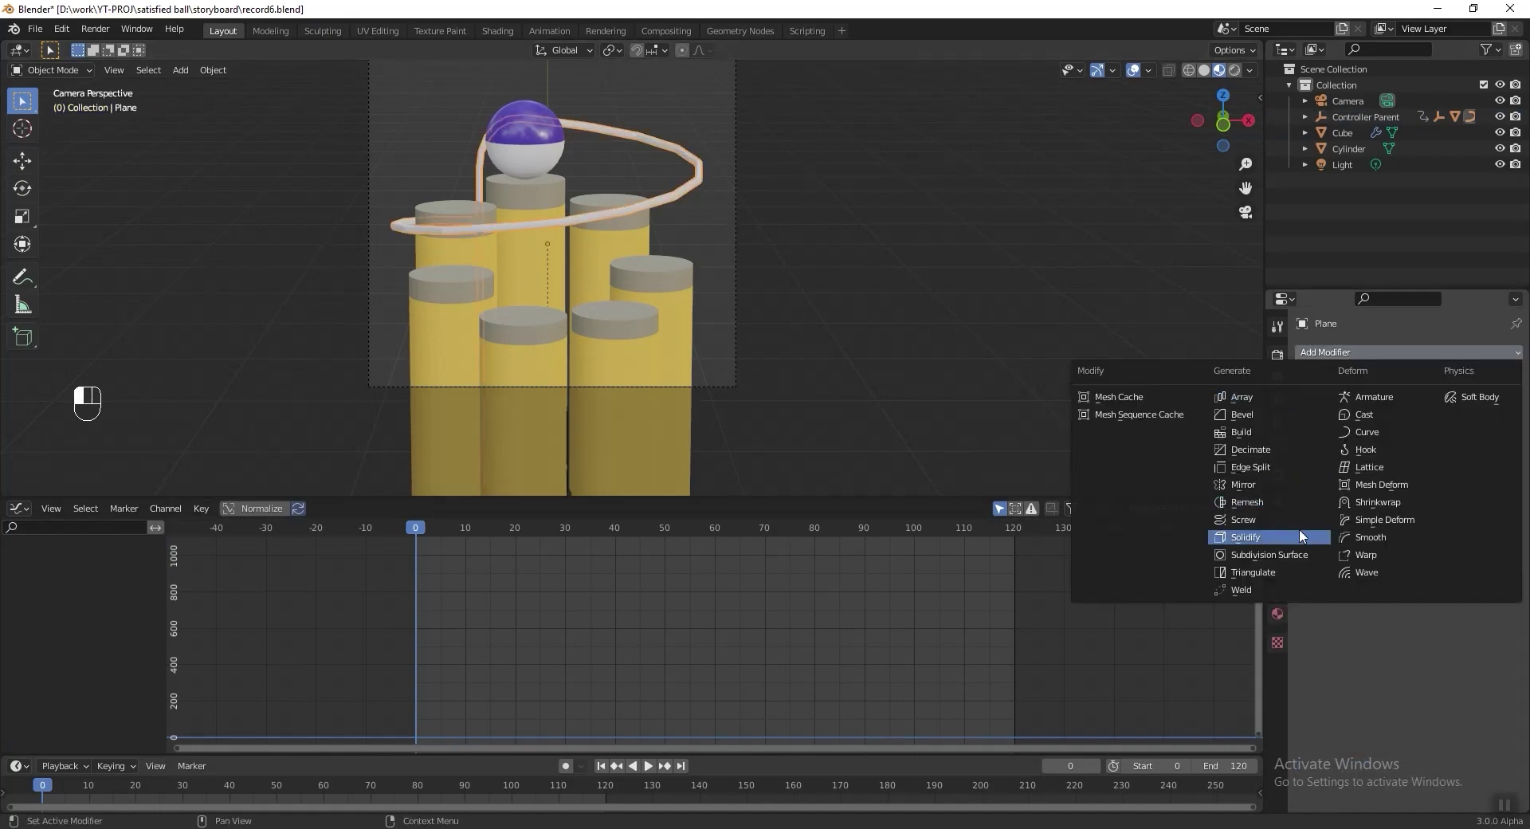
left_click(1267, 555)
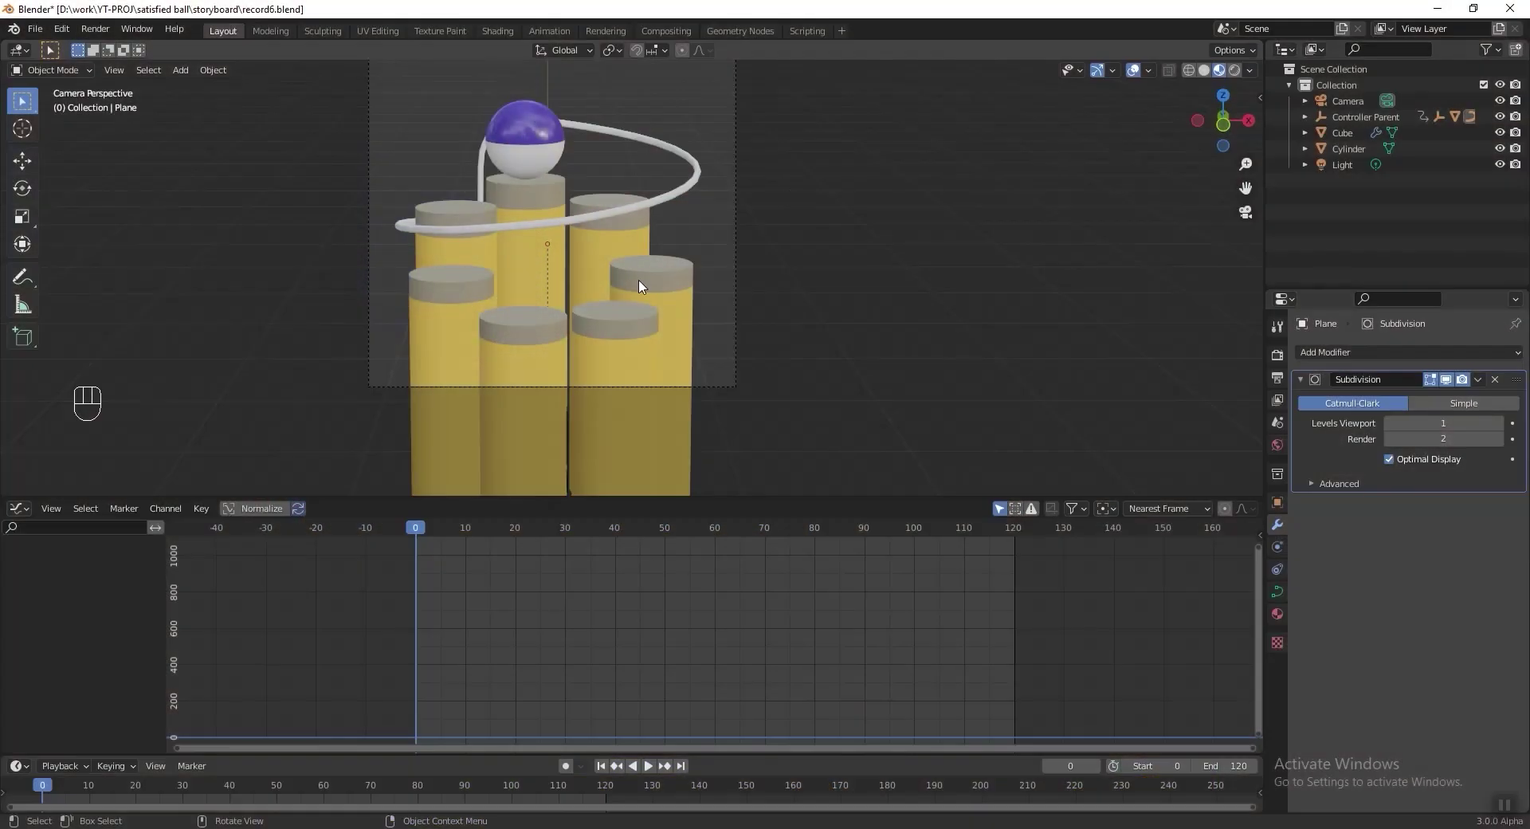
Step: Delete the existing light above the scene
middle_click_drag(782, 189, 691, 327)
scroll(685, 272, "down", 3)
middle_click_drag(685, 272, 662, 325)
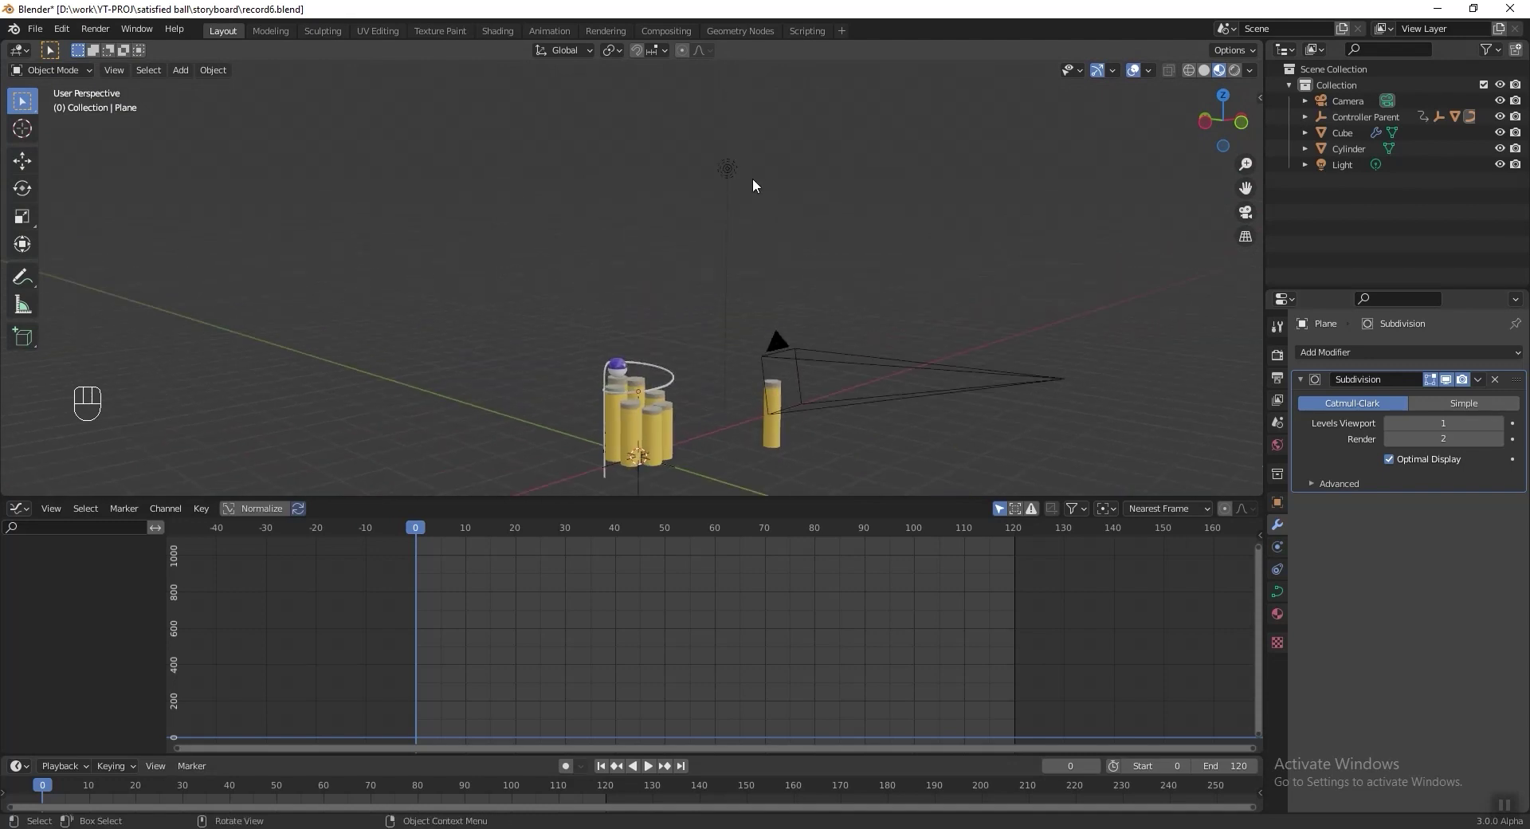
left_click(737, 170)
key("x")
left_click(738, 170)
Step: Add an area light and raise it about 2.67 m along Z above the cylinders
middle_click_drag(738, 170, 716, 274)
key("shift+a")
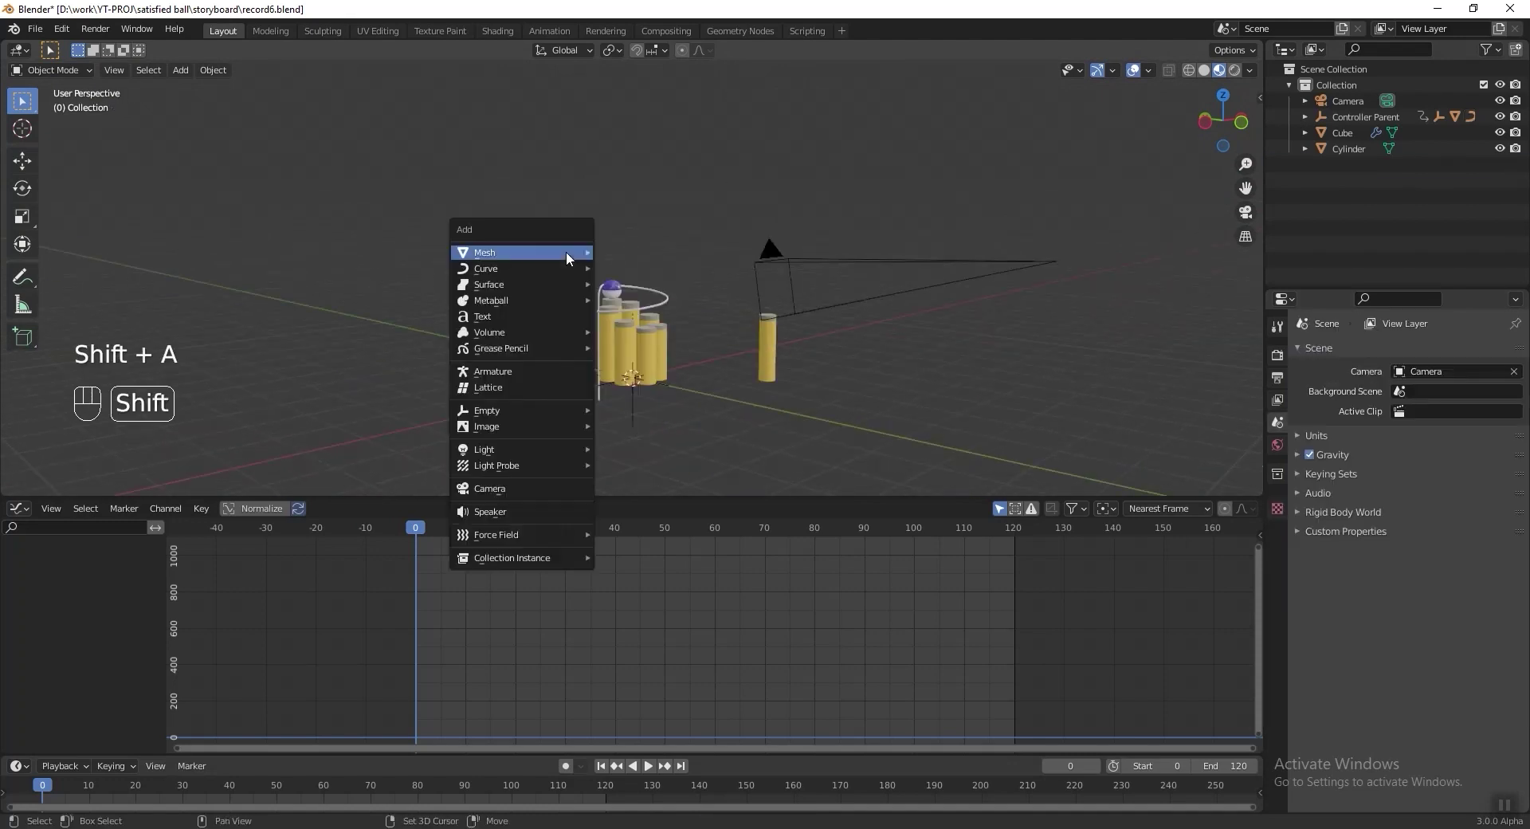
mouse_move(594, 444)
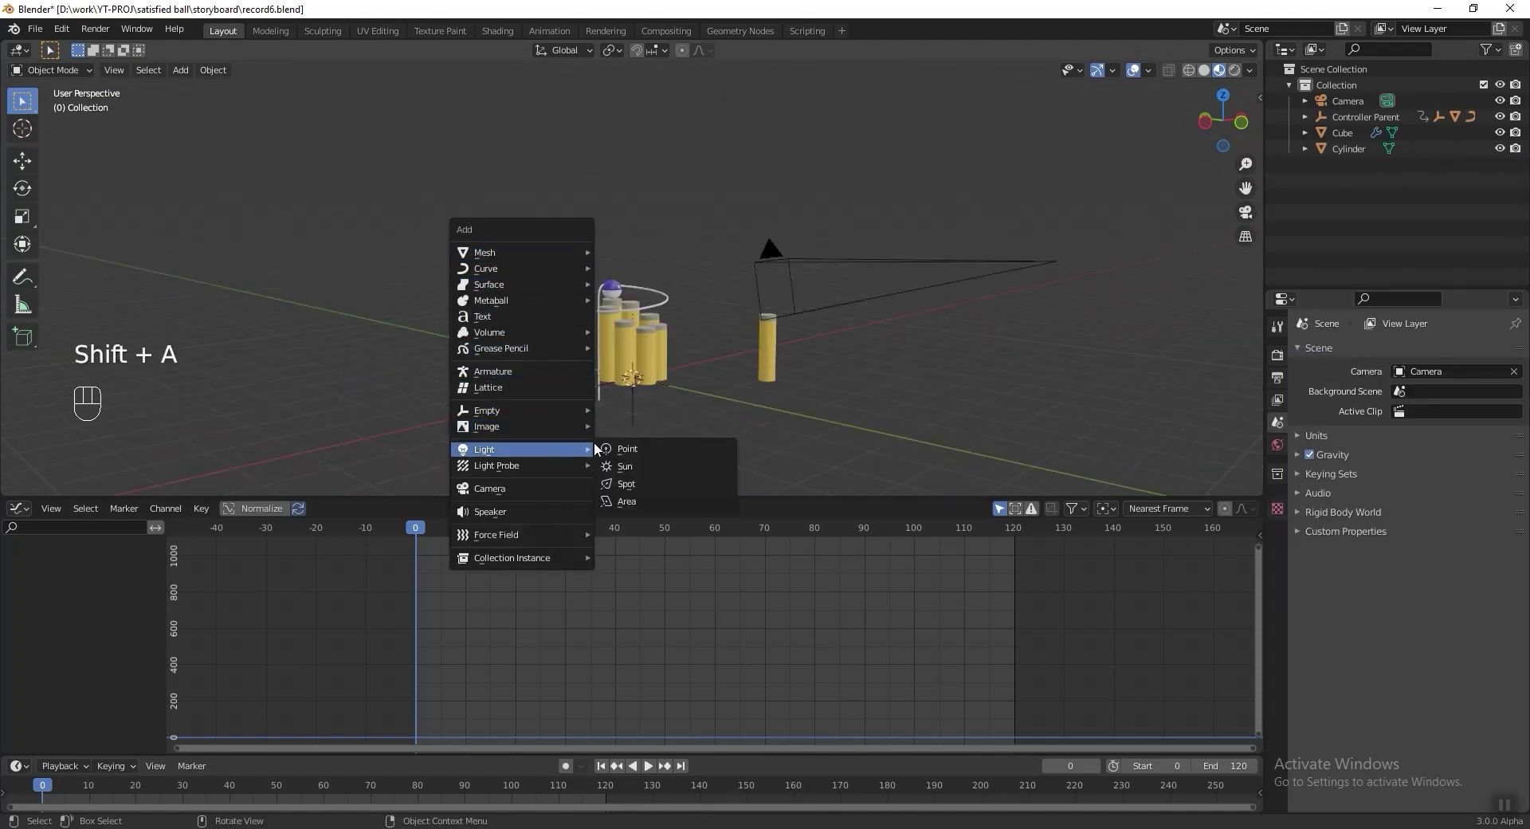
left_click(630, 501)
key("g")
key("z")
left_click(689, 283)
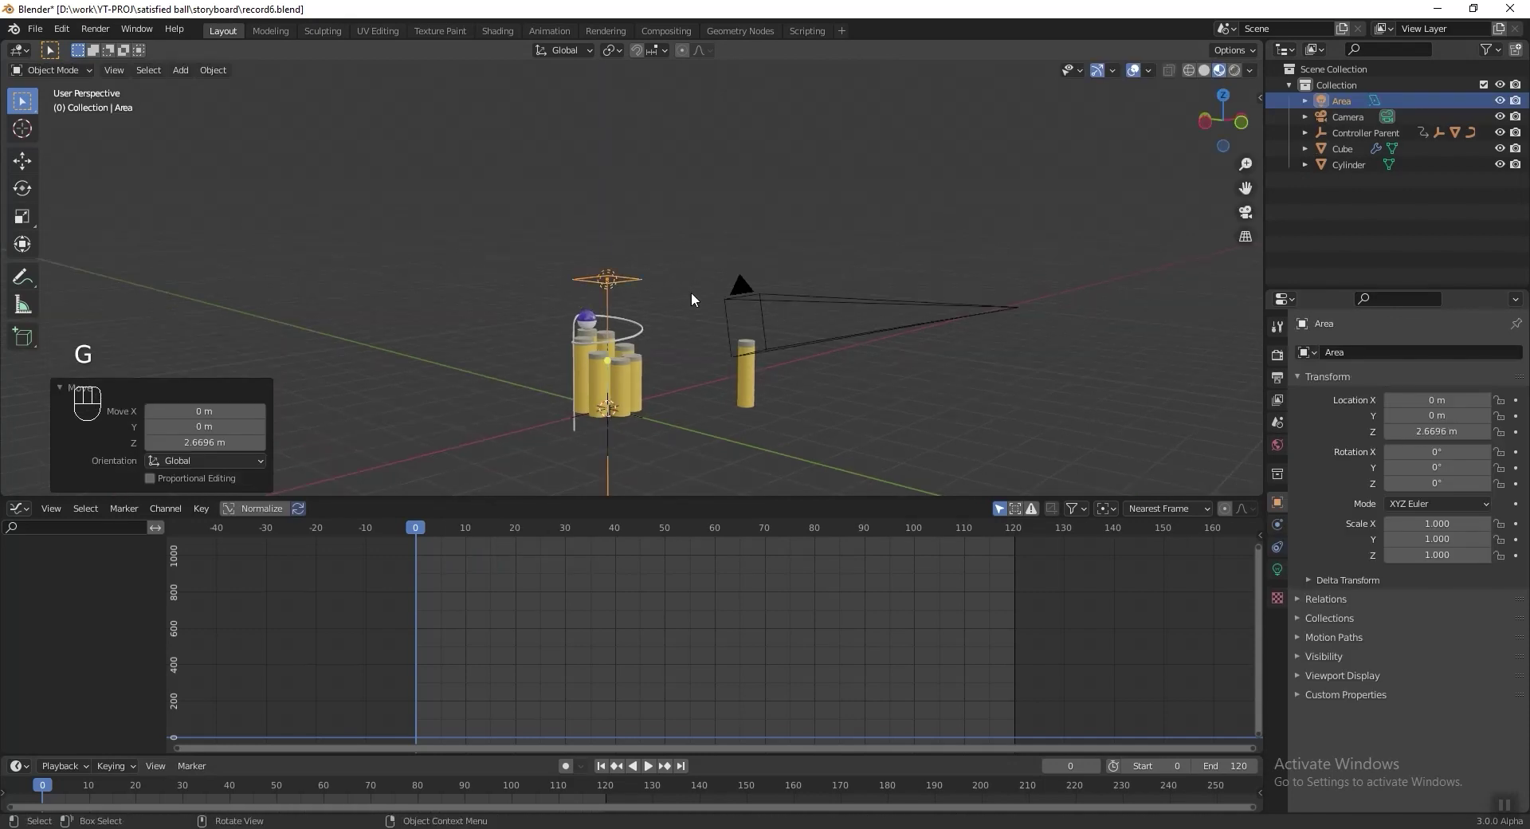
Step: Set the area light's Z location to exactly 3 m
middle_click_drag(689, 283, 883, 320, "shift")
key("n")
left_click(1154, 164)
type("3")
key("Return")
middle_click_drag(1099, 382, 1049, 400)
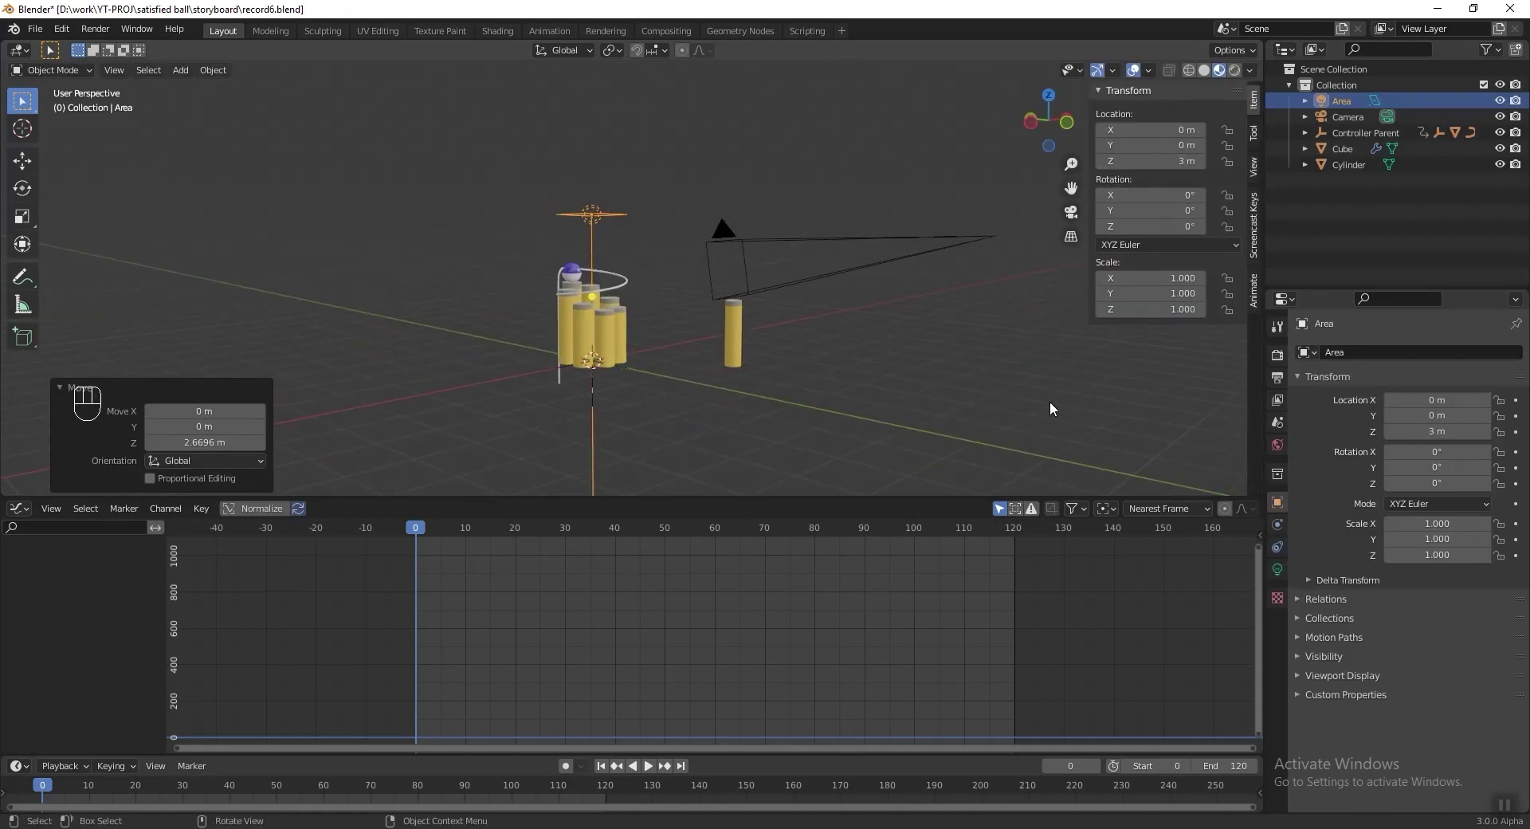
Step: Set the render engine to Cycles with GPU Compute as the device
left_click(1276, 355)
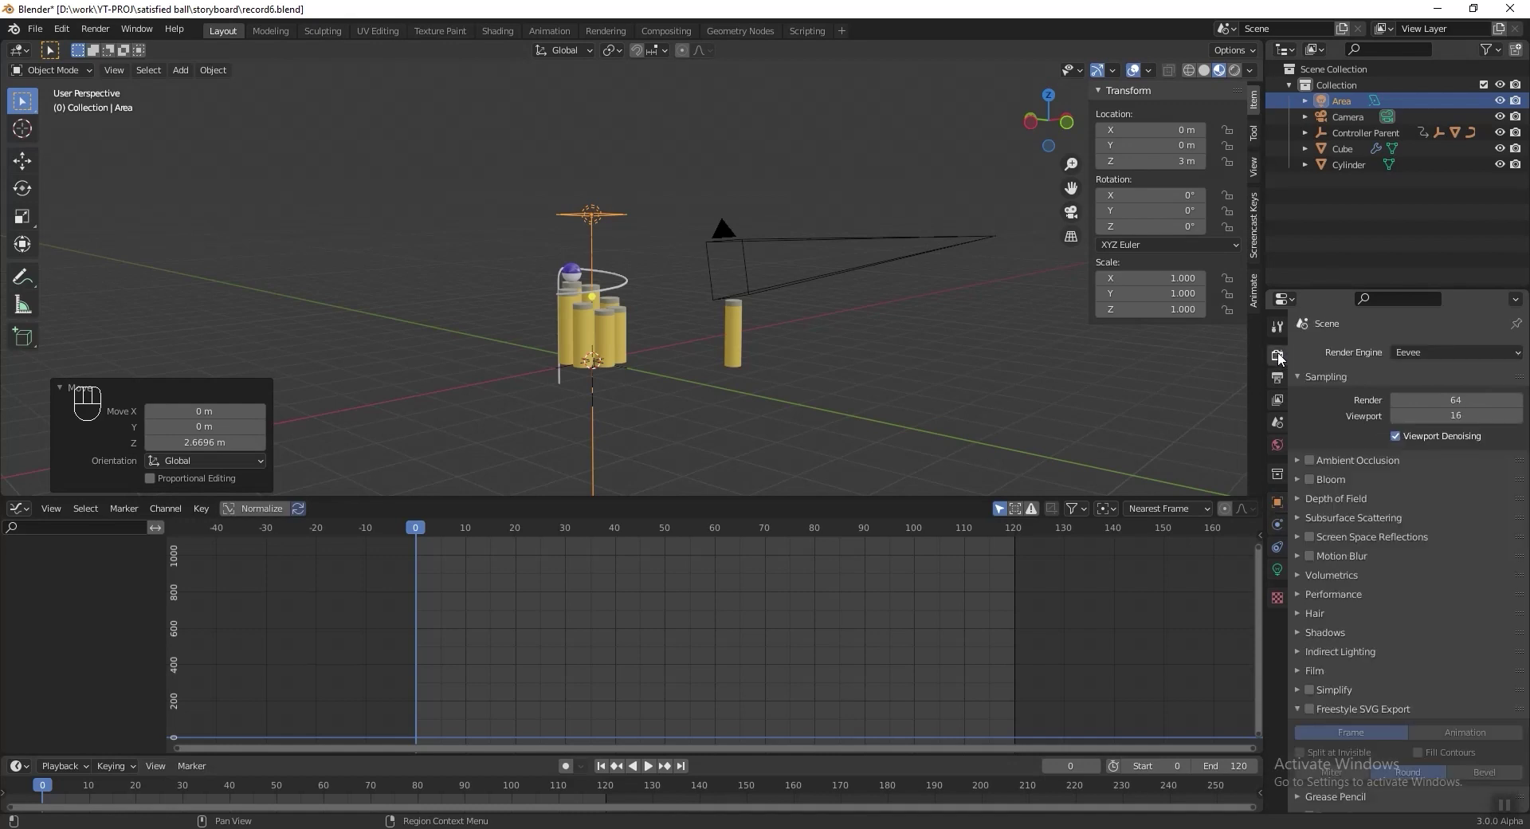
left_click(1451, 355)
left_click(1455, 406)
left_click(1422, 390)
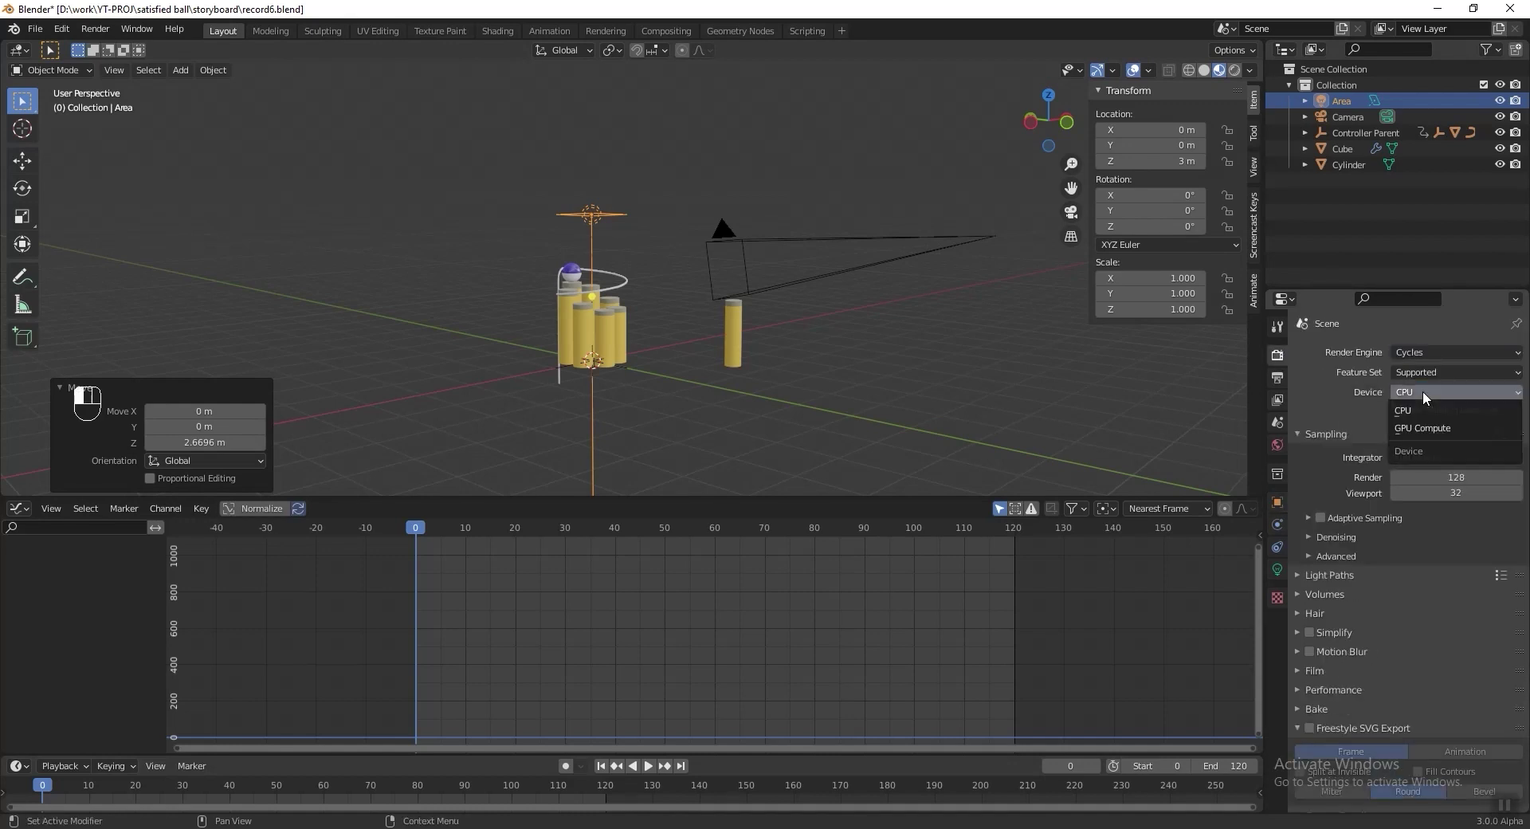
left_click(1425, 427)
Step: Preview the scene in rendered shading, set the area light's power to 100 W, and look through the camera
scroll(1200, 389, "up", 2)
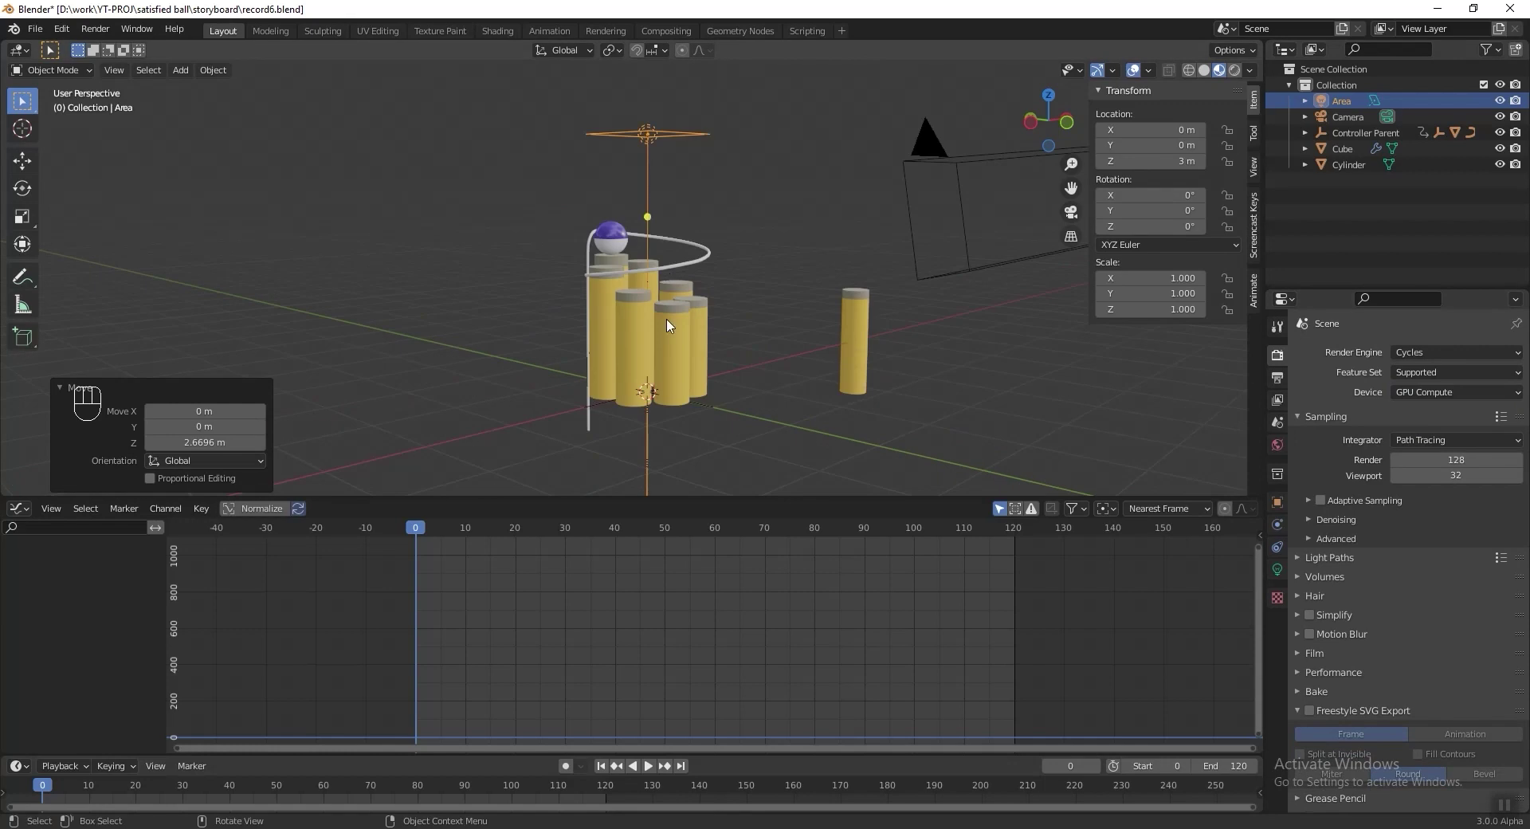
left_click(1235, 71)
scroll(765, 323, "up", 2)
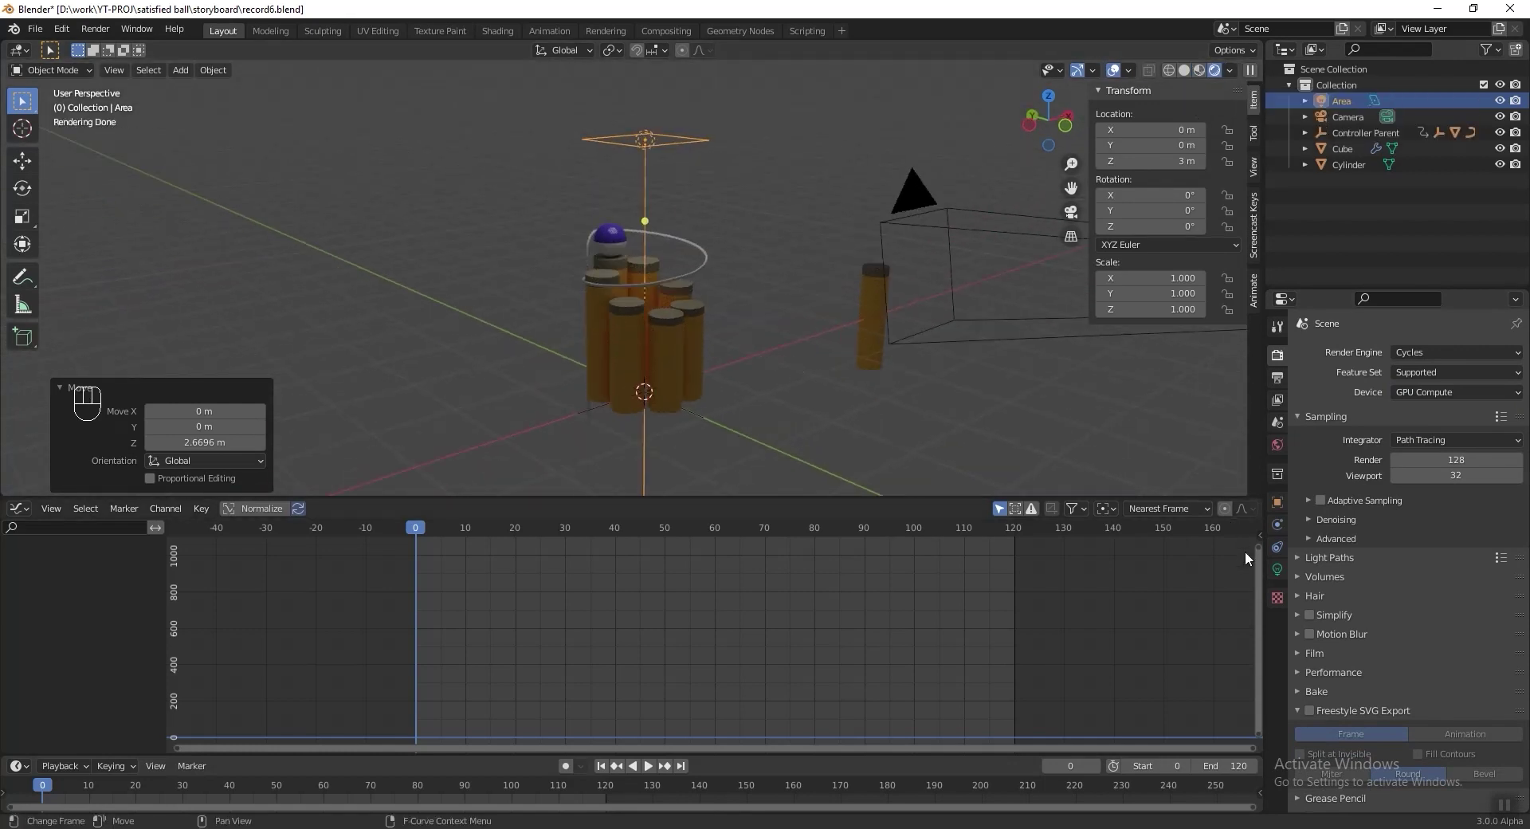
left_click(1277, 569)
left_click(1442, 456)
type("100 W")
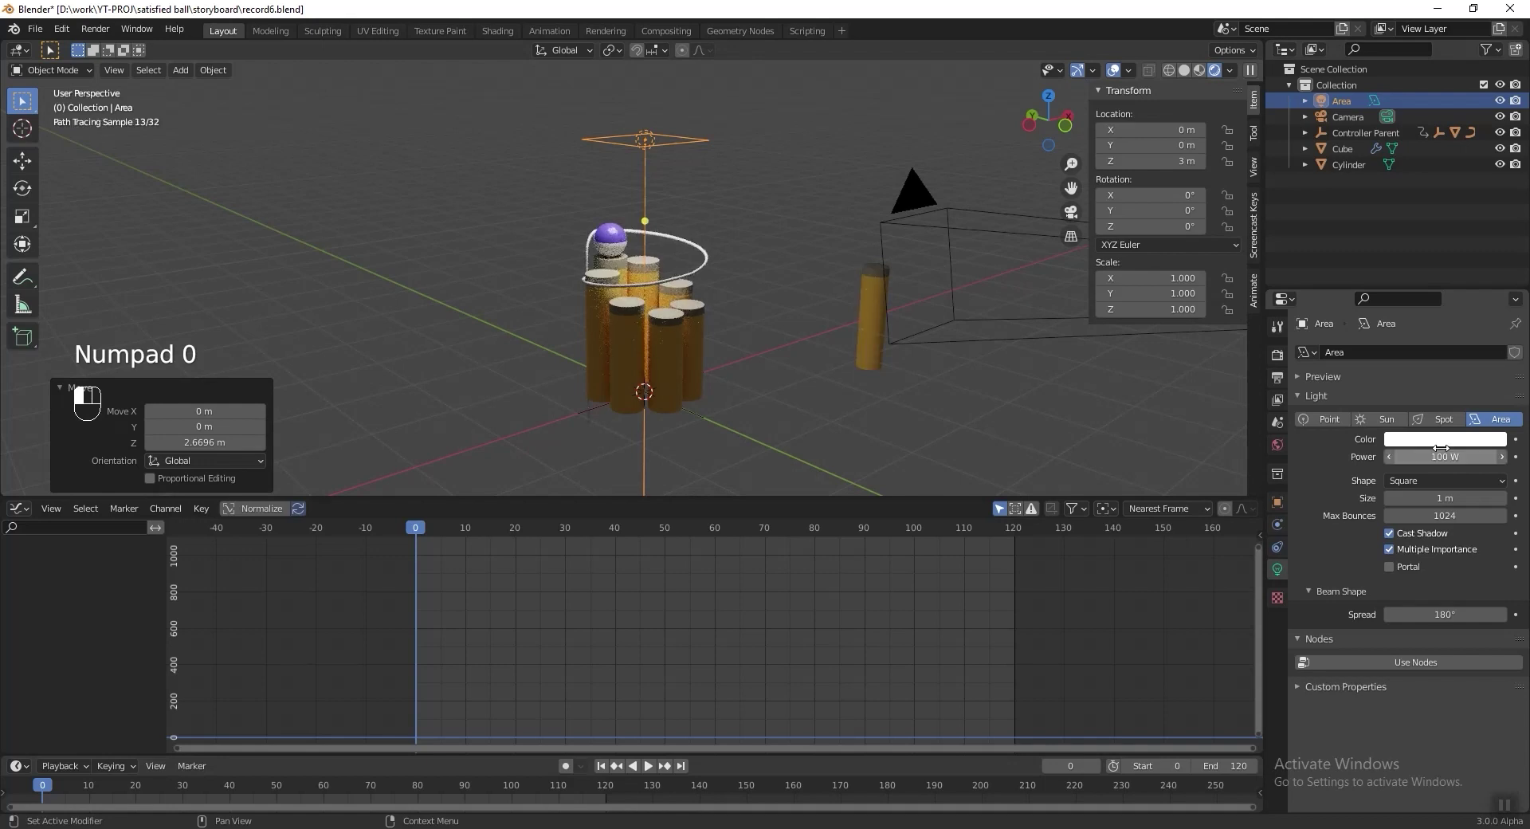
key("Return")
key("KP_0")
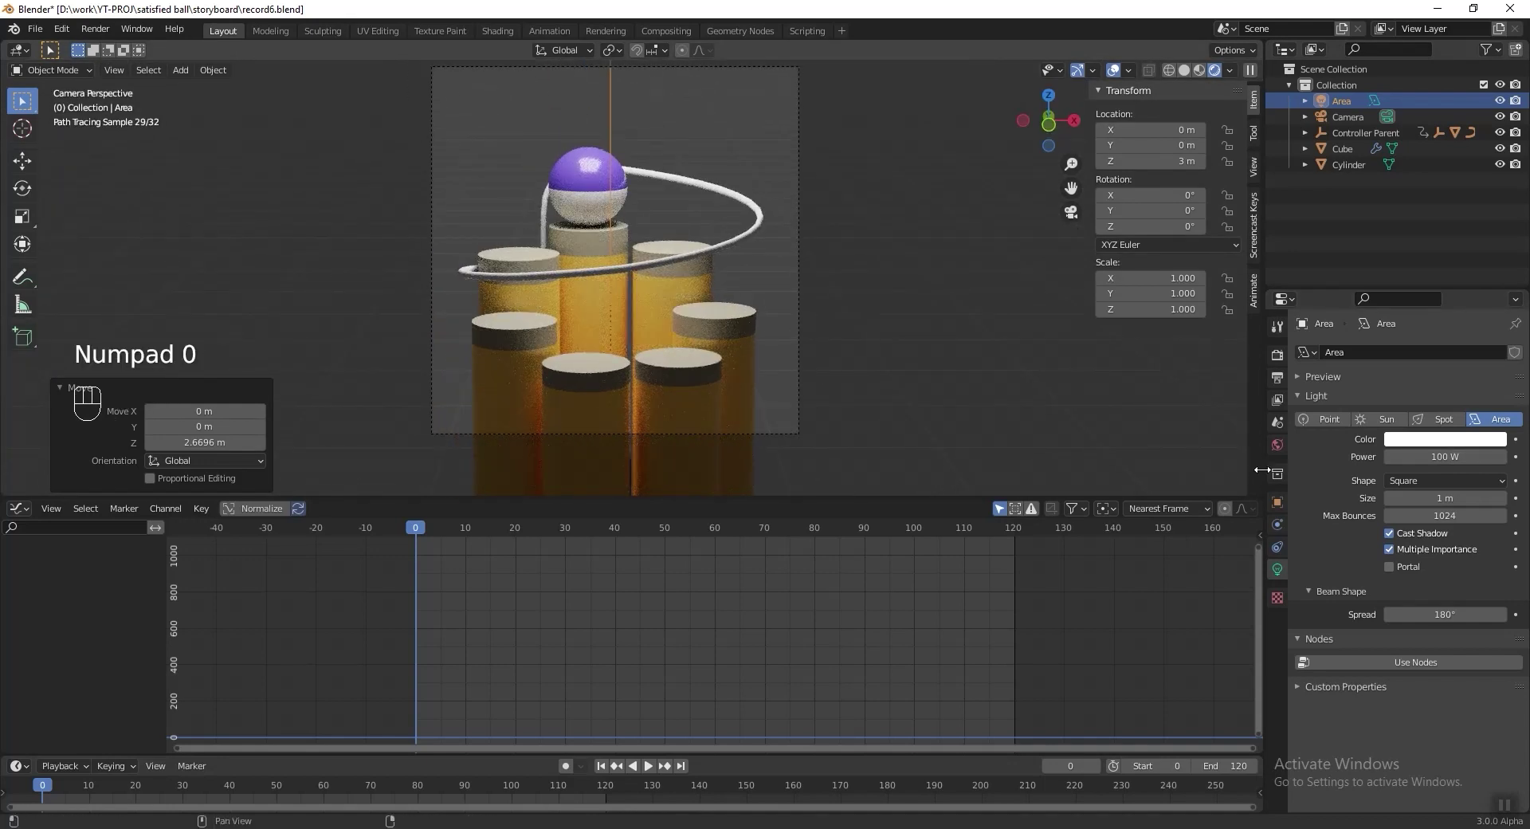
Step: Set the world background color to pure white (FFFFFF)
left_click(1276, 444)
left_click(1425, 447)
left_click_drag(1487, 309, 1492, 221)
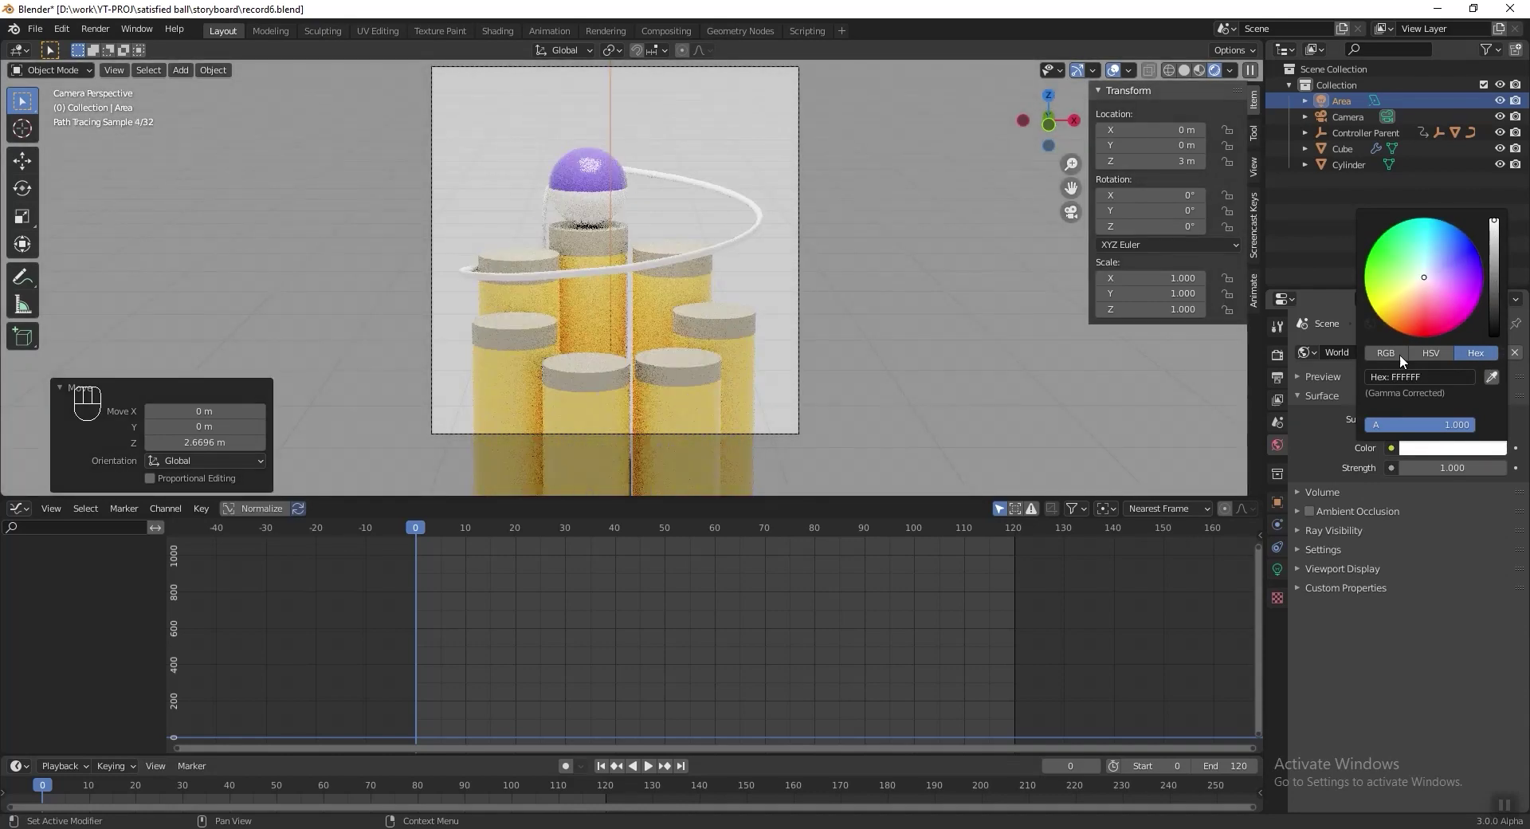
Step: Save the file and switch the viewport to solid shading
key("ctrl+s")
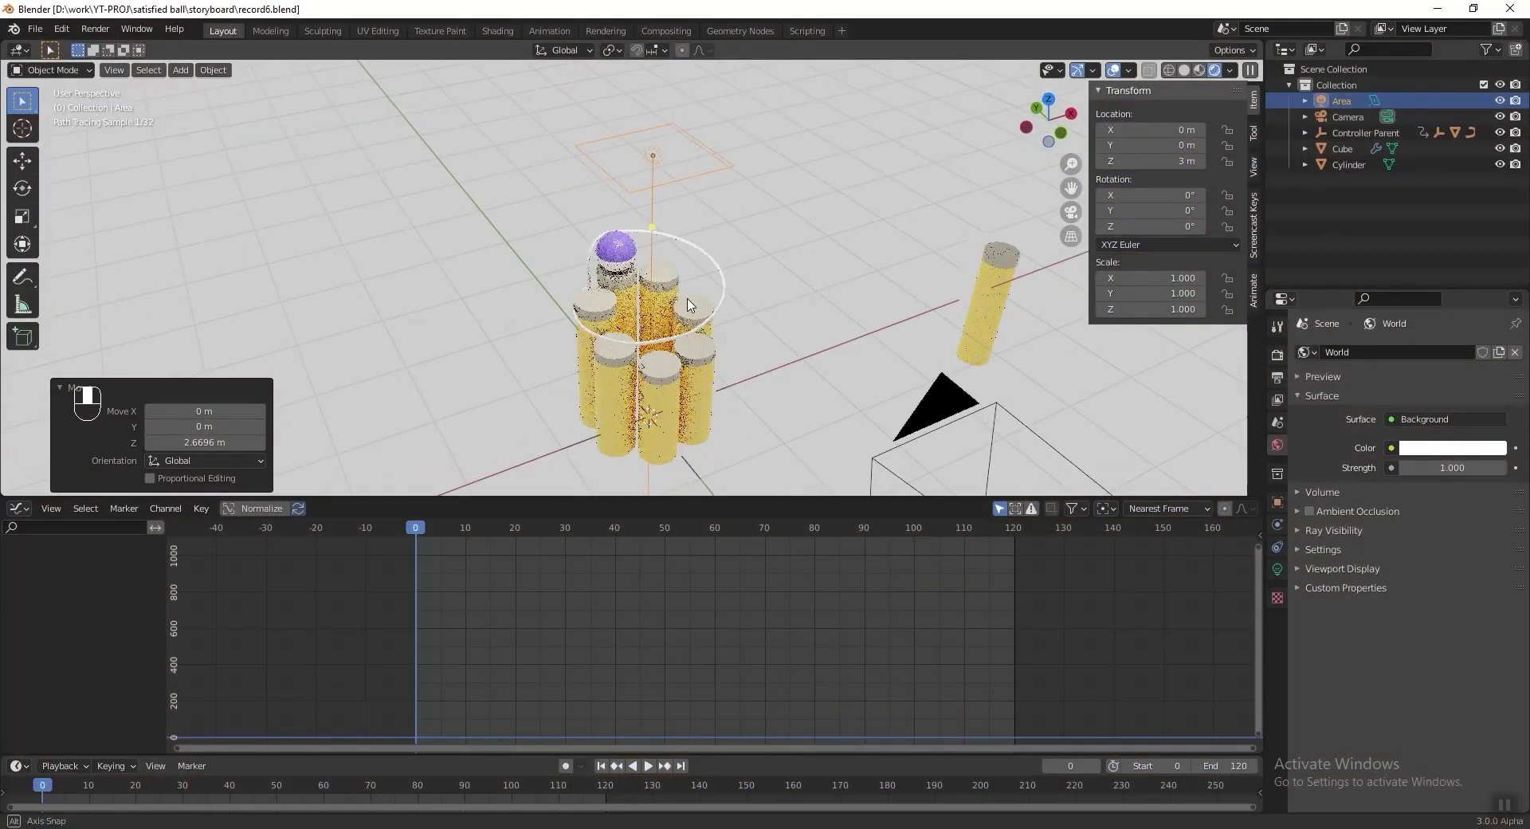
left_click(1184, 70)
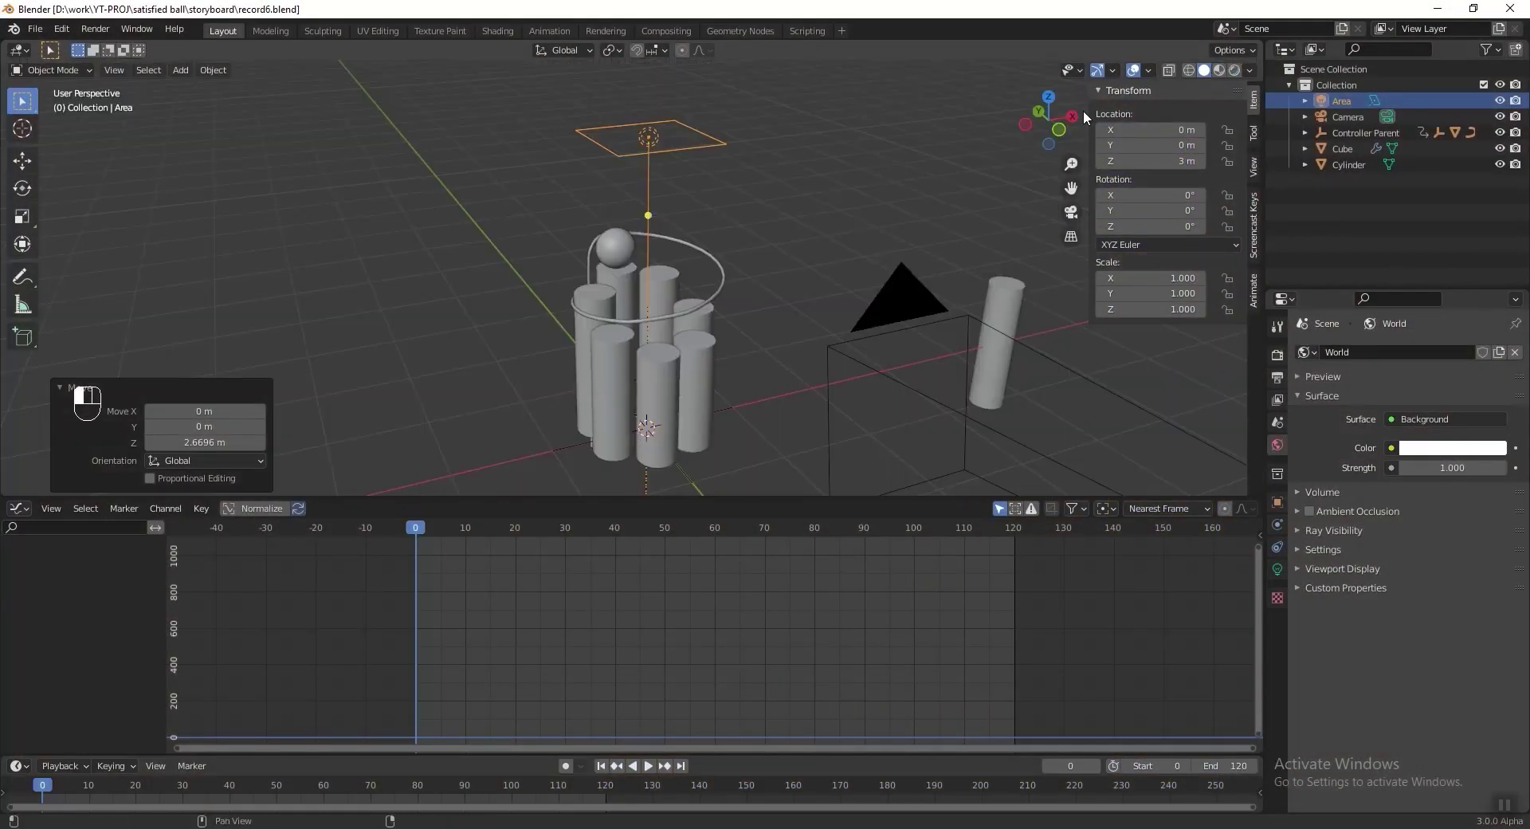
Step: Add a cube and set its dimensions to 10 m in X and Y and 4 m in Z
key("shift+a")
mouse_move(544, 55)
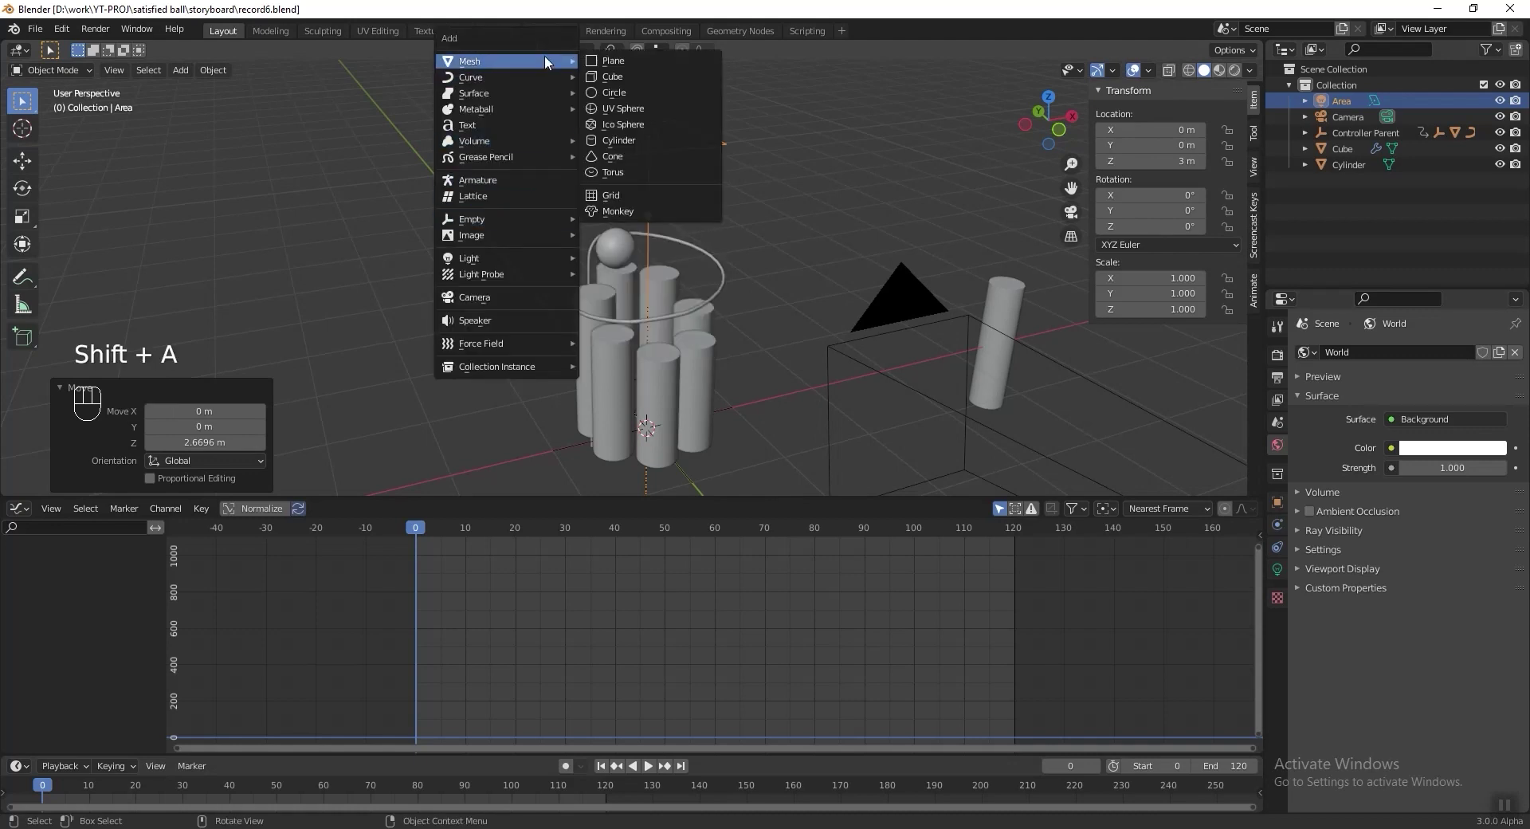
left_click(677, 69)
left_click_drag(1170, 344, 1171, 359)
type("10")
key("Return")
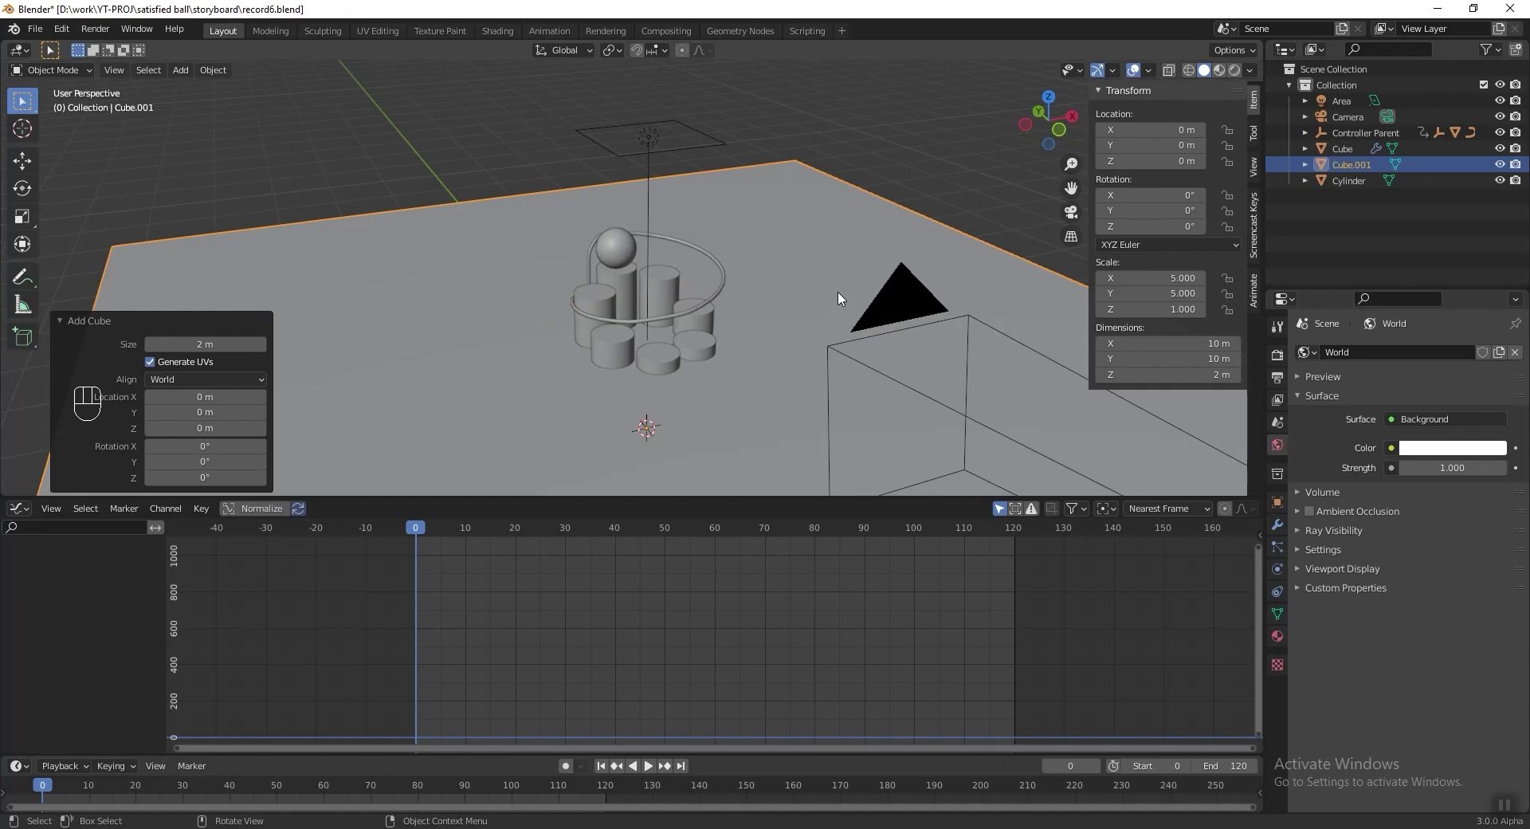
scroll(841, 310, "down", 4)
left_click(1171, 375)
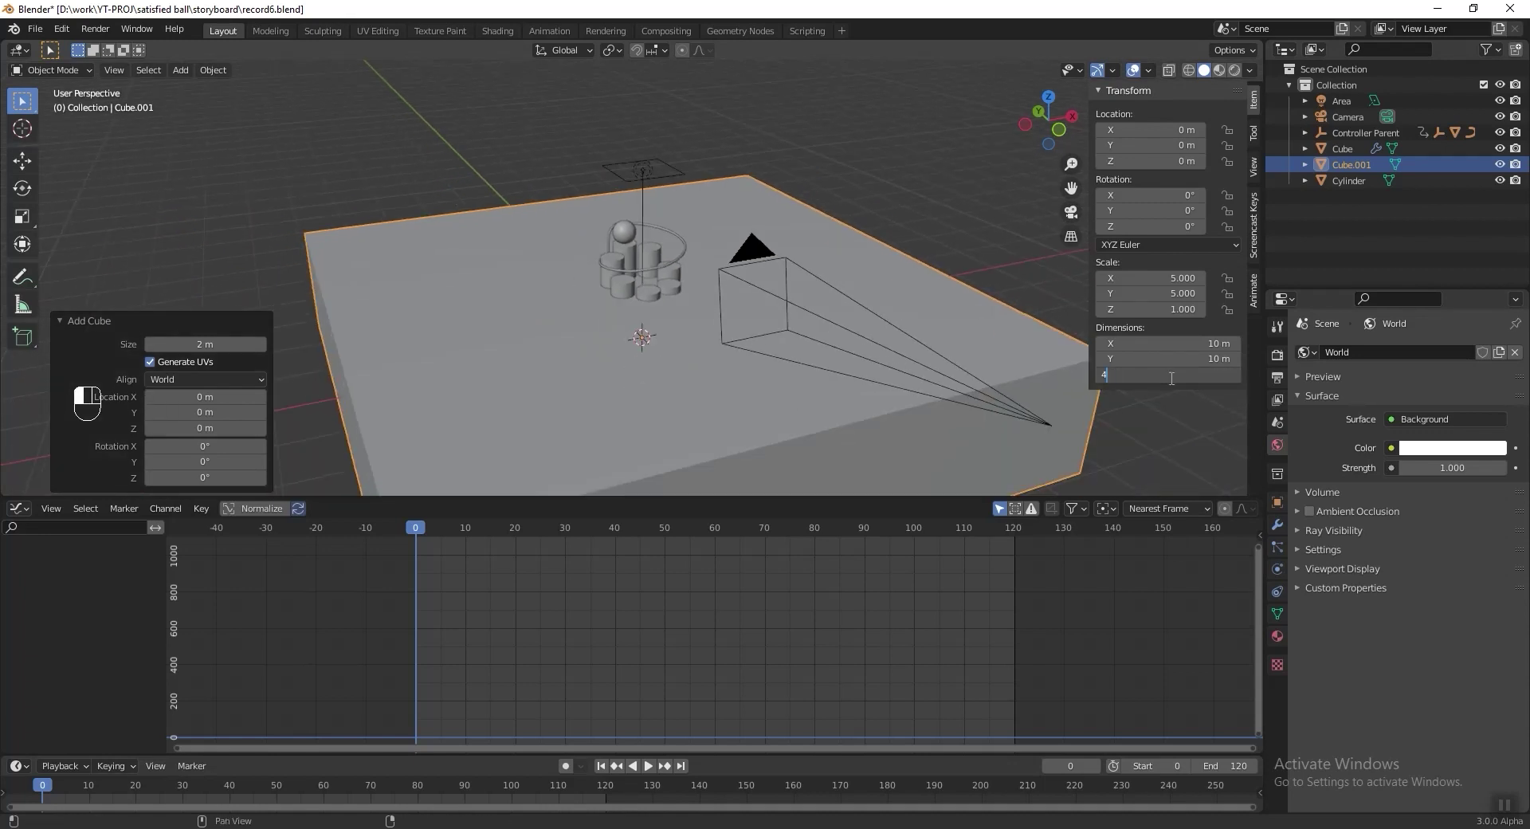
type("4")
key("Return")
Step: Delete the new cube's top face and the two side faces nearest the view, leaving a floor and two walls
key("Tab")
scroll(604, 208, "down", 3)
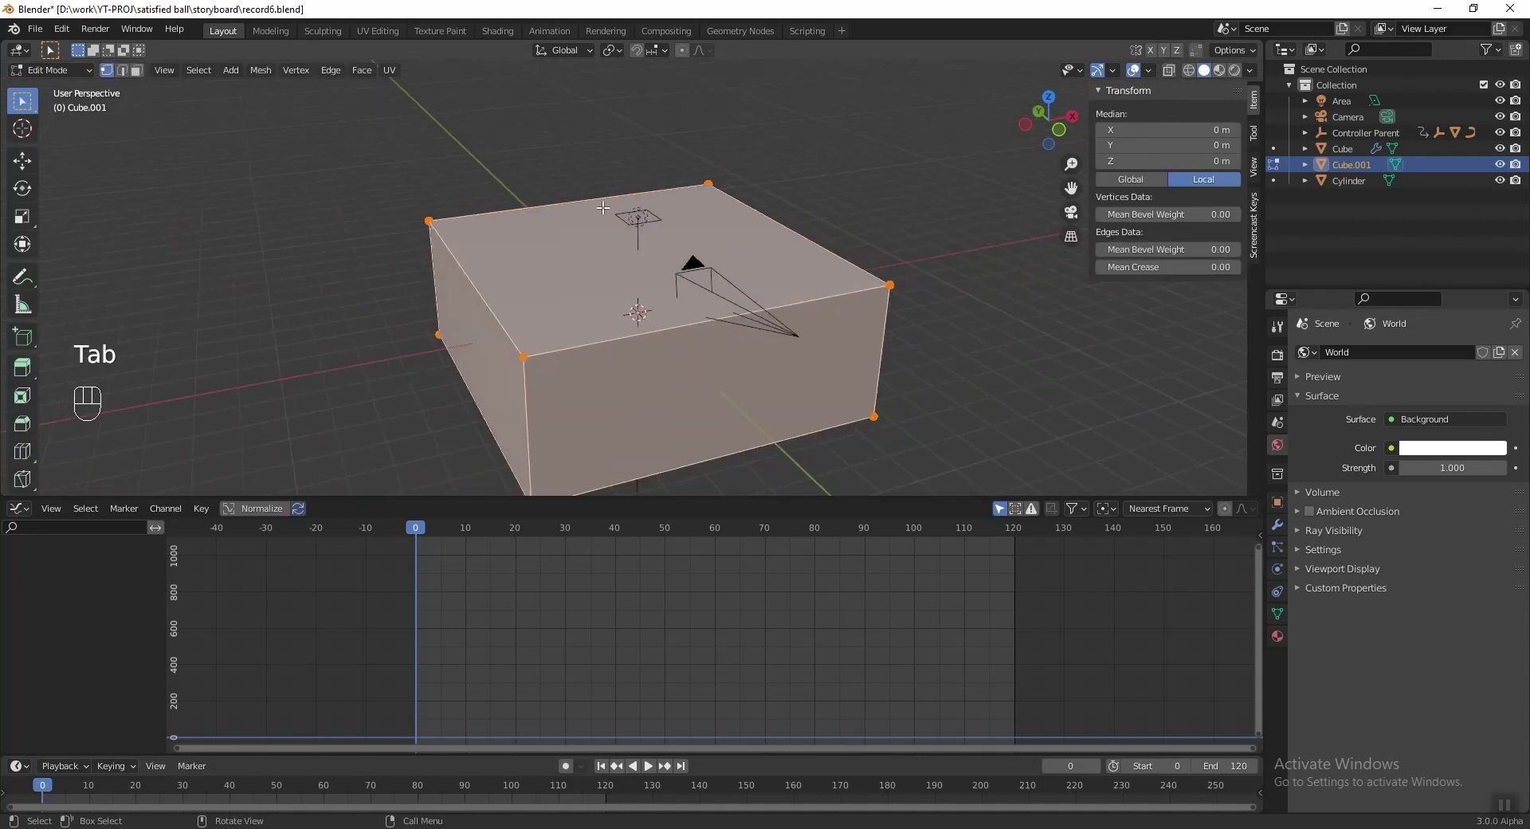
middle_click_drag(603, 208, 604, 254)
key("3")
left_click(589, 289)
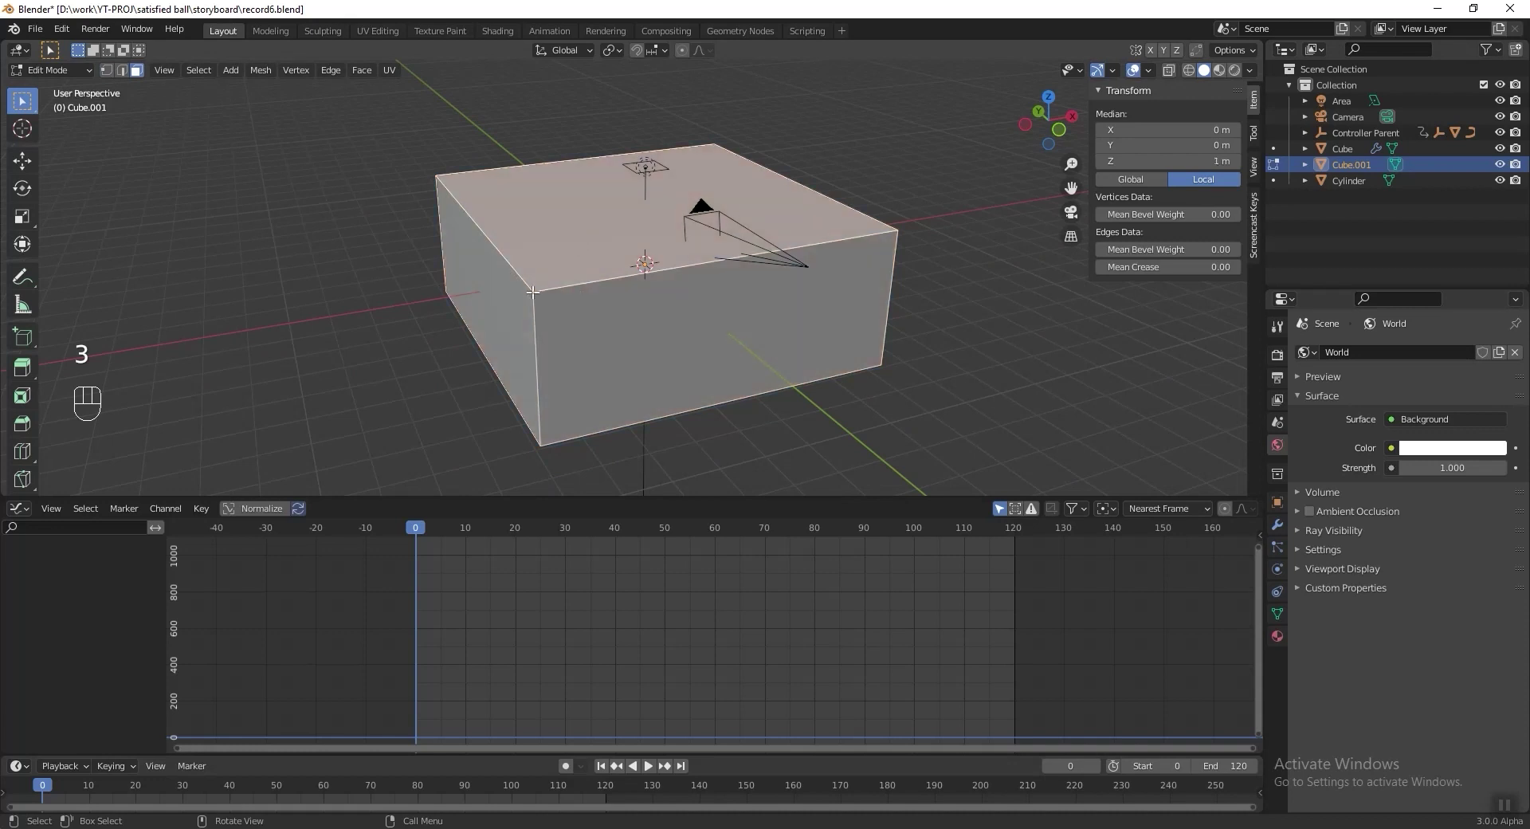
left_click(605, 331, "shift")
left_click(652, 331, "shift")
key("x")
left_click(655, 369)
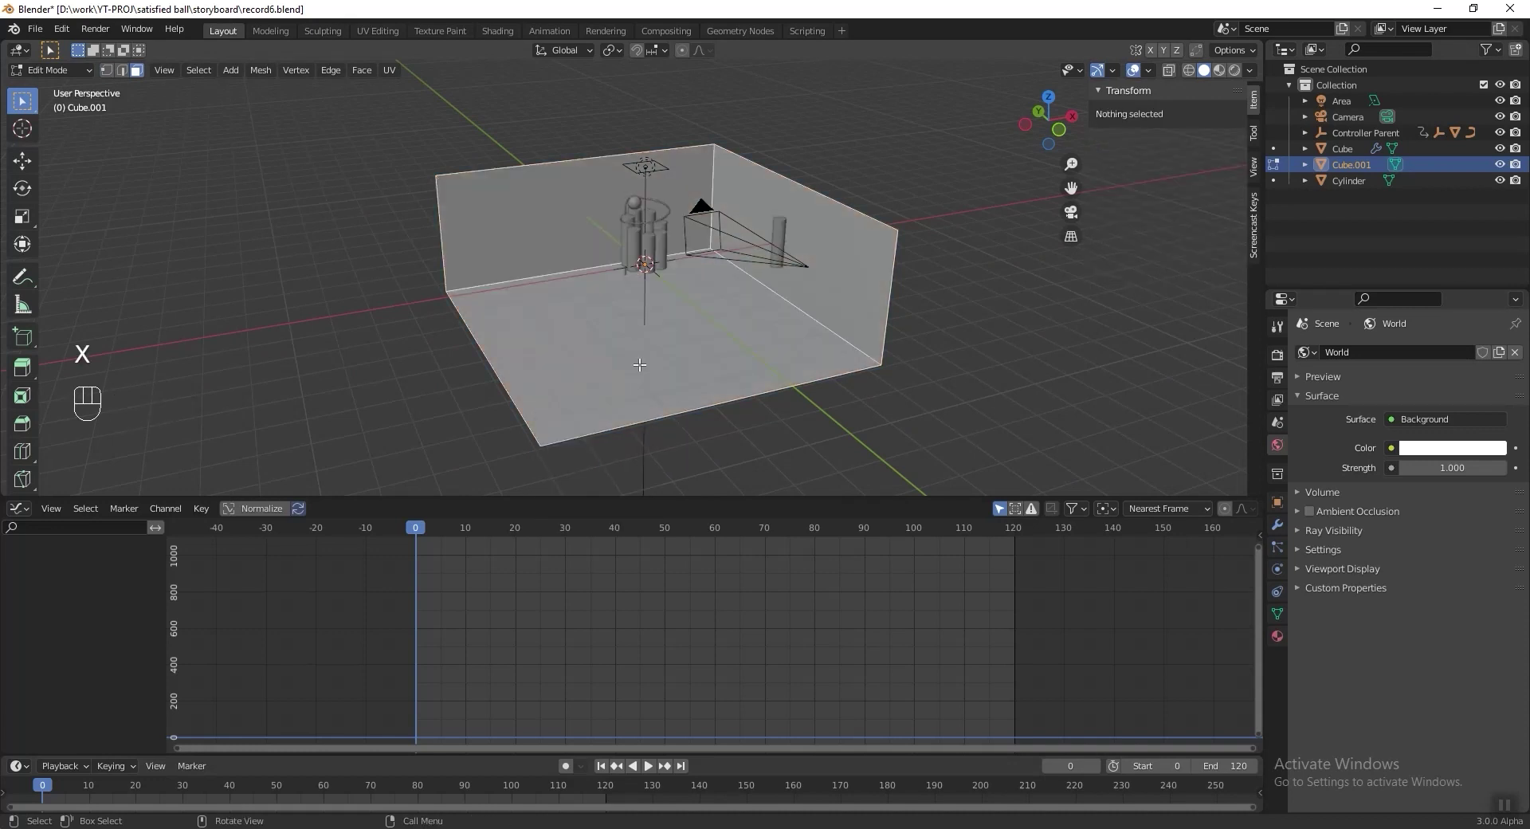
key("Tab")
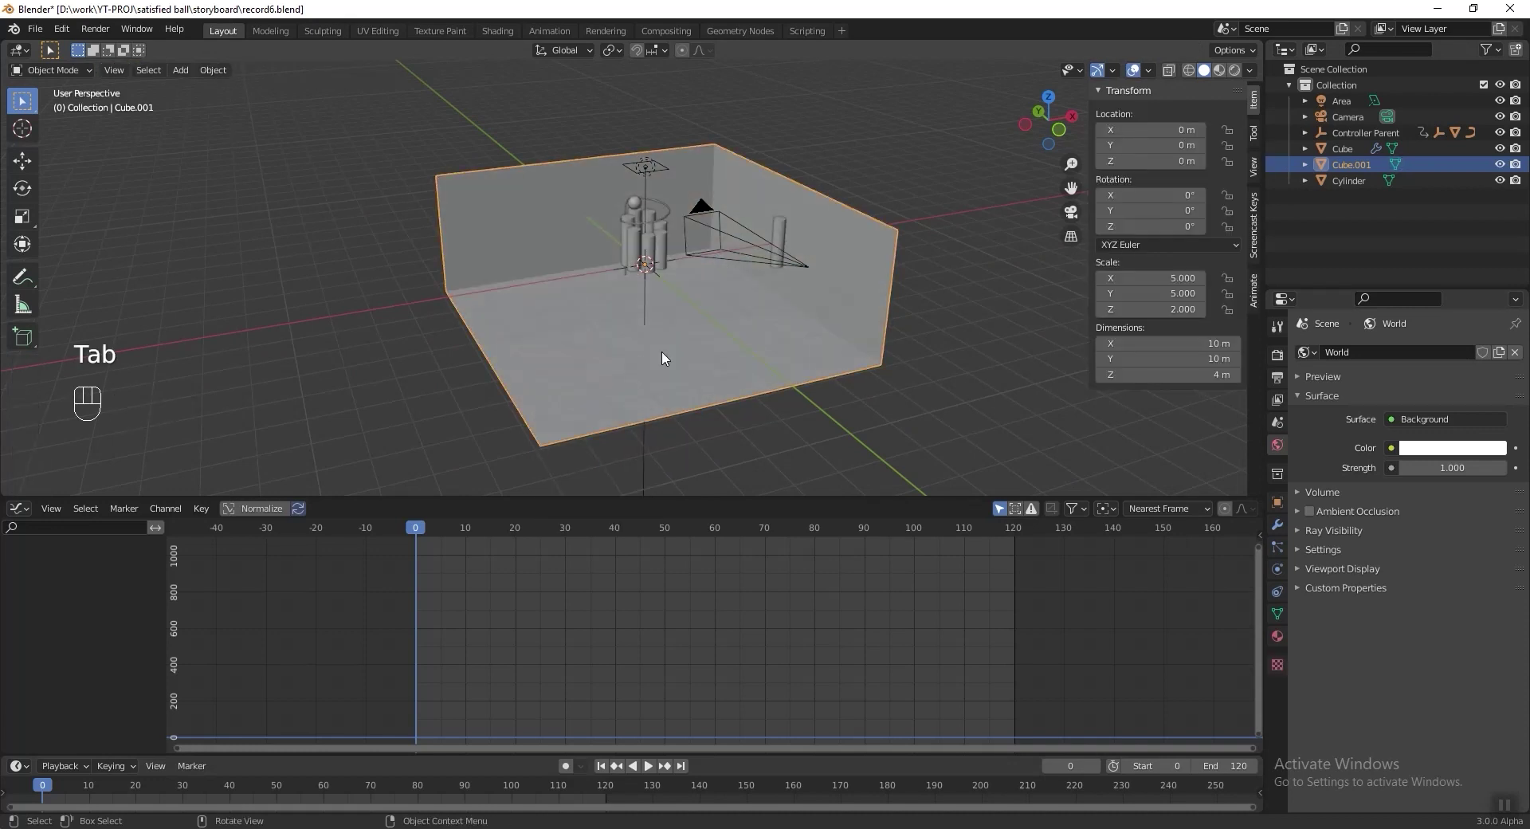
Step: Move the open room along Z to about 2.01 m so its floor meets the bottoms of the cylinders
key("shift+b")
left_click_drag(600, 238, 673, 293)
key("g")
key("z")
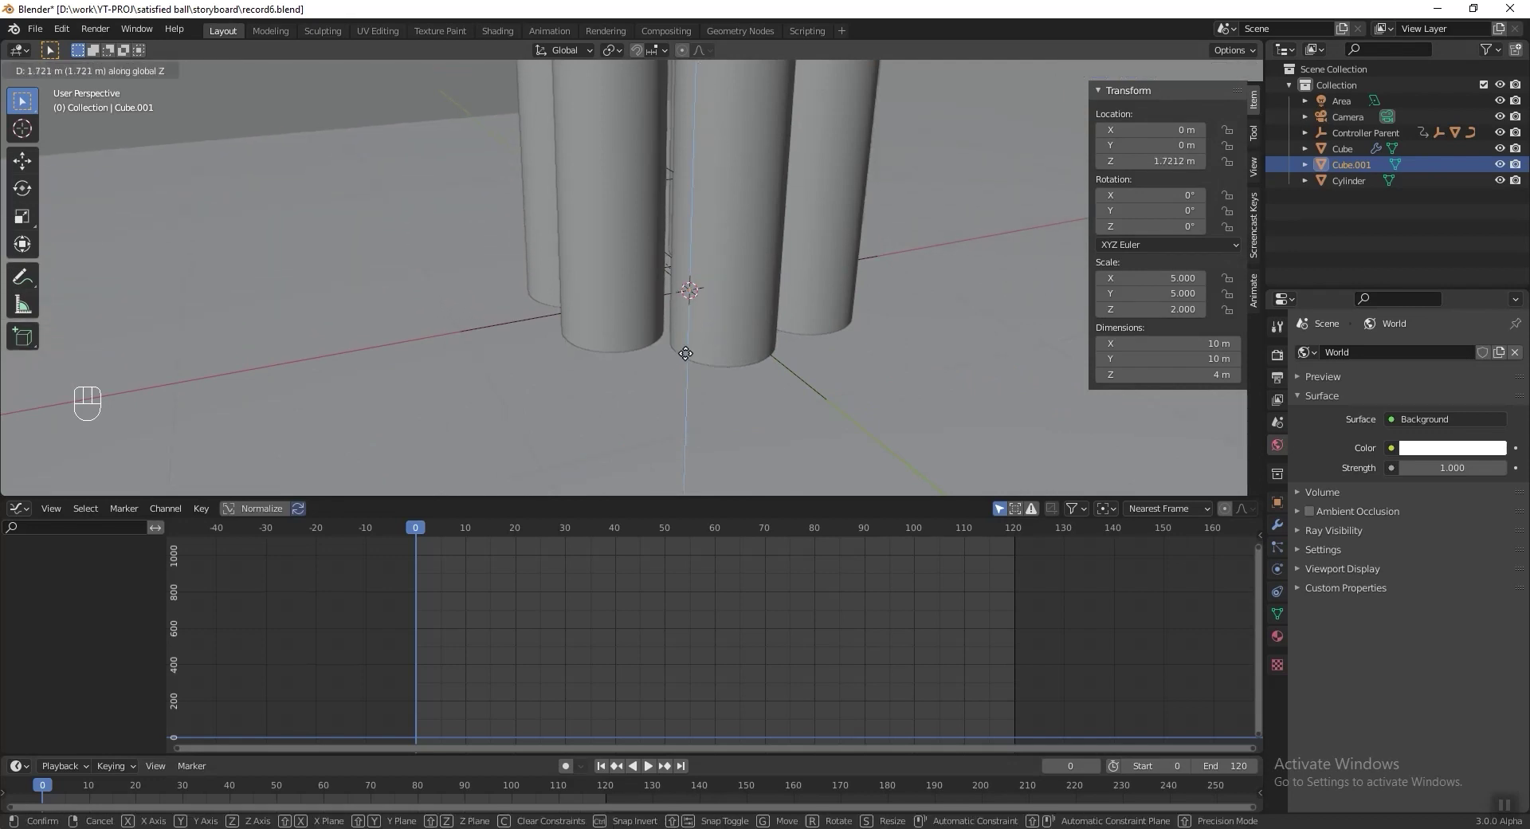
left_click(703, 245)
middle_click_drag(703, 245, 700, 324, "shift")
key("g")
key("z")
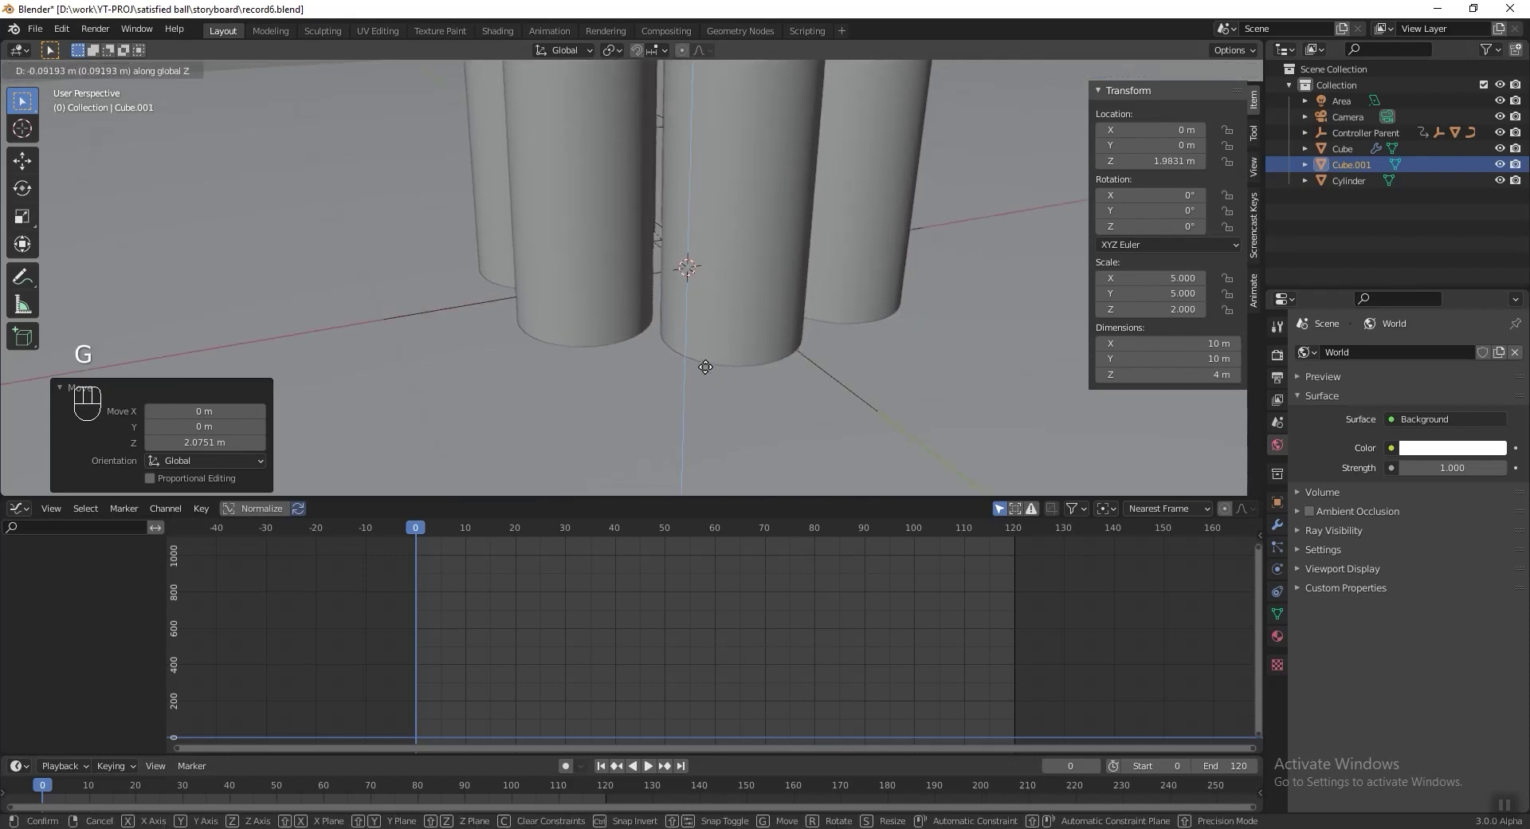
left_click(704, 353)
scroll(690, 385, "down", 10)
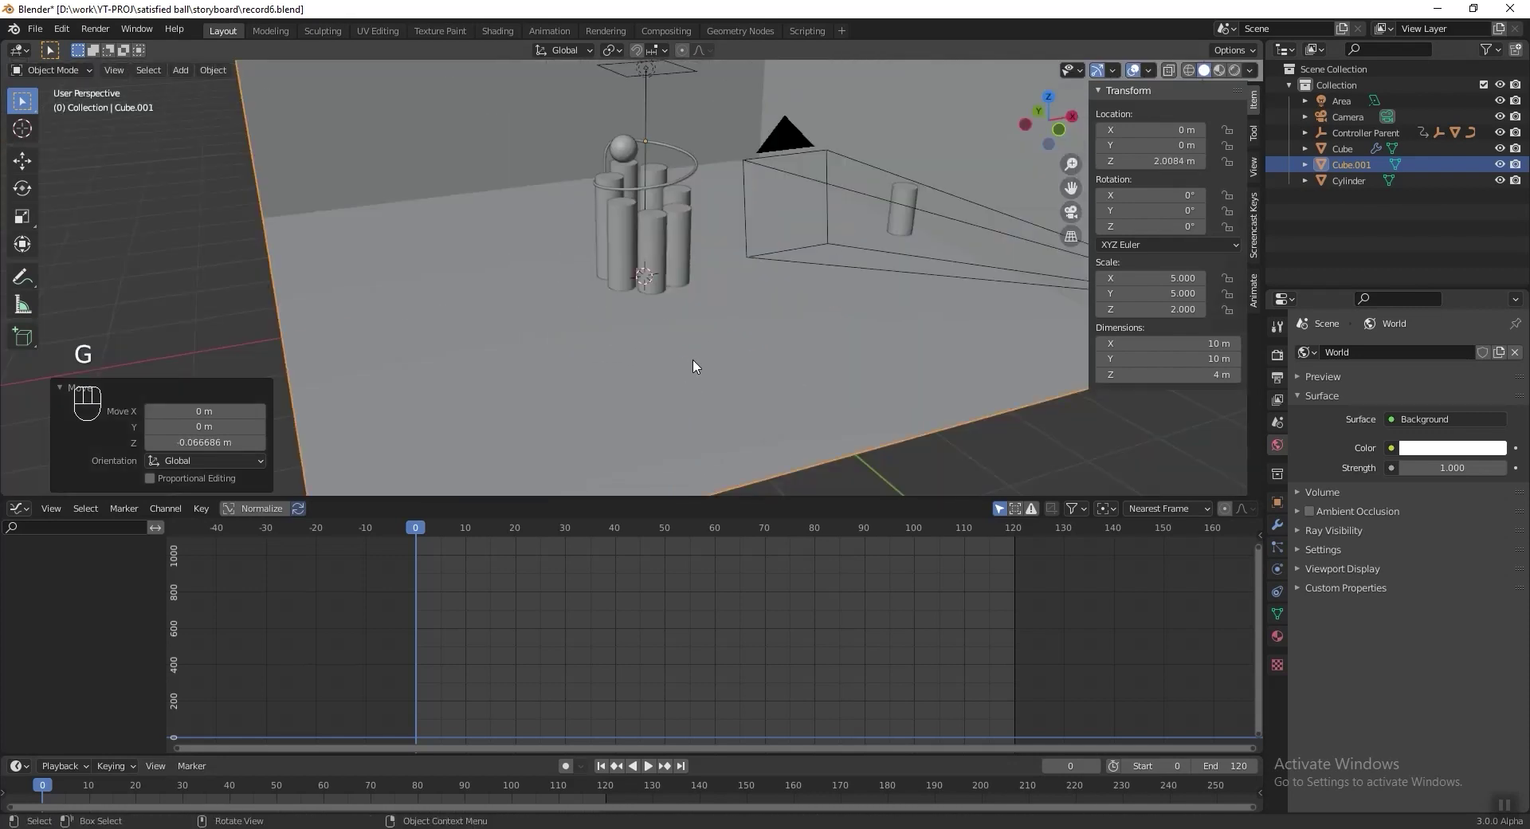
Step: Preview the scene in rendered shading and give the room a new material with base color FCCCD5
left_click(1234, 70)
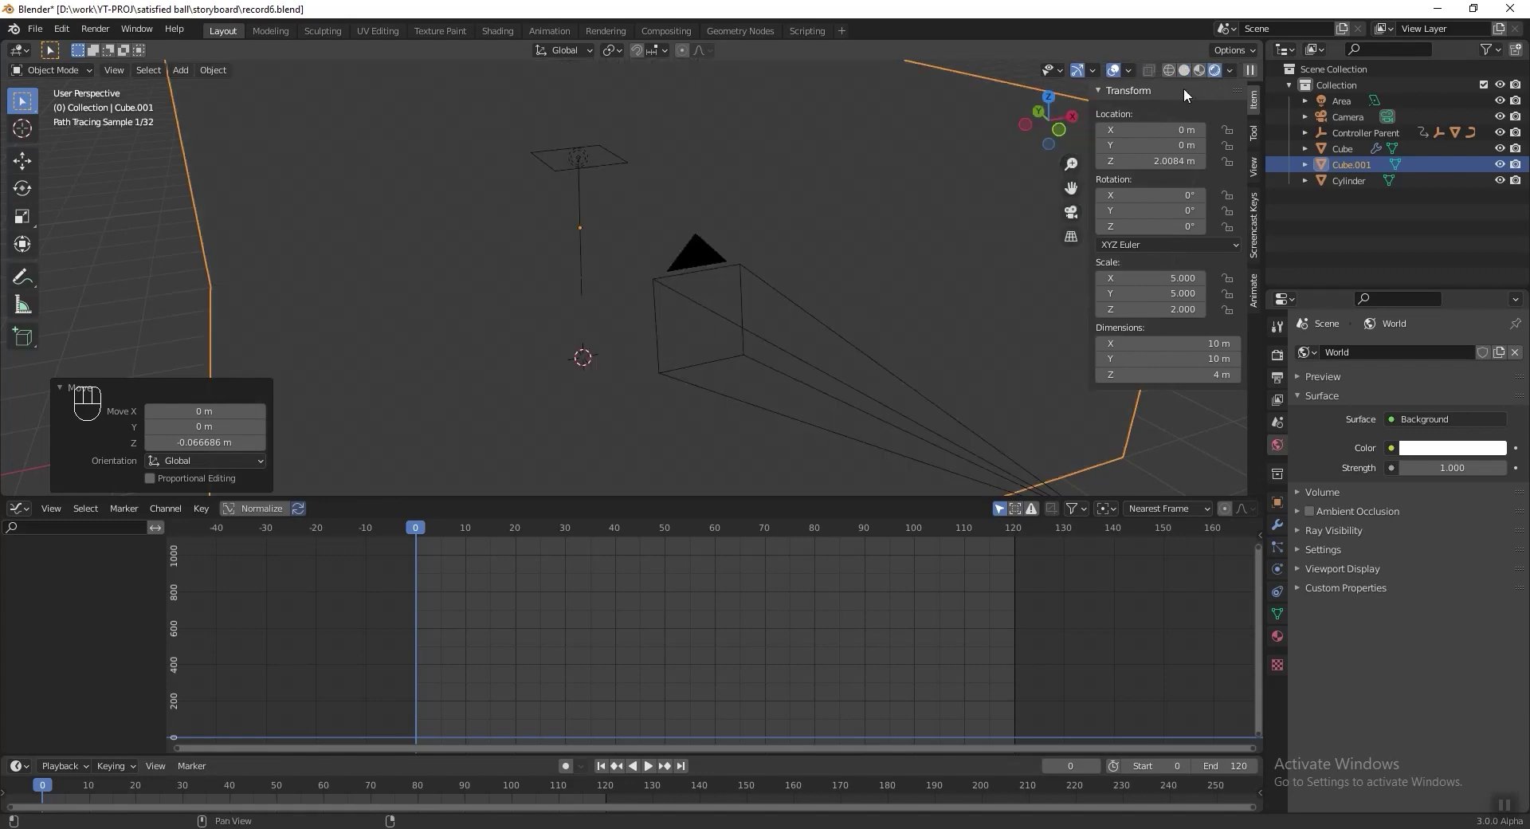
left_click(1277, 636)
left_click(1396, 423)
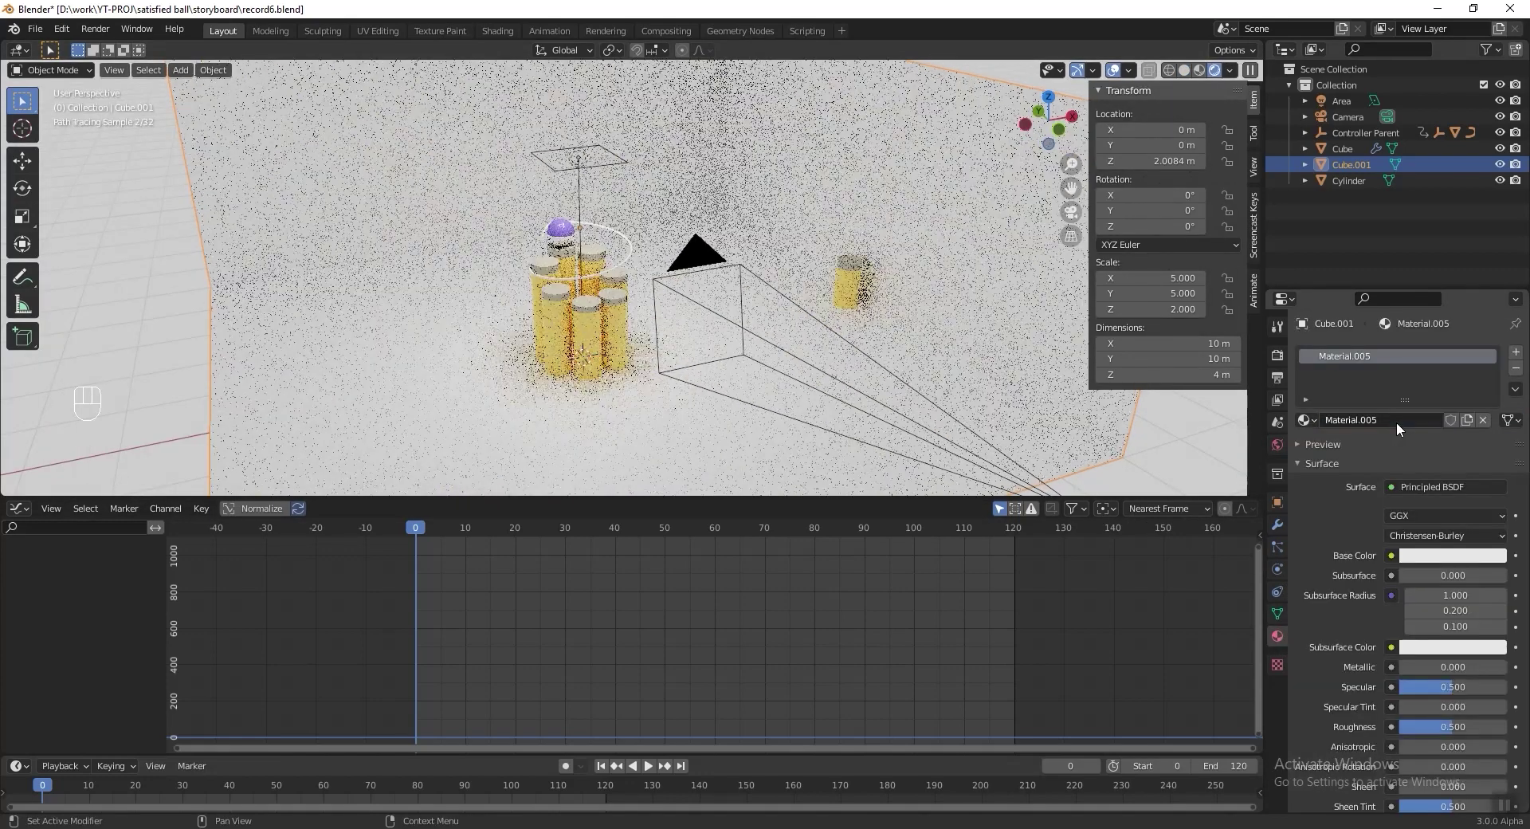
left_click(1434, 556)
left_click(1438, 484)
type("FCCCD5")
key("Return")
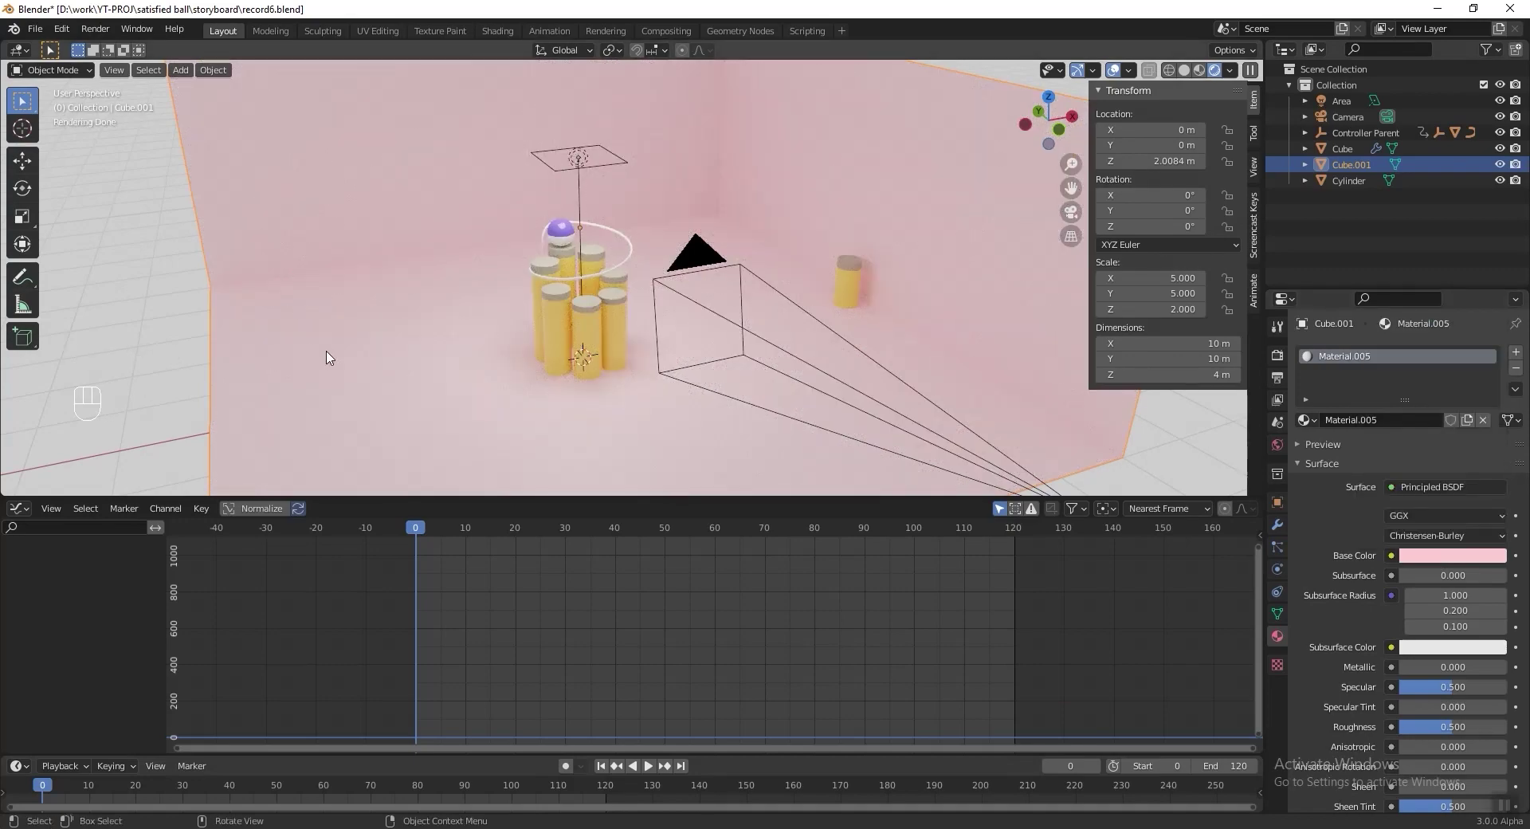
Step: Look through the camera, return to solid shading, and render a still image of frame 0
key("KP_0")
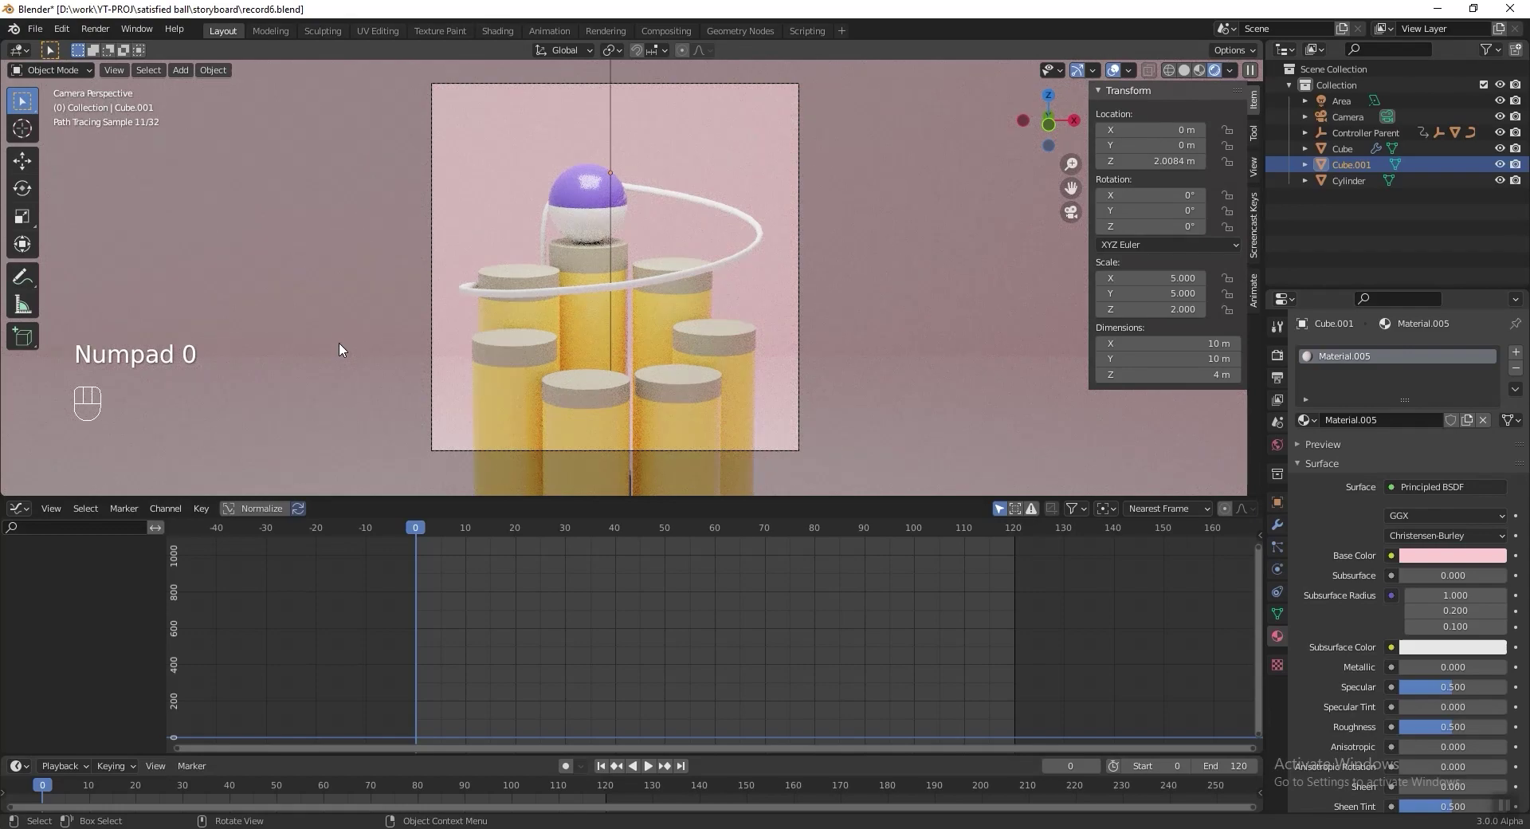
left_click(1184, 70)
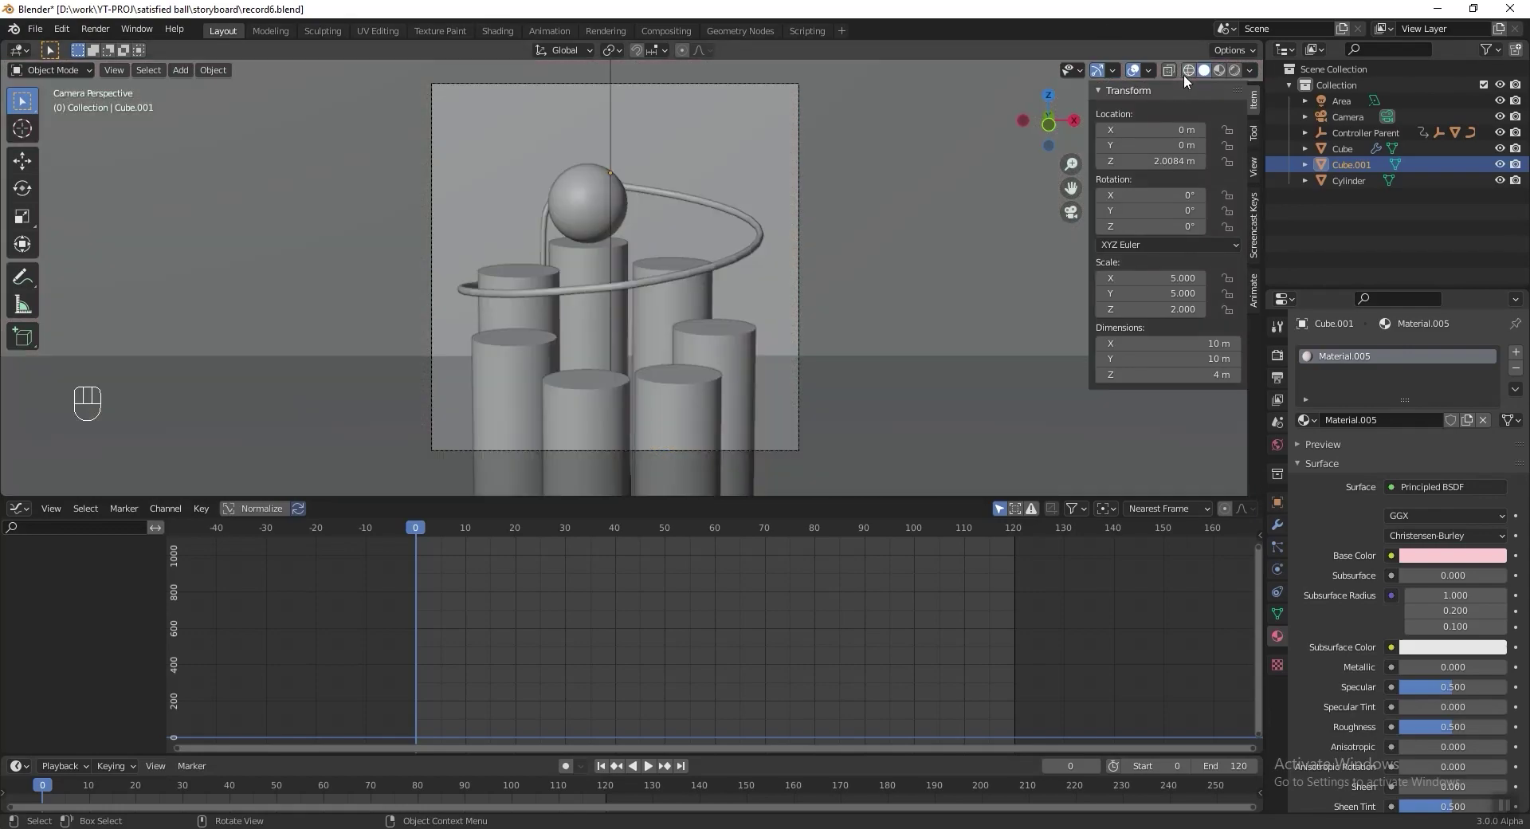
left_click(94, 31)
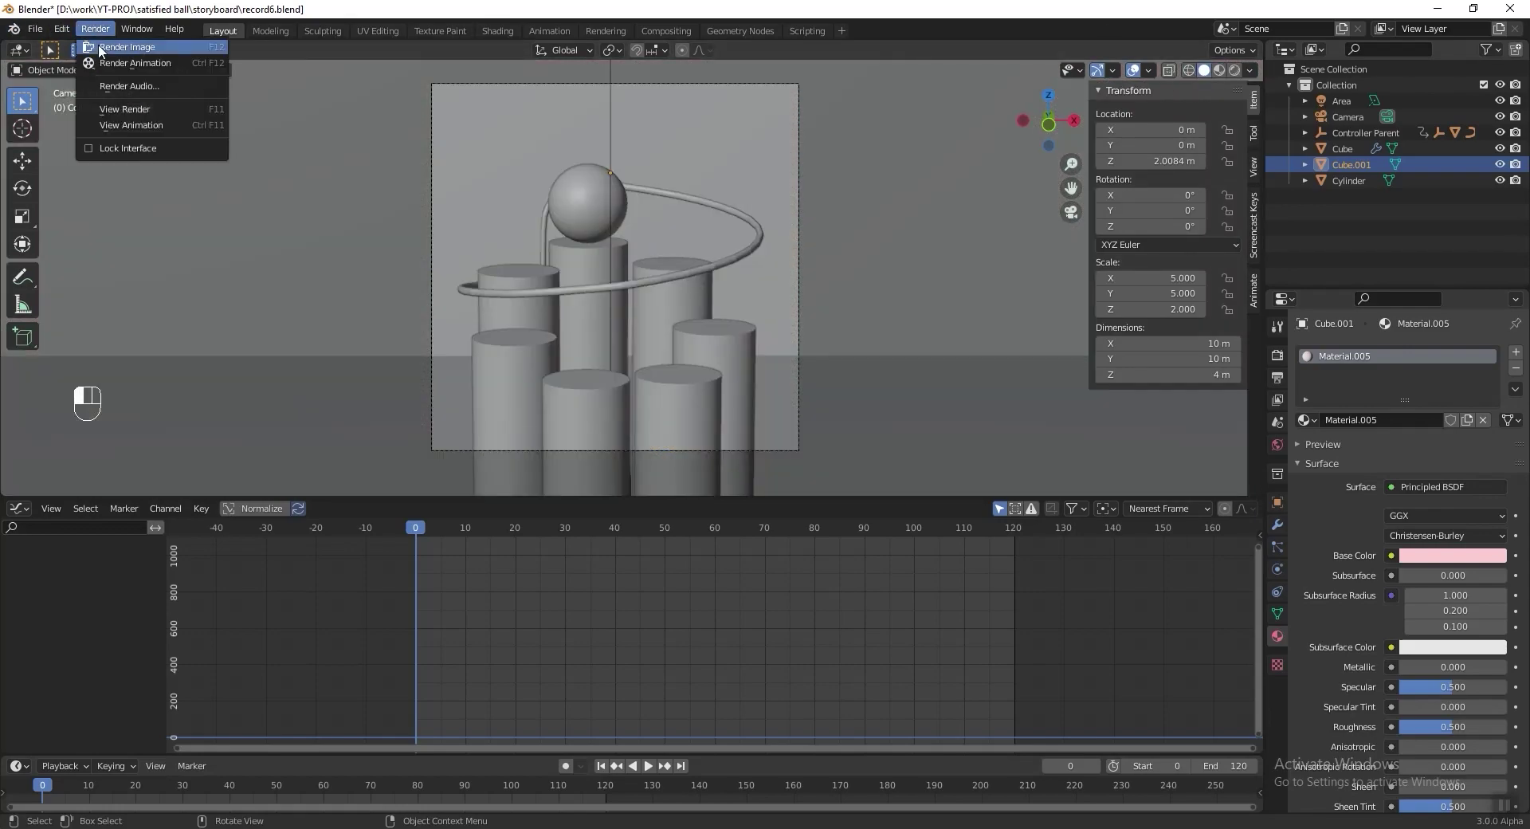
left_click(116, 45)
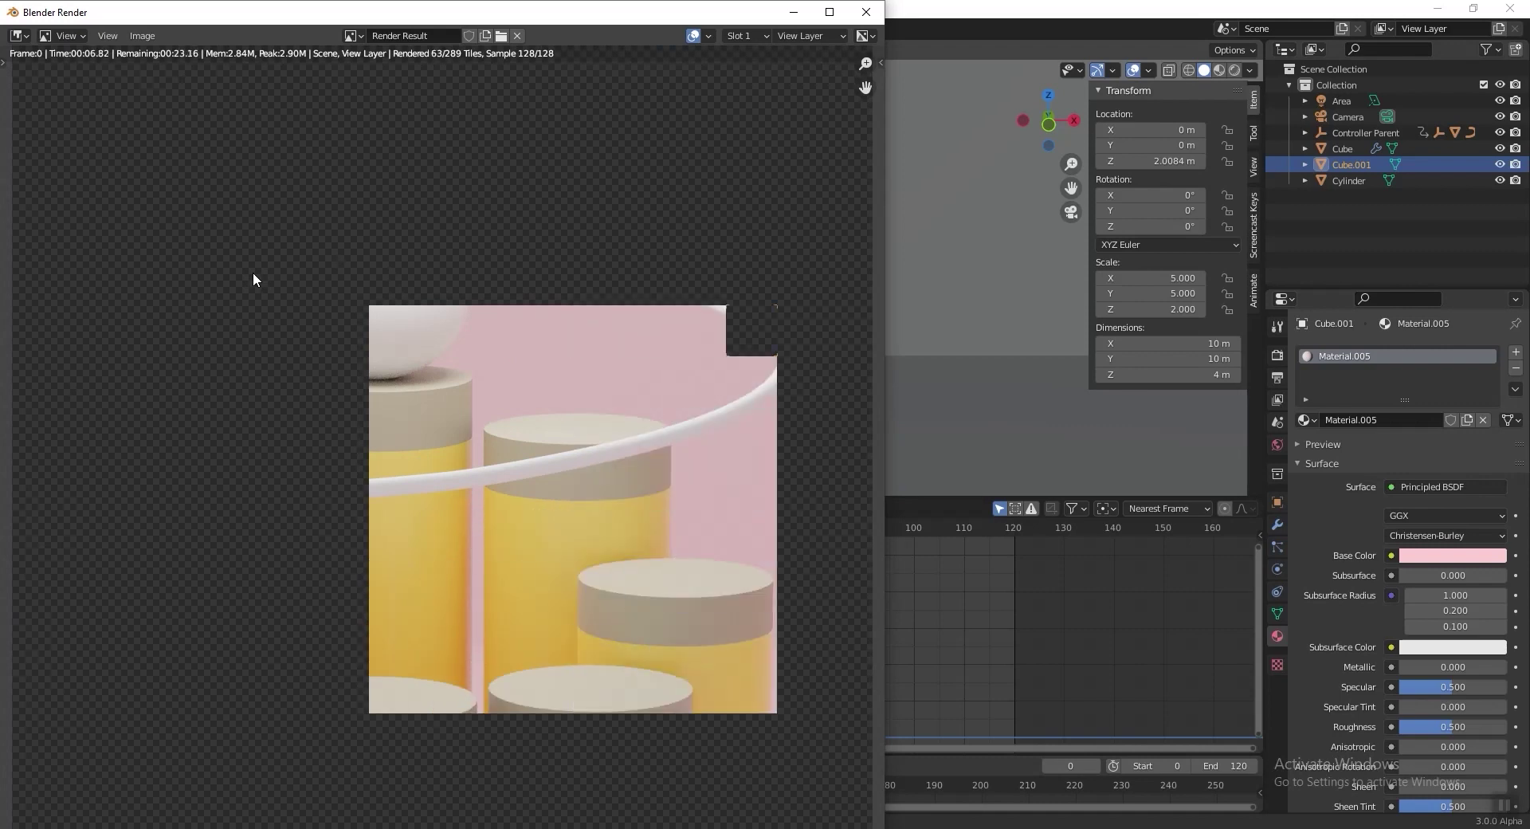
scroll(252, 271, "down", 2)
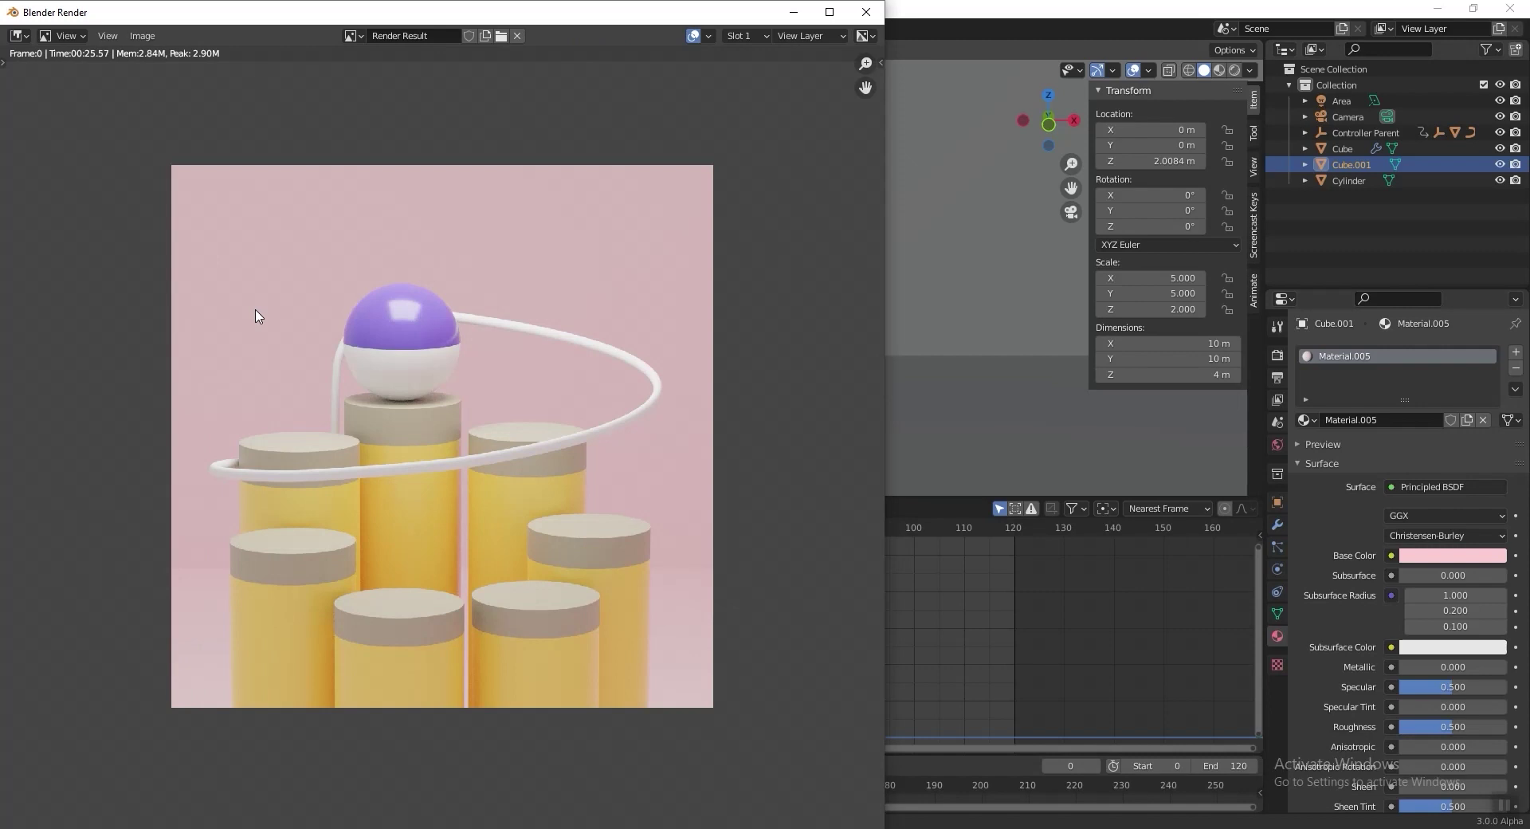
left_click(793, 12)
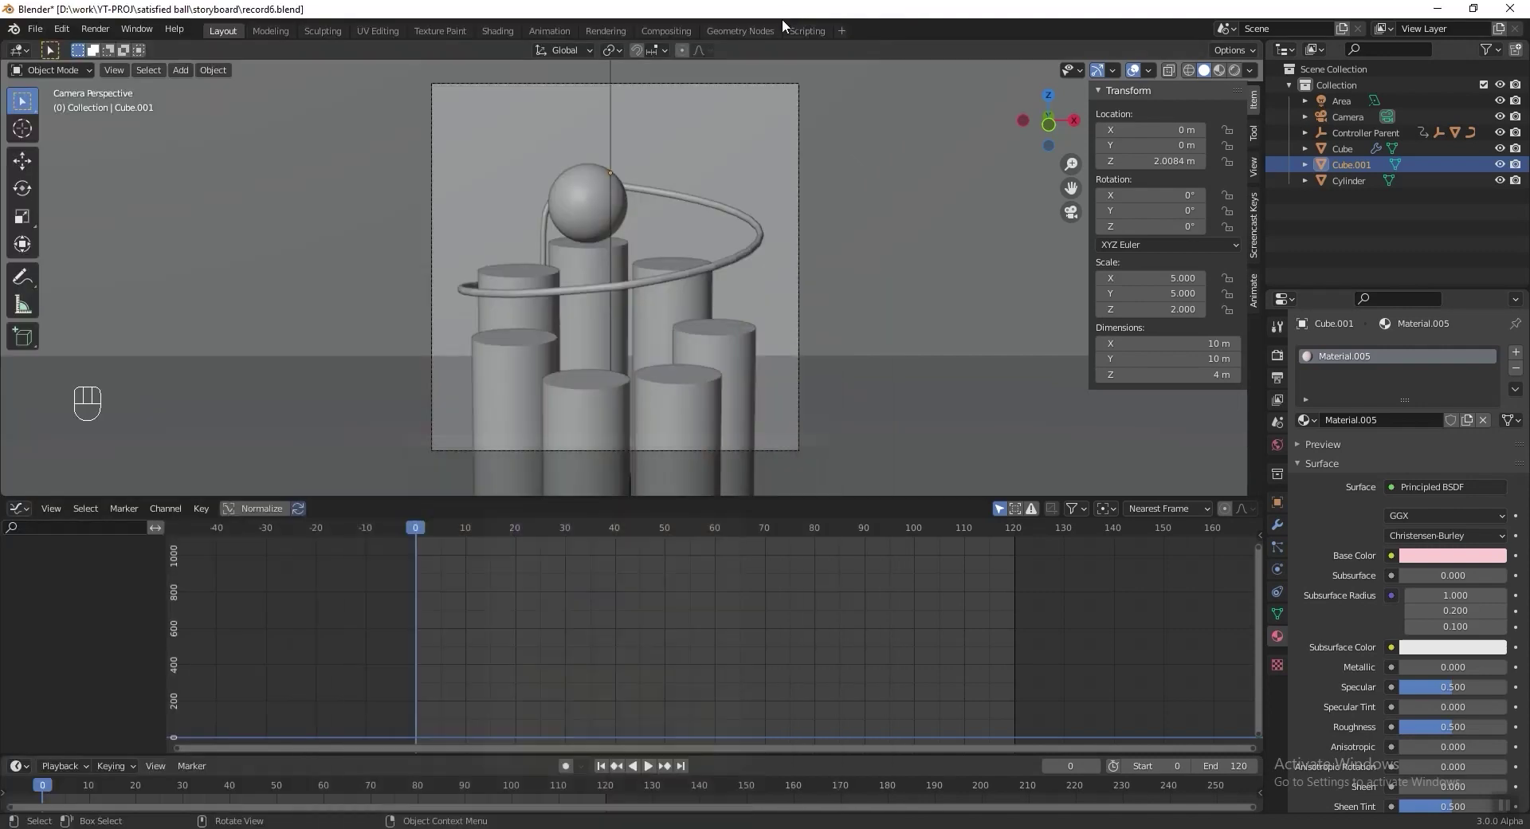
Step: Enable compositing nodes and insert an RGB Curves node between Render Layers and Composite
left_click(682, 31)
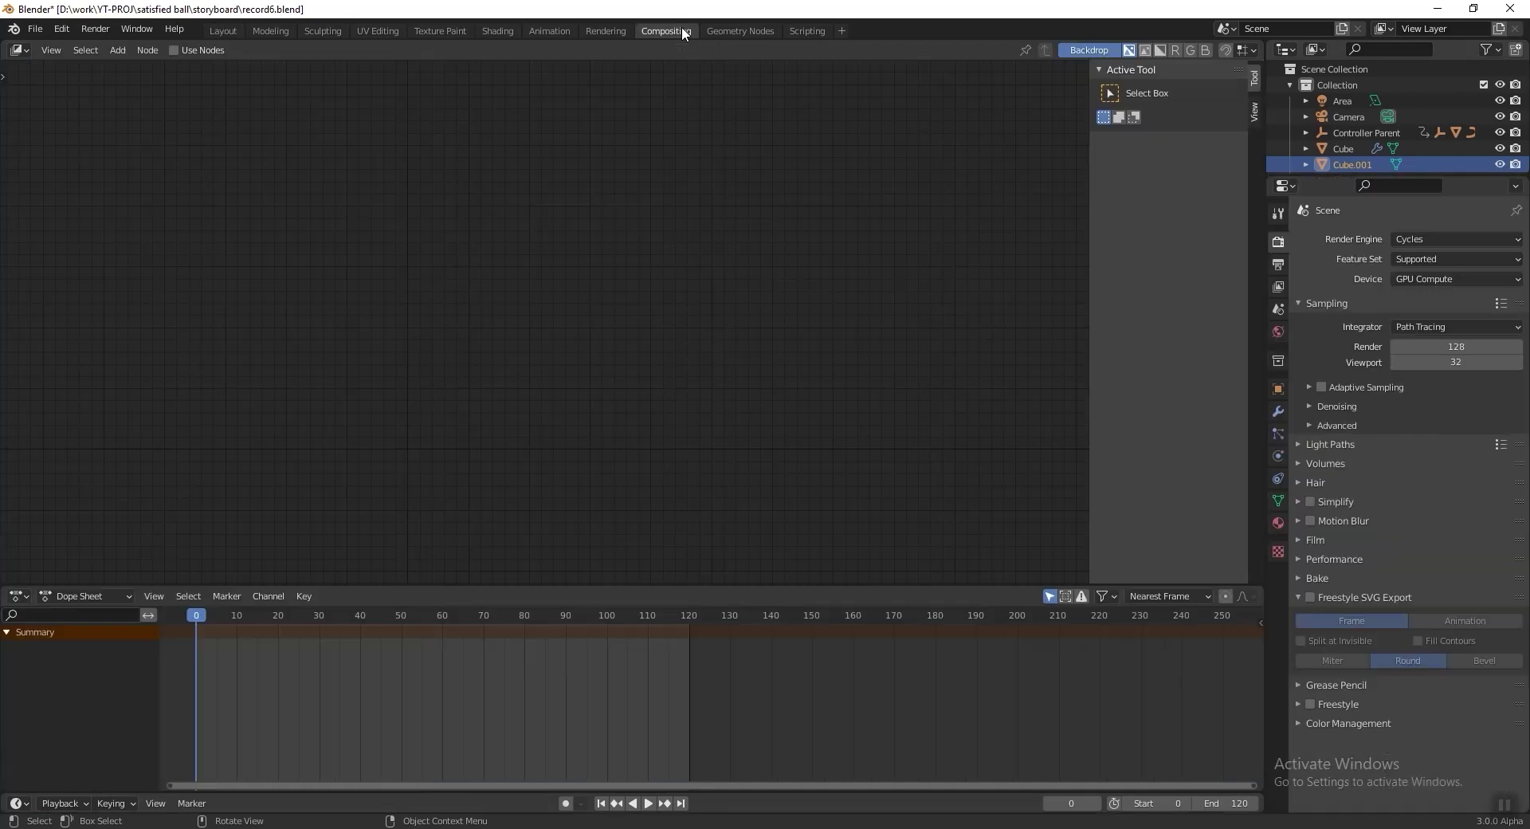
left_click(180, 50)
key("shift+a")
mouse_move(642, 416)
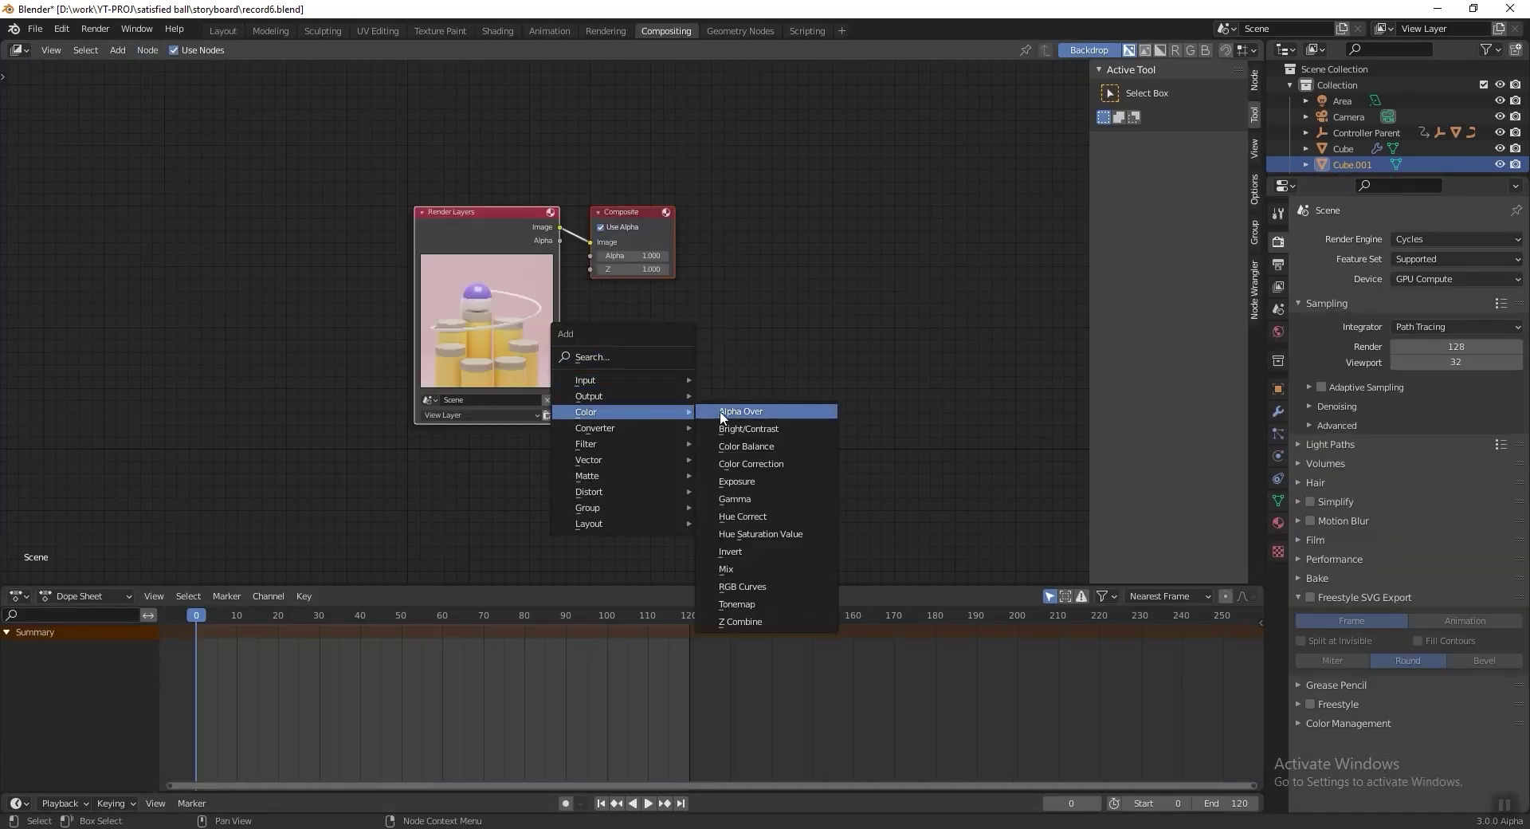
left_click(741, 586)
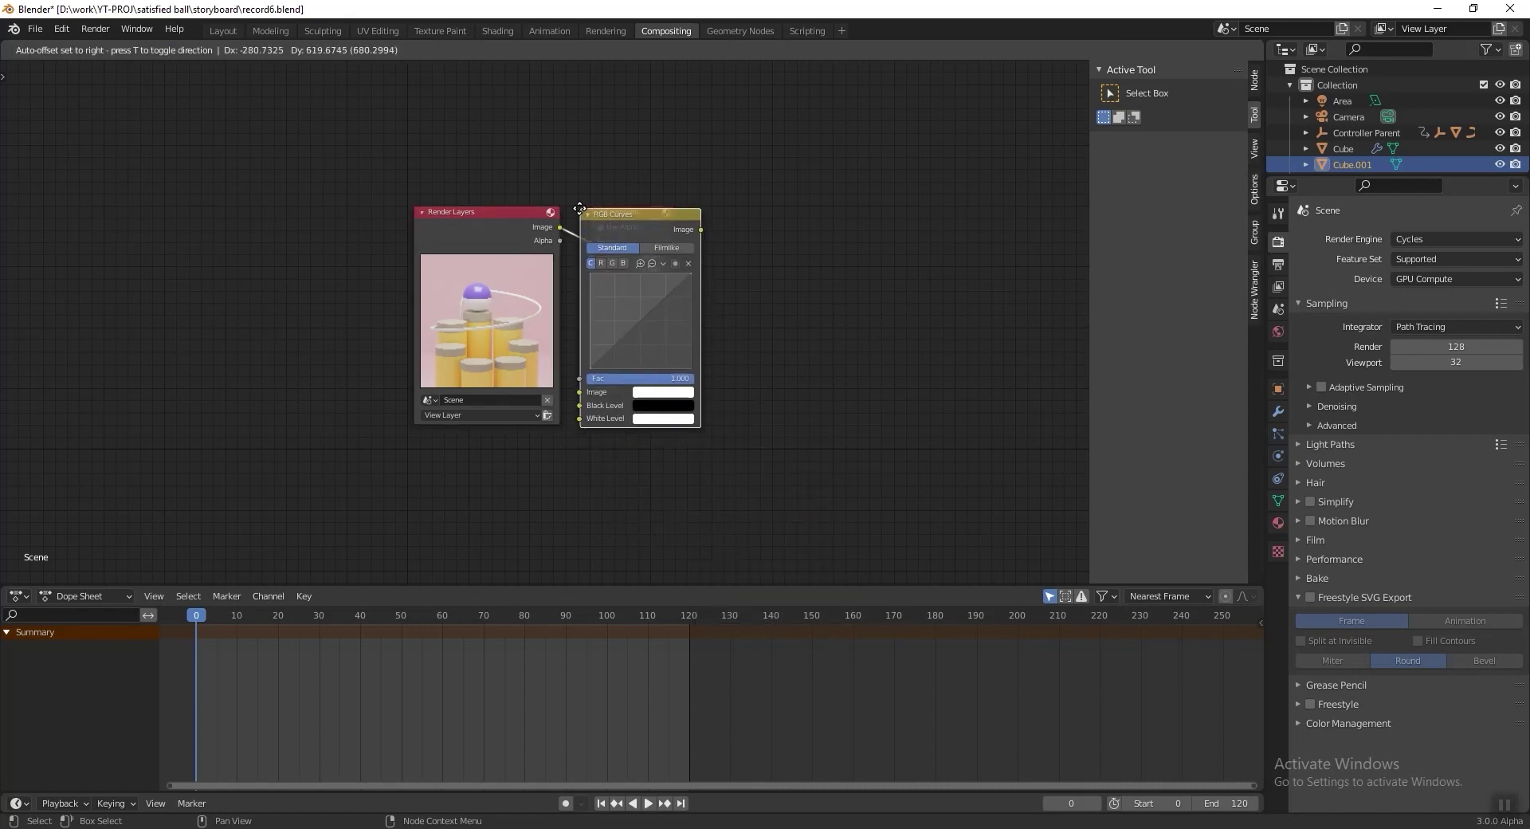
left_click(560, 182)
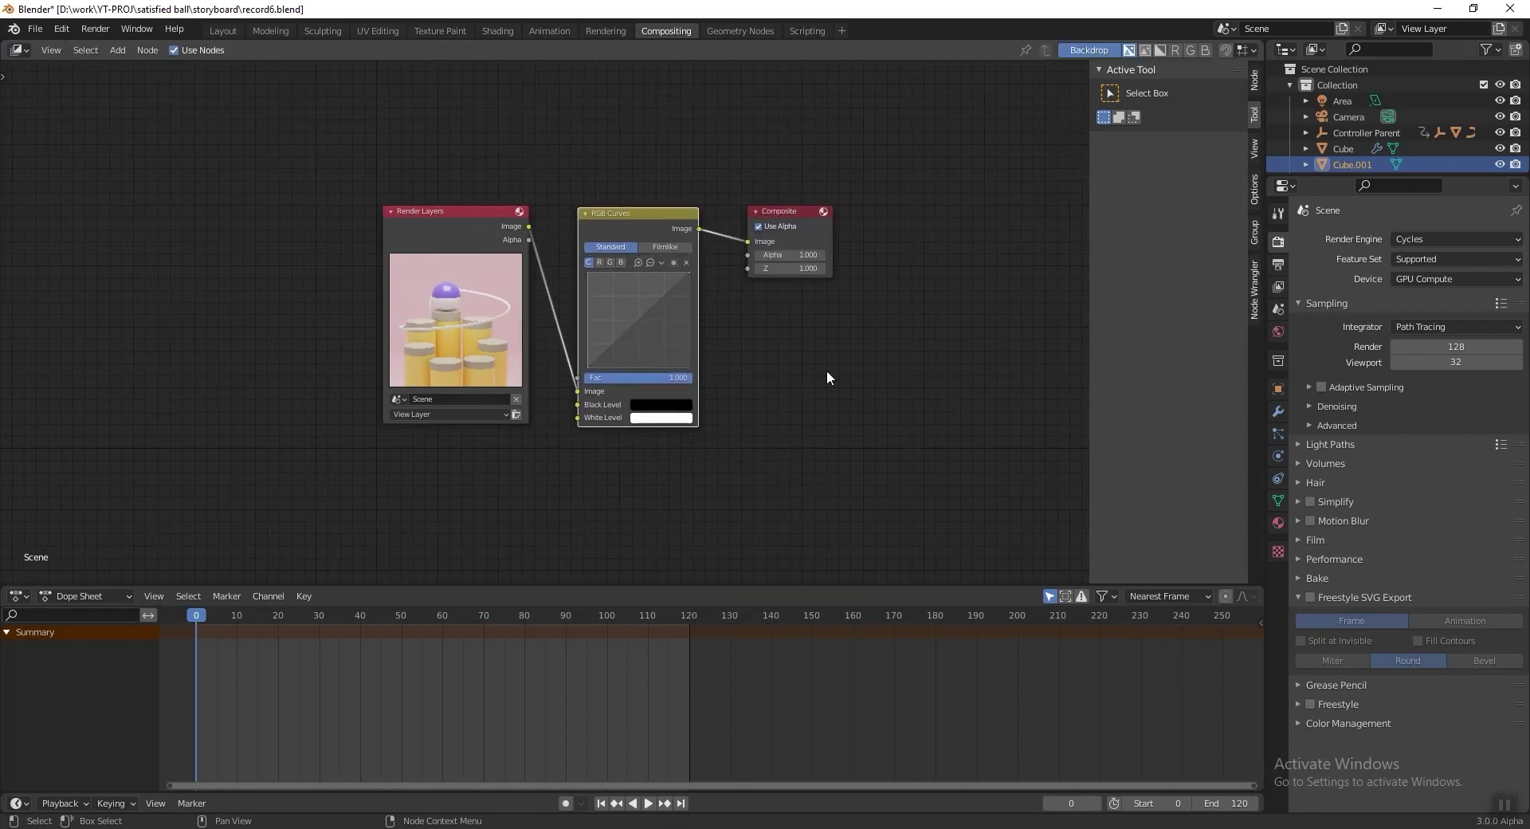
Step: Add a Viewer node fed by the RGB Curves image output and fit the backdrop to the node editor
key("shift+a")
mouse_move(776, 320)
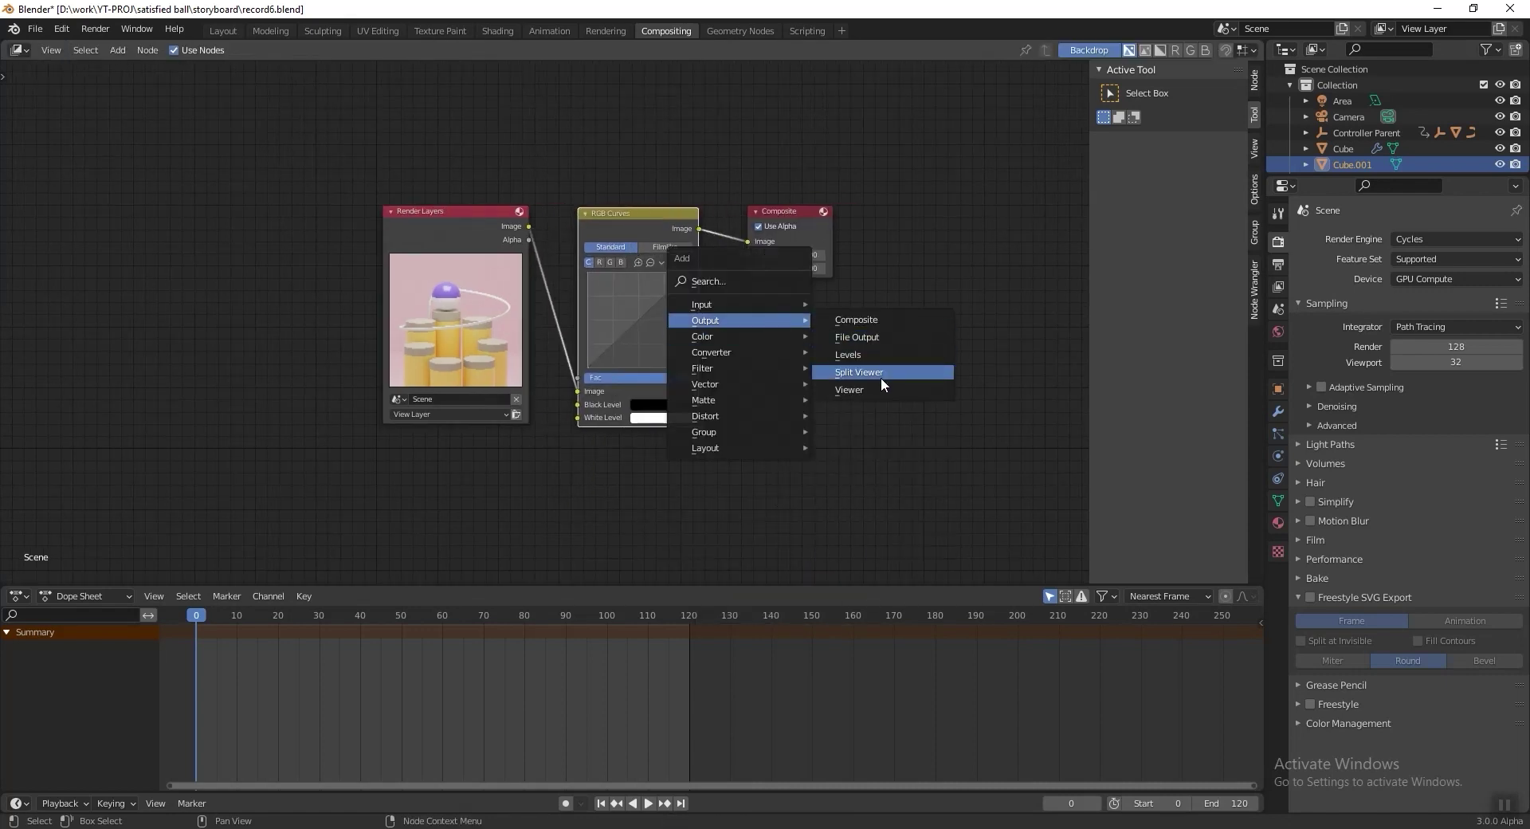
left_click(848, 389)
left_click(757, 293)
left_click_drag(698, 229, 752, 329)
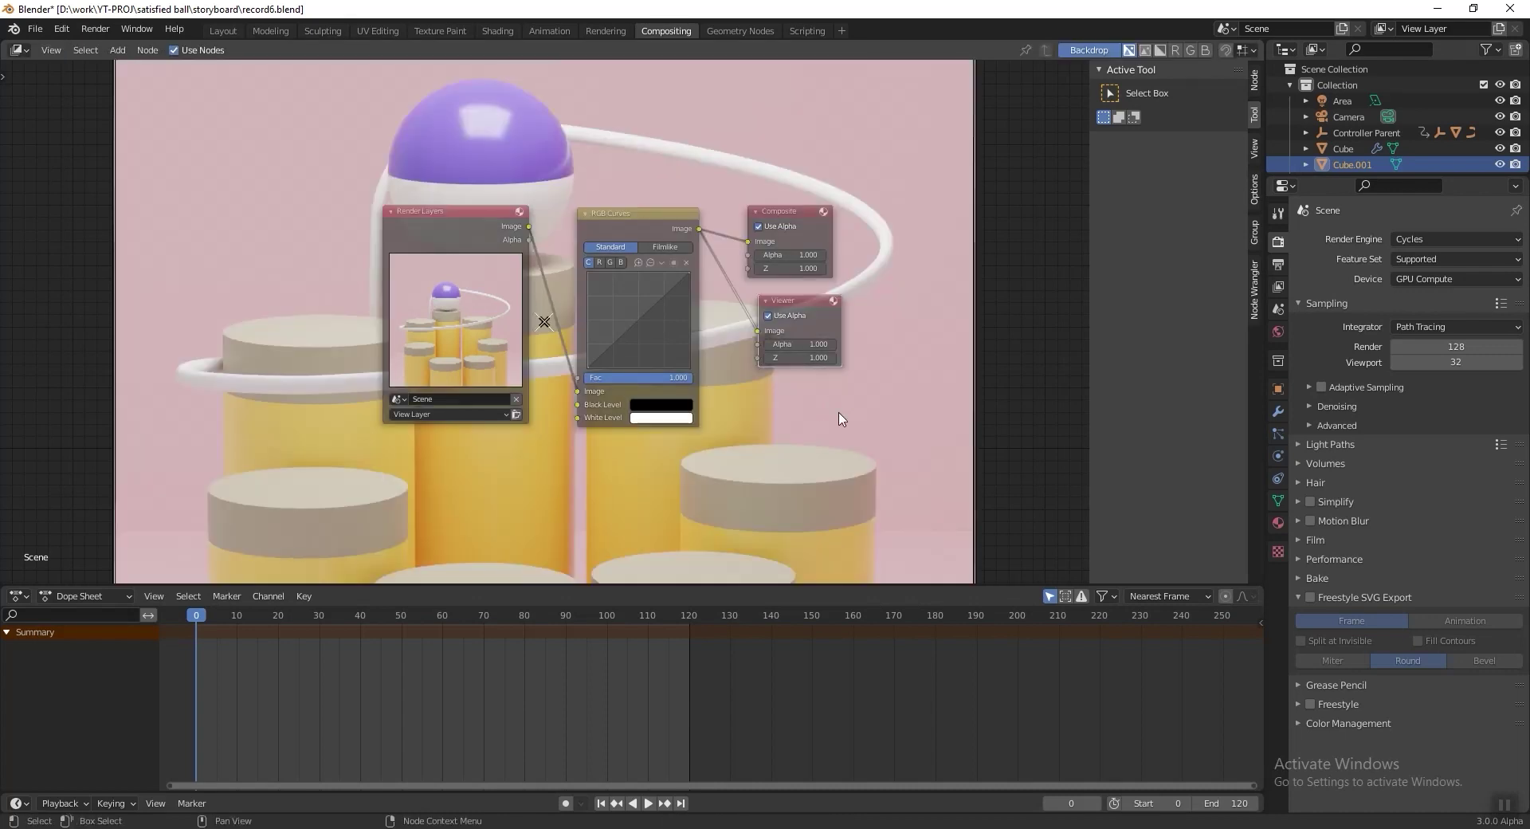
left_click(1253, 149)
left_click(1183, 185)
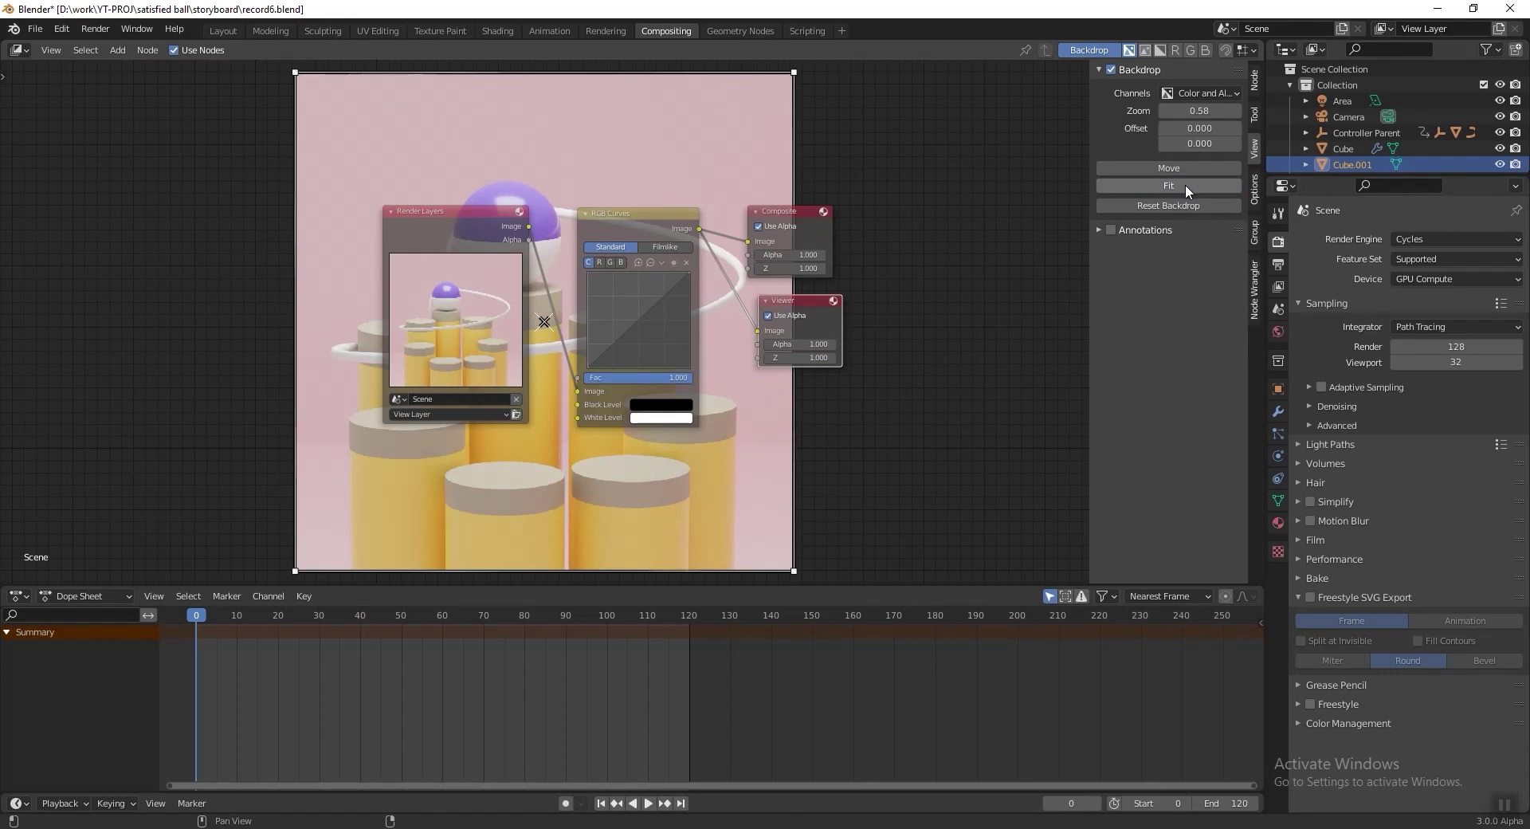
Step: Set the combined RGB curve's lower endpoint to X 0.1 and its upper endpoint to X 0.9
scroll(672, 322, "up", 1)
scroll(672, 321, "up", 2)
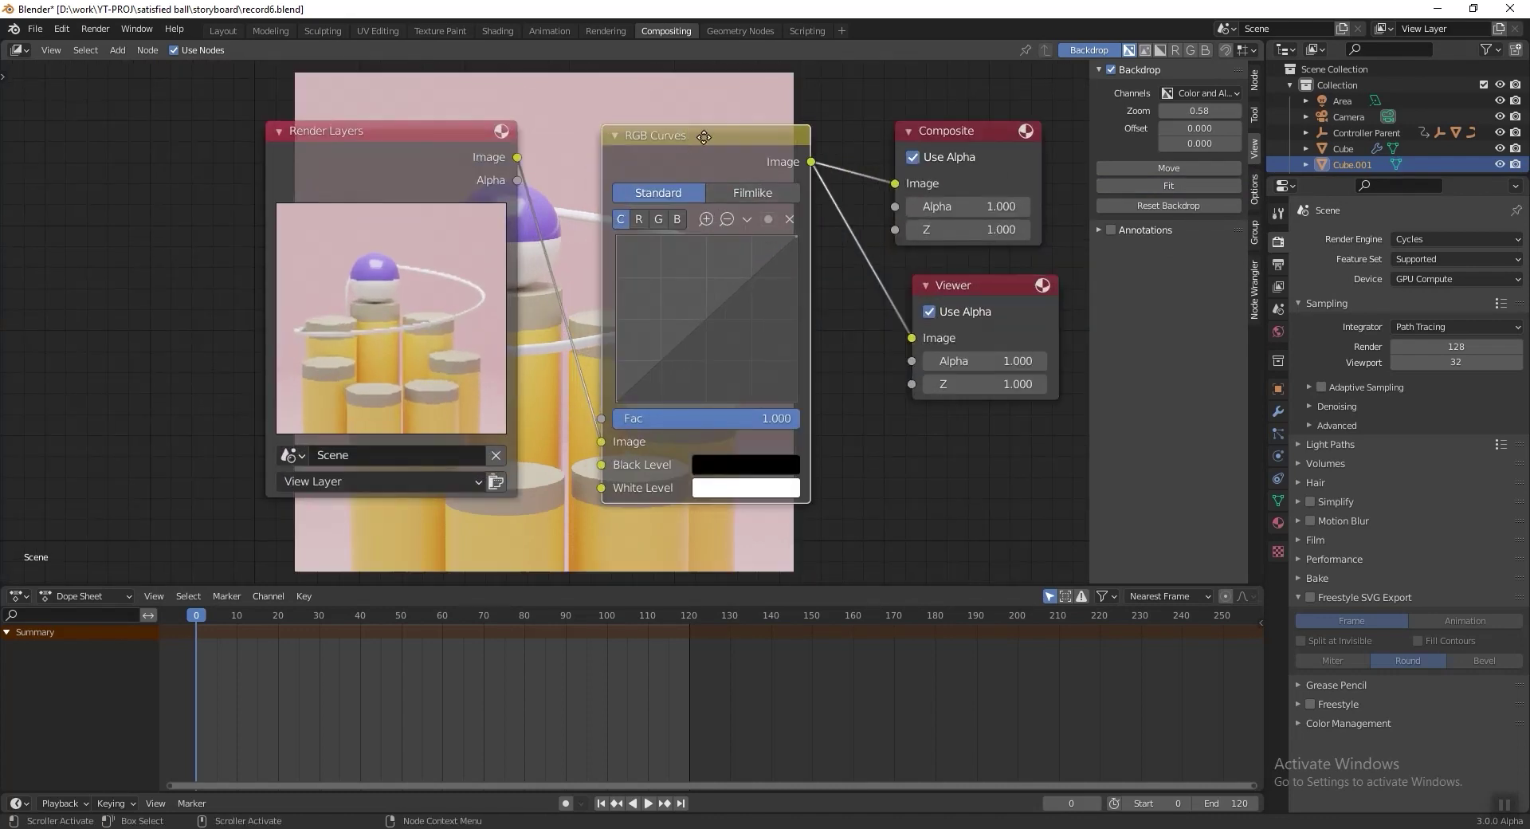
middle_click_drag(632, 350, 706, 372)
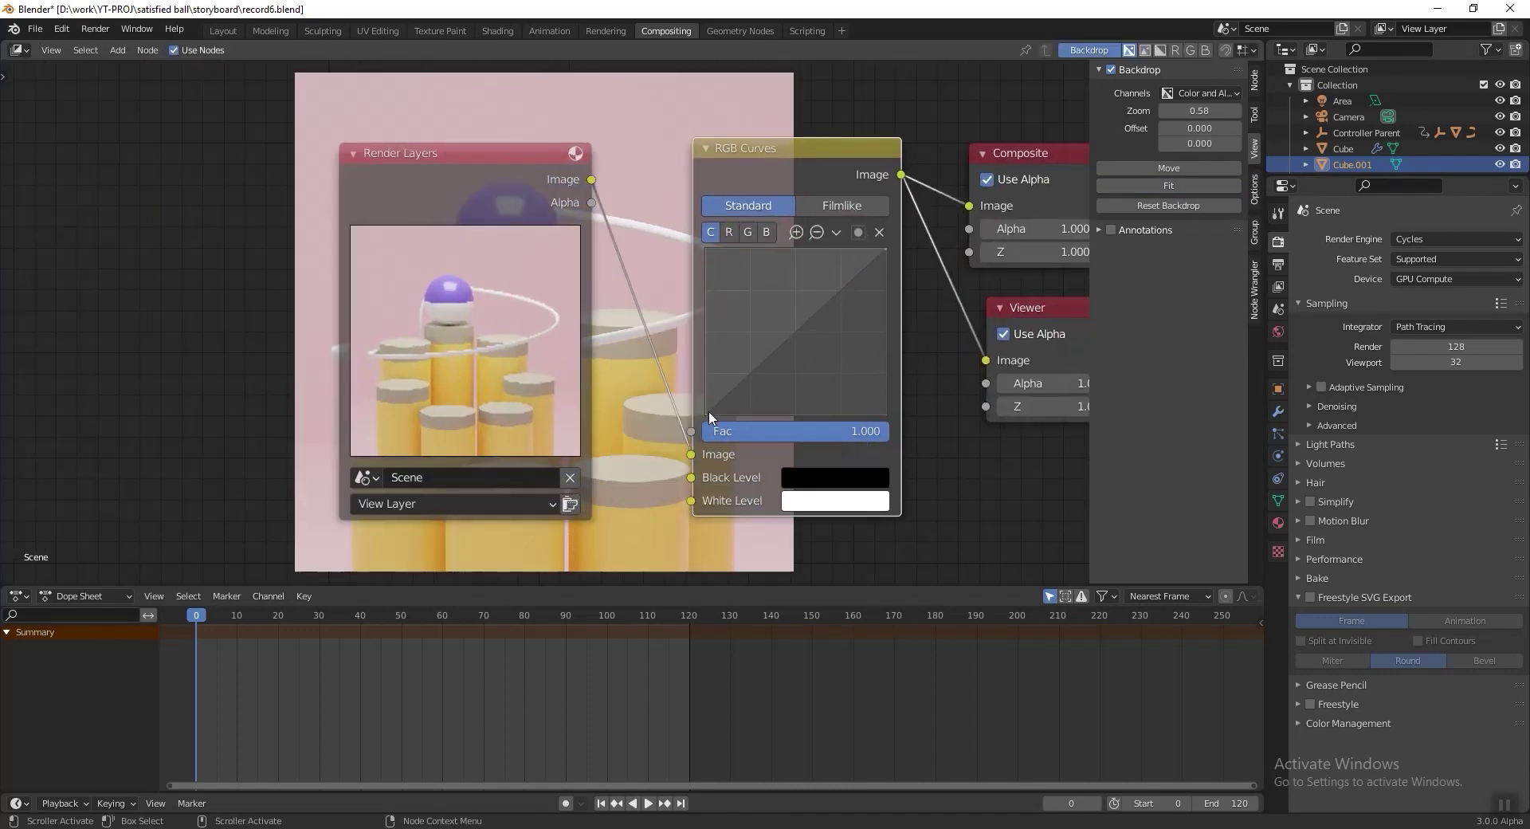
left_click(707, 411)
left_click(767, 431)
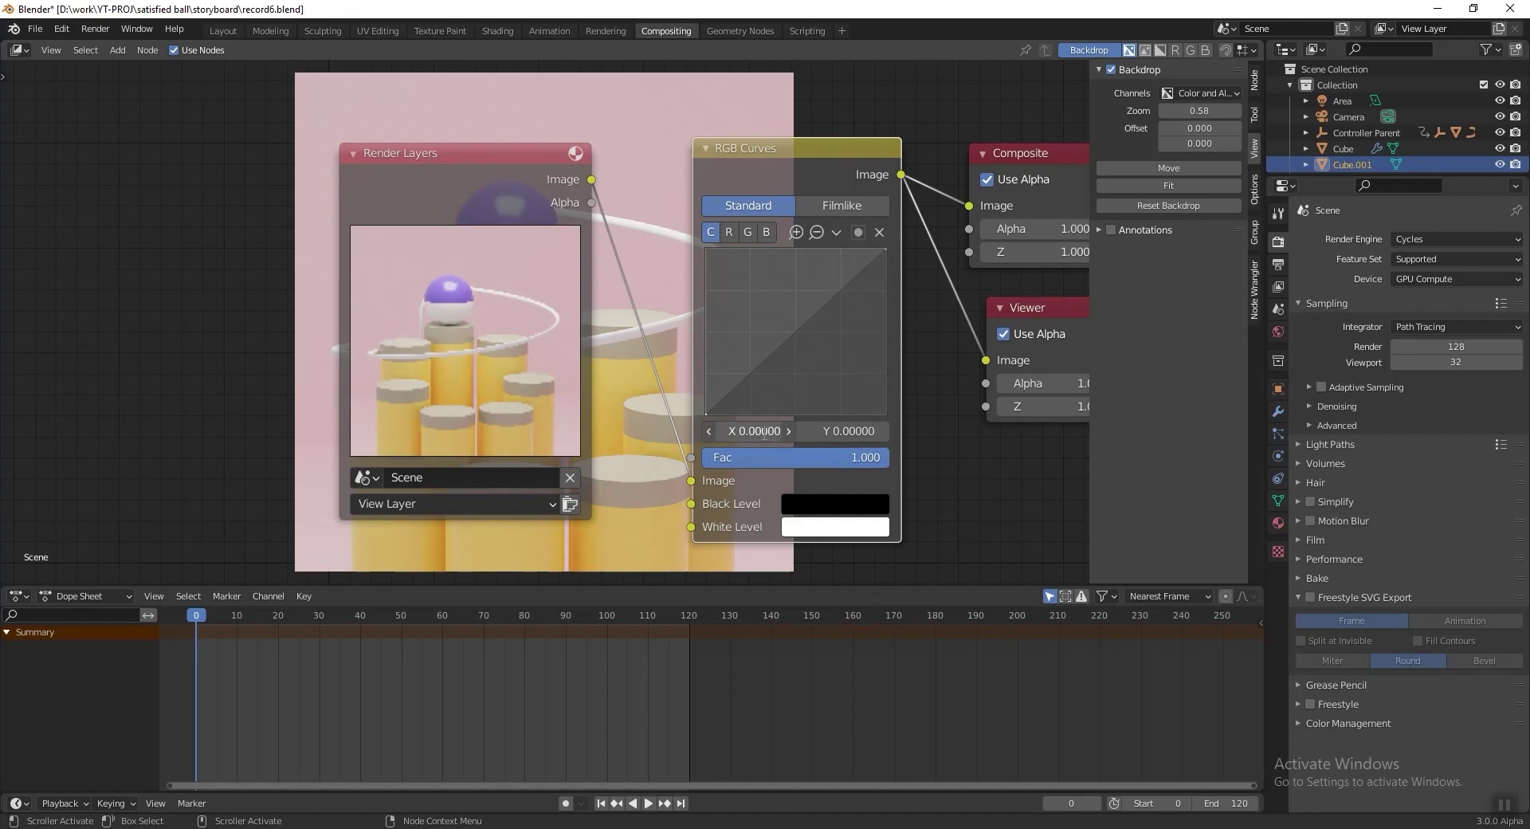
type("0.1")
key("Return")
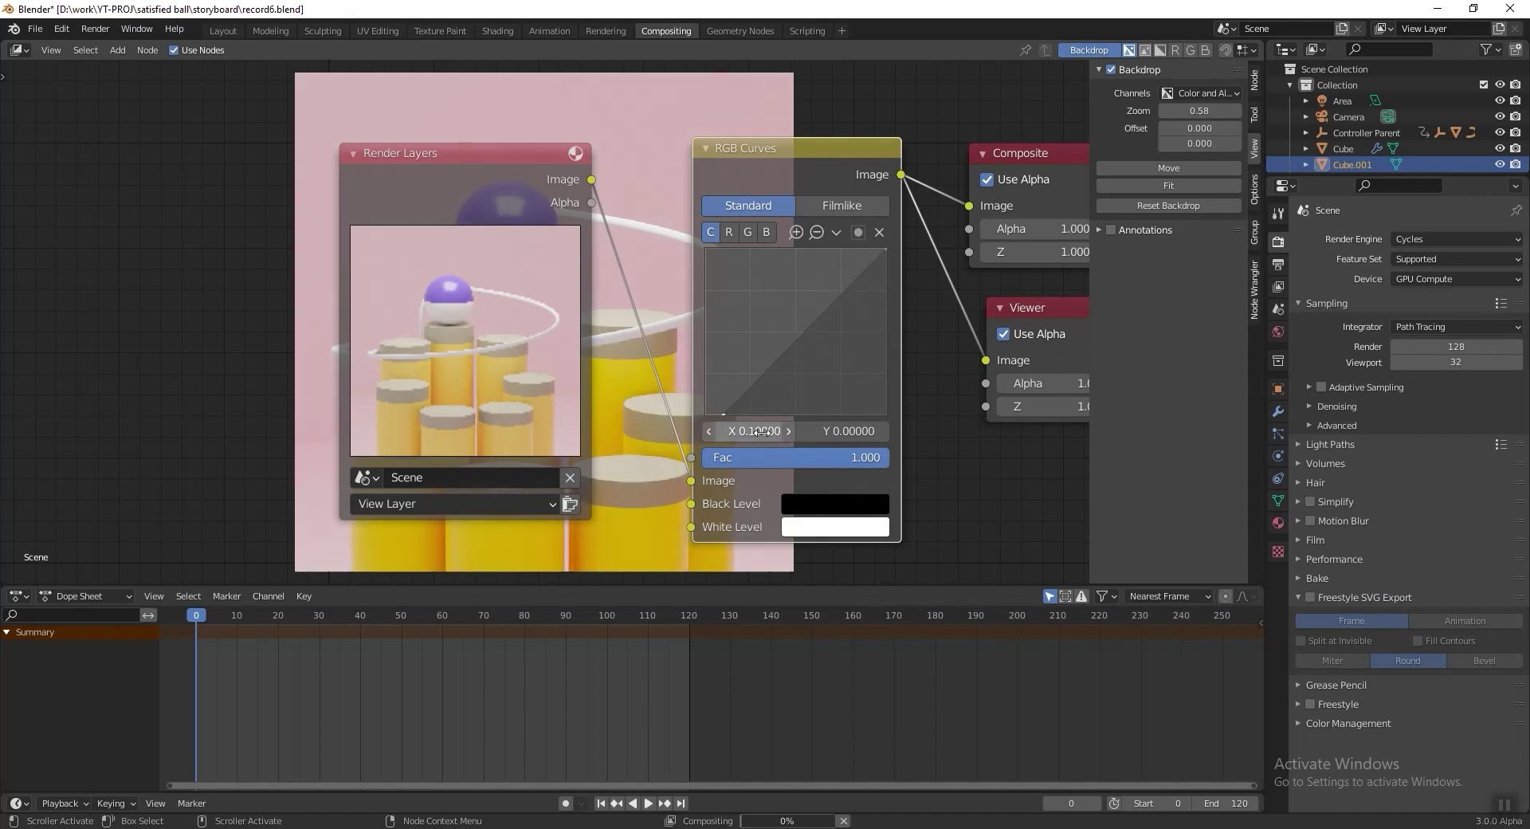
left_click(884, 248)
left_click(752, 431)
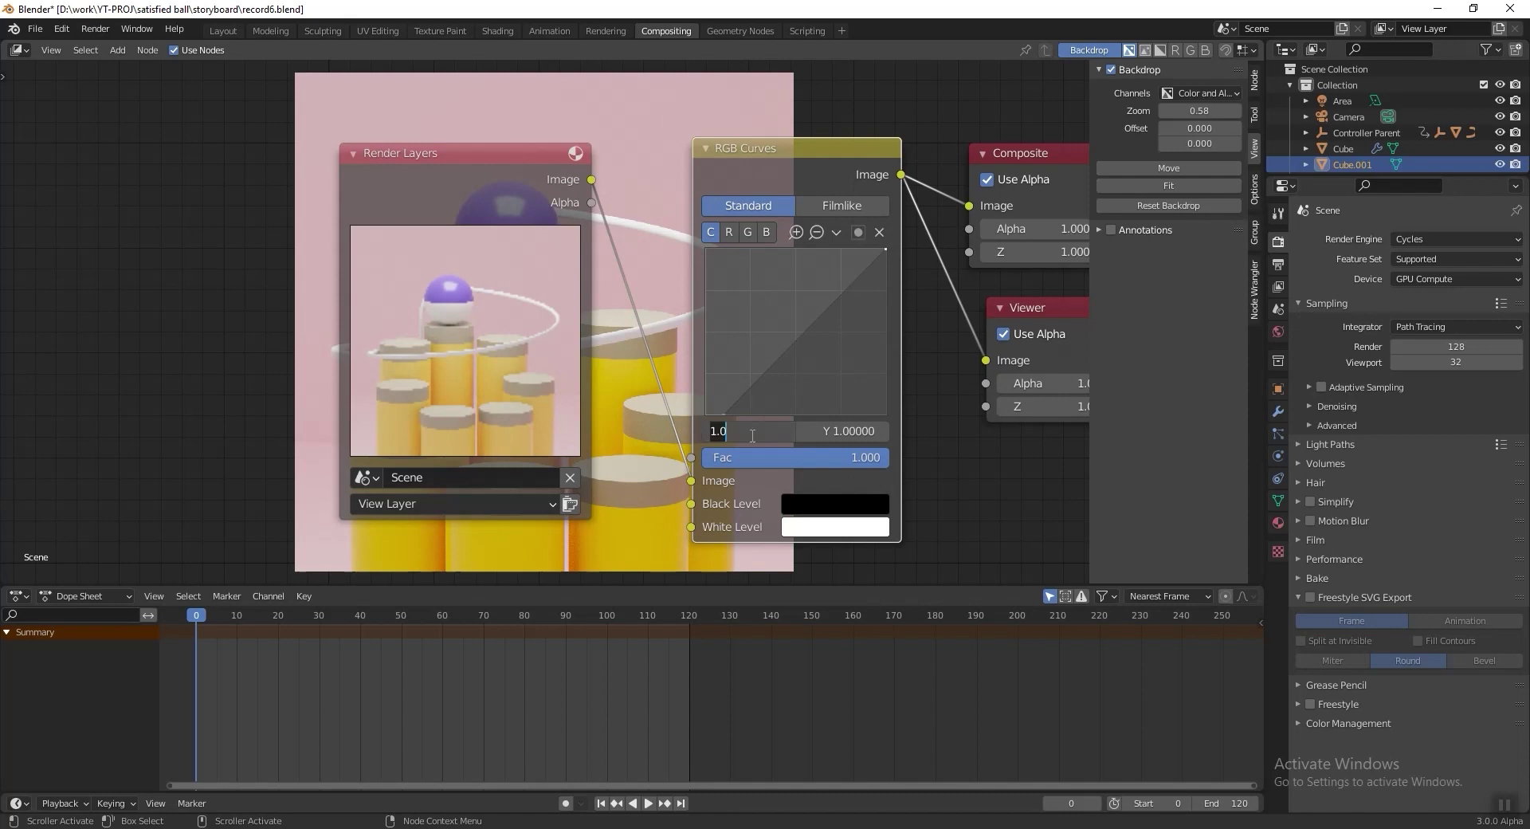
type(".9")
key("Return")
Step: Add a middle point to the RGB curve at about X 0.494, Y 0.438 and save the file
left_click_drag(787, 339, 795, 344)
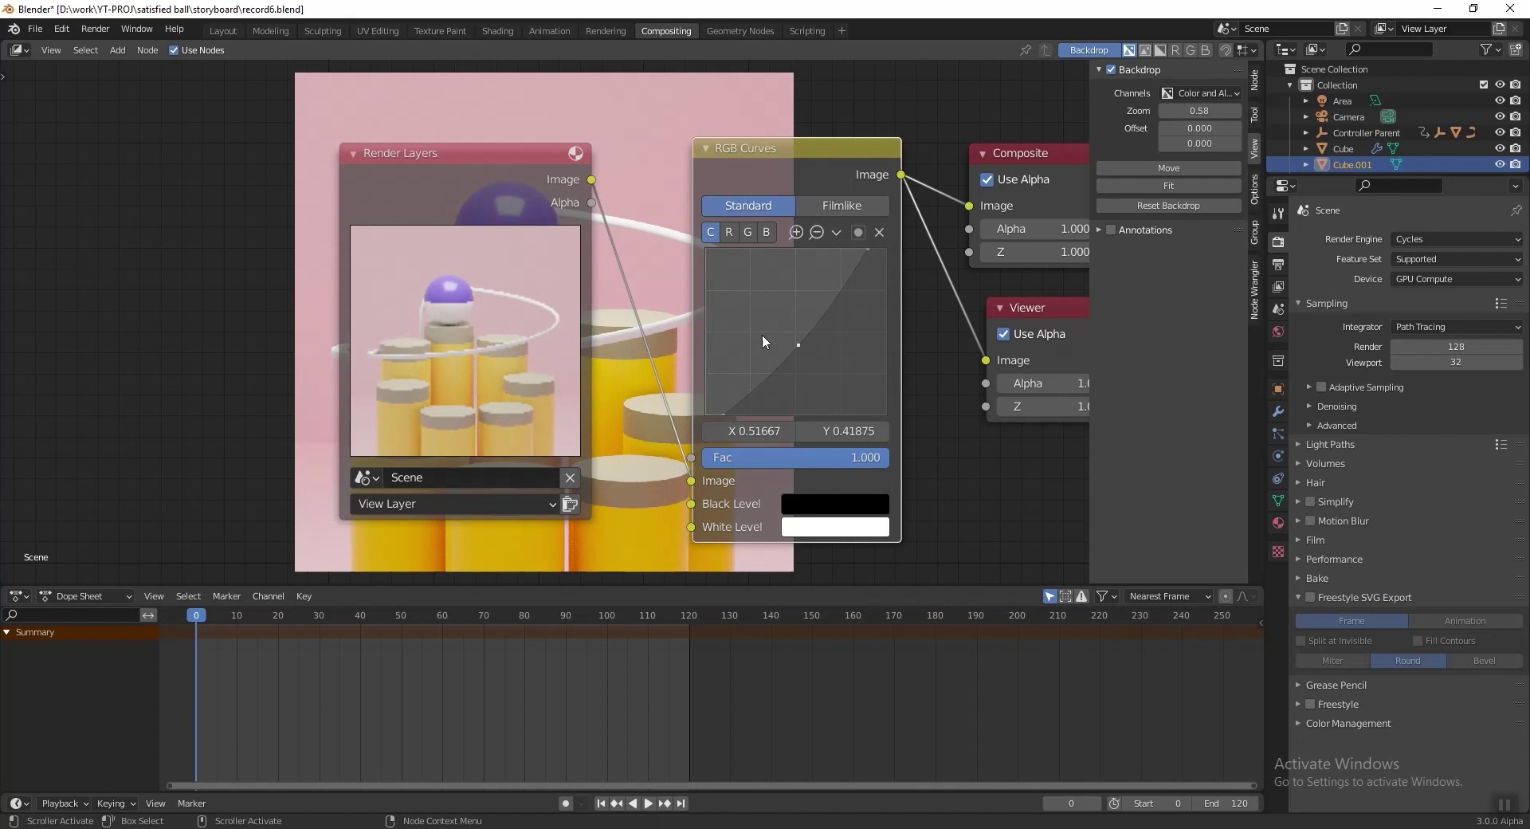
left_click_drag(800, 341, 795, 338)
scroll(752, 318, "down", 2)
middle_click_drag(752, 319, 911, 328)
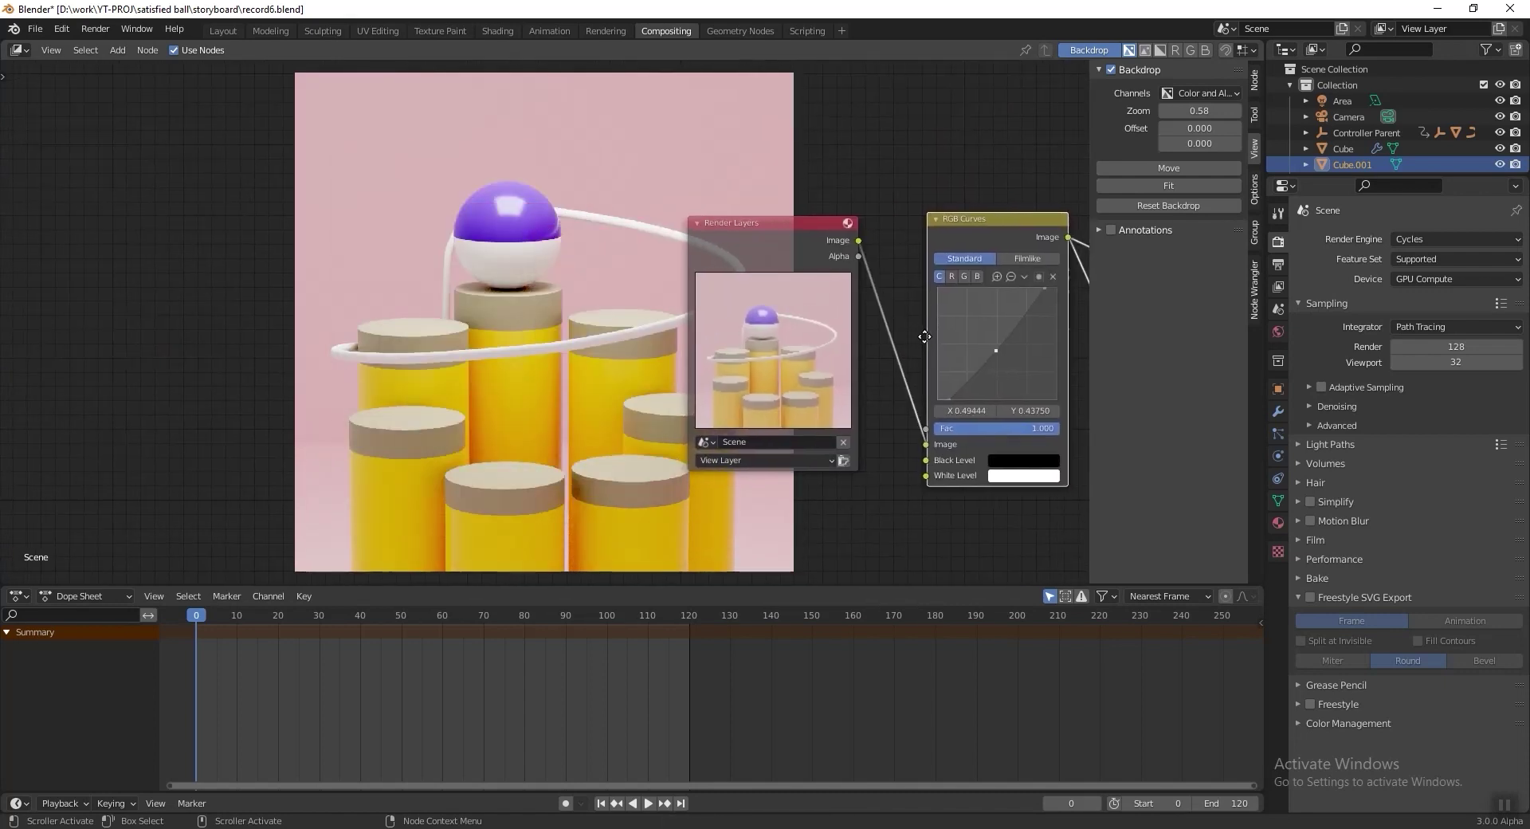
key("ctrl+s")
Step: Create a folder named Render Sequence on the Desktop and set it as the render output path
left_click(1279, 263)
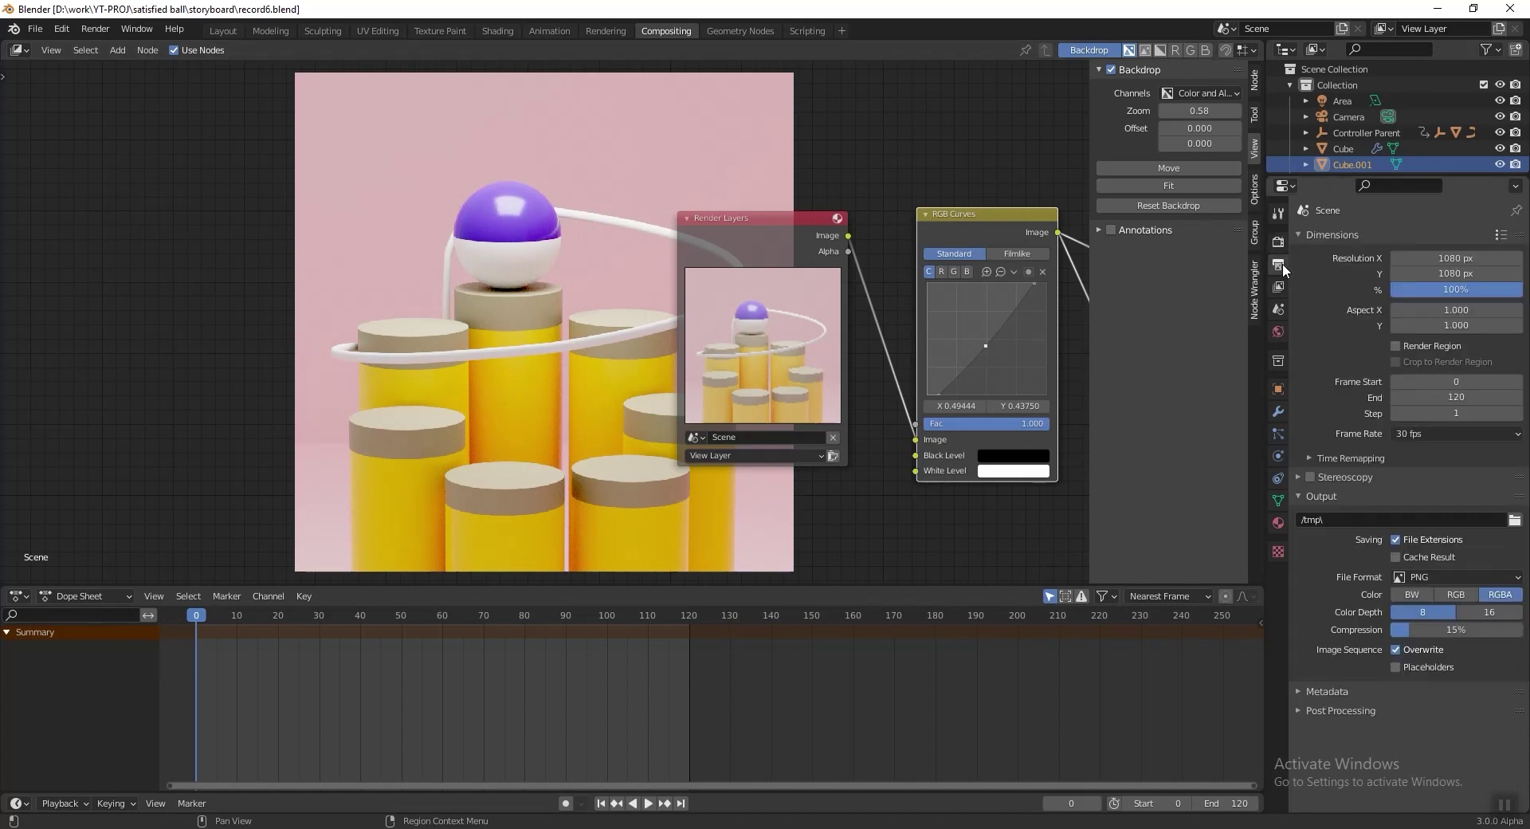
left_click(1514, 519)
left_click(393, 339)
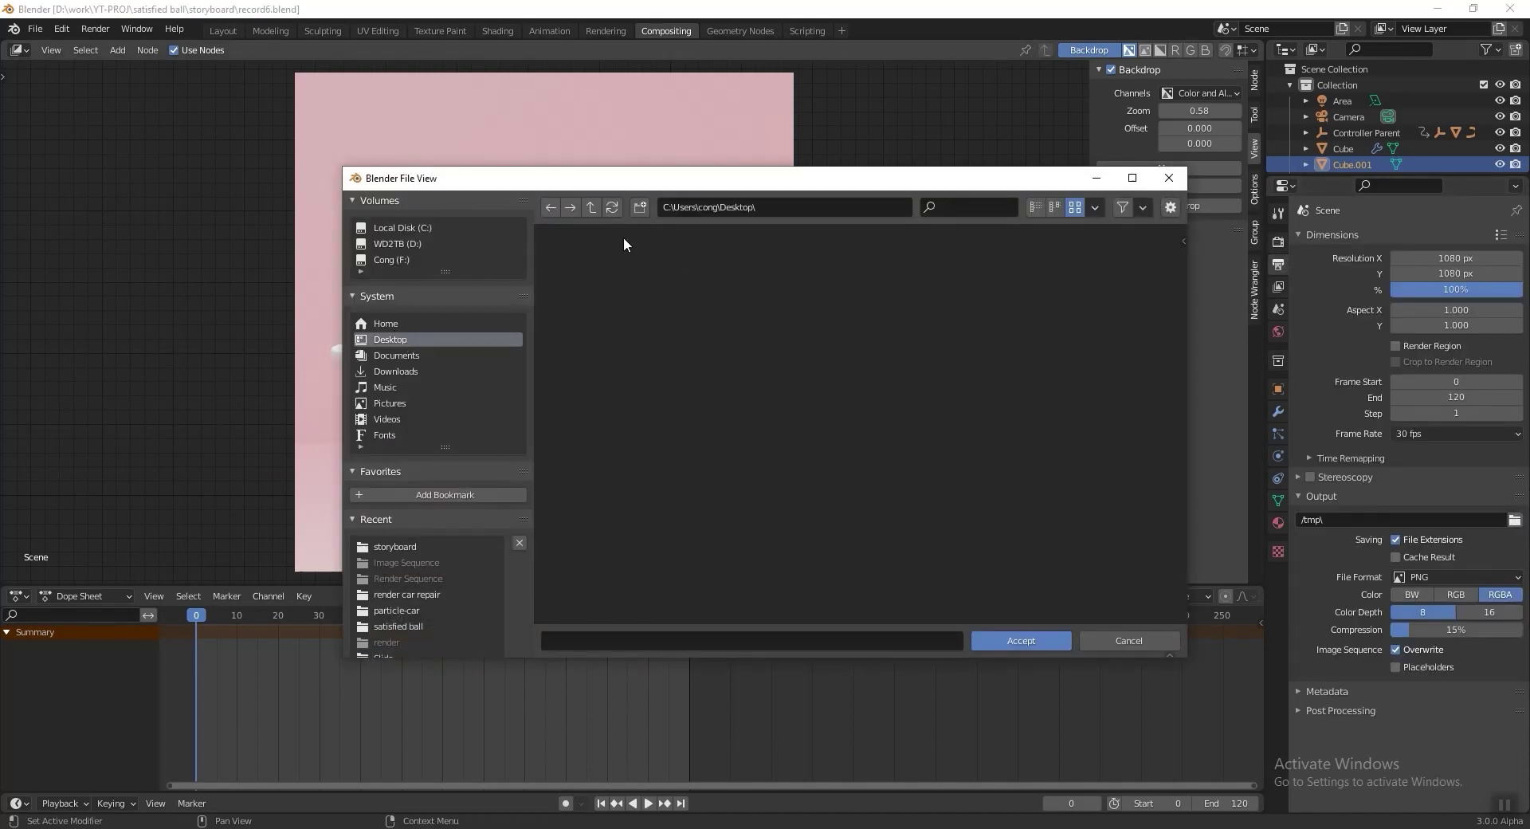
left_click(639, 207)
type("Render")
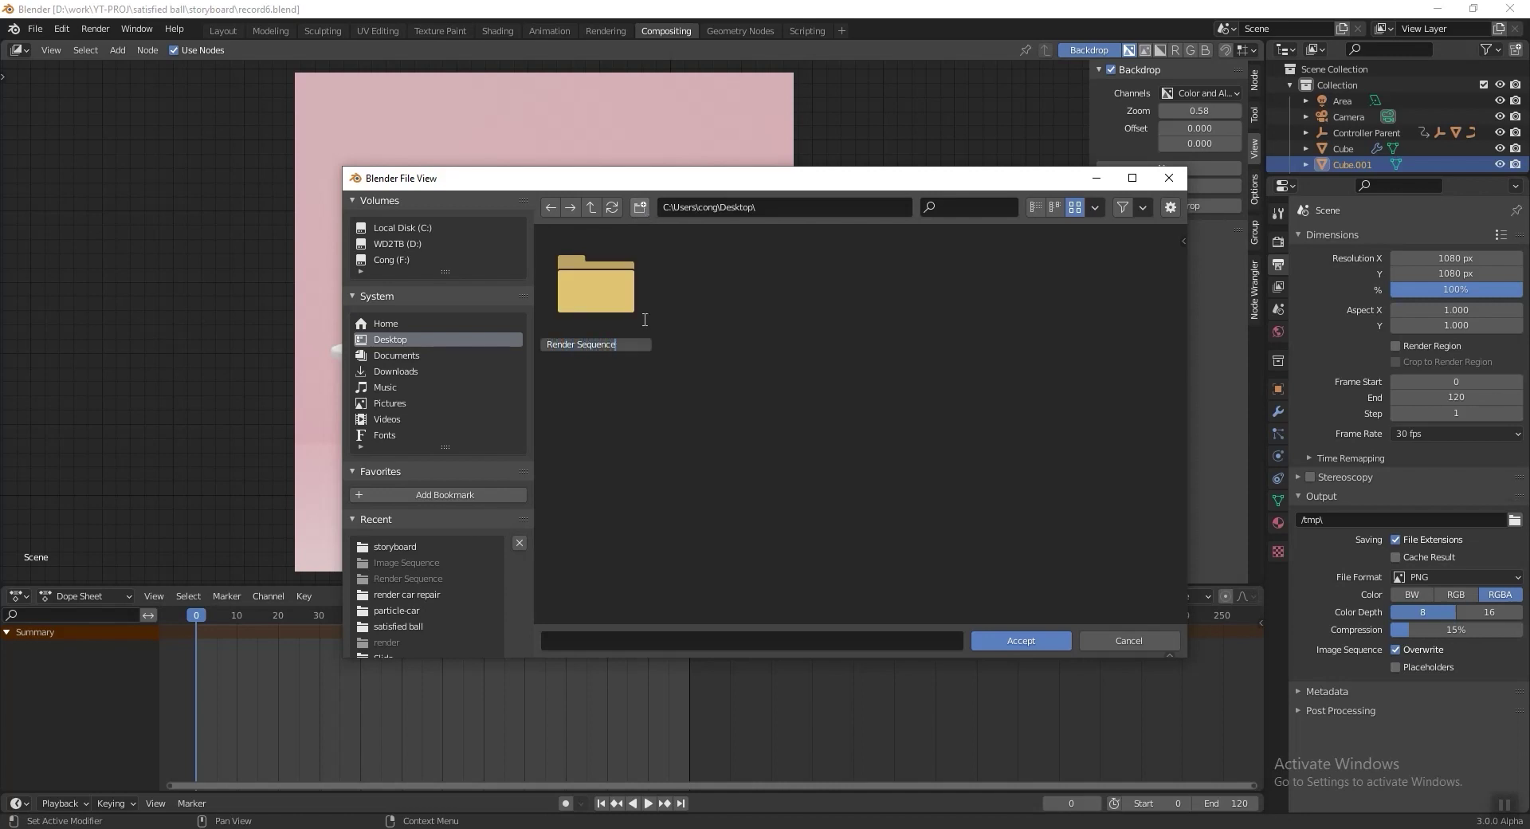
type(" Sequence")
key("Return")
left_click(1027, 642)
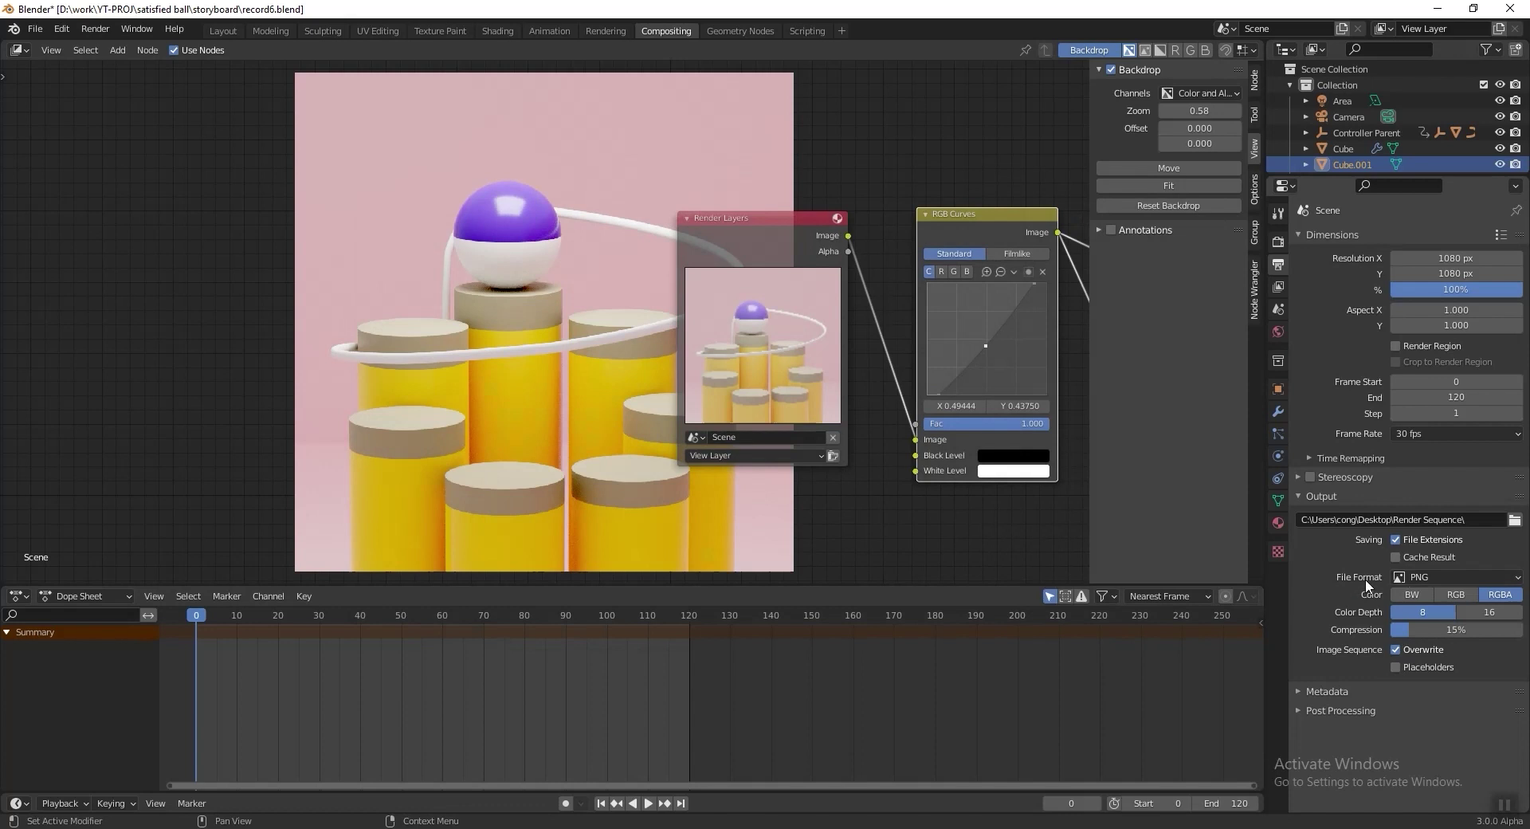
Step: Choose PNG as the output file format and open the render commands
left_click(1436, 577)
left_click(1441, 572)
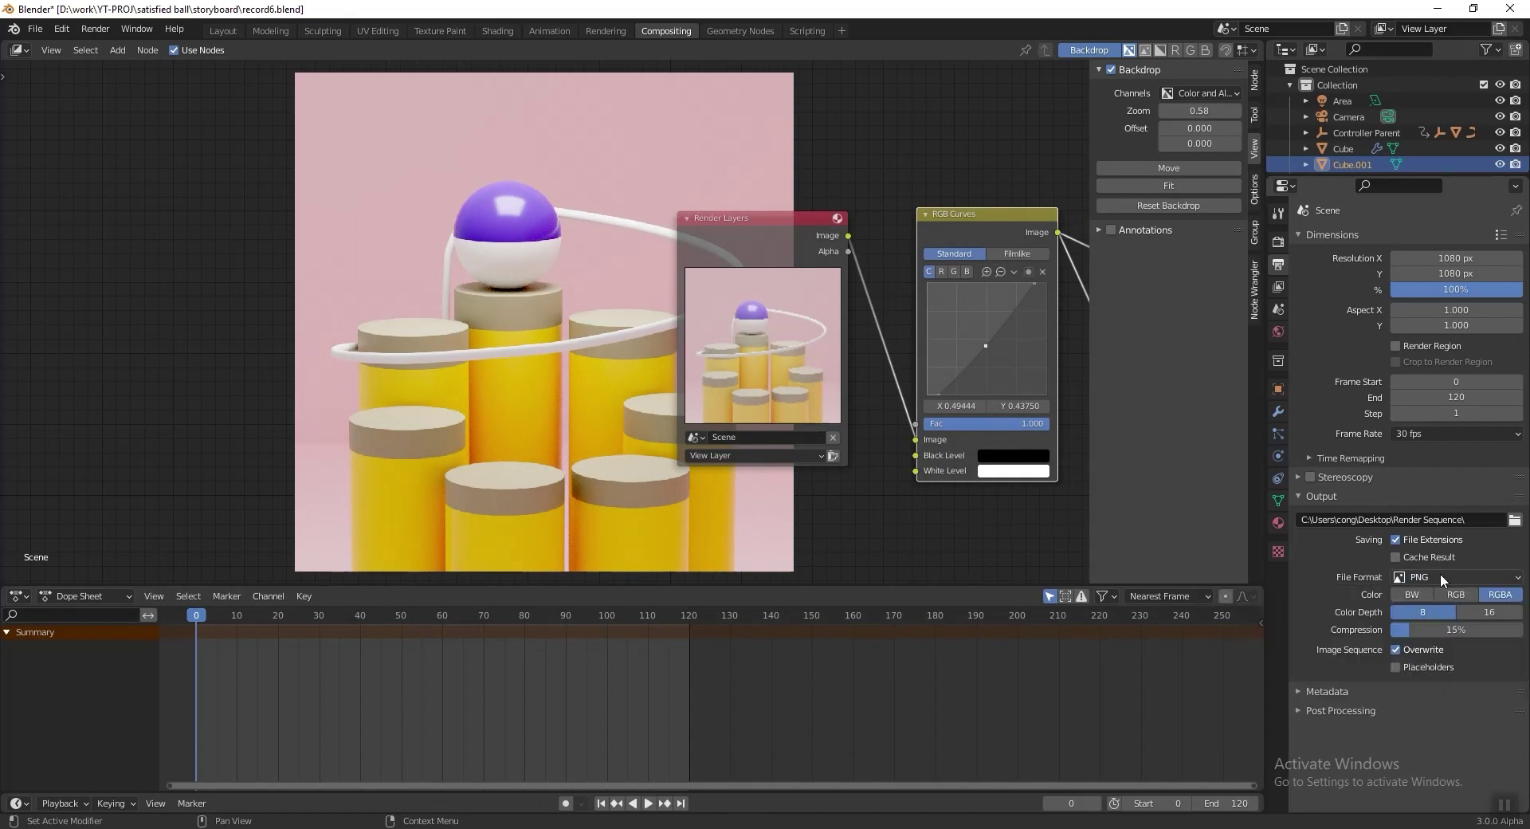
left_click(103, 32)
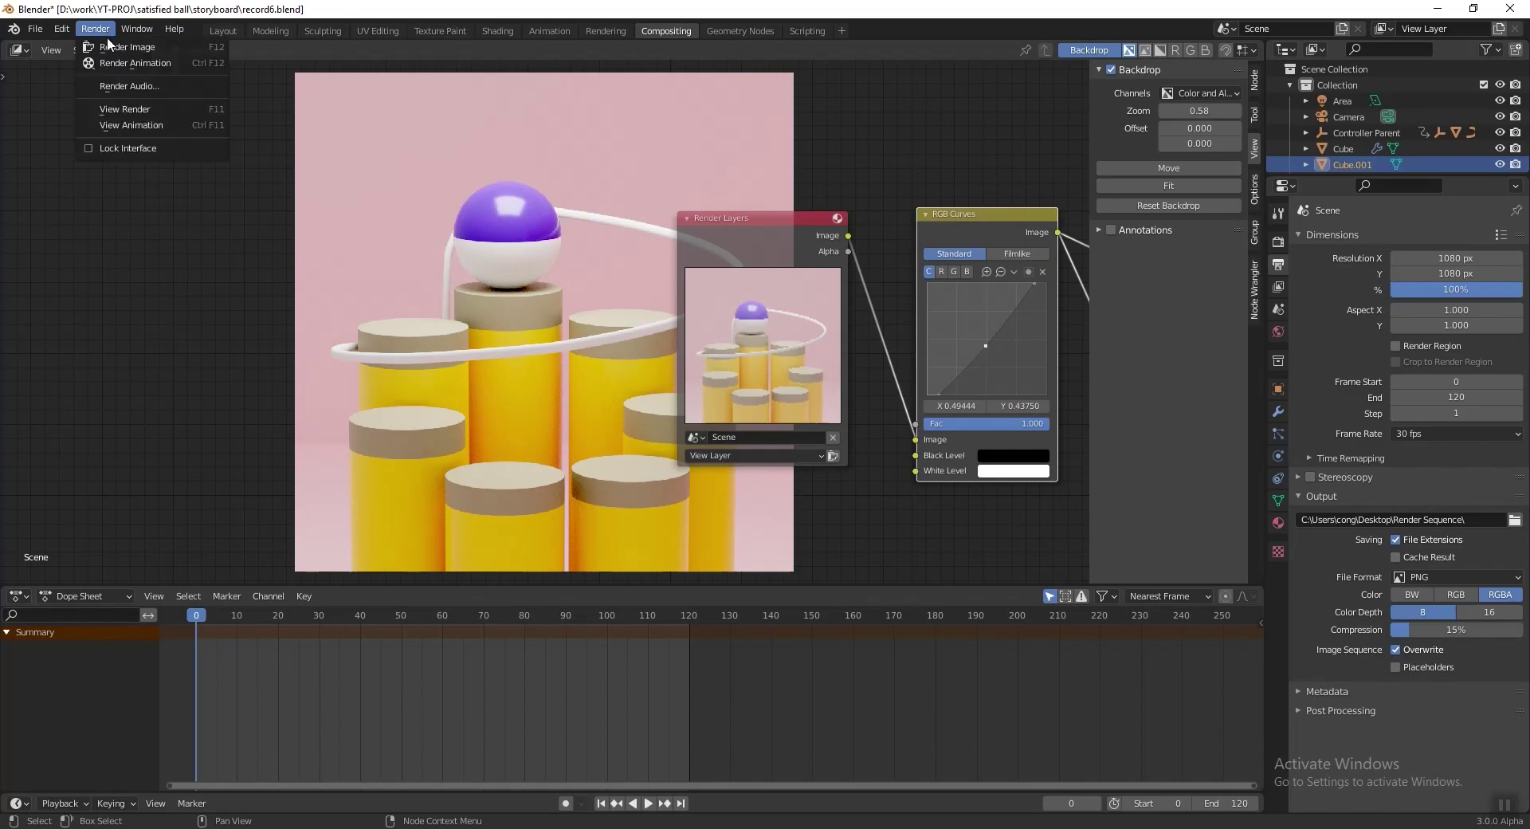